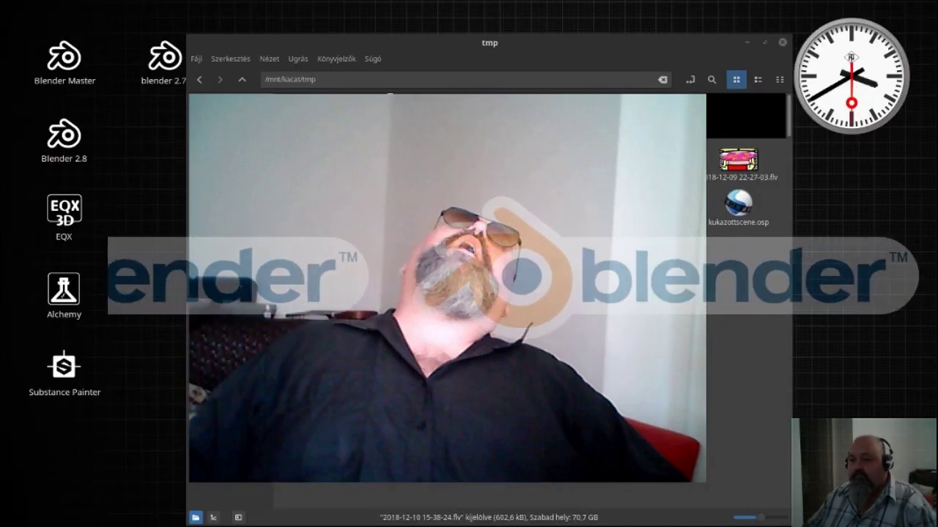
Close the video preview and the file manager's tmp folder window
{"action": "key", "text": "Escape"}
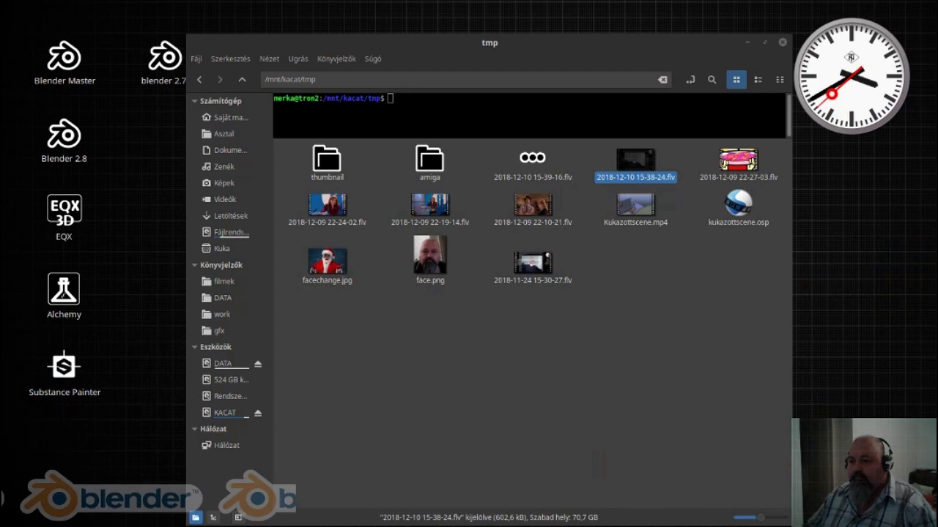
{"action": "key", "text": "alt+F4"}
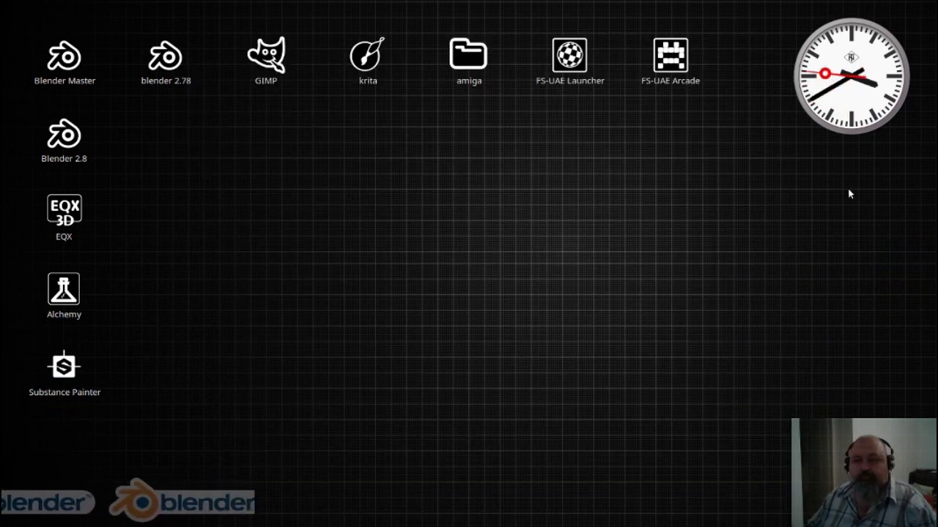
Launch Blender 2.8 and briefly check the sidebar's item and view settings
{"action": "double_click", "coordinate": [65, 134]}
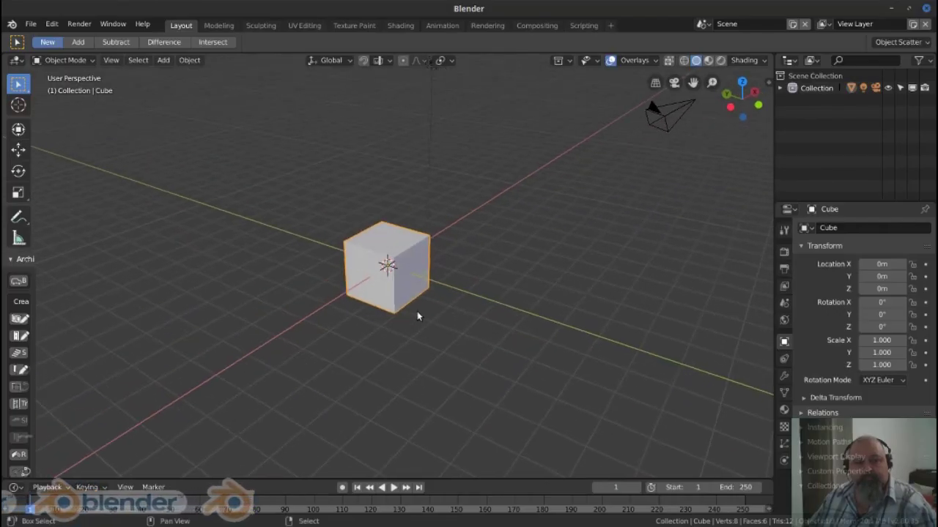
{"action": "key", "text": "n"}
{"action": "scroll", "scroll_direction": "up", "scroll_amount": 3}
{"action": "scroll", "scroll_direction": "down", "scroll_amount": 3}
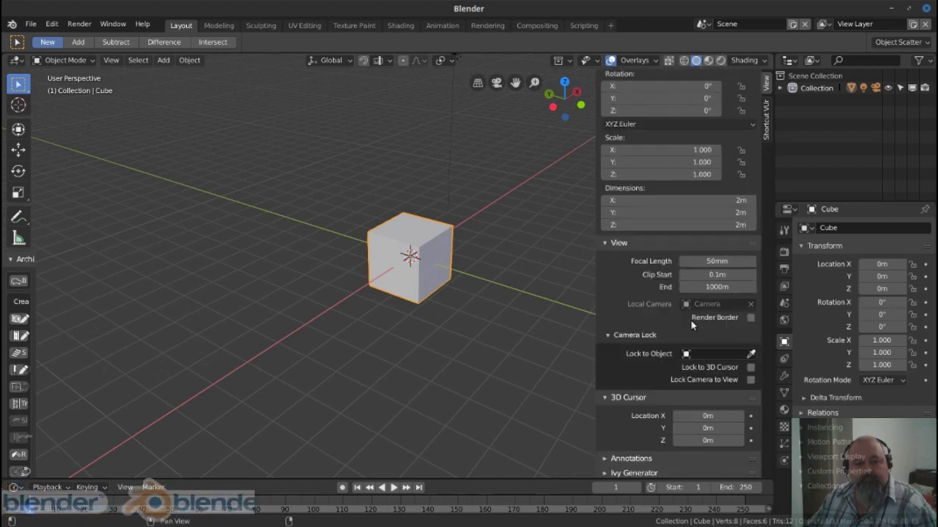
{"action": "scroll", "scroll_direction": "up", "scroll_amount": 3}
{"action": "scroll", "scroll_direction": "up", "scroll_amount": 3}
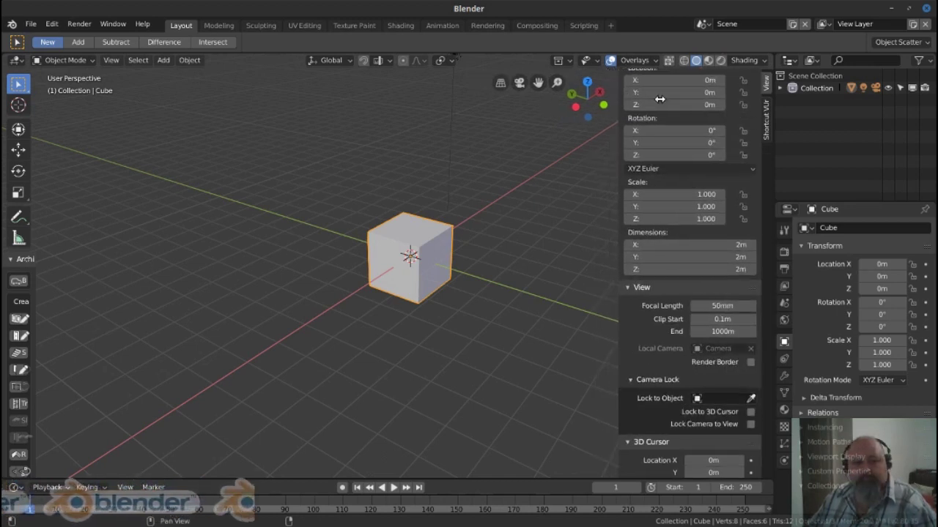
{"action": "key", "text": "n"}
Replace the default cube with a filled mesh circle extruded into the bottom tier
{"action": "key", "text": "Delete"}
{"action": "left_click_drag", "start_coordinate": [664, 298], "coordinate": [436, 238]}
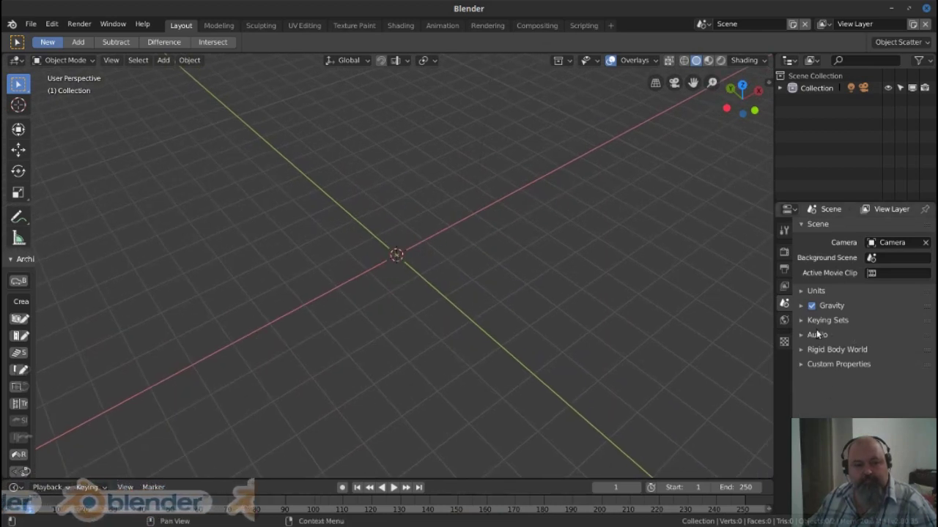
{"action": "left_click_drag", "start_coordinate": [482, 189], "coordinate": [439, 249]}
{"action": "key", "text": "shift+a"}
{"action": "left_click", "coordinate": [513, 275]}
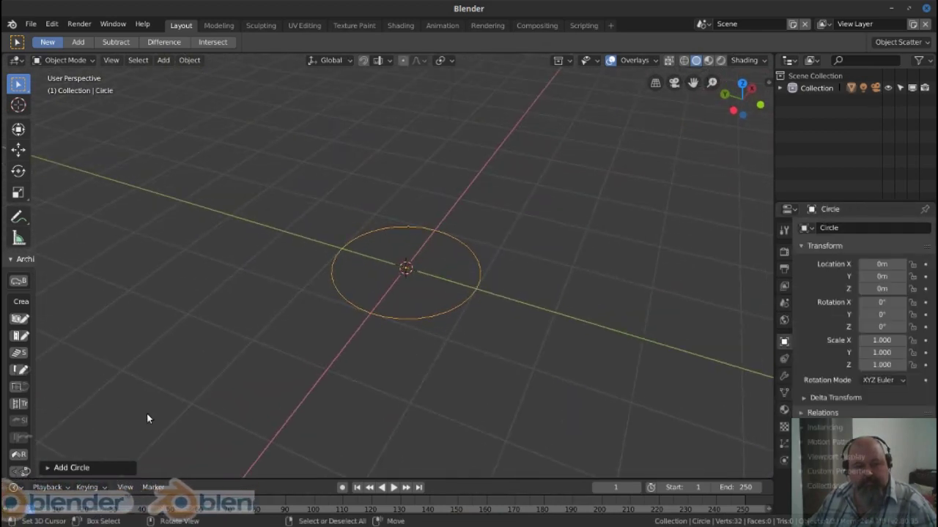
{"action": "left_click", "coordinate": [71, 468]}
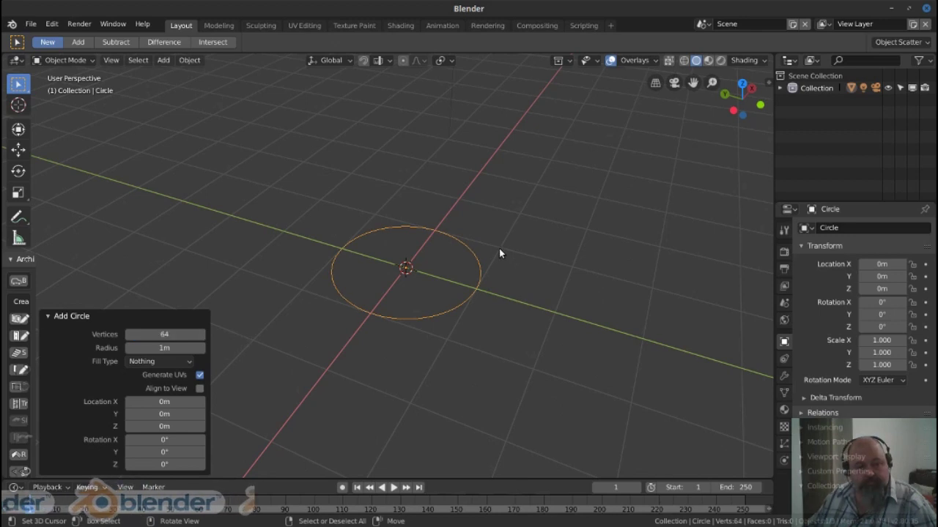
{"action": "scroll", "scroll_direction": "up", "scroll_amount": 3}
{"action": "key", "text": "Tab"}
{"action": "left_click_drag", "start_coordinate": [462, 308], "coordinate": [480, 265]}
{"action": "key", "text": "f"}
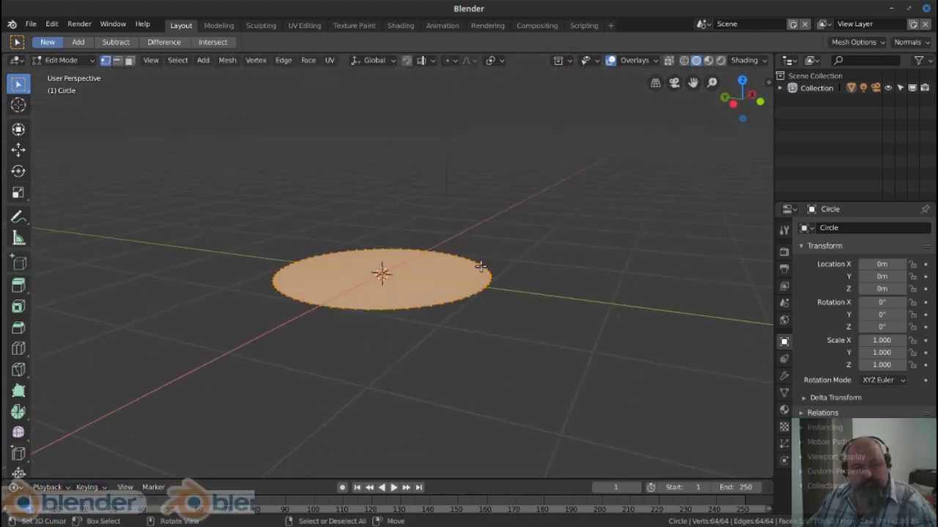
{"action": "key", "text": "e"}
{"action": "left_click", "coordinate": [471, 234]}
{"action": "left_click_drag", "start_coordinate": [488, 249], "coordinate": [456, 268]}
Snap the cursor to the bottom tier's top and extrude a smaller circle into the second tier
{"action": "key", "text": "shift+s"}
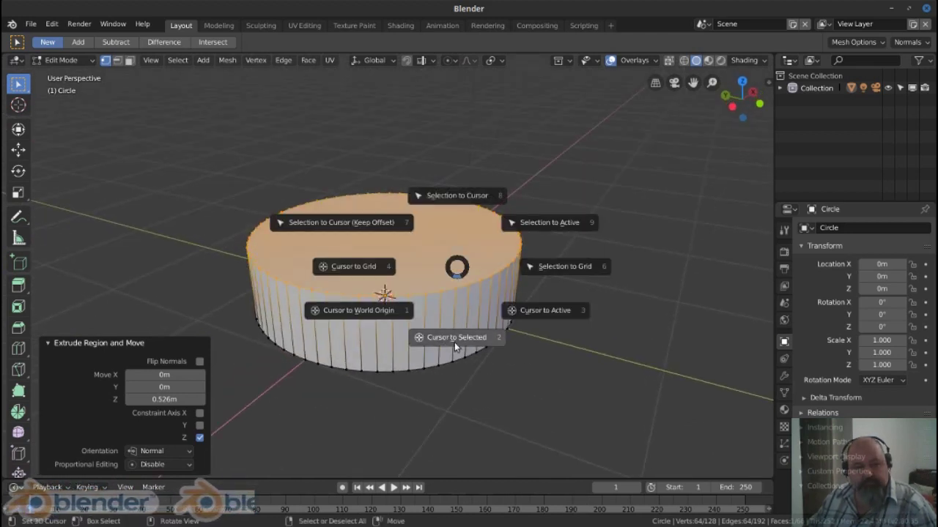
{"action": "left_click", "coordinate": [454, 342]}
{"action": "key", "text": "Tab"}
{"action": "key", "text": "shift+a"}
{"action": "left_click", "coordinate": [546, 260]}
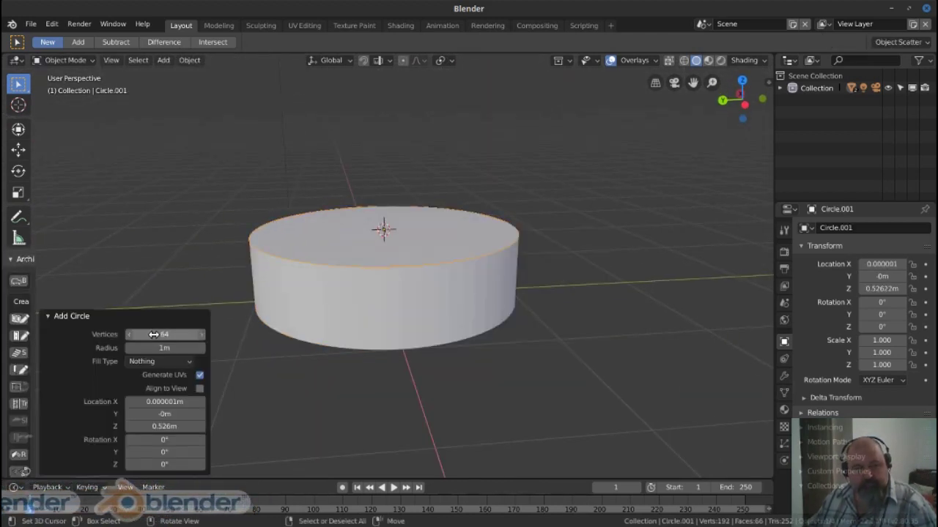
{"action": "key", "text": "Tab"}
{"action": "key", "text": "s"}
{"action": "left_click", "coordinate": [503, 262]}
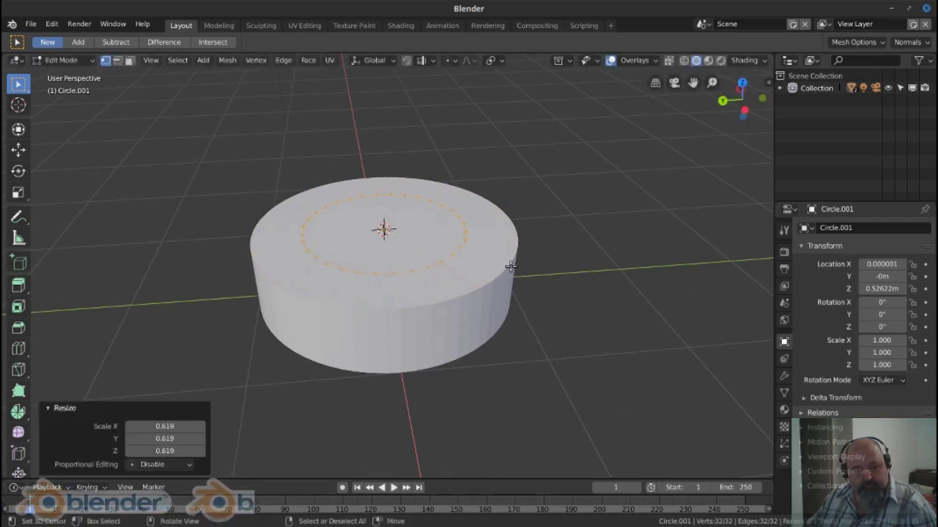
{"action": "key", "text": "f"}
{"action": "left_click_drag", "start_coordinate": [503, 261], "coordinate": [469, 298]}
{"action": "key", "text": "e"}
{"action": "left_click", "coordinate": [469, 227]}
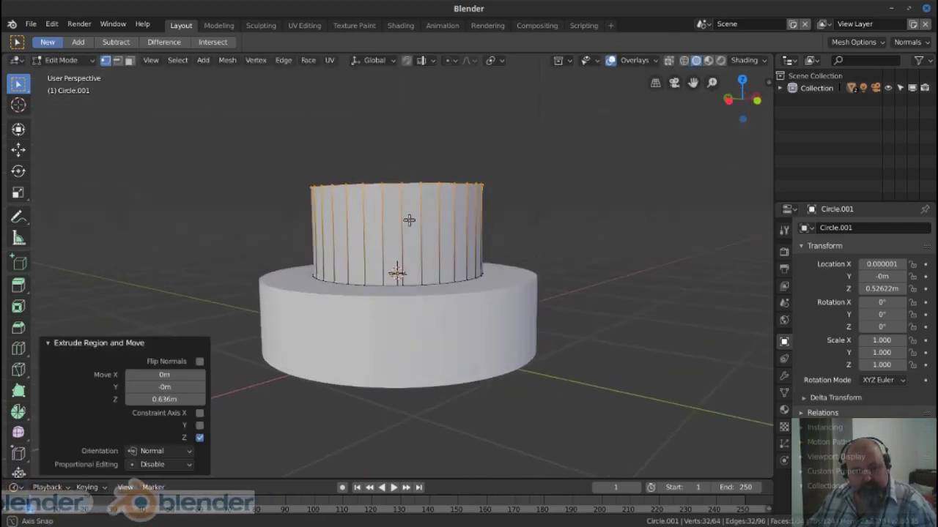
{"action": "left_click_drag", "start_coordinate": [469, 227], "coordinate": [439, 241]}
Snap the cursor onto the second tier and extrude an even smaller circle into the top tier
{"action": "key", "text": "shift+s"}
{"action": "left_click", "coordinate": [413, 306]}
{"action": "key", "text": "Tab"}
{"action": "left_click_drag", "start_coordinate": [414, 202], "coordinate": [466, 239]}
{"action": "key", "text": "shift+a"}
{"action": "left_click", "coordinate": [502, 259]}
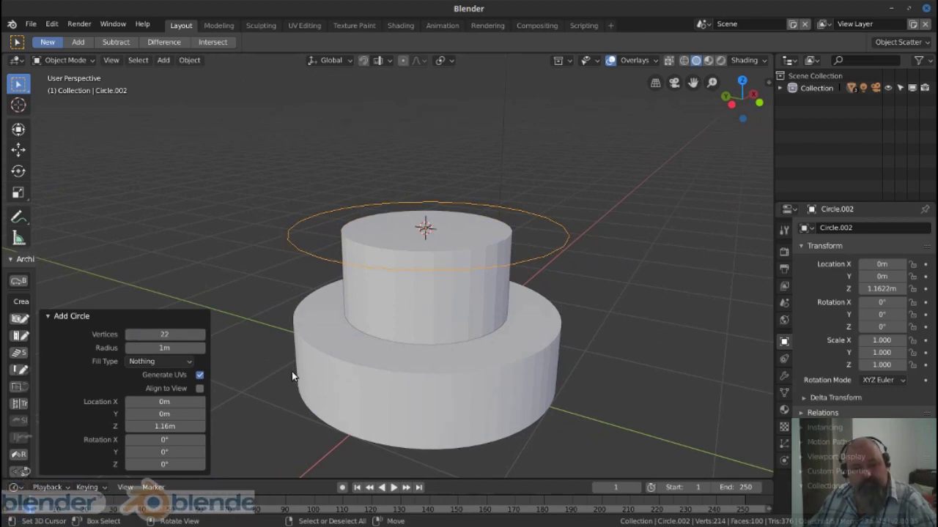
{"action": "key", "text": "Tab"}
{"action": "key", "text": "s"}
{"action": "left_click", "coordinate": [477, 237]}
{"action": "key", "text": "e"}
{"action": "key", "text": "z"}
{"action": "left_click_drag", "start_coordinate": [477, 236], "coordinate": [404, 224]}
{"action": "left_click", "coordinate": [465, 207]}
Select all three cake tiers and apply Shade Smooth
{"action": "scroll", "scroll_direction": "up", "scroll_amount": 3}
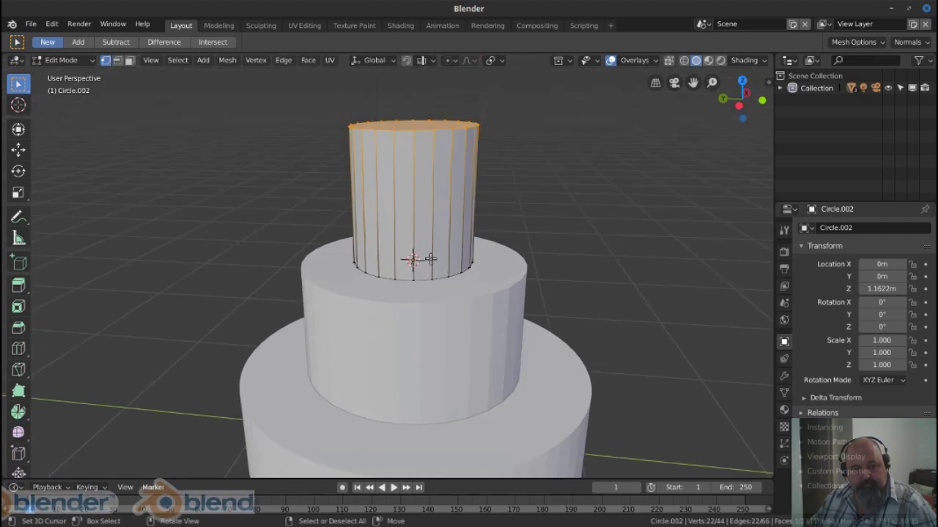
{"action": "key", "text": "Tab"}
{"action": "scroll", "scroll_direction": "down", "scroll_amount": 3}
{"action": "left_click", "coordinate": [489, 383]}
{"action": "right_click", "coordinate": [293, 203]}
{"action": "left_click", "coordinate": [293, 203]}
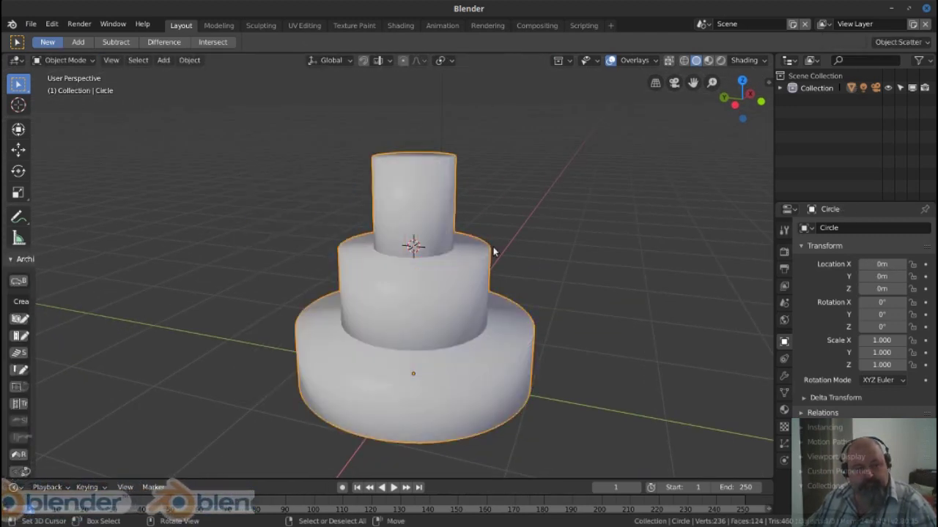
{"action": "left_click", "coordinate": [784, 393]}
Set the viewport shading to a brown, chocolate-like MatCap
{"action": "left_click_drag", "start_coordinate": [469, 256], "coordinate": [504, 262]}
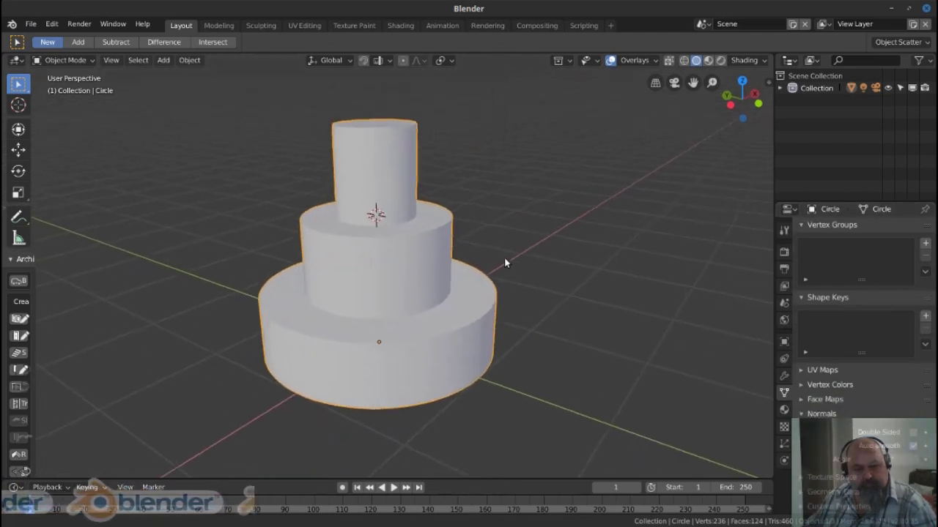
{"action": "scroll", "scroll_direction": "up", "scroll_amount": 3}
{"action": "left_click", "coordinate": [747, 60]}
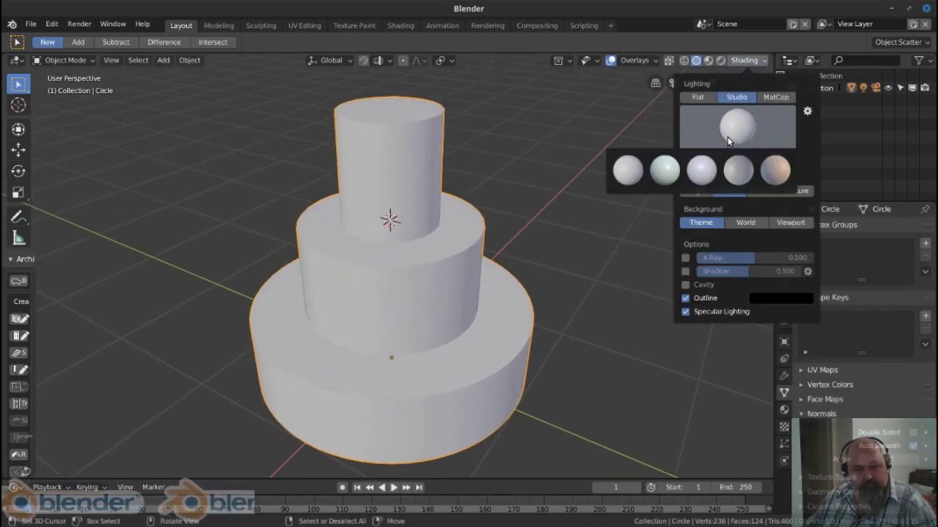
{"action": "left_click", "coordinate": [776, 97]}
{"action": "left_click", "coordinate": [736, 128]}
{"action": "left_click", "coordinate": [627, 203]}
Duplicate the bottom tier's top edge loop and separate it into its own rim object
{"action": "key", "text": "Tab"}
{"action": "left_click_drag", "start_coordinate": [517, 249], "coordinate": [540, 289]}
{"action": "key", "text": "alt+a"}
{"action": "left_click", "coordinate": [518, 349]}
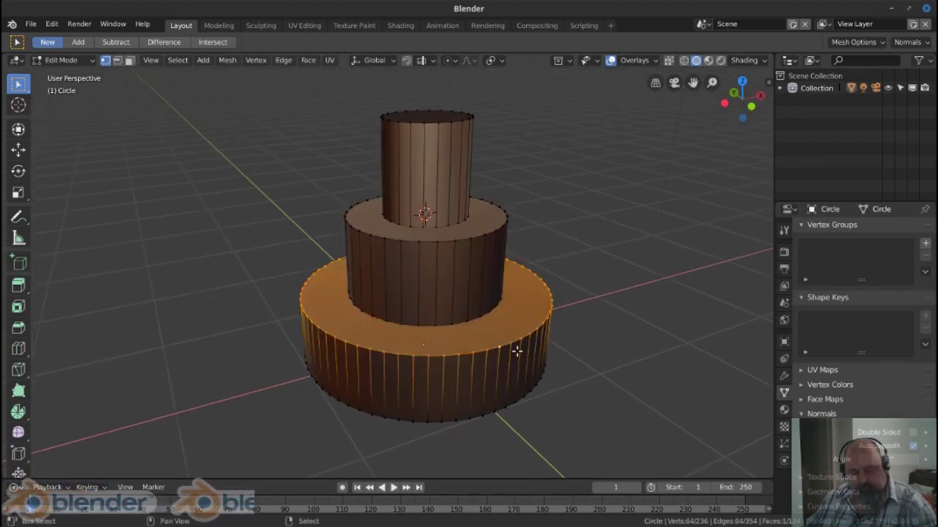
{"action": "key", "text": "shift+d"}
{"action": "key", "text": "Escape"}
{"action": "key", "text": "s"}
{"action": "left_click", "coordinate": [570, 336]}
{"action": "key", "text": "p"}
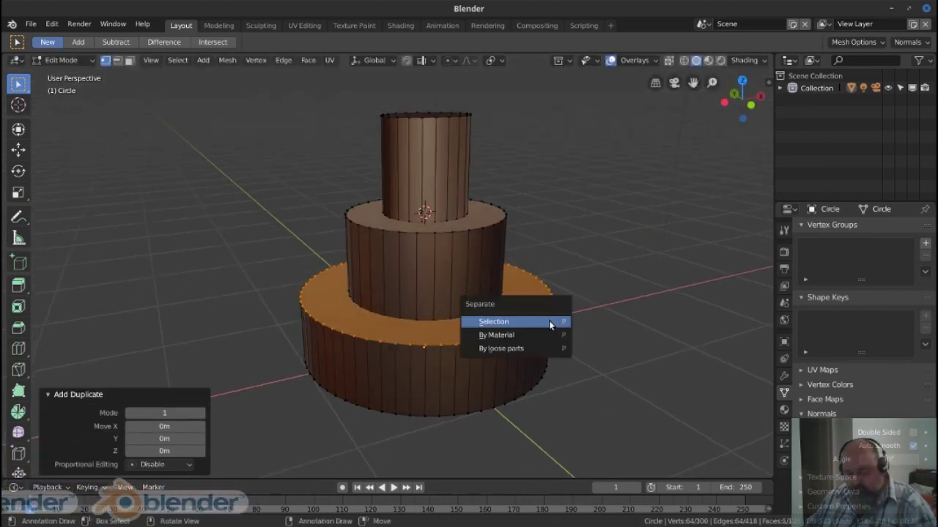
{"action": "left_click", "coordinate": [548, 320]}
{"action": "key", "text": "Tab"}
{"action": "left_click", "coordinate": [497, 334]}
Fill the rim loop with a face, inset it, and delete the inner inset face
{"action": "key", "text": "ctrl+Tab"}
{"action": "key", "text": "f"}
{"action": "key", "text": "i"}
{"action": "left_click", "coordinate": [572, 357]}
{"action": "key", "text": "x"}
{"action": "left_click", "coordinate": [571, 384]}
{"action": "scroll", "scroll_direction": "up", "scroll_amount": 3}
{"action": "left_click", "coordinate": [534, 333]}
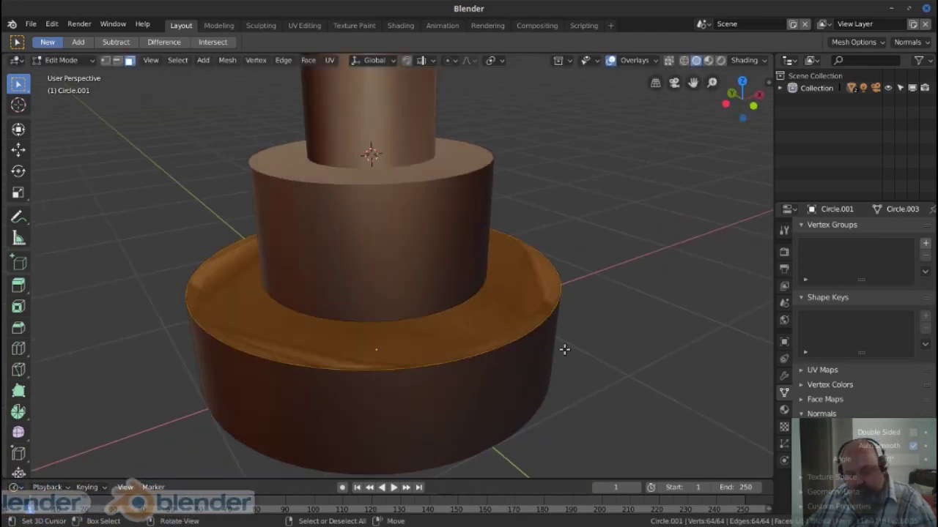
{"action": "key", "text": "i"}
{"action": "left_click", "coordinate": [560, 340]}
{"action": "key", "text": "x"}
{"action": "left_click", "coordinate": [550, 364]}
Grid Fill the rim's open edge loop
{"action": "key", "text": "ctrl+Tab"}
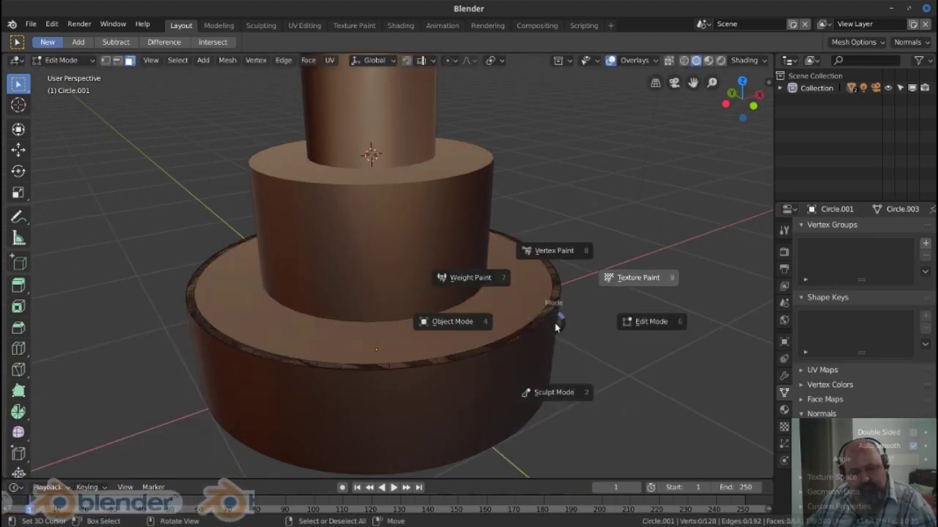
{"action": "left_click", "coordinate": [524, 324]}
{"action": "key", "text": "ctrl+f"}
{"action": "left_click", "coordinate": [499, 405]}
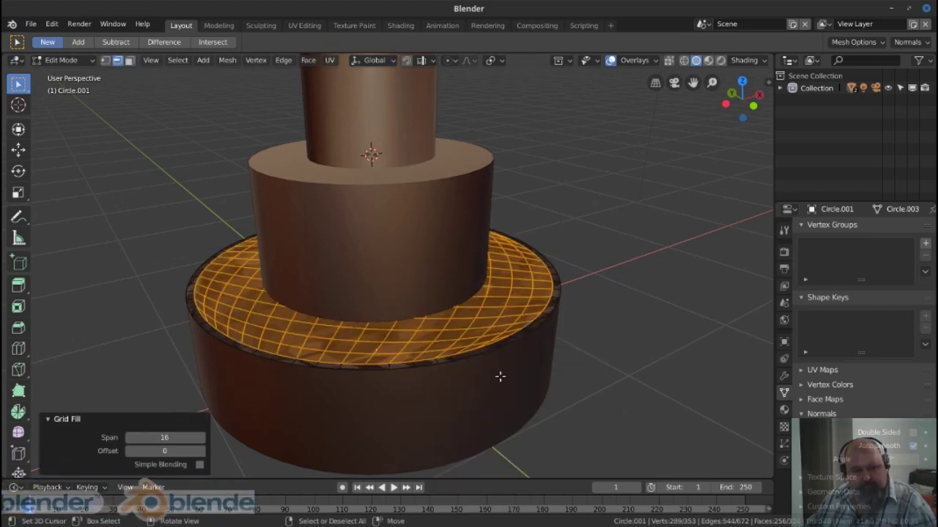
Extrude the rim down -0.289 m, add a horizontal loop cut, and isolate it in local view
{"action": "left_click_drag", "start_coordinate": [498, 377], "coordinate": [561, 377]}
{"action": "scroll", "scroll_direction": "up", "scroll_amount": 3}
{"action": "scroll", "scroll_direction": "down", "scroll_amount": 3}
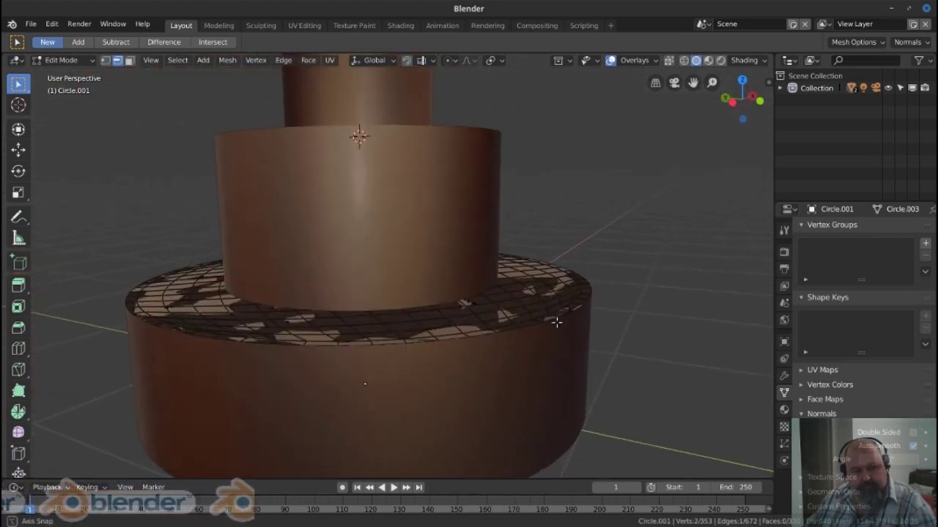
{"action": "key", "text": "KP_Decimal"}
{"action": "key", "text": "e"}
{"action": "key", "text": "z"}
{"action": "left_click", "coordinate": [553, 351]}
{"action": "scroll", "scroll_direction": "up", "scroll_amount": 3}
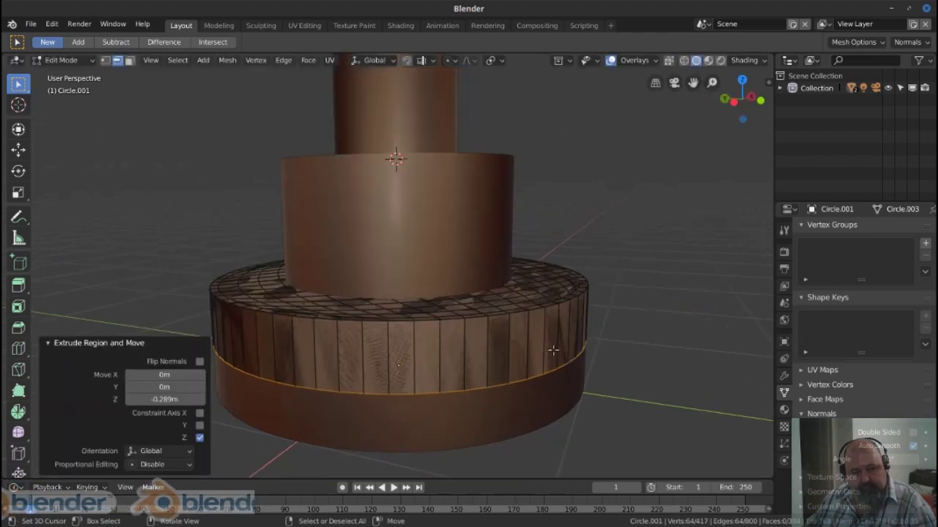
{"action": "left_click", "coordinate": [542, 342]}
{"action": "key", "text": "Tab"}
{"action": "key", "text": "KP_Divide"}
{"action": "key", "text": "Tab"}
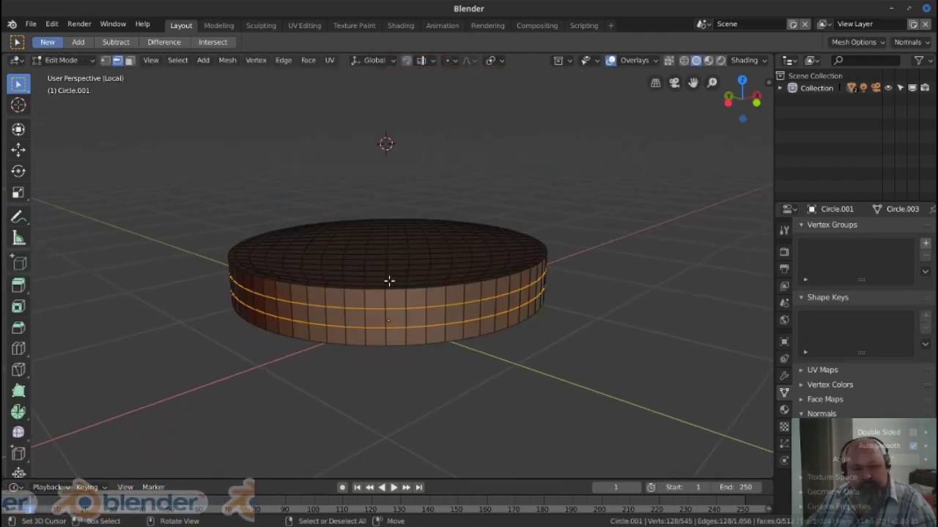
{"action": "key", "text": "ctrl+Tab"}
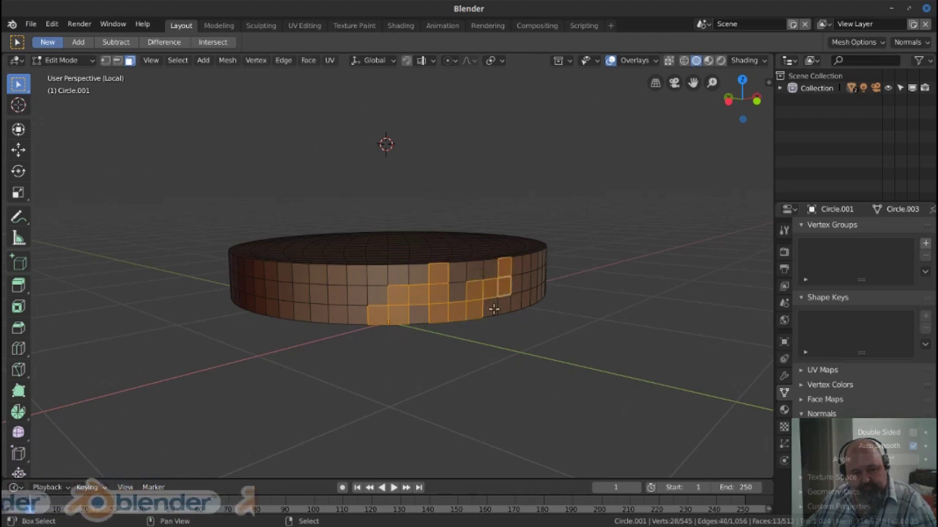
Select scattered faces around the rim slab's side band, leaving vertical strips unselected
{"action": "left_click", "coordinate": [493, 309]}
{"action": "left_click_drag", "start_coordinate": [494, 308], "coordinate": [371, 282]}
{"action": "left_click_drag", "start_coordinate": [303, 282], "coordinate": [398, 275]}
{"action": "left_click", "coordinate": [313, 284]}
{"action": "left_click_drag", "start_coordinate": [325, 285], "coordinate": [385, 320]}
{"action": "left_click", "coordinate": [372, 284]}
{"action": "left_click", "coordinate": [395, 277]}
{"action": "left_click", "coordinate": [389, 322]}
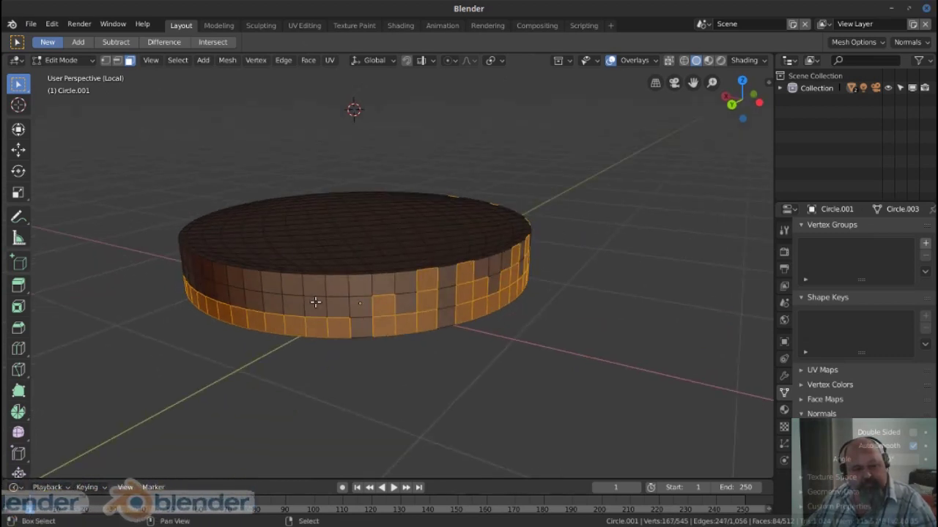
{"action": "left_click_drag", "start_coordinate": [311, 313], "coordinate": [355, 319]}
{"action": "left_click", "coordinate": [355, 319]}
{"action": "left_click_drag", "start_coordinate": [274, 322], "coordinate": [325, 314]}
{"action": "left_click", "coordinate": [407, 322]}
{"action": "left_click_drag", "start_coordinate": [377, 329], "coordinate": [411, 316]}
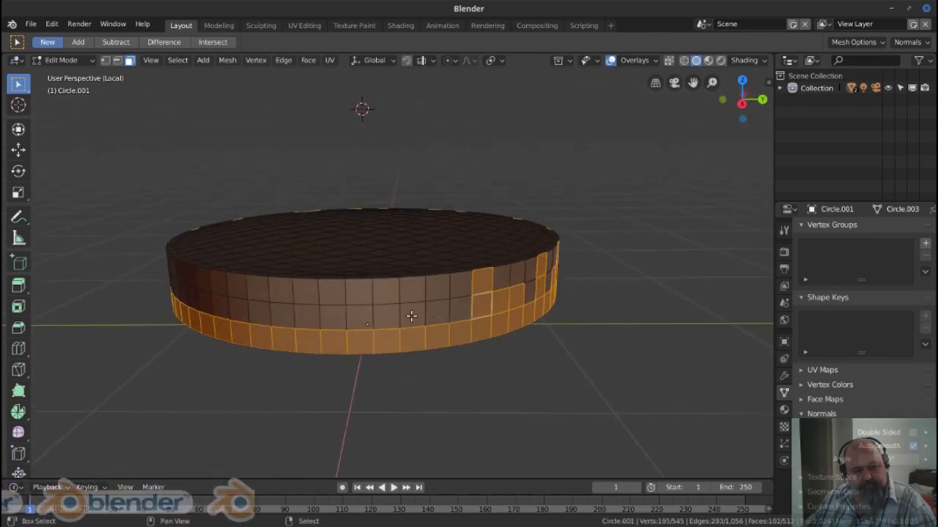
{"action": "left_click", "coordinate": [345, 329]}
{"action": "left_click_drag", "start_coordinate": [344, 329], "coordinate": [427, 320]}
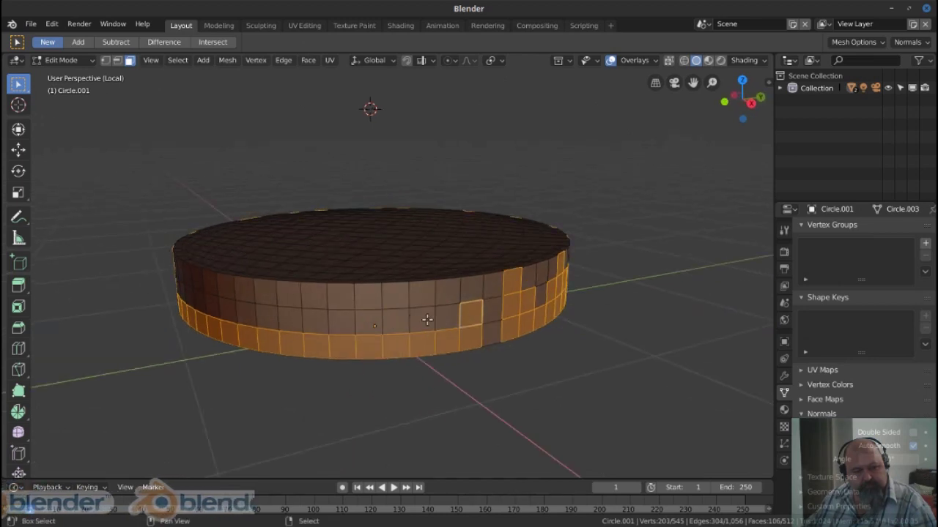
{"action": "left_click_drag", "start_coordinate": [361, 329], "coordinate": [496, 294]}
{"action": "left_click", "coordinate": [497, 295]}
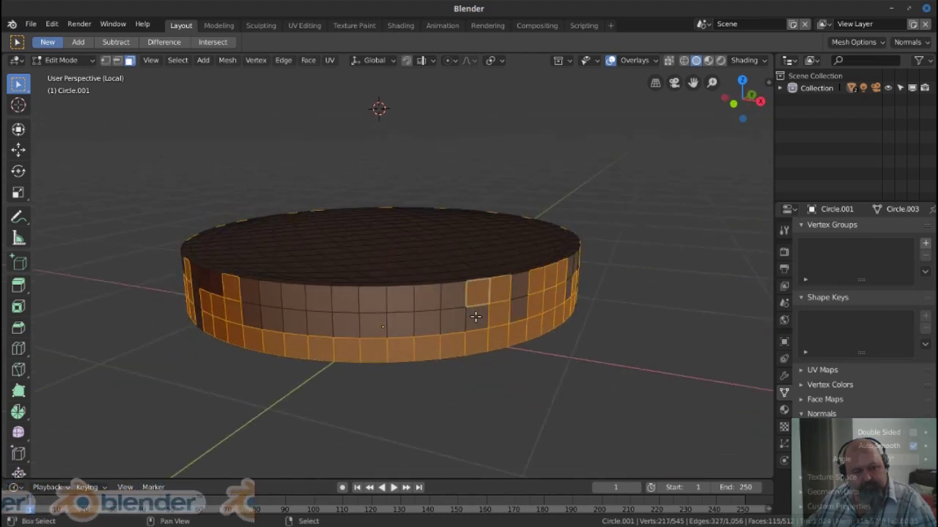
{"action": "left_click_drag", "start_coordinate": [403, 328], "coordinate": [504, 293]}
Delete the selected side faces so the remaining strips hang like icing drips
{"action": "key", "text": "x"}
{"action": "left_click", "coordinate": [500, 315]}
{"action": "key", "text": "Tab"}
{"action": "key", "text": "Tab"}
{"action": "key", "text": "ctrl+Tab"}
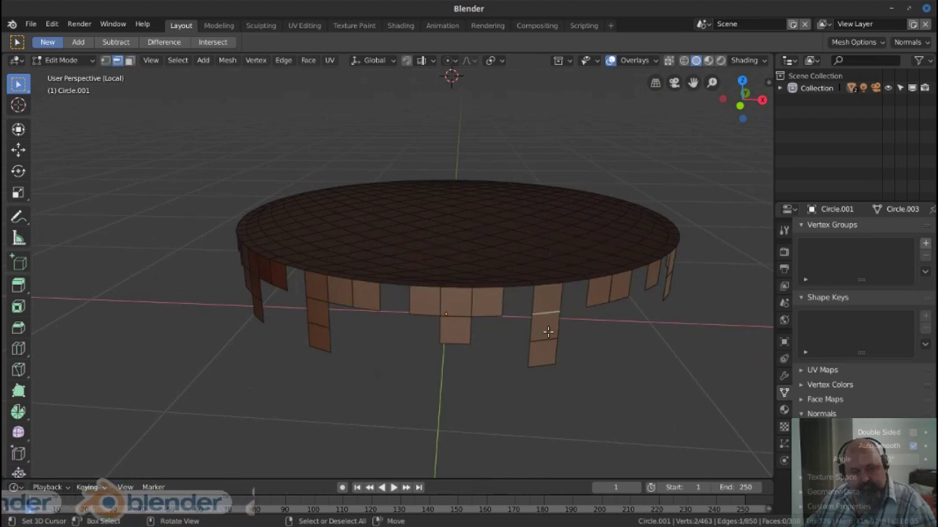
Select the hanging strips, set the pivot to Individual Origins and scale them to 0.453
{"action": "left_click", "coordinate": [548, 331]}
{"action": "left_click_drag", "start_coordinate": [547, 332], "coordinate": [552, 338]}
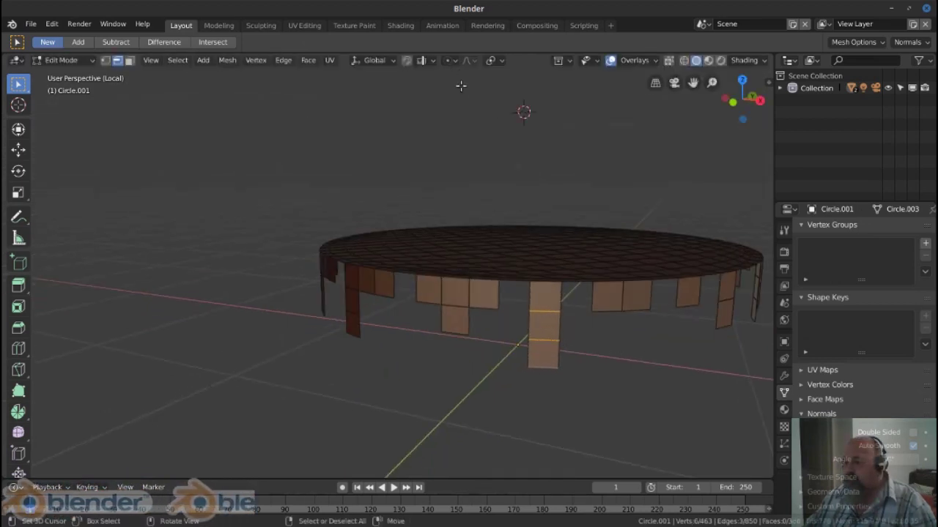
{"action": "left_click", "coordinate": [486, 121]}
{"action": "key", "text": "s"}
{"action": "left_click", "coordinate": [565, 345]}
{"action": "left_click_drag", "start_coordinate": [565, 345], "coordinate": [356, 256]}
Scale the selected strip faces down once more in Edit Mode
{"action": "key", "text": "Tab"}
{"action": "key", "text": "Tab"}
{"action": "key", "text": "s"}
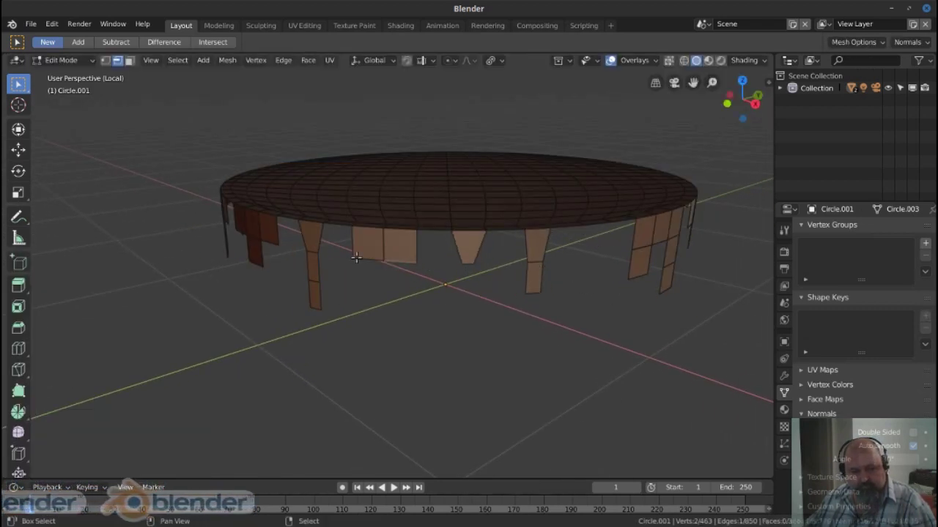
{"action": "key", "text": "s"}
{"action": "left_click", "coordinate": [441, 264]}
{"action": "left_click_drag", "start_coordinate": [441, 264], "coordinate": [335, 268]}
Narrow two strips by scaling their edges inward
{"action": "left_click", "coordinate": [271, 277]}
{"action": "key", "text": "s"}
{"action": "left_click", "coordinate": [433, 279]}
{"action": "left_click_drag", "start_coordinate": [433, 279], "coordinate": [418, 254]}
{"action": "left_click", "coordinate": [388, 262]}
{"action": "key", "text": "s"}
{"action": "left_click", "coordinate": [359, 339]}
{"action": "left_click_drag", "start_coordinate": [360, 340], "coordinate": [410, 227]}
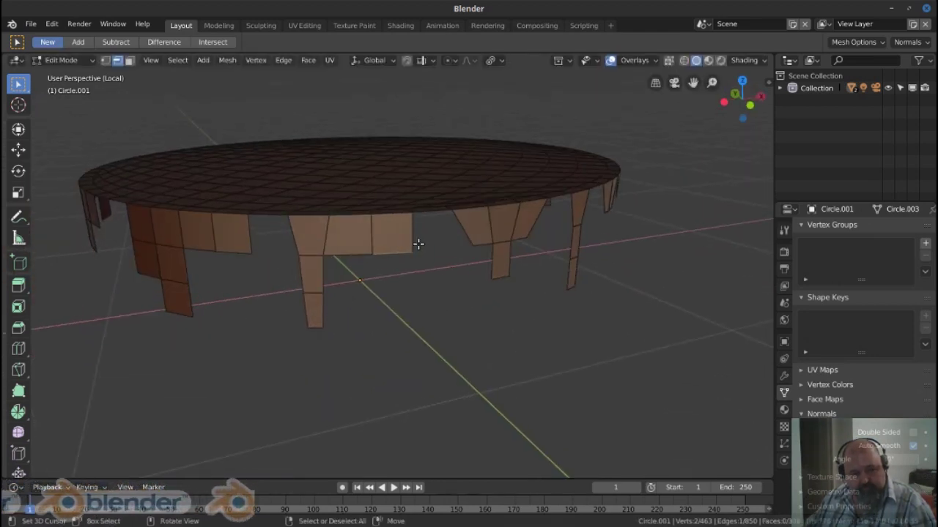
Reshape a strip by sliding its vertices along their edges with G G
{"action": "key", "text": "g"}
{"action": "left_click", "coordinate": [469, 229]}
{"action": "left_click_drag", "start_coordinate": [468, 229], "coordinate": [531, 341]}
{"action": "key", "text": "g"}
{"action": "key", "text": "g"}
{"action": "left_click", "coordinate": [517, 270]}
{"action": "left_click", "coordinate": [355, 357]}
{"action": "left_click", "coordinate": [379, 380]}
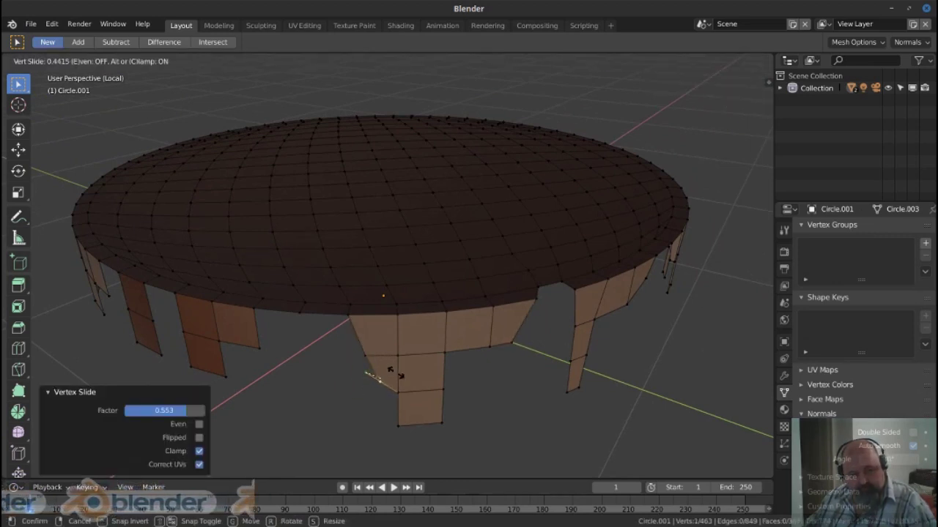
{"action": "left_click", "coordinate": [412, 401]}
{"action": "left_click", "coordinate": [525, 400]}
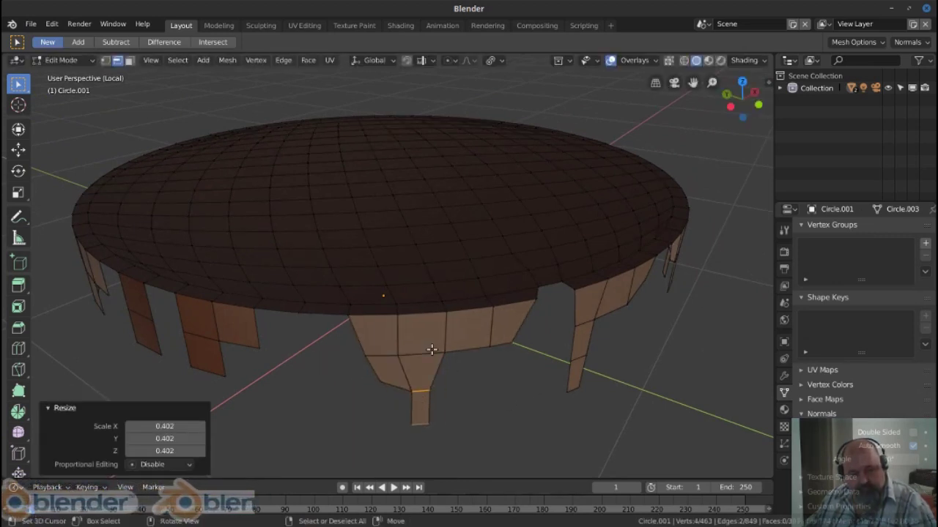
Slide an edge along the strip and add level-2 subdivision smoothing with Ctrl+2
{"action": "left_click", "coordinate": [495, 341]}
{"action": "key", "text": "g"}
{"action": "key", "text": "g"}
{"action": "left_click", "coordinate": [505, 324]}
{"action": "key", "text": "Tab"}
{"action": "left_click_drag", "start_coordinate": [505, 324], "coordinate": [540, 314]}
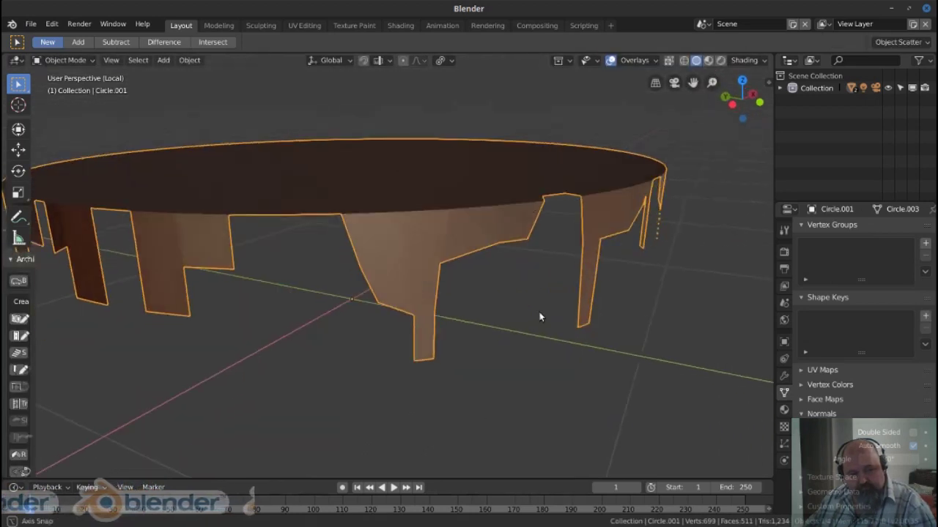
{"action": "key", "text": "ctrl+2"}
{"action": "left_click_drag", "start_coordinate": [450, 296], "coordinate": [650, 322]}
Slide one drip vertex, then inspect the smoothed drips from below the disc
{"action": "key", "text": "Tab"}
{"action": "left_click", "coordinate": [599, 311]}
{"action": "key", "text": "g"}
{"action": "key", "text": "g"}
{"action": "left_click", "coordinate": [579, 305]}
{"action": "left_click_drag", "start_coordinate": [579, 304], "coordinate": [553, 240]}
{"action": "key", "text": "Tab"}
{"action": "left_click_drag", "start_coordinate": [581, 190], "coordinate": [418, 226]}
Shorten the drips by scaling them, resizing one drip to 0.487
{"action": "key", "text": "Tab"}
{"action": "scroll", "scroll_direction": "up", "scroll_amount": 3}
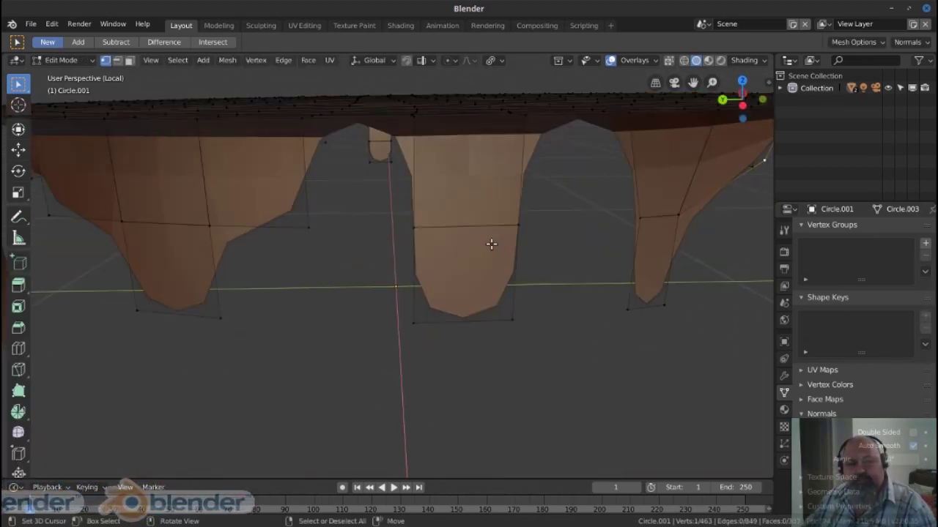
{"action": "left_click_drag", "start_coordinate": [480, 314], "coordinate": [588, 262]}
{"action": "key", "text": "s"}
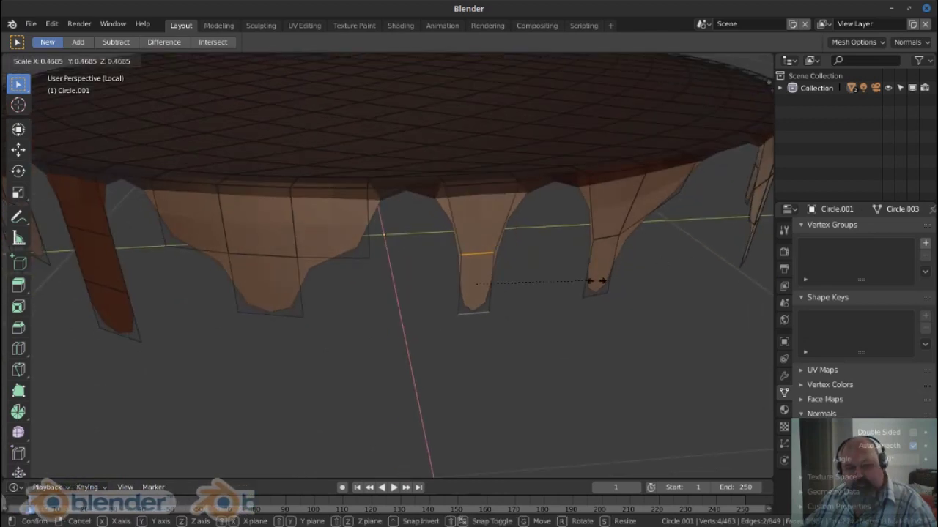
{"action": "left_click", "coordinate": [567, 203]}
{"action": "key", "text": "s"}
{"action": "left_click", "coordinate": [582, 204]}
{"action": "key", "text": "x"}
{"action": "left_click_drag", "start_coordinate": [581, 204], "coordinate": [683, 255]}
{"action": "key", "text": "s"}
{"action": "left_click", "coordinate": [500, 305]}
Slide drip vertices along their edges with Shift+V
{"action": "key", "text": "ctrl+Tab"}
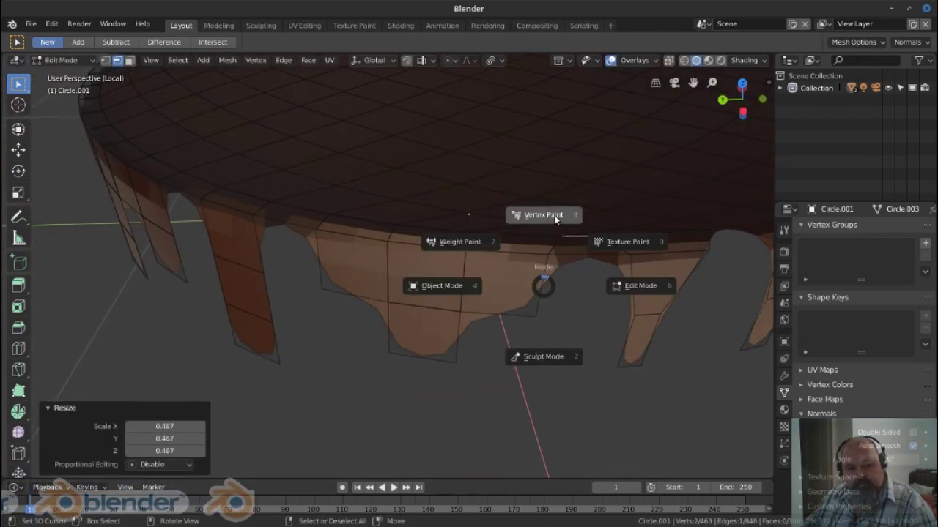
{"action": "key", "text": "shift+v"}
{"action": "left_click", "coordinate": [495, 310]}
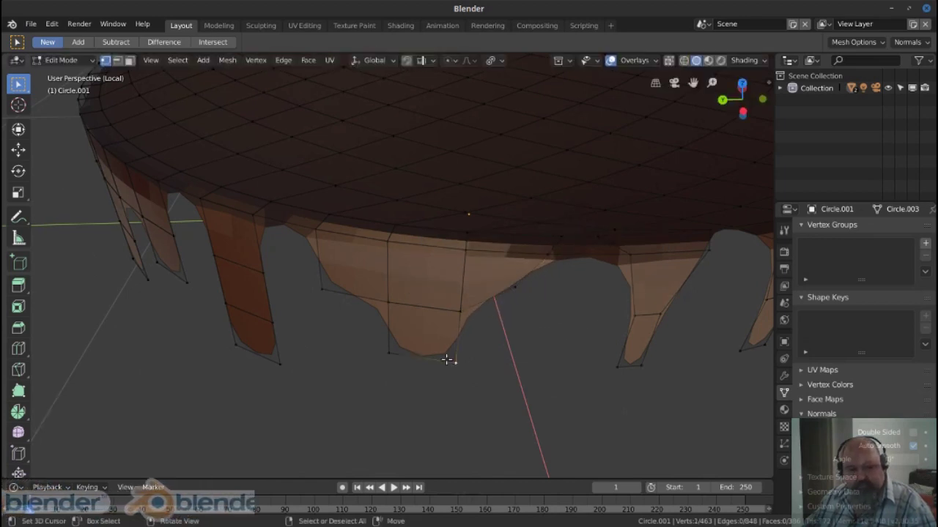
{"action": "key", "text": "shift+v"}
{"action": "left_click", "coordinate": [370, 293]}
{"action": "left_click_drag", "start_coordinate": [370, 293], "coordinate": [426, 260]}
{"action": "left_click", "coordinate": [411, 248]}
Narrow the drip legs by scaling selected edges inward
{"action": "left_click", "coordinate": [376, 225]}
{"action": "key", "text": "s"}
{"action": "left_click", "coordinate": [412, 305]}
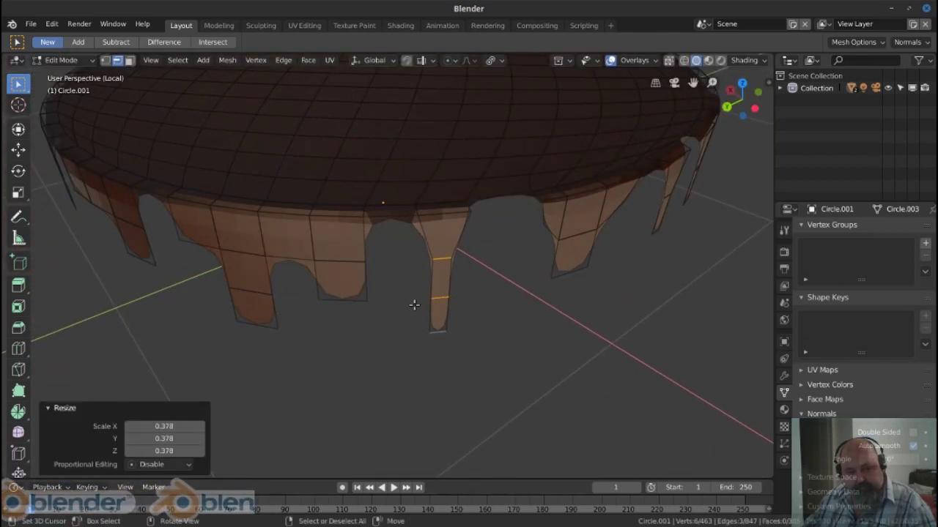
{"action": "left_click_drag", "start_coordinate": [412, 305], "coordinate": [493, 272]}
{"action": "left_click", "coordinate": [492, 273]}
{"action": "left_click", "coordinate": [526, 273]}
{"action": "key", "text": "s"}
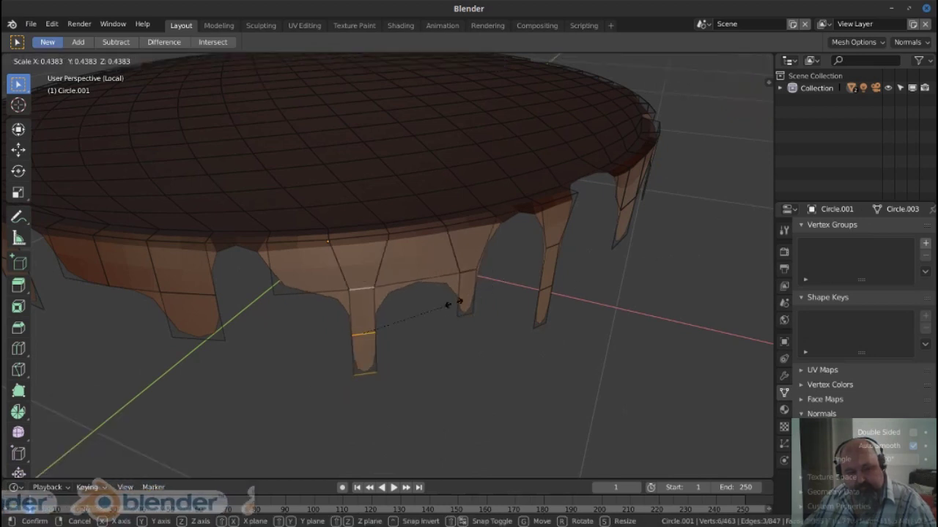
{"action": "left_click", "coordinate": [445, 303]}
{"action": "left_click_drag", "start_coordinate": [445, 303], "coordinate": [330, 308]}
Slide an edge and a vertex down the middle drip's leg
{"action": "left_click", "coordinate": [297, 301]}
{"action": "left_click", "coordinate": [291, 281]}
{"action": "left_click_drag", "start_coordinate": [324, 272], "coordinate": [475, 295]}
{"action": "left_click", "coordinate": [308, 280]}
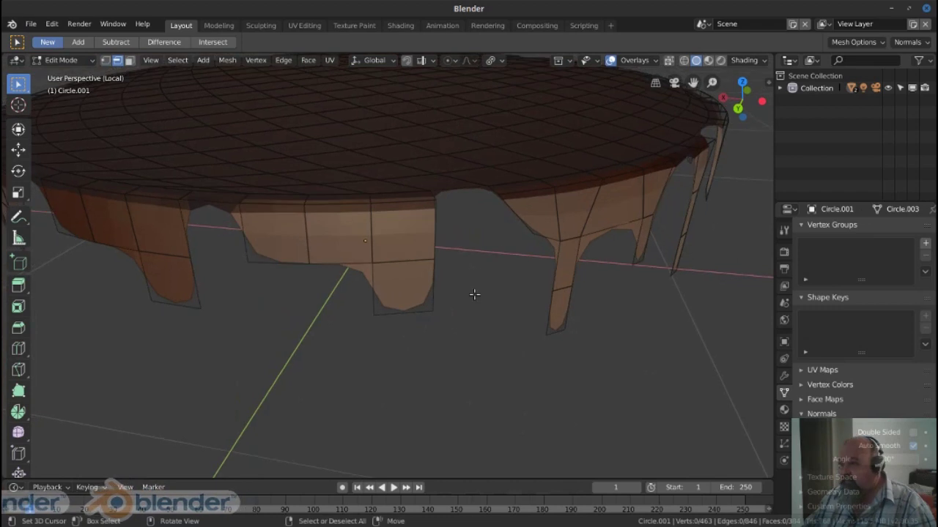
{"action": "key", "text": "g"}
{"action": "key", "text": "g"}
{"action": "left_click", "coordinate": [277, 251]}
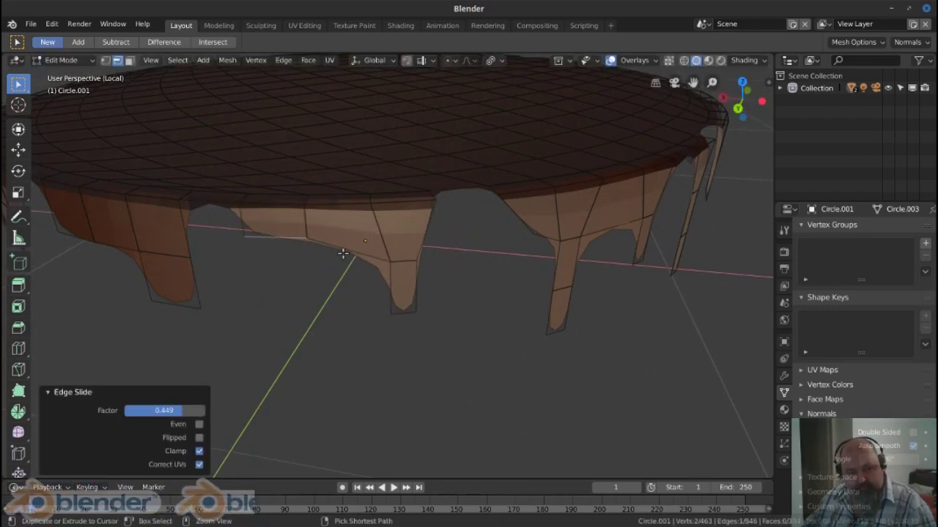
{"action": "left_click_drag", "start_coordinate": [349, 242], "coordinate": [324, 241]}
{"action": "key", "text": "g"}
{"action": "key", "text": "g"}
{"action": "left_click", "coordinate": [249, 222]}
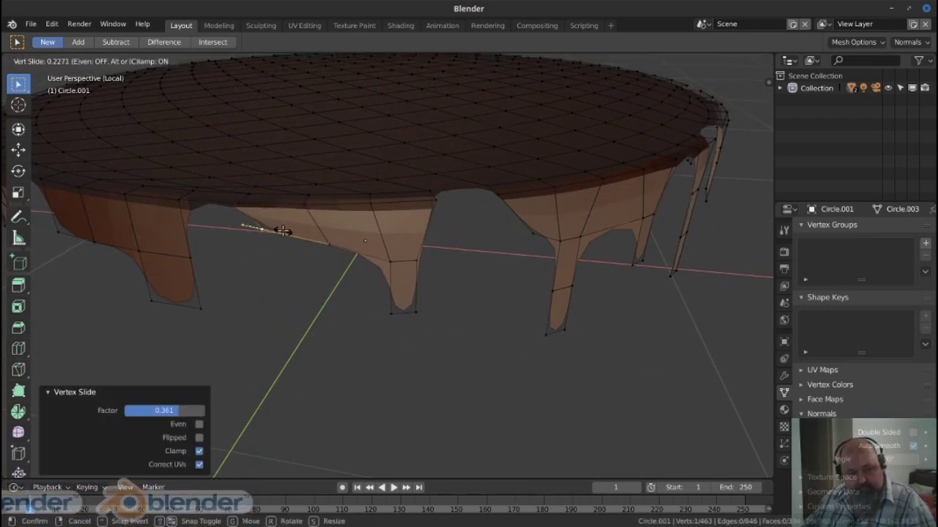
{"action": "left_click_drag", "start_coordinate": [249, 222], "coordinate": [231, 220]}
Delete a stray edge and slide the middle leg's bottom edge along the leg
{"action": "key", "text": "x"}
{"action": "left_click", "coordinate": [235, 247]}
{"action": "scroll", "scroll_direction": "down", "scroll_amount": 3}
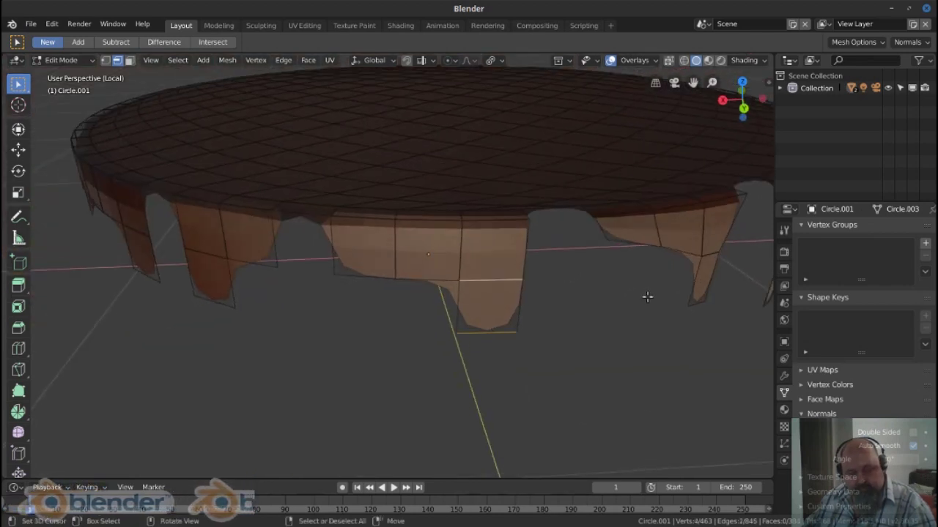
{"action": "key", "text": "s"}
{"action": "left_click", "coordinate": [376, 271]}
{"action": "key", "text": "g"}
{"action": "key", "text": "g"}
{"action": "left_click", "coordinate": [399, 257]}
Fill a gap in the middle leg with a new face and slide its vertices
{"action": "key", "text": "1"}
{"action": "key", "text": "g"}
{"action": "key", "text": "g"}
{"action": "left_click", "coordinate": [342, 247]}
{"action": "left_click_drag", "start_coordinate": [342, 247], "coordinate": [301, 222]}
{"action": "key", "text": "2"}
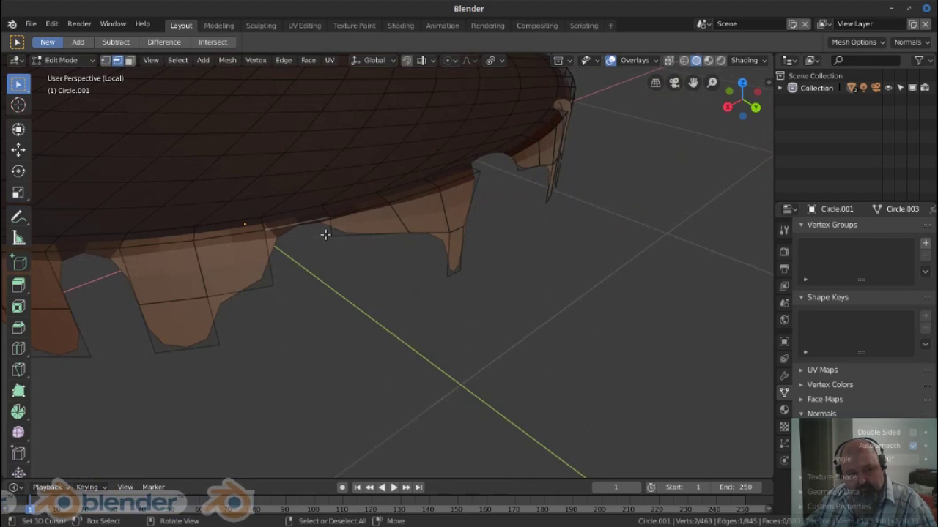
{"action": "key", "text": "f"}
{"action": "left_click_drag", "start_coordinate": [288, 253], "coordinate": [397, 334]}
{"action": "key", "text": "g"}
{"action": "key", "text": "g"}
{"action": "left_click", "coordinate": [329, 282]}
Scale the middle leg's edge loop and slide it along the leg
{"action": "key", "text": "2"}
{"action": "left_click", "coordinate": [377, 296]}
{"action": "key", "text": "s"}
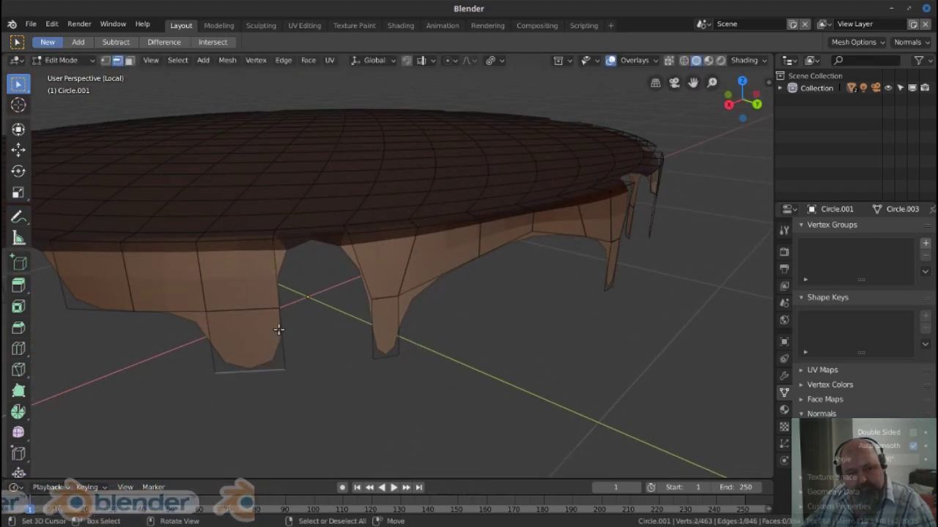
{"action": "left_click", "coordinate": [439, 293]}
{"action": "left_click_drag", "start_coordinate": [439, 293], "coordinate": [389, 278]}
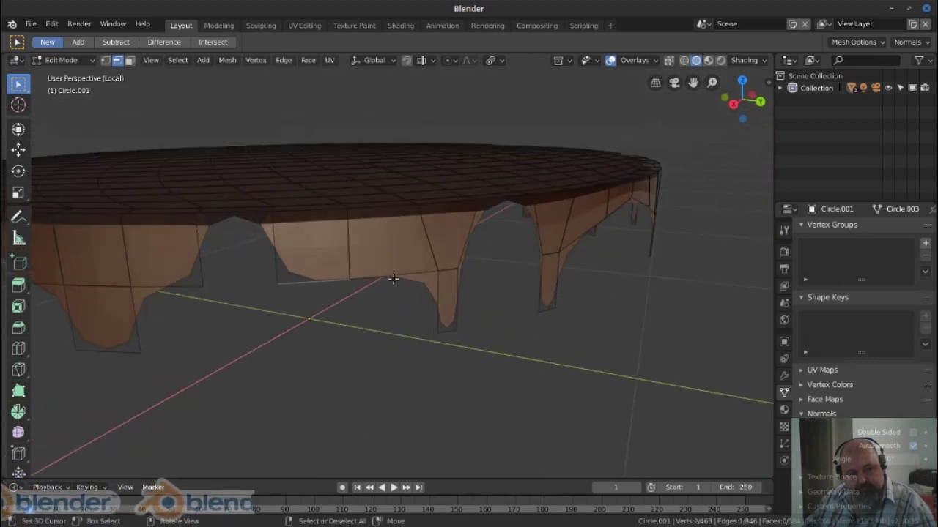
{"action": "key", "text": "g"}
{"action": "key", "text": "g"}
{"action": "left_click", "coordinate": [392, 264]}
Slide a single leg vertex up its edge
{"action": "key", "text": "1"}
{"action": "left_click", "coordinate": [458, 267]}
{"action": "key", "text": "g"}
{"action": "key", "text": "g"}
{"action": "left_click", "coordinate": [436, 283]}
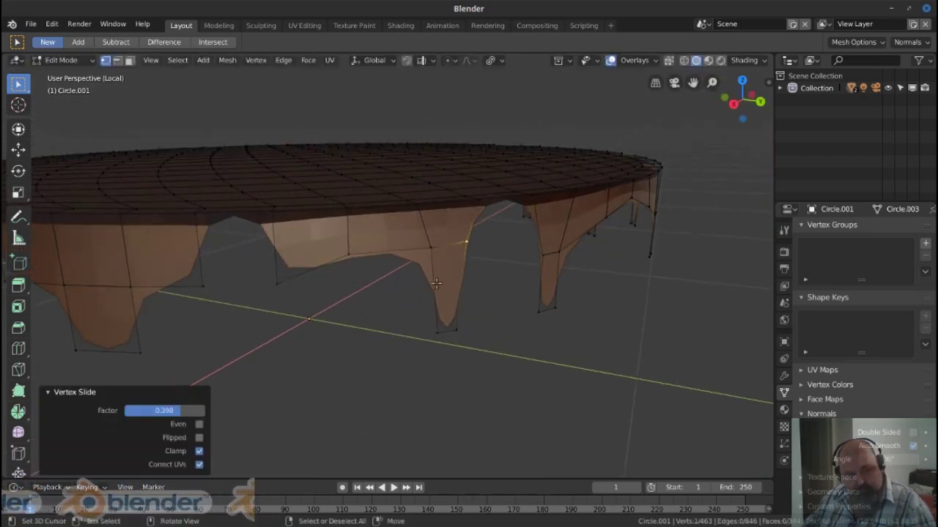
{"action": "left_click", "coordinate": [277, 279]}
{"action": "left_click_drag", "start_coordinate": [317, 266], "coordinate": [515, 295]}
Delete extra edges near the rim and slide the remaining geometry into place
{"action": "key", "text": "x"}
{"action": "left_click", "coordinate": [521, 295]}
{"action": "key", "text": "x"}
{"action": "left_click", "coordinate": [512, 335]}
{"action": "left_click_drag", "start_coordinate": [512, 335], "coordinate": [499, 288]}
{"action": "left_click", "coordinate": [483, 279]}
{"action": "left_click", "coordinate": [498, 263]}
{"action": "left_click", "coordinate": [472, 260]}
{"action": "left_click_drag", "start_coordinate": [472, 260], "coordinate": [477, 264]}
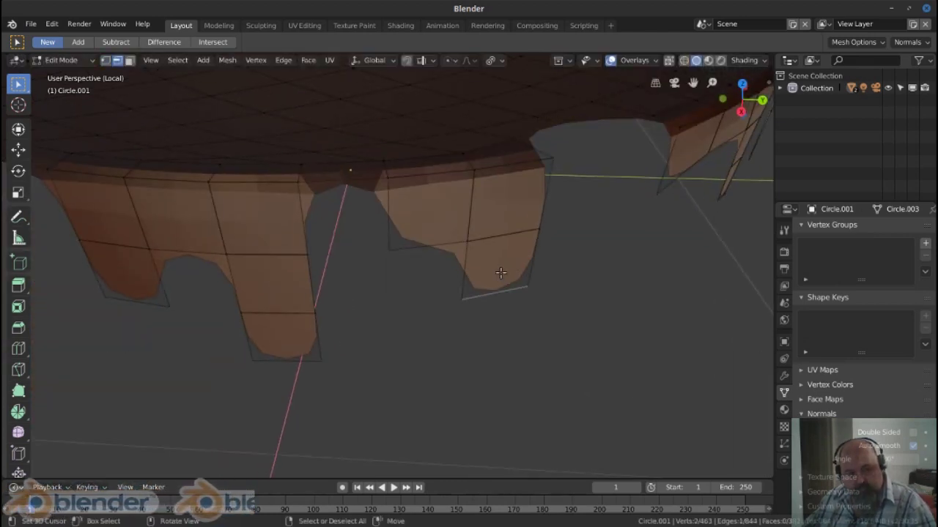
Move and slide a drip vertex, then undo the middle leg's widening
{"action": "key", "text": "g"}
{"action": "left_click", "coordinate": [666, 185]}
{"action": "left_click", "coordinate": [420, 232]}
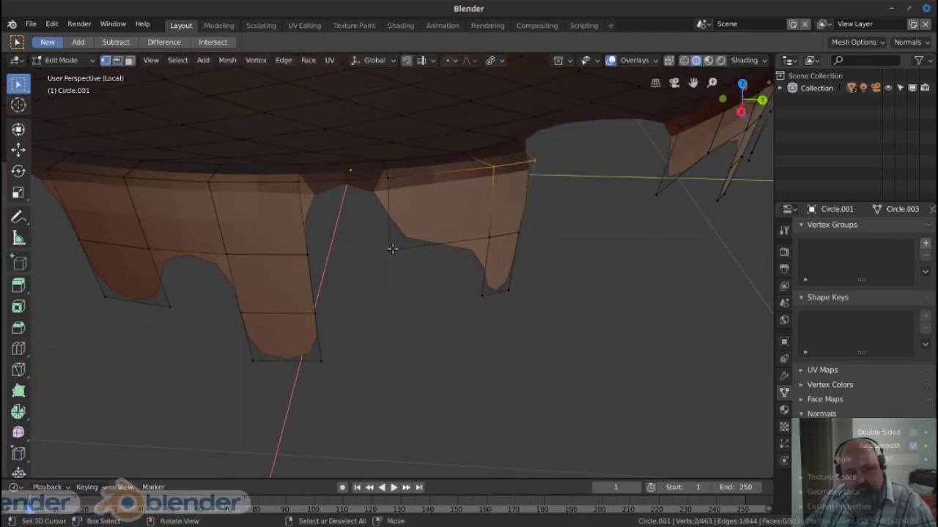
{"action": "key", "text": "shift+v"}
{"action": "left_click", "coordinate": [437, 216]}
{"action": "left_click_drag", "start_coordinate": [330, 216], "coordinate": [634, 245]}
{"action": "key", "text": "ctrl+z"}
{"action": "key", "text": "ctrl+z"}
{"action": "left_click", "coordinate": [423, 250]}
Fill a face at the leg top and merge the joint's rim vertices at the first vertex
{"action": "key", "text": "g"}
{"action": "key", "text": "f"}
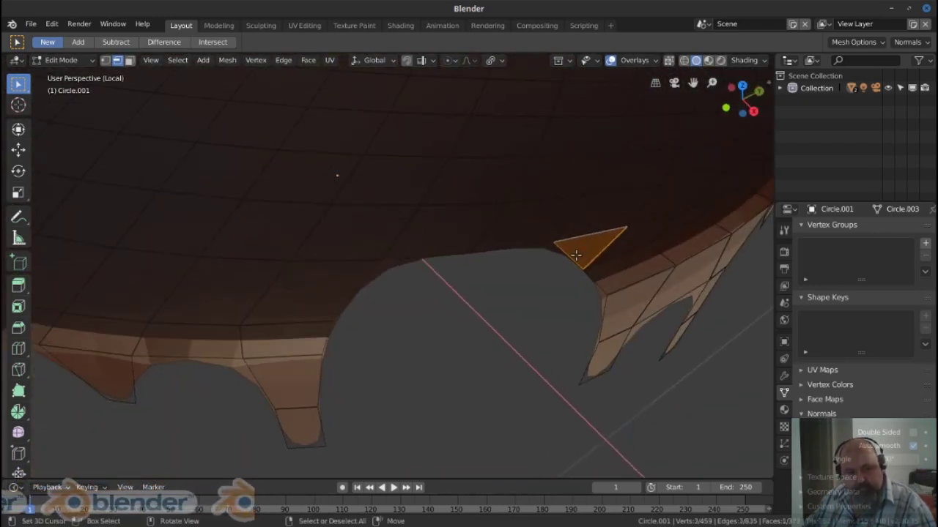
{"action": "right_click", "coordinate": [600, 253]}
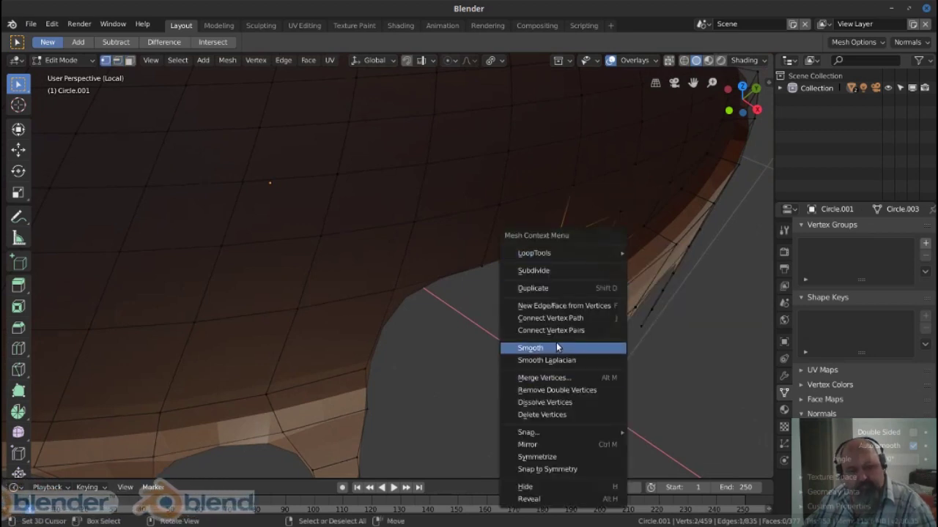
{"action": "key", "text": "Escape"}
{"action": "left_click_drag", "start_coordinate": [561, 357], "coordinate": [621, 234]}
{"action": "key", "text": "ctrl+v"}
{"action": "left_click", "coordinate": [622, 415]}
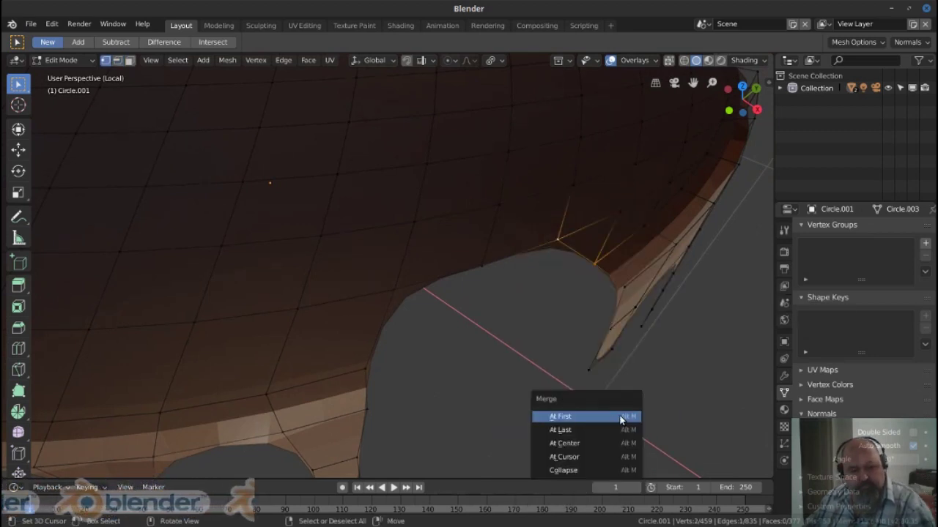
{"action": "left_click", "coordinate": [622, 414]}
Slide the joint's stray vertices along their edges into place on the disc rim
{"action": "key", "text": "shift+v"}
{"action": "left_click", "coordinate": [344, 322]}
{"action": "key", "text": "shift+v"}
{"action": "left_click", "coordinate": [613, 217]}
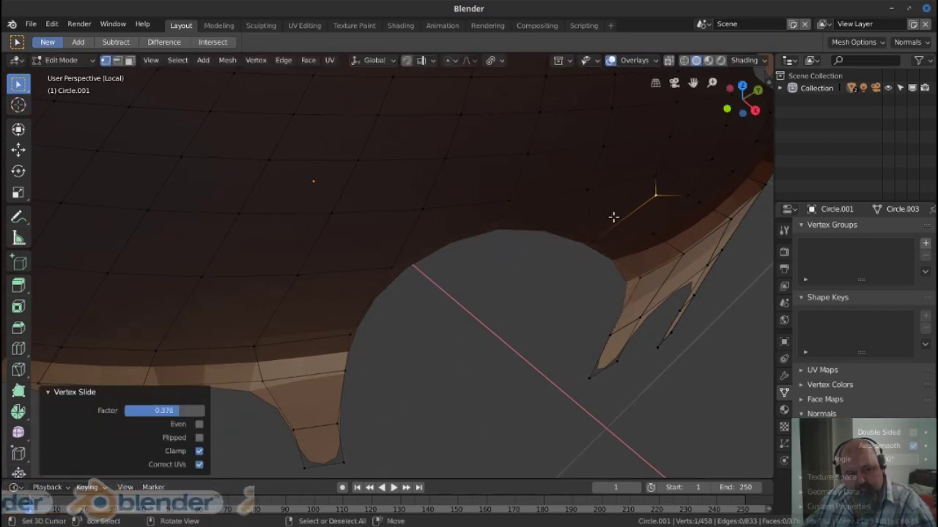
{"action": "key", "text": "shift+v"}
{"action": "left_click", "coordinate": [680, 224]}
{"action": "key", "text": "shift+v"}
{"action": "left_click", "coordinate": [686, 212]}
{"action": "left_click_drag", "start_coordinate": [687, 212], "coordinate": [611, 204]}
Merge the next joint's vertices at the first one and return to object mode
{"action": "right_click", "coordinate": [612, 206]}
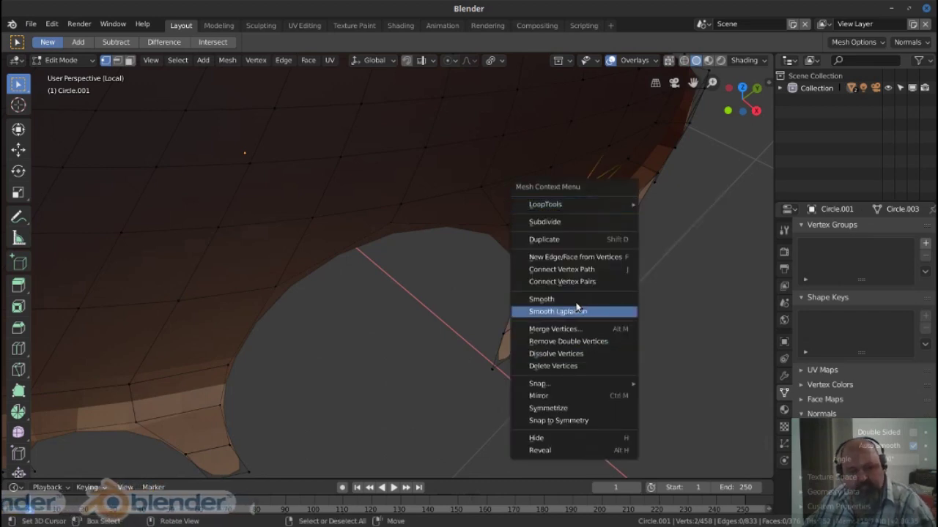
{"action": "key", "text": "alt+m"}
{"action": "left_click", "coordinate": [662, 226]}
{"action": "left_click_drag", "start_coordinate": [572, 199], "coordinate": [570, 223]}
{"action": "key", "text": "Tab"}
{"action": "scroll", "scroll_direction": "down", "scroll_amount": 3}
Add a Solidify modifier to the drips at about 0.028 m, placed above Subdivision
{"action": "key", "text": "KP_Divide"}
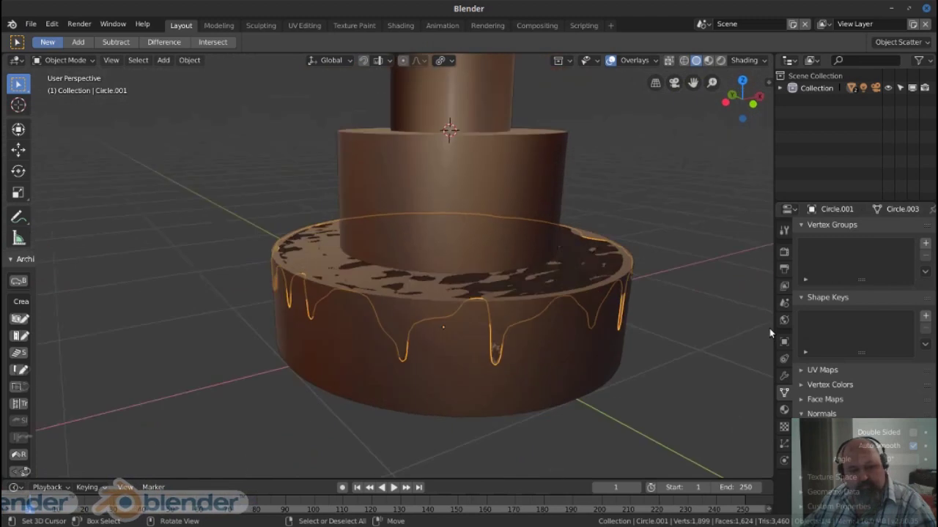
{"action": "left_click", "coordinate": [784, 376]}
{"action": "left_click", "coordinate": [842, 228]}
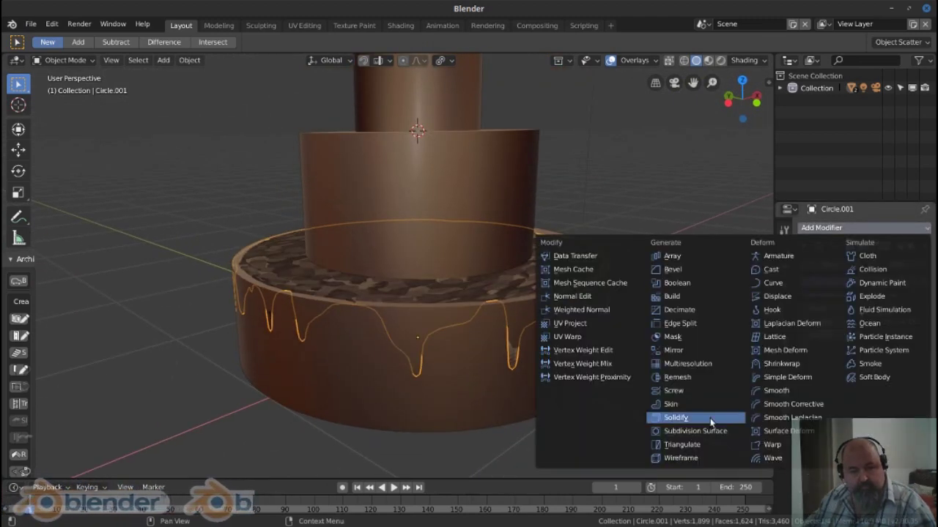
{"action": "left_click", "coordinate": [659, 418]}
{"action": "left_click_drag", "start_coordinate": [659, 418], "coordinate": [668, 280]}
{"action": "left_click_drag", "start_coordinate": [830, 396], "coordinate": [842, 395]}
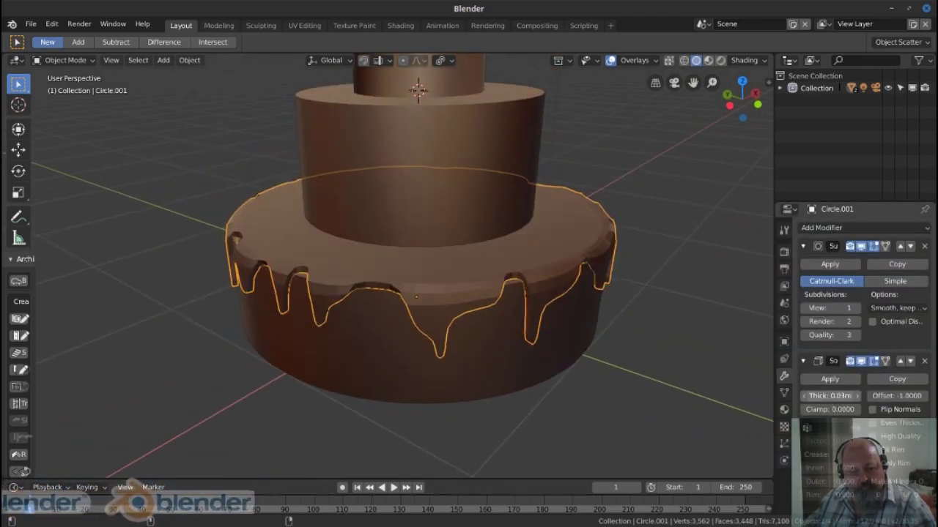
{"action": "left_click", "coordinate": [900, 361]}
In Edit Mode, extend one drip's vertex 0.1441 m lower to lengthen it
{"action": "left_click_drag", "start_coordinate": [513, 308], "coordinate": [399, 256]}
{"action": "right_click", "coordinate": [399, 256]}
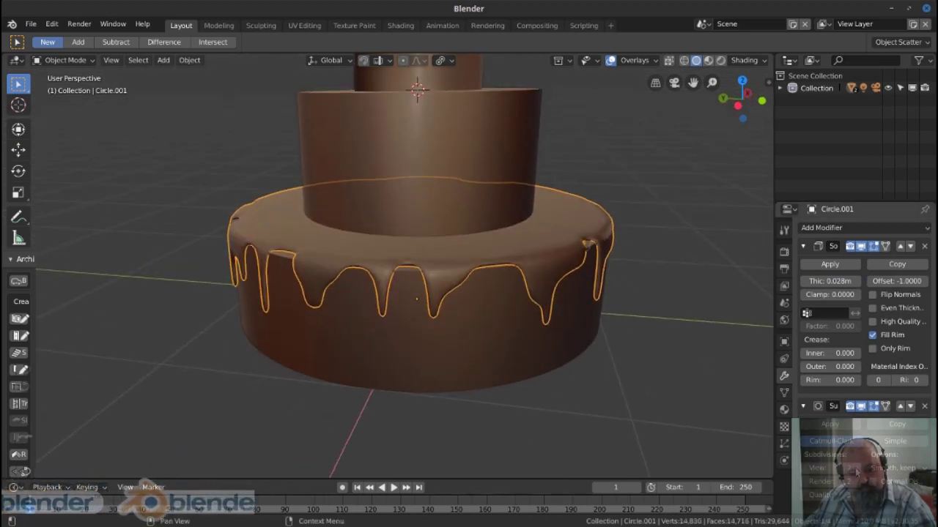
{"action": "left_click_drag", "start_coordinate": [416, 298], "coordinate": [448, 289]}
{"action": "key", "text": "Tab"}
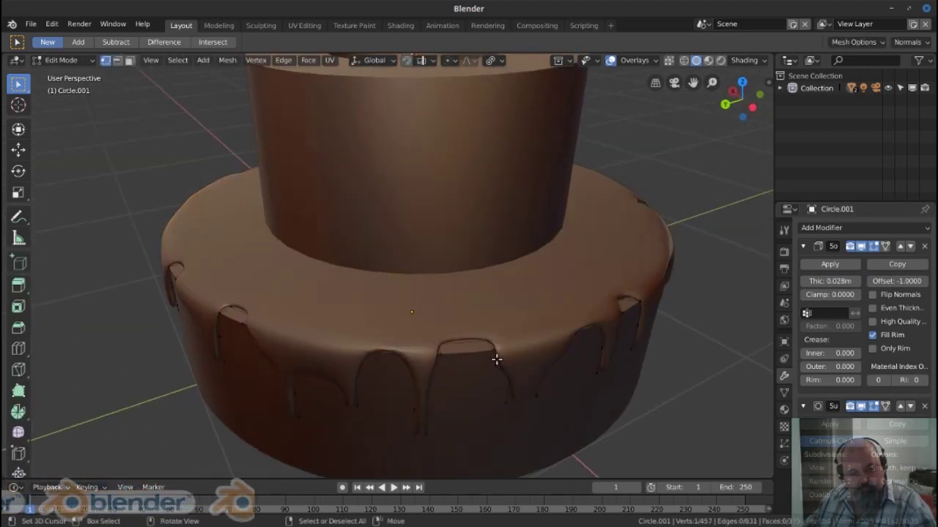
{"action": "left_click", "coordinate": [505, 399]}
{"action": "left_click_drag", "start_coordinate": [535, 391], "coordinate": [519, 289]}
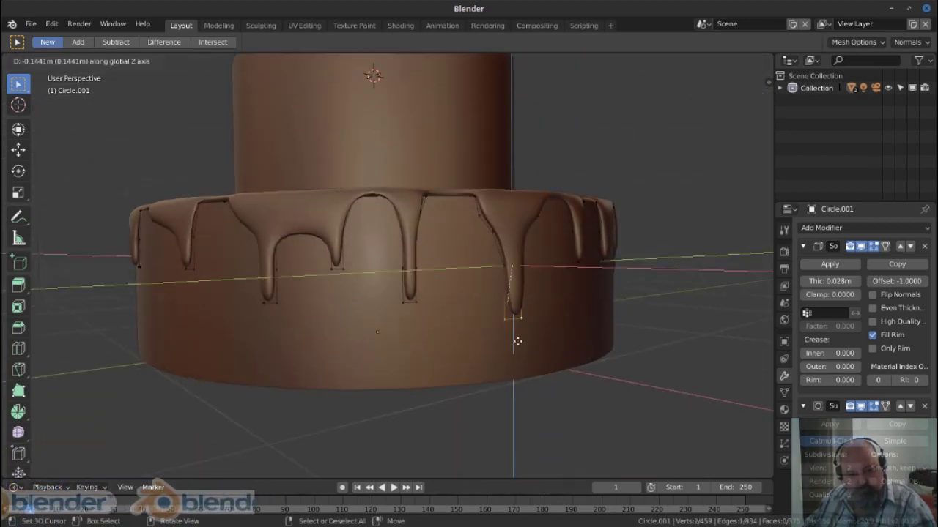
{"action": "left_click", "coordinate": [517, 341]}
{"action": "left_click_drag", "start_coordinate": [534, 335], "coordinate": [480, 315]}
{"action": "key", "text": "shift+z"}
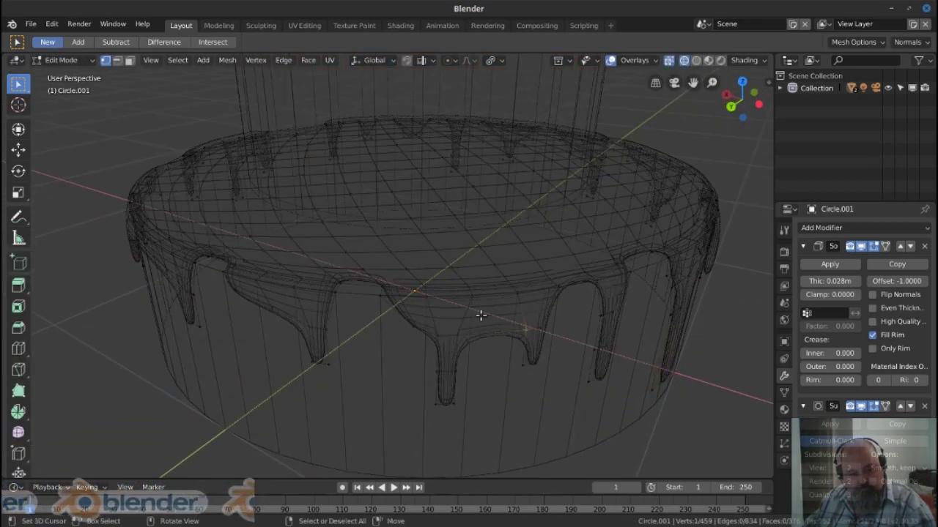
{"action": "left_click_drag", "start_coordinate": [524, 364], "coordinate": [496, 333]}
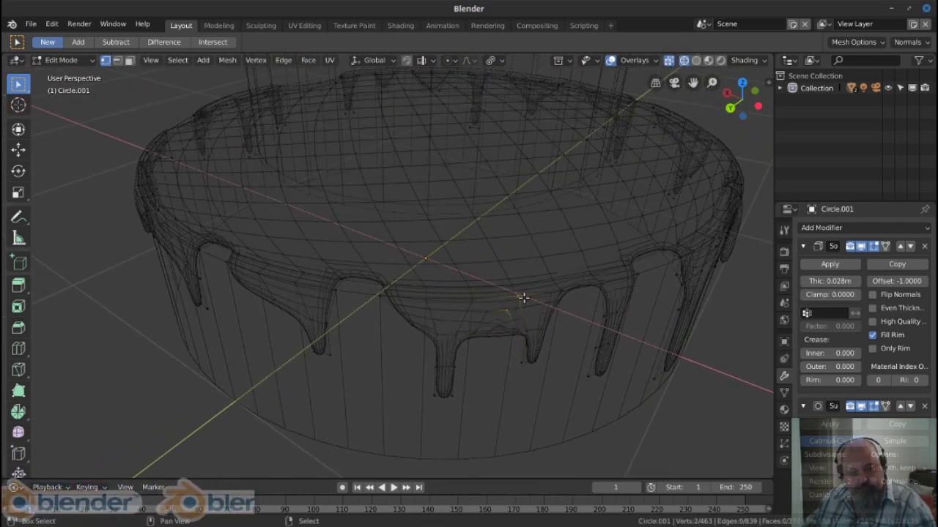
{"action": "key", "text": "Tab"}
{"action": "left_click_drag", "start_coordinate": [500, 338], "coordinate": [586, 337]}
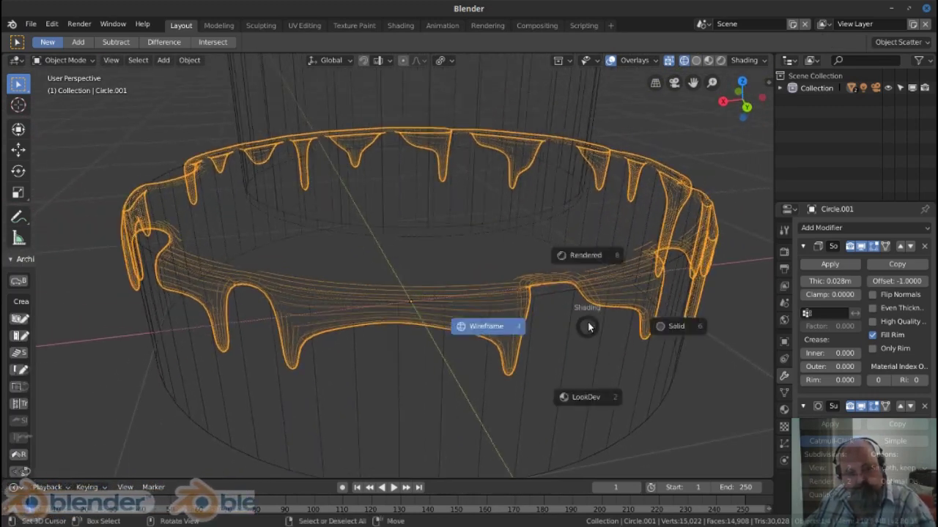
Switch back to solid shading and enable Only Rim on the drips' Solidify
{"action": "left_click", "coordinate": [674, 326]}
{"action": "scroll", "scroll_direction": "up", "scroll_amount": 3}
{"action": "left_click_drag", "start_coordinate": [680, 168], "coordinate": [692, 168]}
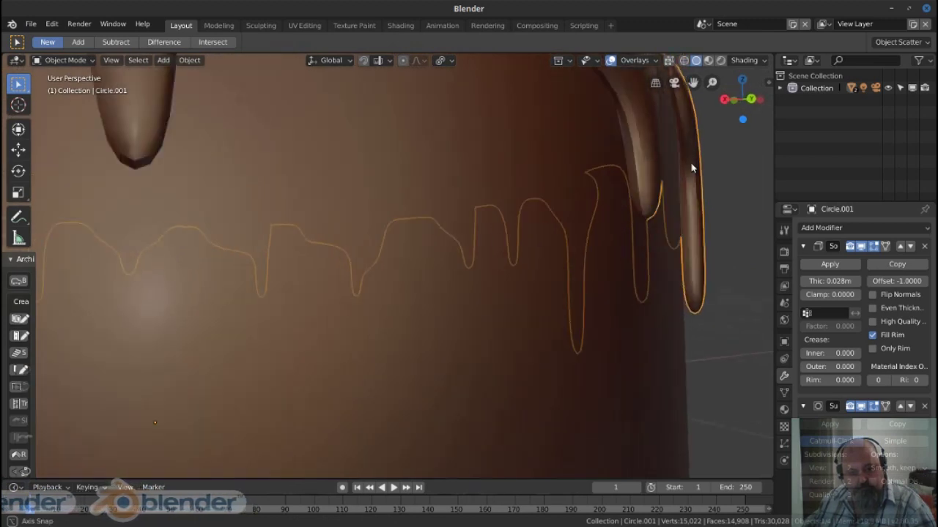
{"action": "scroll", "scroll_direction": "down", "scroll_amount": 3}
{"action": "left_click", "coordinate": [890, 349]}
Shade all drip faces smooth and recalculate their normals to be consistent
{"action": "key", "text": "Tab"}
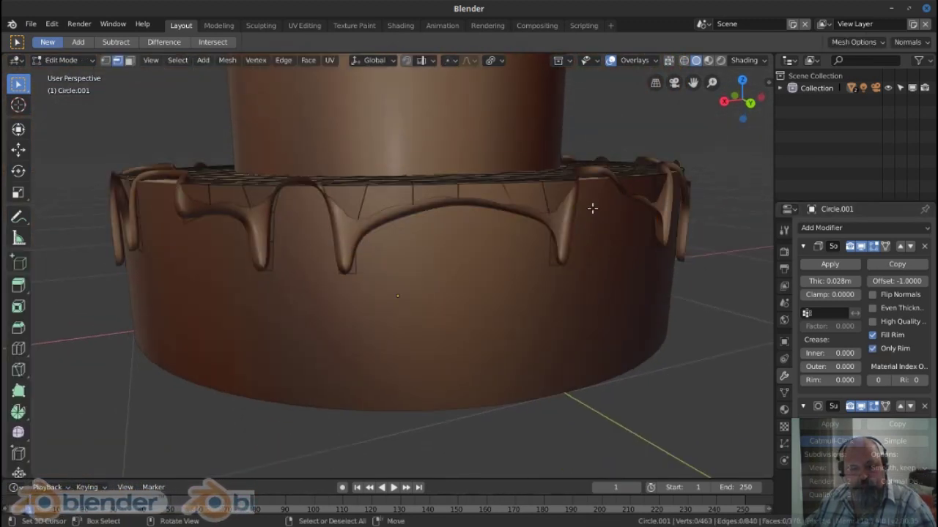
{"action": "key", "text": "a"}
{"action": "right_click", "coordinate": [591, 208]}
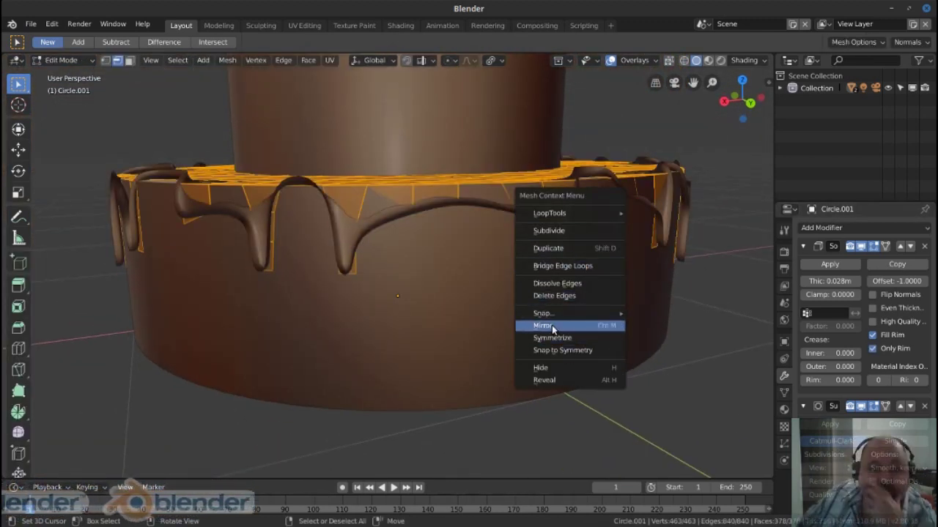
{"action": "key", "text": "Escape"}
{"action": "key", "text": "ctrl+f"}
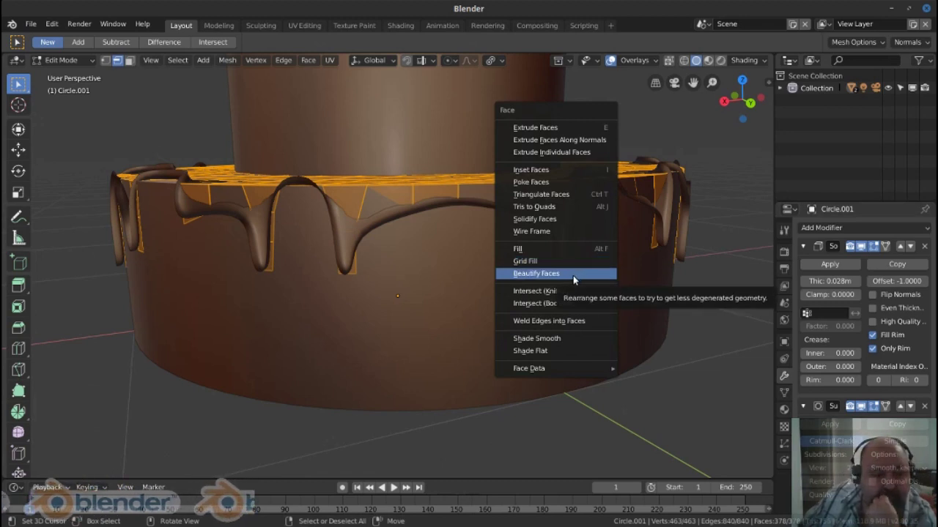
{"action": "left_click", "coordinate": [560, 339]}
{"action": "left_click_drag", "start_coordinate": [561, 338], "coordinate": [631, 238]}
{"action": "key", "text": "shift+n"}
{"action": "key", "text": "Tab"}
Set Solidify thickness to -0.024 m and move Subdivision above Solidify
{"action": "left_click_drag", "start_coordinate": [829, 280], "coordinate": [813, 280]}
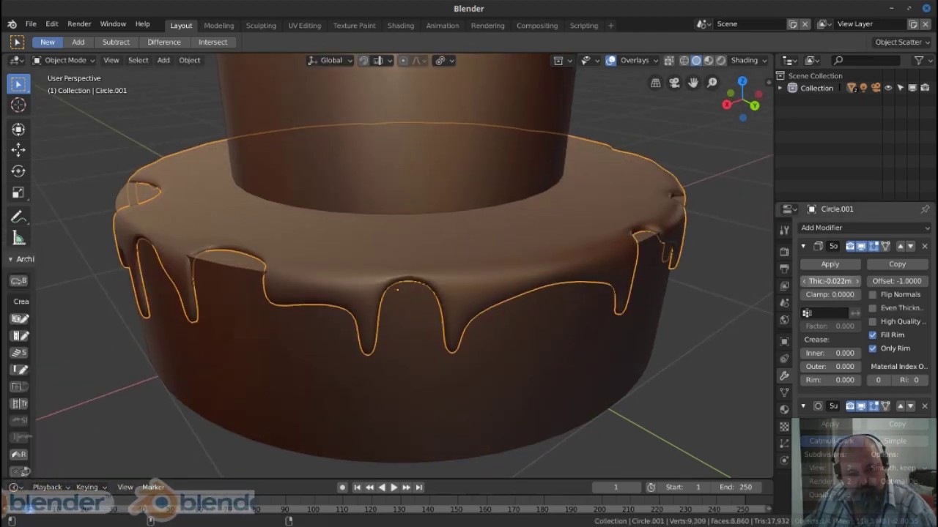
{"action": "left_click_drag", "start_coordinate": [498, 309], "coordinate": [568, 303]}
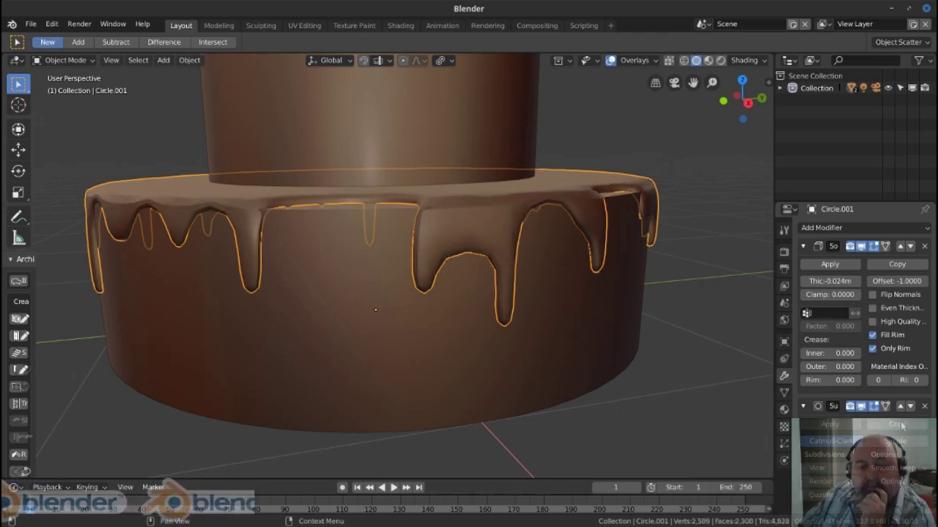
{"action": "left_click", "coordinate": [900, 406]}
{"action": "left_click", "coordinate": [864, 227]}
{"action": "left_click", "coordinate": [682, 501]}
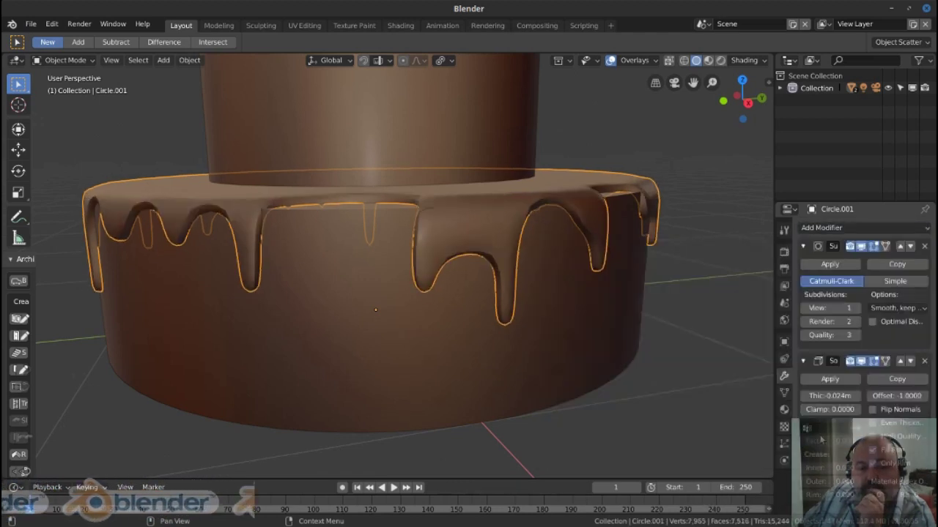
Select the bottom cake tier, Circle, and enter its Edit Mode
{"action": "left_click", "coordinate": [783, 393]}
{"action": "left_click", "coordinate": [593, 325]}
{"action": "left_click_drag", "start_coordinate": [593, 325], "coordinate": [544, 299]}
{"action": "key", "text": "Tab"}
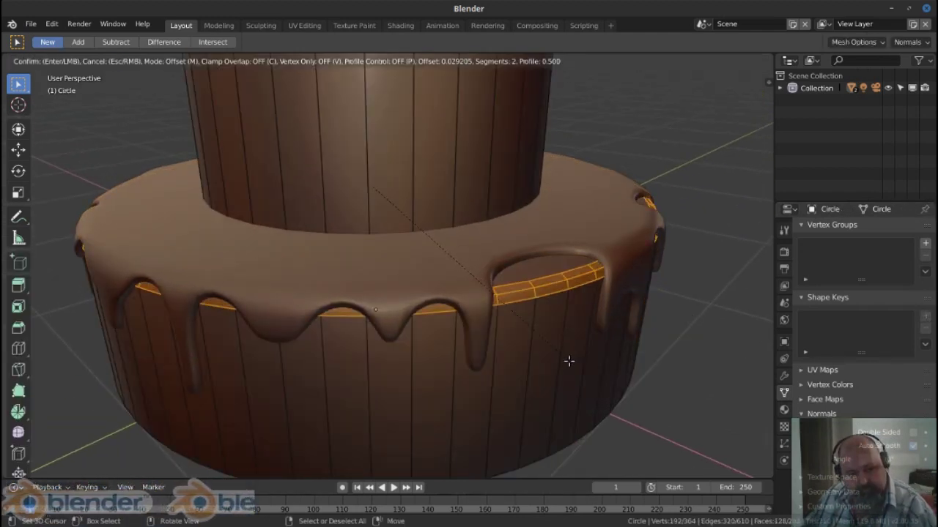
Confirm a two-segment bevel on the bottom tier's top edge loop
{"action": "left_click", "coordinate": [569, 358]}
{"action": "key", "text": "Tab"}
{"action": "left_click_drag", "start_coordinate": [567, 360], "coordinate": [564, 330]}
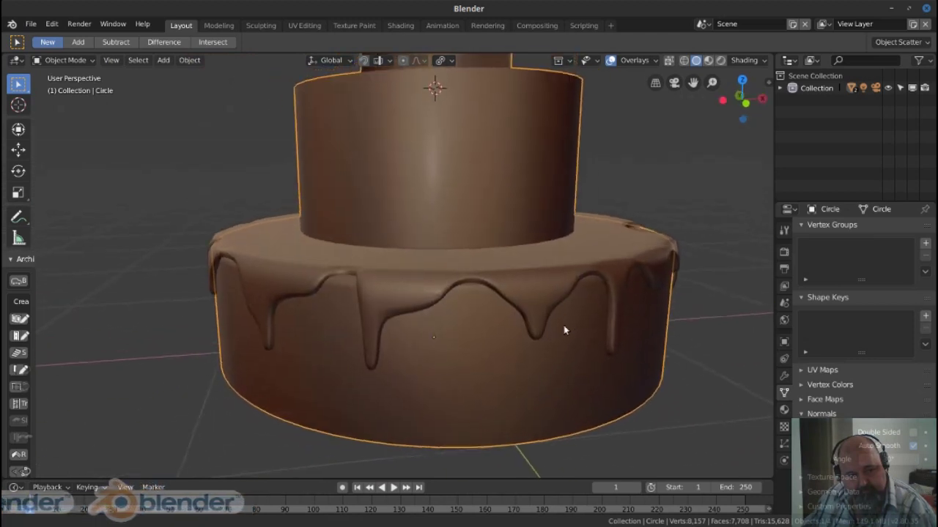
{"action": "left_click_drag", "start_coordinate": [655, 351], "coordinate": [765, 398]}
Set the drip icing's Solidify to -0.017 m thickness and -0.6207 offset, hiding overlays
{"action": "left_click", "coordinate": [570, 388]}
{"action": "left_click", "coordinate": [784, 375]}
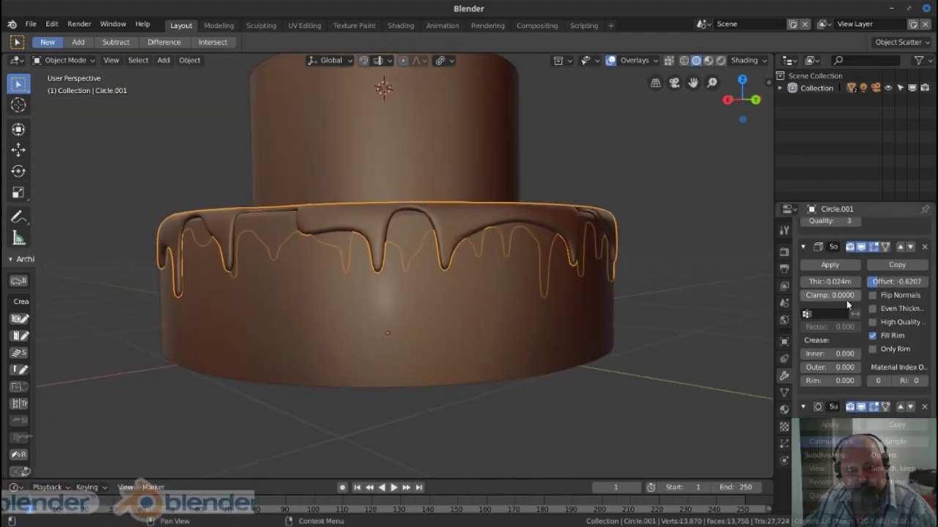
{"action": "left_click_drag", "start_coordinate": [512, 220], "coordinate": [556, 220]}
{"action": "key", "text": "shift+alt+z"}
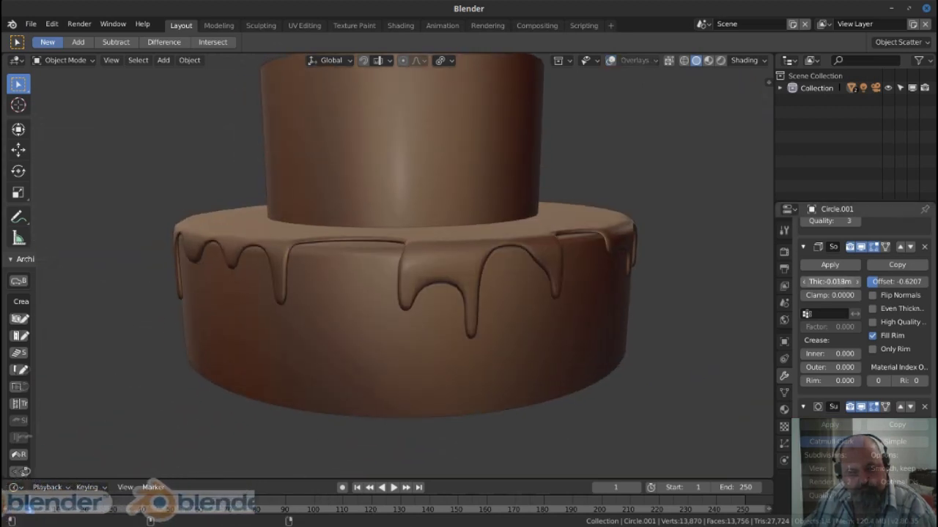
{"action": "left_click_drag", "start_coordinate": [500, 248], "coordinate": [485, 335]}
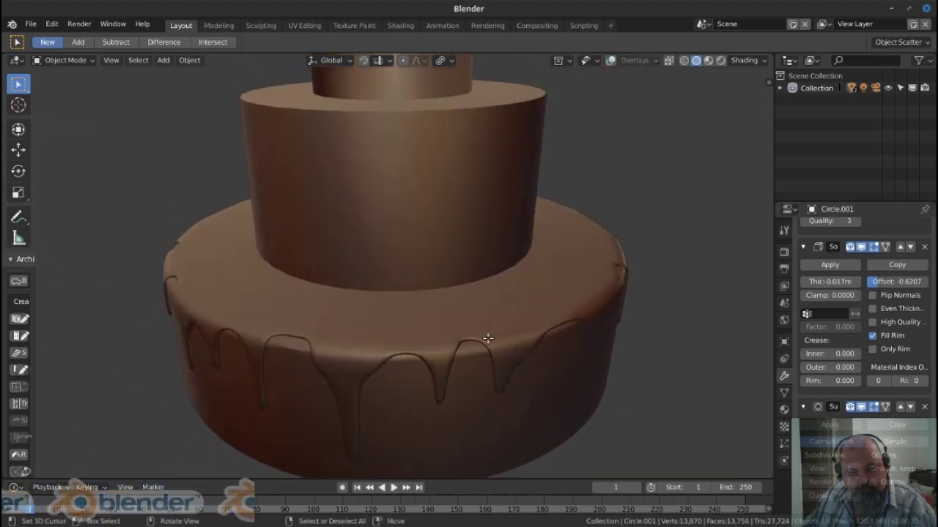
{"action": "key", "text": "Tab"}
{"action": "scroll", "scroll_direction": "up", "scroll_amount": 3}
{"action": "left_click_drag", "start_coordinate": [568, 283], "coordinate": [500, 292]}
{"action": "key", "text": "shift+z"}
{"action": "key", "text": "KP_7"}
{"action": "key", "text": "alt+a"}
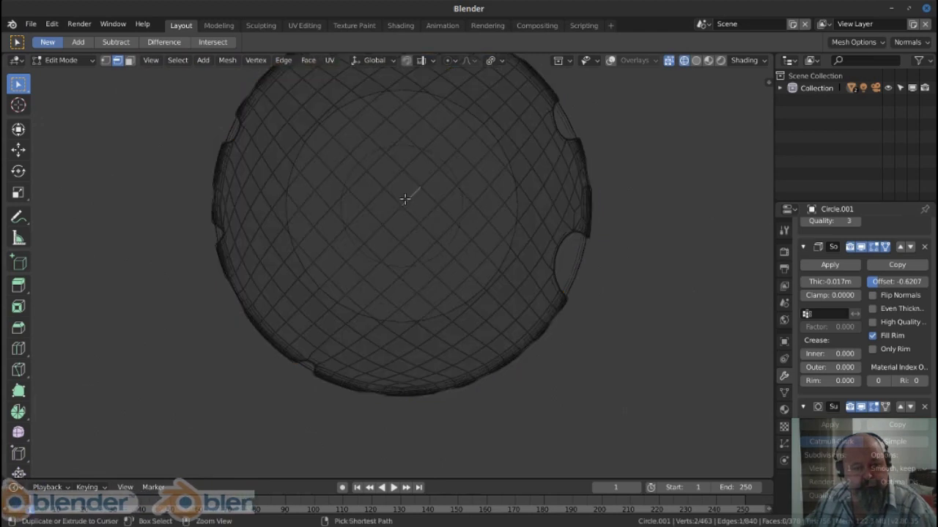
{"action": "key", "text": "ctrl+KP_Add"}
{"action": "key", "text": "ctrl+KP_Add"}
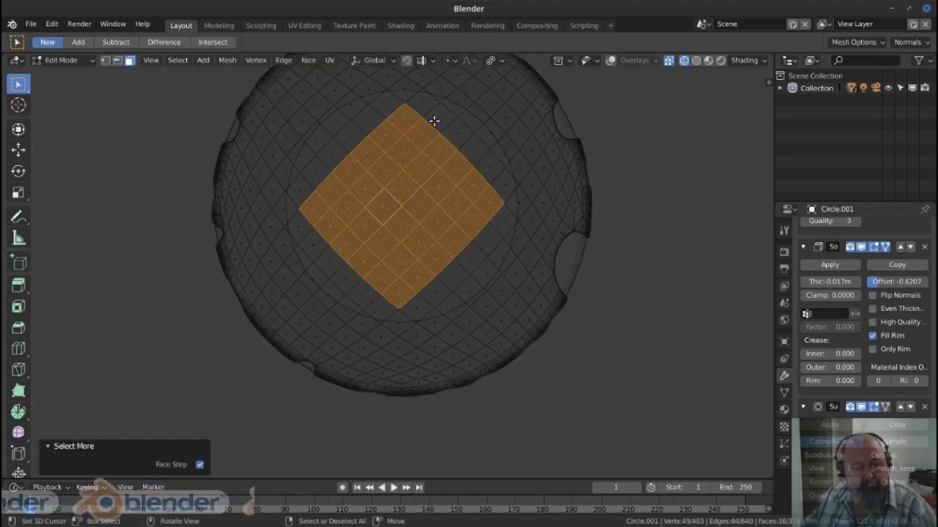
{"action": "scroll", "scroll_direction": "down", "scroll_amount": 3}
{"action": "key", "text": "c"}
{"action": "left_click", "coordinate": [408, 218]}
{"action": "right_click", "coordinate": [497, 295]}
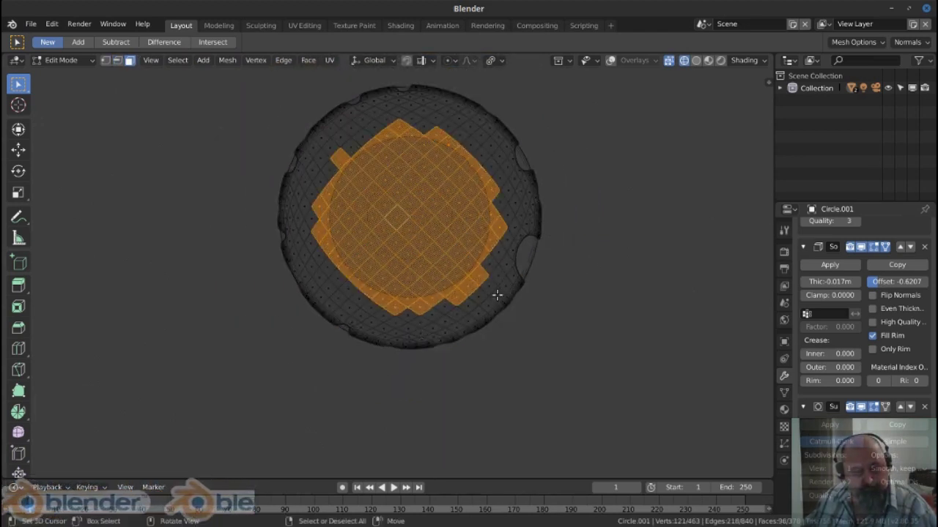
{"action": "left_click_drag", "start_coordinate": [496, 249], "coordinate": [445, 324]}
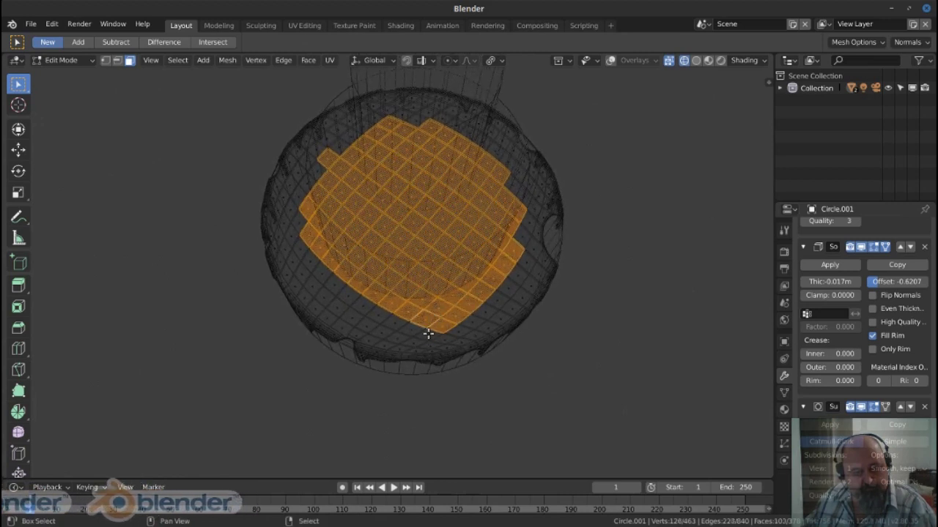
{"action": "left_click", "coordinate": [291, 236]}
{"action": "left_click", "coordinate": [386, 110]}
{"action": "left_click", "coordinate": [298, 221]}
{"action": "left_click_drag", "start_coordinate": [300, 236], "coordinate": [156, 339]}
{"action": "left_click", "coordinate": [156, 339]}
{"action": "left_click", "coordinate": [266, 91]}
{"action": "left_click", "coordinate": [226, 98]}
{"action": "left_click_drag", "start_coordinate": [226, 97], "coordinate": [491, 279]}
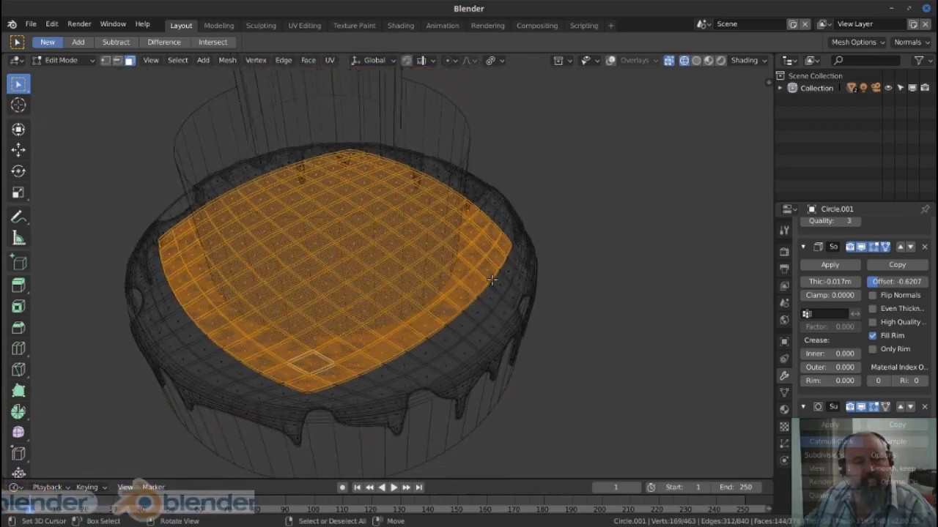
{"action": "key", "text": "ctrl+KP_Add"}
{"action": "left_click_drag", "start_coordinate": [649, 278], "coordinate": [447, 369]}
{"action": "right_click", "coordinate": [447, 369]}
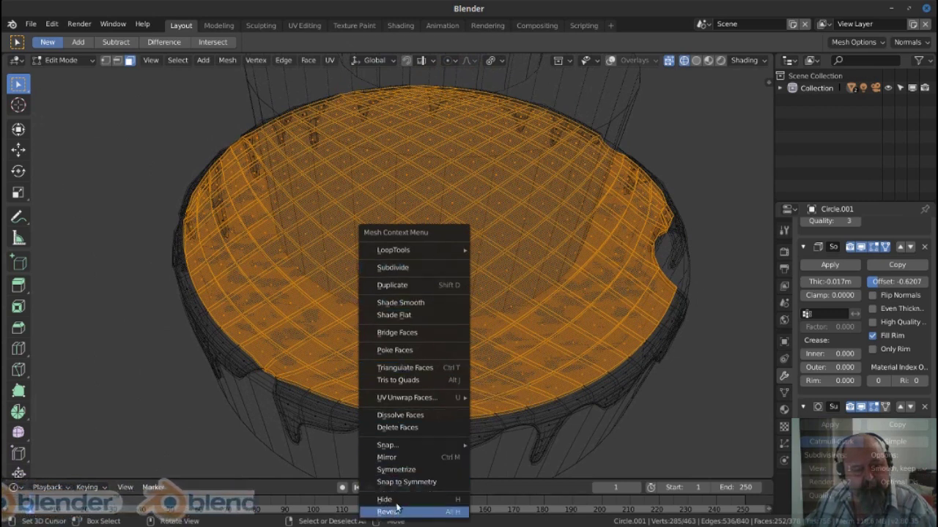
{"action": "key", "text": "Escape"}
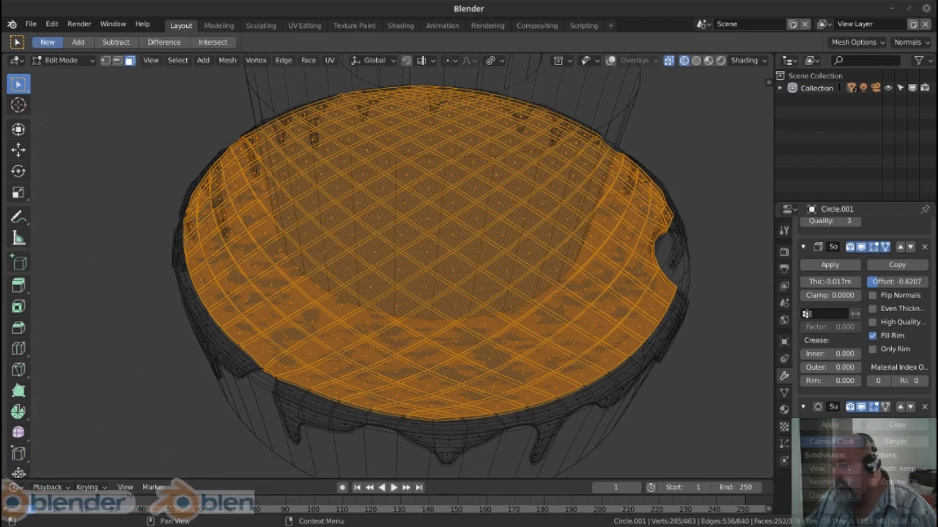
{"action": "left_click_drag", "start_coordinate": [397, 337], "coordinate": [512, 271]}
{"action": "scroll", "scroll_direction": "down", "scroll_amount": 3}
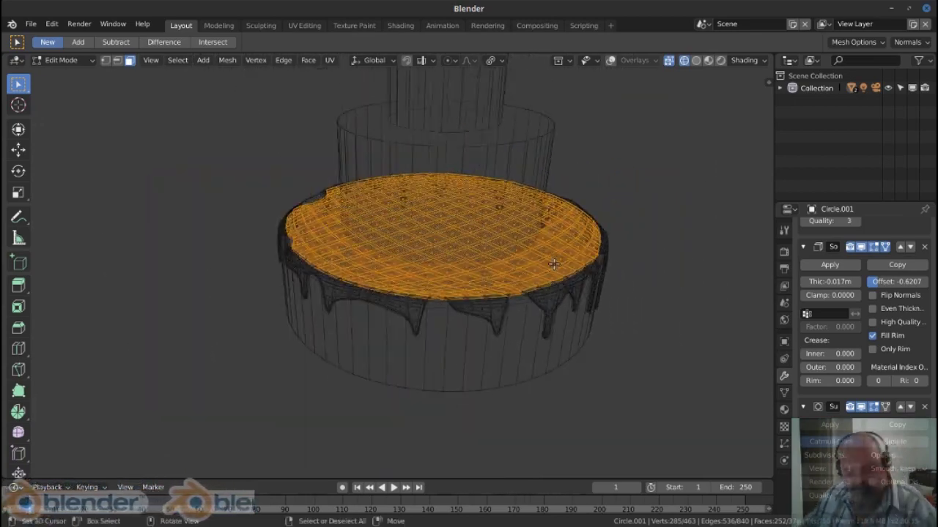
{"action": "key", "text": "Tab"}
{"action": "scroll", "scroll_direction": "up", "scroll_amount": 3}
Select the middle Circle.002 tier and enter its Edit Mode
{"action": "left_click", "coordinate": [696, 60]}
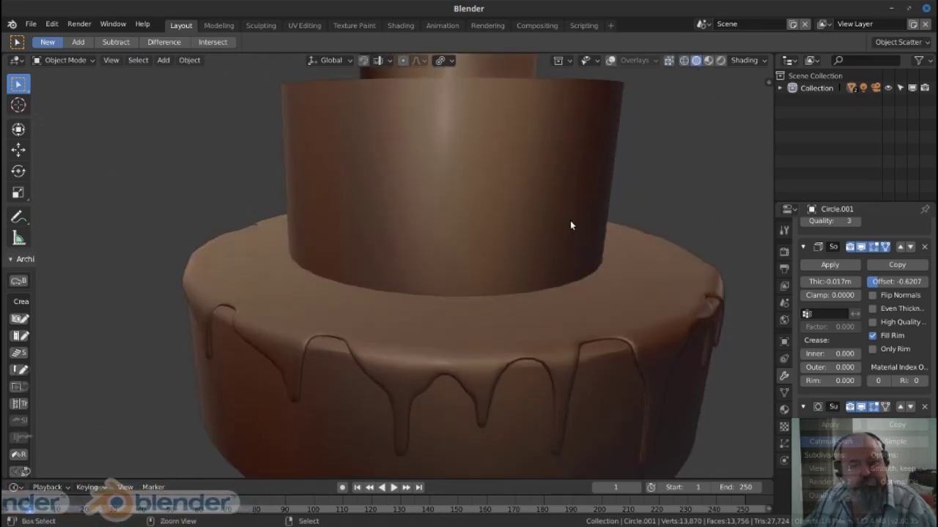
{"action": "left_click_drag", "start_coordinate": [571, 224], "coordinate": [567, 193]}
{"action": "left_click", "coordinate": [566, 193]}
{"action": "key", "text": "Tab"}
{"action": "left_click", "coordinate": [575, 192]}
{"action": "scroll", "scroll_direction": "up", "scroll_amount": 3}
{"action": "key", "text": "p"}
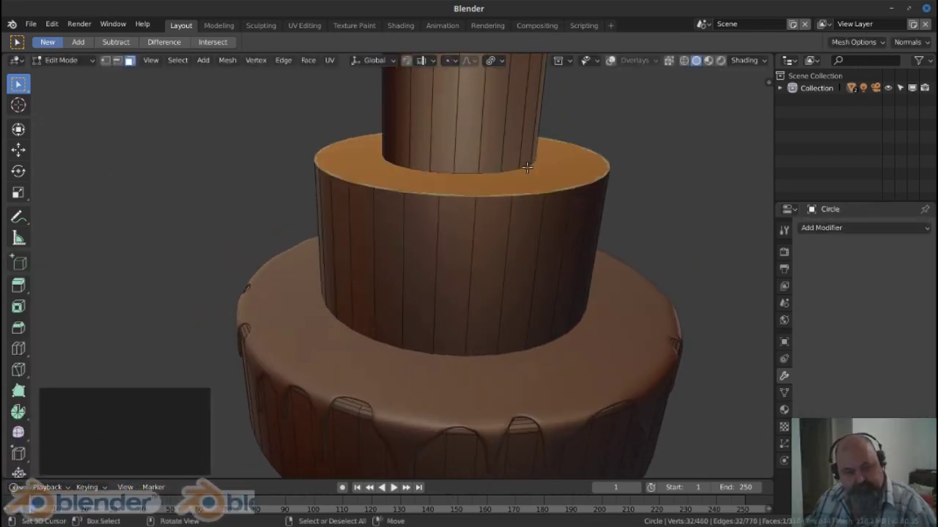
{"action": "key", "text": "Tab"}
Inset the tier's top face and delete the inner face to make a hollow ring
{"action": "left_click", "coordinate": [578, 183]}
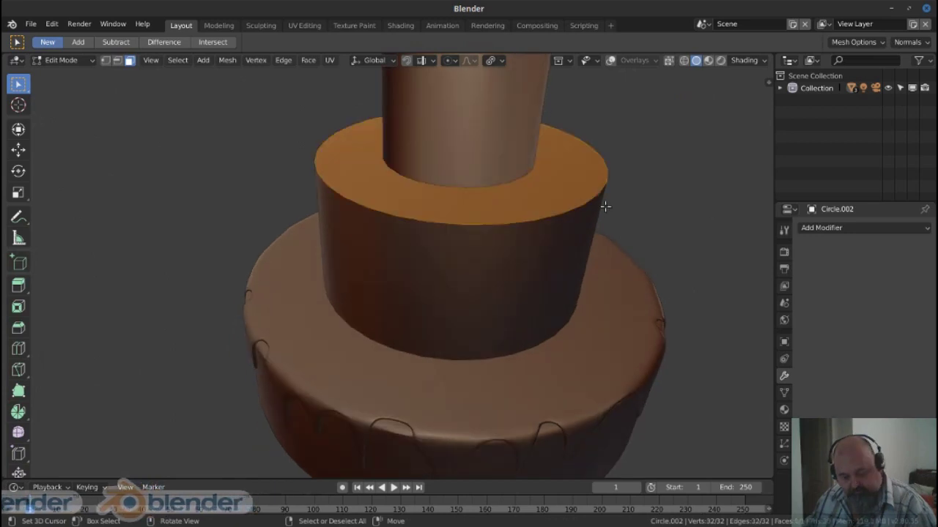
{"action": "key", "text": "i"}
{"action": "left_click", "coordinate": [566, 205]}
{"action": "key", "text": "x"}
{"action": "left_click", "coordinate": [566, 205]}
{"action": "key", "text": "x"}
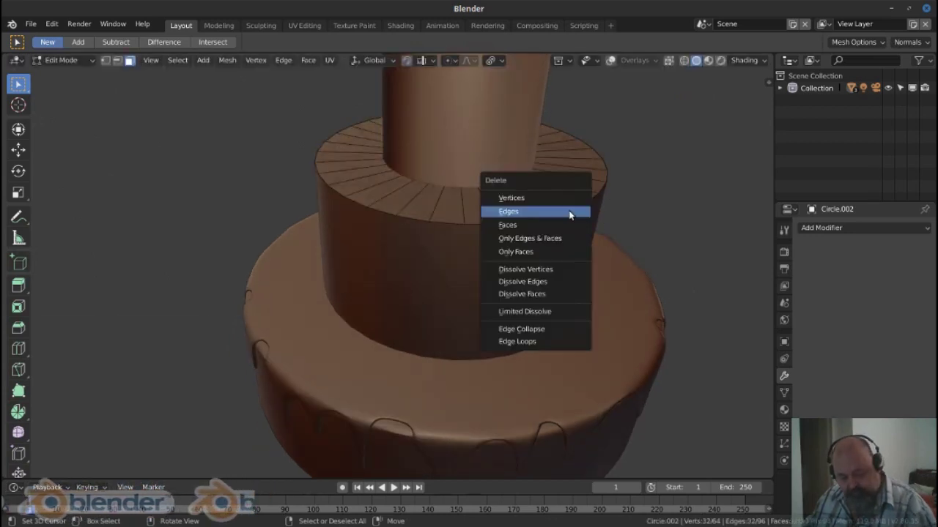
{"action": "key", "text": "Escape"}
Start centred loop cuts around the tier's side
{"action": "key", "text": "ctrl+r"}
{"action": "scroll", "scroll_direction": "up", "scroll_amount": 3}
{"action": "left_click", "coordinate": [503, 233]}
{"action": "right_click", "coordinate": [502, 233]}
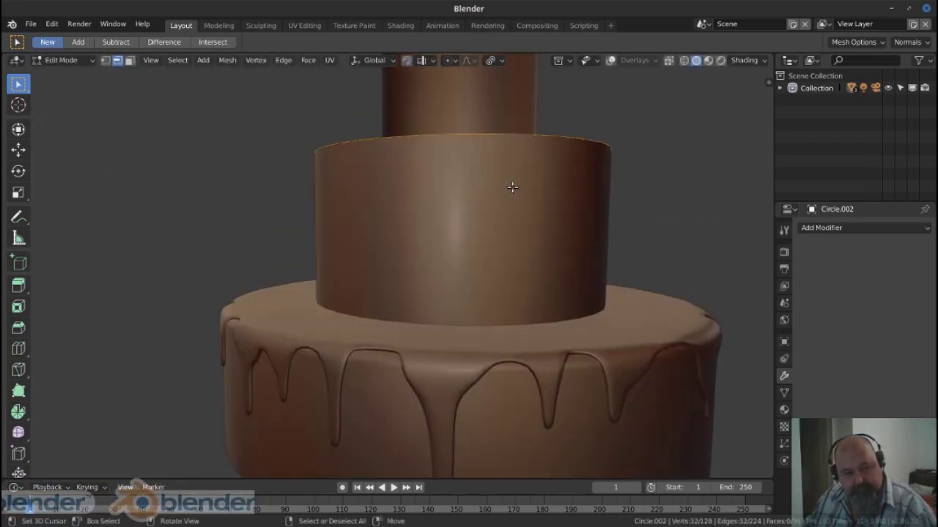
{"action": "left_click_drag", "start_coordinate": [523, 220], "coordinate": [580, 204]}
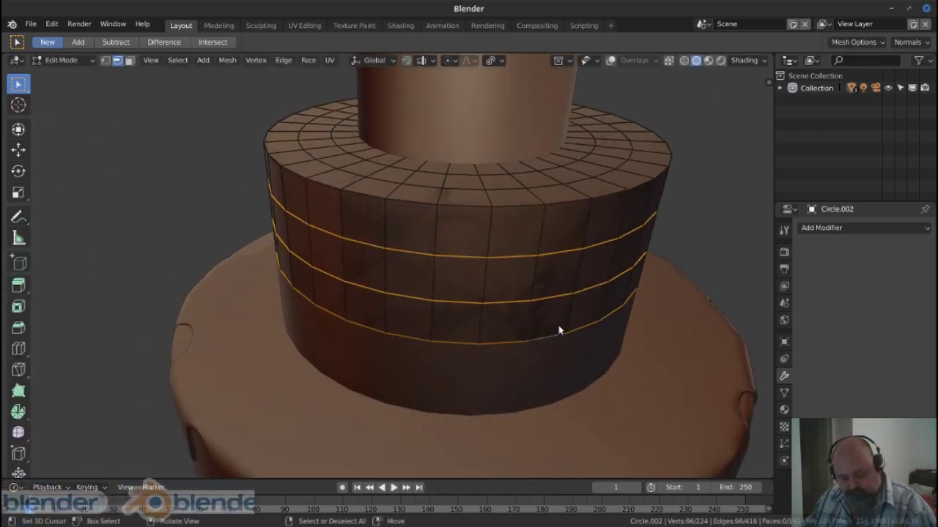
Bevel the top edge ring with three rounded segments and commit three side loop cuts
{"action": "key", "text": "w"}
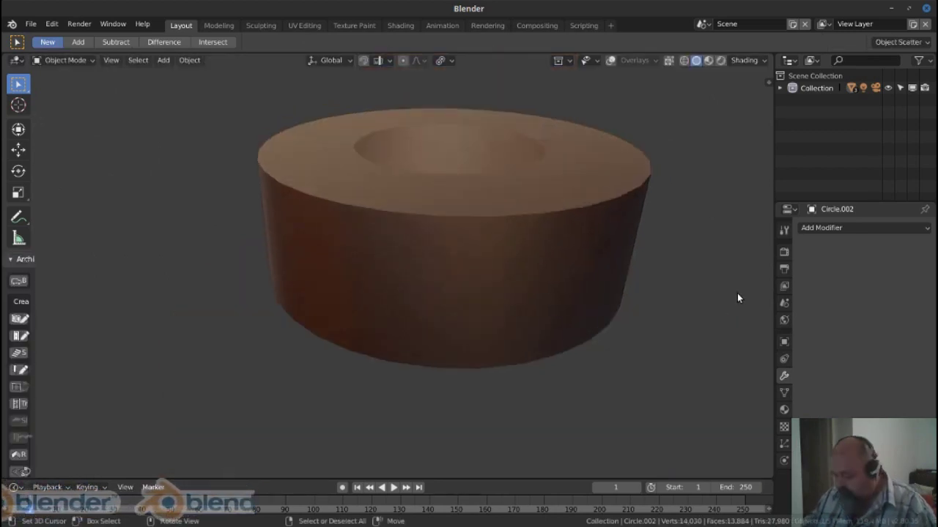
{"action": "right_click", "coordinate": [440, 322]}
{"action": "key", "text": "Escape"}
{"action": "key", "text": "ctrl+b"}
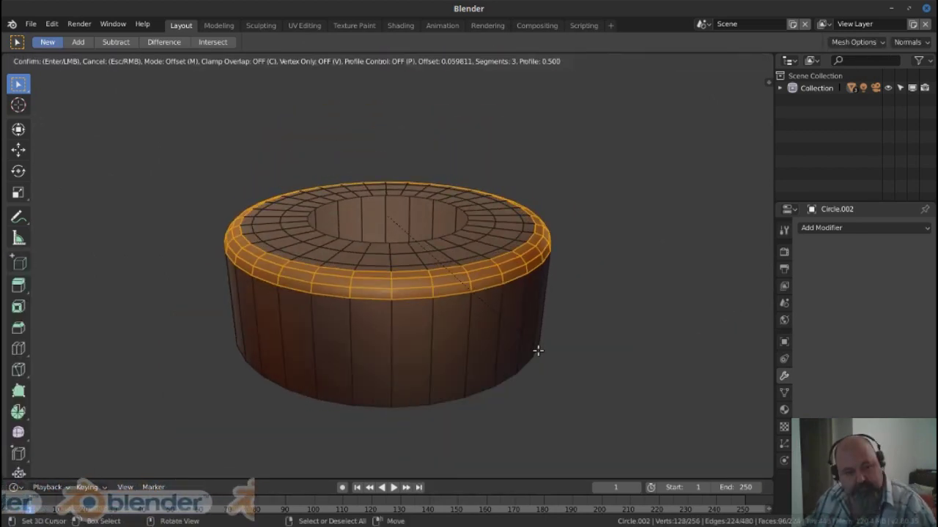
{"action": "left_click", "coordinate": [463, 329]}
{"action": "left_click", "coordinate": [454, 345]}
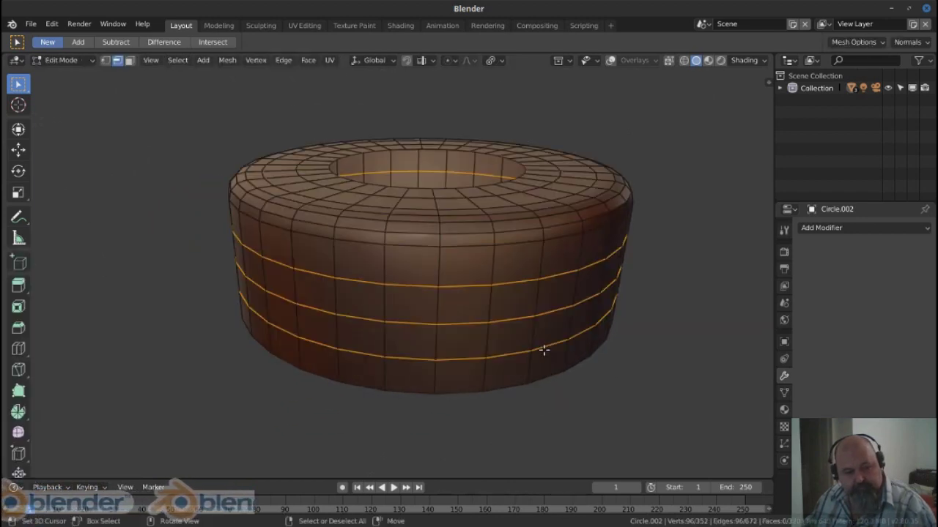
{"action": "key", "text": "l"}
{"action": "left_click", "coordinate": [177, 60]}
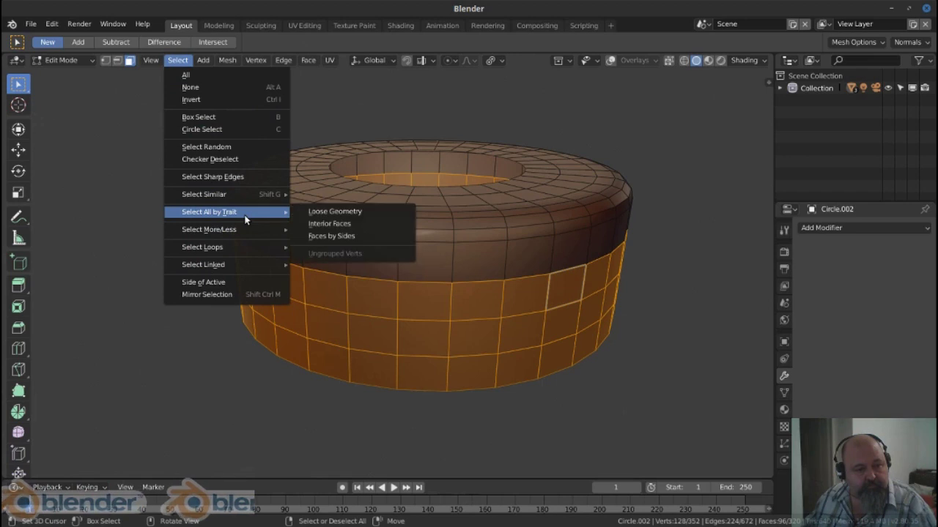
Hide the tier's top cap faces and clear the face selection
{"action": "left_click", "coordinate": [246, 146]}
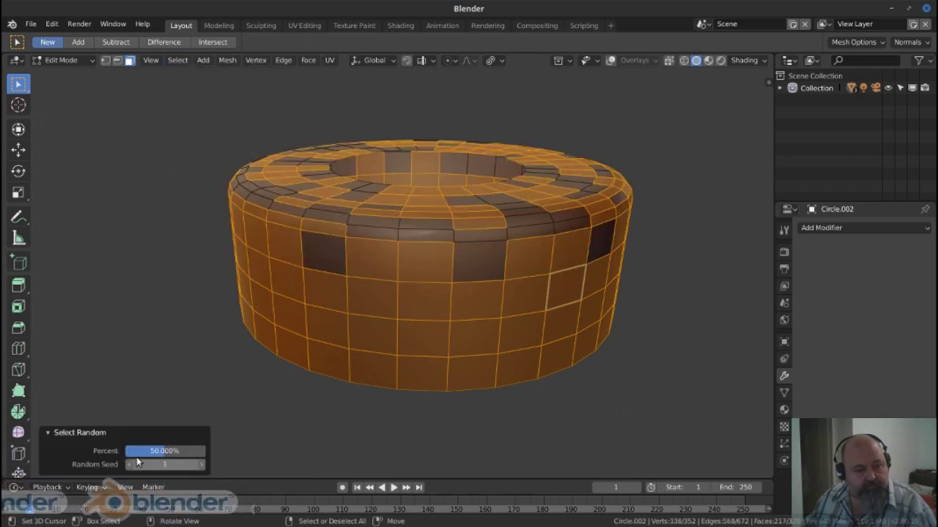
{"action": "left_click_drag", "start_coordinate": [435, 298], "coordinate": [444, 307]}
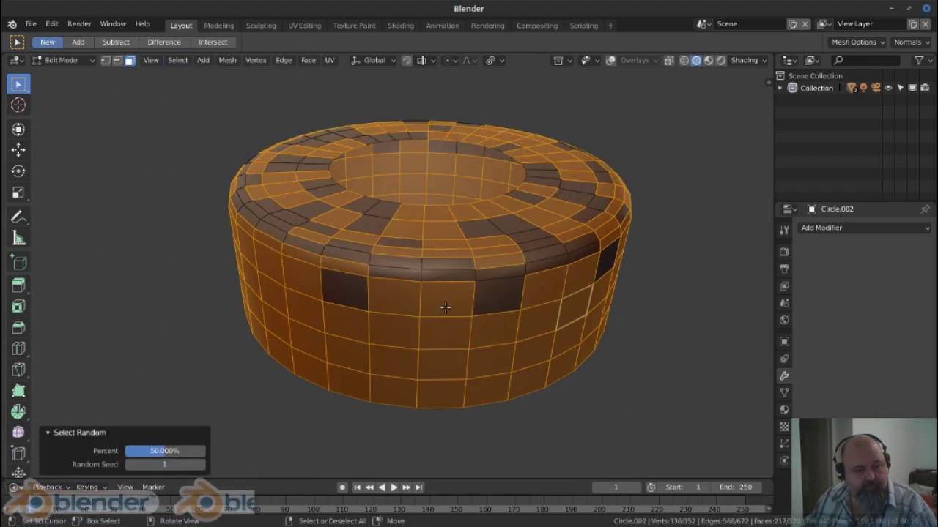
{"action": "key", "text": "ctrl+z"}
{"action": "key", "text": "ctrl+z"}
{"action": "key", "text": "ctrl+z"}
{"action": "key", "text": "ctrl+shift+z"}
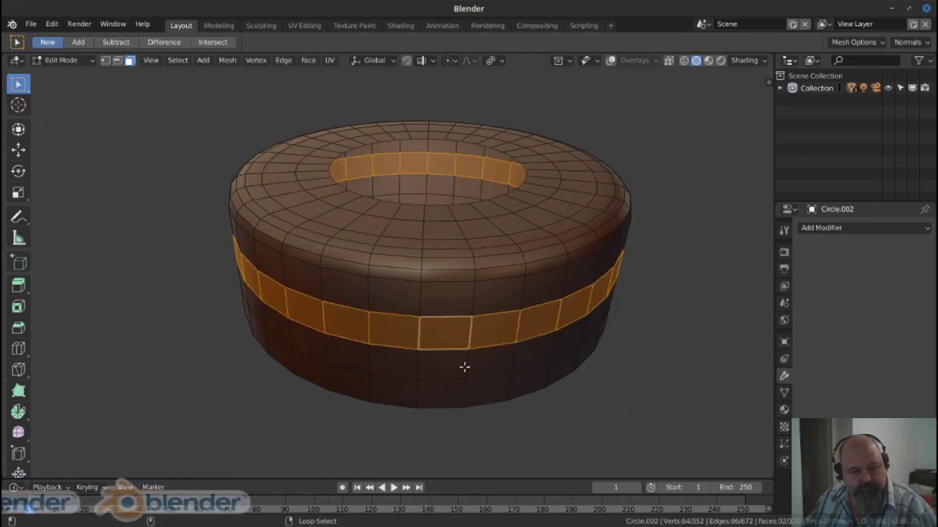
{"action": "key", "text": "ctrl+shift+z"}
{"action": "key", "text": "shift+h"}
{"action": "key", "text": "alt+a"}
Randomly select side faces, then Checker Deselect them with every third face skipped
{"action": "left_click", "coordinate": [178, 60]}
{"action": "mouse_move", "coordinate": [208, 229]}
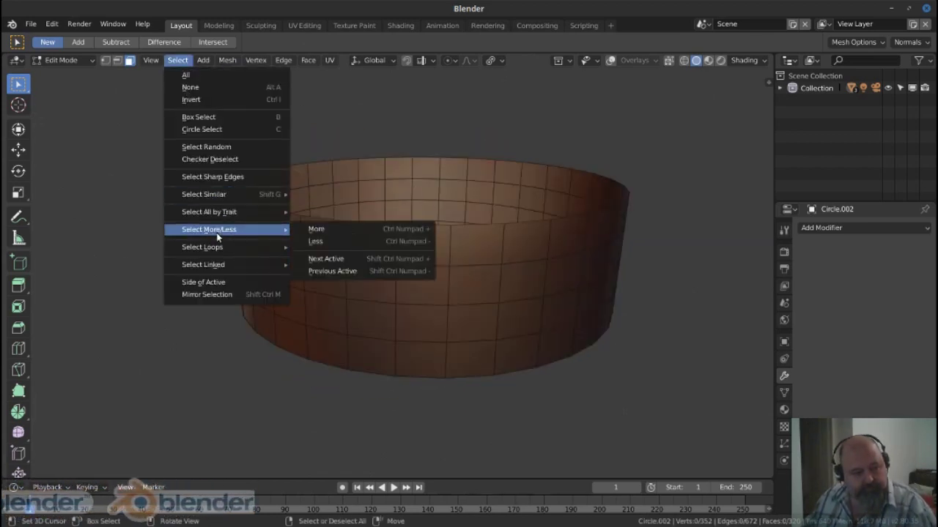
{"action": "left_click", "coordinate": [227, 147]}
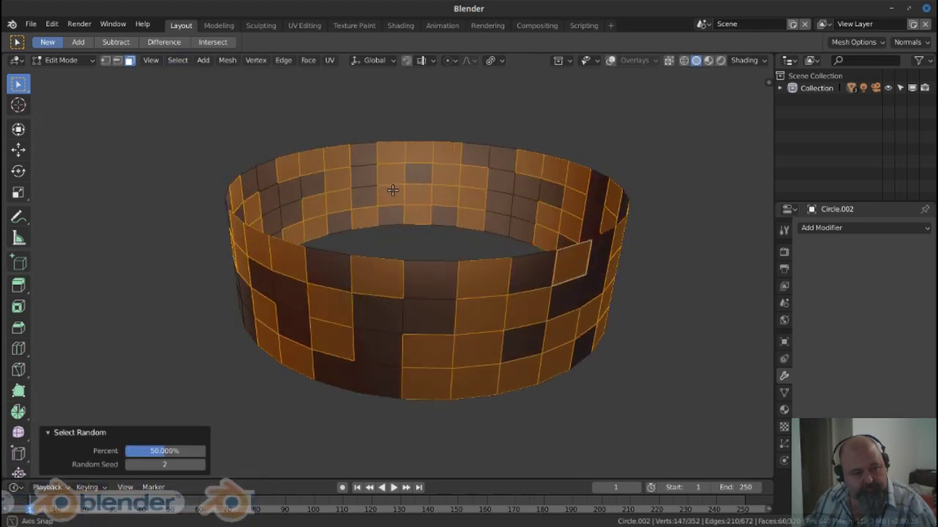
{"action": "left_click_drag", "start_coordinate": [389, 190], "coordinate": [454, 268]}
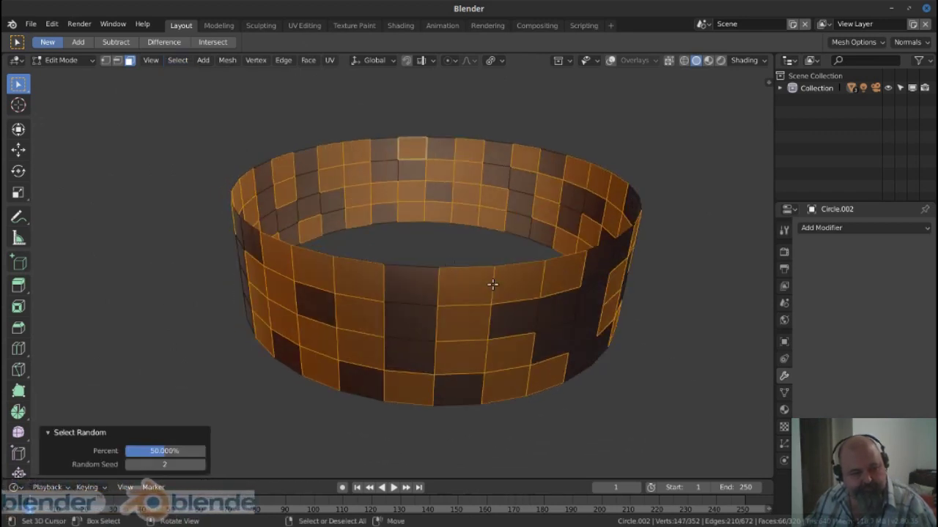
{"action": "left_click", "coordinate": [492, 285]}
{"action": "left_click", "coordinate": [177, 60]}
{"action": "left_click", "coordinate": [220, 156]}
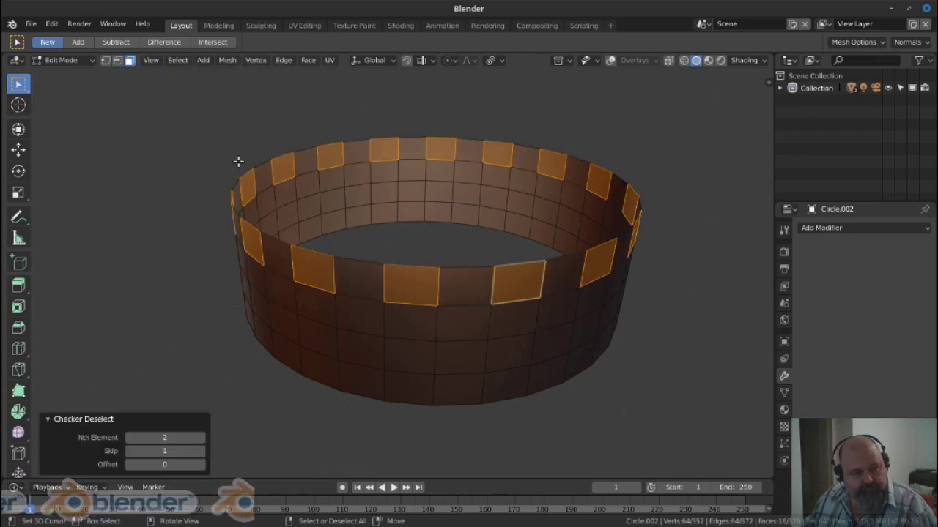
{"action": "left_click_drag", "start_coordinate": [239, 161], "coordinate": [241, 183]}
{"action": "left_click", "coordinate": [201, 437]}
{"action": "left_click", "coordinate": [202, 452]}
{"action": "left_click", "coordinate": [201, 451]}
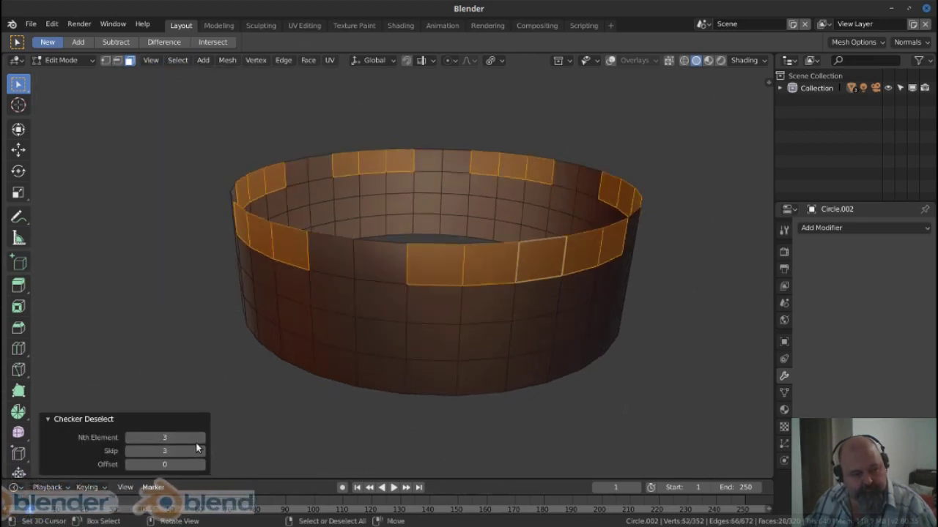
Add lower faces to the selection so the selected columns extend downward into strips
{"action": "left_click", "coordinate": [201, 451]}
{"action": "left_click_drag", "start_coordinate": [410, 308], "coordinate": [372, 335]}
{"action": "left_click", "coordinate": [372, 333]}
{"action": "left_click", "coordinate": [564, 322]}
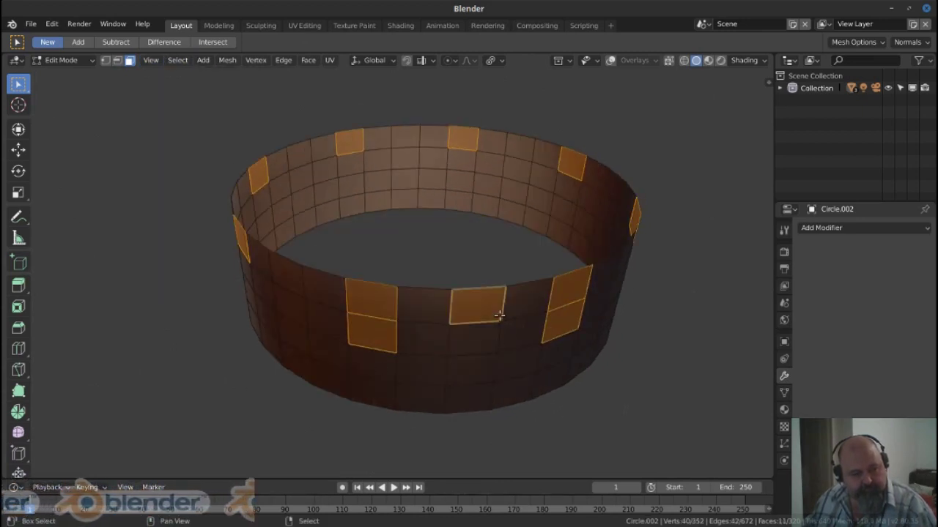
{"action": "left_click", "coordinate": [554, 375]}
{"action": "left_click_drag", "start_coordinate": [555, 375], "coordinate": [524, 302]}
{"action": "left_click_drag", "start_coordinate": [555, 348], "coordinate": [496, 356]}
{"action": "left_click", "coordinate": [556, 337]}
{"action": "left_click", "coordinate": [605, 335]}
{"action": "left_click", "coordinate": [565, 343]}
Add more faces to lengthen the hanging strips, then invert the face selection
{"action": "left_click_drag", "start_coordinate": [565, 342], "coordinate": [439, 322]}
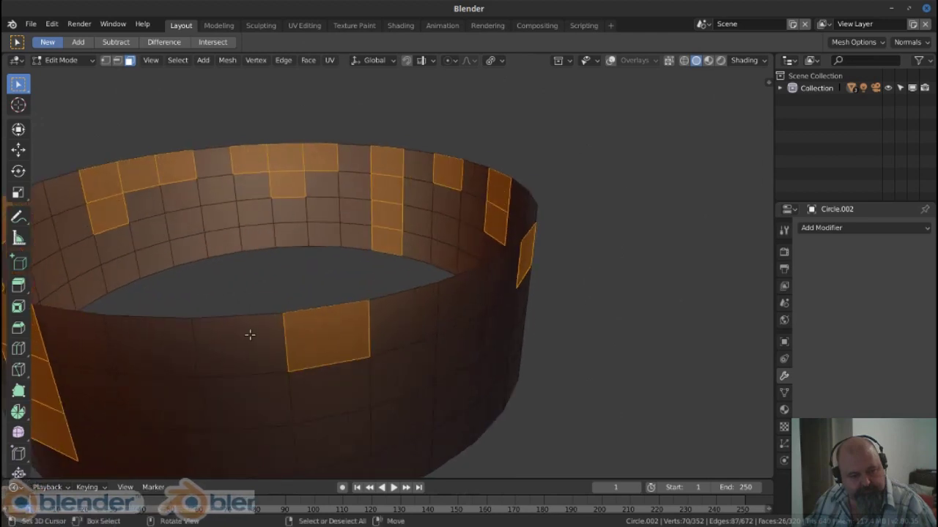
{"action": "left_click", "coordinate": [385, 319]}
{"action": "left_click", "coordinate": [495, 396]}
{"action": "left_click_drag", "start_coordinate": [495, 396], "coordinate": [335, 349]}
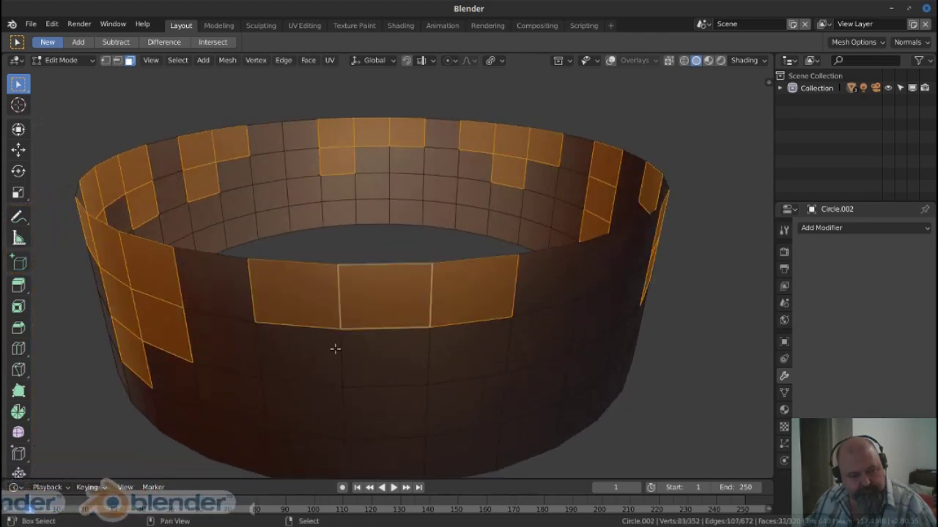
{"action": "left_click", "coordinate": [529, 288]}
{"action": "left_click_drag", "start_coordinate": [530, 288], "coordinate": [527, 310]}
{"action": "left_click", "coordinate": [511, 335]}
{"action": "left_click", "coordinate": [528, 309]}
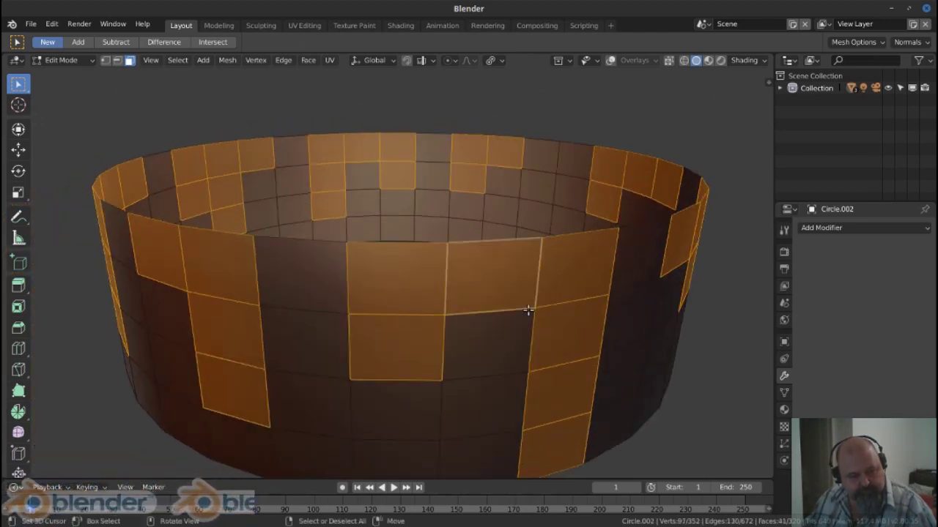
{"action": "scroll", "scroll_direction": "down", "scroll_amount": 3}
{"action": "key", "text": "ctrl+i"}
Delete the unwanted side faces, reveal the hidden top faces and clear the selection
{"action": "key", "text": "x"}
{"action": "left_click", "coordinate": [513, 356]}
{"action": "key", "text": "alt+h"}
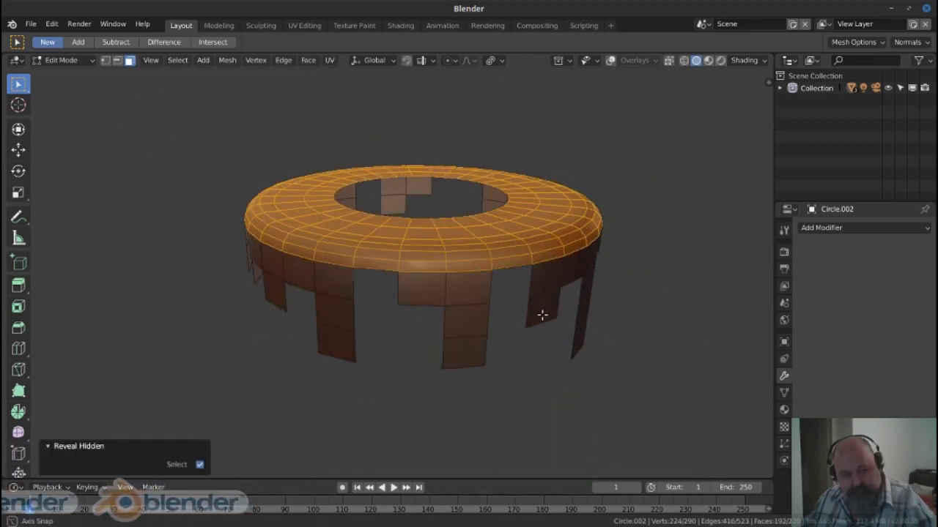
{"action": "key", "text": "alt+a"}
Scale the bottom edges of the drip strips narrower to taper their ends
{"action": "key", "text": "s"}
{"action": "left_click", "coordinate": [608, 329]}
{"action": "key", "text": "s"}
{"action": "left_click", "coordinate": [539, 288]}
{"action": "left_click_drag", "start_coordinate": [540, 289], "coordinate": [335, 279]}
{"action": "key", "text": "s"}
{"action": "left_click", "coordinate": [330, 293]}
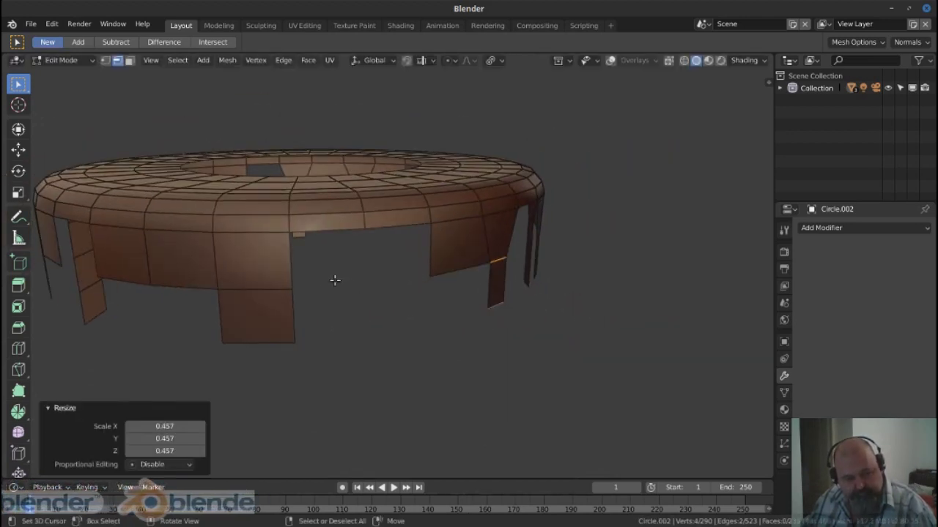
{"action": "key", "text": "s"}
Scale an edge loop across a strip down to about 0.366, then slightly larger
{"action": "left_click", "coordinate": [225, 291]}
{"action": "left_click_drag", "start_coordinate": [224, 291], "coordinate": [361, 244]}
{"action": "key", "text": "s"}
{"action": "left_click", "coordinate": [463, 303]}
{"action": "key", "text": "s"}
{"action": "left_click", "coordinate": [435, 259]}
{"action": "left_click_drag", "start_coordinate": [435, 259], "coordinate": [295, 354]}
{"action": "key", "text": "s"}
{"action": "left_click", "coordinate": [415, 318]}
{"action": "left_click_drag", "start_coordinate": [415, 318], "coordinate": [292, 307]}
Add two loop cuts on a strip and slide them into position
{"action": "left_click", "coordinate": [319, 289]}
{"action": "left_click", "coordinate": [314, 315]}
{"action": "key", "text": "ctrl+r"}
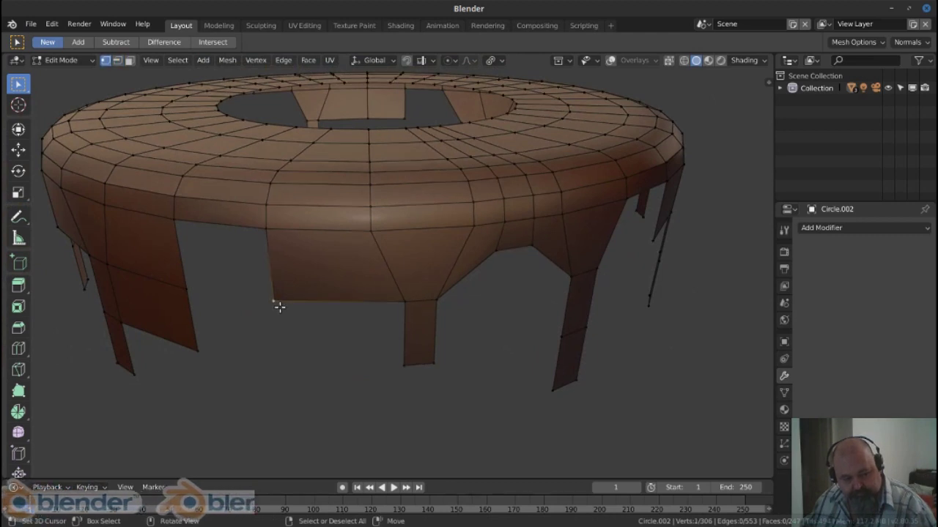
{"action": "left_click", "coordinate": [308, 285]}
{"action": "left_click_drag", "start_coordinate": [320, 272], "coordinate": [337, 240]}
Slide rim vertices along their edges to shape the first gap's edge
{"action": "left_click", "coordinate": [337, 239]}
{"action": "key", "text": "shift+v"}
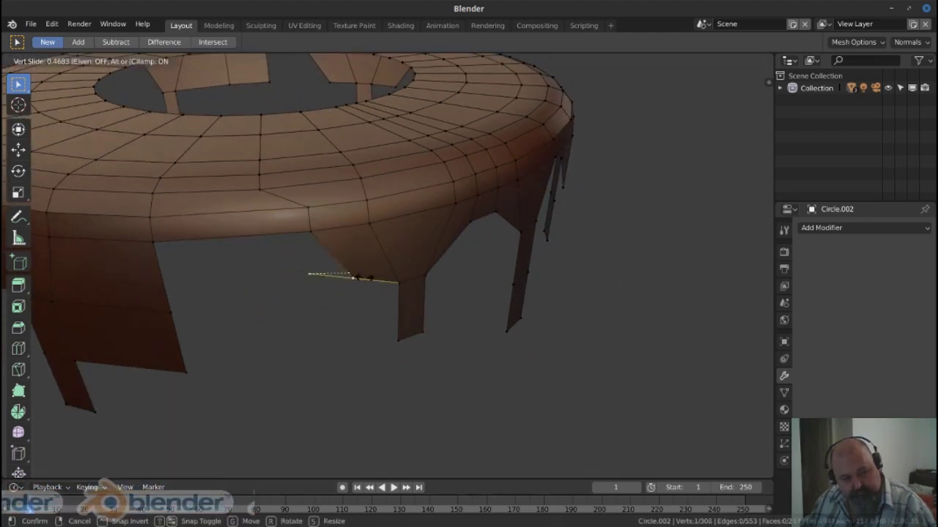
{"action": "left_click", "coordinate": [376, 182]}
{"action": "left_click", "coordinate": [386, 172]}
{"action": "left_click_drag", "start_coordinate": [386, 173], "coordinate": [399, 219]}
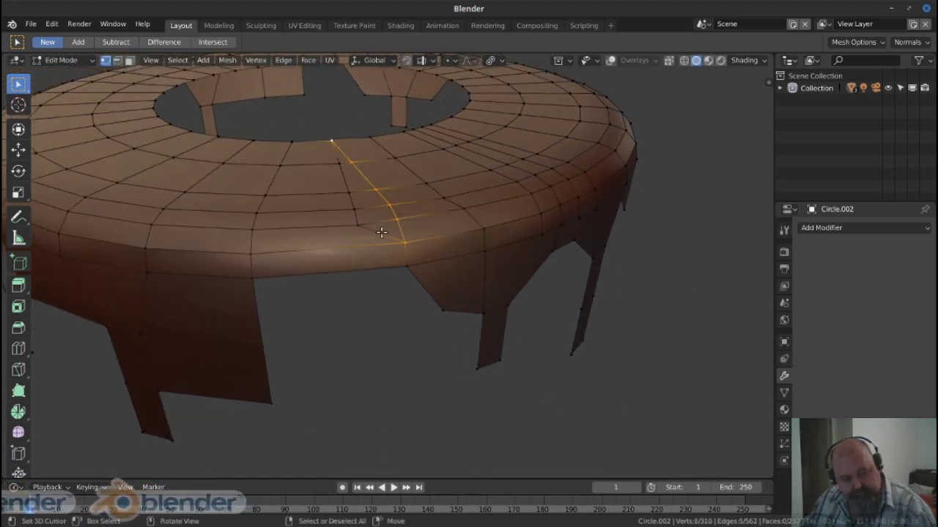
Add a loop cut in the rim, delete a face and widen the resulting gap
{"action": "key", "text": "ctrl+x"}
{"action": "key", "text": "ctrl+r"}
{"action": "left_click", "coordinate": [339, 259]}
{"action": "left_click", "coordinate": [339, 264]}
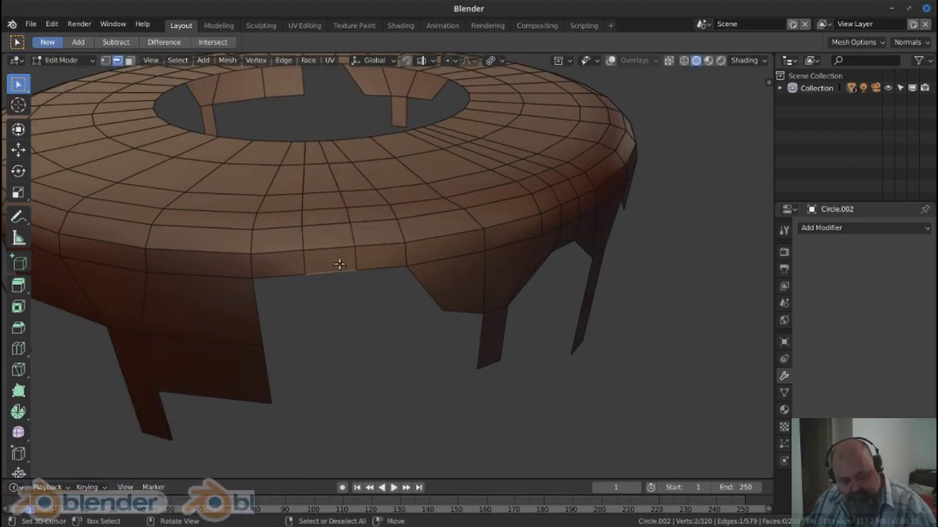
{"action": "key", "text": "x"}
{"action": "left_click", "coordinate": [339, 268]}
{"action": "key", "text": "g"}
{"action": "key", "text": "g"}
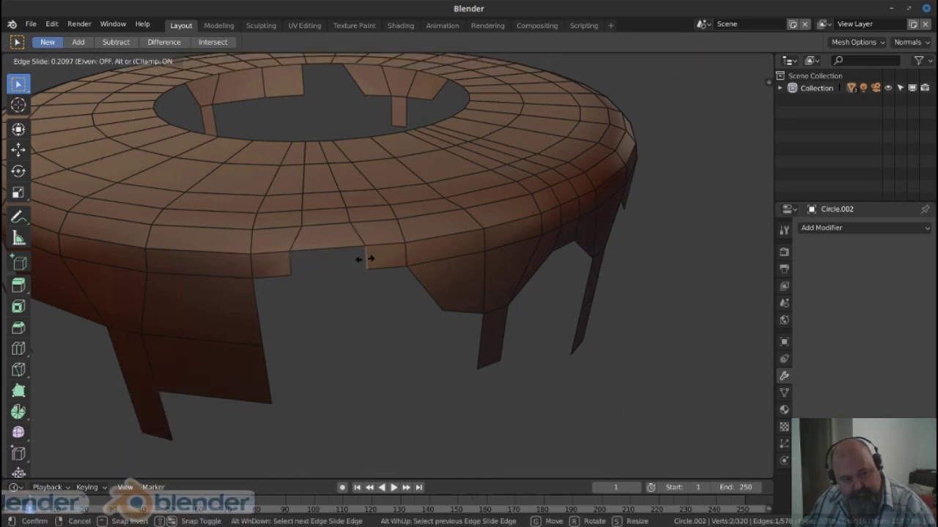
{"action": "left_click", "coordinate": [370, 265]}
In vertex mode, slide the vertices on both sides of the gap toward an arch
{"action": "key", "text": "1"}
{"action": "key", "text": "g"}
{"action": "key", "text": "g"}
{"action": "left_click", "coordinate": [386, 262]}
{"action": "left_click", "coordinate": [293, 274]}
{"action": "key", "text": "g"}
{"action": "key", "text": "g"}
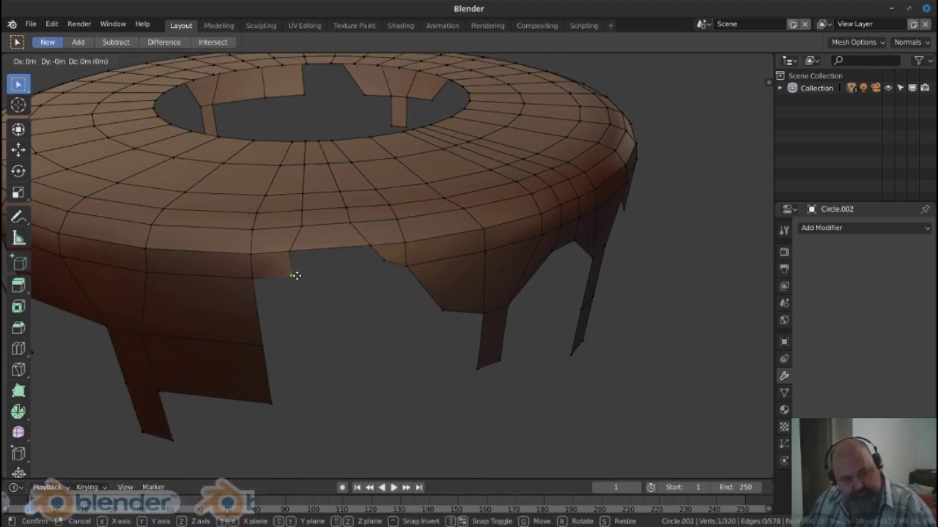
{"action": "left_click", "coordinate": [279, 274]}
{"action": "left_click_drag", "start_coordinate": [278, 274], "coordinate": [305, 254]}
{"action": "key", "text": "g"}
{"action": "key", "text": "g"}
{"action": "left_click", "coordinate": [297, 224]}
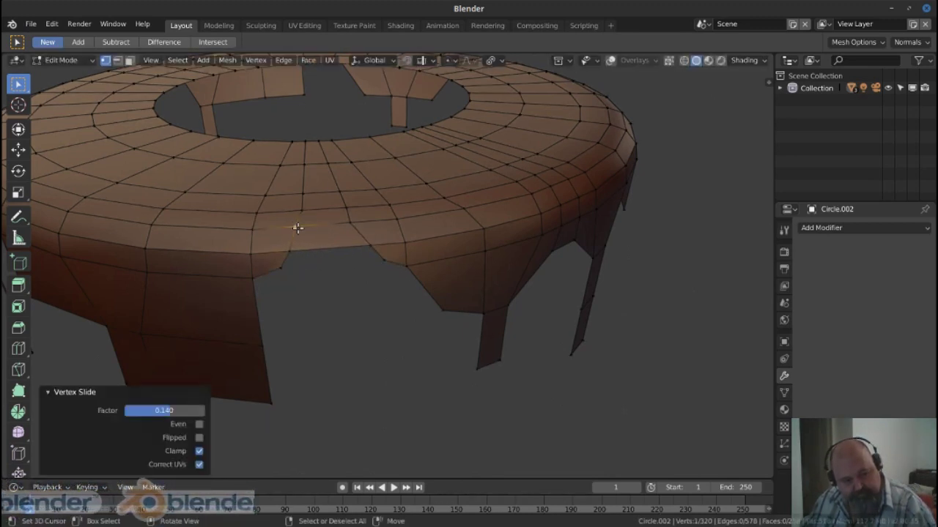
{"action": "scroll", "scroll_direction": "down", "scroll_amount": 3}
Slide the remaining rim vertices to finish rounding the first drip arch
{"action": "key", "text": "g"}
{"action": "key", "text": "g"}
{"action": "left_click", "coordinate": [256, 295]}
{"action": "key", "text": "g"}
{"action": "key", "text": "g"}
{"action": "left_click", "coordinate": [241, 324]}
{"action": "left_click_drag", "start_coordinate": [241, 325], "coordinate": [348, 265]}
{"action": "key", "text": "g"}
{"action": "key", "text": "g"}
{"action": "left_click", "coordinate": [362, 268]}
Cut a new loop and delete a vertical column of faces to open another gap
{"action": "key", "text": "ctrl+r"}
{"action": "left_click", "coordinate": [341, 229]}
{"action": "key", "text": "ctrl+z"}
{"action": "left_click", "coordinate": [353, 248]}
{"action": "key", "text": "3"}
{"action": "left_click", "coordinate": [348, 264]}
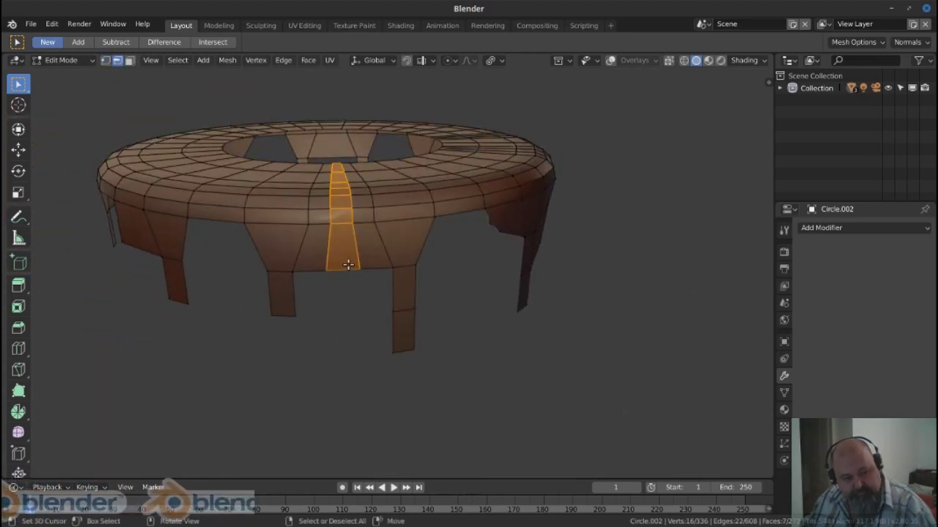
{"action": "key", "text": "x"}
{"action": "left_click", "coordinate": [358, 273]}
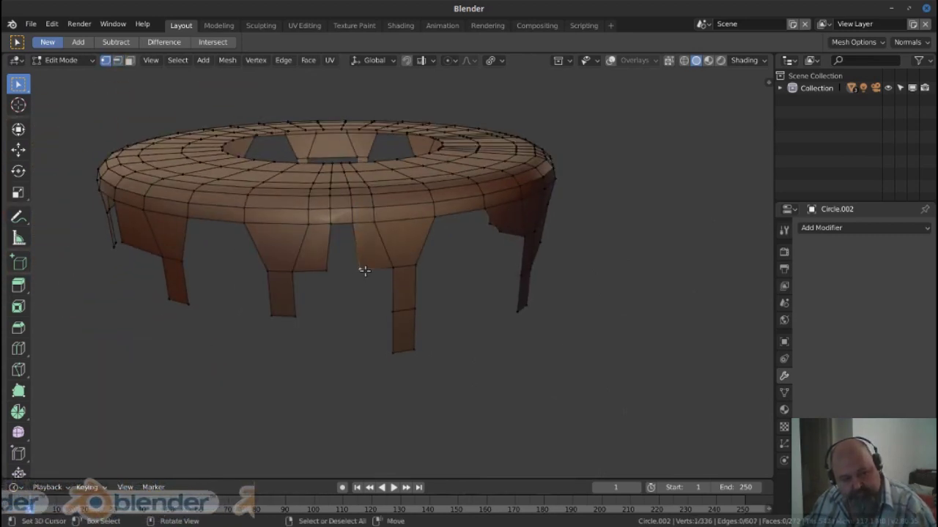
Slide the vertices beside the new gap along their edges
{"action": "key", "text": "g"}
{"action": "key", "text": "g"}
{"action": "left_click", "coordinate": [378, 262]}
{"action": "key", "text": "g"}
{"action": "key", "text": "g"}
{"action": "left_click", "coordinate": [325, 244]}
{"action": "key", "text": "g"}
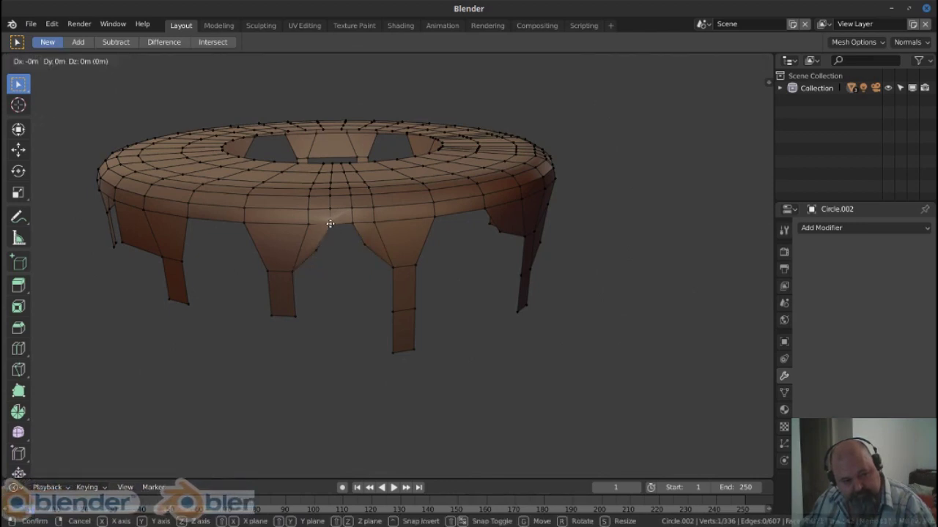
{"action": "key", "text": "g"}
{"action": "left_click", "coordinate": [330, 223]}
Delete an edge at a strip's bottom and scale the remaining vertices together
{"action": "left_click", "coordinate": [351, 221]}
{"action": "key", "text": "x"}
{"action": "left_click", "coordinate": [350, 240]}
{"action": "key", "text": "s"}
{"action": "left_click", "coordinate": [303, 251]}
{"action": "left_click_drag", "start_coordinate": [303, 251], "coordinate": [379, 221]}
{"action": "key", "text": "s"}
{"action": "left_click", "coordinate": [412, 210]}
Scale an edge on the ring and slide a vertex to reshape the strip
{"action": "left_click", "coordinate": [413, 195]}
{"action": "key", "text": "s"}
{"action": "left_click", "coordinate": [413, 194]}
{"action": "left_click_drag", "start_coordinate": [413, 195], "coordinate": [245, 246]}
{"action": "left_click", "coordinate": [218, 251]}
{"action": "key", "text": "g"}
{"action": "key", "text": "g"}
{"action": "left_click", "coordinate": [241, 250]}
Slide the vertices near the gap on the ring's far side into a curve
{"action": "left_click_drag", "start_coordinate": [369, 252], "coordinate": [450, 217]}
{"action": "left_click", "coordinate": [485, 246]}
{"action": "key", "text": "g"}
{"action": "key", "text": "g"}
{"action": "left_click", "coordinate": [503, 256]}
{"action": "key", "text": "x"}
{"action": "key", "text": "Escape"}
{"action": "key", "text": "g"}
{"action": "key", "text": "g"}
{"action": "left_click", "coordinate": [638, 193]}
{"action": "key", "text": "g"}
{"action": "key", "text": "g"}
{"action": "left_click", "coordinate": [391, 170]}
Slide the next ring vertices to round the drips, checking from below and above
{"action": "left_click", "coordinate": [386, 167]}
{"action": "key", "text": "g"}
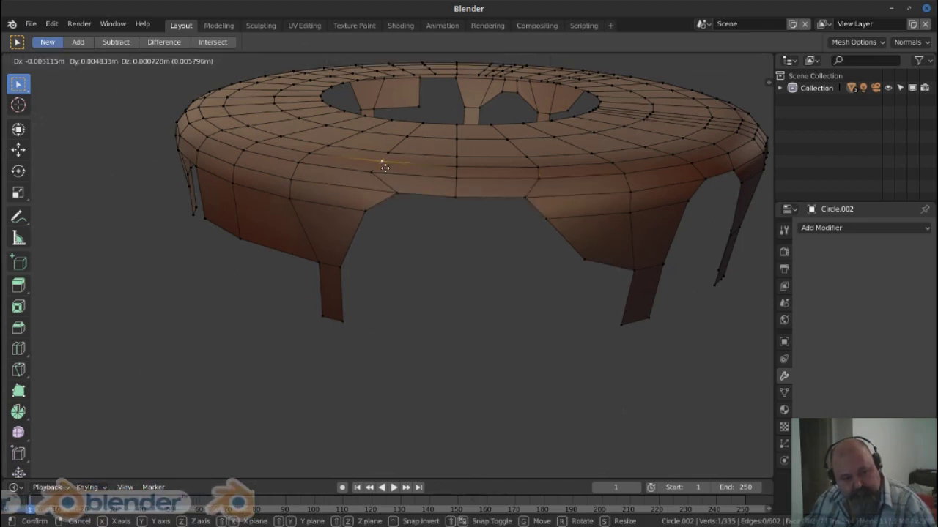
{"action": "left_click", "coordinate": [395, 173]}
{"action": "left_click_drag", "start_coordinate": [395, 173], "coordinate": [408, 260]}
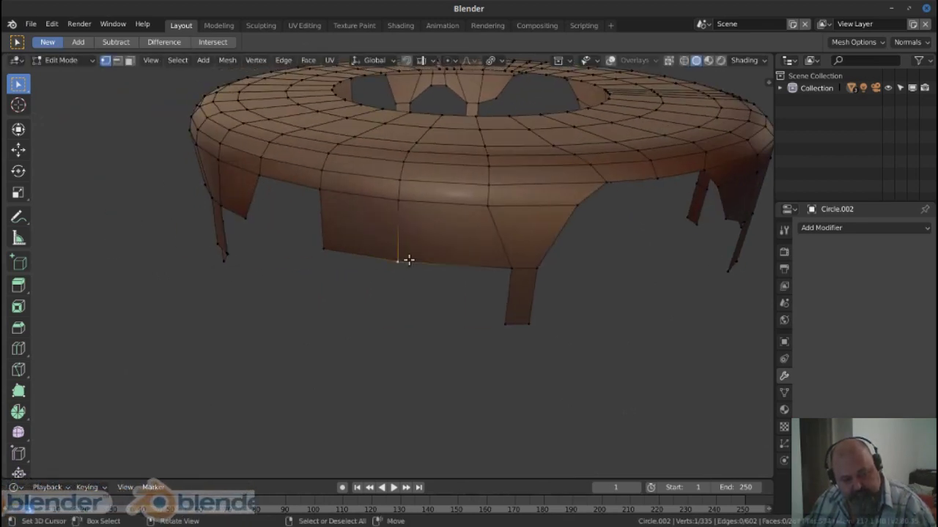
{"action": "key", "text": "g"}
{"action": "key", "text": "g"}
{"action": "left_click", "coordinate": [319, 192]}
{"action": "left_click_drag", "start_coordinate": [259, 193], "coordinate": [212, 254]}
{"action": "key", "text": "g"}
{"action": "key", "text": "g"}
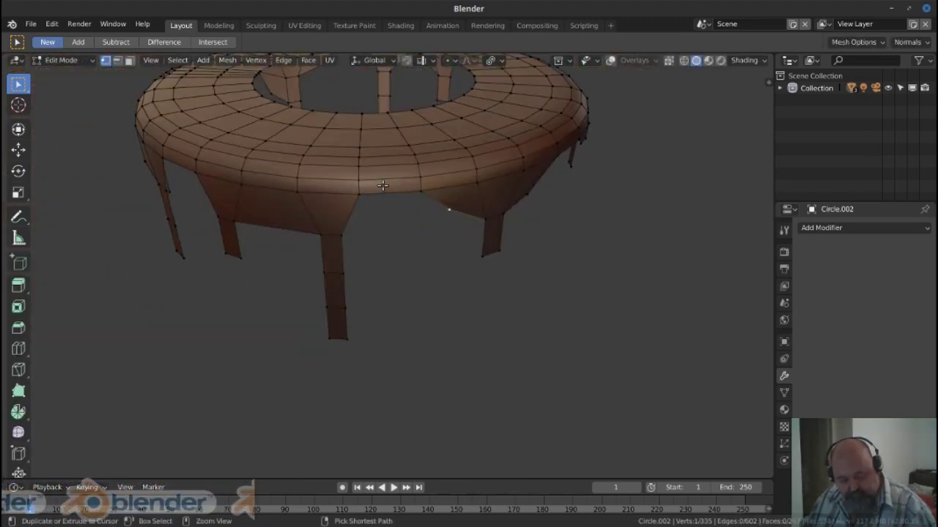
Add a centred loop cut and delete a face to open a further gap
{"action": "left_click", "coordinate": [384, 183]}
{"action": "right_click", "coordinate": [384, 184]}
{"action": "key", "text": "3"}
{"action": "left_click", "coordinate": [387, 184]}
{"action": "key", "text": "x"}
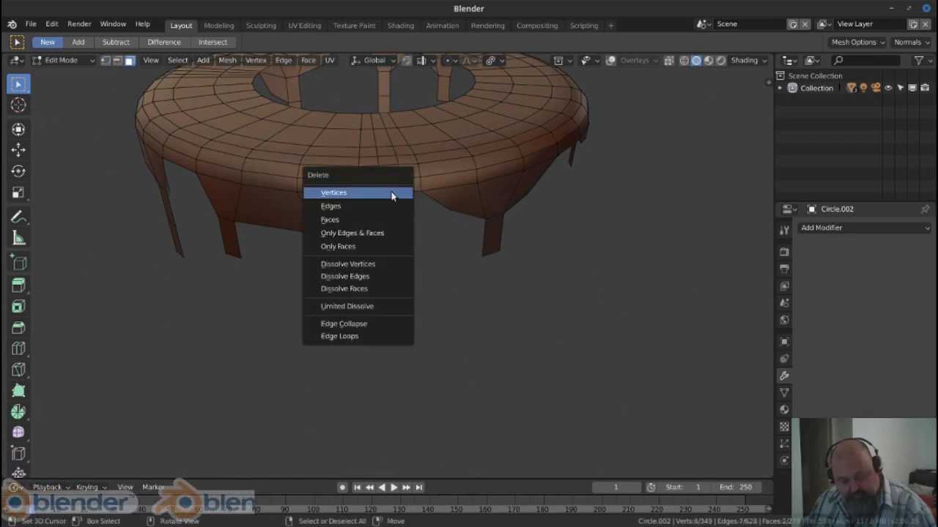
{"action": "left_click", "coordinate": [389, 170]}
{"action": "scroll", "scroll_direction": "up", "scroll_amount": 3}
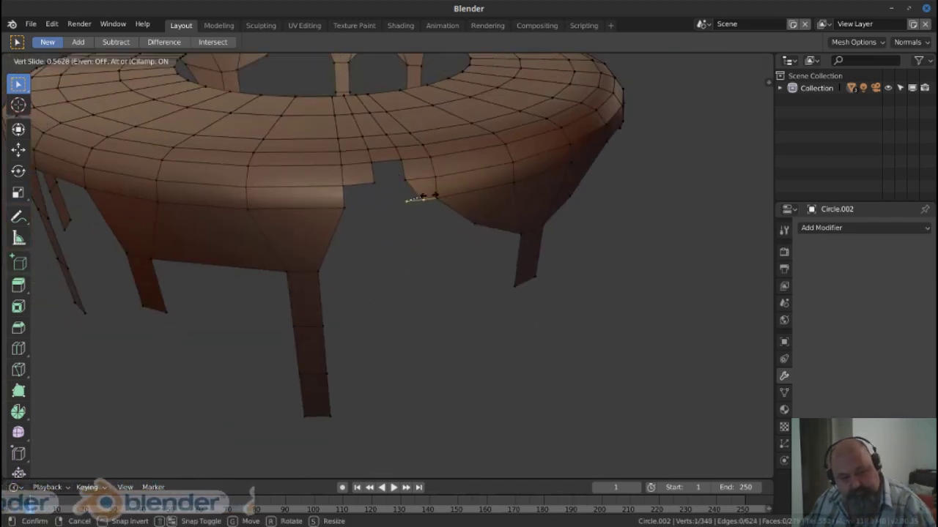
Slide the vertices around the latest gap into an arch
{"action": "left_click", "coordinate": [422, 197]}
{"action": "key", "text": "g"}
{"action": "key", "text": "g"}
{"action": "key", "text": "g"}
{"action": "key", "text": "g"}
{"action": "left_click", "coordinate": [376, 164]}
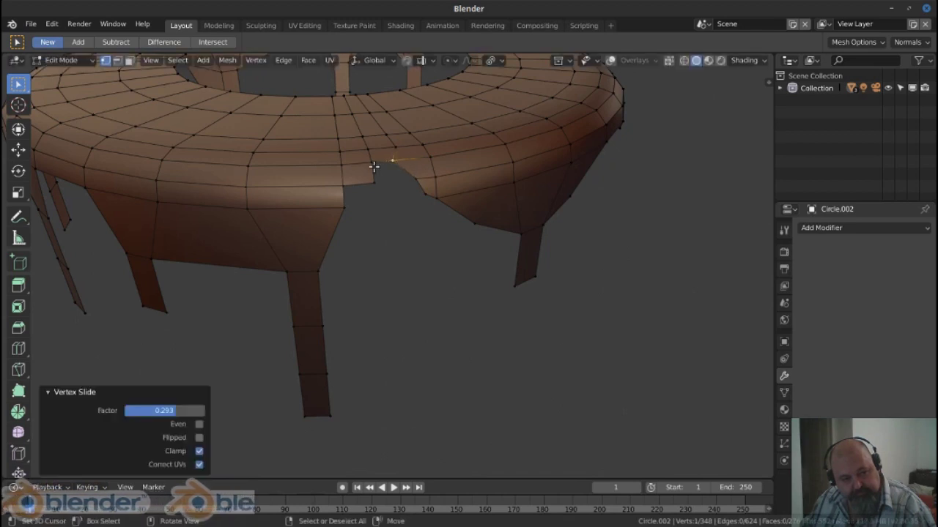
{"action": "key", "text": "g"}
{"action": "key", "text": "g"}
{"action": "left_click", "coordinate": [359, 183]}
Slide one more vertex leftward to finish rounding the arch
{"action": "key", "text": "g"}
{"action": "key", "text": "g"}
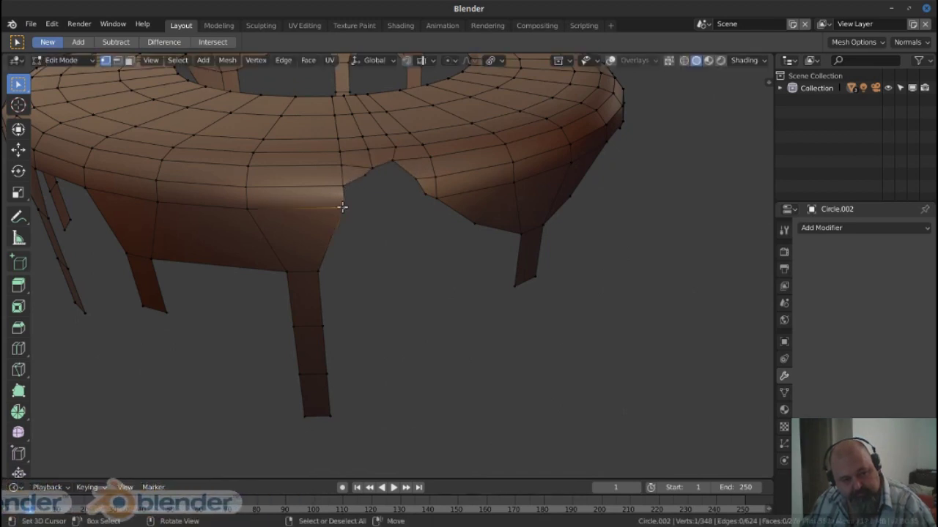
{"action": "left_click", "coordinate": [341, 206]}
{"action": "left_click_drag", "start_coordinate": [342, 205], "coordinate": [412, 209]}
{"action": "key", "text": "g"}
{"action": "key", "text": "g"}
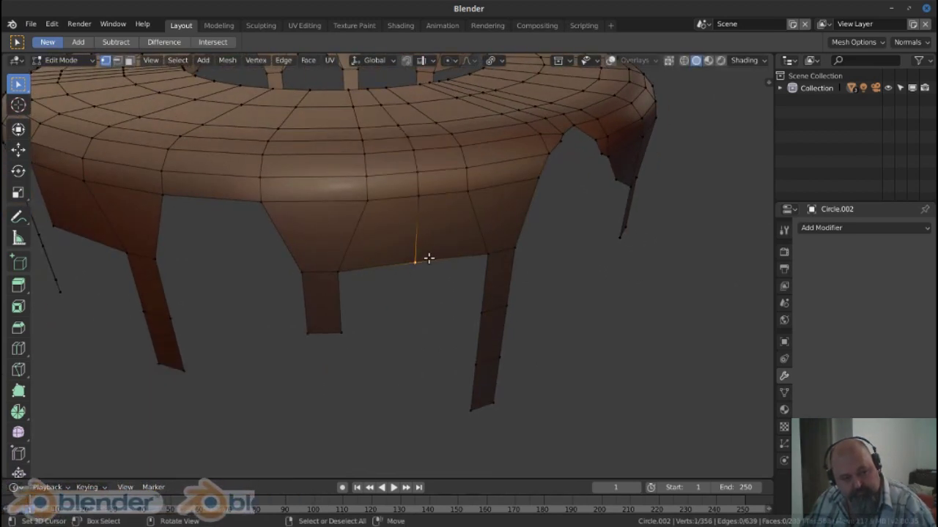
{"action": "left_click", "coordinate": [226, 212]}
{"action": "key", "text": "Escape"}
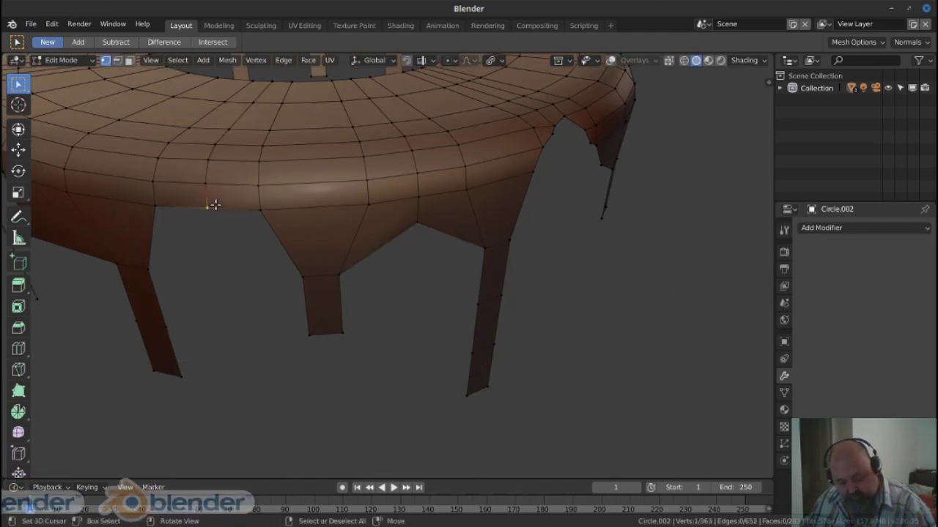
{"action": "key", "text": "g"}
{"action": "key", "text": "g"}
{"action": "left_click", "coordinate": [150, 203]}
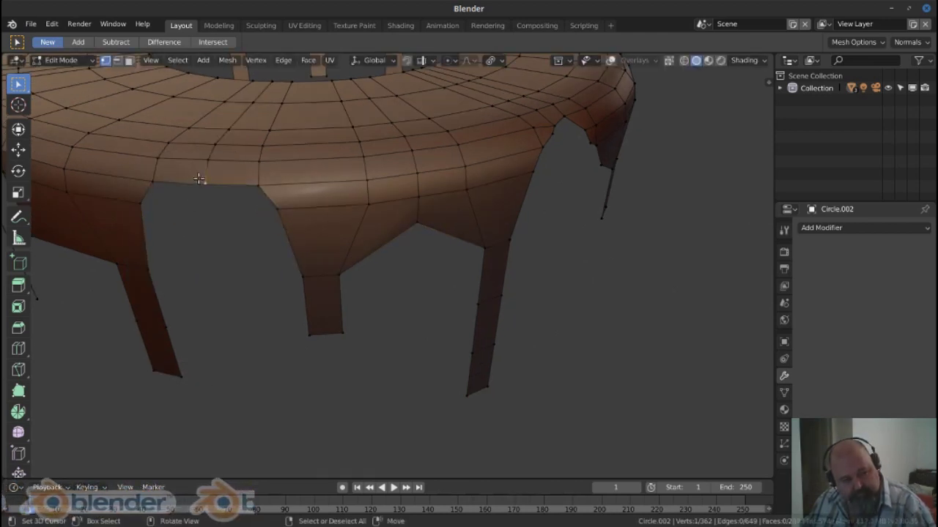
Inspect the drips in object mode, then return and adjust one last vertex
{"action": "key", "text": "Tab"}
{"action": "left_click_drag", "start_coordinate": [252, 194], "coordinate": [420, 166]}
{"action": "scroll", "scroll_direction": "down", "scroll_amount": 3}
{"action": "key", "text": "Tab"}
{"action": "left_click_drag", "start_coordinate": [361, 159], "coordinate": [375, 164]}
{"action": "left_click", "coordinate": [286, 198]}
{"action": "key", "text": "g"}
{"action": "key", "text": "g"}
{"action": "left_click", "coordinate": [223, 161]}
Return to object mode and add a level-1 Subdivision Surface with Ctrl+1
{"action": "key", "text": "Tab"}
{"action": "key", "text": "ctrl+1"}
{"action": "scroll", "scroll_direction": "down", "scroll_amount": 3}
Link Circle.001's modifiers onto the new icing drips via Ctrl+L > Link Modifiers
{"action": "scroll", "scroll_direction": "down", "scroll_amount": 3}
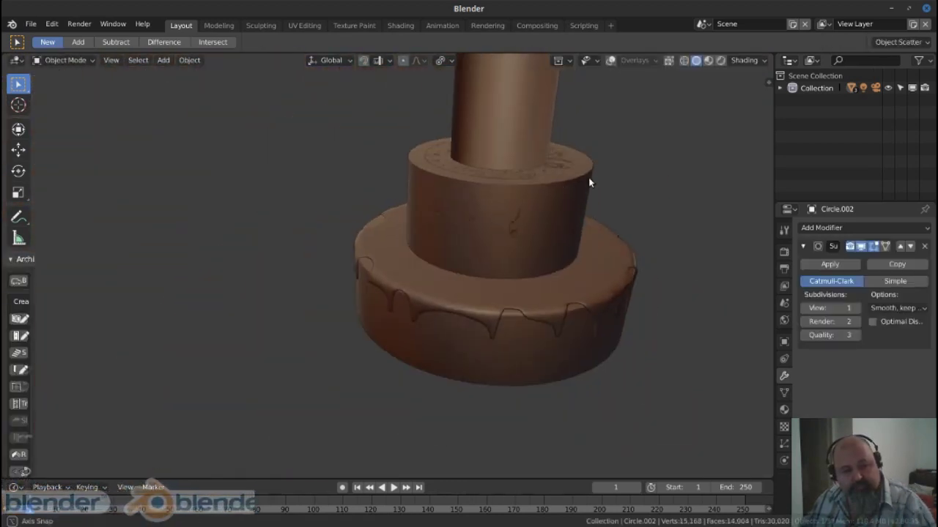
{"action": "left_click_drag", "start_coordinate": [588, 177], "coordinate": [491, 226]}
{"action": "left_click", "coordinate": [480, 228]}
{"action": "left_click", "coordinate": [542, 272]}
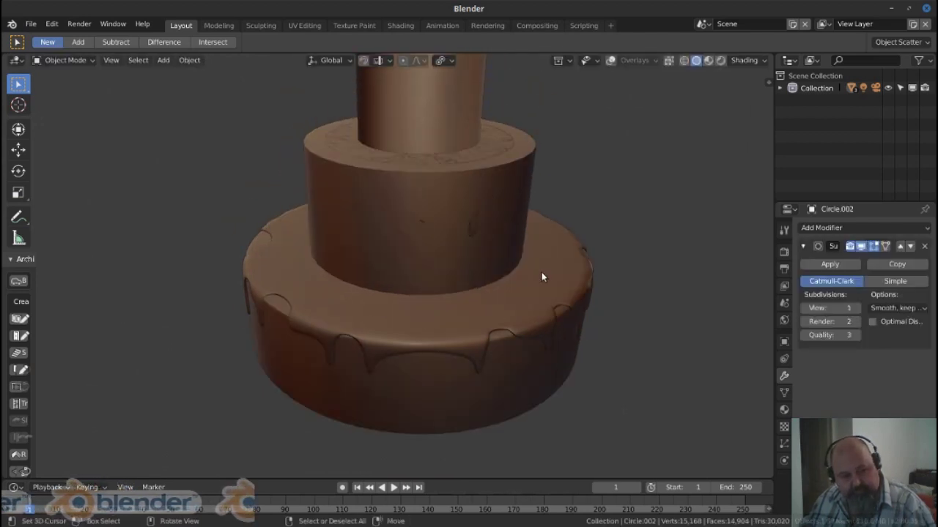
{"action": "key", "text": "ctrl+l"}
{"action": "left_click", "coordinate": [557, 365]}
{"action": "scroll", "scroll_direction": "up", "scroll_amount": 3}
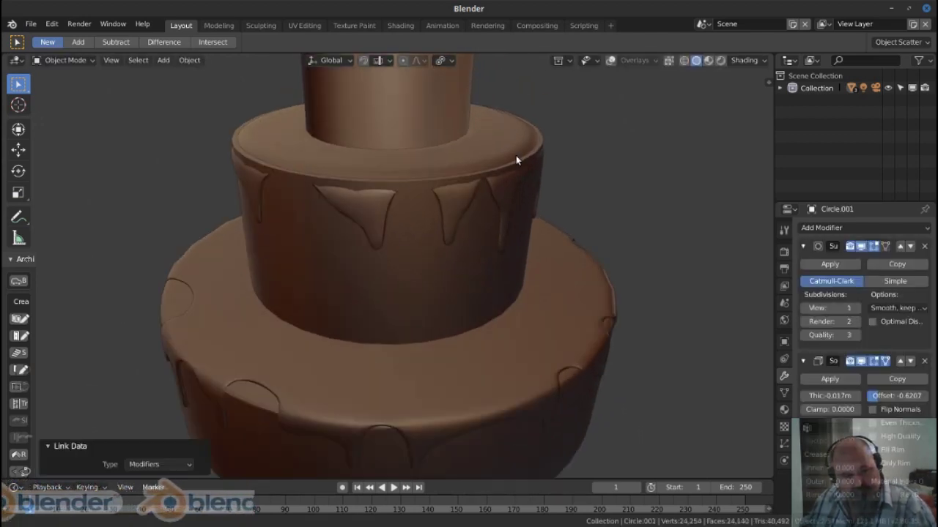
In Edit Mode, select all of the icing and recalculate its normals consistently
{"action": "key", "text": "Tab"}
{"action": "right_click", "coordinate": [543, 164]}
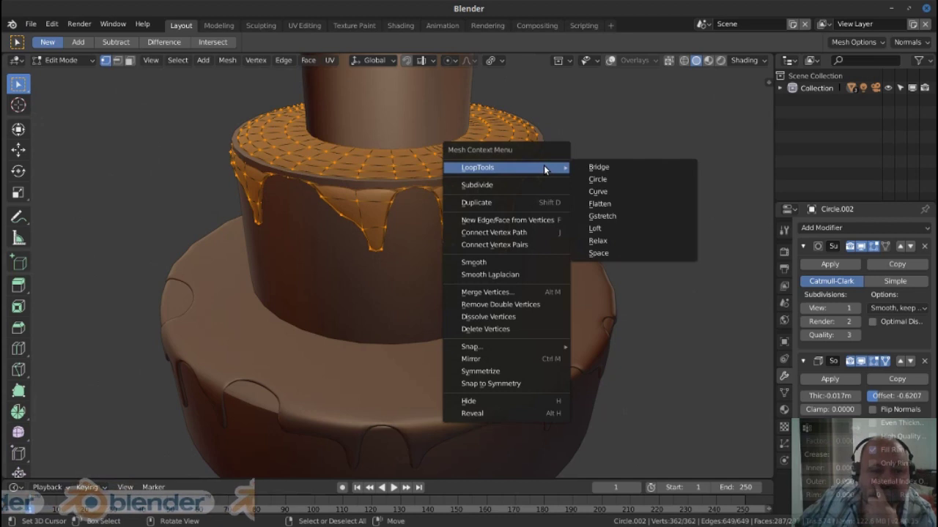
{"action": "key", "text": "Escape"}
{"action": "key", "text": "ctrl+f"}
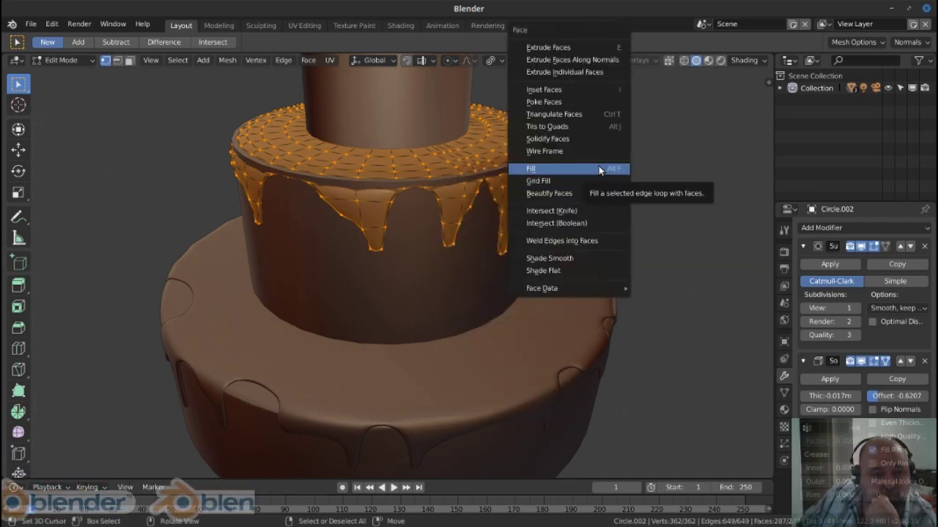
{"action": "key", "text": "shift+space"}
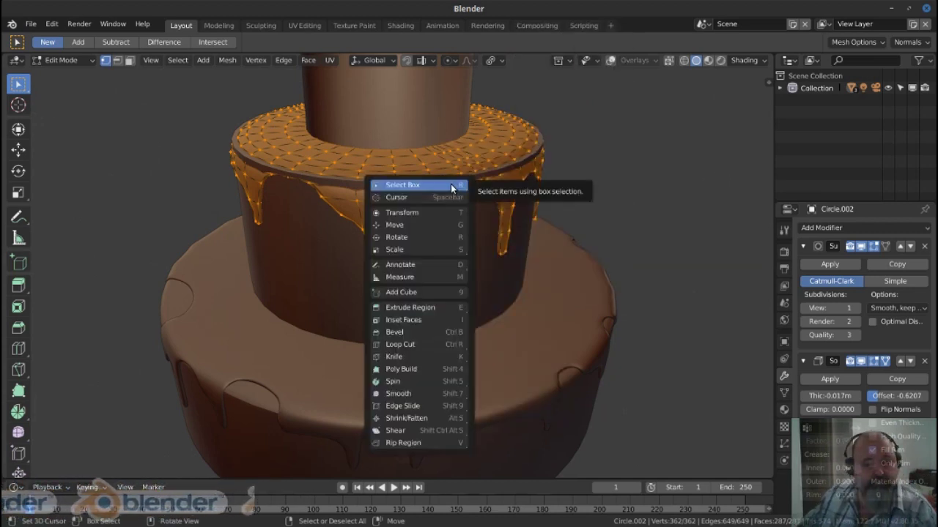
{"action": "right_click", "coordinate": [499, 166]}
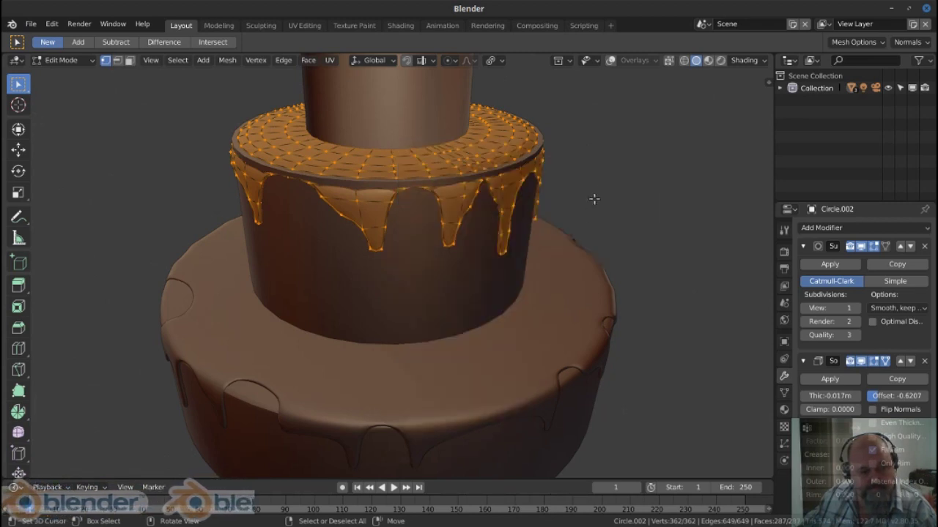
{"action": "key", "text": "ctrl+f"}
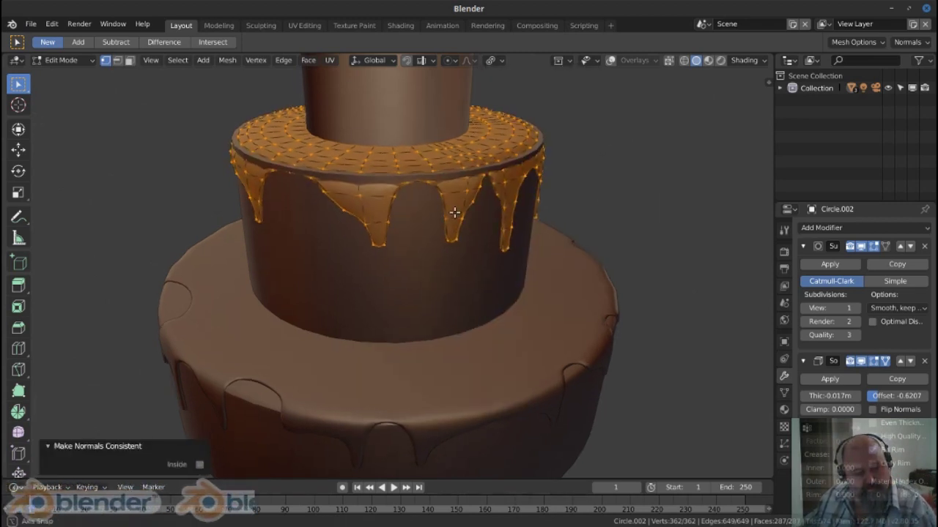
{"action": "key", "text": "alt+q"}
{"action": "left_click", "coordinate": [481, 167]}
Bevel the top edge loop, then add loop cuts around the middle tier's band
{"action": "right_click", "coordinate": [440, 354]}
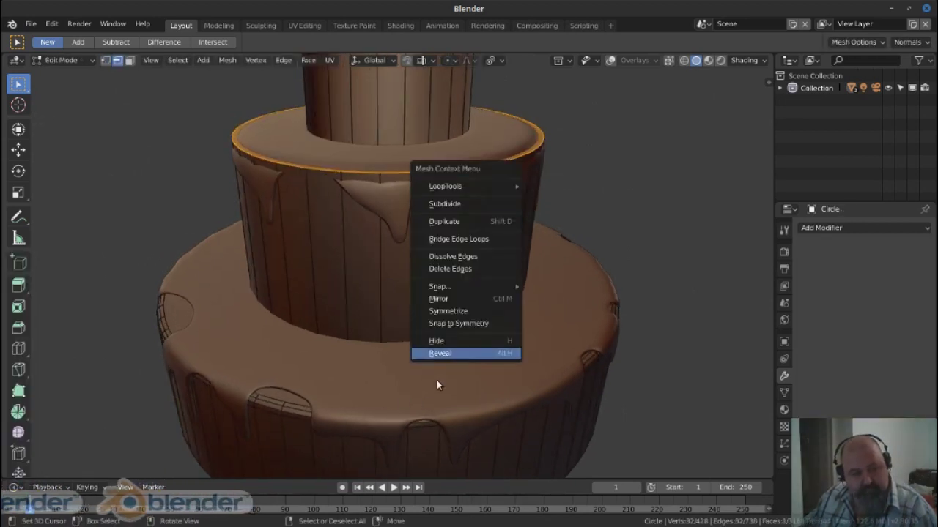
{"action": "left_click", "coordinate": [439, 355]}
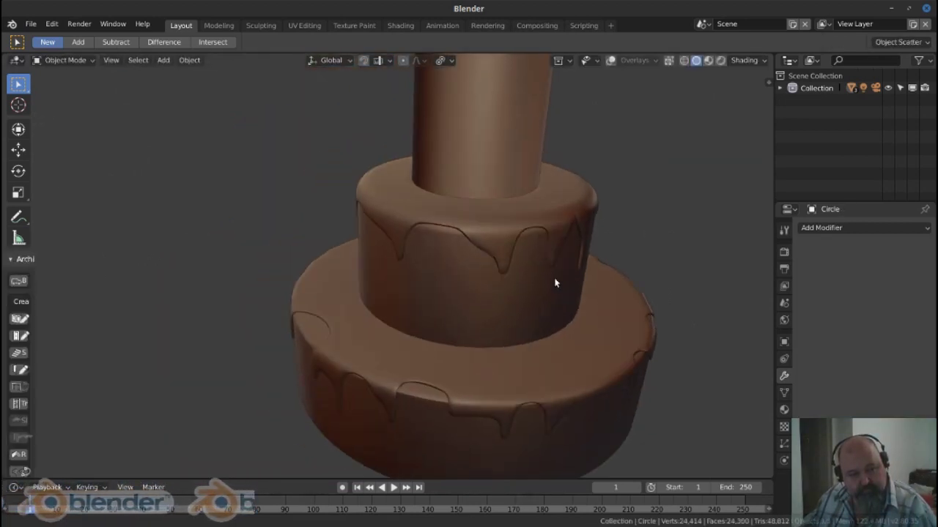
{"action": "left_click_drag", "start_coordinate": [491, 149], "coordinate": [344, 261]}
{"action": "key", "text": "Tab"}
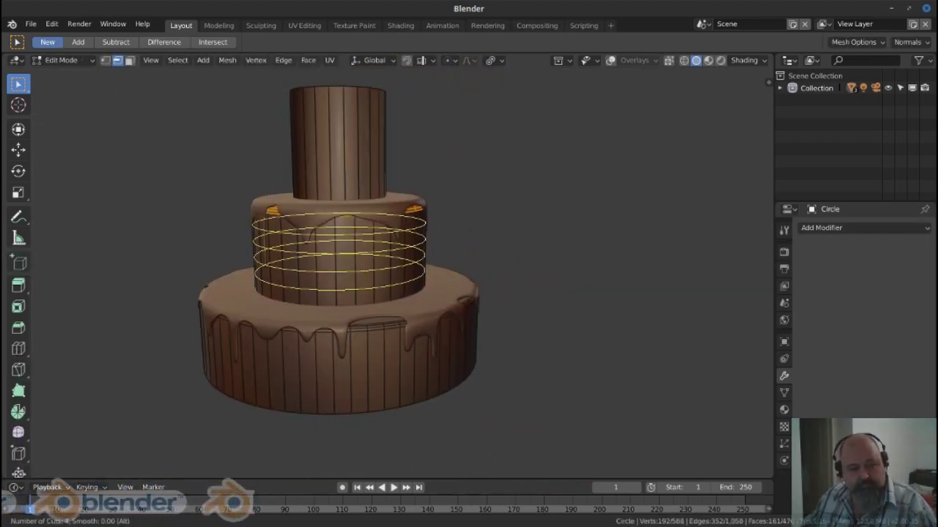
{"action": "left_click", "coordinate": [340, 253]}
Randomize the middle tier band's vertices with a reduced 0.015 displacement
{"action": "scroll", "scroll_direction": "up", "scroll_amount": 3}
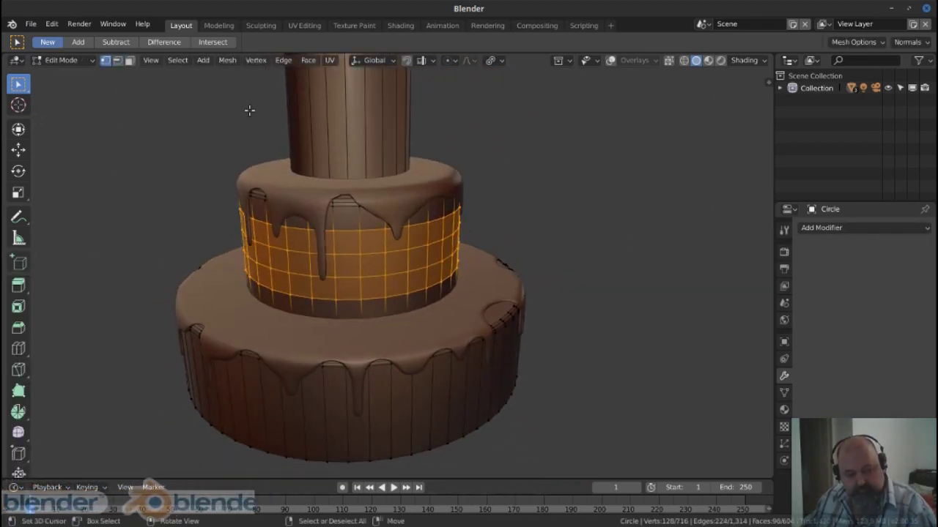
{"action": "right_click", "coordinate": [249, 110]}
{"action": "left_click_drag", "start_coordinate": [234, 113], "coordinate": [490, 150]}
{"action": "key", "text": "shift+space"}
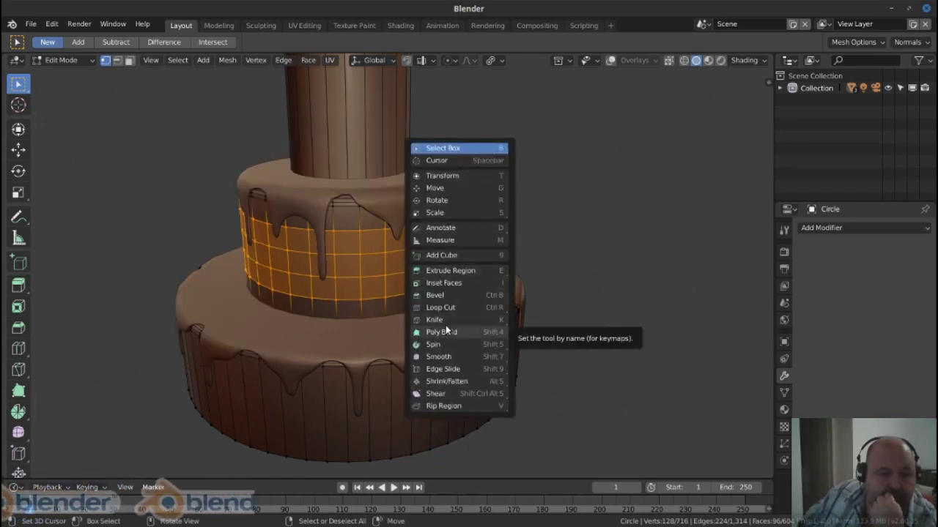
{"action": "left_click", "coordinate": [227, 60]}
{"action": "mouse_move", "coordinate": [246, 226]}
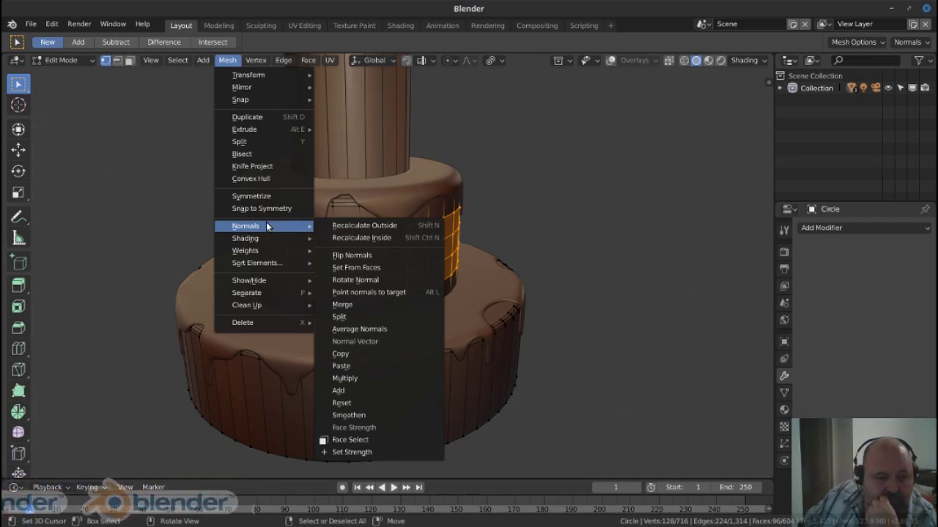
{"action": "mouse_move", "coordinate": [249, 75]}
{"action": "left_click", "coordinate": [363, 134]}
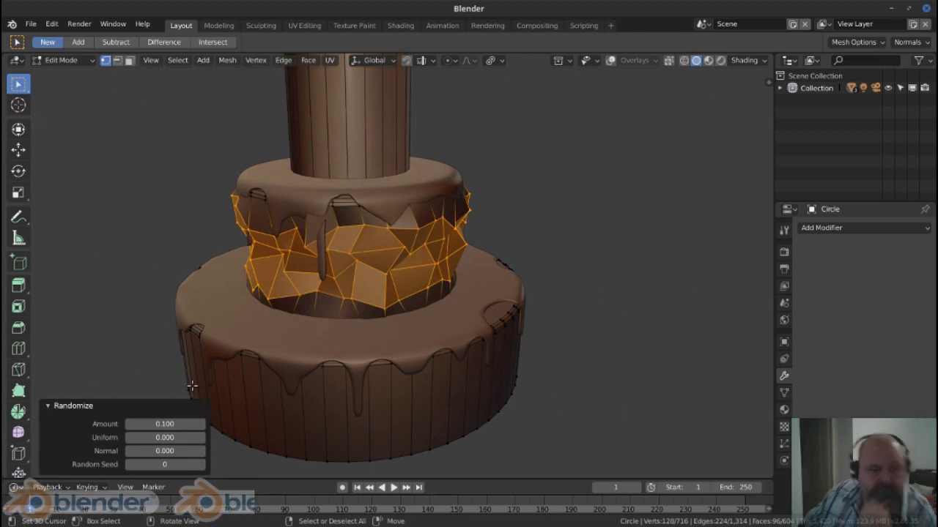
{"action": "left_click_drag", "start_coordinate": [167, 423], "coordinate": [146, 423]}
Add three centred loop cuts to the bottom tier and randomly jitter its selected vertices
{"action": "left_click_drag", "start_coordinate": [250, 410], "coordinate": [450, 329]}
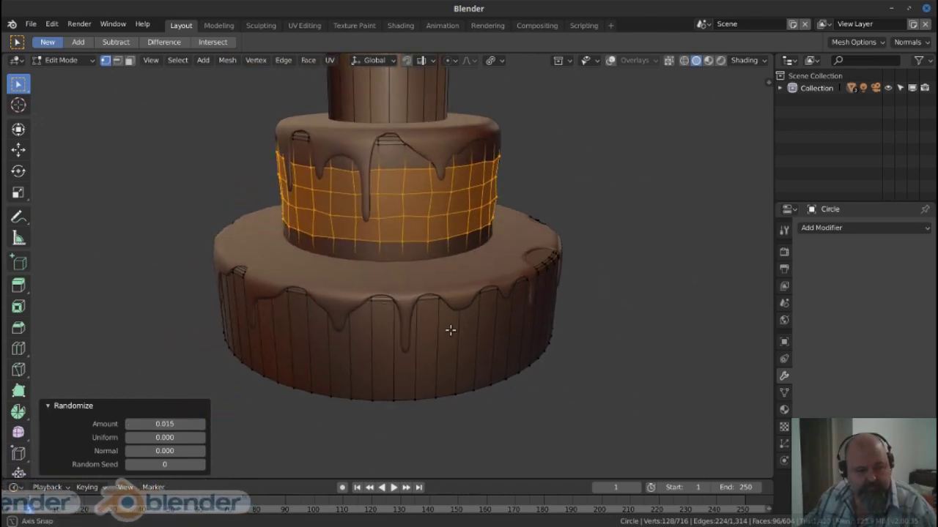
{"action": "key", "text": "ctrl+r"}
{"action": "left_click", "coordinate": [447, 329]}
{"action": "right_click", "coordinate": [446, 329]}
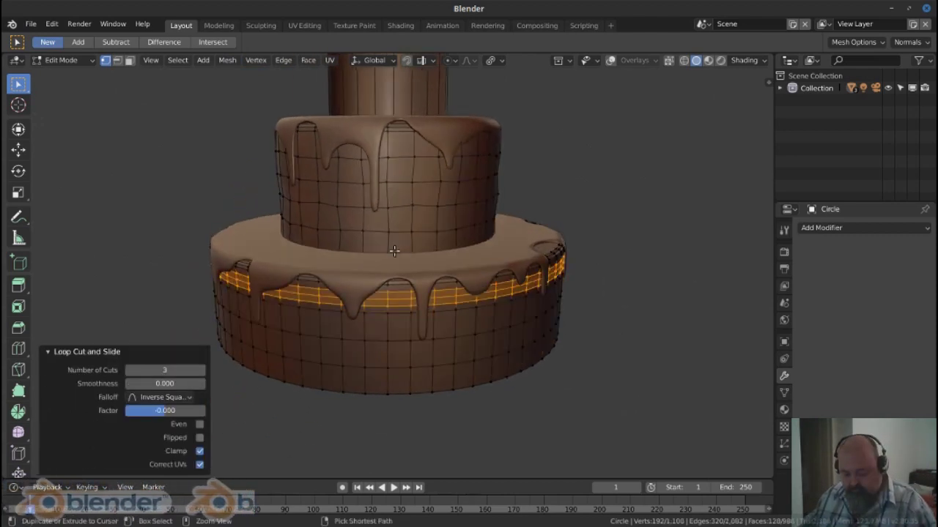
{"action": "left_click", "coordinate": [227, 60]}
{"action": "mouse_move", "coordinate": [249, 75]}
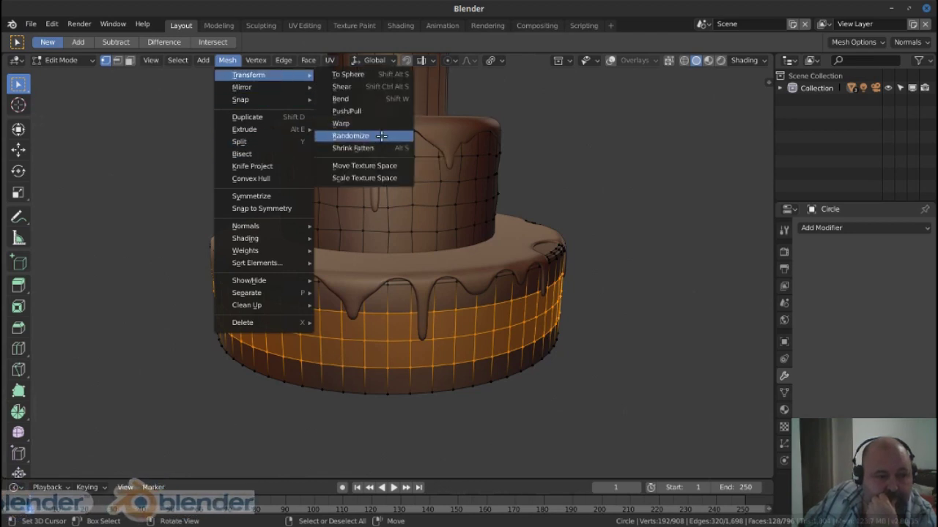
{"action": "left_click", "coordinate": [381, 136]}
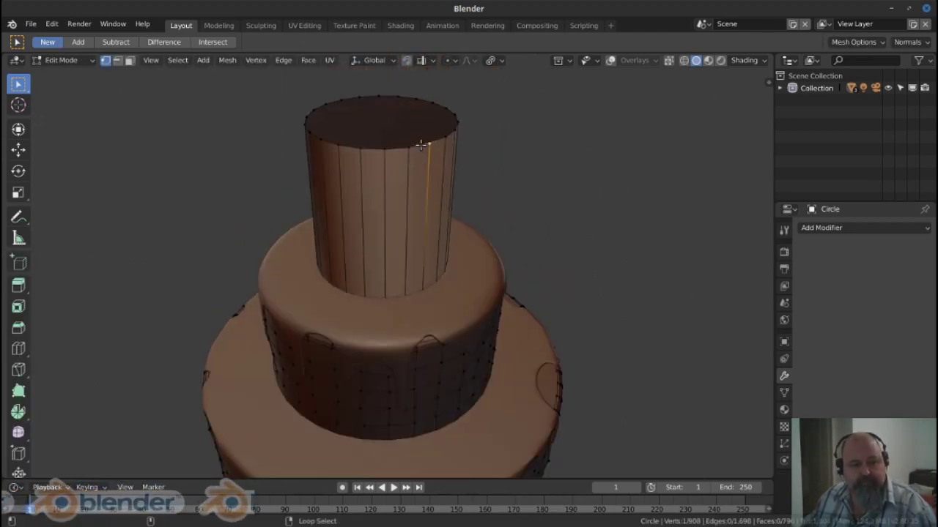
Select the top tier's upper rim edge loop and bevel it into a rounded edge
{"action": "left_click", "coordinate": [420, 145]}
{"action": "left_click_drag", "start_coordinate": [406, 183], "coordinate": [464, 157]}
{"action": "key", "text": "ctrl+b"}
{"action": "left_click", "coordinate": [421, 199]}
Return to Object Mode, view the cake from the front, and restore the overlays
{"action": "key", "text": "Tab"}
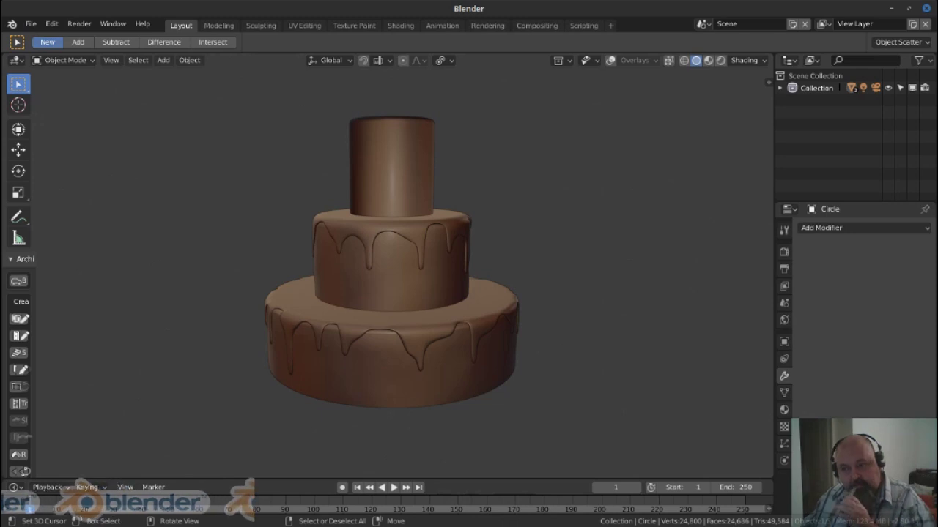
{"action": "left_click_drag", "start_coordinate": [512, 315], "coordinate": [561, 253]}
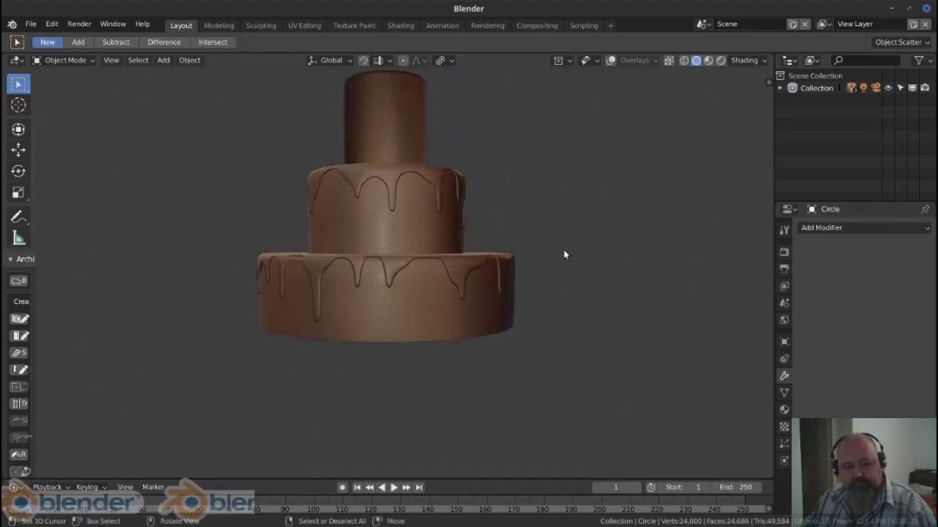
{"action": "key", "text": "KP_1"}
{"action": "key", "text": "shift+alt+z"}
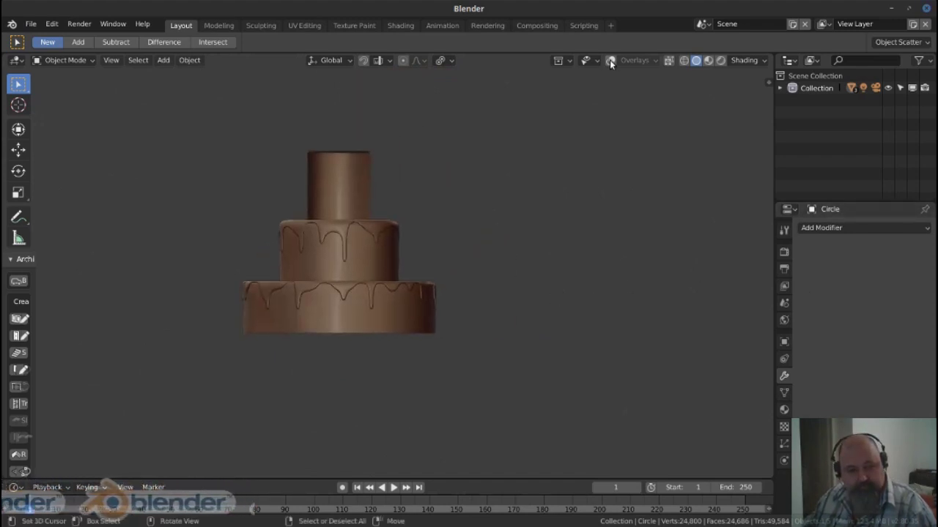
{"action": "scroll", "scroll_direction": "up", "scroll_amount": 3}
Use the Shift+S snap menu, then add a new Bezier curve
{"action": "scroll", "scroll_direction": "up", "scroll_amount": 3}
{"action": "key", "text": "shift+s"}
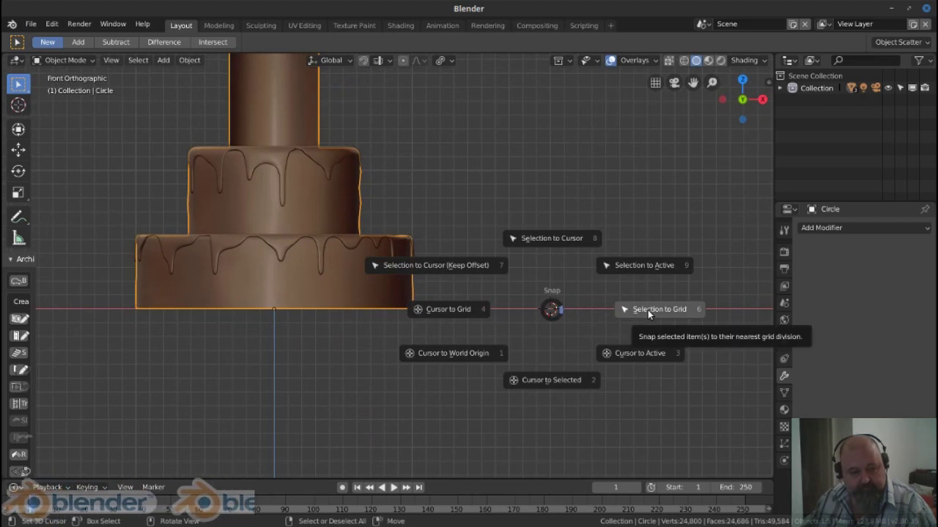
{"action": "left_click", "coordinate": [469, 309]}
{"action": "scroll", "scroll_direction": "up", "scroll_amount": 3}
{"action": "key", "text": "shift+a"}
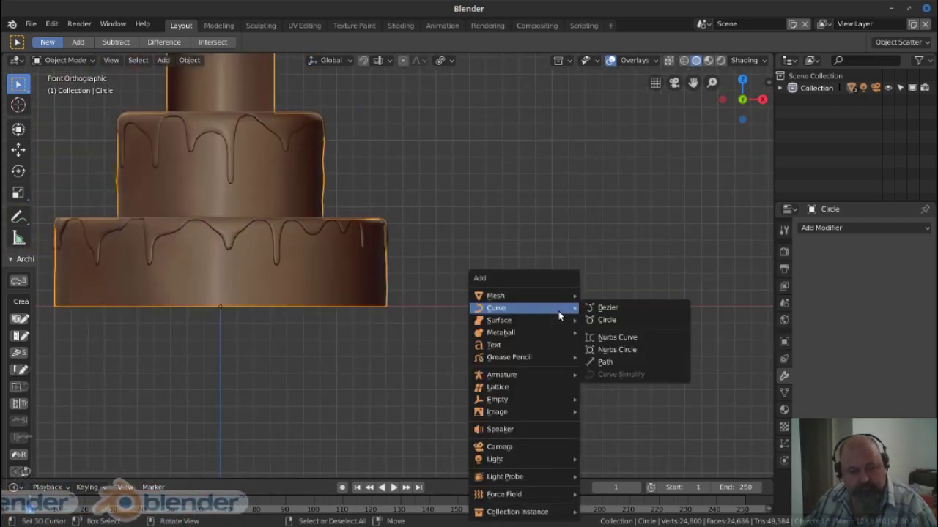
{"action": "left_click", "coordinate": [607, 308]}
In edit mode, snap the curve's points onto the 3D cursor
{"action": "key", "text": "Tab"}
{"action": "left_click_drag", "start_coordinate": [591, 308], "coordinate": [521, 327]}
{"action": "key", "text": "shift+s"}
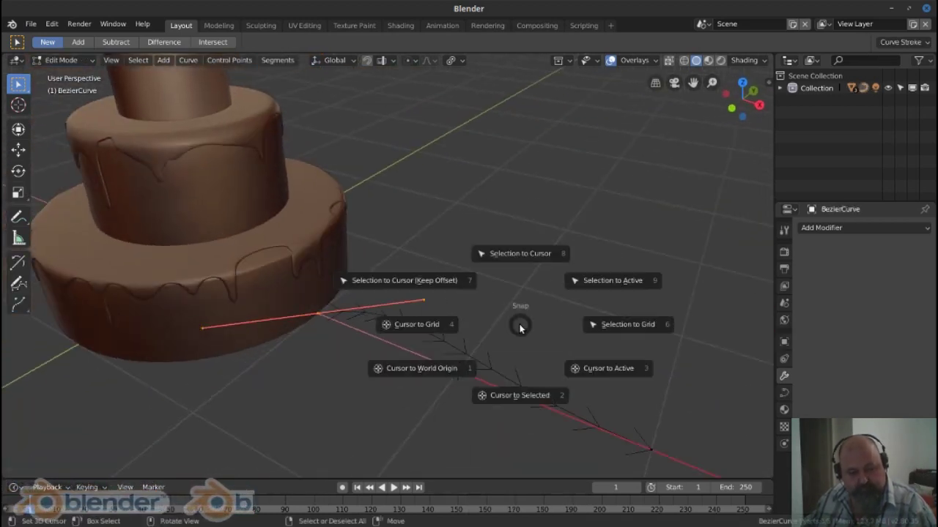
{"action": "left_click", "coordinate": [520, 254]}
{"action": "left_click_drag", "start_coordinate": [538, 253], "coordinate": [633, 362]}
Change a control point's handle type and lift it vertically along Z
{"action": "key", "text": "v"}
{"action": "left_click", "coordinate": [512, 320]}
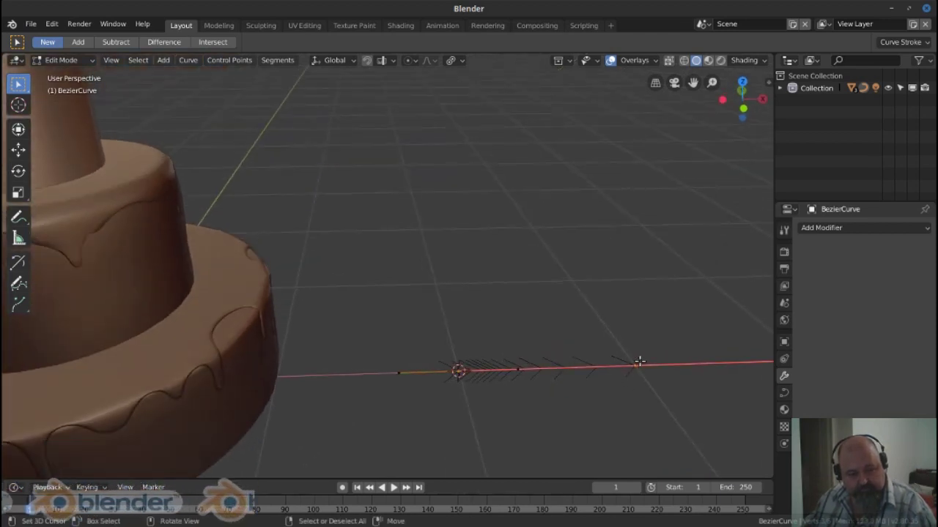
{"action": "left_click_drag", "start_coordinate": [519, 367], "coordinate": [519, 341]}
{"action": "key", "text": "g"}
{"action": "key", "text": "z"}
{"action": "left_click", "coordinate": [520, 326]}
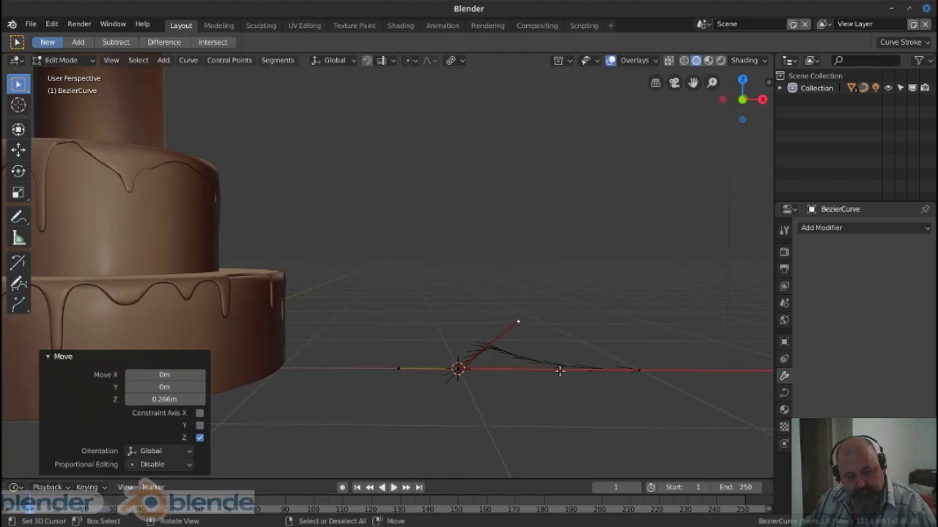
In front view, move, scale and rotate curve points and handles into an S-wave
{"action": "key", "text": "KP_1"}
{"action": "key", "text": "g"}
{"action": "left_click", "coordinate": [581, 314]}
{"action": "key", "text": "s"}
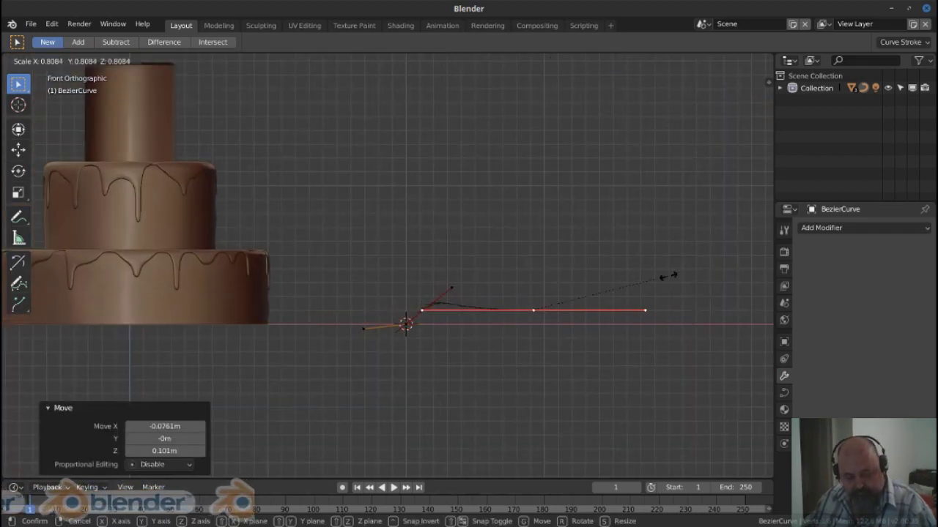
{"action": "left_click", "coordinate": [702, 315]}
{"action": "key", "text": "s"}
{"action": "left_click", "coordinate": [634, 291]}
{"action": "key", "text": "r"}
{"action": "left_click", "coordinate": [657, 282]}
Narrow the curve's handles by scaling them along X
{"action": "key", "text": "g"}
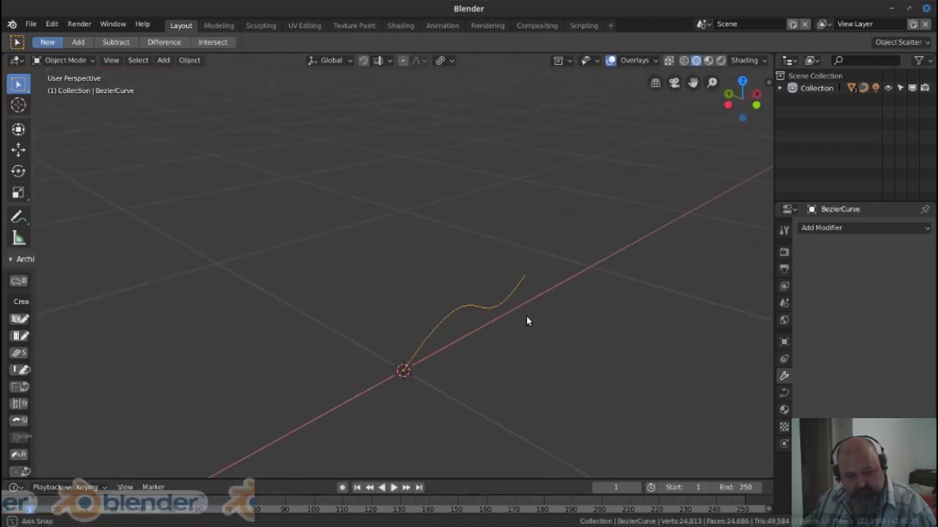
{"action": "key", "text": "s"}
{"action": "key", "text": "x"}
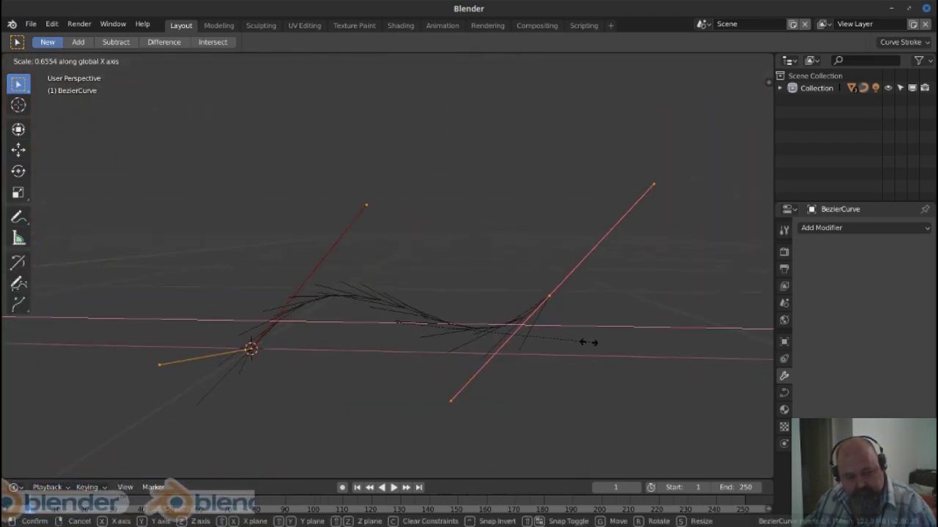
{"action": "left_click", "coordinate": [515, 391]}
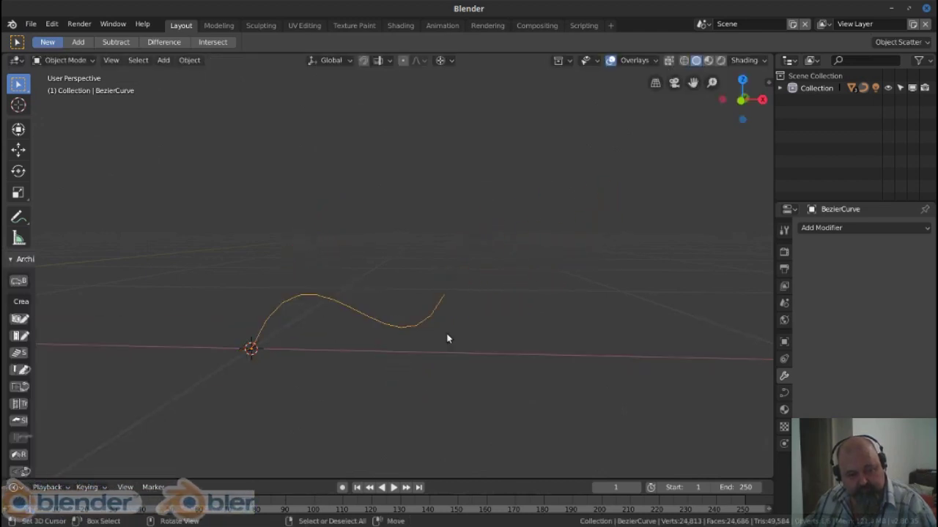
{"action": "left_click", "coordinate": [783, 393]}
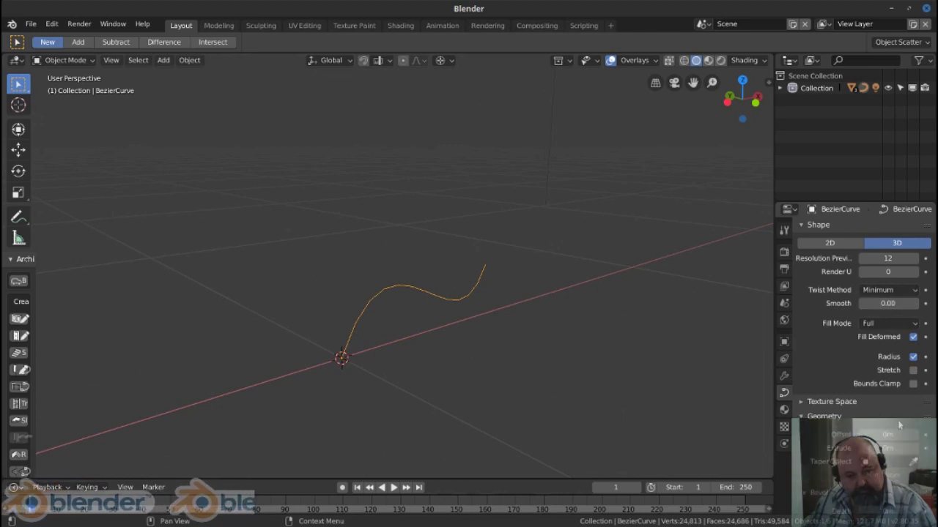
Increase the curve's Bevel Depth so it becomes a round tube
{"action": "scroll", "scroll_direction": "down", "scroll_amount": 3}
{"action": "left_click_drag", "start_coordinate": [887, 465], "coordinate": [923, 464]}
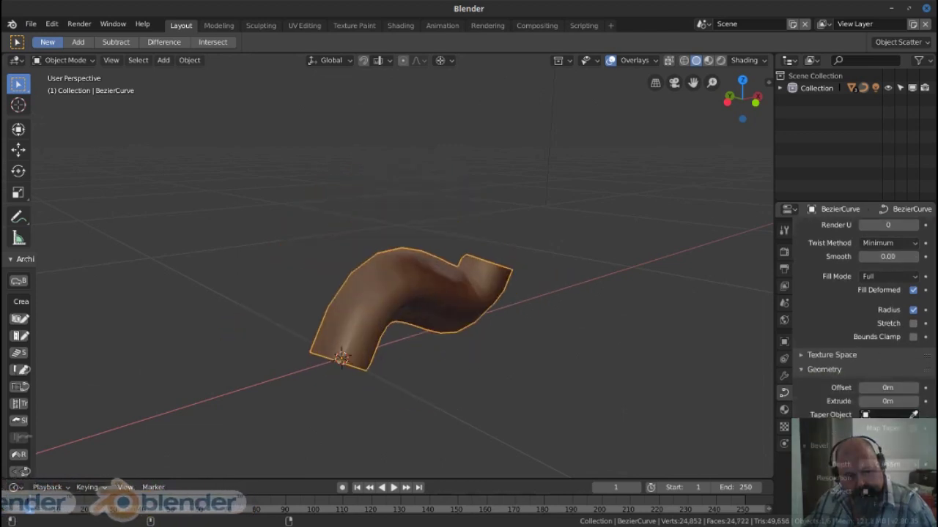
{"action": "left_click_drag", "start_coordinate": [513, 330], "coordinate": [591, 328]}
Subdivide the curve in edit mode to add more control points
{"action": "key", "text": "Tab"}
{"action": "right_click", "coordinate": [478, 276]}
{"action": "left_click", "coordinate": [477, 277]}
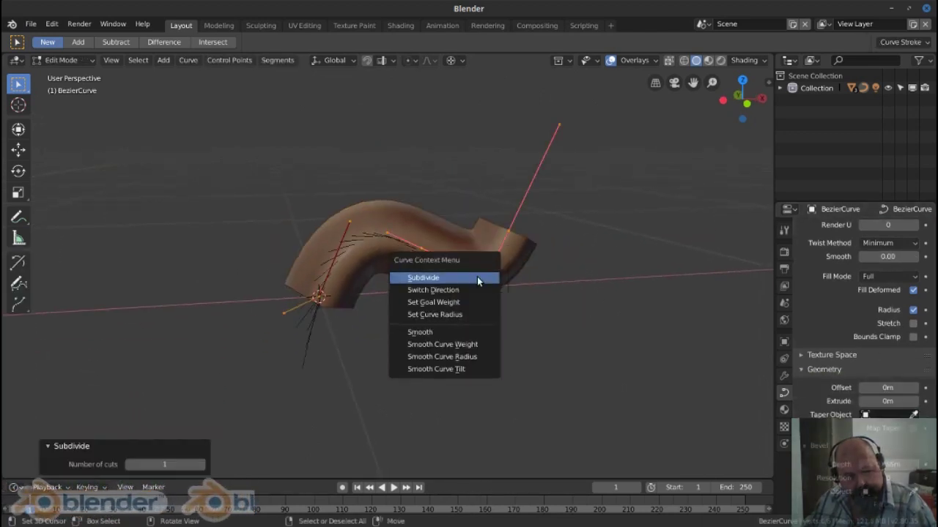
{"action": "left_click_drag", "start_coordinate": [473, 276], "coordinate": [502, 314]}
Taper the tube toward its end point by shrinking the radius with proportional falloff
{"action": "left_click", "coordinate": [518, 251]}
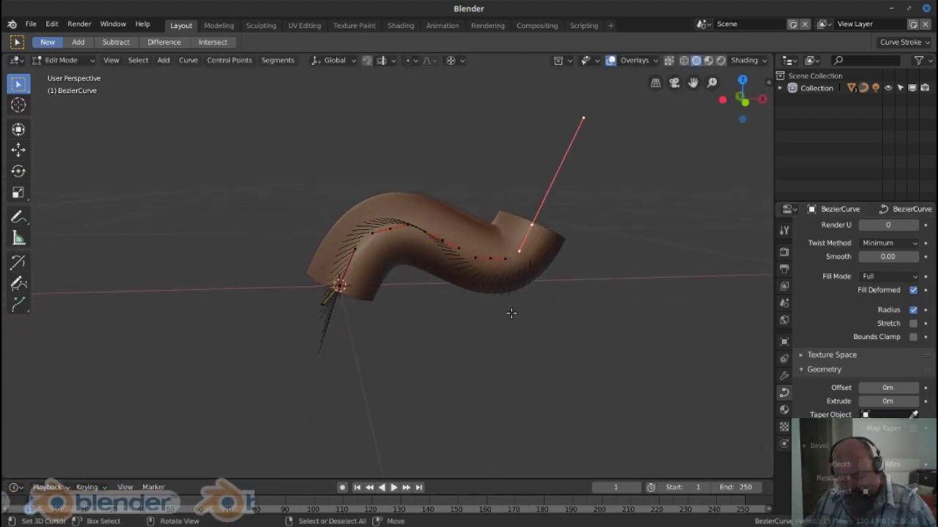
{"action": "key", "text": "alt+s"}
{"action": "key", "text": "Escape"}
{"action": "key", "text": "alt+s"}
{"action": "scroll", "scroll_direction": "up", "scroll_amount": 3}
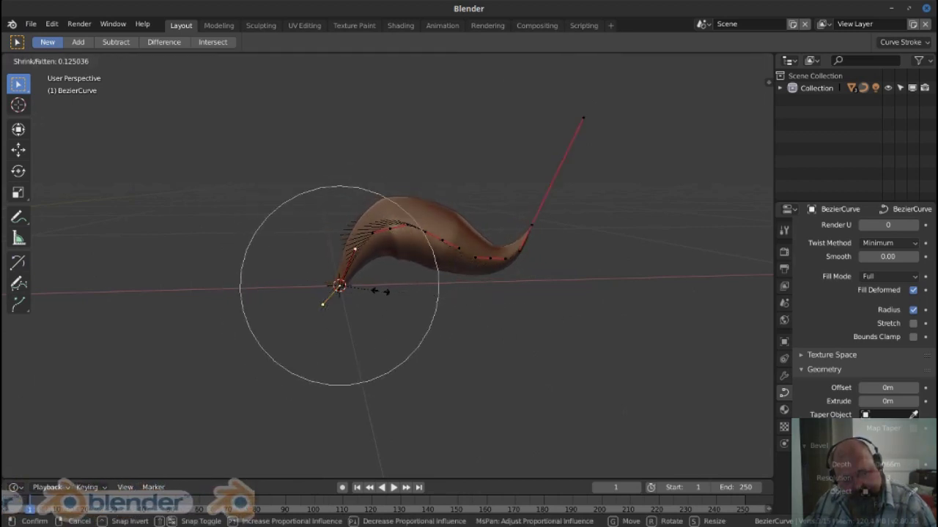
{"action": "left_click", "coordinate": [353, 286]}
{"action": "key", "text": "alt+s"}
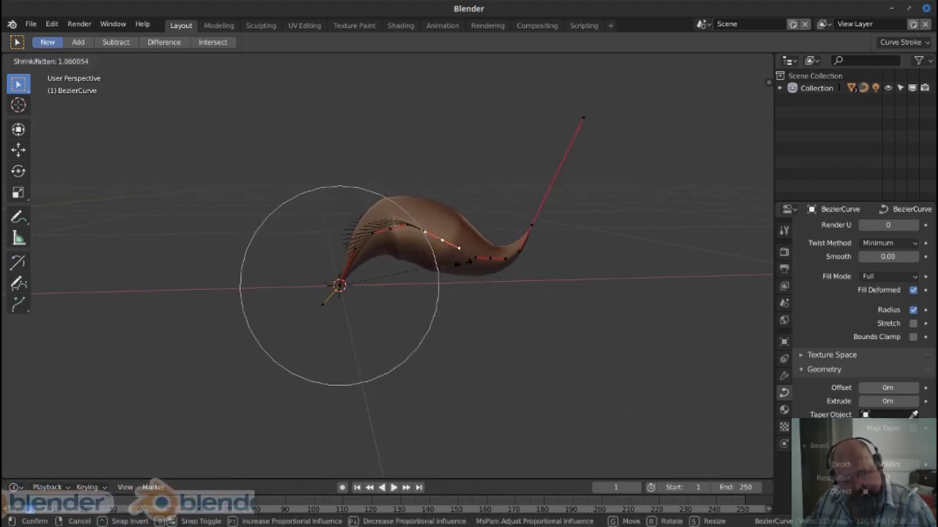
{"action": "left_click", "coordinate": [463, 241]}
Change the curve's Resolution Preview value, entering 2
{"action": "scroll", "scroll_direction": "up", "scroll_amount": 3}
{"action": "scroll", "scroll_direction": "down", "scroll_amount": 3}
{"action": "scroll", "scroll_direction": "up", "scroll_amount": 3}
{"action": "double_click", "coordinate": [918, 286]}
{"action": "type", "text": "2"}
{"action": "key", "text": "Return"}
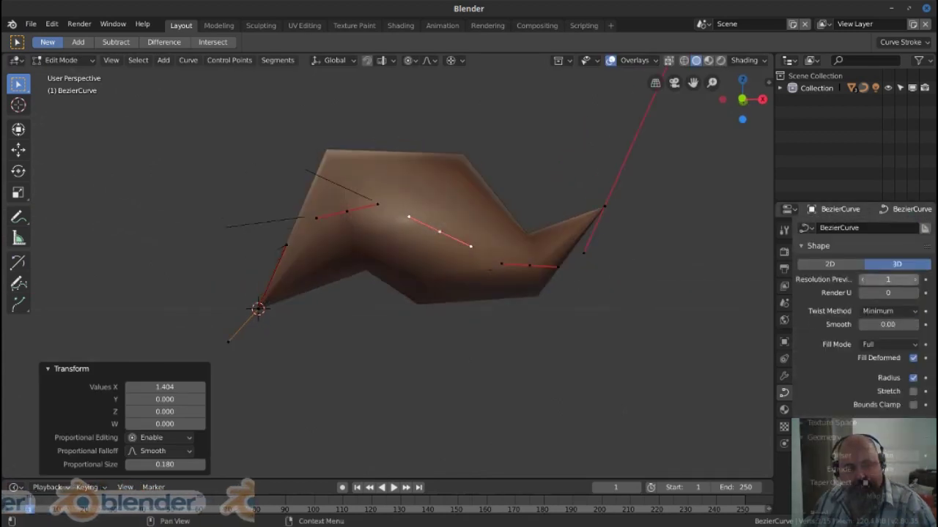
{"action": "double_click", "coordinate": [916, 281]}
Thin the selected points further, then return to Object Mode to view the petal
{"action": "left_click_drag", "start_coordinate": [512, 278], "coordinate": [925, 366]}
{"action": "key", "text": "alt+s"}
{"action": "left_click", "coordinate": [601, 220]}
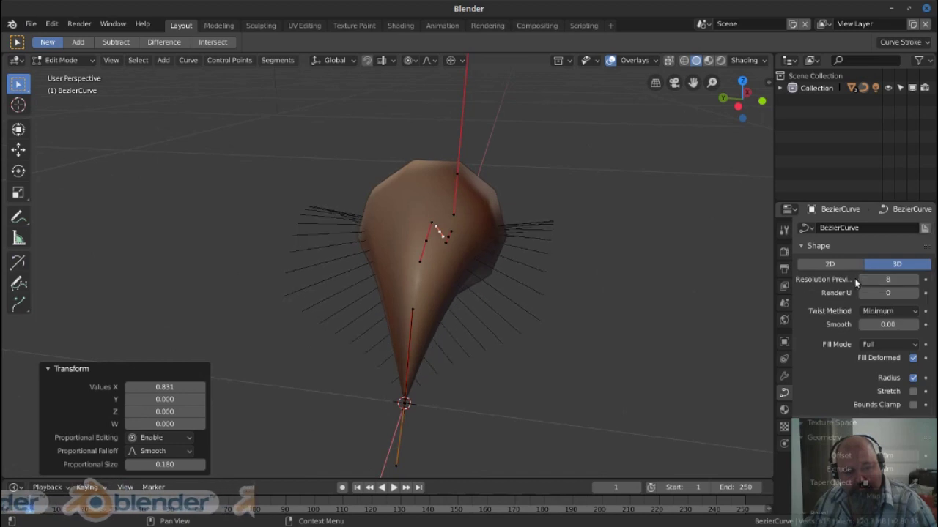
{"action": "left_click_drag", "start_coordinate": [624, 257], "coordinate": [914, 290]}
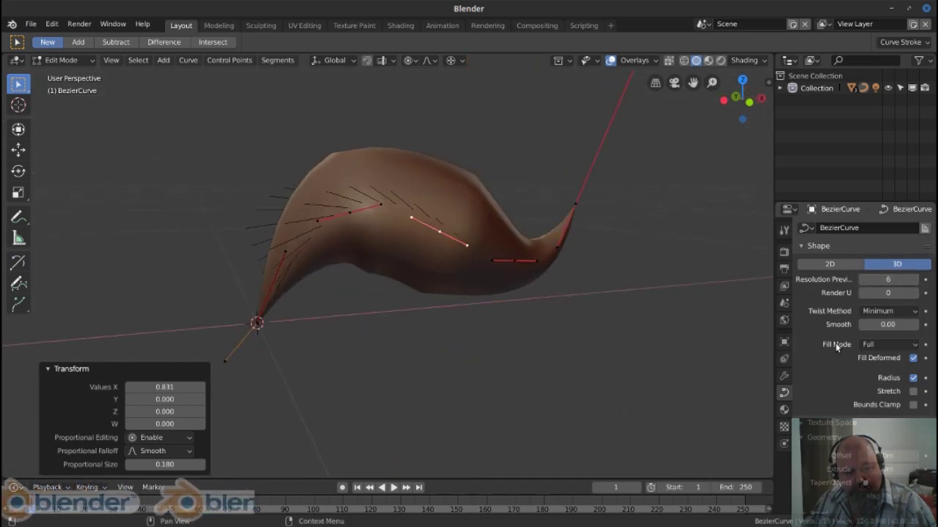
{"action": "scroll", "scroll_direction": "down", "scroll_amount": 3}
{"action": "key", "text": "Tab"}
{"action": "scroll", "scroll_direction": "down", "scroll_amount": 3}
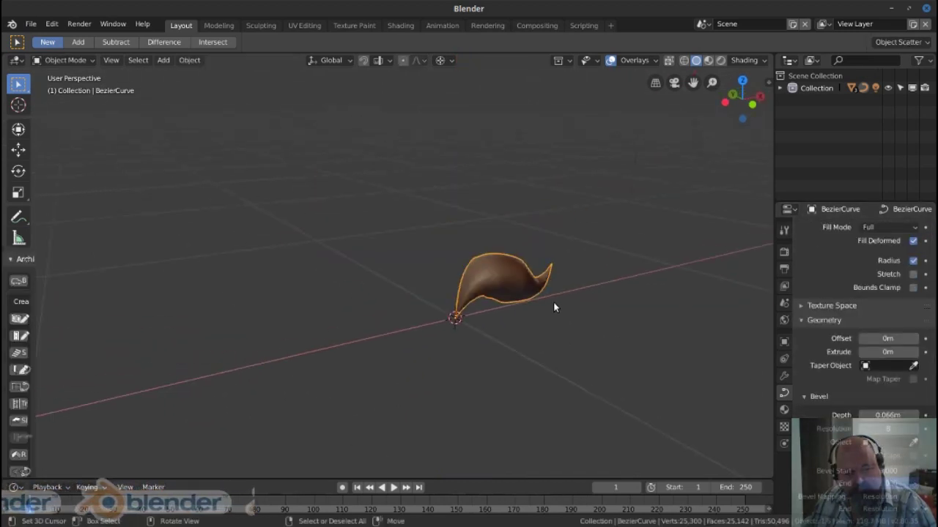
{"action": "scroll", "scroll_direction": "up", "scroll_amount": 3}
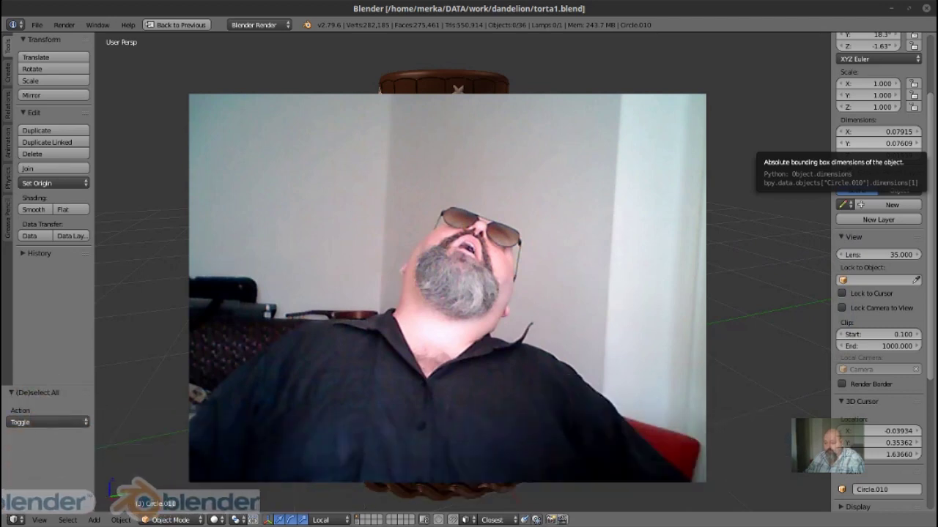
Orbit and zoom around the finished torta1 cake, then switch to top view
{"action": "left_click_drag", "start_coordinate": [674, 278], "coordinate": [659, 278]}
{"action": "scroll", "scroll_direction": "up", "scroll_amount": 3}
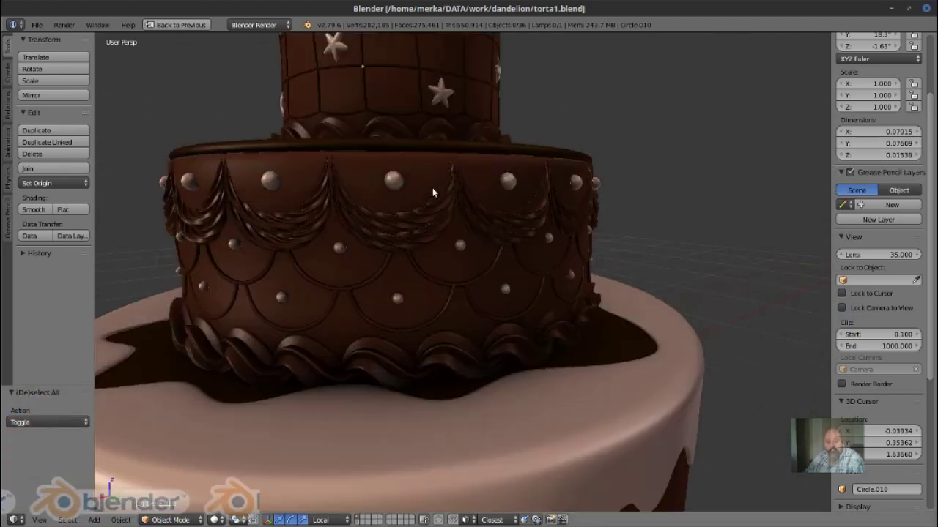
{"action": "scroll", "scroll_direction": "up", "scroll_amount": 3}
{"action": "scroll", "scroll_direction": "up", "scroll_amount": 3}
{"action": "scroll", "scroll_direction": "down", "scroll_amount": 3}
{"action": "scroll", "scroll_direction": "down", "scroll_amount": 3}
{"action": "left_click_drag", "start_coordinate": [492, 360], "coordinate": [595, 225]}
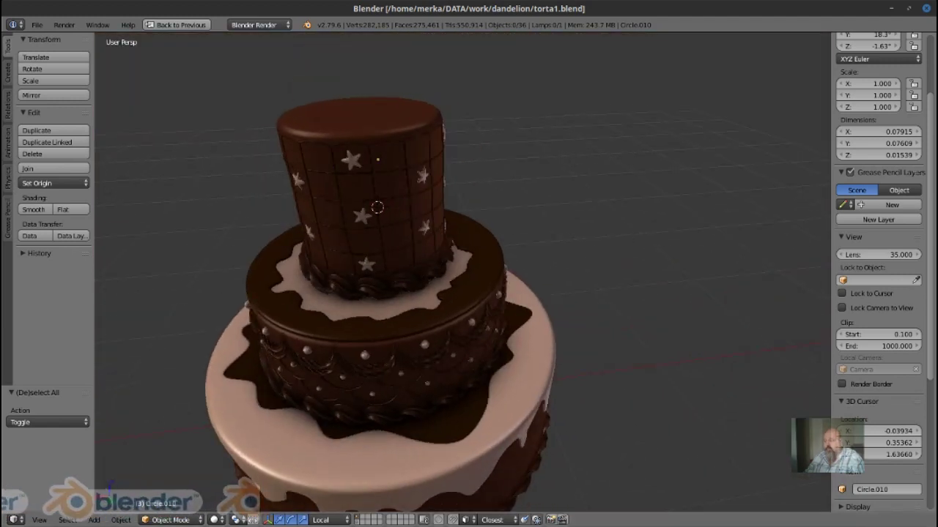
{"action": "key", "text": "KP_7"}
Place the 3D cursor beside the cake and sketch a grease-pencil spiral there
{"action": "scroll", "scroll_direction": "up", "scroll_amount": 3}
{"action": "left_click", "coordinate": [613, 198]}
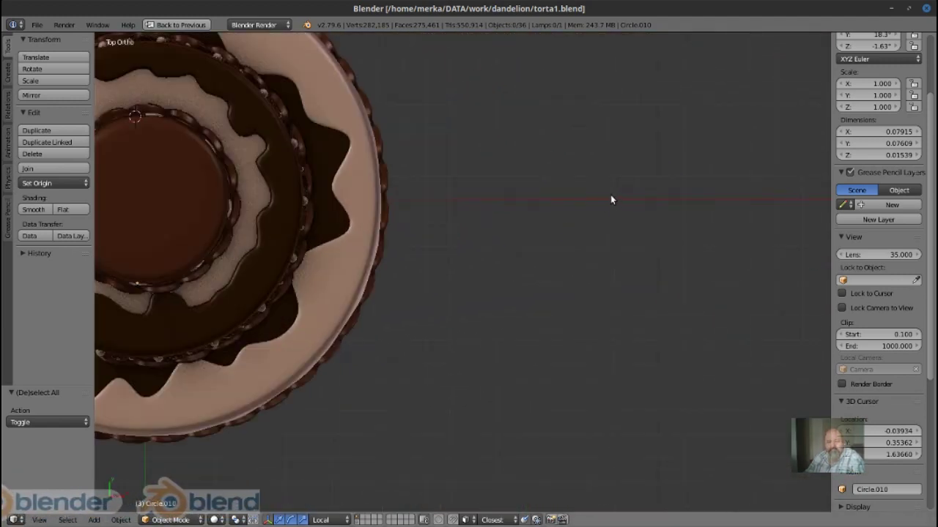
{"action": "scroll", "scroll_direction": "up", "scroll_amount": 3}
{"action": "left_click", "coordinate": [545, 259]}
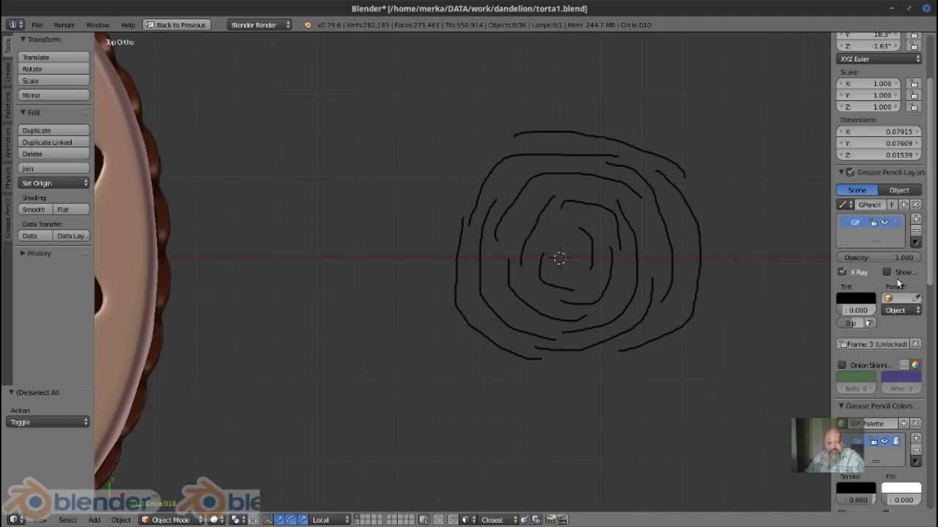
Widen the side panel and pan the view to centre the spiral sketch
{"action": "left_click_drag", "start_coordinate": [833, 282], "coordinate": [766, 283]}
{"action": "scroll", "scroll_direction": "down", "scroll_amount": 3}
{"action": "scroll", "scroll_direction": "down", "scroll_amount": 3}
{"action": "scroll", "scroll_direction": "up", "scroll_amount": 3}
{"action": "left_click_drag", "start_coordinate": [738, 258], "coordinate": [545, 245]}
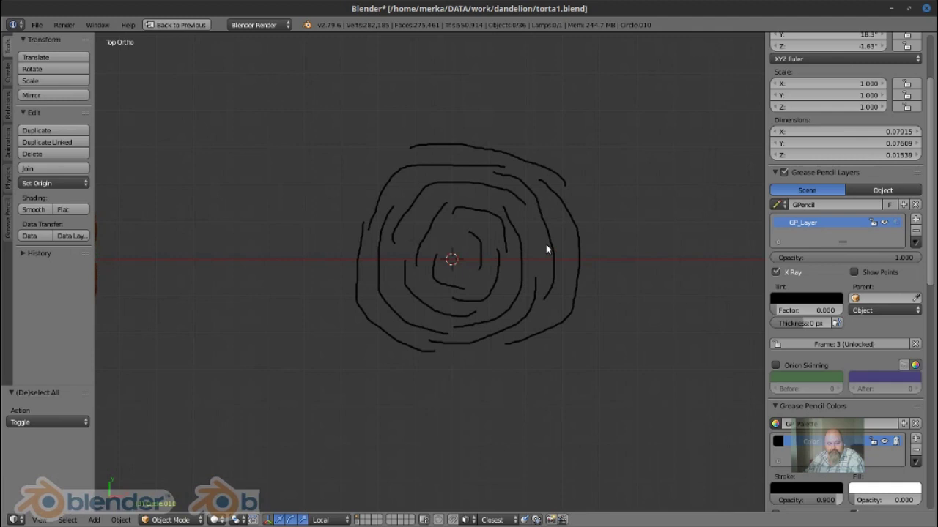
{"action": "scroll", "scroll_direction": "down", "scroll_amount": 3}
Scroll through the Grease Pencil tool settings, then briefly try the Ruler and exit it
{"action": "left_click_drag", "start_coordinate": [93, 169], "coordinate": [157, 176]}
{"action": "scroll", "scroll_direction": "down", "scroll_amount": 3}
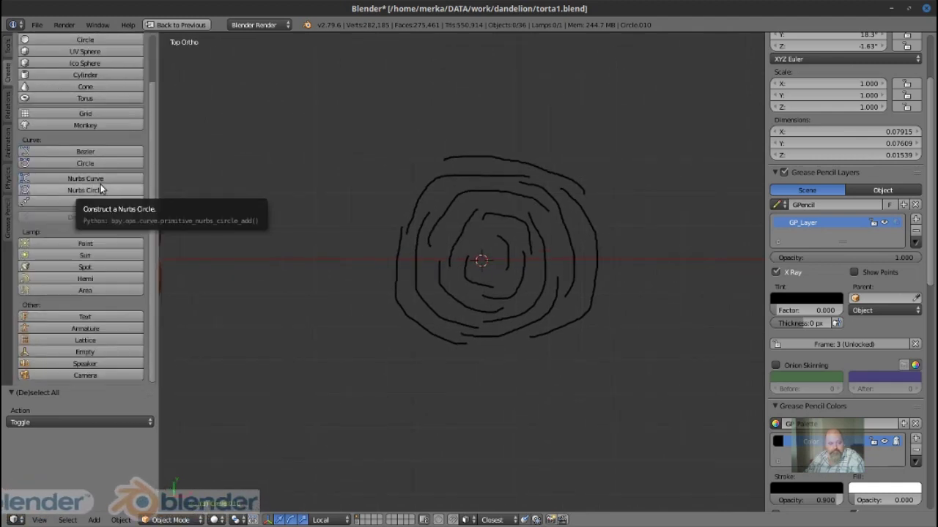
{"action": "scroll", "scroll_direction": "down", "scroll_amount": 3}
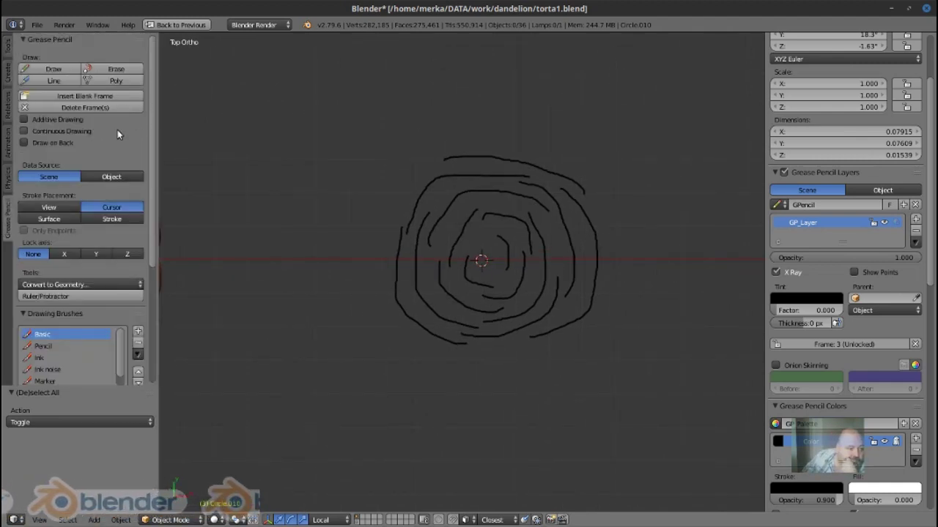
{"action": "scroll", "scroll_direction": "down", "scroll_amount": 3}
{"action": "scroll", "scroll_direction": "up", "scroll_amount": 3}
{"action": "scroll", "scroll_direction": "up", "scroll_amount": 3}
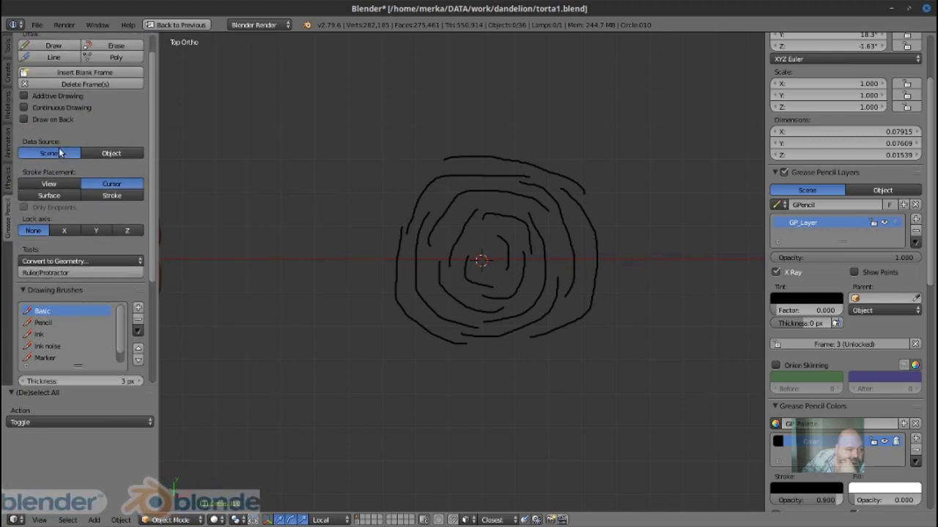
{"action": "scroll", "scroll_direction": "down", "scroll_amount": 3}
{"action": "scroll", "scroll_direction": "down", "scroll_amount": 3}
{"action": "scroll", "scroll_direction": "down", "scroll_amount": 3}
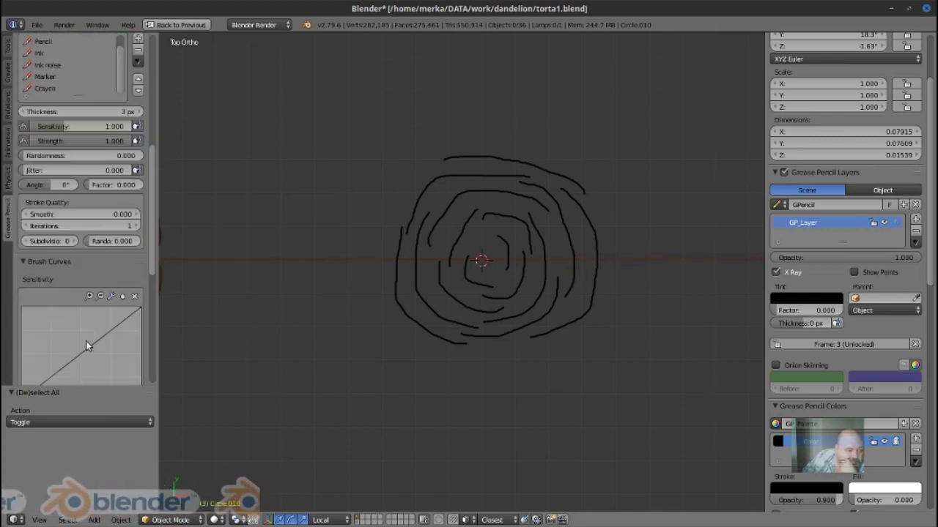
{"action": "scroll", "scroll_direction": "up", "scroll_amount": 3}
{"action": "scroll", "scroll_direction": "up", "scroll_amount": 3}
{"action": "left_click", "coordinate": [79, 191]}
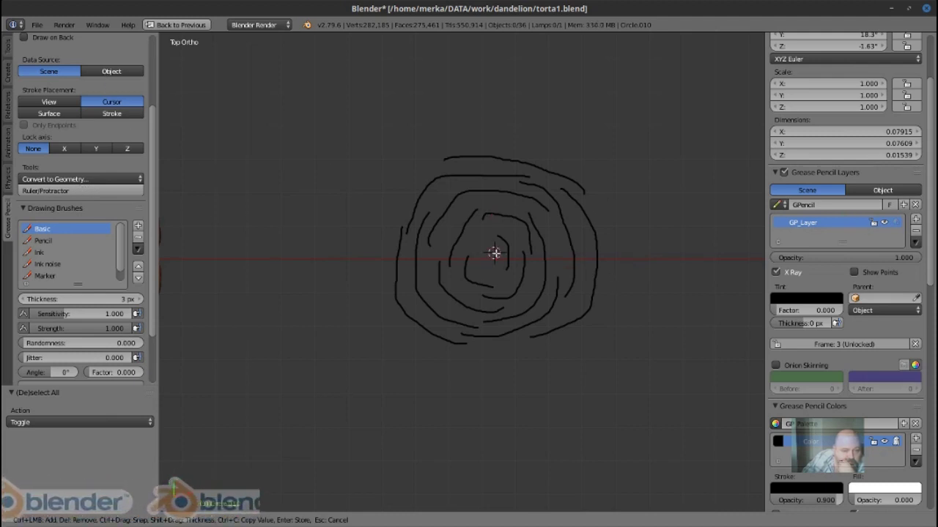
{"action": "key", "text": "Escape"}
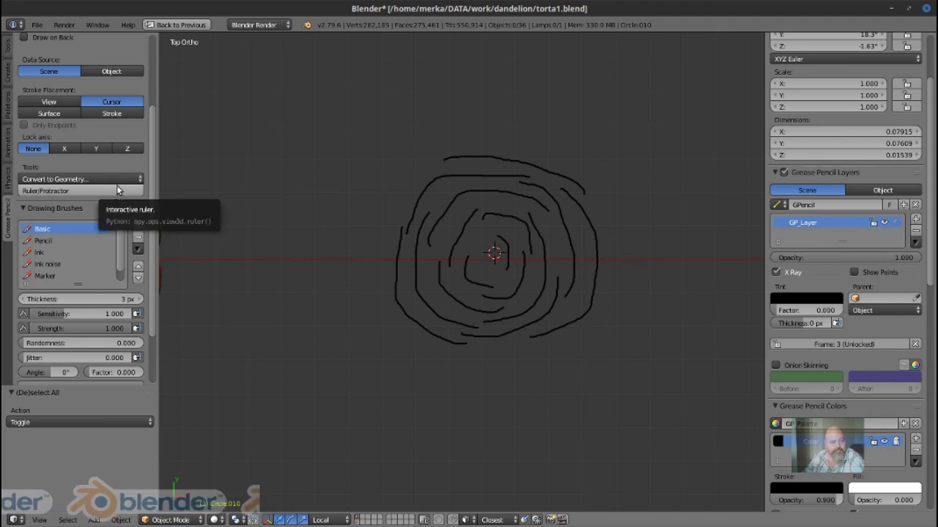
Convert the grease-pencil spiral to a polygon curve and delete the original GP layer
{"action": "left_click", "coordinate": [114, 179]}
{"action": "left_click", "coordinate": [110, 217]}
{"action": "scroll", "scroll_direction": "up", "scroll_amount": 3}
{"action": "scroll", "scroll_direction": "down", "scroll_amount": 3}
{"action": "left_click", "coordinate": [914, 233]}
Convert the polygon curve into a mesh with Alt+C
{"action": "key", "text": "Tab"}
{"action": "scroll", "scroll_direction": "up", "scroll_amount": 3}
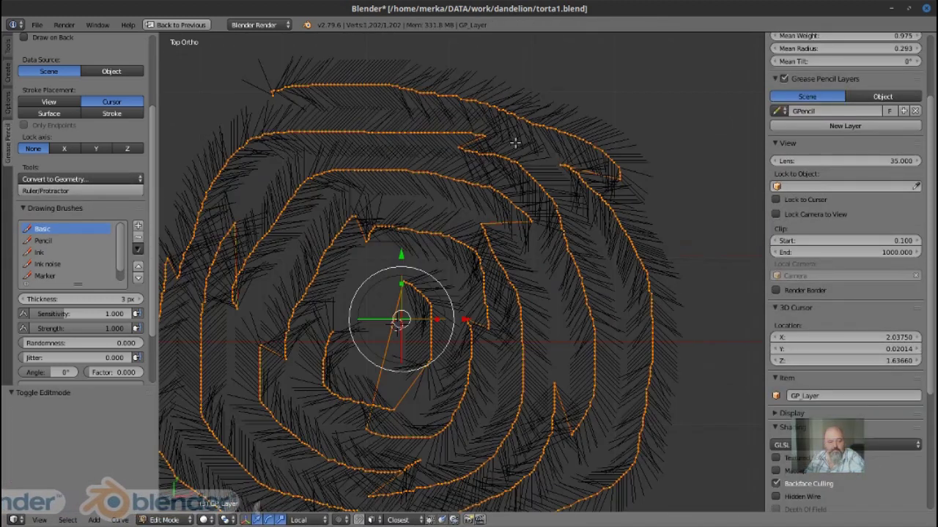
{"action": "scroll", "scroll_direction": "up", "scroll_amount": 3}
{"action": "scroll", "scroll_direction": "up", "scroll_amount": 3}
{"action": "key", "text": "Tab"}
{"action": "scroll", "scroll_direction": "down", "scroll_amount": 3}
{"action": "scroll", "scroll_direction": "down", "scroll_amount": 3}
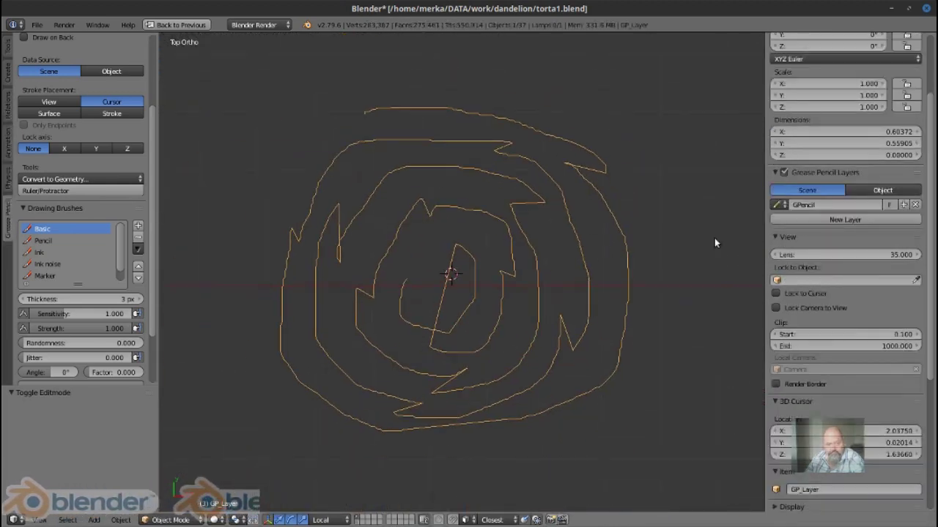
{"action": "key", "text": "ctrl+Up"}
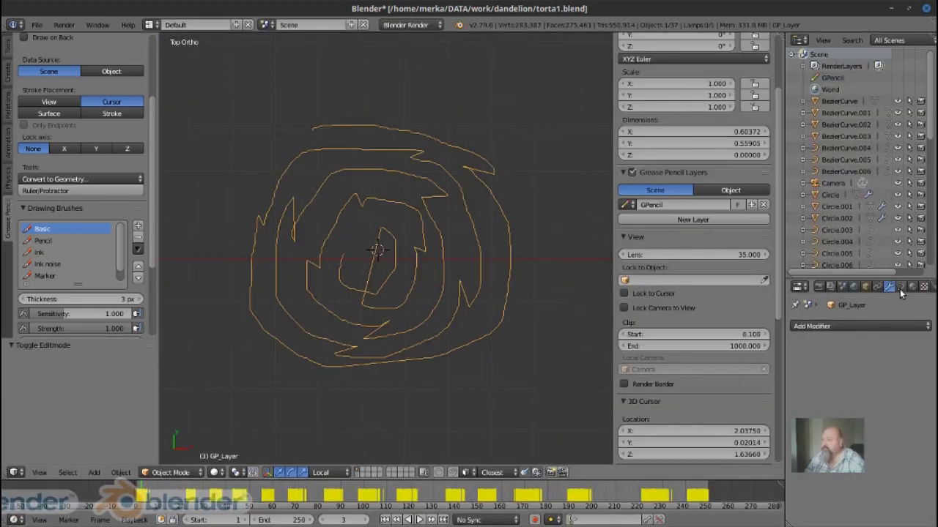
{"action": "left_click", "coordinate": [900, 285]}
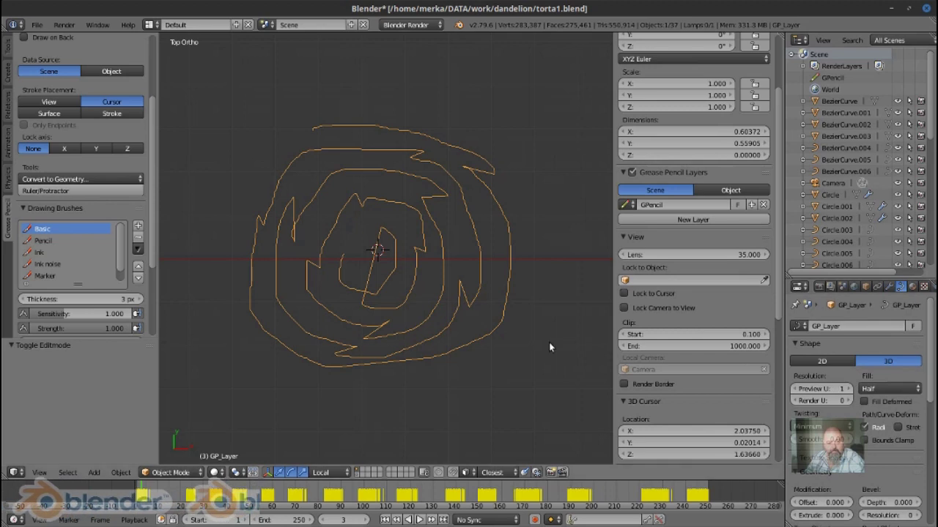
{"action": "left_click_drag", "start_coordinate": [454, 298], "coordinate": [487, 291]}
{"action": "key", "text": "alt+c"}
{"action": "left_click", "coordinate": [516, 234]}
Select the three stray connecting edges between strokes and delete them
{"action": "key", "text": "Tab"}
{"action": "right_click", "coordinate": [505, 155]}
{"action": "scroll", "scroll_direction": "up", "scroll_amount": 3}
{"action": "right_click", "coordinate": [318, 190]}
{"action": "scroll", "scroll_direction": "down", "scroll_amount": 3}
{"action": "right_click", "coordinate": [540, 226]}
{"action": "scroll", "scroll_direction": "up", "scroll_amount": 3}
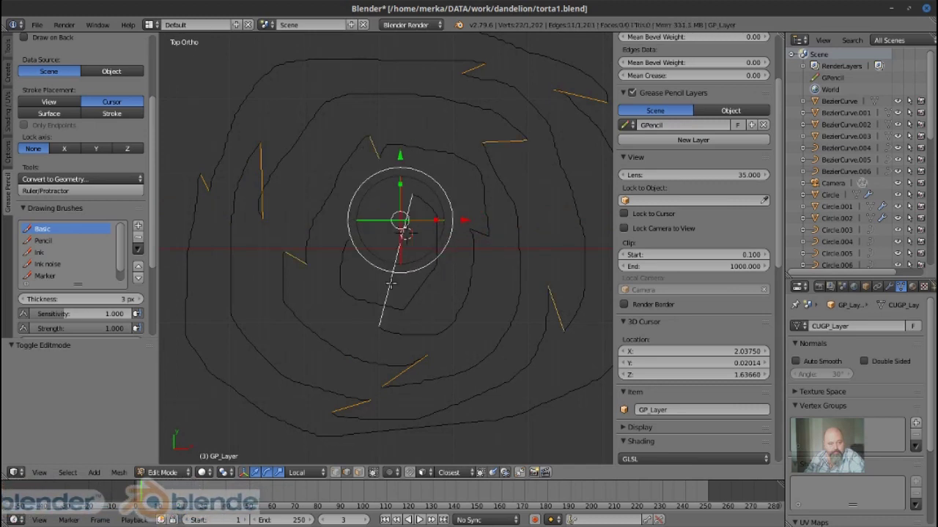
{"action": "key", "text": "ctrl+Tab"}
{"action": "left_click", "coordinate": [449, 230]}
{"action": "scroll", "scroll_direction": "down", "scroll_amount": 3}
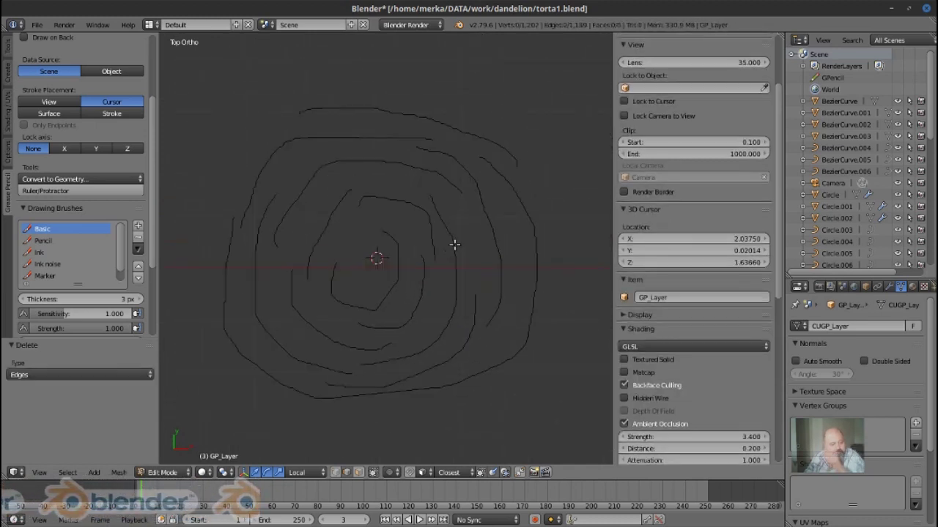
Delete one more selection, then select the whole mesh and leave edit mode
{"action": "key", "text": "a"}
{"action": "scroll", "scroll_direction": "up", "scroll_amount": 3}
{"action": "key", "text": "x"}
{"action": "left_click", "coordinate": [389, 308]}
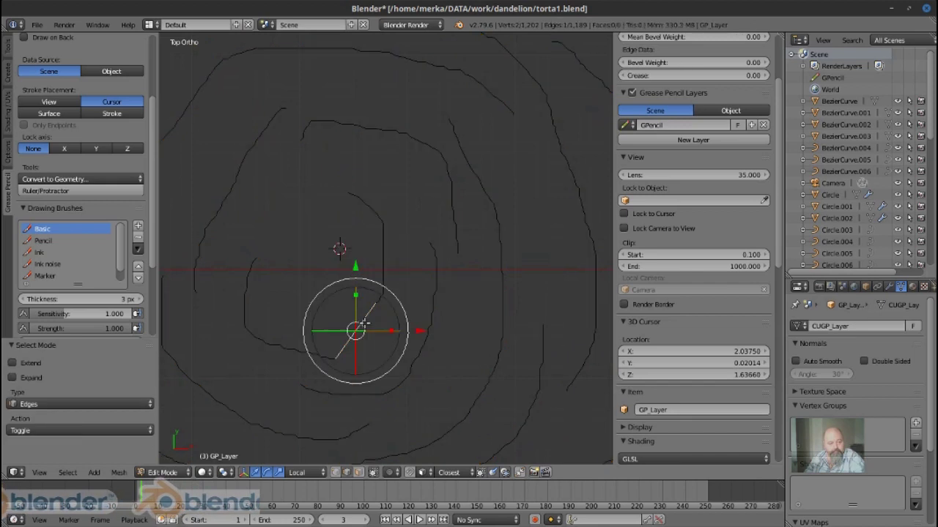
{"action": "key", "text": "ctrl+Tab"}
{"action": "key", "text": "Tab"}
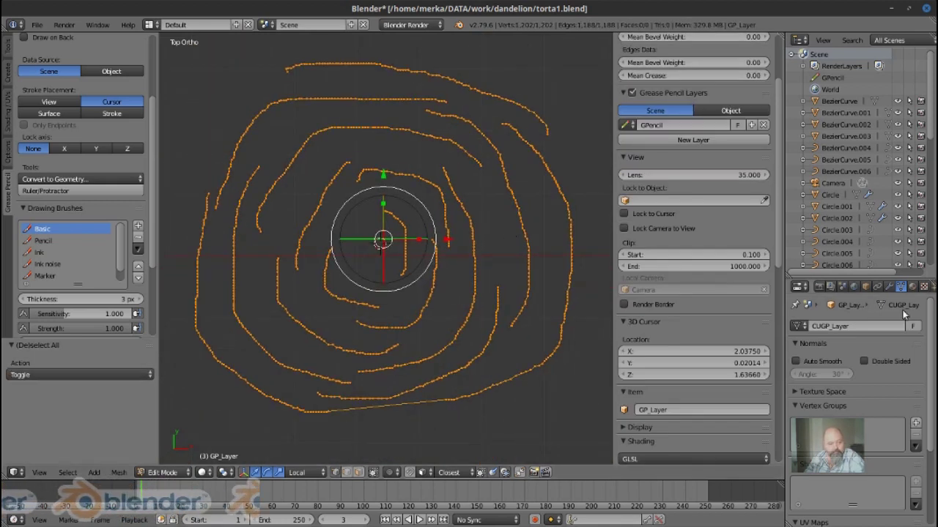
Add a Decimate modifier to the spiral mesh
{"action": "left_click", "coordinate": [888, 286]}
{"action": "left_click", "coordinate": [861, 326]}
{"action": "left_click", "coordinate": [715, 174]}
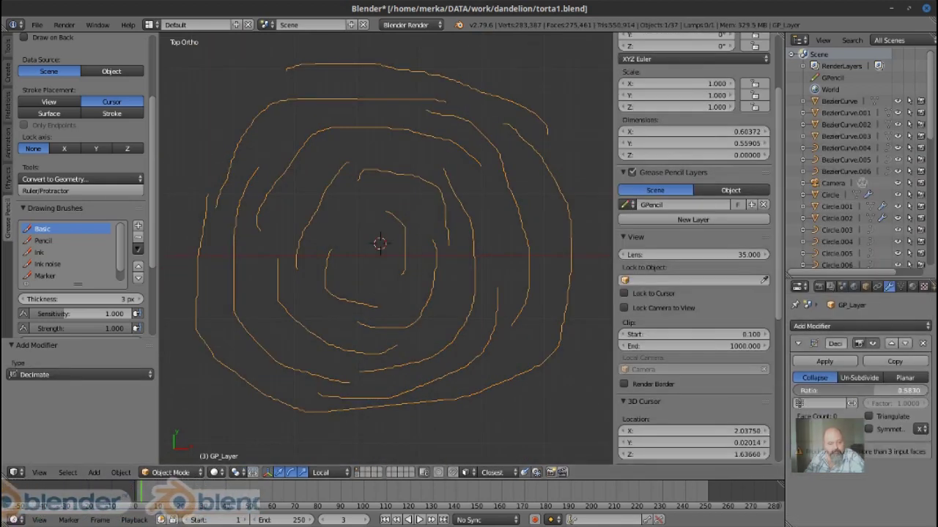
Remove the Decimate modifier and delete a selected edge on the outer stroke
{"action": "left_click", "coordinate": [923, 343]}
{"action": "key", "text": "Tab"}
{"action": "key", "text": "a"}
{"action": "right_click", "coordinate": [471, 313]}
{"action": "key", "text": "x"}
{"action": "left_click", "coordinate": [387, 353]}
Select the outer stroke, checker-deselect alternate vertices and delete the selected points
{"action": "key", "text": "a"}
{"action": "key", "text": "a"}
{"action": "scroll", "scroll_direction": "up", "scroll_amount": 3}
{"action": "key", "text": "l"}
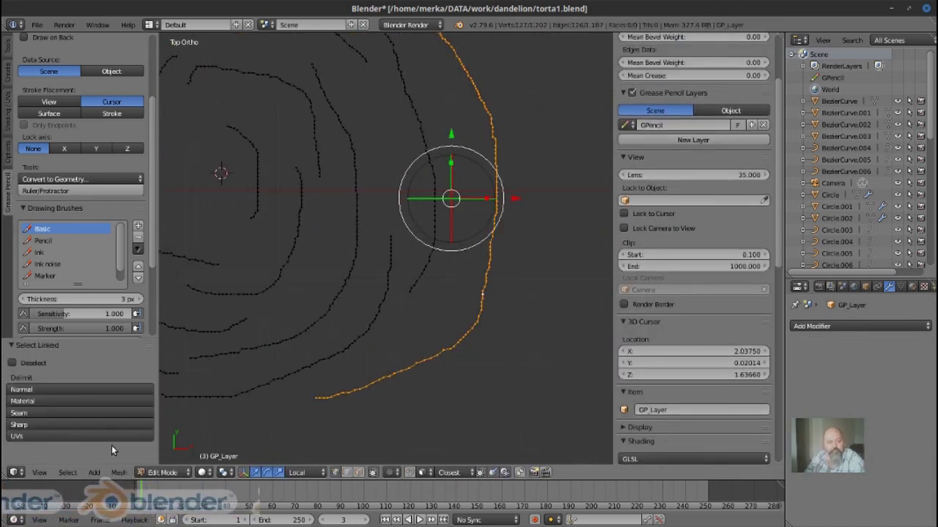
{"action": "left_click", "coordinate": [68, 473]}
{"action": "left_click", "coordinate": [88, 419]}
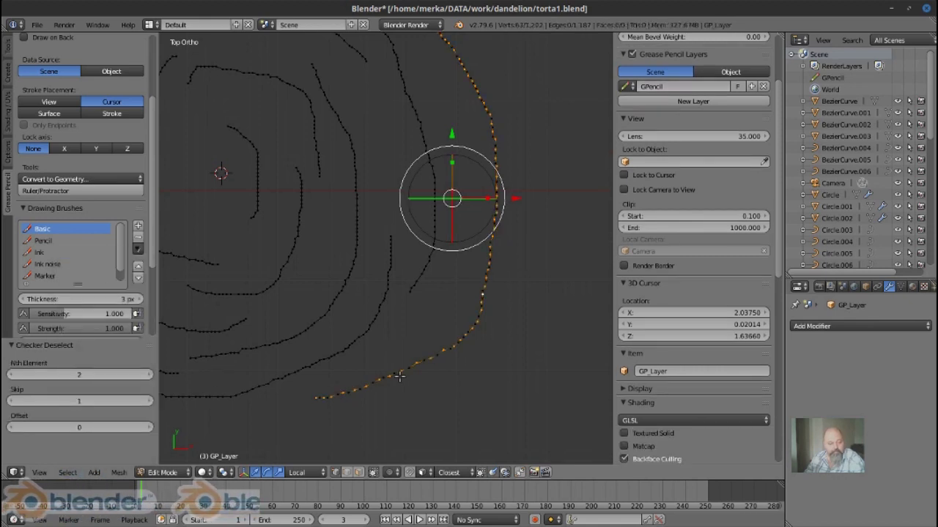
{"action": "left_click_drag", "start_coordinate": [14, 428], "coordinate": [20, 437]}
{"action": "left_click", "coordinate": [148, 428]}
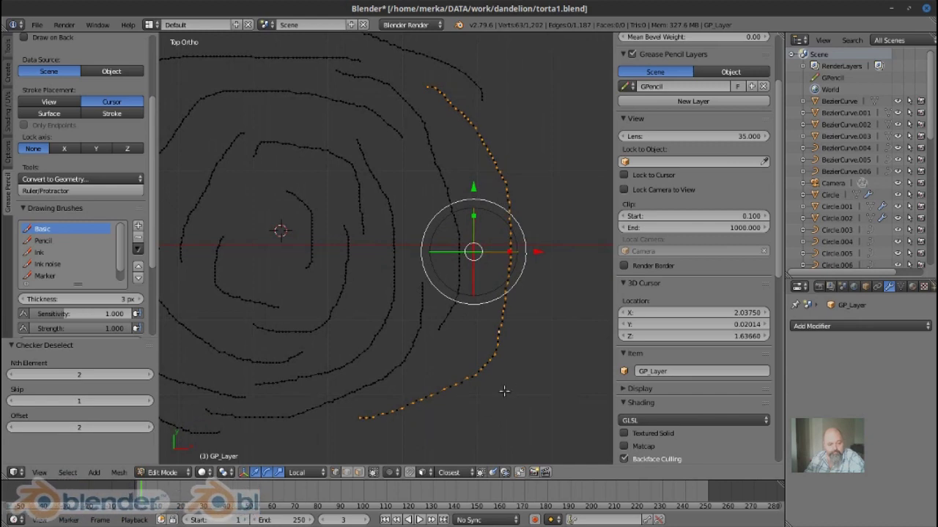
{"action": "key", "text": "x"}
{"action": "left_click", "coordinate": [504, 391]}
Thin the outer stroke twice more with Checker Deselect, deleting then dissolving alternate vertices
{"action": "key", "text": "l"}
{"action": "left_click", "coordinate": [68, 473]}
{"action": "left_click", "coordinate": [92, 397]}
{"action": "key", "text": "x"}
{"action": "left_click", "coordinate": [507, 396]}
{"action": "key", "text": "l"}
{"action": "left_click", "coordinate": [67, 473]}
{"action": "left_click", "coordinate": [92, 398]}
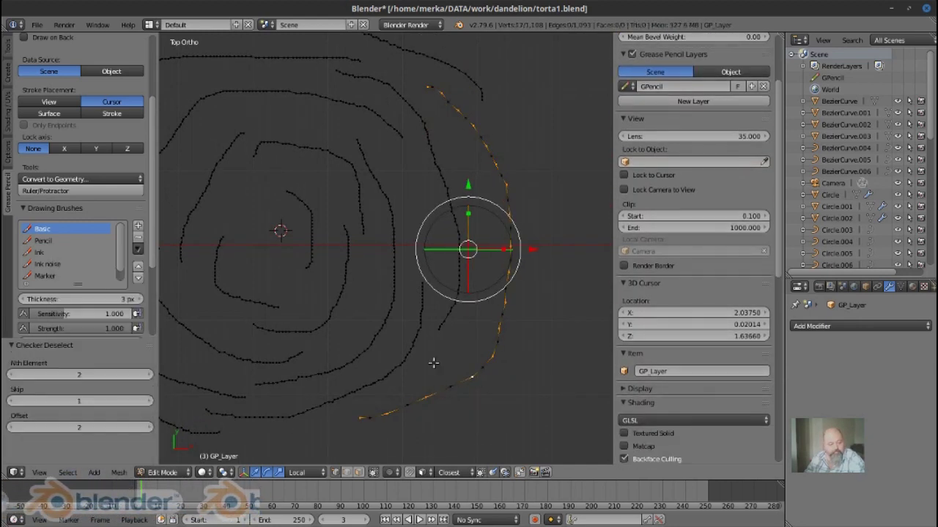
{"action": "key", "text": "ctrl+x"}
Select the top stroke and dissolve every other vertex using Checker Deselect
{"action": "scroll", "scroll_direction": "up", "scroll_amount": 3}
{"action": "scroll", "scroll_direction": "up", "scroll_amount": 3}
{"action": "right_click", "coordinate": [518, 206]}
{"action": "scroll", "scroll_direction": "down", "scroll_amount": 3}
{"action": "scroll", "scroll_direction": "up", "scroll_amount": 3}
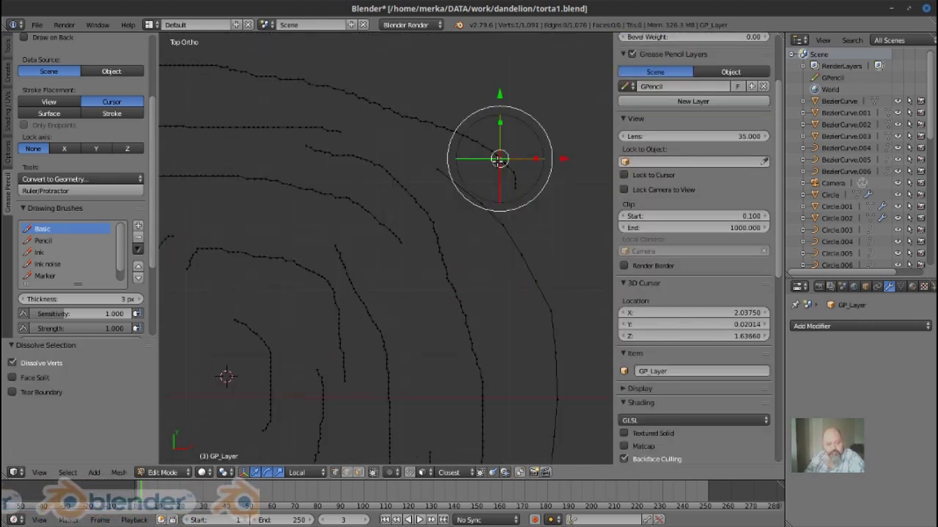
{"action": "key", "text": "l"}
{"action": "scroll", "scroll_direction": "down", "scroll_amount": 3}
{"action": "scroll", "scroll_direction": "up", "scroll_amount": 3}
{"action": "left_click", "coordinate": [68, 473]}
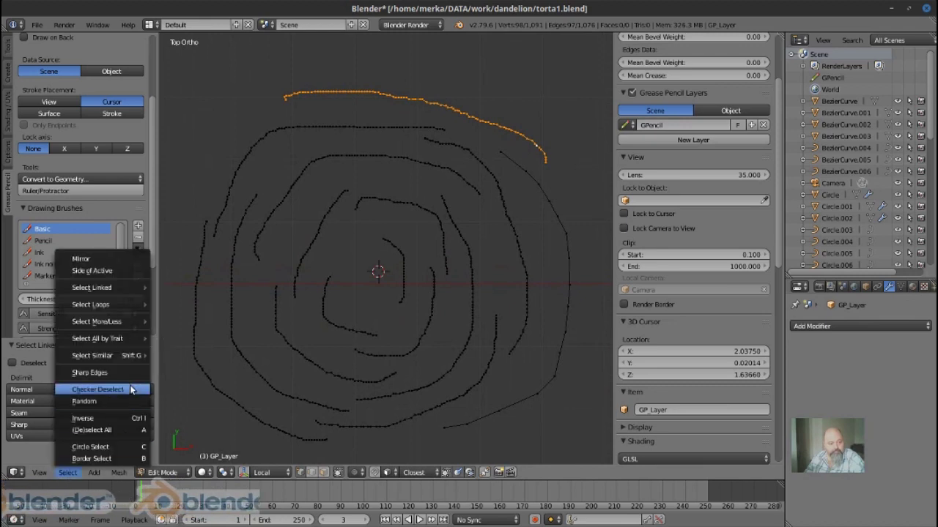
{"action": "left_click", "coordinate": [95, 389]}
{"action": "key", "text": "ctrl+x"}
Dissolve alternate vertices of the top stroke two more times
{"action": "key", "text": "l"}
{"action": "left_click", "coordinate": [67, 472]}
{"action": "left_click", "coordinate": [94, 389]}
{"action": "key", "text": "ctrl+x"}
{"action": "key", "text": "l"}
{"action": "left_click", "coordinate": [68, 472]}
{"action": "left_click", "coordinate": [95, 389]}
{"action": "key", "text": "ctrl+x"}
Orbit around the cake at an angle, then return to the top orthographic view of the spiral
{"action": "key", "text": "Tab"}
{"action": "scroll", "scroll_direction": "down", "scroll_amount": 3}
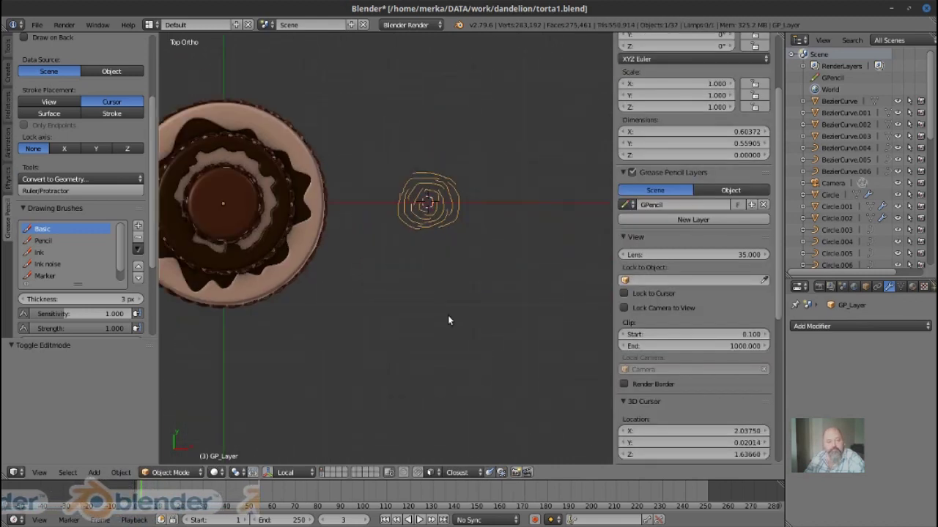
{"action": "left_click_drag", "start_coordinate": [448, 320], "coordinate": [443, 206]}
{"action": "scroll", "scroll_direction": "up", "scroll_amount": 3}
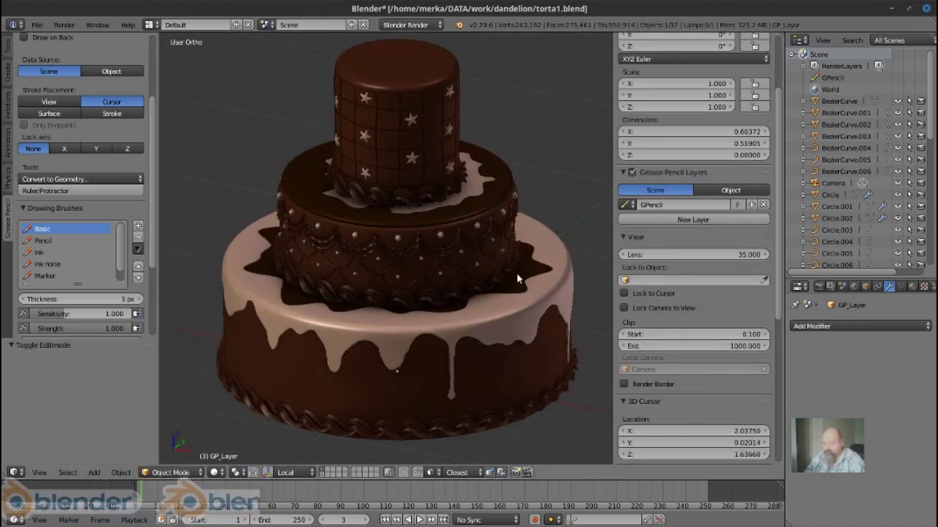
{"action": "key", "text": "KP_5"}
{"action": "scroll", "scroll_direction": "down", "scroll_amount": 3}
{"action": "left_click_drag", "start_coordinate": [516, 273], "coordinate": [516, 239]}
{"action": "key", "text": "KP_7"}
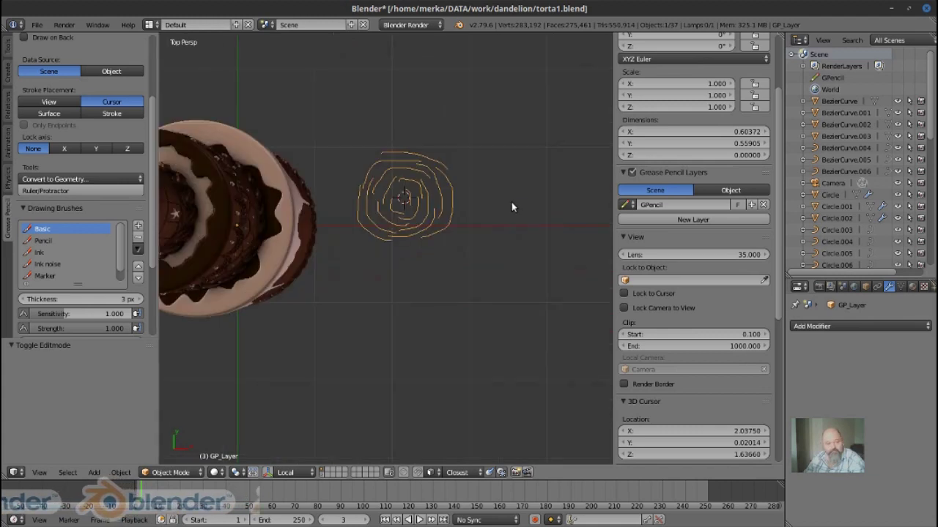
{"action": "scroll", "scroll_direction": "up", "scroll_amount": 3}
In edit mode, select the top spiral stroke and checker-deselect its alternate vertices
{"action": "key", "text": "Tab"}
{"action": "key", "text": "l"}
{"action": "scroll", "scroll_direction": "down", "scroll_amount": 3}
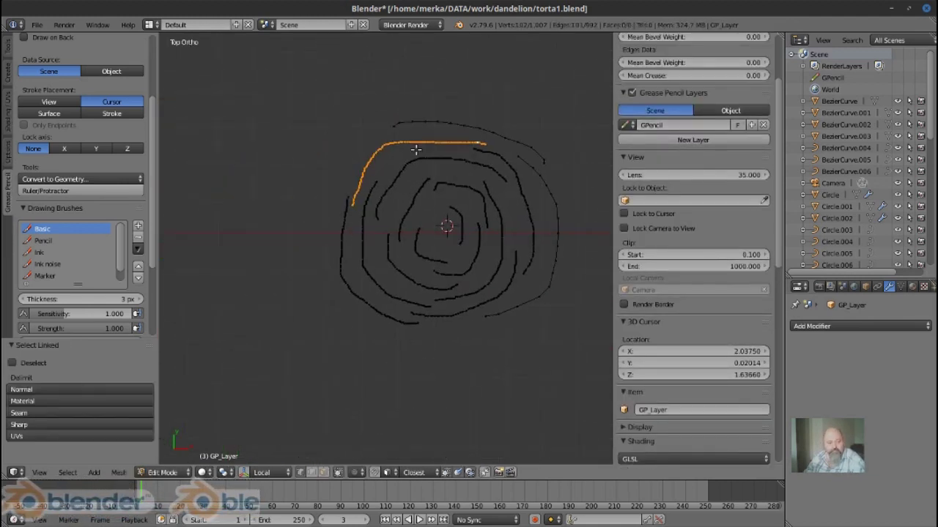
{"action": "scroll", "scroll_direction": "up", "scroll_amount": 3}
{"action": "left_click", "coordinate": [67, 473]}
{"action": "left_click", "coordinate": [84, 445]}
{"action": "scroll", "scroll_direction": "up", "scroll_amount": 3}
{"action": "key", "text": "a"}
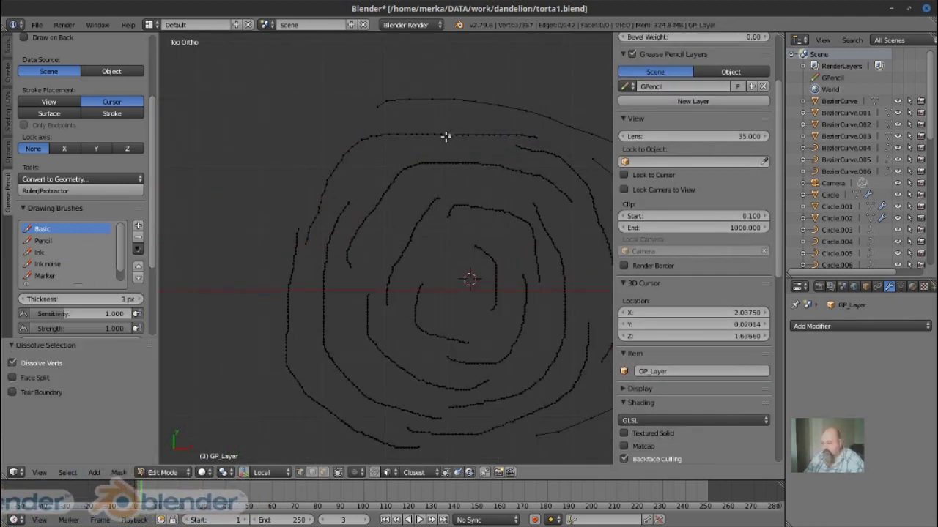
{"action": "key", "text": "l"}
Reapply Checker Deselect to the top stroke and nudge the selected points into place with G
{"action": "left_click_drag", "start_coordinate": [422, 151], "coordinate": [451, 161]}
{"action": "left_click", "coordinate": [68, 472]}
{"action": "left_click", "coordinate": [97, 389]}
{"action": "key", "text": "l"}
{"action": "left_click", "coordinate": [68, 472]}
{"action": "left_click", "coordinate": [105, 385]}
{"action": "scroll", "scroll_direction": "down", "scroll_amount": 3}
{"action": "key", "text": "g"}
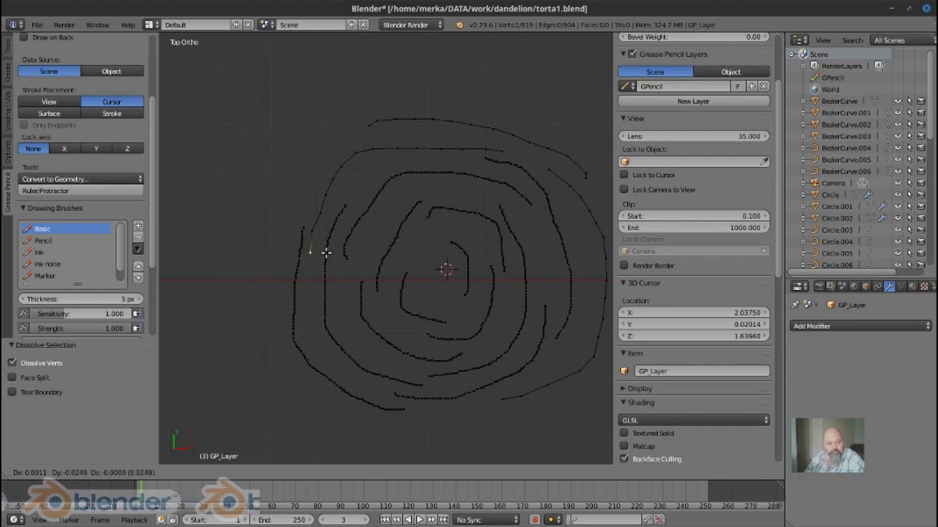
{"action": "left_click", "coordinate": [373, 242]}
Checker-deselect the left outer stroke and dissolve its alternate vertices
{"action": "scroll", "scroll_direction": "up", "scroll_amount": 3}
{"action": "scroll", "scroll_direction": "up", "scroll_amount": 3}
{"action": "key", "text": "l"}
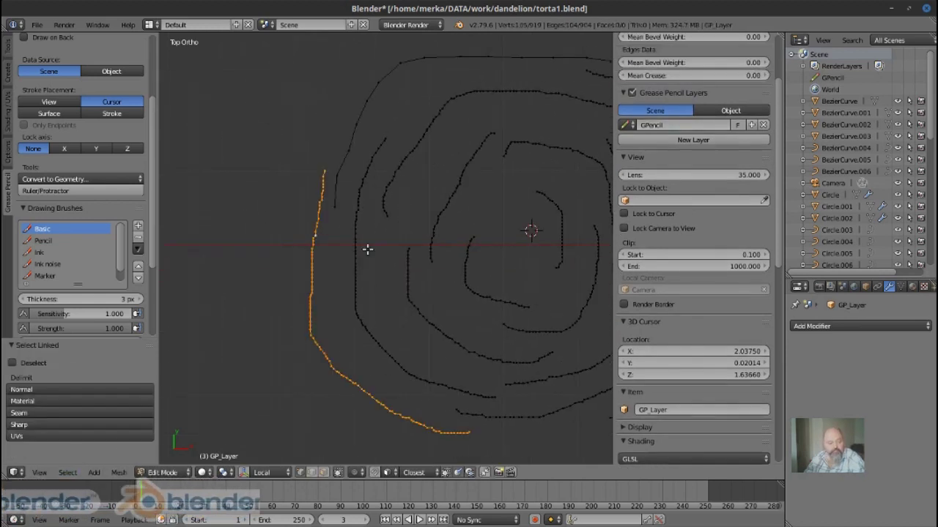
{"action": "left_click", "coordinate": [67, 472]}
{"action": "left_click", "coordinate": [108, 389]}
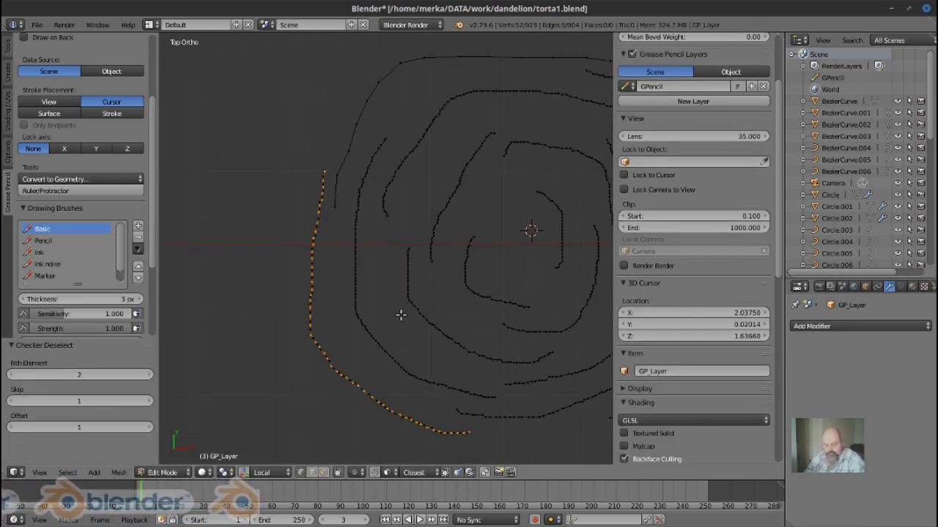
{"action": "key", "text": "ctrl+x"}
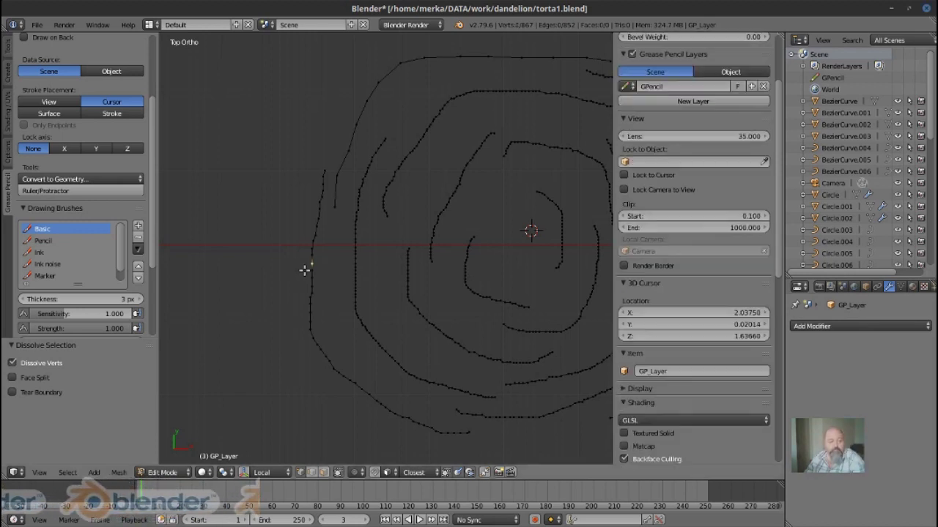
Reselect the left outer stroke and dissolve another set of alternate points
{"action": "key", "text": "l"}
{"action": "left_click", "coordinate": [68, 473]}
{"action": "left_click", "coordinate": [105, 389]}
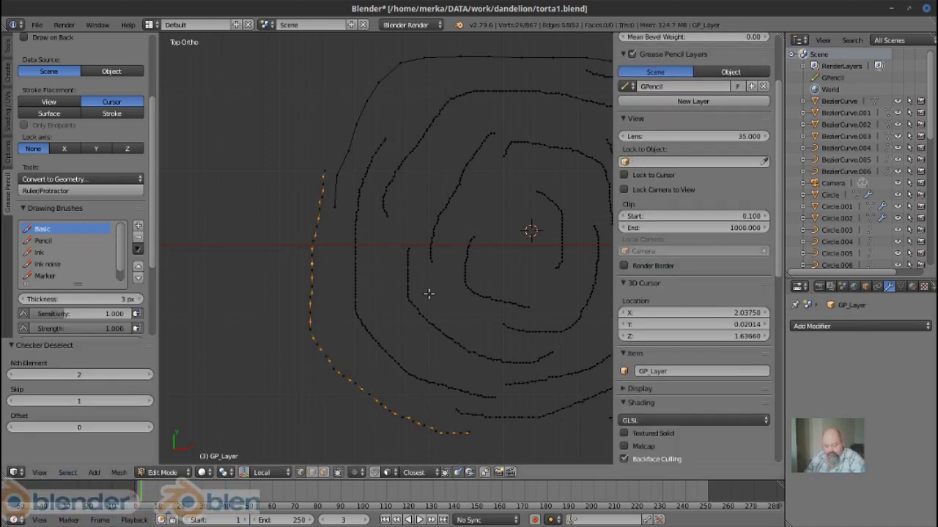
{"action": "key", "text": "a"}
{"action": "key", "text": "l"}
{"action": "scroll", "scroll_direction": "down", "scroll_amount": 3}
{"action": "left_click", "coordinate": [67, 473]}
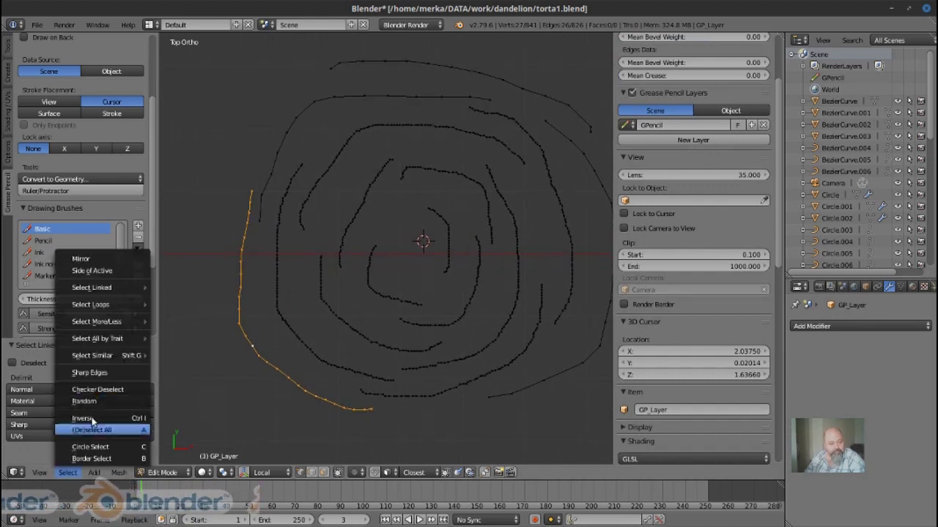
{"action": "left_click", "coordinate": [103, 389]}
{"action": "key", "text": "ctrl+x"}
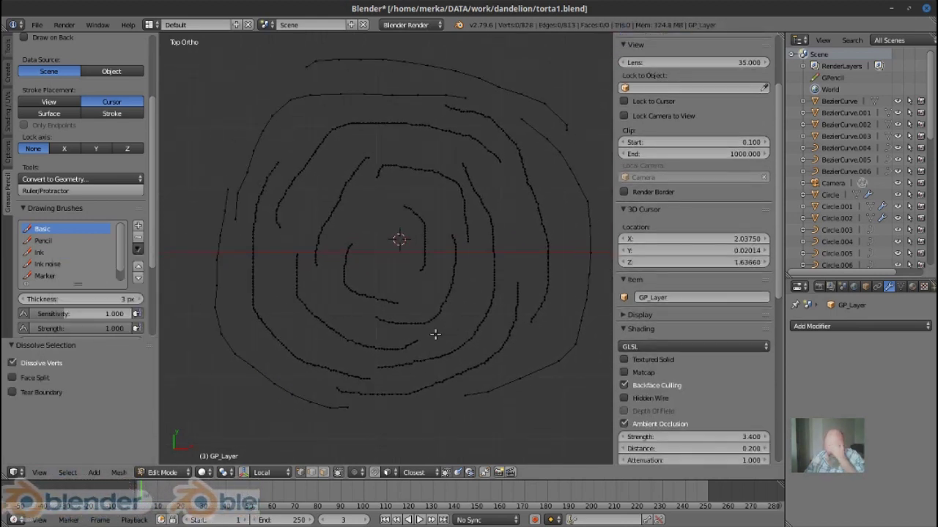
Thin the left outer stroke again with Checker Deselect and Dissolve, checking the result with undo and redo
{"action": "key", "text": "l"}
{"action": "scroll", "scroll_direction": "up", "scroll_amount": 3}
{"action": "key", "text": "a"}
{"action": "key", "text": "l"}
{"action": "left_click", "coordinate": [67, 473]}
{"action": "left_click", "coordinate": [106, 389]}
{"action": "key", "text": "ctrl+x"}
{"action": "key", "text": "ctrl+z"}
{"action": "key", "text": "ctrl+z"}
{"action": "key", "text": "ctrl+shift+z"}
{"action": "key", "text": "ctrl+shift+z"}
Dissolve alternate points on the left stroke once more and move a stray point with G
{"action": "scroll", "scroll_direction": "down", "scroll_amount": 3}
{"action": "key", "text": "ctrl+z"}
{"action": "key", "text": "ctrl+z"}
{"action": "left_click", "coordinate": [67, 472]}
{"action": "left_click", "coordinate": [102, 389]}
{"action": "key", "text": "ctrl+x"}
{"action": "scroll", "scroll_direction": "up", "scroll_amount": 3}
{"action": "key", "text": "g"}
{"action": "left_click", "coordinate": [278, 159]}
{"action": "scroll", "scroll_direction": "down", "scroll_amount": 3}
{"action": "scroll", "scroll_direction": "down", "scroll_amount": 3}
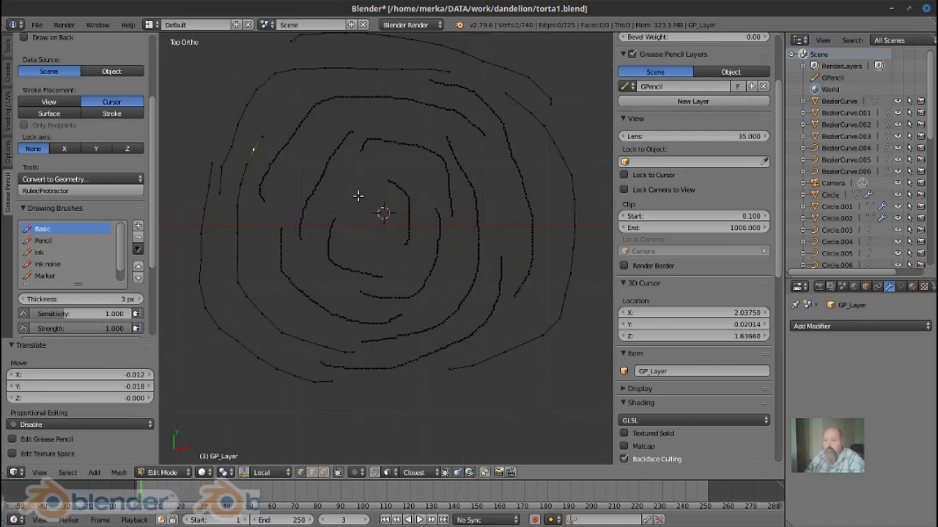
{"action": "scroll", "scroll_direction": "up", "scroll_amount": 3}
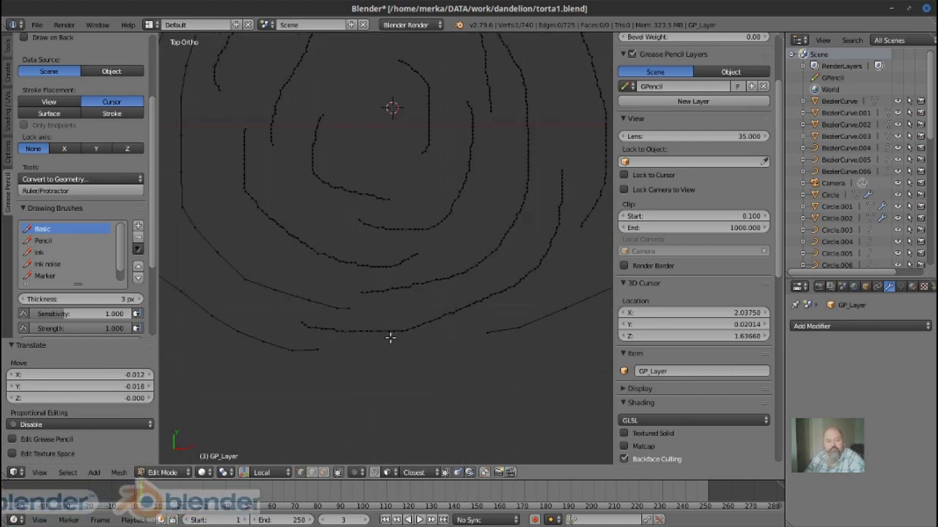
{"action": "scroll", "scroll_direction": "up", "scroll_amount": 3}
Dissolve every other vertex of the lower stroke
{"action": "key", "text": "l"}
{"action": "left_click", "coordinate": [67, 473]}
{"action": "left_click", "coordinate": [102, 401]}
{"action": "left_click", "coordinate": [68, 472]}
{"action": "scroll", "scroll_direction": "down", "scroll_amount": 3}
{"action": "key", "text": "ctrl+x"}
{"action": "scroll", "scroll_direction": "down", "scroll_amount": 3}
{"action": "scroll", "scroll_direction": "up", "scroll_amount": 3}
{"action": "scroll", "scroll_direction": "up", "scroll_amount": 3}
Thin two further strokes by checker-deselecting and dissolving their alternate points
{"action": "key", "text": "l"}
{"action": "left_click", "coordinate": [67, 472]}
{"action": "left_click", "coordinate": [102, 402]}
{"action": "key", "text": "ctrl+x"}
{"action": "key", "text": "l"}
{"action": "left_click", "coordinate": [67, 472]}
{"action": "left_click", "coordinate": [103, 399]}
{"action": "scroll", "scroll_direction": "down", "scroll_amount": 3}
{"action": "scroll", "scroll_direction": "up", "scroll_amount": 3}
{"action": "key", "text": "ctrl+x"}
{"action": "scroll", "scroll_direction": "down", "scroll_amount": 3}
{"action": "scroll", "scroll_direction": "up", "scroll_amount": 3}
Checker-deselect the right-hand stroke and move a point to smooth its curve
{"action": "key", "text": "l"}
{"action": "left_click", "coordinate": [67, 472]}
{"action": "left_click", "coordinate": [124, 394]}
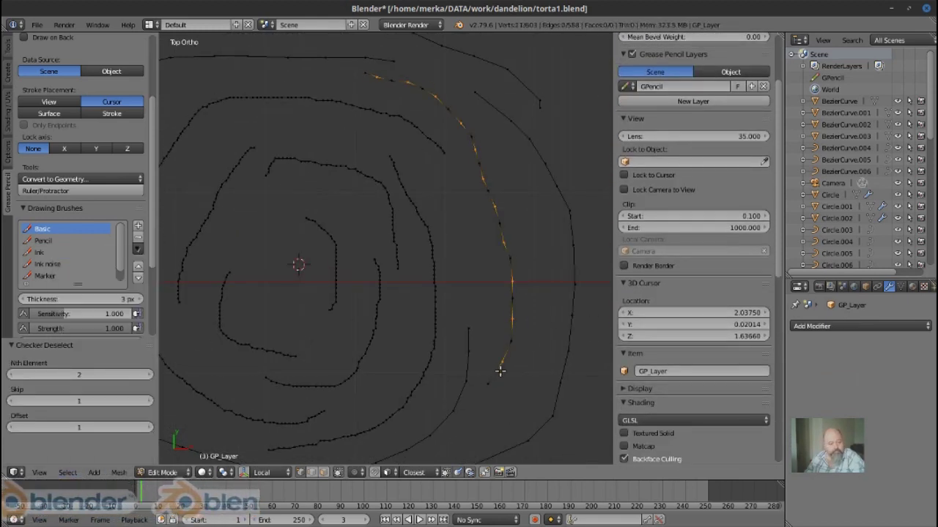
{"action": "scroll", "scroll_direction": "down", "scroll_amount": 3}
{"action": "scroll", "scroll_direction": "up", "scroll_amount": 3}
{"action": "key", "text": "g"}
{"action": "left_click", "coordinate": [491, 386]}
{"action": "key", "text": "g"}
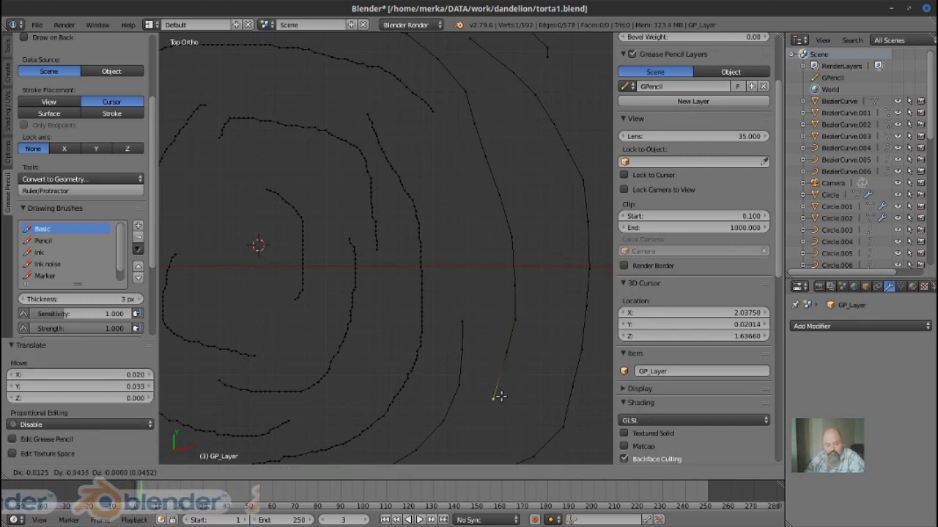
{"action": "scroll", "scroll_direction": "down", "scroll_amount": 3}
{"action": "key", "text": "a"}
{"action": "key", "text": "a"}
{"action": "scroll", "scroll_direction": "up", "scroll_amount": 3}
Dissolve alternate vertices of the upper stroke after redoing the checker selection
{"action": "key", "text": "l"}
{"action": "left_click", "coordinate": [68, 473]}
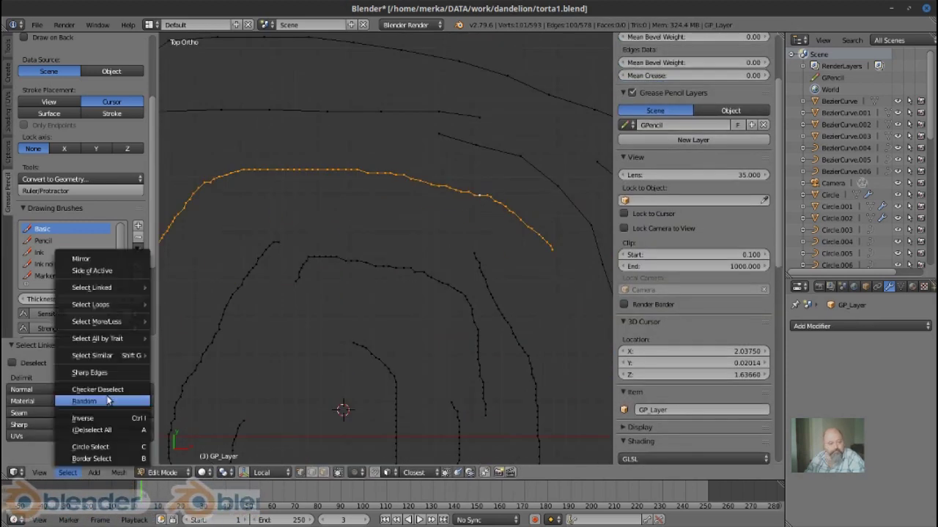
{"action": "left_click", "coordinate": [107, 400]}
{"action": "key", "text": "ctrl+z"}
{"action": "left_click", "coordinate": [68, 472]}
{"action": "left_click", "coordinate": [97, 389]}
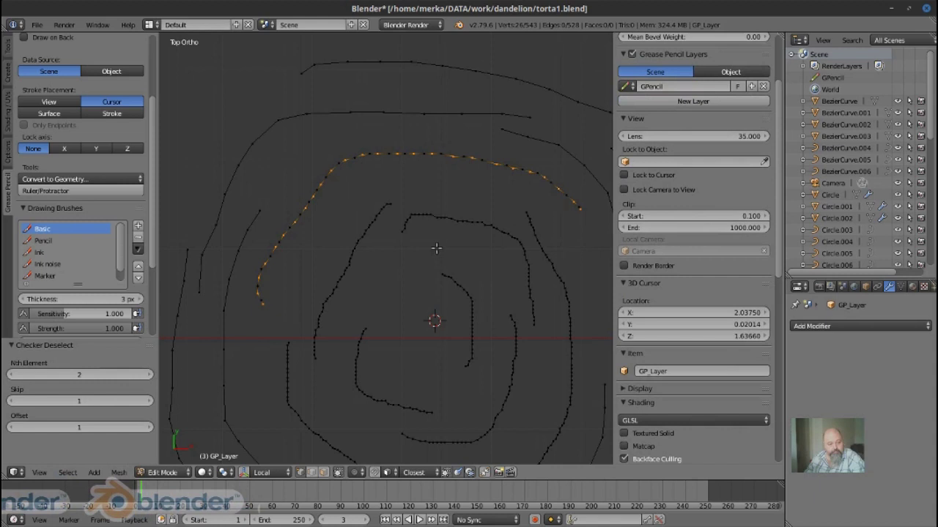
{"action": "key", "text": "a"}
{"action": "key", "text": "l"}
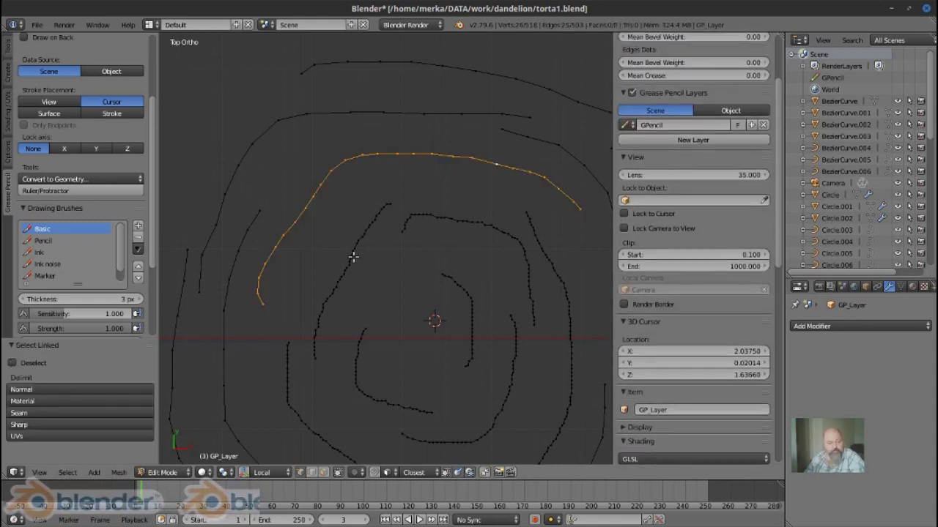
{"action": "left_click", "coordinate": [67, 472]}
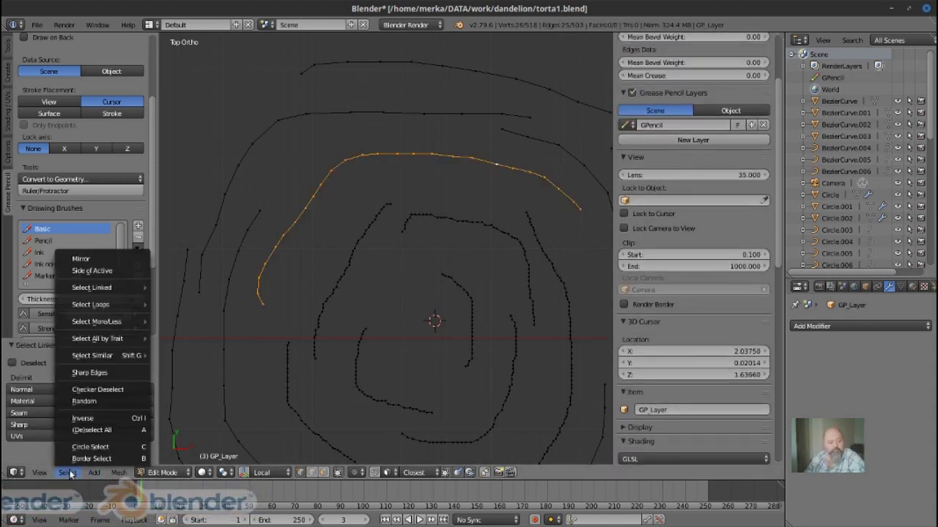
{"action": "left_click", "coordinate": [98, 389]}
{"action": "key", "text": "ctrl+x"}
{"action": "scroll", "scroll_direction": "down", "scroll_amount": 3}
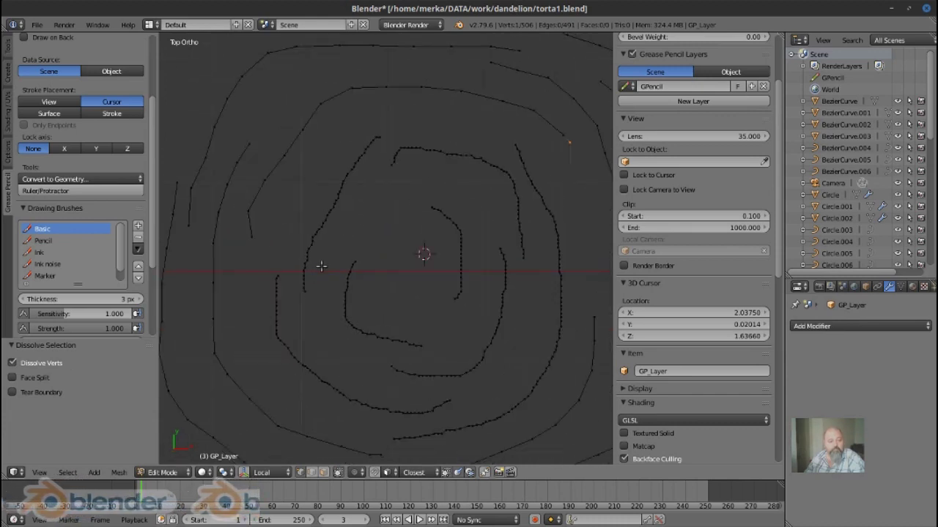
Dissolve every other point of the left stroke, reapplying Checker Deselect once
{"action": "key", "text": "l"}
{"action": "left_click", "coordinate": [67, 472]}
{"action": "left_click", "coordinate": [97, 389]}
{"action": "key", "text": "ctrl+z"}
{"action": "left_click", "coordinate": [67, 472]}
{"action": "left_click", "coordinate": [98, 389]}
{"action": "key", "text": "ctrl+x"}
Checker-deselect the next stroke, then select the outer stroke
{"action": "key", "text": "l"}
{"action": "left_click", "coordinate": [68, 472]}
{"action": "left_click", "coordinate": [97, 389]}
{"action": "scroll", "scroll_direction": "down", "scroll_amount": 3}
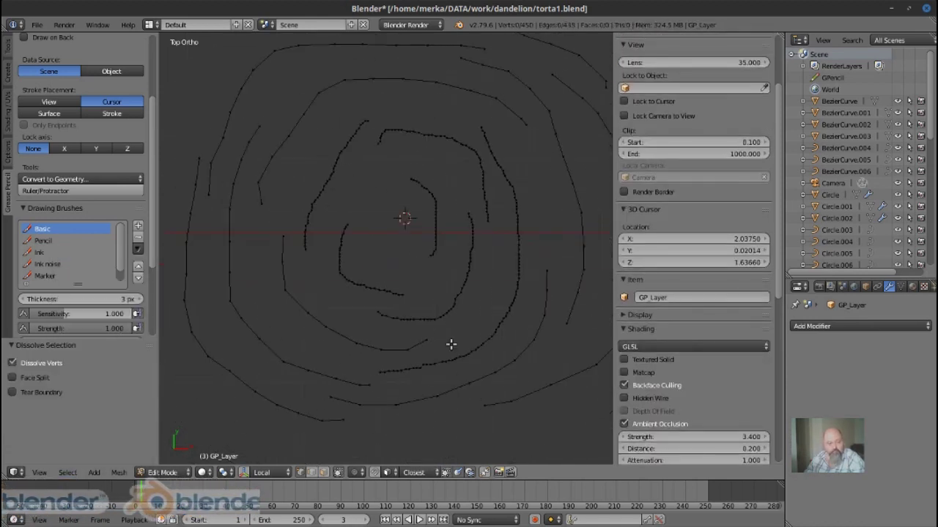
{"action": "key", "text": "l"}
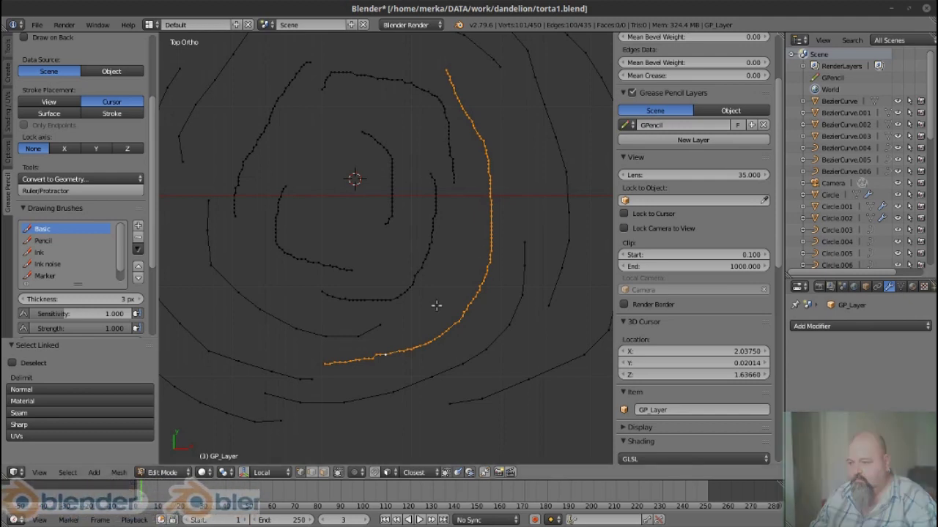
Apply Checker Deselect to the outer stroke, retrying after two undos
{"action": "left_click", "coordinate": [67, 473]}
{"action": "left_click", "coordinate": [95, 389]}
{"action": "key", "text": "ctrl+z"}
{"action": "left_click", "coordinate": [68, 472]}
{"action": "left_click", "coordinate": [115, 392]}
{"action": "key", "text": "ctrl+z"}
{"action": "left_click", "coordinate": [67, 472]}
{"action": "left_click", "coordinate": [103, 390]}
Select the whole inner curve with L and checker-deselect every other point
{"action": "key", "text": "a"}
{"action": "scroll", "scroll_direction": "down", "scroll_amount": 3}
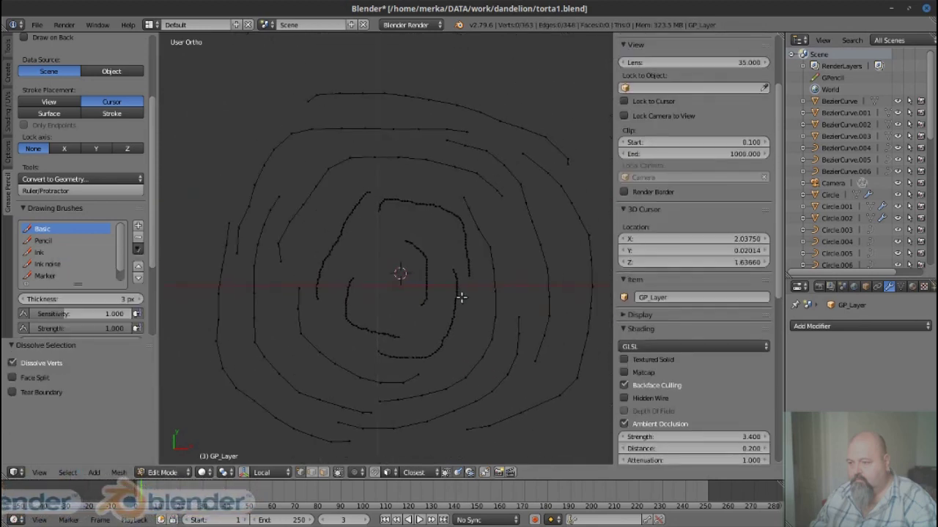
{"action": "key", "text": "l"}
{"action": "left_click", "coordinate": [57, 472]}
{"action": "scroll", "scroll_direction": "up", "scroll_amount": 3}
{"action": "key", "text": "a"}
{"action": "key", "text": "l"}
{"action": "left_click", "coordinate": [67, 472]}
{"action": "left_click", "coordinate": [95, 389]}
{"action": "key", "text": "a"}
{"action": "key", "text": "l"}
{"action": "left_click", "coordinate": [68, 472]}
{"action": "left_click", "coordinate": [95, 389]}
Repeat Checker Deselect on the next several inner spiral strokes
{"action": "scroll", "scroll_direction": "up", "scroll_amount": 3}
{"action": "scroll", "scroll_direction": "up", "scroll_amount": 3}
{"action": "key", "text": "l"}
{"action": "left_click", "coordinate": [68, 472]}
{"action": "left_click", "coordinate": [98, 390]}
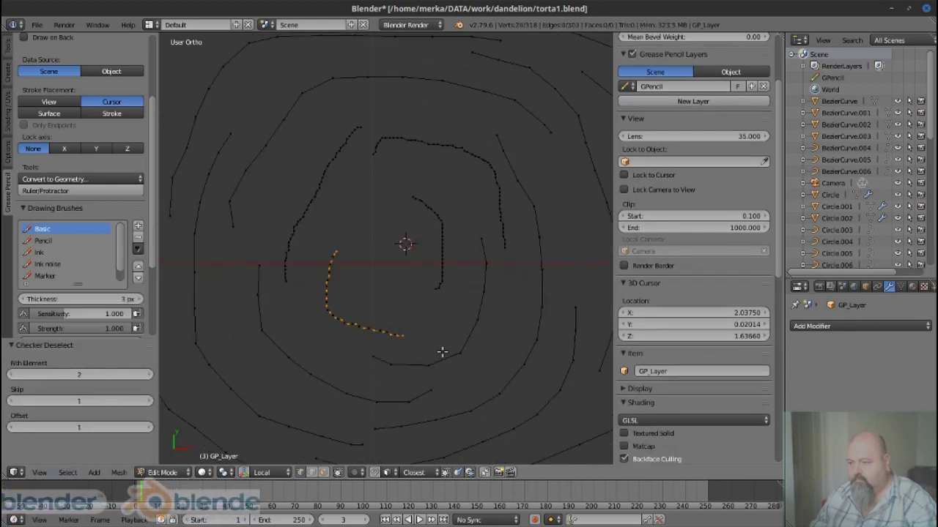
{"action": "key", "text": "l"}
{"action": "left_click", "coordinate": [67, 472]}
{"action": "left_click", "coordinate": [98, 391]}
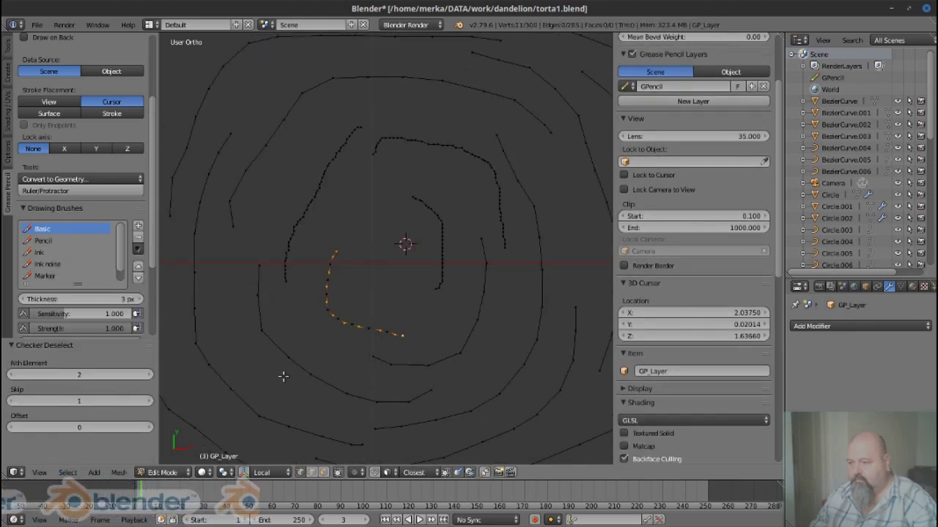
{"action": "key", "text": "l"}
{"action": "left_click", "coordinate": [68, 472]}
{"action": "left_click", "coordinate": [99, 390]}
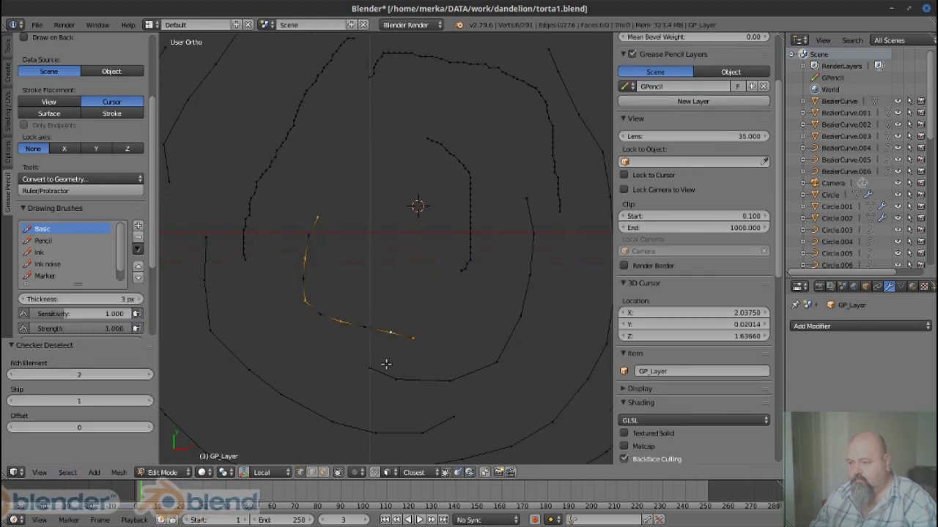
Checker-deselect alternate points on the innermost curves
{"action": "scroll", "scroll_direction": "up", "scroll_amount": 3}
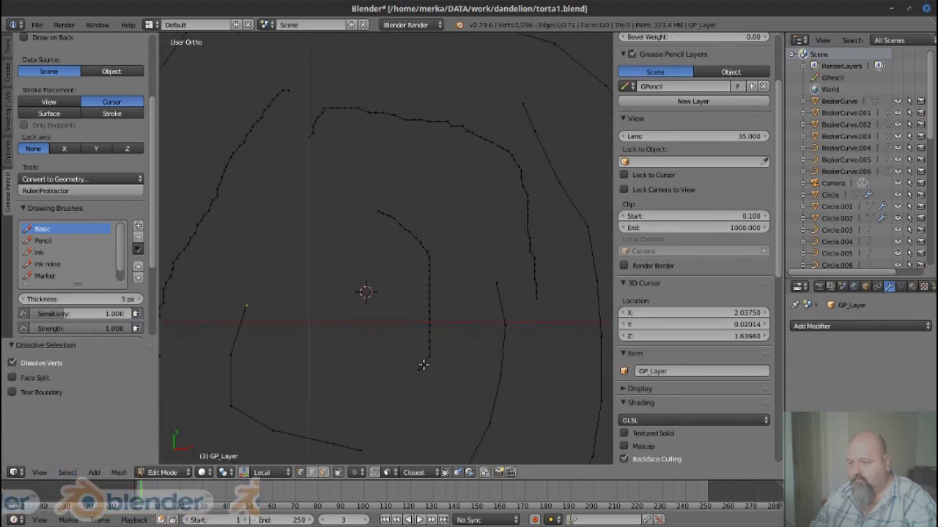
{"action": "key", "text": "l"}
{"action": "left_click", "coordinate": [67, 472]}
{"action": "left_click", "coordinate": [111, 394]}
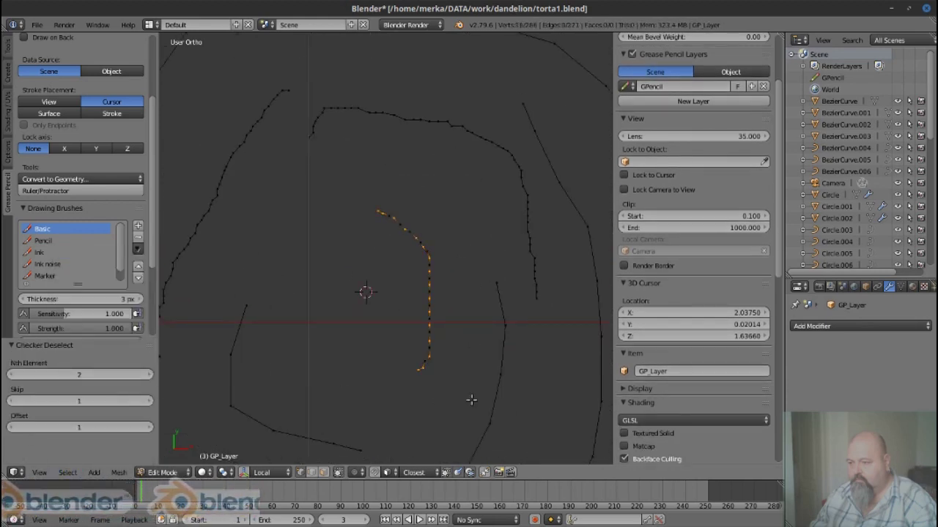
{"action": "key", "text": "l"}
{"action": "left_click", "coordinate": [67, 472]}
{"action": "left_click", "coordinate": [98, 390]}
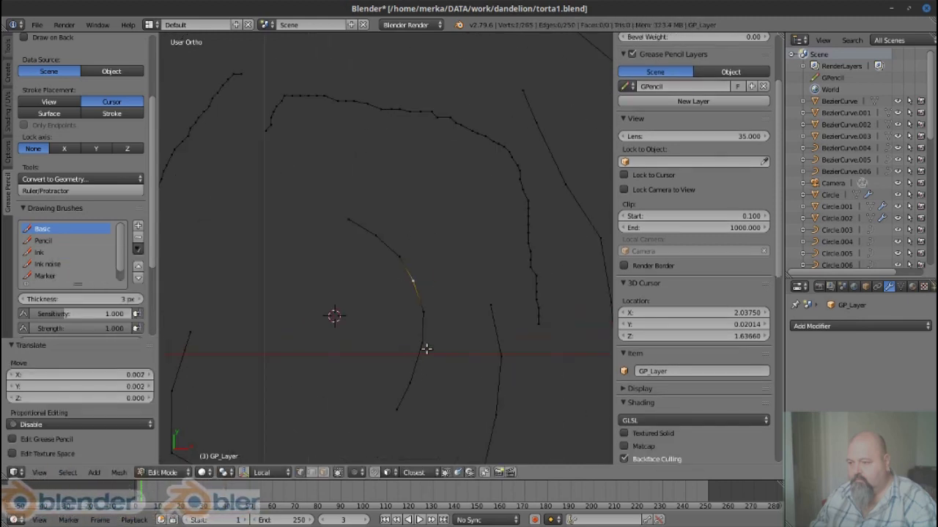
Merge one inner-curve edge's two vertices At Center in edge select mode
{"action": "key", "text": "ctrl+Tab"}
{"action": "right_click", "coordinate": [413, 377]}
{"action": "key", "text": "w"}
{"action": "key", "text": "Escape"}
{"action": "key", "text": "alt+m"}
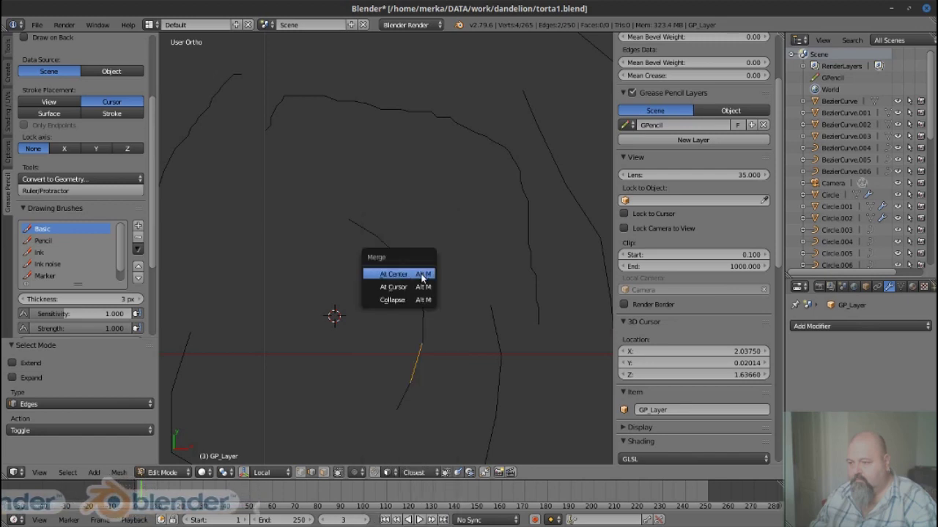
{"action": "left_click", "coordinate": [423, 274]}
Thin further curves by checker-deselecting and dissolving alternate points
{"action": "scroll", "scroll_direction": "up", "scroll_amount": 3}
{"action": "key", "text": "l"}
{"action": "left_click", "coordinate": [68, 473]}
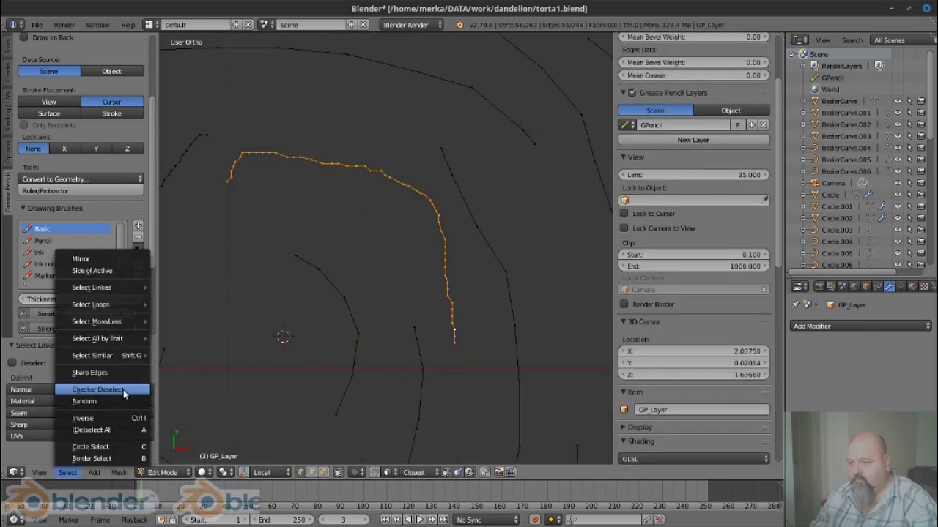
{"action": "left_click", "coordinate": [125, 394]}
{"action": "key", "text": "l"}
{"action": "left_click", "coordinate": [67, 472]}
{"action": "left_click", "coordinate": [97, 390]}
{"action": "key", "text": "ctrl+x"}
{"action": "key", "text": "l"}
{"action": "left_click", "coordinate": [67, 473]}
{"action": "left_click", "coordinate": [98, 389]}
{"action": "key", "text": "ctrl+x"}
Nudge one curve vertex into place, then checker-deselect the next curve
{"action": "scroll", "scroll_direction": "down", "scroll_amount": 3}
{"action": "scroll", "scroll_direction": "up", "scroll_amount": 3}
{"action": "left_click_drag", "start_coordinate": [414, 215], "coordinate": [421, 217]}
{"action": "scroll", "scroll_direction": "down", "scroll_amount": 3}
{"action": "key", "text": "l"}
{"action": "scroll", "scroll_direction": "down", "scroll_amount": 3}
{"action": "left_click", "coordinate": [67, 472]}
{"action": "left_click", "coordinate": [98, 390]}
Checker-deselect the last curves, bringing the outline to 173 vertices
{"action": "key", "text": "l"}
{"action": "left_click", "coordinate": [68, 473]}
{"action": "left_click", "coordinate": [97, 389]}
{"action": "key", "text": "l"}
{"action": "left_click", "coordinate": [68, 472]}
{"action": "left_click", "coordinate": [98, 389]}
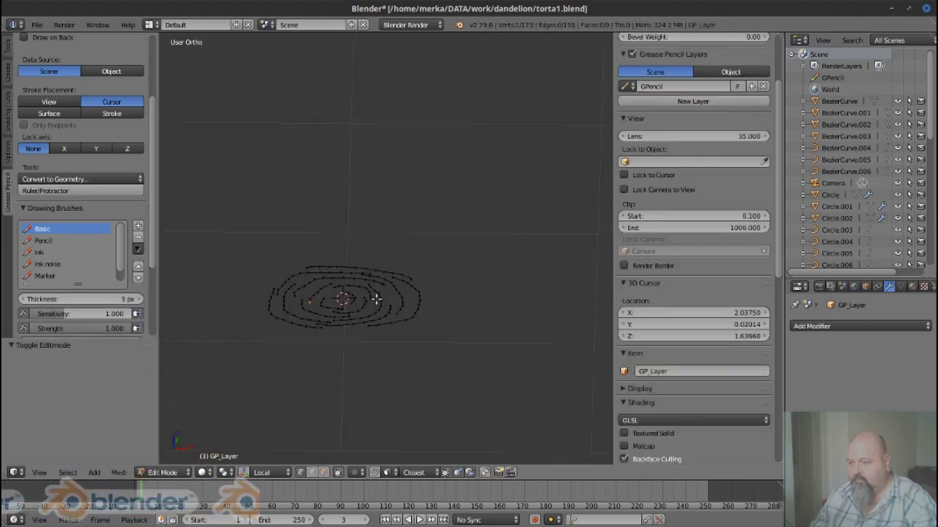
Extrude the spiral outline down along Z, shrink the bottom ring, and smooth the vertices
{"action": "key", "text": "e"}
{"action": "key", "text": "z"}
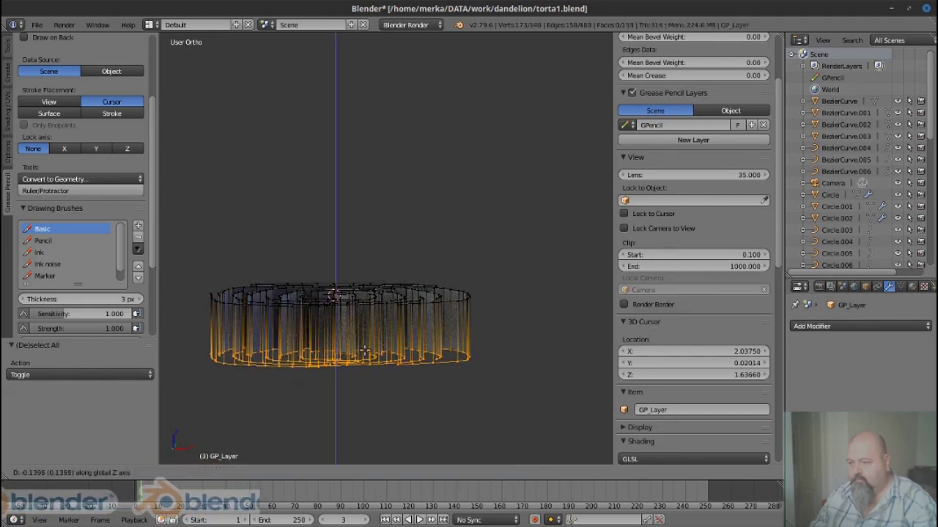
{"action": "left_click", "coordinate": [364, 352]}
{"action": "key", "text": "s"}
{"action": "left_click", "coordinate": [351, 355]}
{"action": "left_click_drag", "start_coordinate": [352, 356], "coordinate": [376, 329]}
{"action": "key", "text": "w"}
{"action": "left_click", "coordinate": [367, 354]}
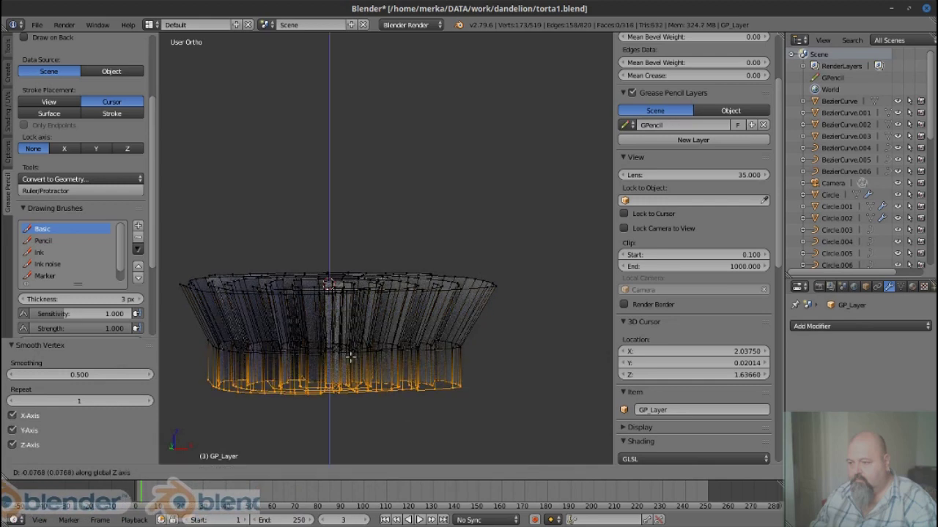
Show petal back faces and add a Catmull-Clark Subdivision Surface modifier
{"action": "key", "text": "Tab"}
{"action": "left_click_drag", "start_coordinate": [440, 370], "coordinate": [422, 304]}
{"action": "scroll", "scroll_direction": "down", "scroll_amount": 3}
{"action": "left_click", "coordinate": [624, 314]}
{"action": "left_click_drag", "start_coordinate": [527, 315], "coordinate": [474, 342]}
{"action": "left_click", "coordinate": [874, 326]}
{"action": "left_click", "coordinate": [696, 289]}
Select the top ring of vertices in front wireframe view
{"action": "key", "text": "Tab"}
{"action": "left_click_drag", "start_coordinate": [434, 299], "coordinate": [502, 330]}
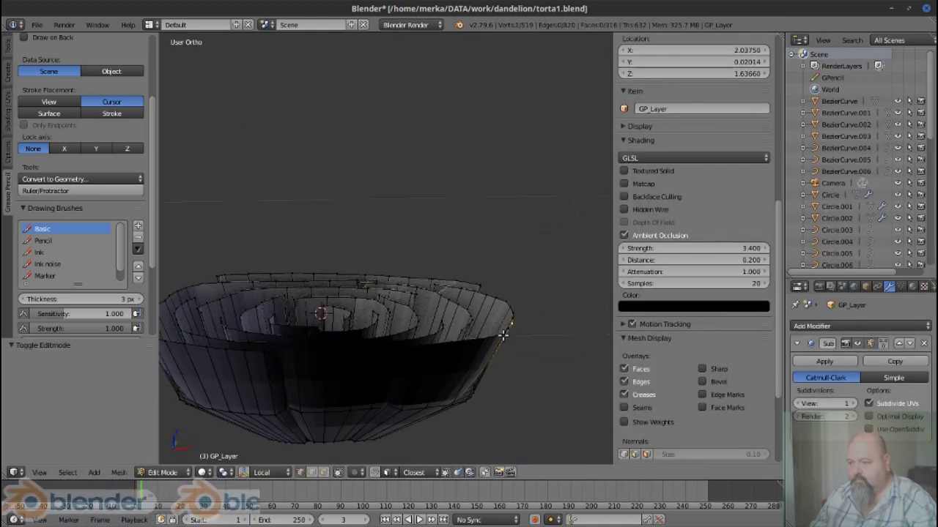
{"action": "key", "text": "KP_1"}
{"action": "key", "text": "z"}
{"action": "left_click_drag", "start_coordinate": [482, 311], "coordinate": [482, 312]}
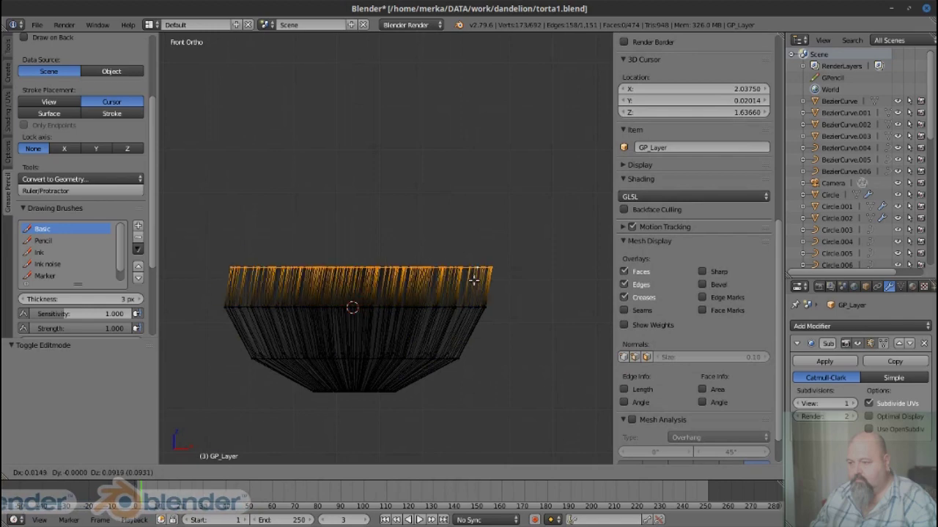
{"action": "left_click_drag", "start_coordinate": [482, 312], "coordinate": [501, 322]}
Extrude the top ring and scale it outward by 1.107, then view it solid-shaded
{"action": "key", "text": "e"}
{"action": "key", "text": "s"}
{"action": "left_click", "coordinate": [517, 328]}
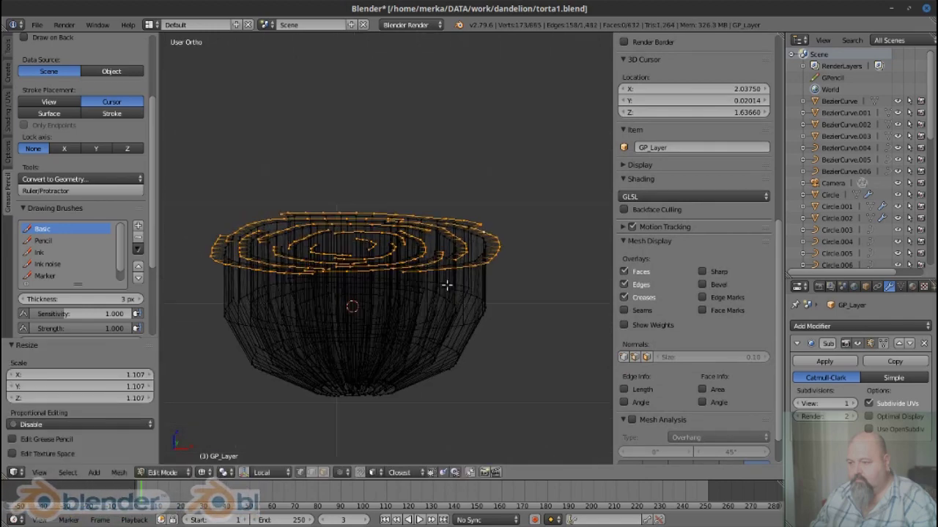
{"action": "key", "text": "Tab"}
{"action": "key", "text": "z"}
{"action": "key", "text": "Tab"}
{"action": "left_click_drag", "start_coordinate": [445, 293], "coordinate": [486, 340]}
Finish the scale, then select the lower strands in front wireframe view and move them vertically
{"action": "left_click", "coordinate": [402, 329]}
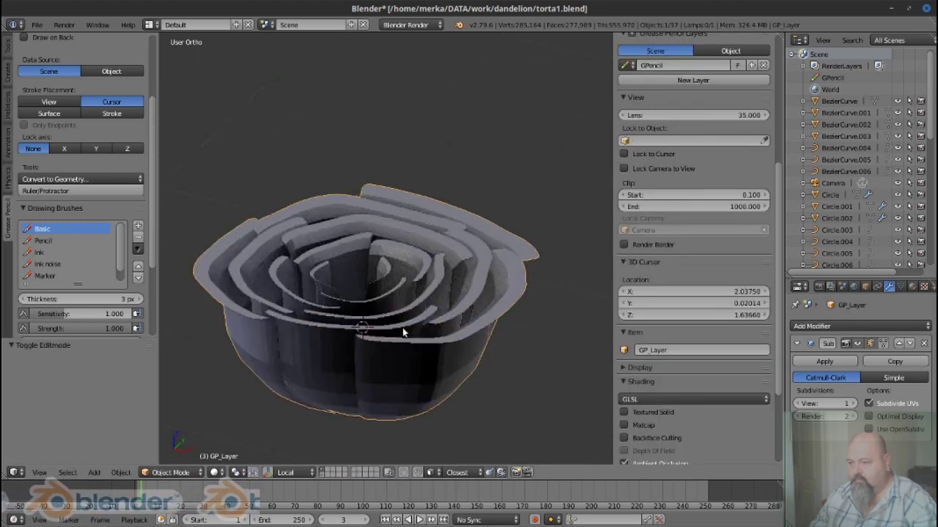
{"action": "key", "text": "KP_1"}
{"action": "scroll", "scroll_direction": "up", "scroll_amount": 3}
{"action": "scroll", "scroll_direction": "down", "scroll_amount": 3}
{"action": "key", "text": "z"}
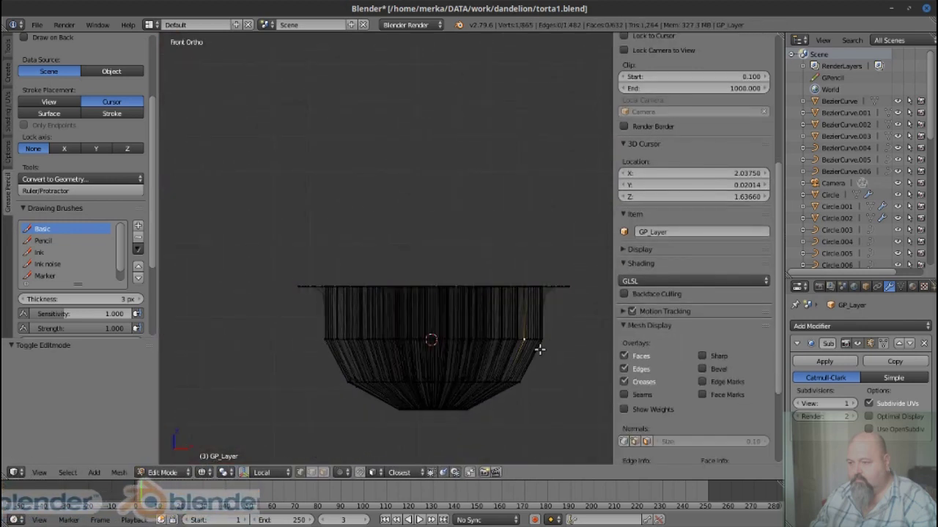
{"action": "key", "text": "a"}
{"action": "key", "text": "ctrl+i"}
{"action": "key", "text": "g"}
{"action": "key", "text": "z"}
{"action": "key", "text": "z"}
Isolate one linked petal with Shift+H and move a vertex on its edge
{"action": "left_click_drag", "start_coordinate": [457, 314], "coordinate": [223, 253]}
{"action": "scroll", "scroll_direction": "up", "scroll_amount": 3}
{"action": "key", "text": "l"}
{"action": "key", "text": "shift+h"}
{"action": "key", "text": "a"}
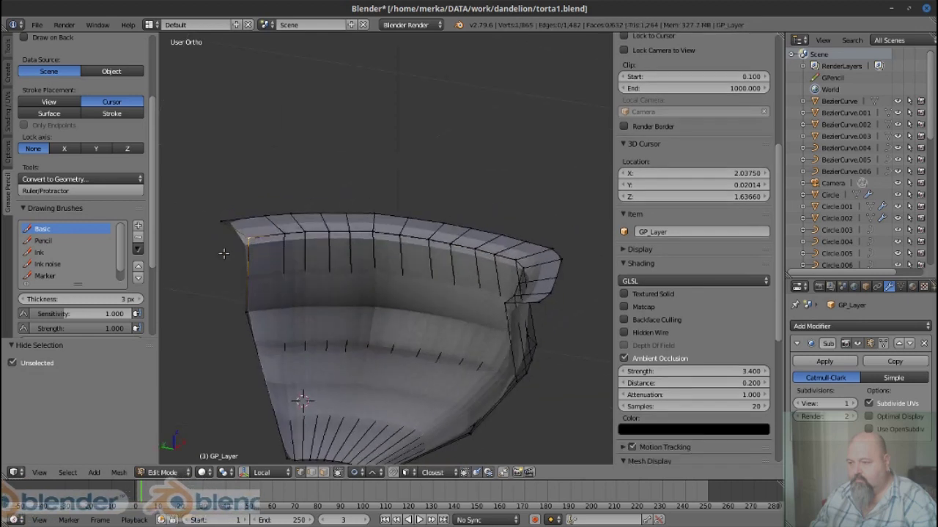
{"action": "left_click", "coordinate": [264, 292]}
{"action": "key", "text": "g"}
{"action": "left_click", "coordinate": [242, 344]}
Pull another petal vertex outward to curve the petal, then re-isolate the petal
{"action": "left_click_drag", "start_coordinate": [242, 344], "coordinate": [385, 311]}
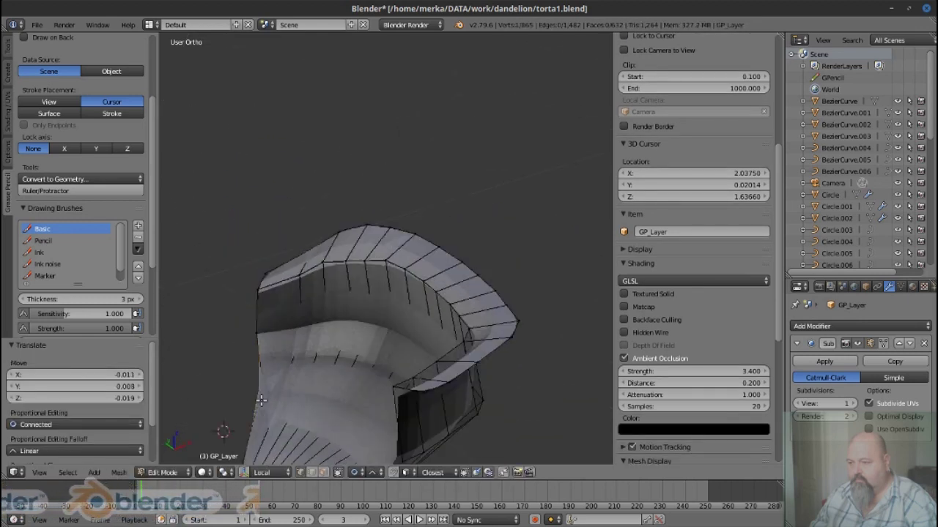
{"action": "left_click", "coordinate": [365, 212]}
{"action": "key", "text": "g"}
{"action": "left_click_drag", "start_coordinate": [364, 212], "coordinate": [513, 147]}
{"action": "key", "text": "alt+h"}
{"action": "key", "text": "h"}
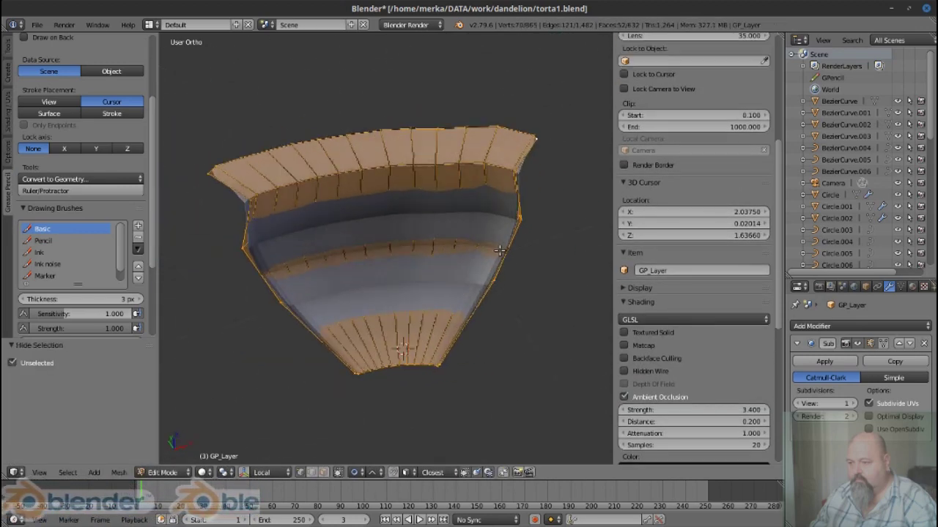
{"action": "scroll", "scroll_direction": "up", "scroll_amount": 3}
In edge selection mode, bend the petal rim with soft proportional moves
{"action": "key", "text": "ctrl+Tab"}
{"action": "left_click", "coordinate": [513, 122]}
{"action": "left_click_drag", "start_coordinate": [548, 83], "coordinate": [548, 93]}
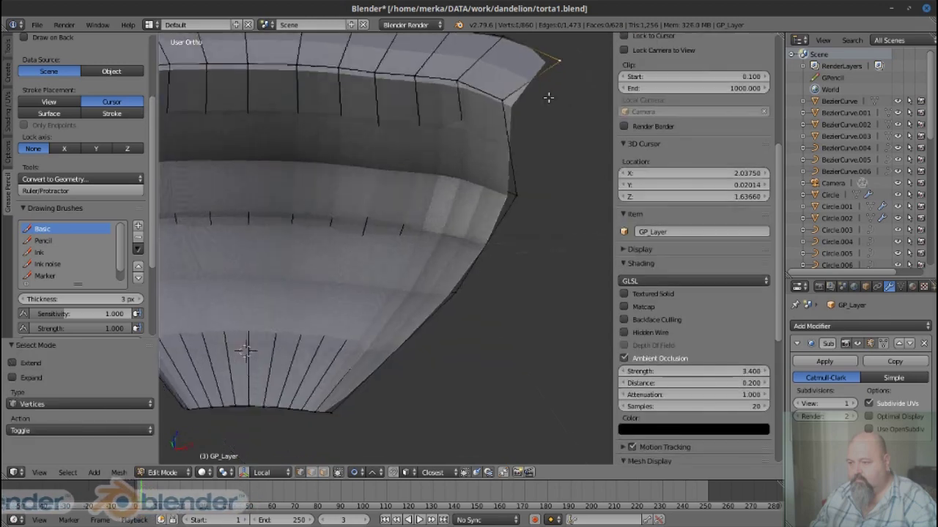
{"action": "key", "text": "g"}
{"action": "left_click", "coordinate": [516, 284]}
{"action": "left_click_drag", "start_coordinate": [388, 359], "coordinate": [469, 261]}
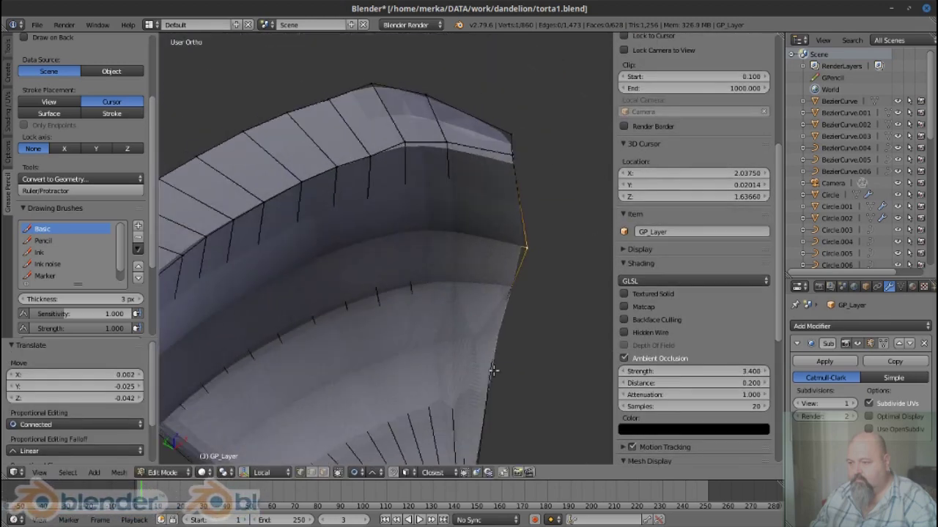
{"action": "key", "text": "z"}
{"action": "left_click", "coordinate": [515, 302]}
{"action": "left_click_drag", "start_coordinate": [516, 302], "coordinate": [251, 210]}
Nudge a side vertex and a top face of the petal with soft falloff
{"action": "right_click", "coordinate": [257, 223]}
{"action": "key", "text": "ctrl+Tab"}
{"action": "left_click", "coordinate": [262, 239]}
{"action": "right_click", "coordinate": [248, 221]}
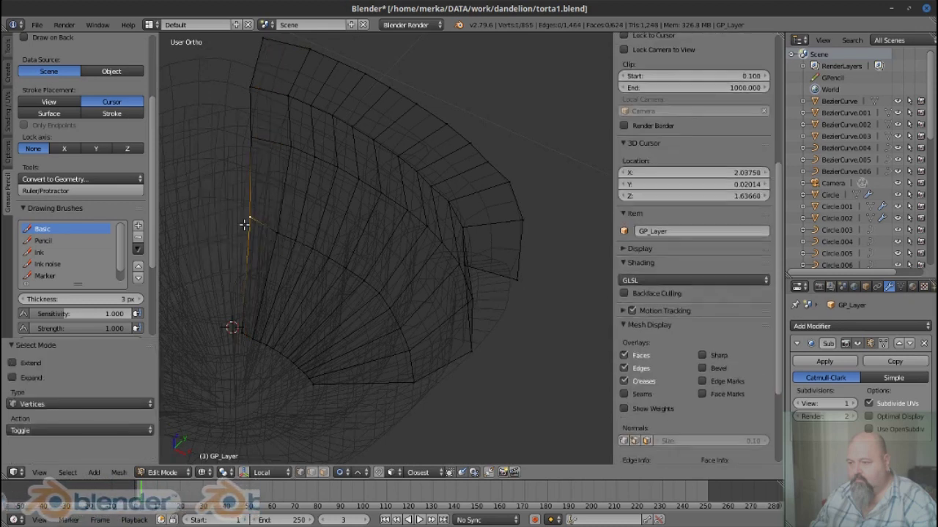
{"action": "left_click", "coordinate": [236, 242]}
{"action": "left_click_drag", "start_coordinate": [235, 242], "coordinate": [396, 74]}
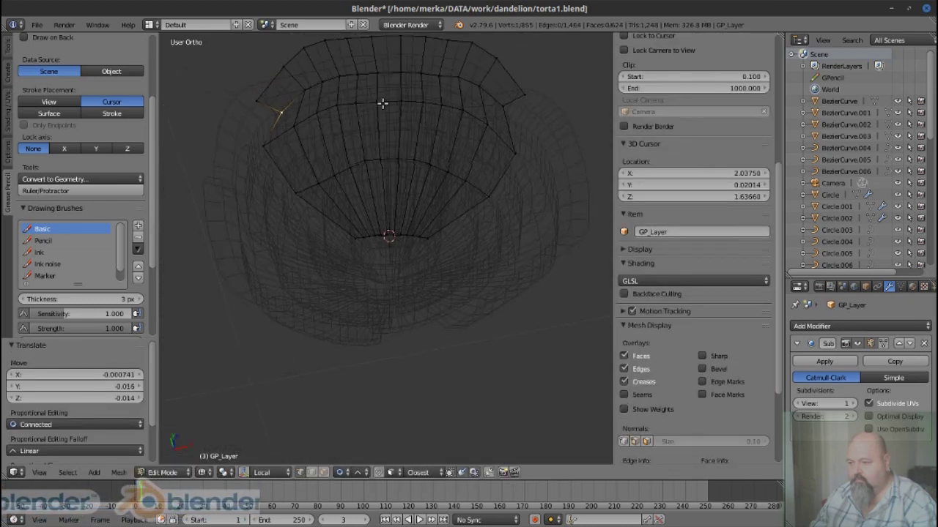
{"action": "right_click", "coordinate": [396, 74]}
{"action": "key", "text": "g"}
{"action": "left_click", "coordinate": [392, 80]}
{"action": "left_click_drag", "start_coordinate": [392, 80], "coordinate": [355, 183]}
Reveal the whole rose, then select and isolate the outer petal
{"action": "key", "text": "z"}
{"action": "key", "text": "alt+h"}
{"action": "key", "text": "Tab"}
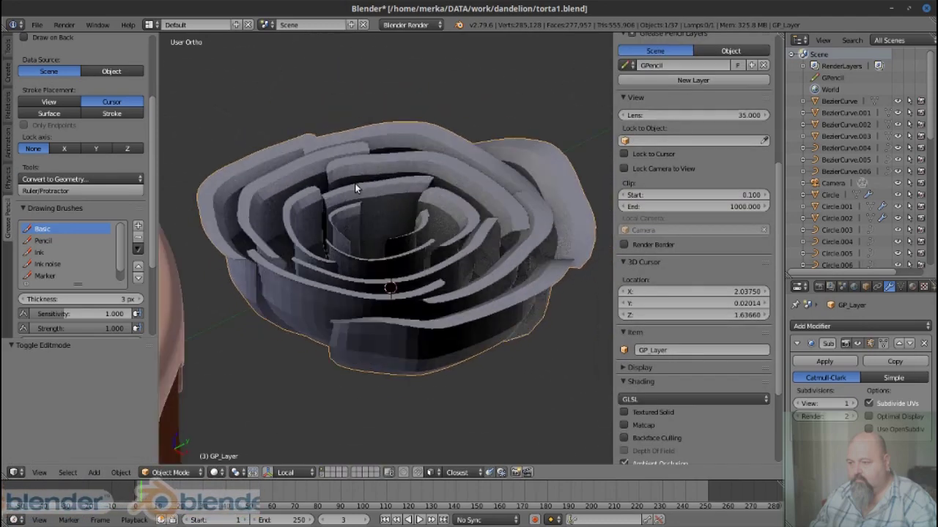
{"action": "key", "text": "Tab"}
{"action": "key", "text": "a"}
{"action": "key", "text": "l"}
{"action": "key", "text": "a"}
{"action": "key", "text": "l"}
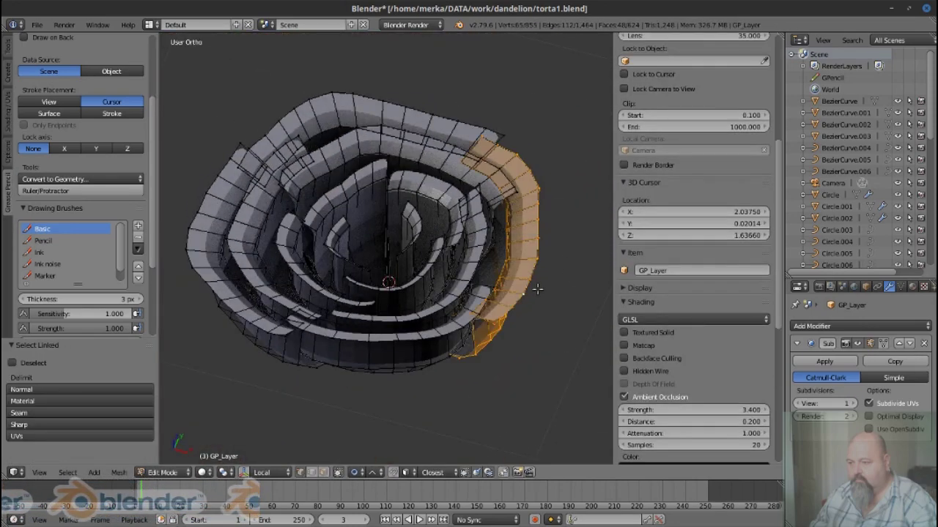
{"action": "key", "text": "shift+h"}
Pull several outer-petal vertices with soft falloff to curve its edge and rim
{"action": "left_click_drag", "start_coordinate": [509, 266], "coordinate": [289, 197]}
{"action": "scroll", "scroll_direction": "up", "scroll_amount": 3}
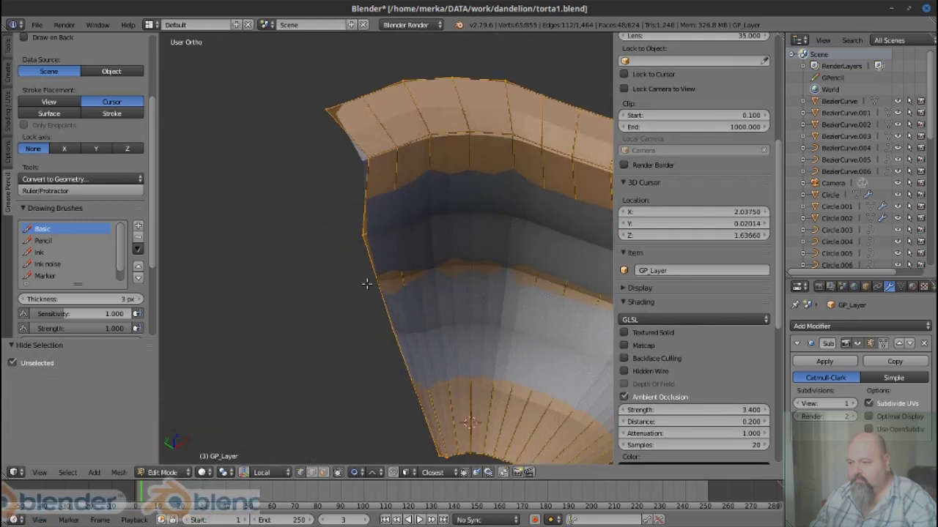
{"action": "scroll", "scroll_direction": "up", "scroll_amount": 3}
{"action": "key", "text": "z"}
{"action": "key", "text": "a"}
{"action": "left_click_drag", "start_coordinate": [393, 216], "coordinate": [377, 297]}
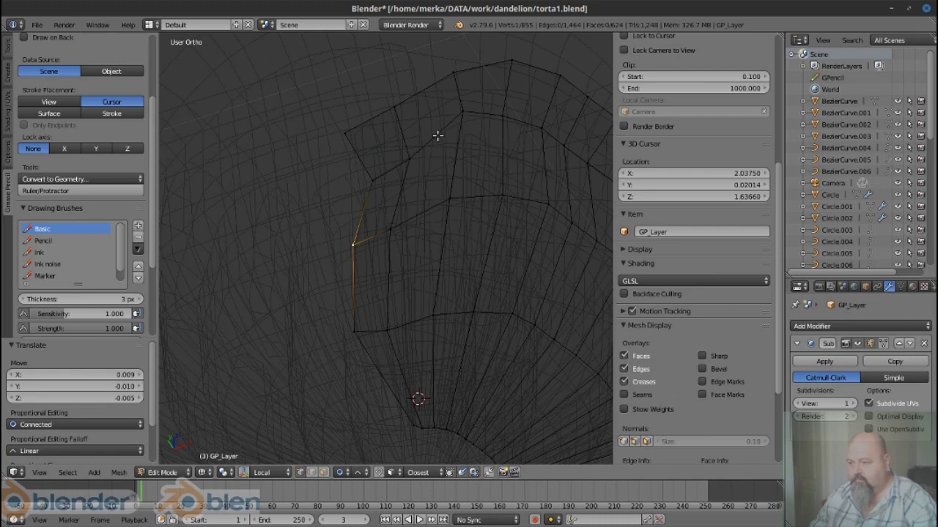
{"action": "left_click_drag", "start_coordinate": [345, 137], "coordinate": [346, 140]}
{"action": "left_click_drag", "start_coordinate": [347, 141], "coordinate": [430, 100]}
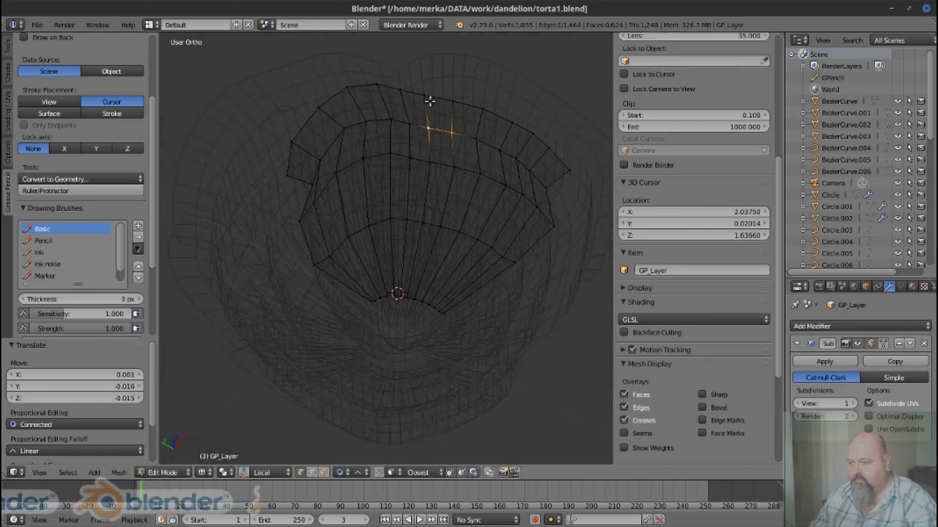
{"action": "left_click_drag", "start_coordinate": [454, 95], "coordinate": [455, 97]}
{"action": "left_click_drag", "start_coordinate": [456, 97], "coordinate": [536, 155]}
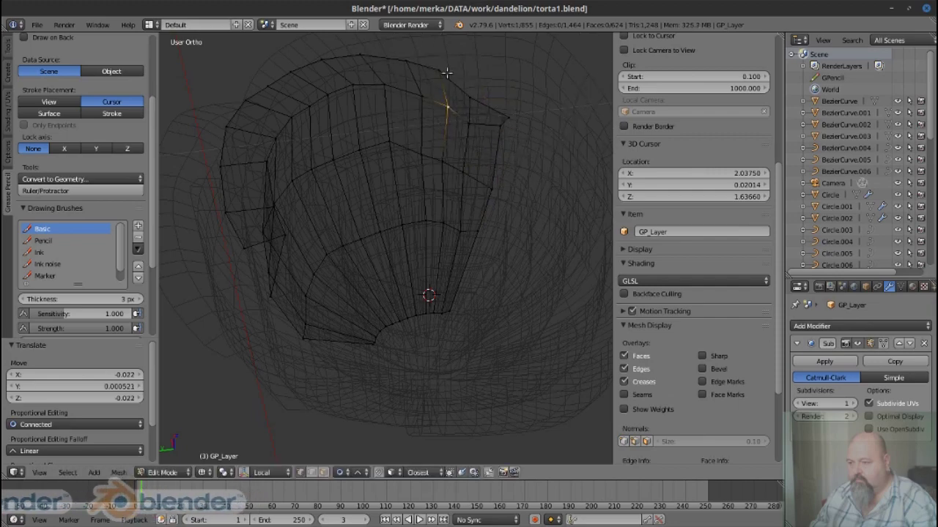
{"action": "left_click_drag", "start_coordinate": [496, 194], "coordinate": [460, 155]}
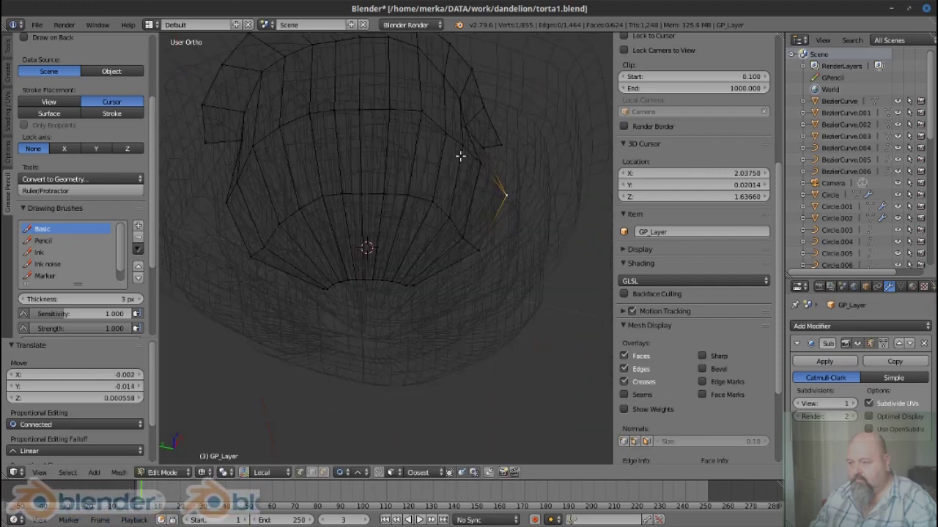
Reveal the rose and softly shift a small edge on another petal
{"action": "key", "text": "z"}
{"action": "key", "text": "alt+h"}
{"action": "scroll", "scroll_direction": "up", "scroll_amount": 3}
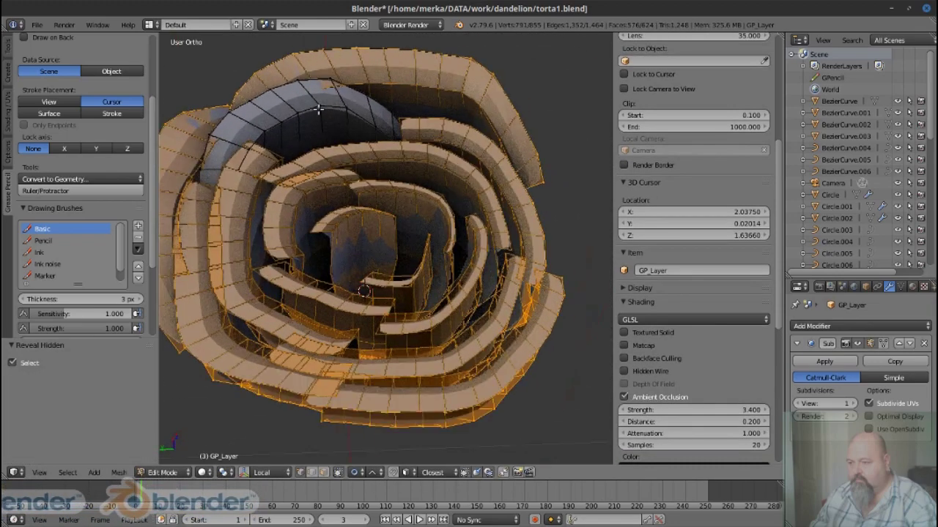
{"action": "right_click", "coordinate": [421, 96]}
{"action": "scroll", "scroll_direction": "up", "scroll_amount": 3}
{"action": "left_click", "coordinate": [432, 95]}
{"action": "key", "text": "ctrl+Tab"}
{"action": "left_click", "coordinate": [399, 213]}
Isolate that petal, dissolve extra geometry and move its corner edge down softly
{"action": "key", "text": "l"}
{"action": "key", "text": "shift+h"}
{"action": "scroll", "scroll_direction": "up", "scroll_amount": 3}
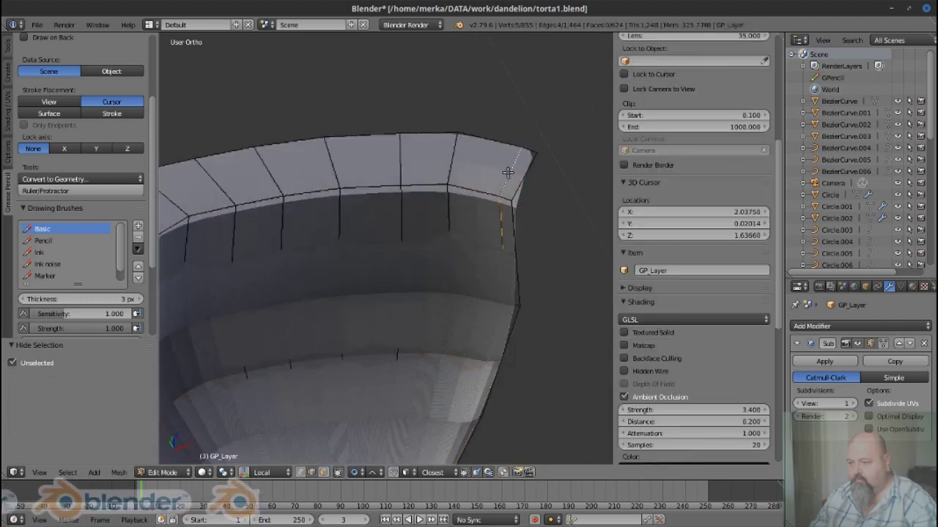
{"action": "key", "text": "ctrl+x"}
{"action": "left_click_drag", "start_coordinate": [499, 220], "coordinate": [542, 146]}
{"action": "key", "text": "g"}
{"action": "left_click", "coordinate": [519, 277]}
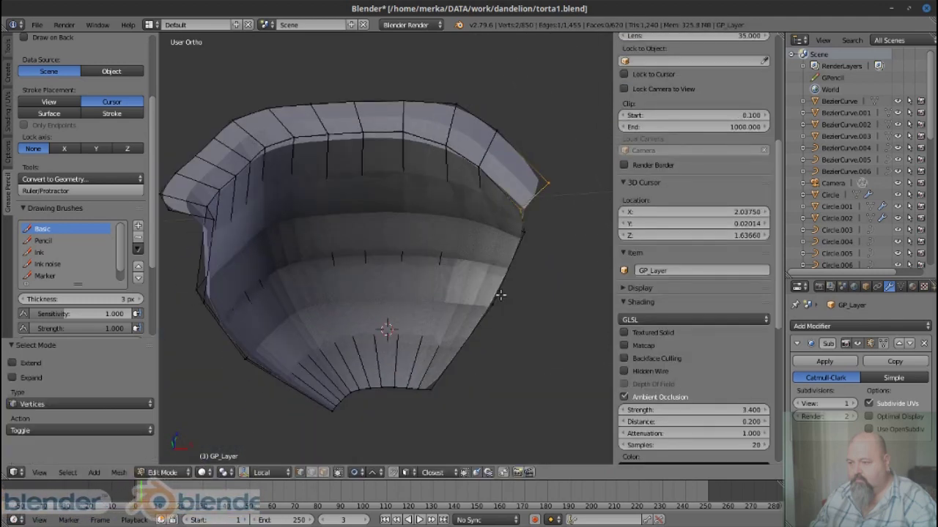
{"action": "key", "text": "ctrl+z"}
{"action": "left_click_drag", "start_coordinate": [519, 239], "coordinate": [261, 215]}
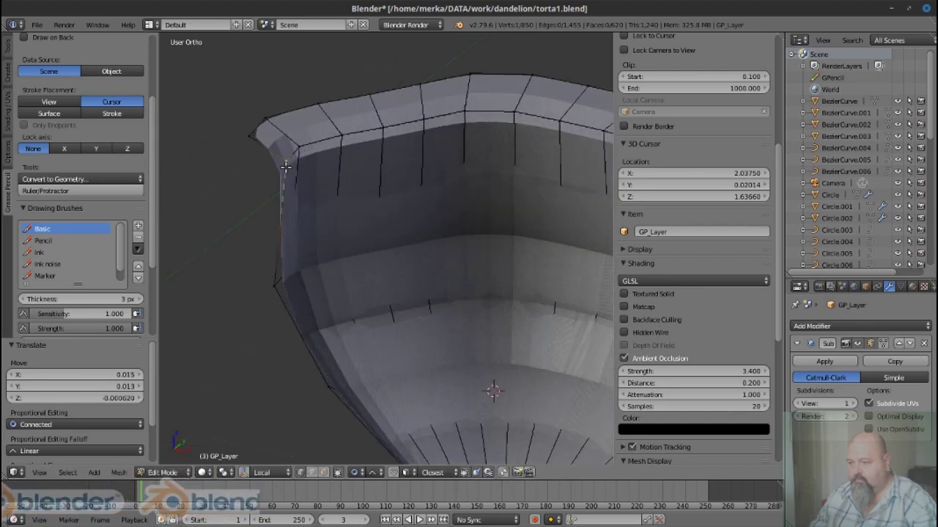
{"action": "key", "text": "g"}
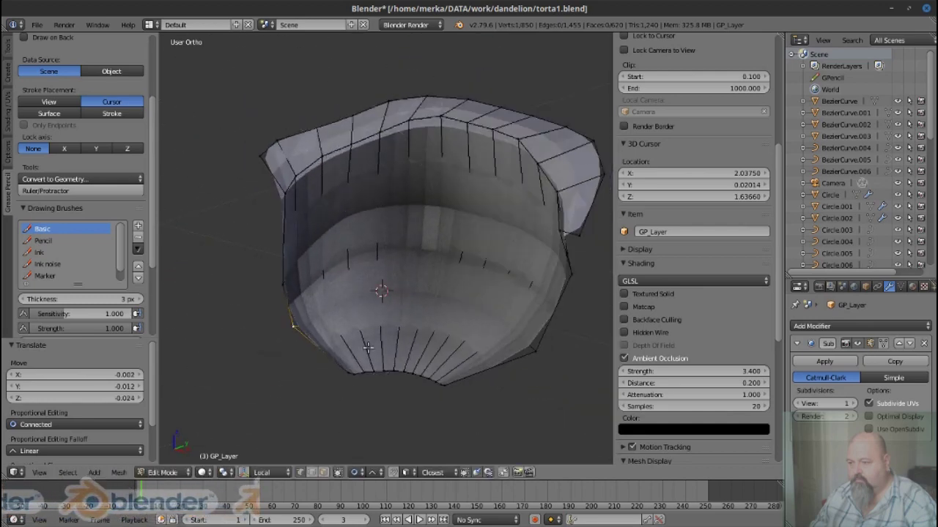
{"action": "left_click_drag", "start_coordinate": [368, 347], "coordinate": [435, 340]}
{"action": "scroll", "scroll_direction": "down", "scroll_amount": 3}
Isolate the next petal and reposition its corner
{"action": "key", "text": "alt+h"}
{"action": "scroll", "scroll_direction": "up", "scroll_amount": 3}
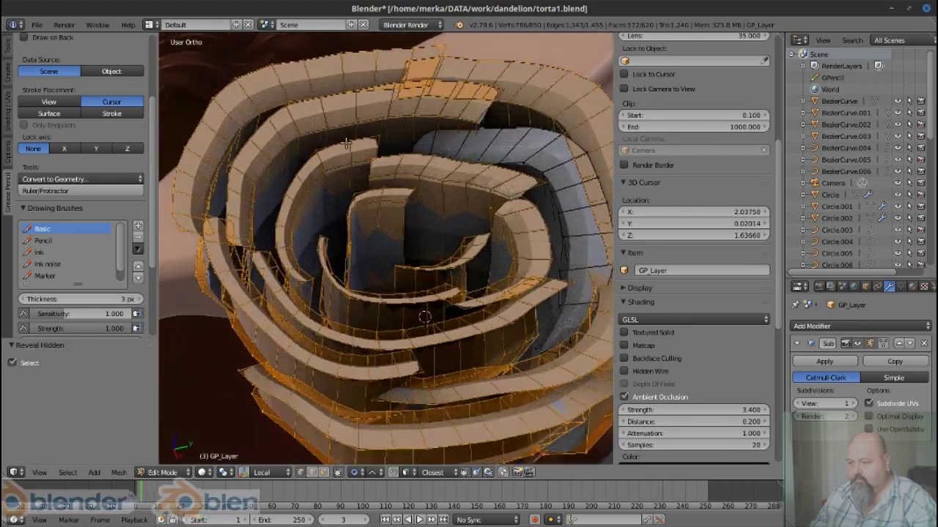
{"action": "key", "text": "l"}
{"action": "left_click_drag", "start_coordinate": [347, 143], "coordinate": [381, 154]}
{"action": "key", "text": "shift+h"}
{"action": "scroll", "scroll_direction": "up", "scroll_amount": 3}
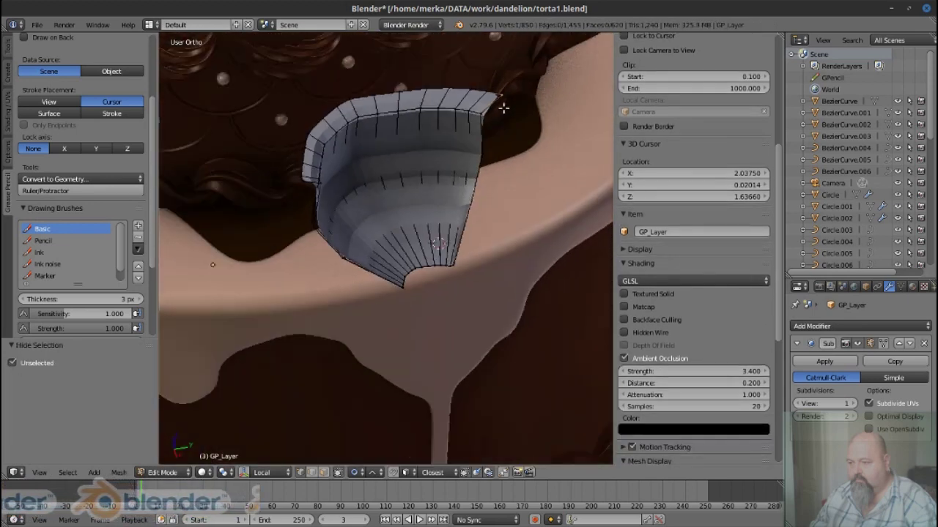
{"action": "scroll", "scroll_direction": "up", "scroll_amount": 3}
{"action": "left_click", "coordinate": [484, 148]}
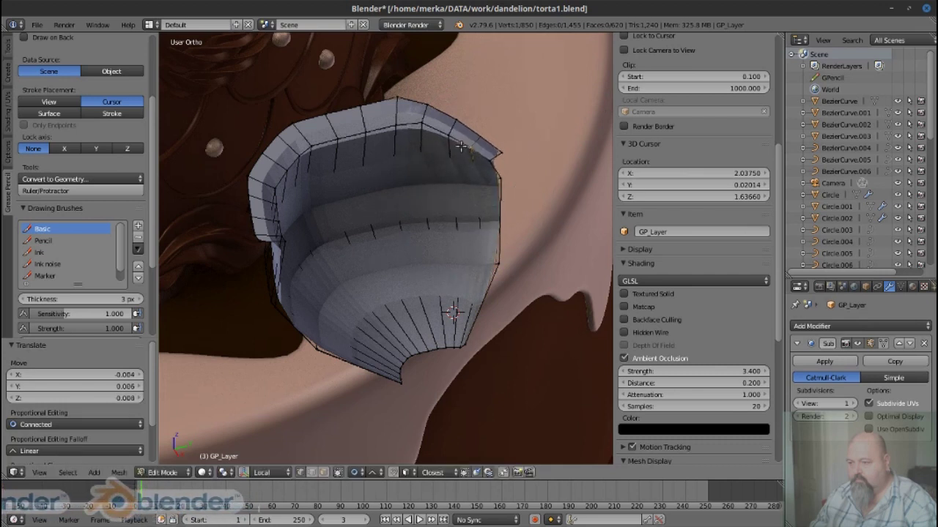
{"action": "left_click_drag", "start_coordinate": [460, 146], "coordinate": [233, 91]}
{"action": "left_click", "coordinate": [230, 102]}
Reshape the petal in vertex mode, then reveal the rose and move more vertices
{"action": "key", "text": "ctrl+Tab"}
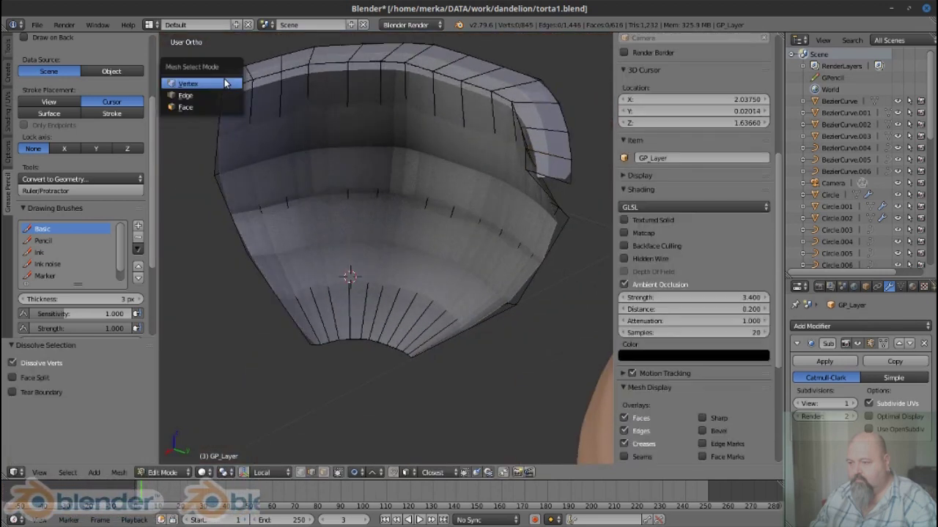
{"action": "key", "text": "g"}
{"action": "left_click", "coordinate": [221, 185]}
{"action": "left_click", "coordinate": [219, 293]}
{"action": "left_click_drag", "start_coordinate": [220, 293], "coordinate": [439, 220]}
{"action": "key", "text": "alt+h"}
{"action": "left_click", "coordinate": [371, 262]}
{"action": "key", "text": "g"}
{"action": "left_click", "coordinate": [507, 206]}
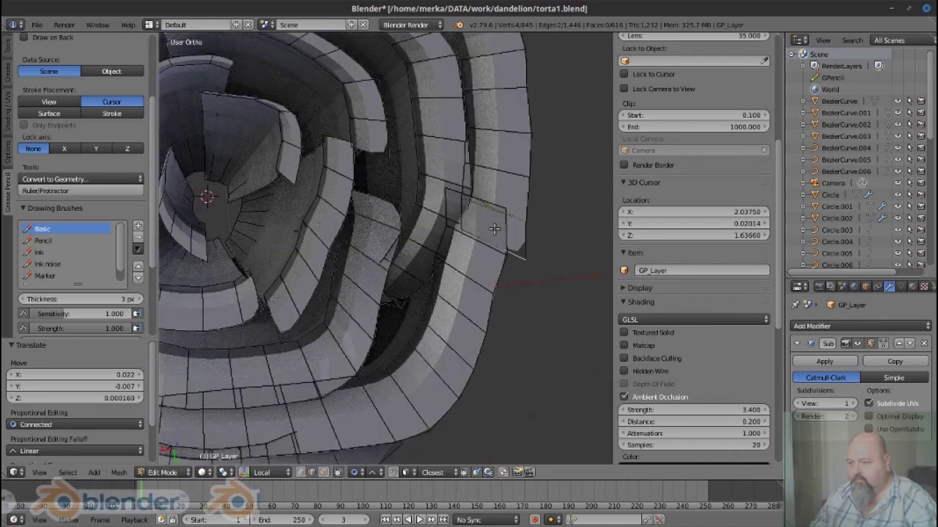
{"action": "left_click_drag", "start_coordinate": [481, 205], "coordinate": [527, 126]}
Isolate and frame another petal, then softly move its vertices
{"action": "key", "text": "Tab"}
{"action": "key", "text": "Tab"}
{"action": "key", "text": "l"}
{"action": "key", "text": "shift+h"}
{"action": "key", "text": "KP_Decimal"}
{"action": "key", "text": "g"}
{"action": "left_click", "coordinate": [515, 194]}
{"action": "key", "text": "ctrl+Tab"}
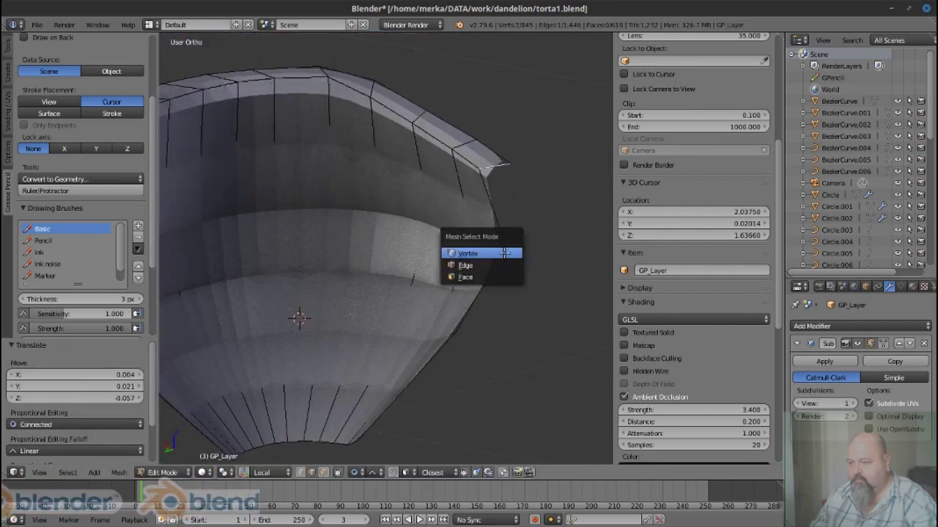
{"action": "left_click", "coordinate": [485, 254]}
{"action": "key", "text": "g"}
{"action": "left_click", "coordinate": [469, 249]}
{"action": "left_click_drag", "start_coordinate": [469, 249], "coordinate": [251, 101]}
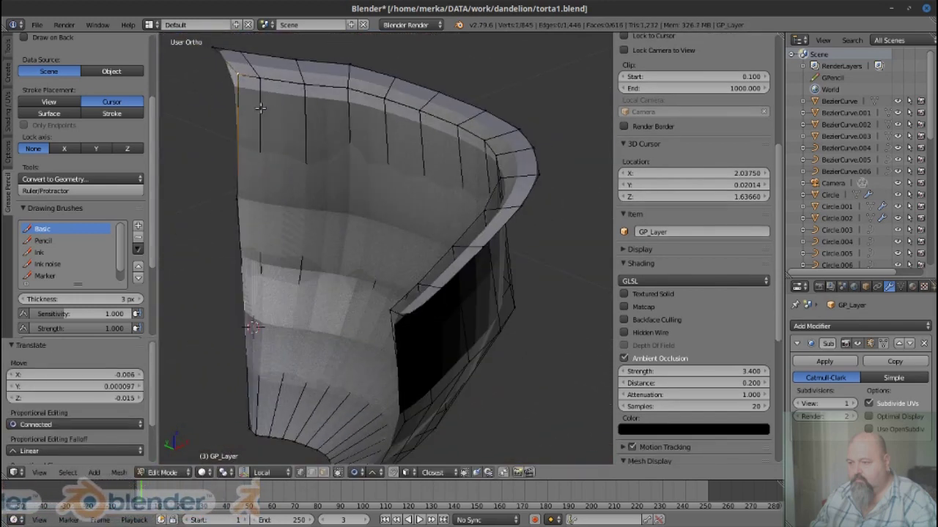
Dissolve stray vertices, then softly bend the petal's top rim, an edge and its side
{"action": "key", "text": "ctrl+x"}
{"action": "key", "text": "g"}
{"action": "left_click", "coordinate": [325, 103]}
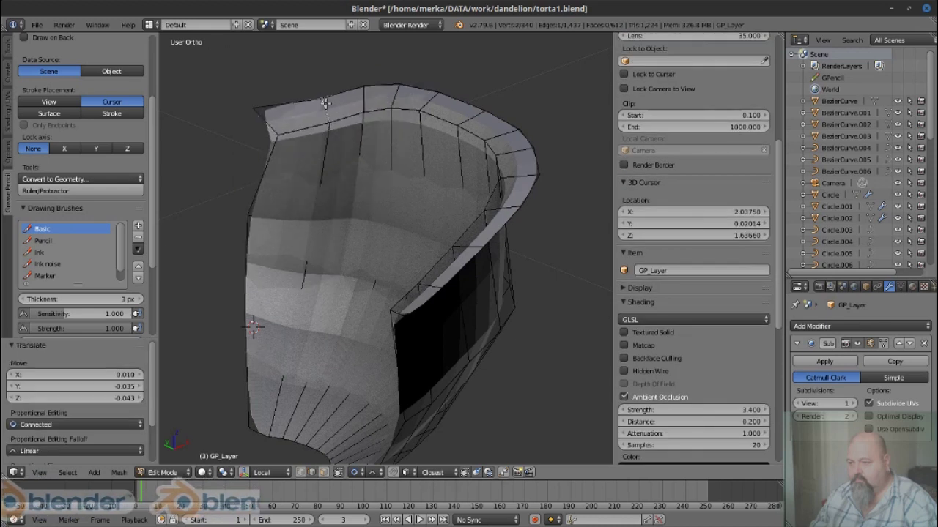
{"action": "key", "text": "g"}
{"action": "left_click", "coordinate": [249, 329]}
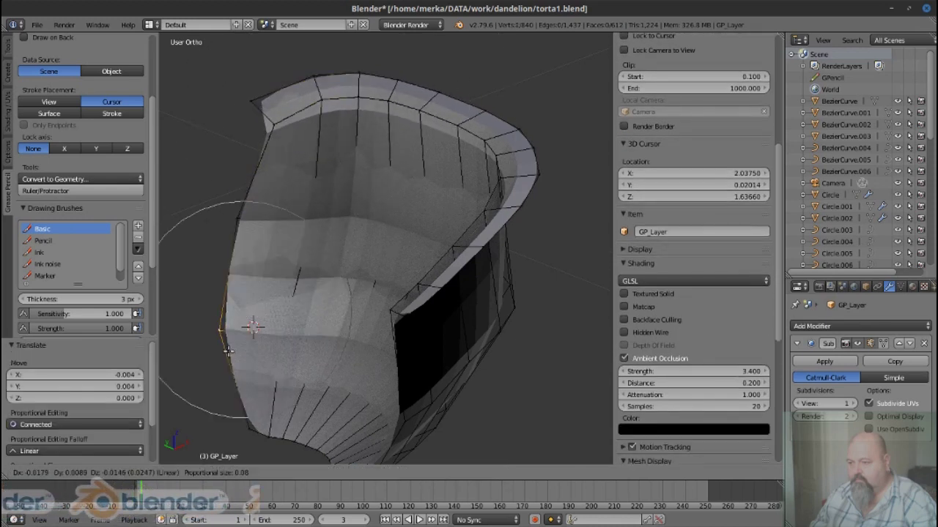
{"action": "left_click", "coordinate": [227, 351]}
{"action": "left_click_drag", "start_coordinate": [227, 352], "coordinate": [344, 219]}
{"action": "scroll", "scroll_direction": "down", "scroll_amount": 3}
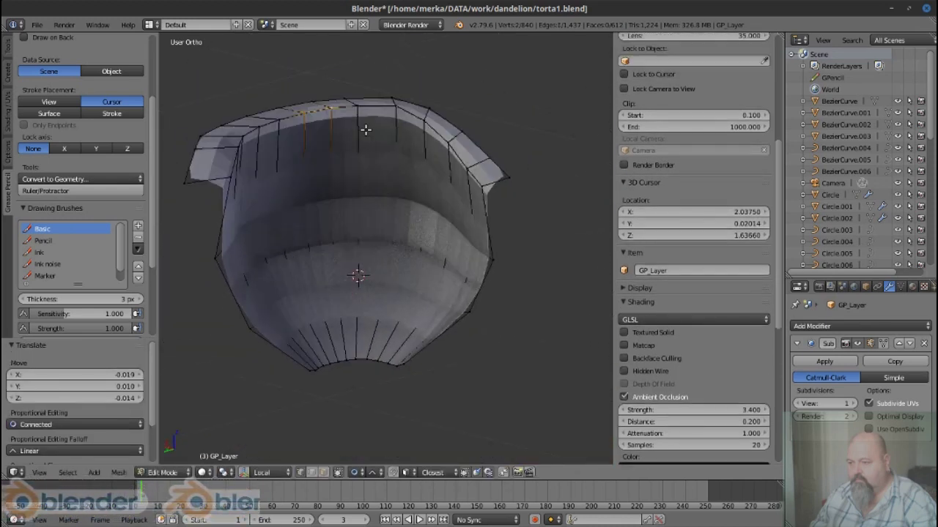
{"action": "left_click_drag", "start_coordinate": [386, 119], "coordinate": [357, 179]}
Reveal the hidden rose geometry, zoom in and select one whole inner petal to move
{"action": "key", "text": "alt+h"}
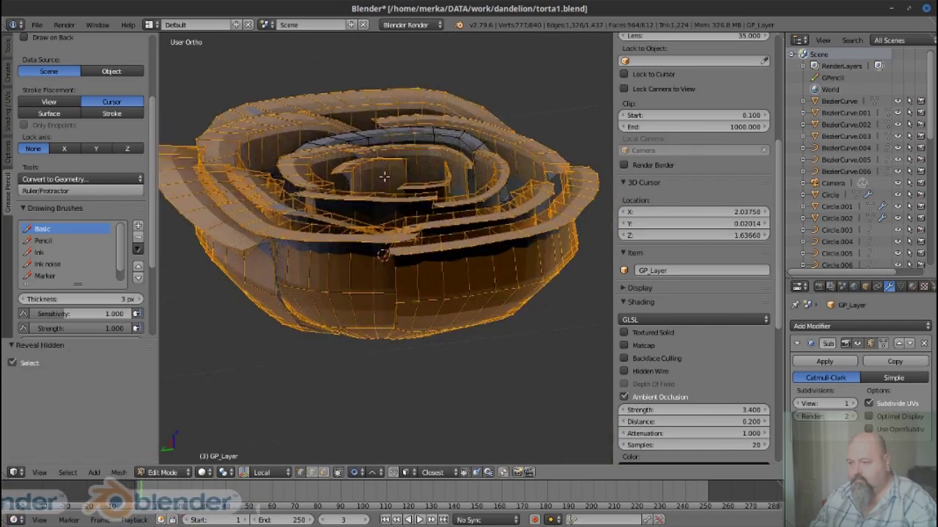
{"action": "scroll", "scroll_direction": "up", "scroll_amount": 3}
{"action": "scroll", "scroll_direction": "up", "scroll_amount": 3}
{"action": "scroll", "scroll_direction": "up", "scroll_amount": 3}
{"action": "left_click_drag", "start_coordinate": [360, 133], "coordinate": [452, 171]}
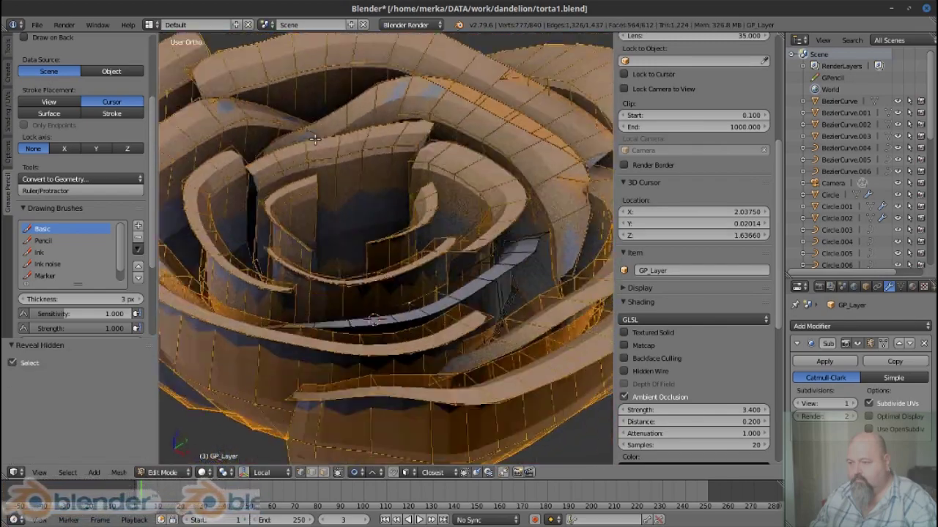
{"action": "key", "text": "a"}
{"action": "key", "text": "l"}
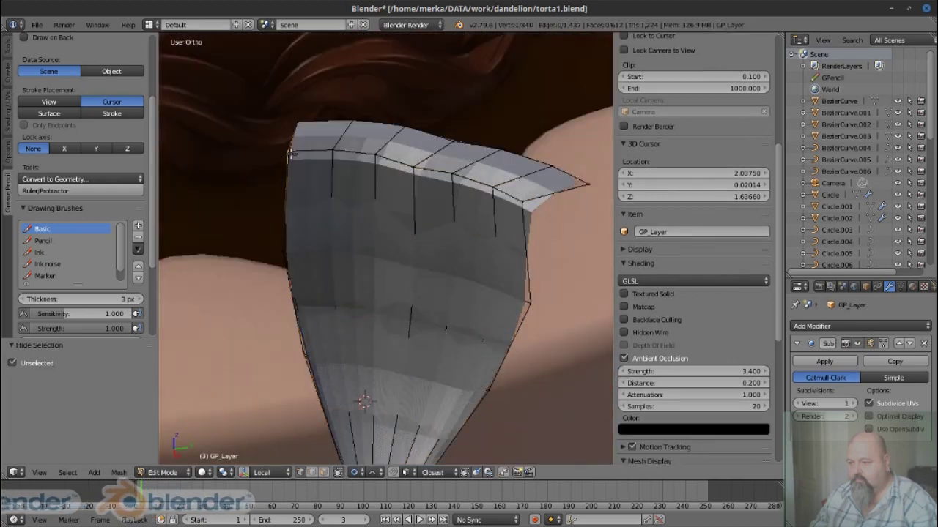
{"action": "key", "text": "g"}
{"action": "left_click", "coordinate": [303, 159]}
Reshape the petal proportionally, then dissolve the selected vertices in wireframe view
{"action": "left_click_drag", "start_coordinate": [313, 179], "coordinate": [342, 201]}
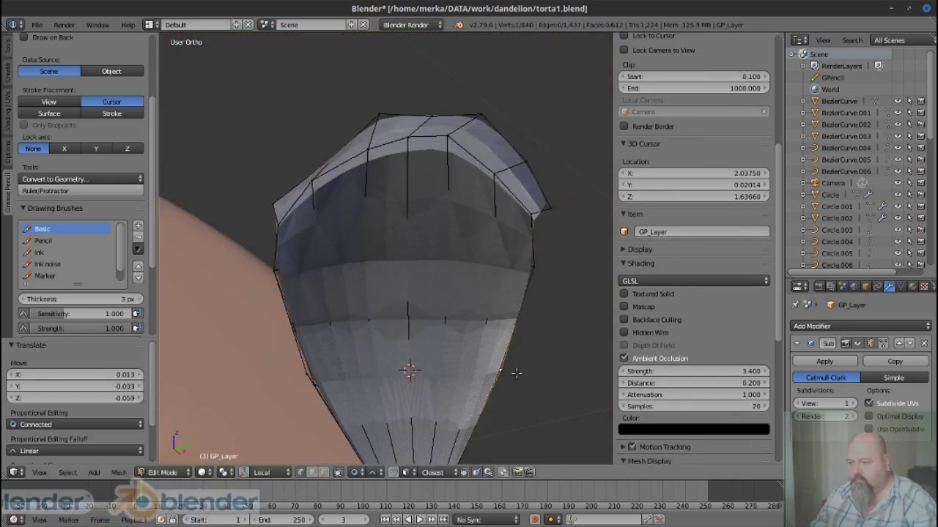
{"action": "left_click_drag", "start_coordinate": [498, 265], "coordinate": [350, 352]}
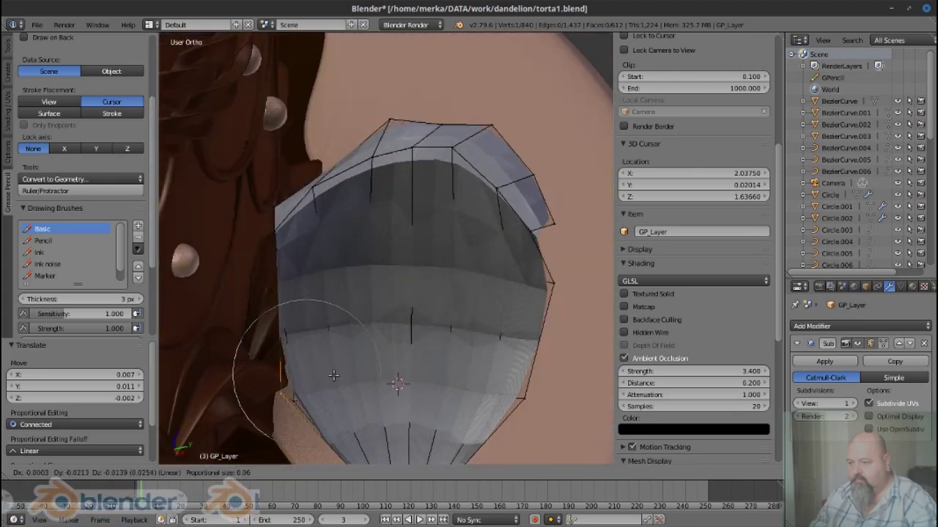
{"action": "left_click", "coordinate": [334, 376]}
{"action": "key", "text": "z"}
{"action": "key", "text": "x"}
{"action": "left_click", "coordinate": [365, 275]}
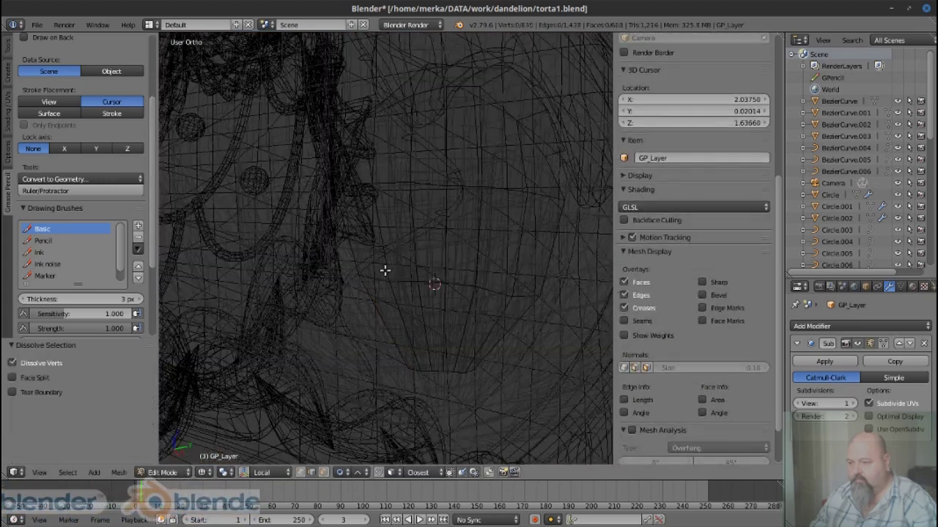
Check the whole cake in object mode, then undo back to editing the revealed rose mesh
{"action": "scroll", "scroll_direction": "down", "scroll_amount": 3}
{"action": "left_click_drag", "start_coordinate": [379, 293], "coordinate": [450, 261]}
{"action": "scroll", "scroll_direction": "down", "scroll_amount": 3}
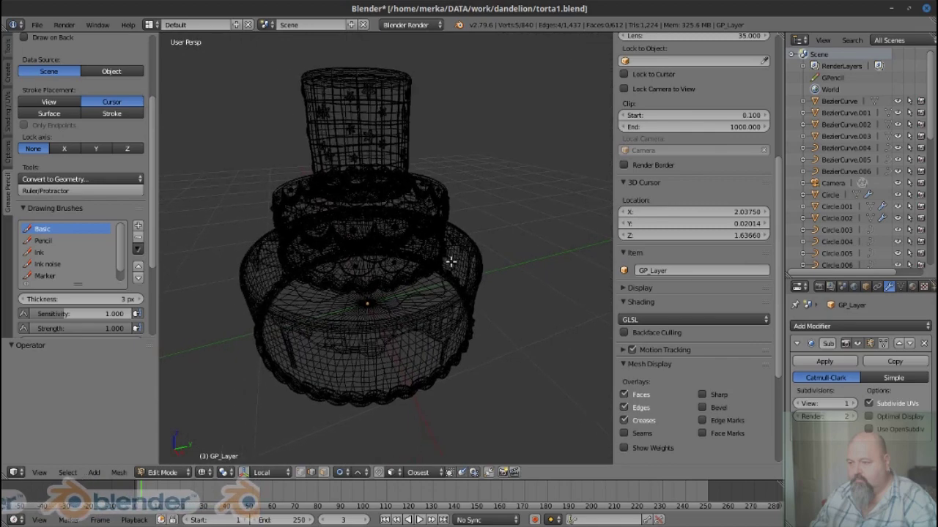
{"action": "key", "text": "Tab"}
{"action": "key", "text": "KP_Decimal"}
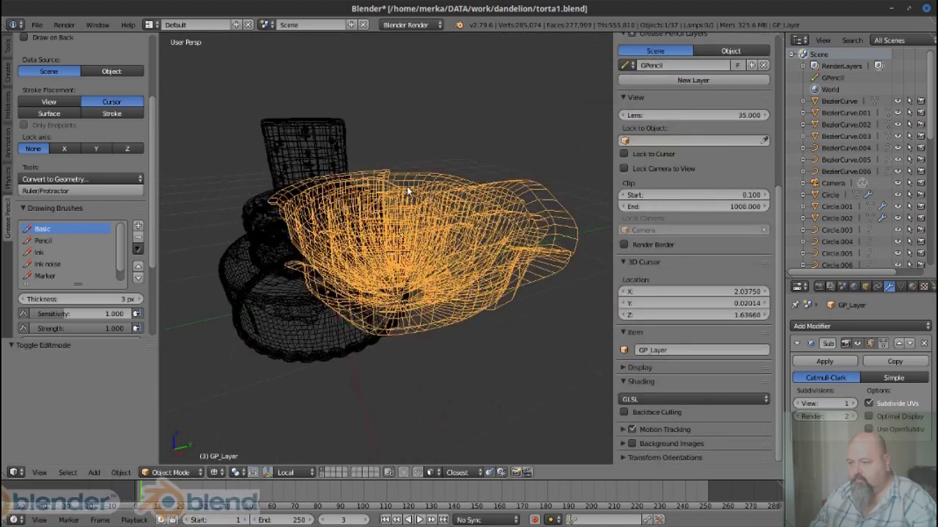
{"action": "key", "text": "z"}
{"action": "key", "text": "ctrl+z"}
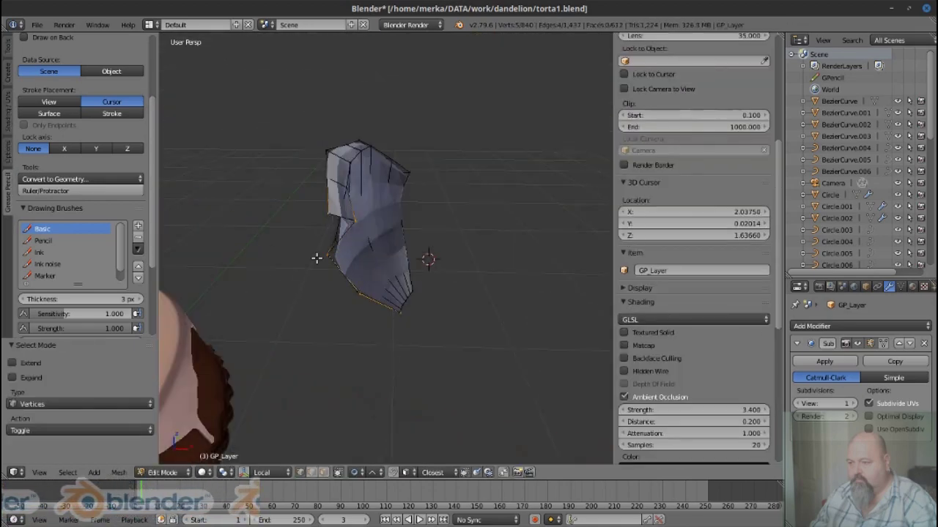
{"action": "key", "text": "Escape"}
{"action": "key", "text": "alt+h"}
{"action": "key", "text": "ctrl+z"}
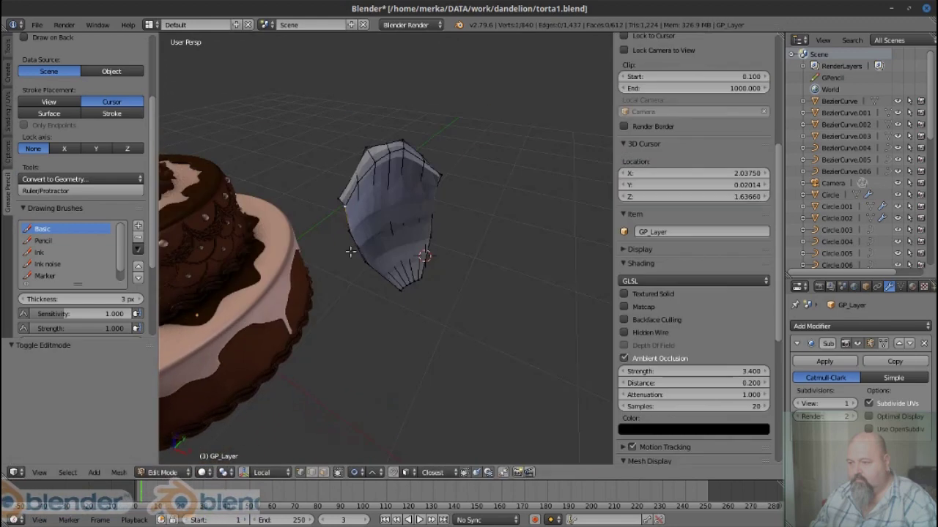
Isolate another petal and curl its edge outward with several proportional moves
{"action": "key", "text": "alt+h"}
{"action": "key", "text": "shift+h"}
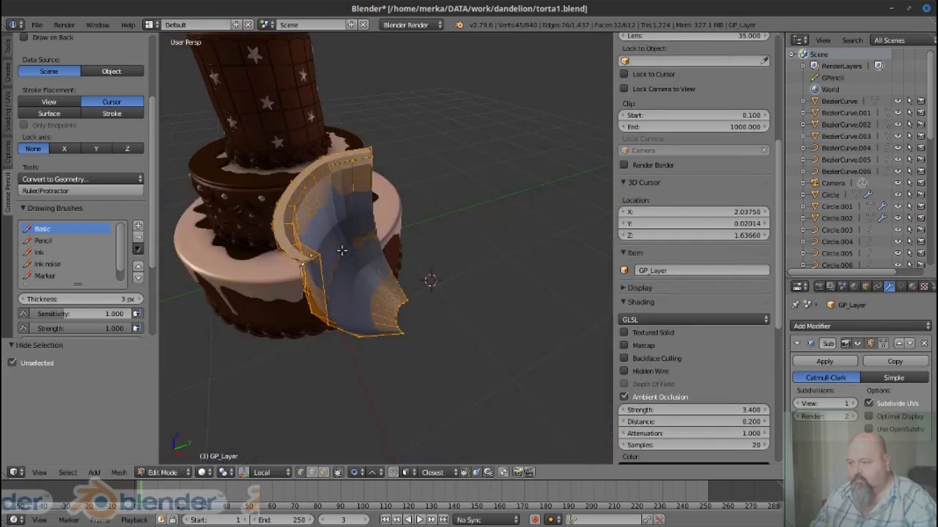
{"action": "key", "text": "KP_Decimal"}
{"action": "key", "text": "g"}
{"action": "left_click", "coordinate": [318, 356]}
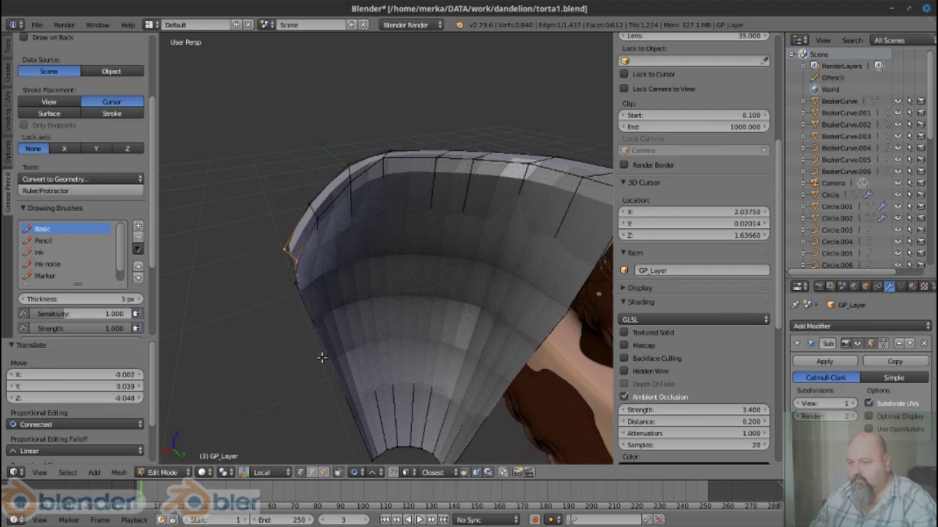
{"action": "left_click_drag", "start_coordinate": [318, 356], "coordinate": [407, 162]}
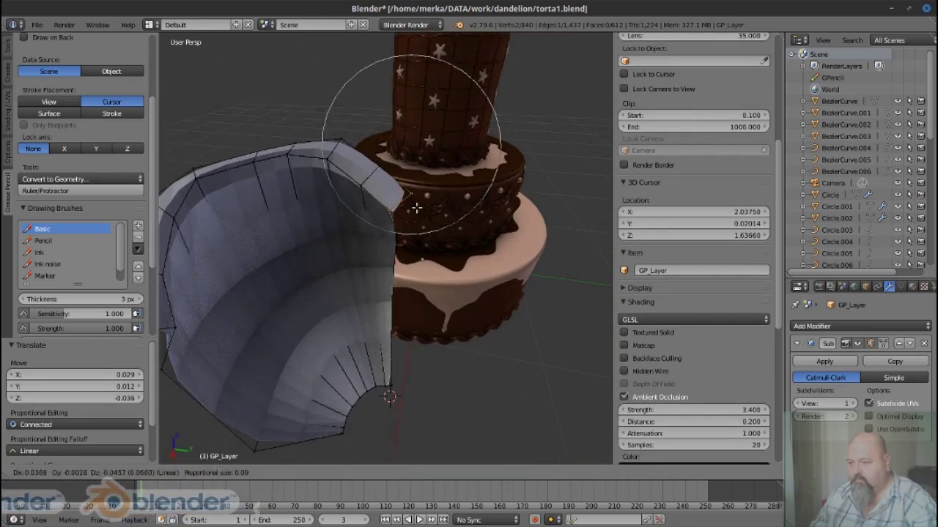
{"action": "left_click", "coordinate": [410, 323]}
{"action": "left_click", "coordinate": [405, 277]}
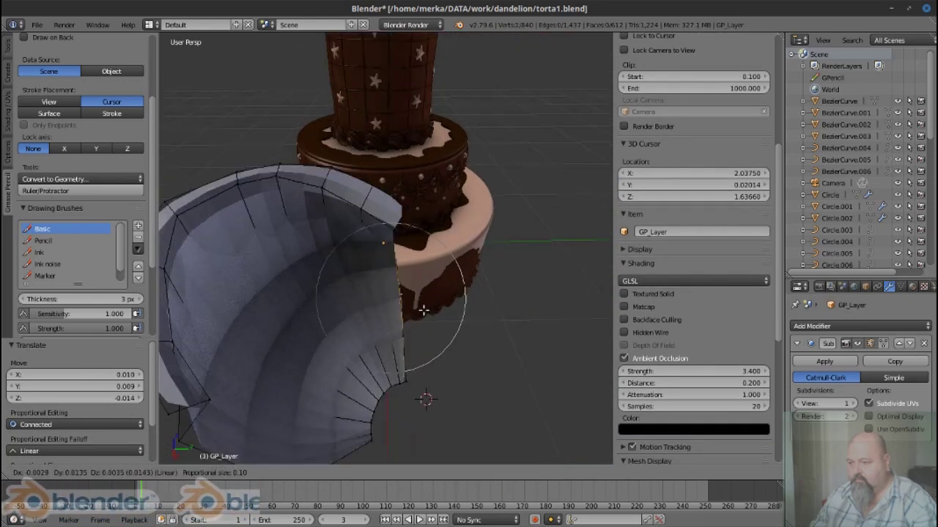
Look down on the full rose in object mode, then return to edit mode
{"action": "key", "text": "Tab"}
{"action": "left_click_drag", "start_coordinate": [427, 282], "coordinate": [377, 272]}
{"action": "key", "text": "Tab"}
Reveal the rose, isolate one inner petal in orthographic view, and make a first proportional move
{"action": "key", "text": "alt+h"}
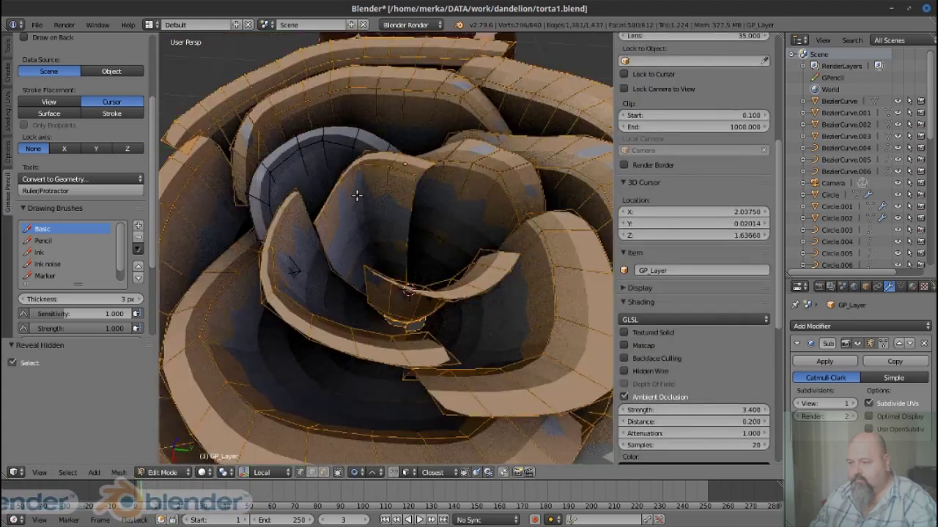
{"action": "key", "text": "a"}
{"action": "key", "text": "l"}
{"action": "key", "text": "shift+h"}
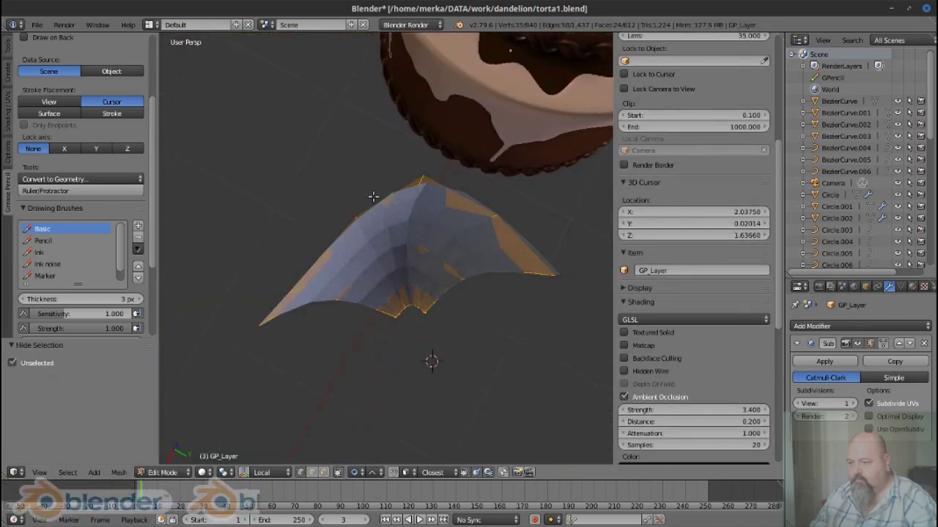
{"action": "key", "text": "KP_5"}
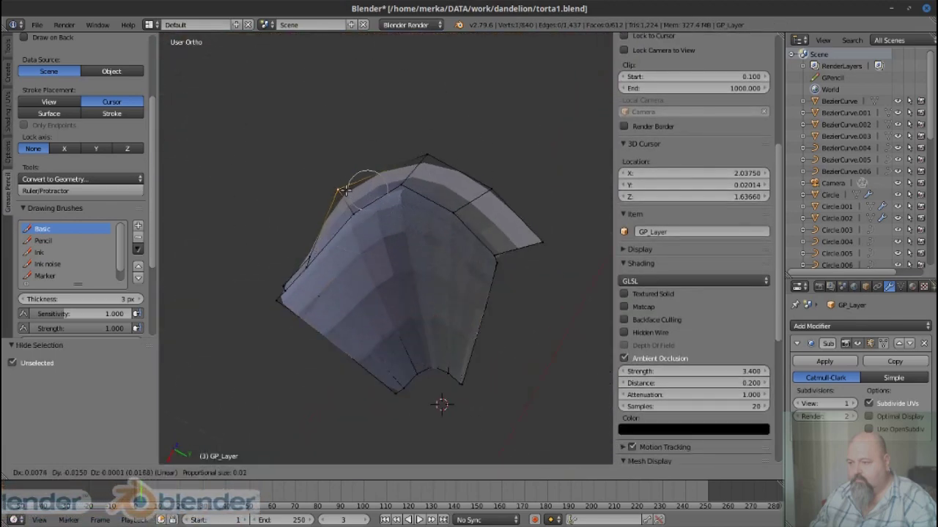
{"action": "left_click", "coordinate": [243, 281]}
{"action": "left_click_drag", "start_coordinate": [245, 282], "coordinate": [302, 173]}
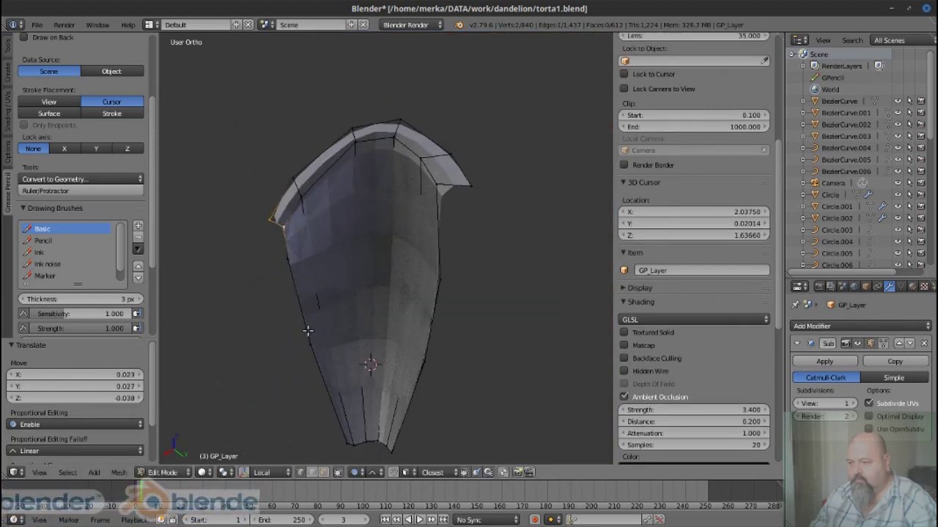
{"action": "left_click_drag", "start_coordinate": [308, 331], "coordinate": [442, 376]}
Move the petal tip with proportional falloff, then check the full rose
{"action": "key", "text": "g"}
{"action": "key", "text": "g"}
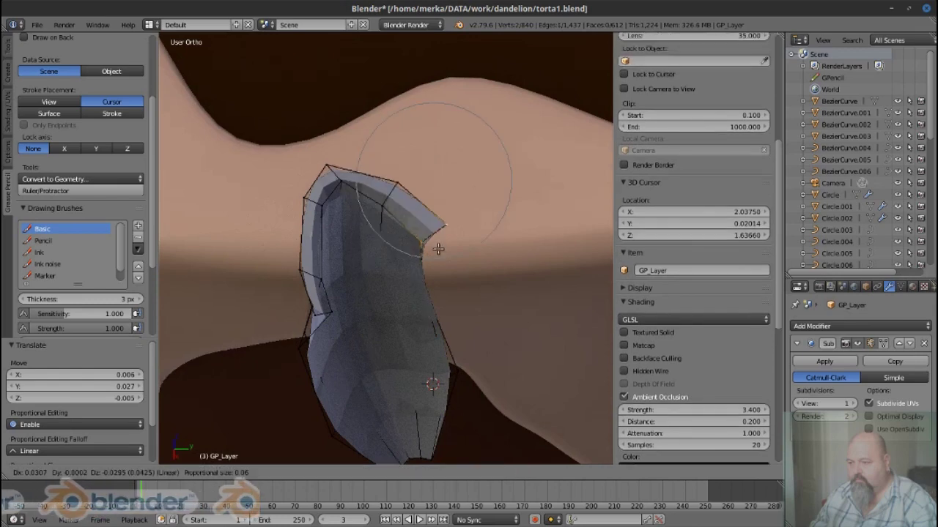
{"action": "left_click", "coordinate": [435, 247]}
{"action": "left_click_drag", "start_coordinate": [435, 247], "coordinate": [429, 235]}
{"action": "key", "text": "g"}
{"action": "key", "text": "Tab"}
{"action": "key", "text": "KP_Divide"}
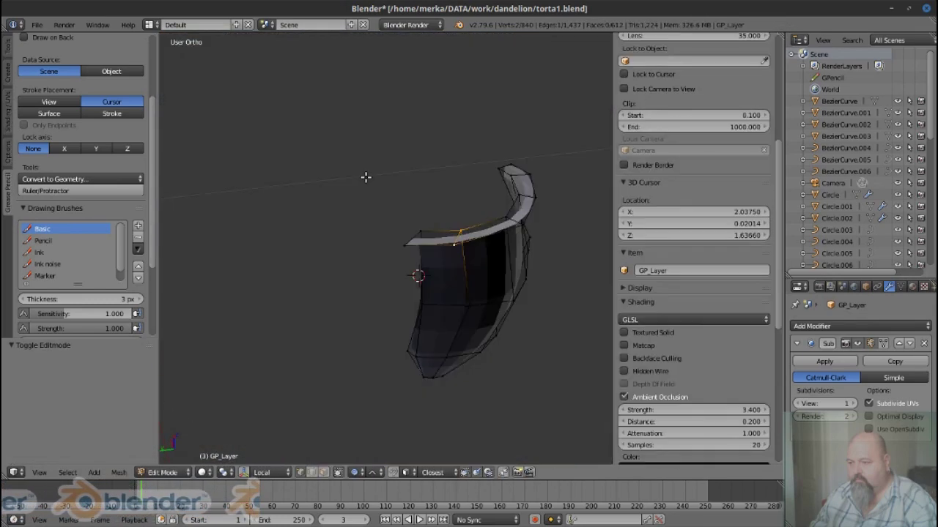
{"action": "key", "text": "Tab"}
Pick another inner petal from the top view, isolate it, and reshape its edge
{"action": "key", "text": "l"}
{"action": "key", "text": "KP_7"}
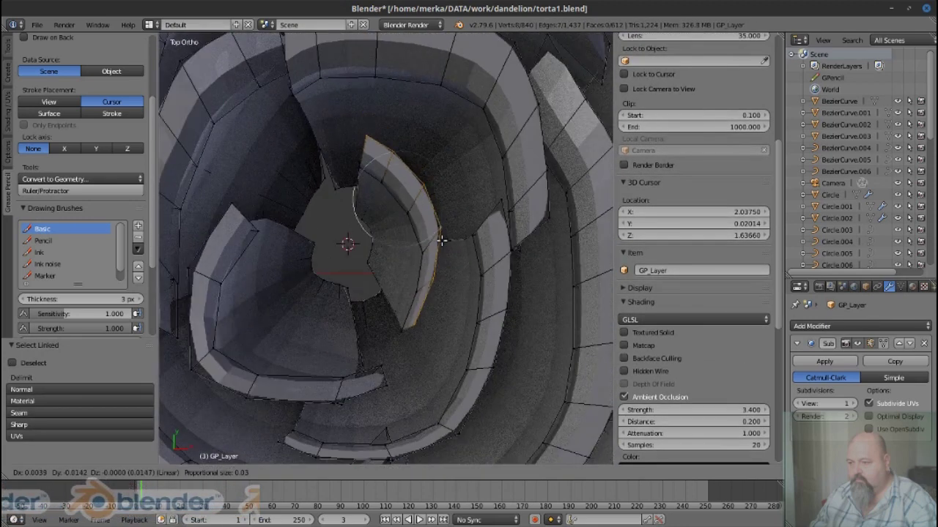
{"action": "left_click_drag", "start_coordinate": [450, 243], "coordinate": [381, 190]}
{"action": "key", "text": "shift+h"}
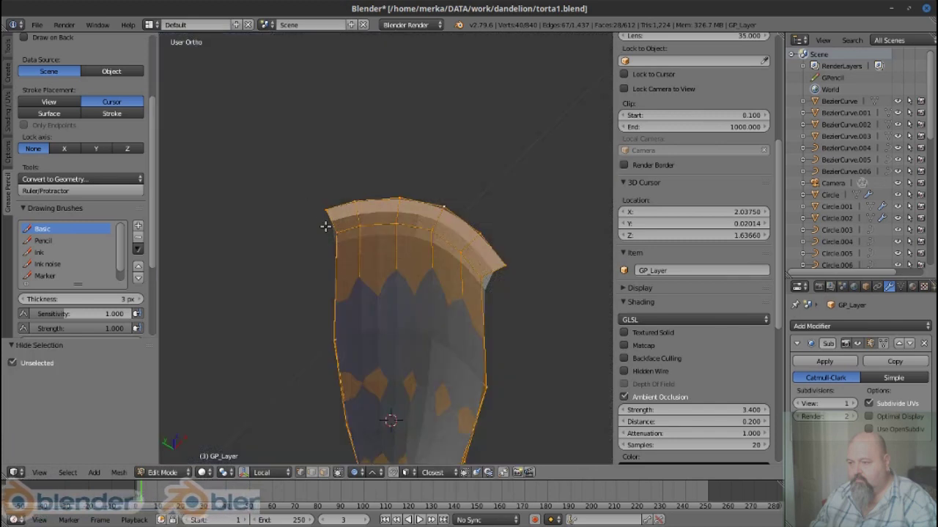
{"action": "left_click_drag", "start_coordinate": [323, 140], "coordinate": [309, 125]}
{"action": "left_click", "coordinate": [323, 187]}
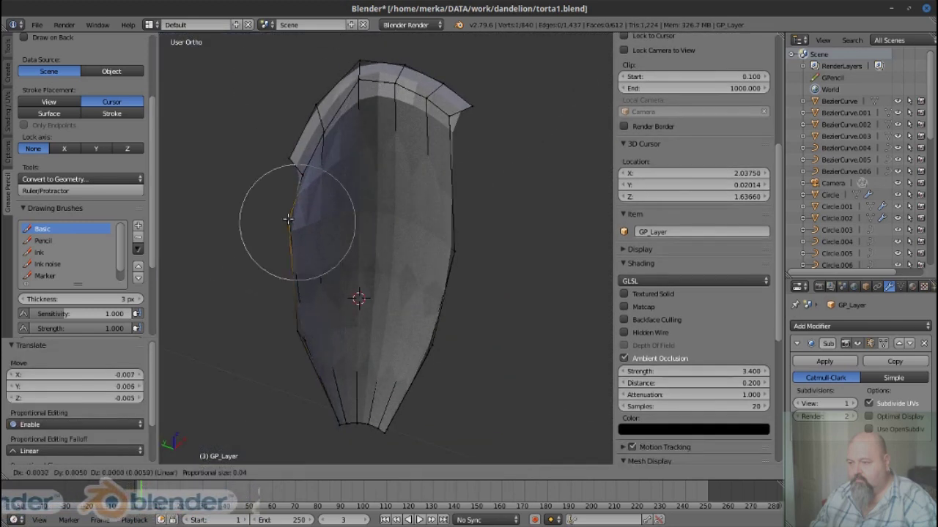
{"action": "left_click", "coordinate": [287, 219]}
{"action": "left_click_drag", "start_coordinate": [288, 219], "coordinate": [411, 184]}
Bend the petal's upper edge into a natural curve with further proportional moves
{"action": "key", "text": "g"}
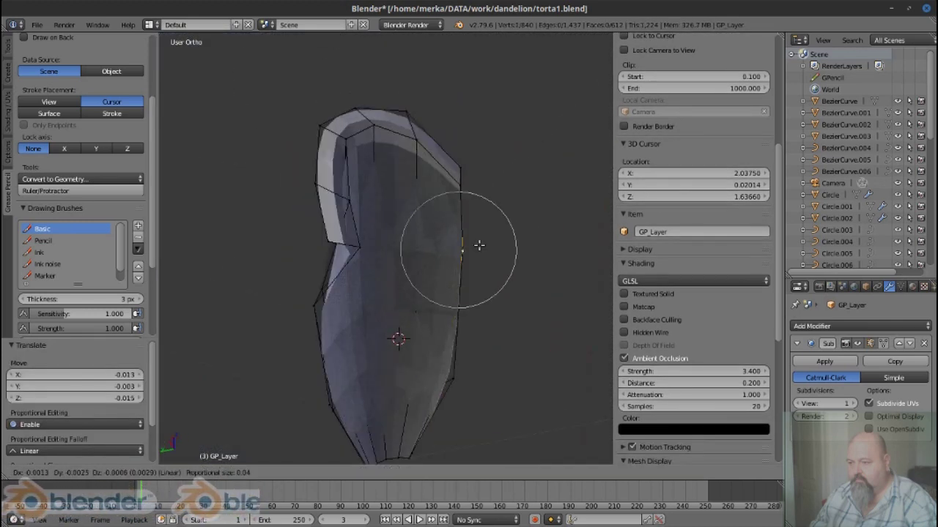
{"action": "left_click", "coordinate": [478, 246]}
{"action": "left_click_drag", "start_coordinate": [478, 246], "coordinate": [346, 148]}
{"action": "key", "text": "g"}
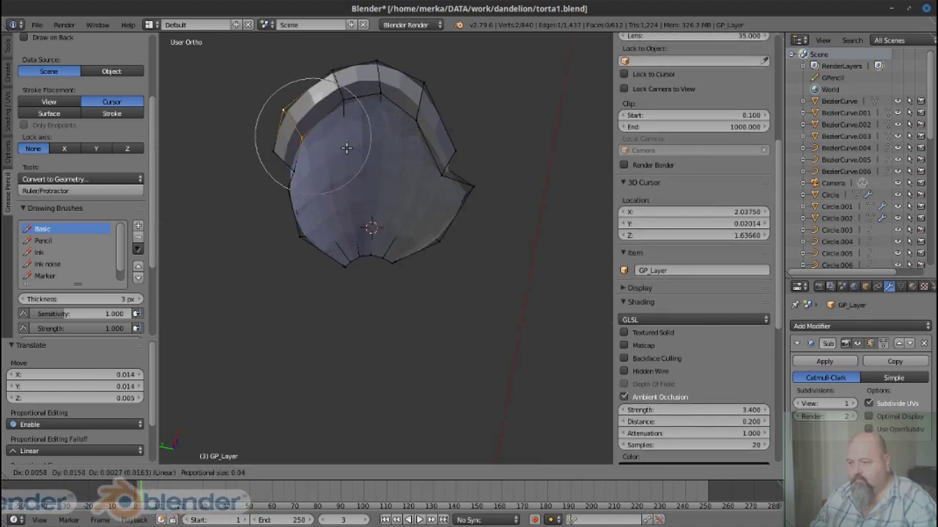
{"action": "left_click", "coordinate": [346, 148]}
{"action": "right_click", "coordinate": [453, 176]}
{"action": "left_click_drag", "start_coordinate": [424, 97], "coordinate": [439, 161]}
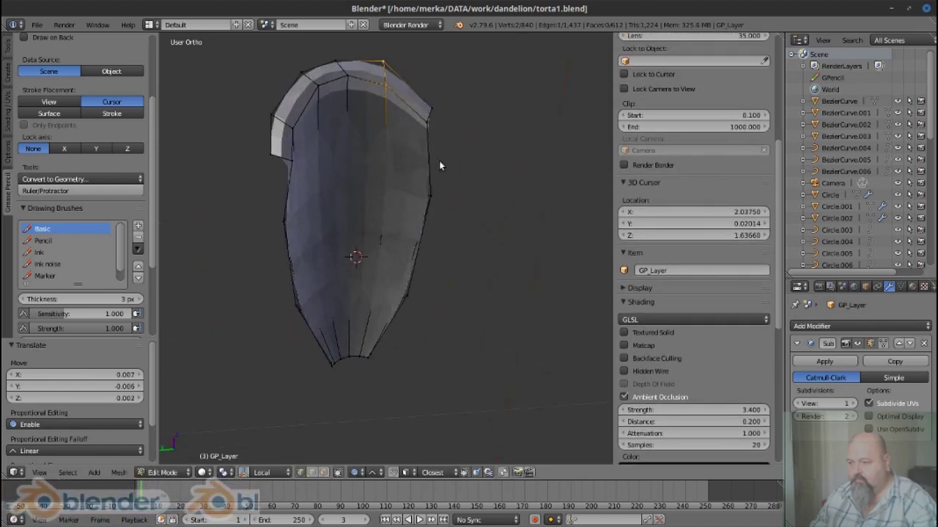
Review the reshaped rose in object mode from a front wireframe view
{"action": "key", "text": "Tab"}
{"action": "left_click_drag", "start_coordinate": [439, 232], "coordinate": [446, 169]}
{"action": "scroll", "scroll_direction": "down", "scroll_amount": 3}
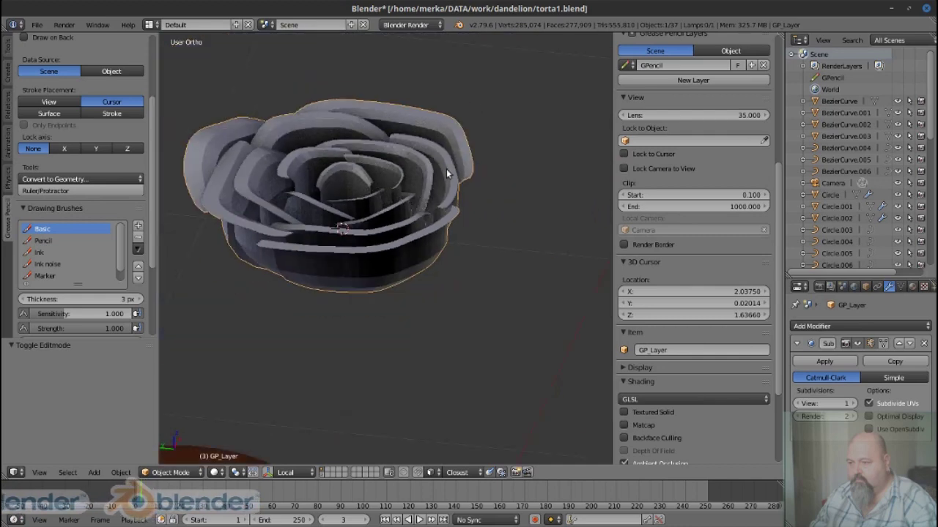
{"action": "key", "text": "KP_1"}
{"action": "key", "text": "z"}
Box-select the rose's lower bowl and hide it, then select a piece on the top layer
{"action": "key", "text": "Tab"}
{"action": "key", "text": "a"}
{"action": "key", "text": "a"}
{"action": "key", "text": "b"}
{"action": "left_click_drag", "start_coordinate": [168, 203], "coordinate": [586, 315]}
{"action": "key", "text": "h"}
{"action": "left_click_drag", "start_coordinate": [469, 220], "coordinate": [454, 265]}
{"action": "scroll", "scroll_direction": "up", "scroll_amount": 3}
{"action": "key", "text": "l"}
{"action": "left_click_drag", "start_coordinate": [367, 183], "coordinate": [395, 199]}
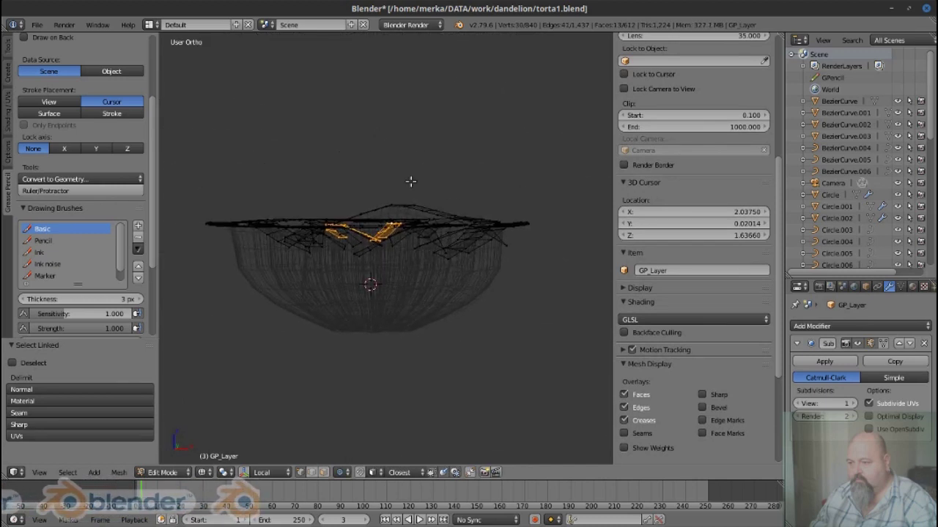
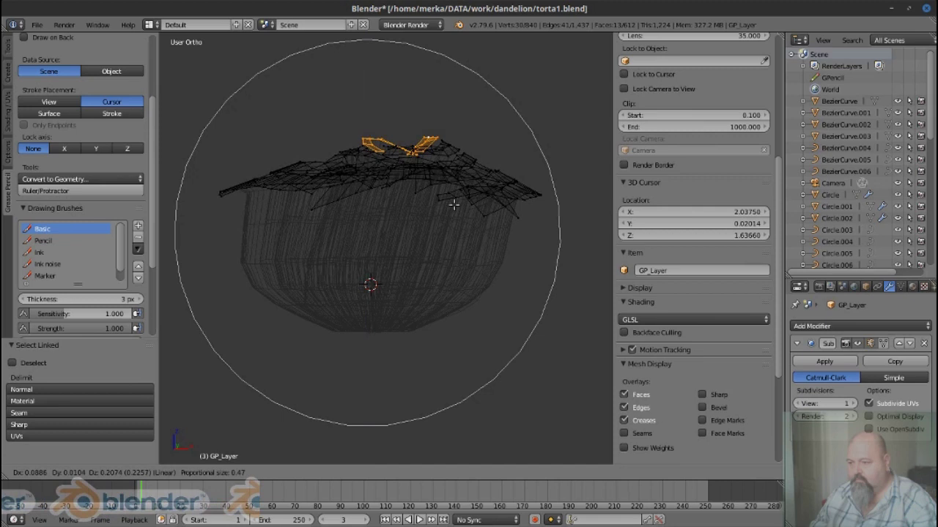
Scale down the top part of the mesh slightly with soft proportional falloff
{"action": "key", "text": "b"}
{"action": "left_click_drag", "start_coordinate": [194, 108], "coordinate": [545, 216]}
{"action": "key", "text": "g"}
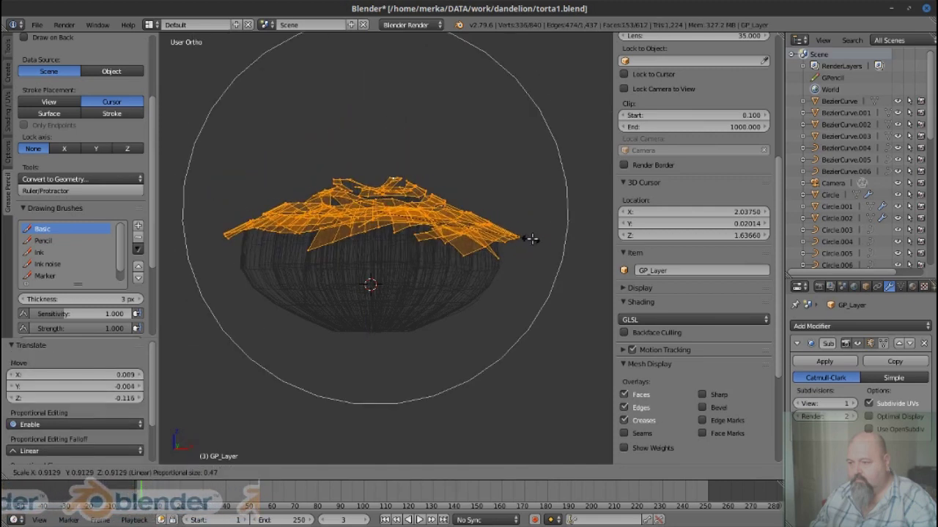
Add a Solidify modifier to the rose with thickness 0.0204 and offset -1
{"action": "left_click", "coordinate": [872, 326]}
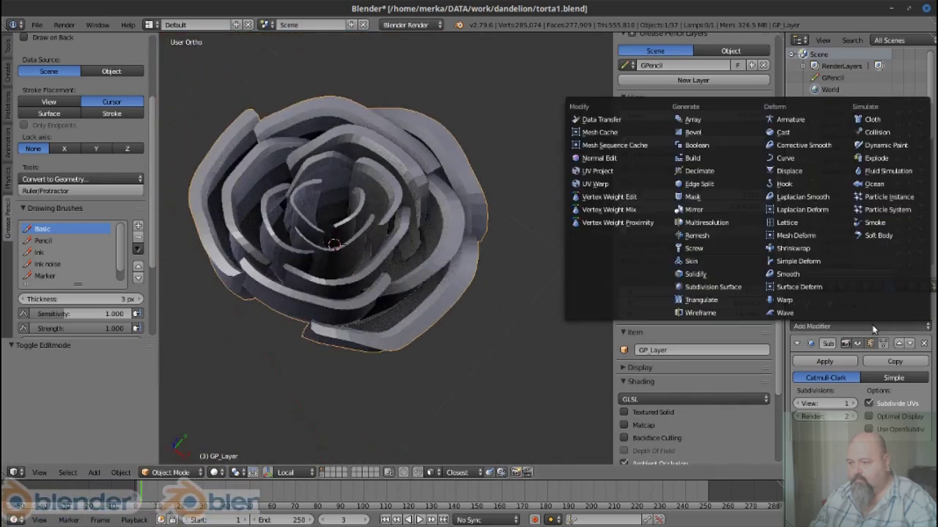
{"action": "left_click", "coordinate": [695, 274]}
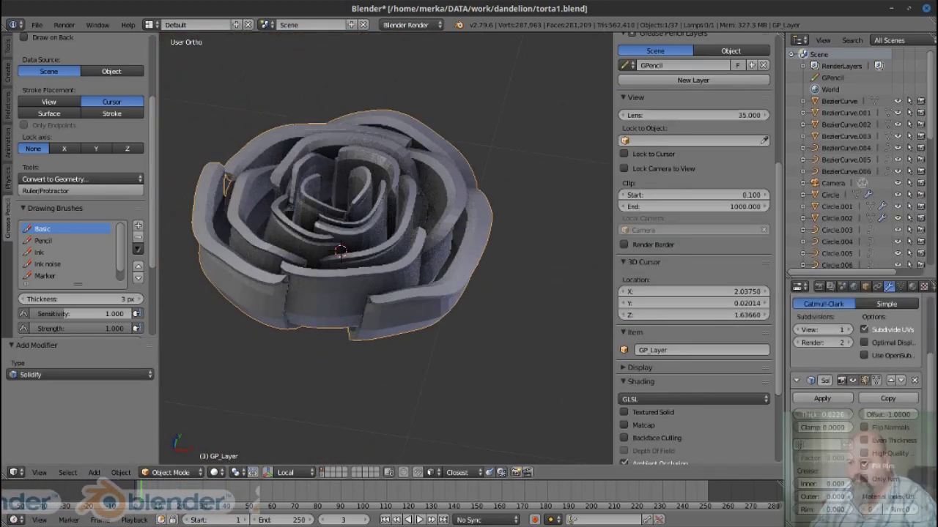
{"action": "key", "text": "Tab"}
{"action": "key", "text": "a"}
{"action": "key", "text": "a"}
{"action": "key", "text": "Tab"}
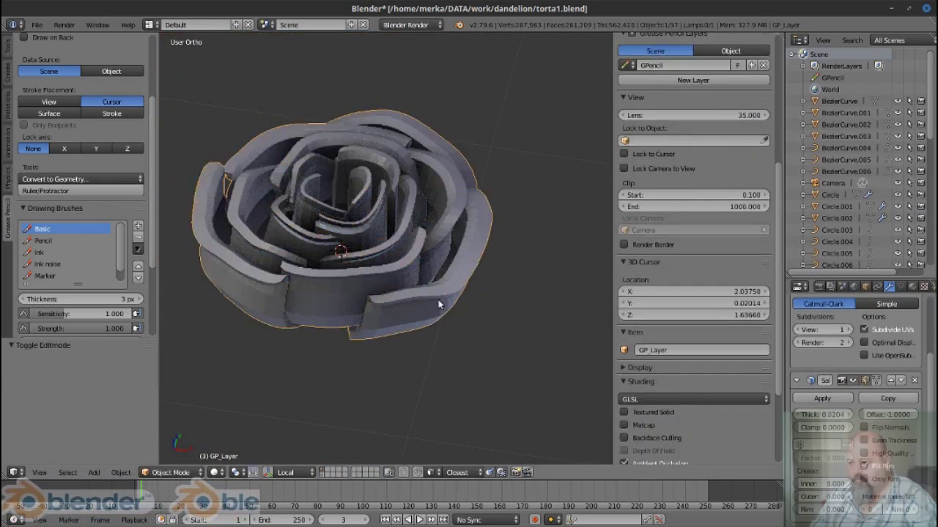
{"action": "left_click_drag", "start_coordinate": [438, 304], "coordinate": [375, 214]}
{"action": "scroll", "scroll_direction": "up", "scroll_amount": 3}
{"action": "left_click_drag", "start_coordinate": [402, 297], "coordinate": [484, 163]}
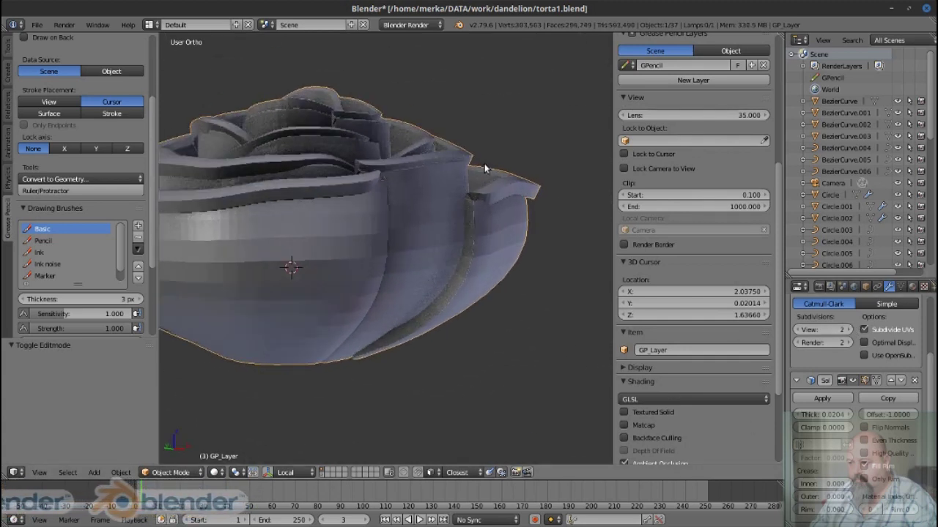
Move the Solidify modifier above the Subdivision modifier in the stack
{"action": "key", "text": "Tab"}
{"action": "key", "text": "a"}
{"action": "scroll", "scroll_direction": "up", "scroll_amount": 3}
{"action": "scroll", "scroll_direction": "down", "scroll_amount": 3}
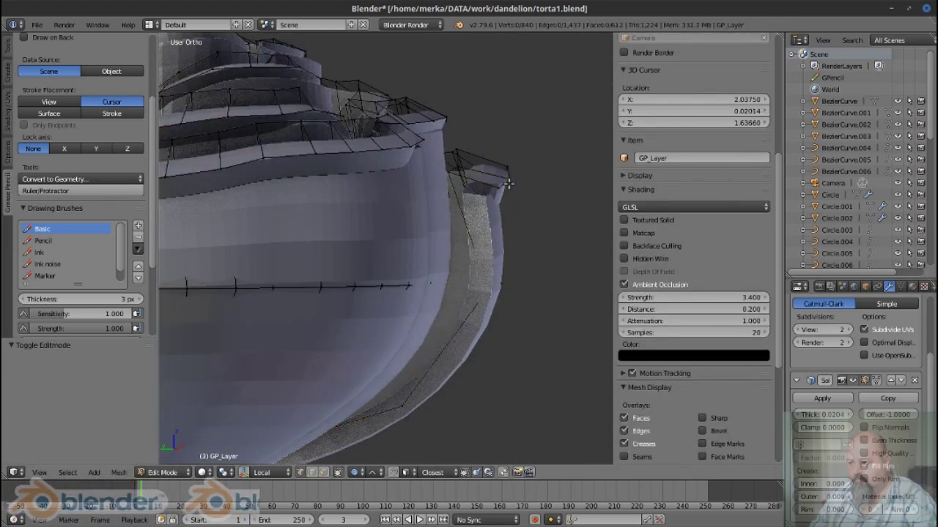
{"action": "right_click", "coordinate": [510, 174]}
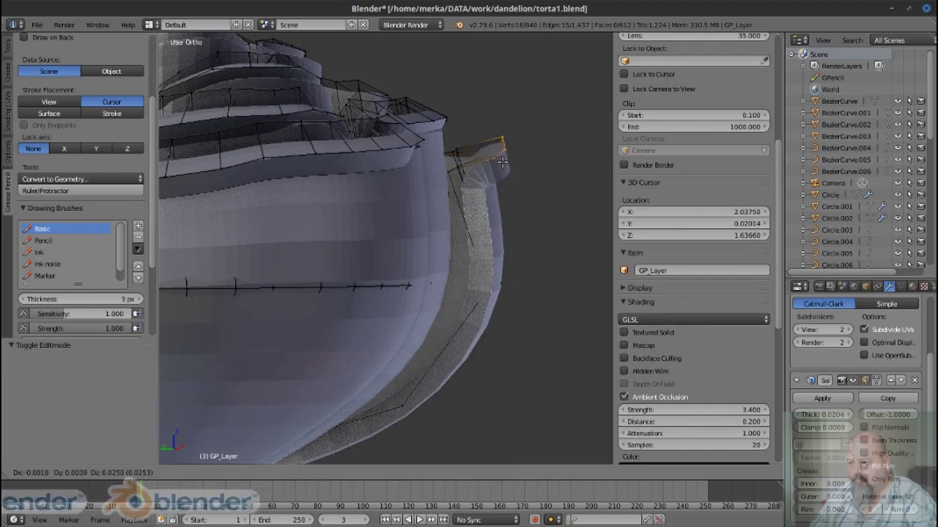
{"action": "left_click", "coordinate": [892, 384]}
Apply Shade Smooth to the solidified rose
{"action": "left_click_drag", "start_coordinate": [435, 224], "coordinate": [389, 255]}
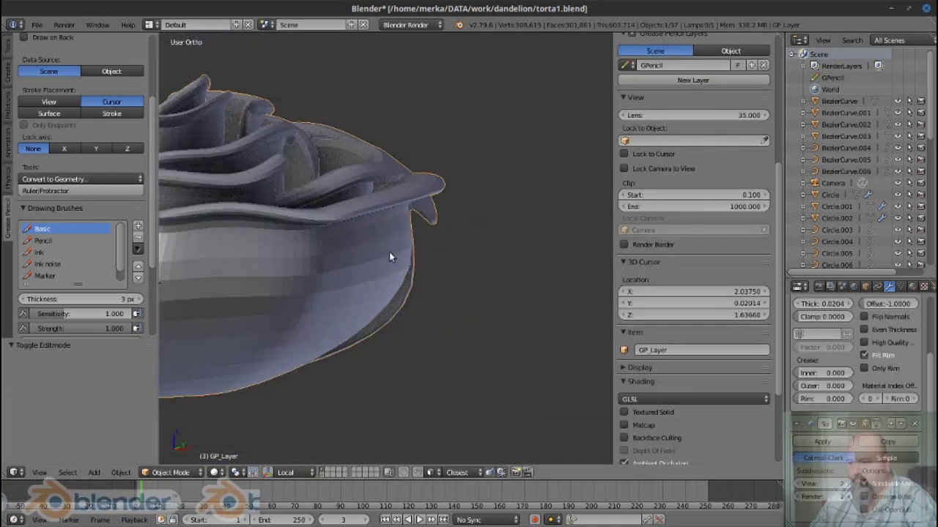
{"action": "key", "text": "Tab"}
{"action": "left_click", "coordinate": [7, 46]}
{"action": "left_click", "coordinate": [43, 210]}
Lift two petal rim edge loops upward along Z to curl the petals
{"action": "left_click_drag", "start_coordinate": [342, 388], "coordinate": [481, 194]}
{"action": "key", "text": "Tab"}
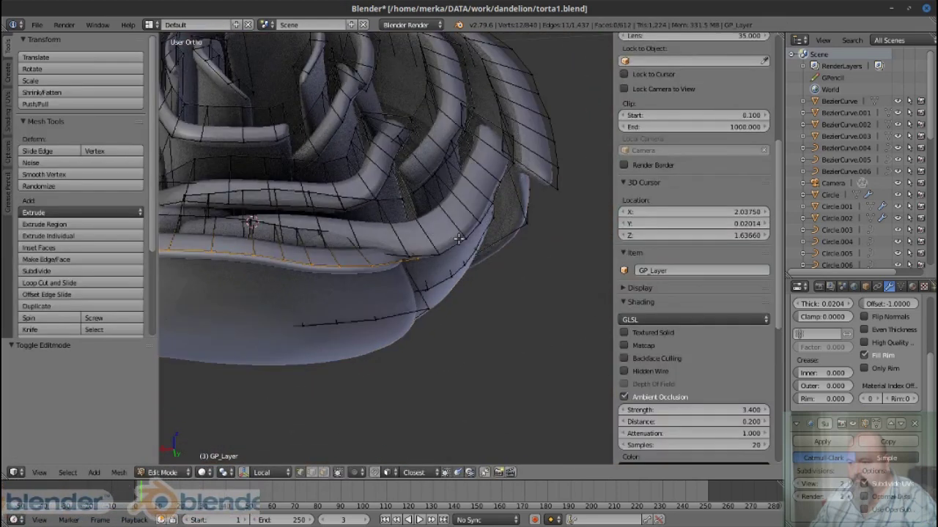
{"action": "left_click", "coordinate": [449, 217]}
{"action": "left_click_drag", "start_coordinate": [449, 217], "coordinate": [415, 261]}
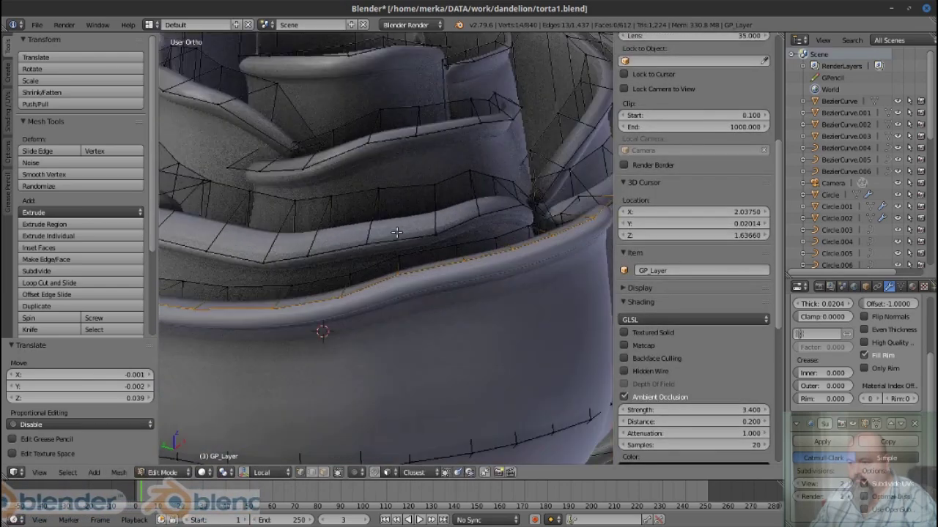
{"action": "left_click", "coordinate": [416, 227]}
{"action": "left_click_drag", "start_coordinate": [415, 227], "coordinate": [319, 149]}
{"action": "scroll", "scroll_direction": "down", "scroll_amount": 3}
{"action": "key", "text": "KP_7"}
{"action": "scroll", "scroll_direction": "up", "scroll_amount": 3}
{"action": "scroll", "scroll_direction": "up", "scroll_amount": 3}
Raise and reposition one more petal rim, then view the whole rose
{"action": "key", "text": "Tab"}
{"action": "right_click", "coordinate": [456, 144]}
{"action": "left_click", "coordinate": [446, 134]}
{"action": "key", "text": "g"}
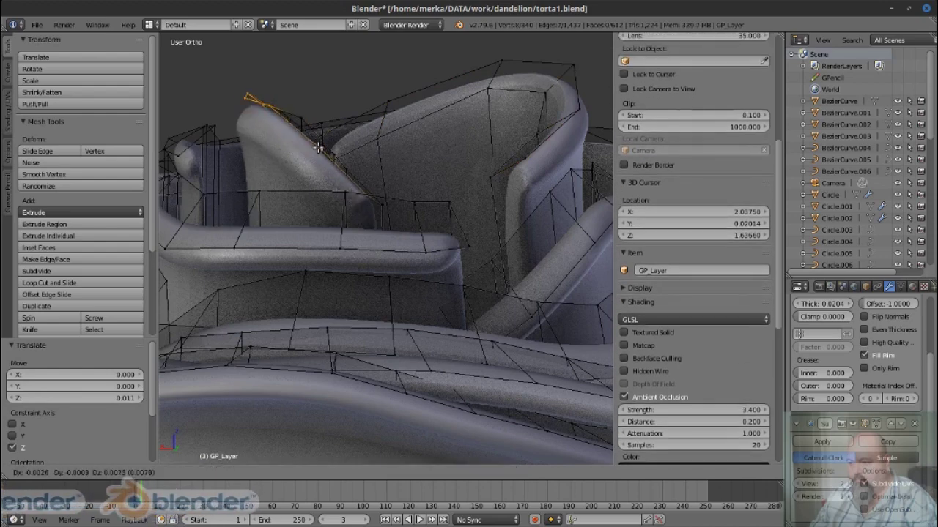
{"action": "left_click", "coordinate": [312, 139]}
{"action": "key", "text": "Tab"}
{"action": "left_click_drag", "start_coordinate": [406, 166], "coordinate": [548, 238]}
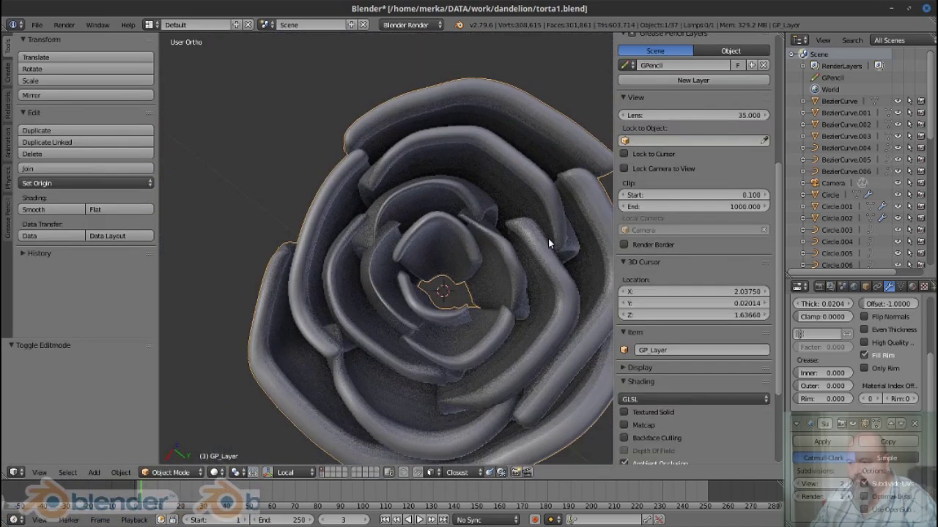
Thin the whole rose slightly along its normals with Alt+S
{"action": "key", "text": "KP_7"}
{"action": "key", "text": "Tab"}
{"action": "key", "text": "a"}
{"action": "left_click_drag", "start_coordinate": [421, 221], "coordinate": [489, 347]}
{"action": "key", "text": "alt+s"}
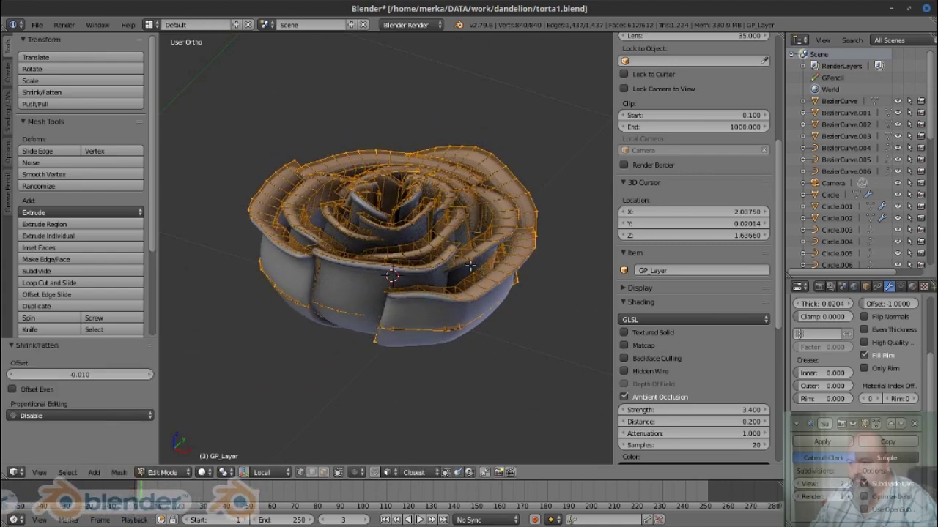
{"action": "key", "text": "Tab"}
In a front wireframe view, select the rose's lower vertices and narrow the base
{"action": "left_click_drag", "start_coordinate": [469, 266], "coordinate": [438, 263]}
{"action": "key", "text": "Tab"}
{"action": "key", "text": "z"}
{"action": "key", "text": "KP_1"}
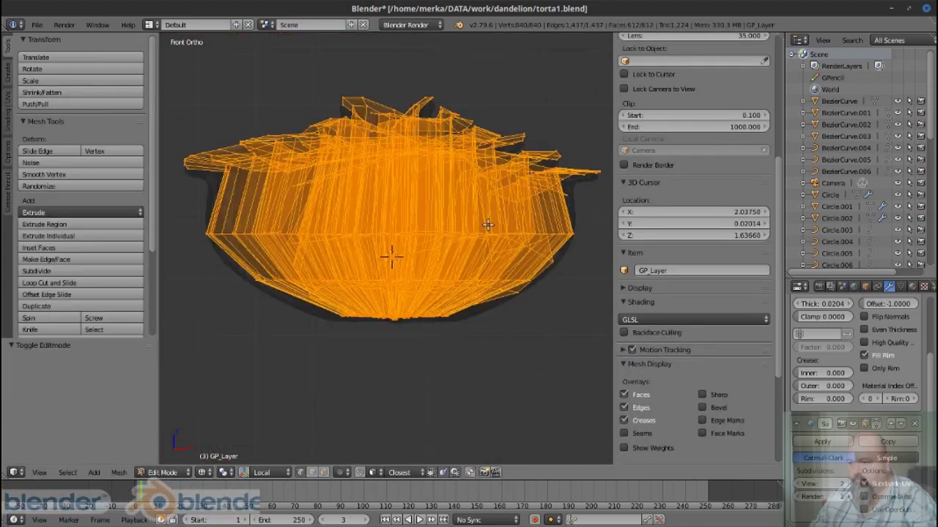
{"action": "right_click", "coordinate": [401, 243]}
{"action": "left_click_drag", "start_coordinate": [577, 266], "coordinate": [577, 267]}
{"action": "left_click_drag", "start_coordinate": [577, 266], "coordinate": [519, 277]}
{"action": "key", "text": "s"}
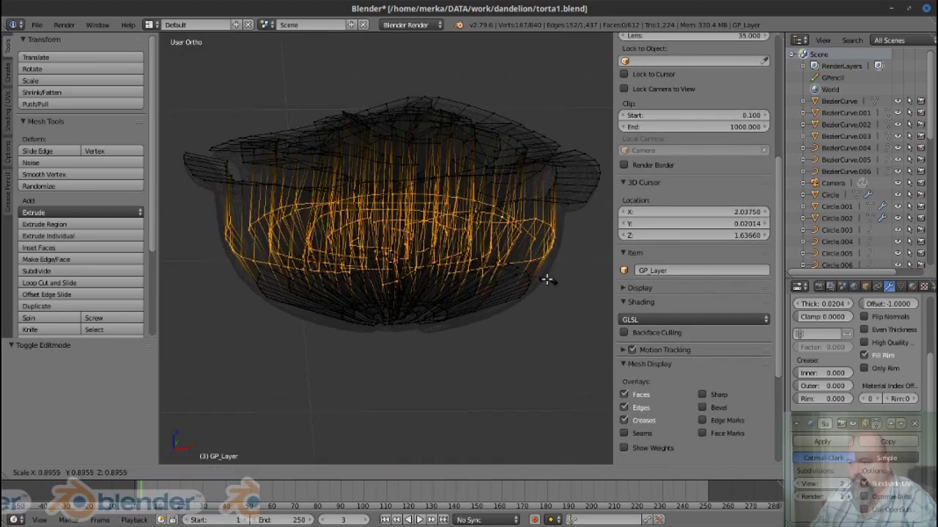
{"action": "left_click", "coordinate": [541, 277]}
{"action": "key", "text": "z"}
{"action": "key", "text": "z"}
Scale the lower ring of vertices inward to 0.811
{"action": "left_click_drag", "start_coordinate": [541, 276], "coordinate": [477, 272]}
{"action": "right_click", "coordinate": [495, 279]}
{"action": "key", "text": "b"}
{"action": "left_click_drag", "start_coordinate": [220, 268], "coordinate": [557, 323]}
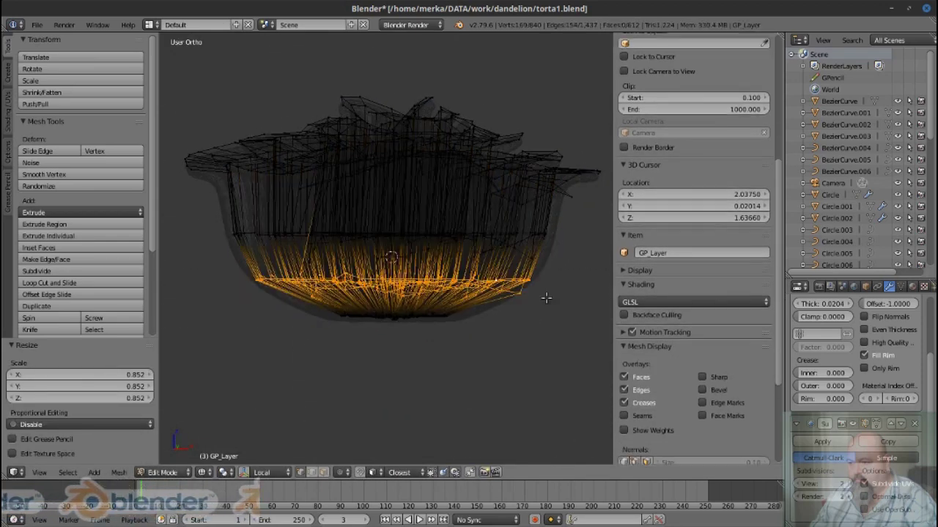
{"action": "key", "text": "ctrl+Tab"}
{"action": "left_click", "coordinate": [439, 313]}
{"action": "left_click_drag", "start_coordinate": [439, 314], "coordinate": [435, 334]}
{"action": "left_click", "coordinate": [511, 323]}
Raise the rose's base 0.027 along Z and show the cake again
{"action": "key", "text": "ctrl+Tab"}
{"action": "left_click", "coordinate": [436, 320]}
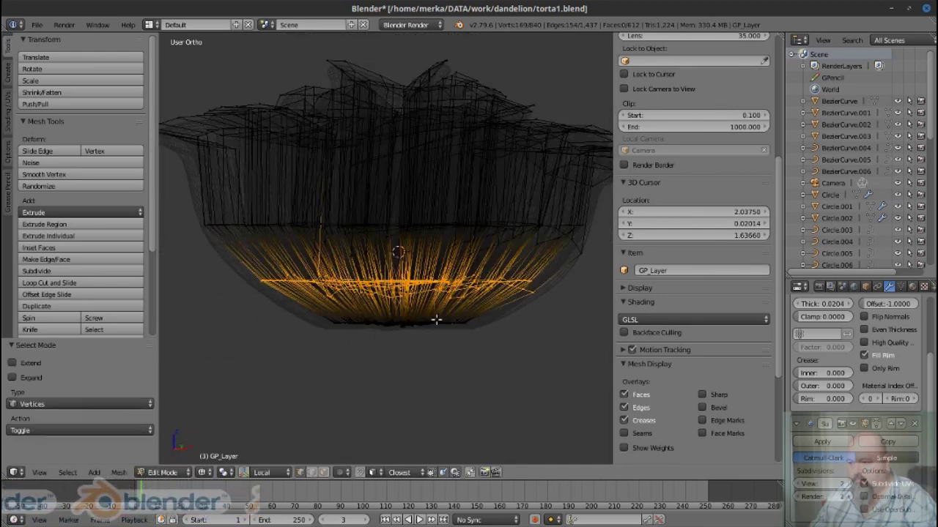
{"action": "left_click", "coordinate": [443, 274]}
{"action": "key", "text": "g"}
{"action": "key", "text": "z"}
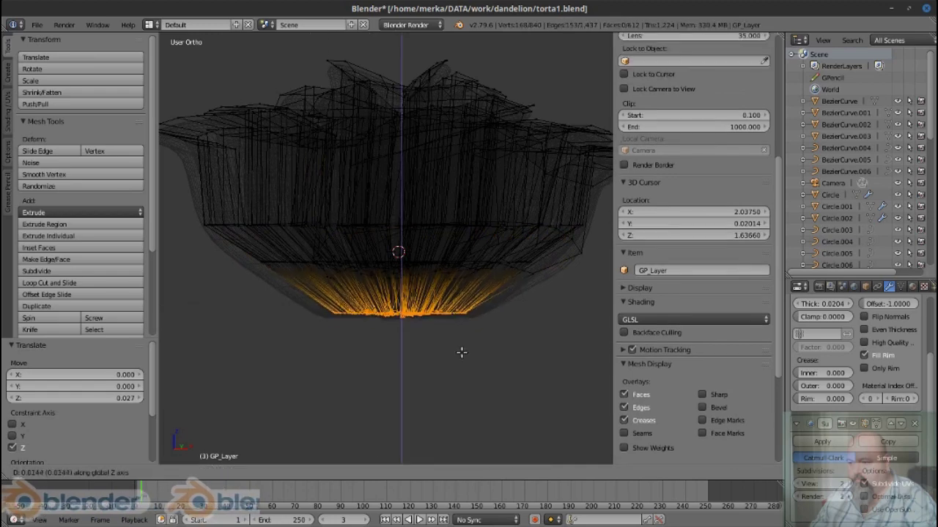
{"action": "left_click", "coordinate": [461, 326]}
{"action": "key", "text": "Tab"}
{"action": "key", "text": "z"}
{"action": "key", "text": "KP_Divide"}
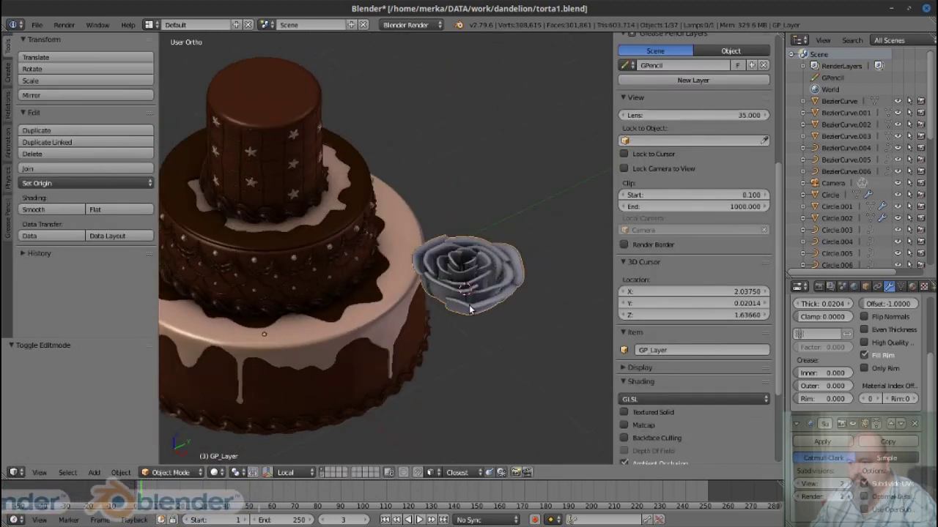
Place the 3D cursor at the rose's base in isolated view
{"action": "left_click_drag", "start_coordinate": [423, 256], "coordinate": [454, 253]}
{"action": "key", "text": "ctrl+l"}
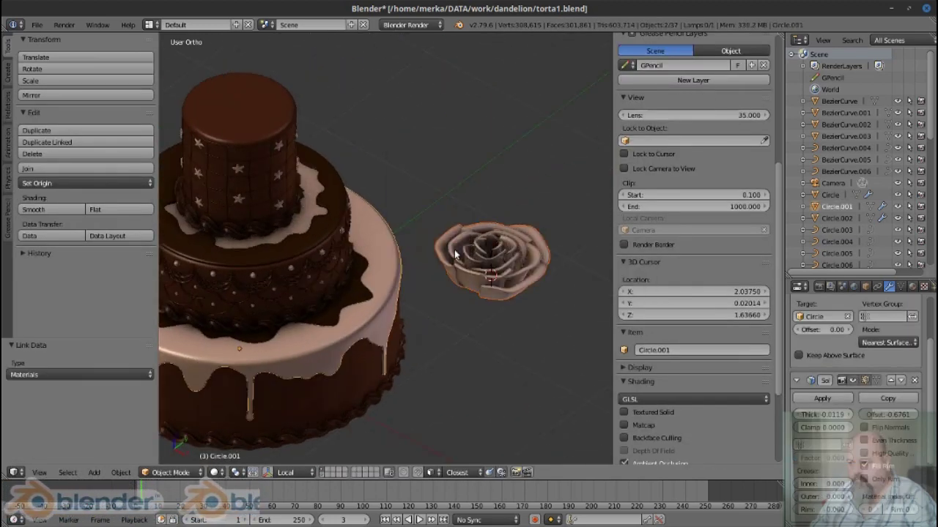
{"action": "key", "text": "KP_Divide"}
{"action": "key", "text": "Tab"}
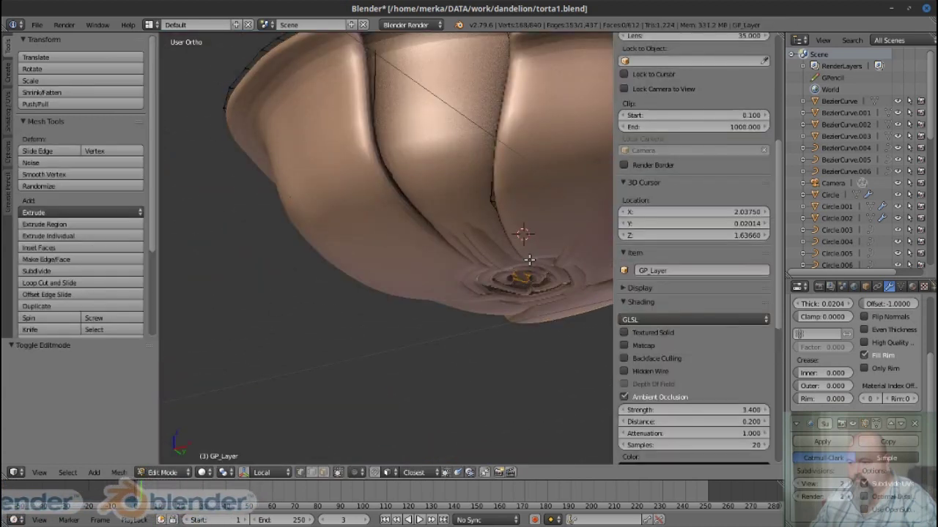
{"action": "scroll", "scroll_direction": "up", "scroll_amount": 3}
{"action": "left_click_drag", "start_coordinate": [467, 248], "coordinate": [444, 280]}
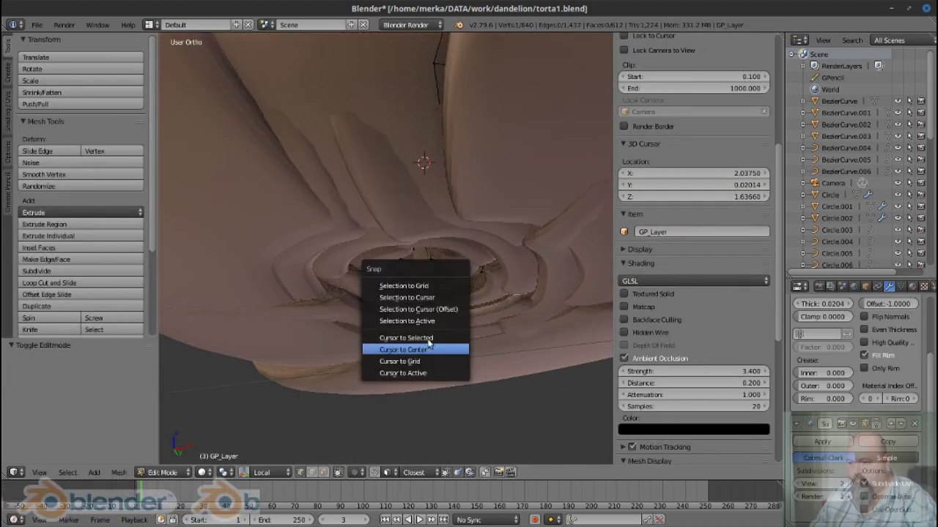
{"action": "left_click", "coordinate": [428, 339]}
{"action": "key", "text": "Tab"}
{"action": "key", "text": "KP_Divide"}
Snap the rose onto the cake's middle tier and raise it 0.220 along Z
{"action": "left_click_drag", "start_coordinate": [408, 252], "coordinate": [488, 197]}
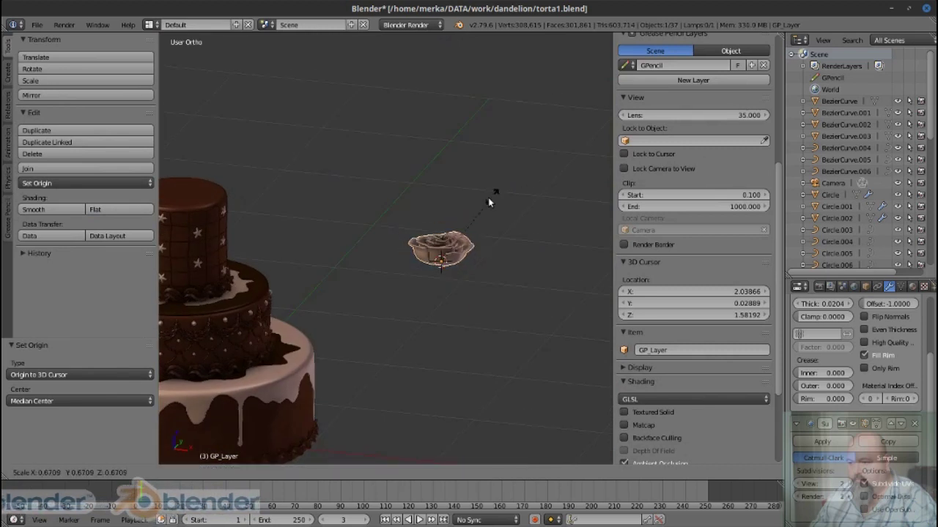
{"action": "left_click", "coordinate": [289, 245]}
{"action": "key", "text": "shift+s"}
{"action": "left_click", "coordinate": [332, 234]}
{"action": "key", "text": "KP_Decimal"}
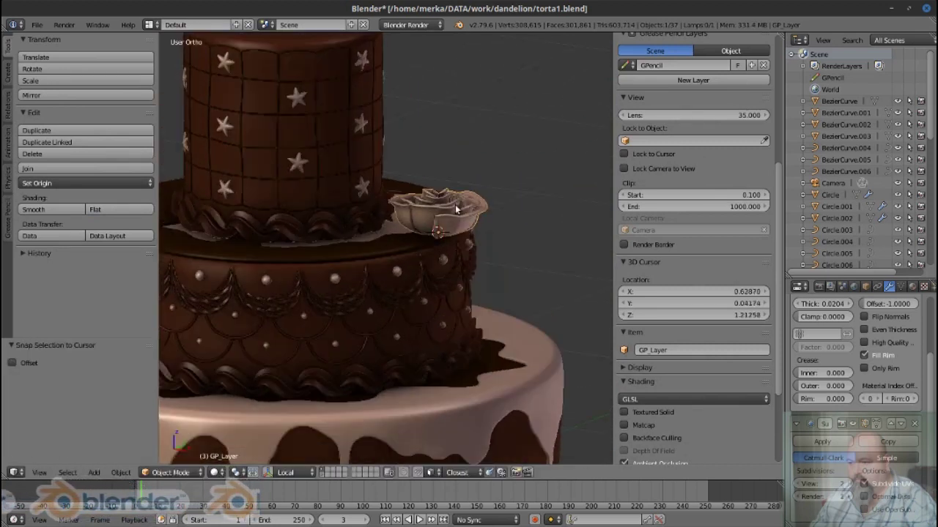
{"action": "key", "text": "g"}
{"action": "key", "text": "z"}
{"action": "left_click", "coordinate": [455, 132]}
Set the 3D cursor at the rose's base for a new object
{"action": "scroll", "scroll_direction": "up", "scroll_amount": 3}
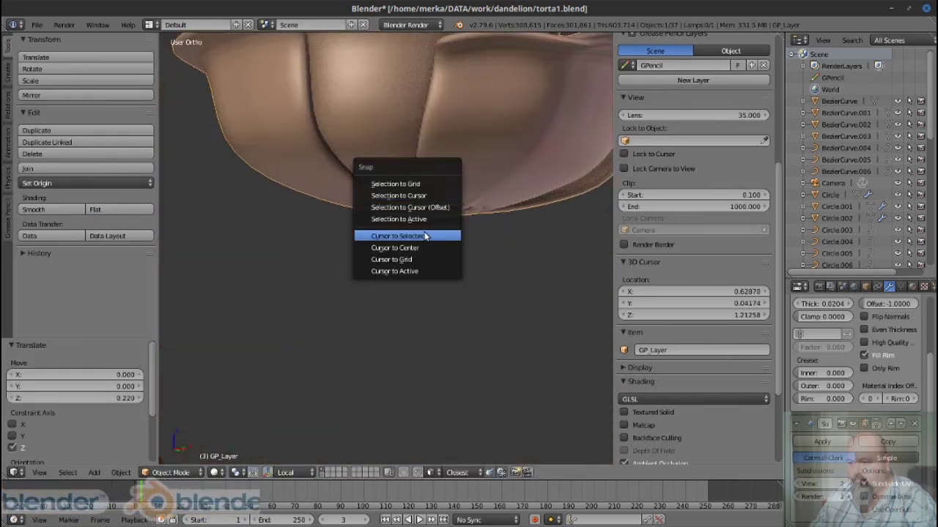
{"action": "left_click", "coordinate": [425, 235]}
{"action": "scroll", "scroll_direction": "down", "scroll_amount": 3}
{"action": "key", "text": "shift+a"}
Add a UV sphere of size 0.1 with 16 rings at the rose's base
{"action": "left_click", "coordinate": [506, 239]}
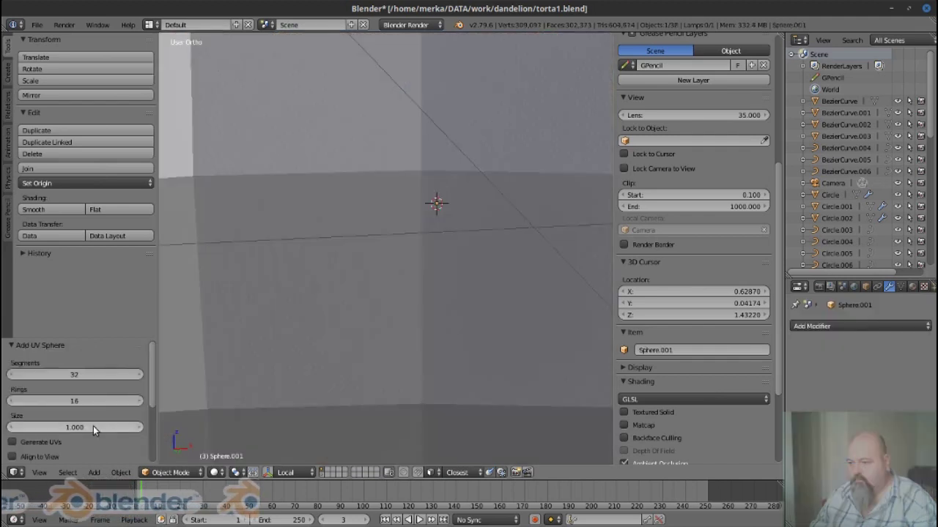
{"action": "key", "text": "Return"}
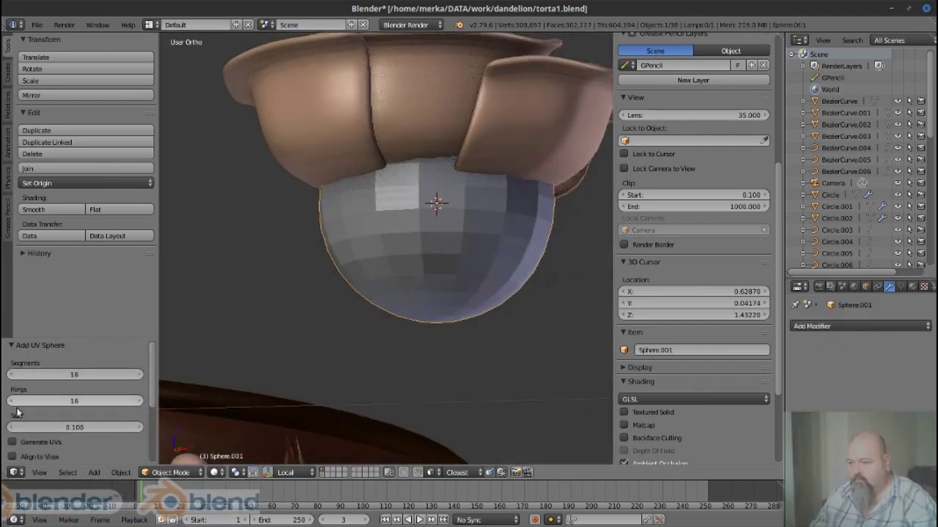
{"action": "type", "text": "8"}
{"action": "key", "text": "Return"}
Shrink the sphere and flatten it along Z
{"action": "key", "text": "Tab"}
{"action": "key", "text": "s"}
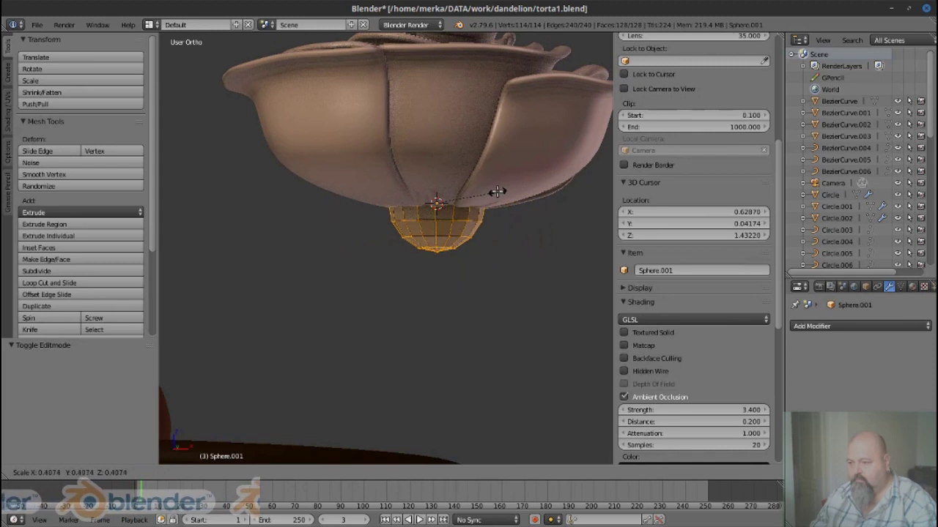
{"action": "left_click", "coordinate": [497, 192]}
{"action": "scroll", "scroll_direction": "down", "scroll_amount": 3}
{"action": "scroll", "scroll_direction": "down", "scroll_amount": 3}
{"action": "scroll", "scroll_direction": "up", "scroll_amount": 3}
{"action": "scroll", "scroll_direction": "up", "scroll_amount": 3}
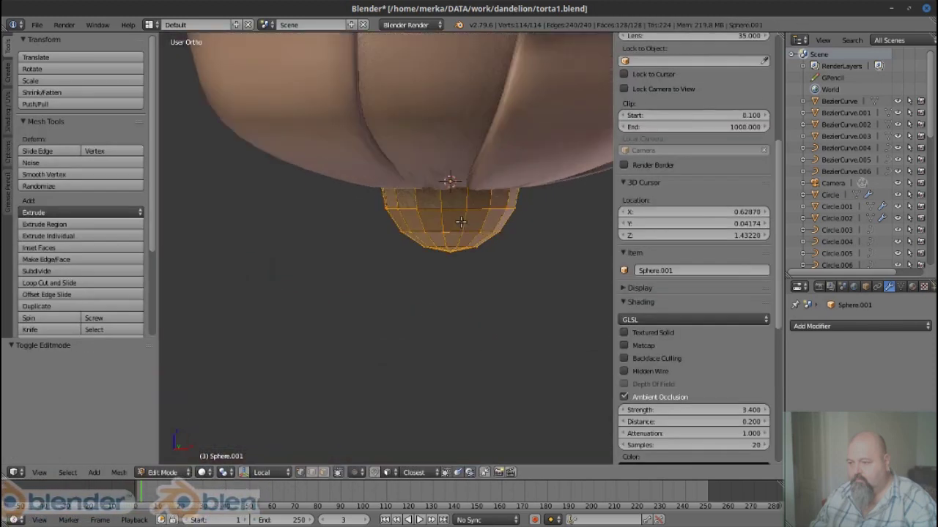
{"action": "left_click_drag", "start_coordinate": [460, 222], "coordinate": [422, 319]}
{"action": "key", "text": "s"}
{"action": "key", "text": "z"}
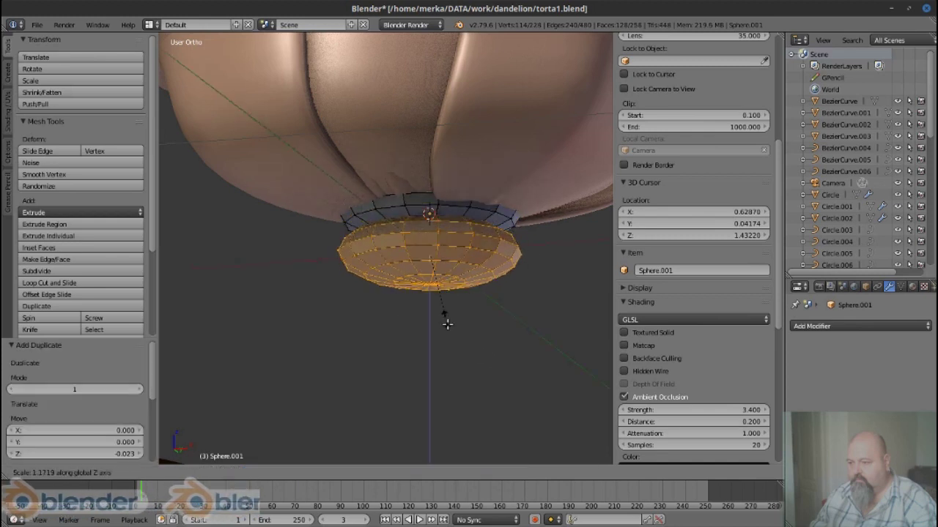
{"action": "left_click", "coordinate": [540, 295]}
{"action": "key", "text": "Tab"}
Add a level-1 Subdivision Surface to the sphere and check it under the rose
{"action": "key", "text": "ctrl+1"}
{"action": "scroll", "scroll_direction": "down", "scroll_amount": 3}
{"action": "scroll", "scroll_direction": "up", "scroll_amount": 3}
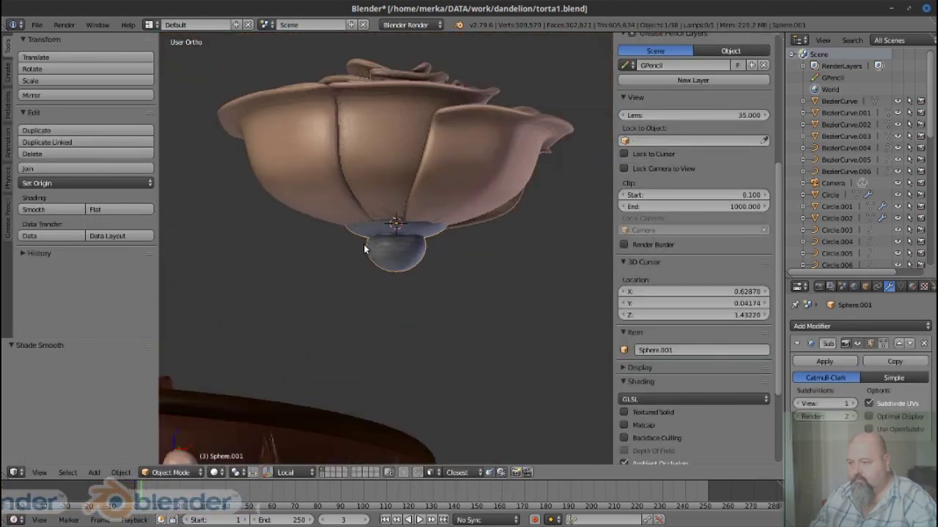
{"action": "key", "text": "Tab"}
{"action": "scroll", "scroll_direction": "up", "scroll_amount": 3}
{"action": "scroll", "scroll_direction": "down", "scroll_amount": 3}
{"action": "left_click_drag", "start_coordinate": [395, 220], "coordinate": [445, 189]}
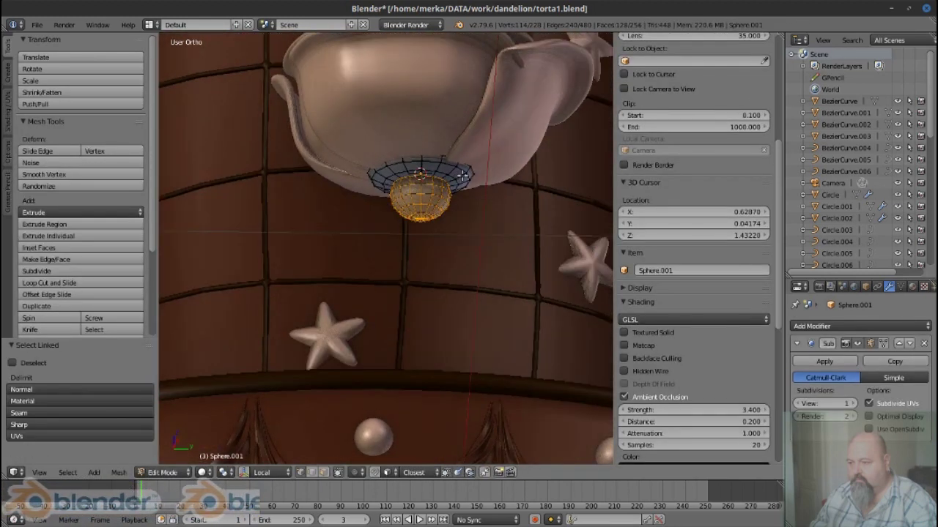
{"action": "key", "text": "Tab"}
{"action": "left_click_drag", "start_coordinate": [508, 198], "coordinate": [486, 203]}
{"action": "scroll", "scroll_direction": "down", "scroll_amount": 3}
{"action": "left_click_drag", "start_coordinate": [351, 288], "coordinate": [383, 314]}
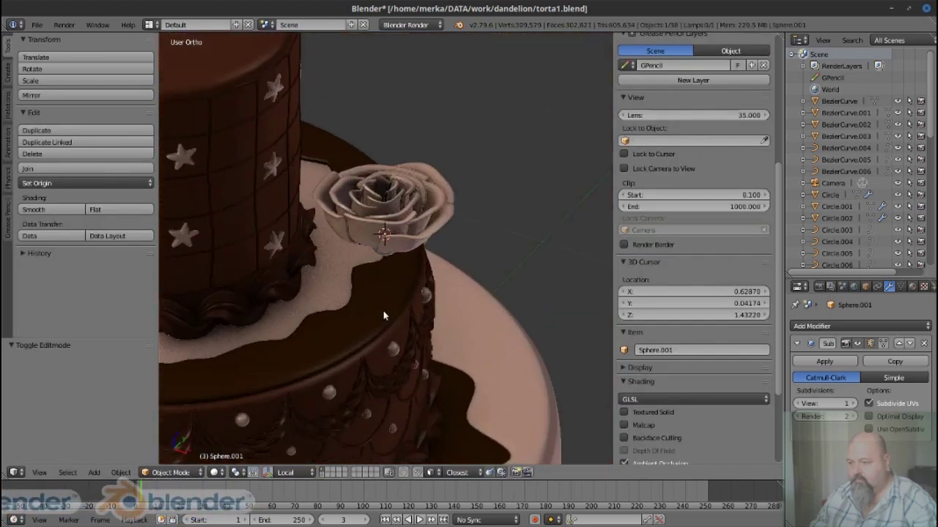
{"action": "scroll", "scroll_direction": "down", "scroll_amount": 3}
{"action": "left_click_drag", "start_coordinate": [414, 266], "coordinate": [416, 261]}
Select the base sphere and pick its bottom face ring in Edit Mode
{"action": "key", "text": "ctrl+l"}
{"action": "scroll", "scroll_direction": "up", "scroll_amount": 3}
{"action": "right_click", "coordinate": [408, 203]}
{"action": "key", "text": "Tab"}
{"action": "key", "text": "Tab"}
{"action": "left_click_drag", "start_coordinate": [428, 131], "coordinate": [428, 157]}
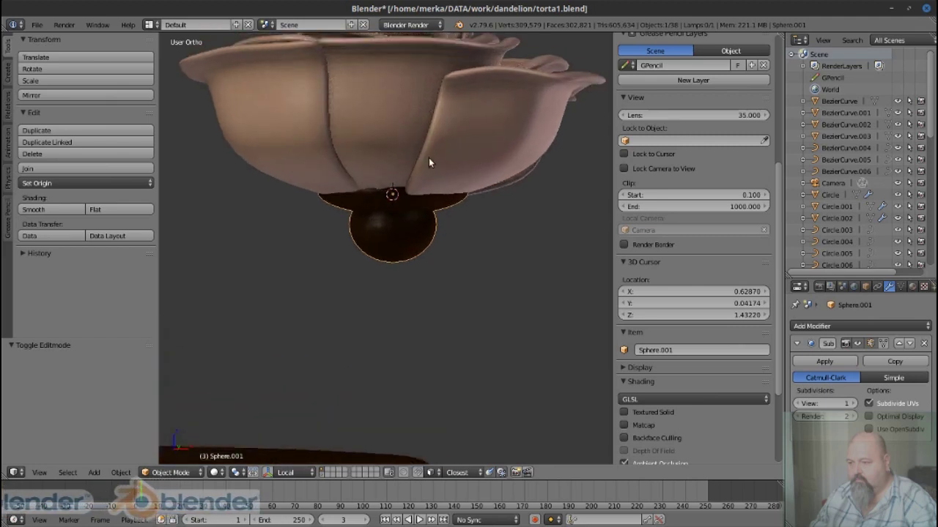
{"action": "scroll", "scroll_direction": "down", "scroll_amount": 3}
{"action": "scroll", "scroll_direction": "up", "scroll_amount": 3}
{"action": "key", "text": "Tab"}
{"action": "scroll", "scroll_direction": "up", "scroll_amount": 3}
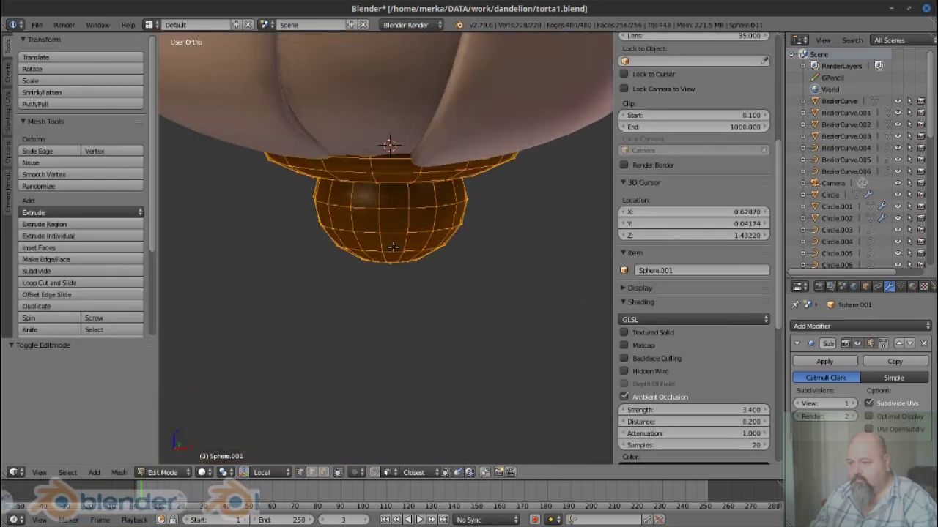
{"action": "key", "text": "a"}
{"action": "right_click", "coordinate": [401, 240]}
Set the sphere's origin to the 3D cursor and apply the rose's rotation and scale
{"action": "key", "text": "Tab"}
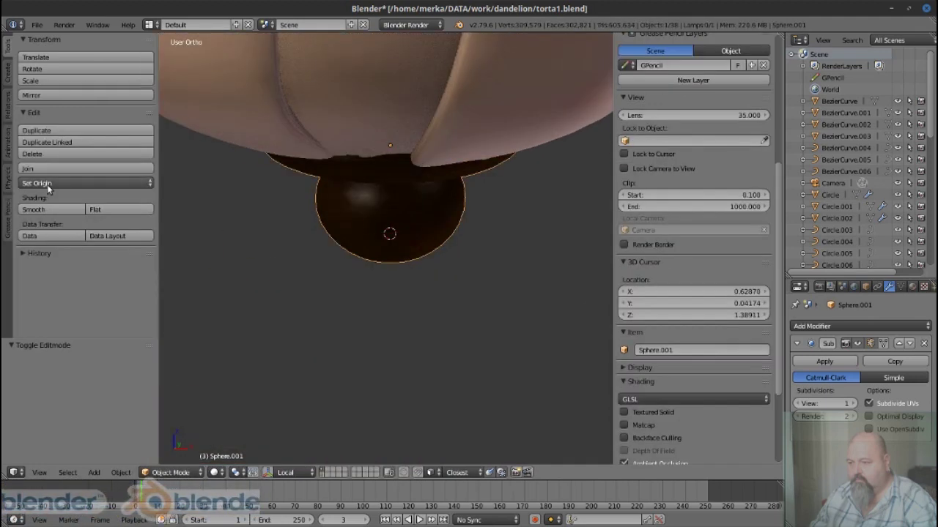
{"action": "left_click", "coordinate": [84, 184]}
{"action": "left_click", "coordinate": [66, 220]}
{"action": "scroll", "scroll_direction": "down", "scroll_amount": 3}
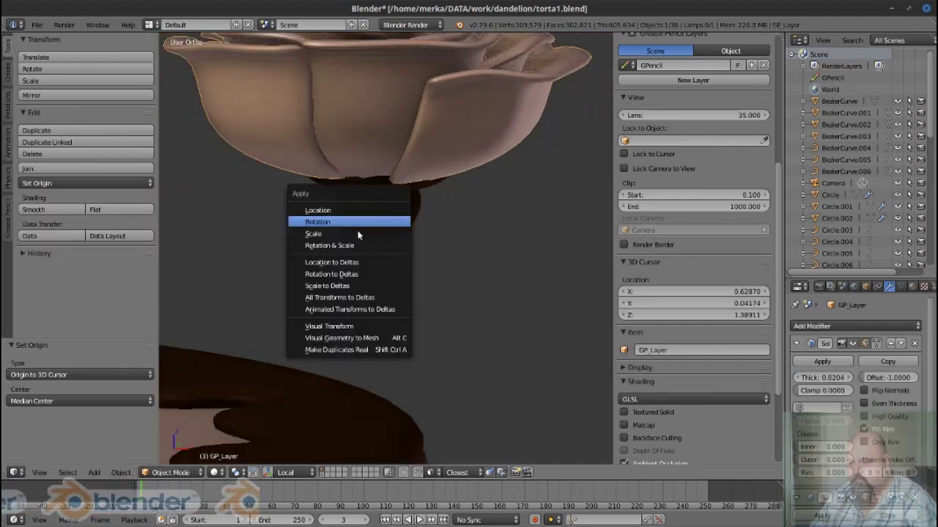
{"action": "left_click", "coordinate": [344, 245]}
{"action": "left_click_drag", "start_coordinate": [448, 125], "coordinate": [621, 313]}
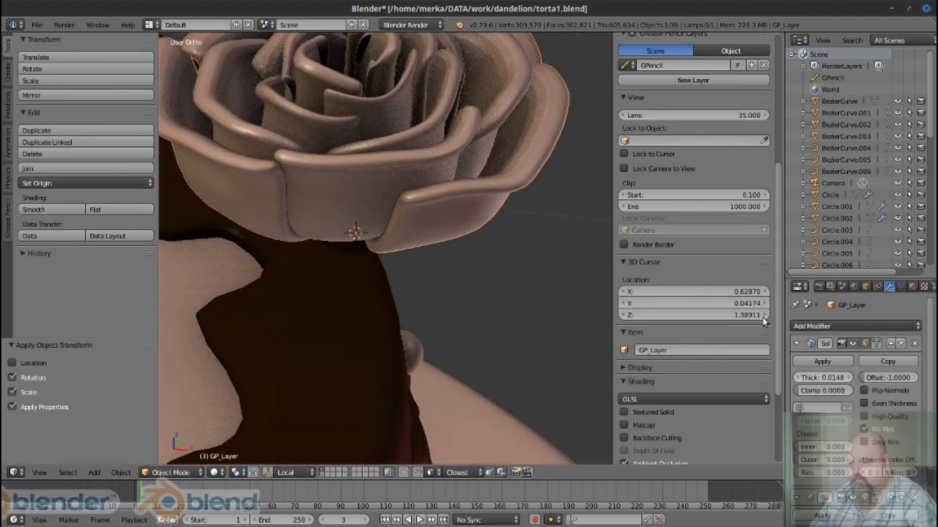
In wireframe Edit Mode, pick and dissolve a stray edge chain inside the rose
{"action": "key", "text": "Tab"}
{"action": "scroll", "scroll_direction": "up", "scroll_amount": 3}
{"action": "left_click_drag", "start_coordinate": [268, 209], "coordinate": [375, 166]}
{"action": "key", "text": "z"}
{"action": "right_click", "coordinate": [342, 192]}
{"action": "key", "text": "ctrl+x"}
Select and hide a connected stray piece, dissolve more geometry, then exit to solid shading
{"action": "key", "text": "ctrl+l"}
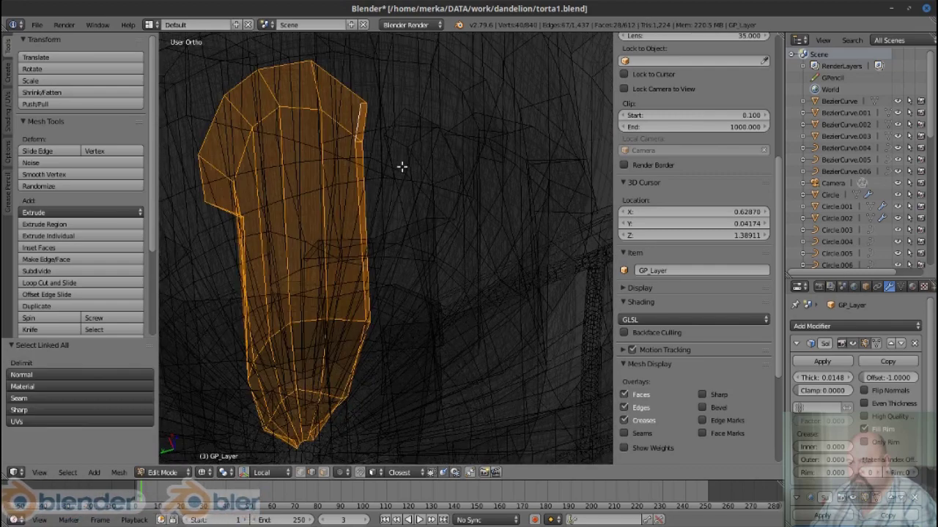
{"action": "scroll", "scroll_direction": "up", "scroll_amount": 3}
{"action": "key", "text": "h"}
{"action": "left_click_drag", "start_coordinate": [366, 269], "coordinate": [310, 195]}
{"action": "key", "text": "ctrl+x"}
{"action": "key", "text": "Tab"}
{"action": "key", "text": "z"}
{"action": "left_click_drag", "start_coordinate": [372, 195], "coordinate": [476, 270]}
Re-enter the rose's mesh in wireframe, undo the last change, and return to solid Object Mode
{"action": "key", "text": "Tab"}
{"action": "key", "text": "z"}
{"action": "key", "text": "ctrl+z"}
{"action": "scroll", "scroll_direction": "down", "scroll_amount": 3}
{"action": "scroll", "scroll_direction": "down", "scroll_amount": 3}
{"action": "key", "text": "Tab"}
{"action": "key", "text": "z"}
{"action": "scroll", "scroll_direction": "down", "scroll_amount": 3}
{"action": "scroll", "scroll_direction": "up", "scroll_amount": 3}
Select the rose's base sphere and move it to a new position
{"action": "right_click", "coordinate": [471, 276]}
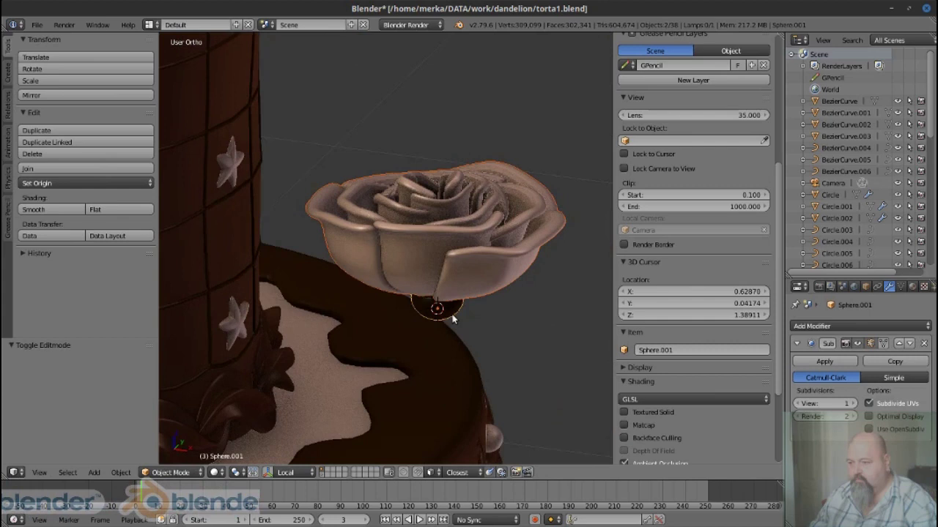
{"action": "scroll", "scroll_direction": "down", "scroll_amount": 3}
{"action": "key", "text": "g"}
{"action": "left_click", "coordinate": [449, 359]}
{"action": "left_click_drag", "start_coordinate": [448, 359], "coordinate": [487, 235]}
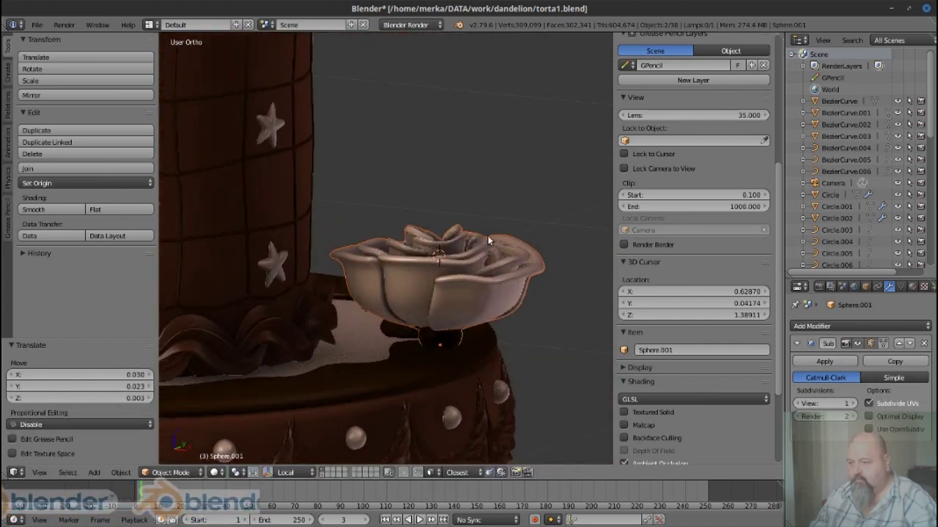
{"action": "scroll", "scroll_direction": "up", "scroll_amount": 3}
{"action": "scroll", "scroll_direction": "up", "scroll_amount": 3}
{"action": "scroll", "scroll_direction": "up", "scroll_amount": 3}
Flatten the base sphere by scaling its whole mesh along Z
{"action": "key", "text": "Tab"}
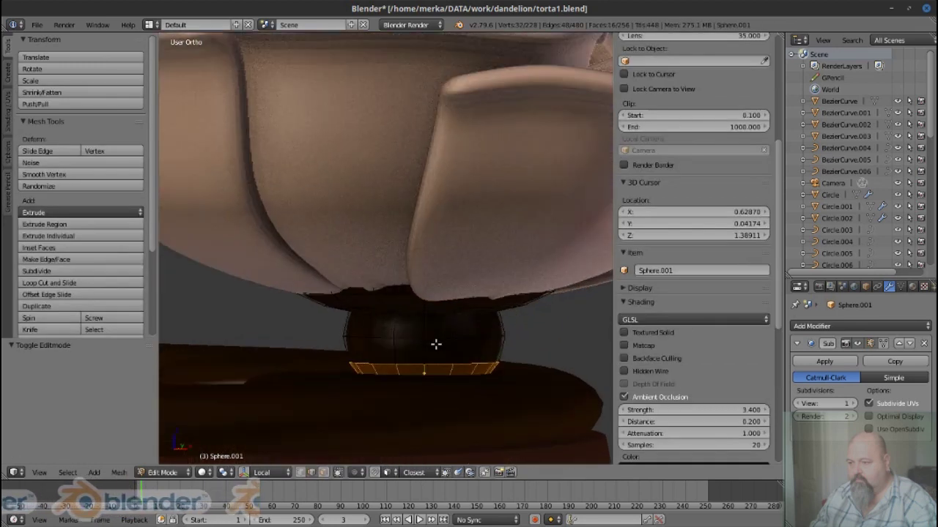
{"action": "key", "text": "l"}
{"action": "key", "text": "s"}
{"action": "key", "text": "z"}
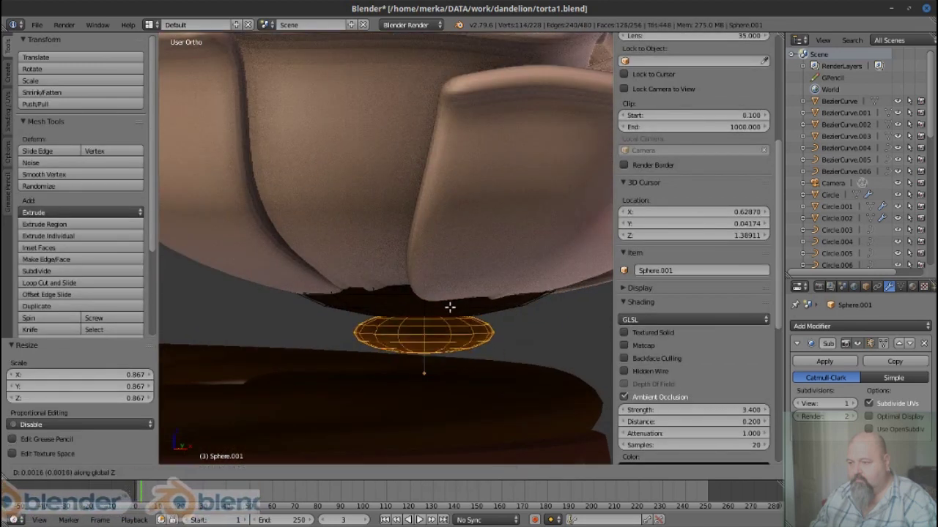
{"action": "left_click", "coordinate": [449, 307]}
{"action": "left_click_drag", "start_coordinate": [449, 308], "coordinate": [425, 329]}
{"action": "key", "text": "Tab"}
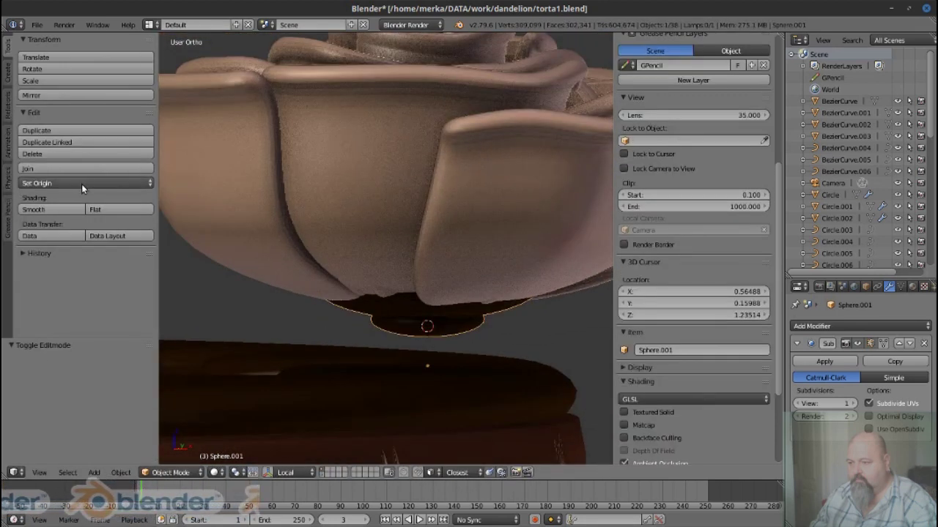
Lower the rose onto the middle tier so it sits against the top tier
{"action": "scroll", "scroll_direction": "down", "scroll_amount": 3}
{"action": "left_click_drag", "start_coordinate": [444, 289], "coordinate": [411, 320]}
{"action": "key", "text": "g"}
{"action": "left_click", "coordinate": [399, 330]}
{"action": "scroll", "scroll_direction": "down", "scroll_amount": 3}
{"action": "scroll", "scroll_direction": "up", "scroll_amount": 3}
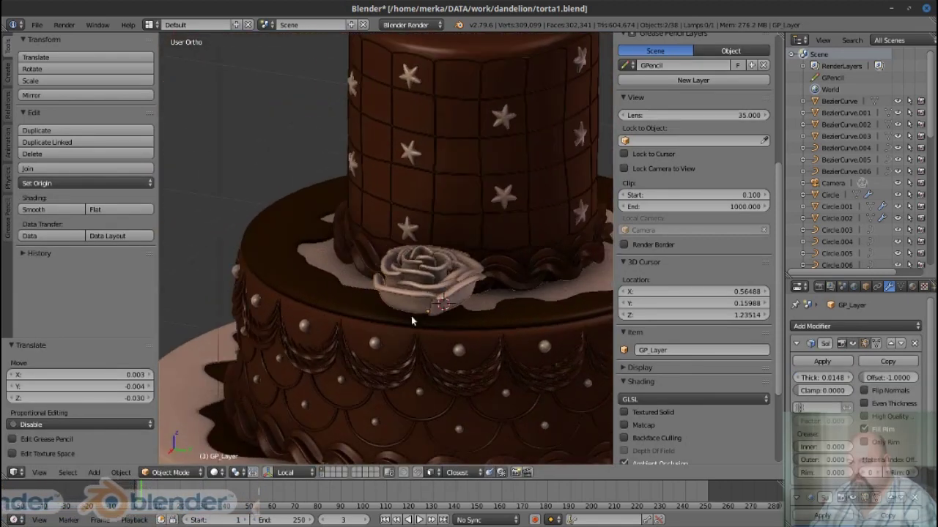
{"action": "left_click_drag", "start_coordinate": [446, 289], "coordinate": [396, 315]}
Tilt the rose about the Y axis and make a linked duplicate of it
{"action": "key", "text": "r"}
{"action": "key", "text": "y"}
{"action": "left_click", "coordinate": [386, 308]}
{"action": "key", "text": "shift+d"}
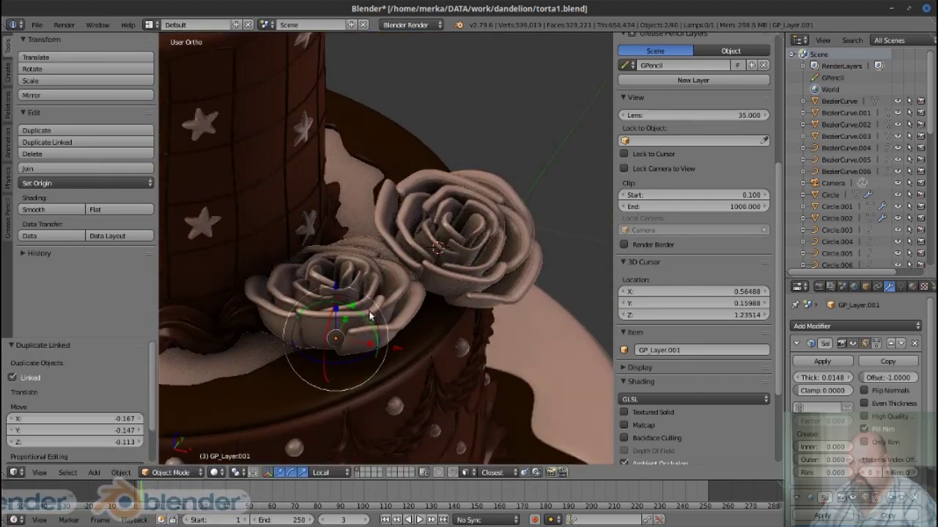
Rotate the copied rose about Y, reposition it along Z, and shrink it to about 0.83
{"action": "left_click_drag", "start_coordinate": [339, 317], "coordinate": [309, 229]}
{"action": "key", "text": "r"}
{"action": "key", "text": "y"}
{"action": "left_click", "coordinate": [322, 291]}
{"action": "key", "text": "g"}
{"action": "key", "text": "z"}
{"action": "key", "text": "z"}
{"action": "left_click", "coordinate": [344, 301]}
{"action": "left_click", "coordinate": [322, 339]}
{"action": "left_click", "coordinate": [420, 279]}
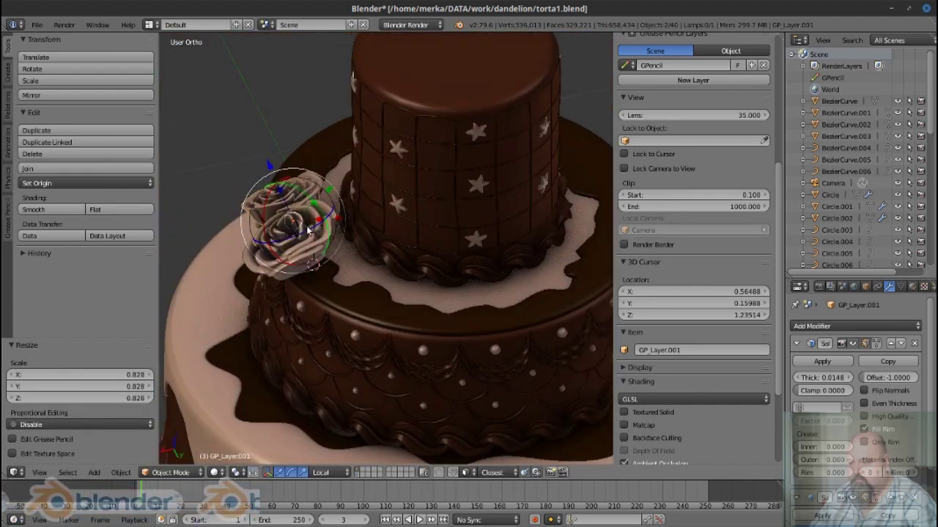
Place a third linked rose beside the other two
{"action": "left_click", "coordinate": [345, 300]}
{"action": "scroll", "scroll_direction": "up", "scroll_amount": 3}
{"action": "key", "text": "r"}
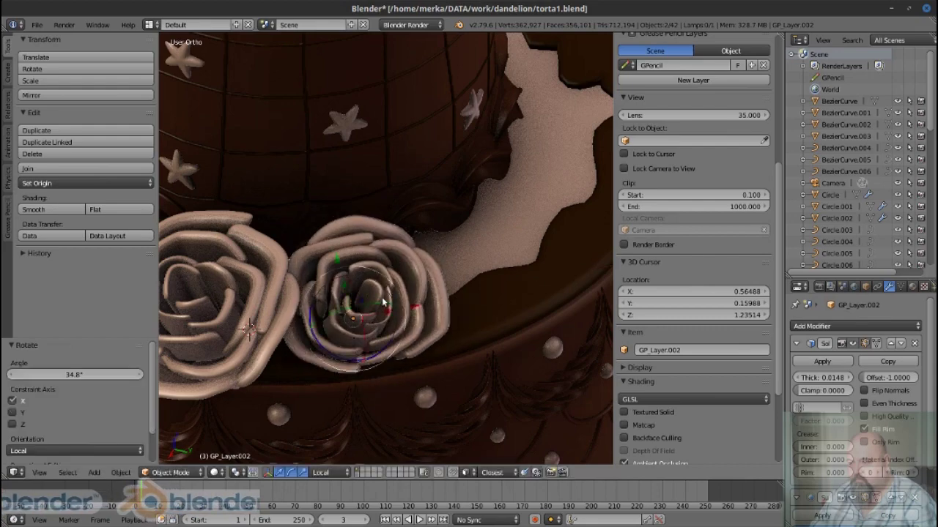
{"action": "scroll", "scroll_direction": "up", "scroll_amount": 3}
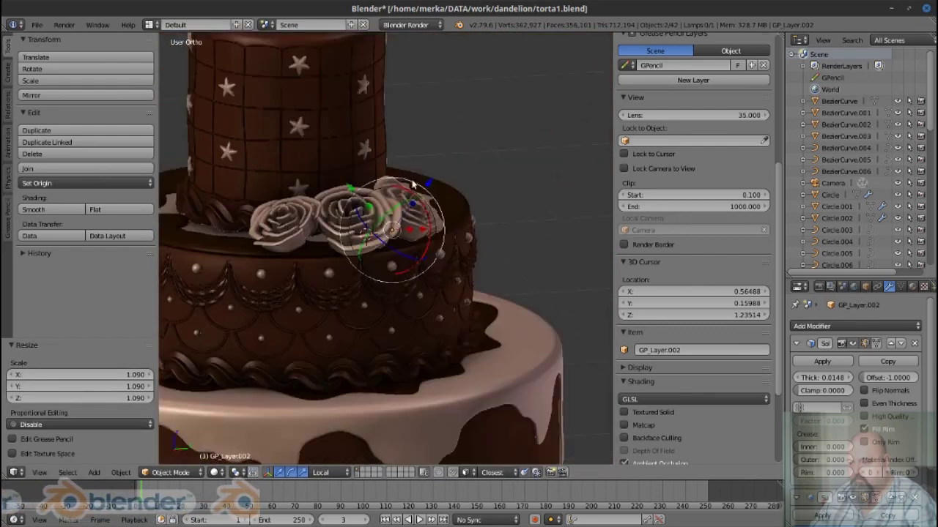
{"action": "scroll", "scroll_direction": "up", "scroll_amount": 3}
{"action": "scroll", "scroll_direction": "up", "scroll_amount": 3}
{"action": "scroll", "scroll_direction": "up", "scroll_amount": 3}
Select one rose, tilt it about Y, and reposition it from the top view
{"action": "right_click", "coordinate": [537, 167]}
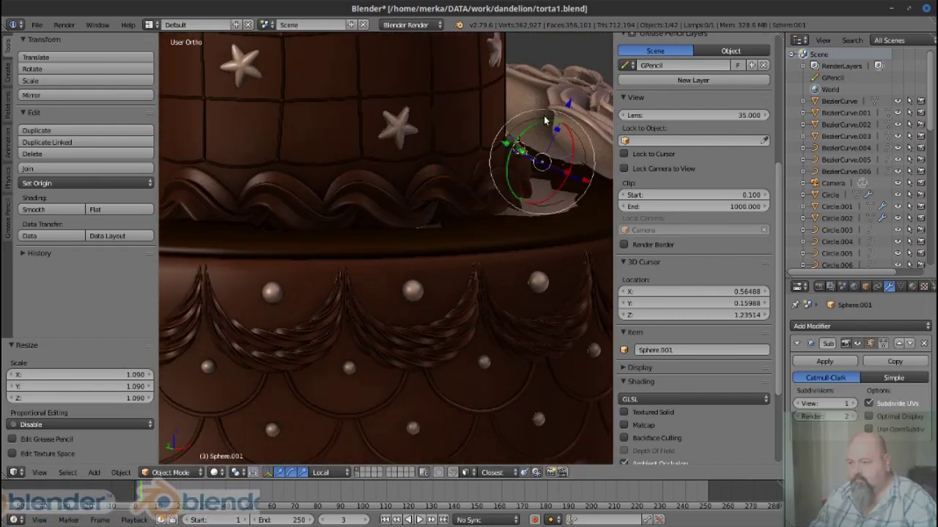
{"action": "key", "text": "KP_Decimal"}
{"action": "key", "text": "r"}
{"action": "key", "text": "y"}
{"action": "left_click", "coordinate": [413, 320]}
{"action": "key", "text": "KP_7"}
{"action": "key", "text": "g"}
{"action": "left_click", "coordinate": [322, 132]}
Select the third rose with its base sphere and nudge them sideways in top view
{"action": "key", "text": "z"}
{"action": "right_click", "coordinate": [322, 132]}
{"action": "key", "text": "KP_Decimal"}
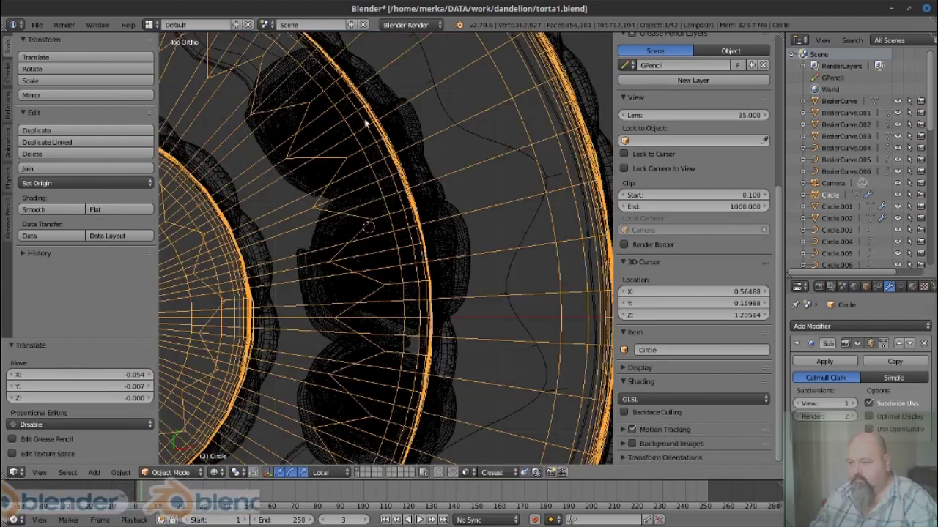
{"action": "left_click_drag", "start_coordinate": [322, 133], "coordinate": [250, 120]}
{"action": "scroll", "scroll_direction": "up", "scroll_amount": 3}
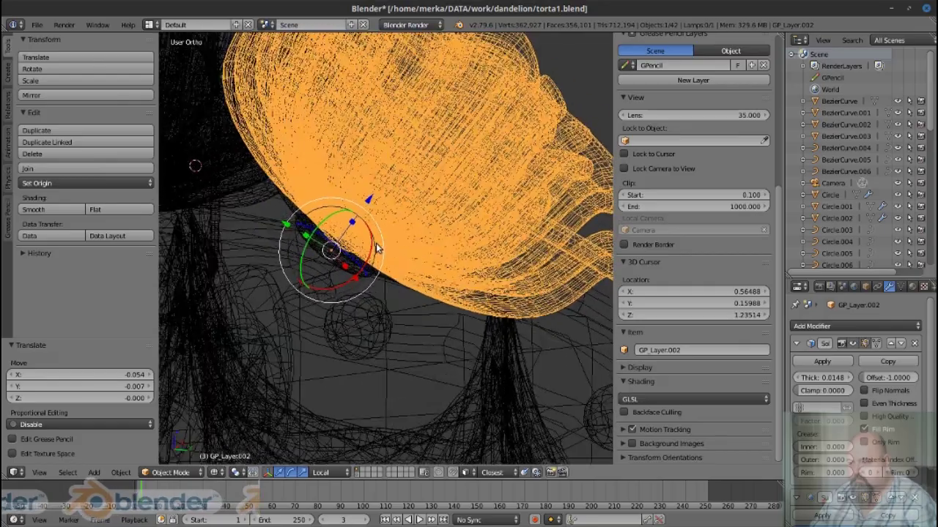
{"action": "right_click", "coordinate": [344, 286]}
{"action": "key", "text": "KP_7"}
{"action": "key", "text": "z"}
{"action": "left_click_drag", "start_coordinate": [361, 301], "coordinate": [331, 296]}
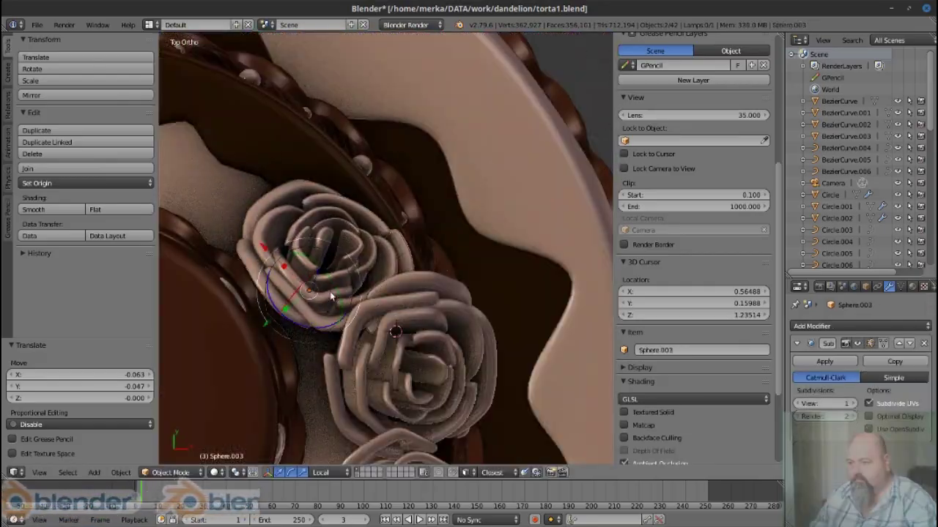
{"action": "left_click", "coordinate": [430, 228]}
{"action": "left_click_drag", "start_coordinate": [429, 227], "coordinate": [323, 276]}
{"action": "scroll", "scroll_direction": "up", "scroll_amount": 3}
Select the second rose and rotate it from the top view
{"action": "right_click", "coordinate": [394, 279]}
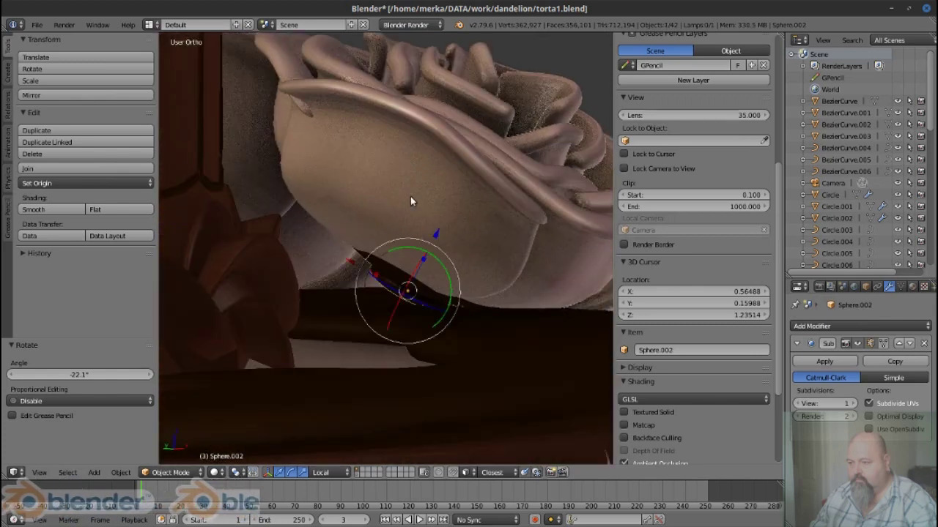
{"action": "key", "text": "KP_7"}
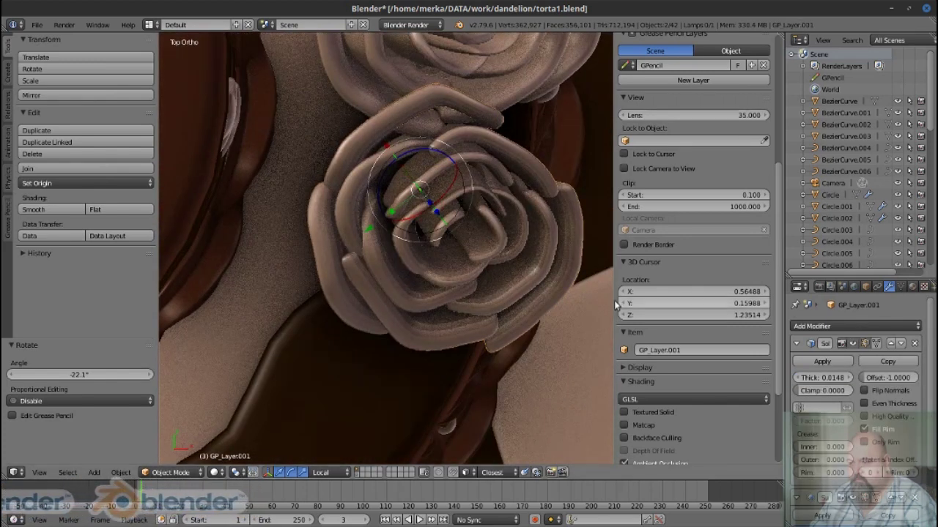
{"action": "scroll", "scroll_direction": "down", "scroll_amount": 3}
{"action": "key", "text": "r"}
{"action": "left_click", "coordinate": [482, 248]}
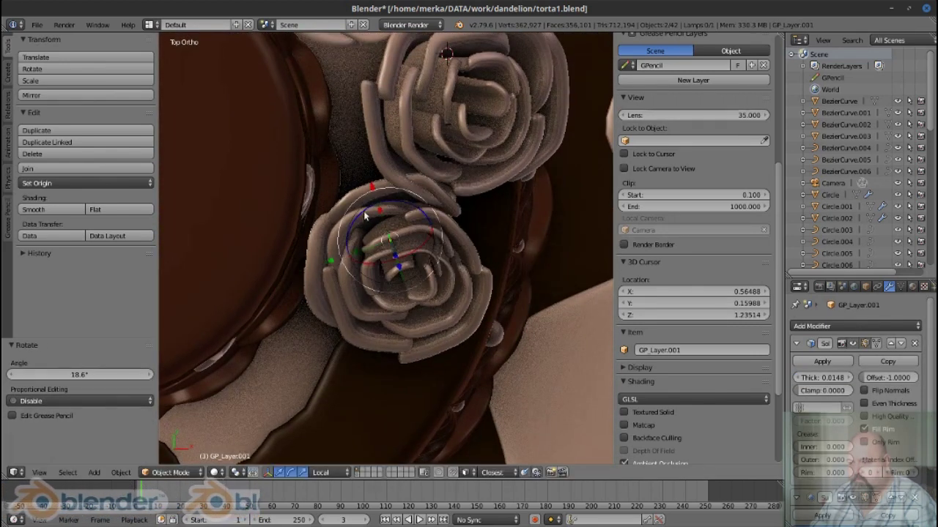
{"action": "scroll", "scroll_direction": "down", "scroll_amount": 3}
{"action": "left_click_drag", "start_coordinate": [377, 198], "coordinate": [418, 224]}
{"action": "left_click_drag", "start_coordinate": [462, 291], "coordinate": [476, 258]}
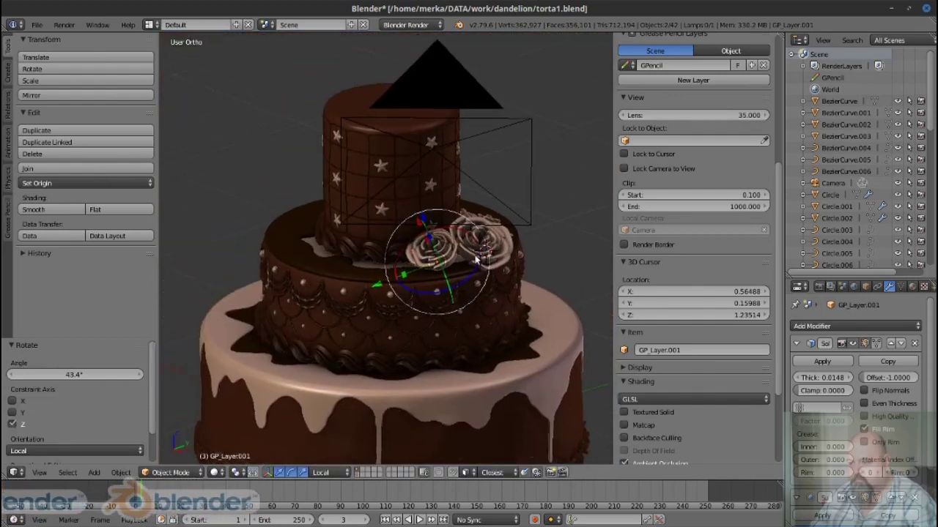
Deselect everything and make the rose petals thinner
{"action": "key", "text": "a"}
{"action": "left_click_drag", "start_coordinate": [477, 258], "coordinate": [473, 206]}
{"action": "scroll", "scroll_direction": "up", "scroll_amount": 3}
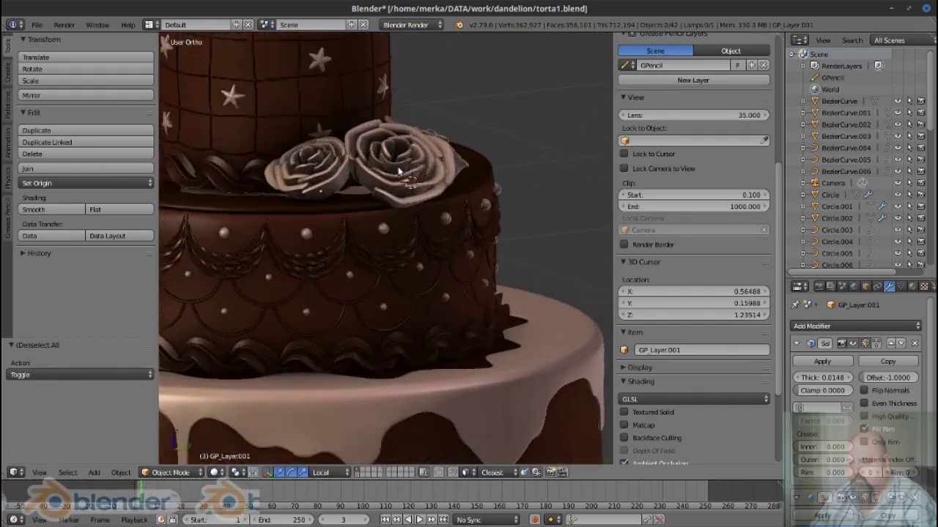
{"action": "scroll", "scroll_direction": "up", "scroll_amount": 3}
{"action": "left_click_drag", "start_coordinate": [397, 253], "coordinate": [397, 244]}
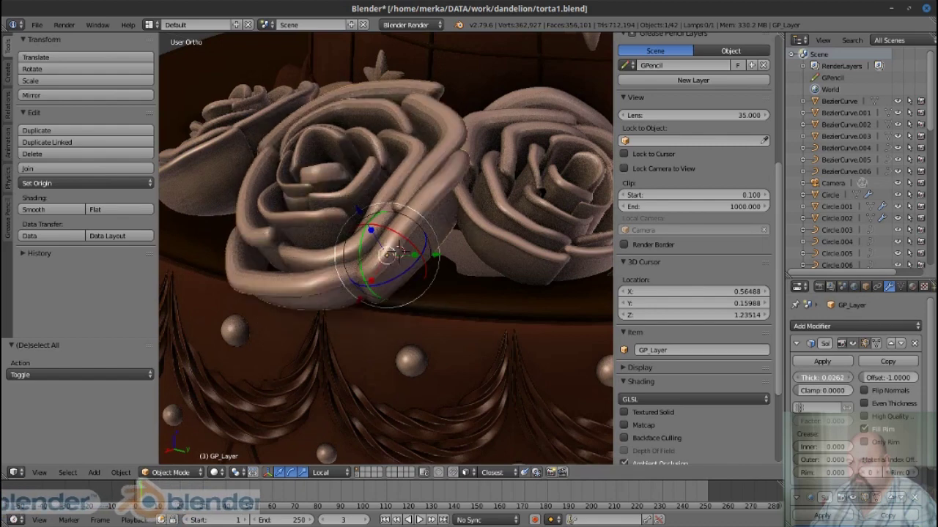
{"action": "left_click_drag", "start_coordinate": [822, 377], "coordinate": [806, 377]}
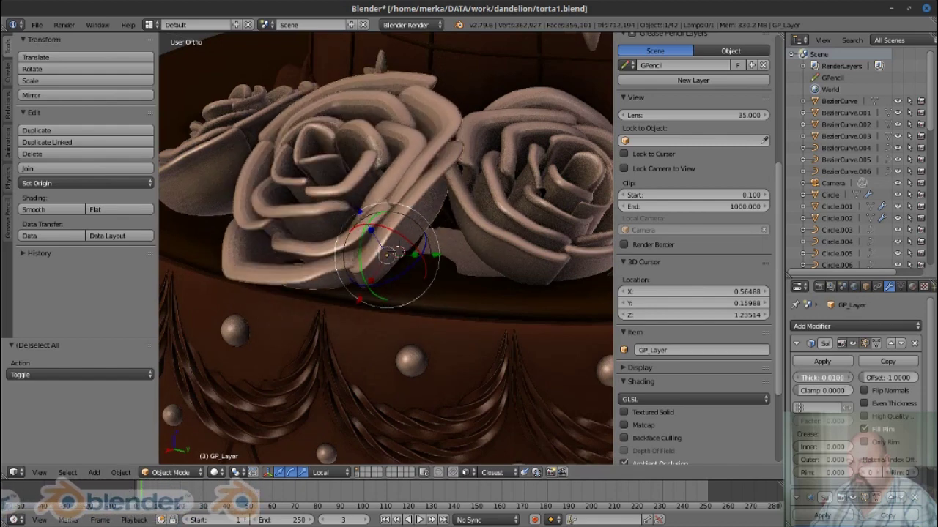
{"action": "left_click_drag", "start_coordinate": [547, 300], "coordinate": [470, 108]}
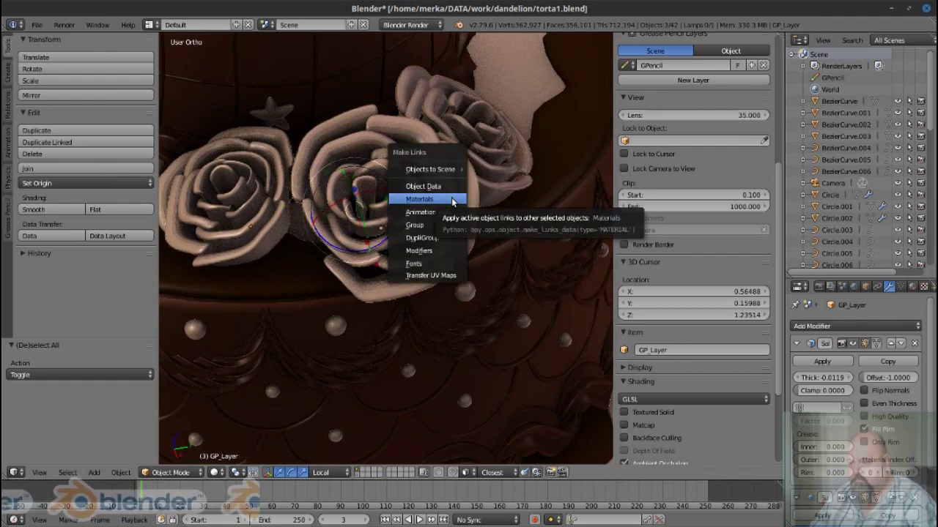
Share the active rose's material with the other roses
{"action": "left_click", "coordinate": [453, 199]}
{"action": "key", "text": "KP_5"}
{"action": "scroll", "scroll_direction": "down", "scroll_amount": 3}
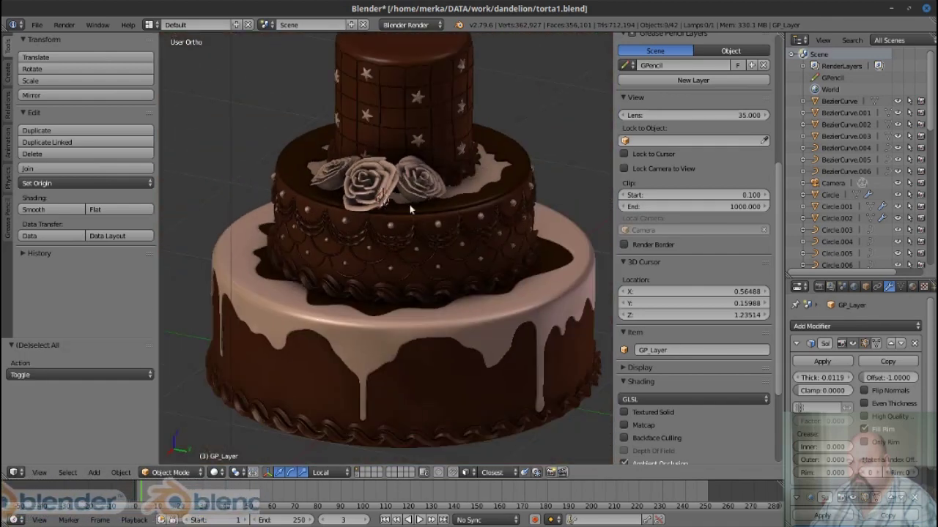
{"action": "left_click_drag", "start_coordinate": [453, 230], "coordinate": [499, 249]}
{"action": "scroll", "scroll_direction": "up", "scroll_amount": 3}
Place the 3D cursor on the bottom tier's frosting and switch to orthographic top view
{"action": "left_click", "coordinate": [468, 321]}
{"action": "scroll", "scroll_direction": "down", "scroll_amount": 3}
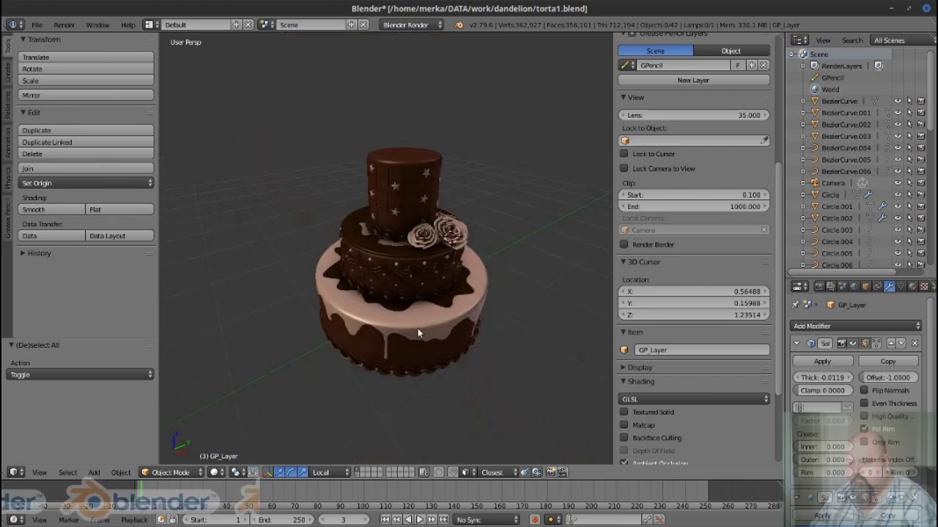
{"action": "left_click_drag", "start_coordinate": [417, 301], "coordinate": [440, 227]}
{"action": "key", "text": "KP_7"}
{"action": "key", "text": "KP_5"}
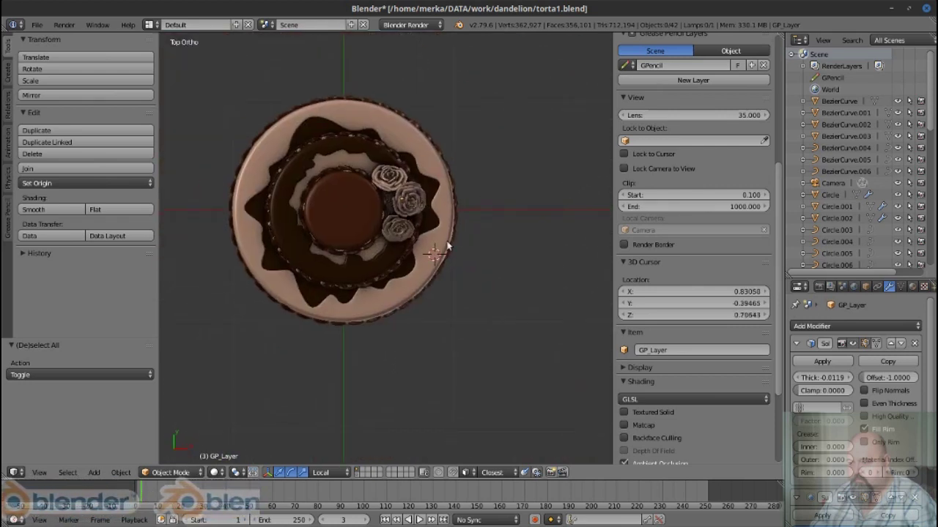
{"action": "scroll", "scroll_direction": "up", "scroll_amount": 3}
{"action": "key", "text": "shift+a"}
Add an 18-vertex circle, isolate it in local view, and checker-deselect alternate vertices
{"action": "left_click", "coordinate": [533, 255]}
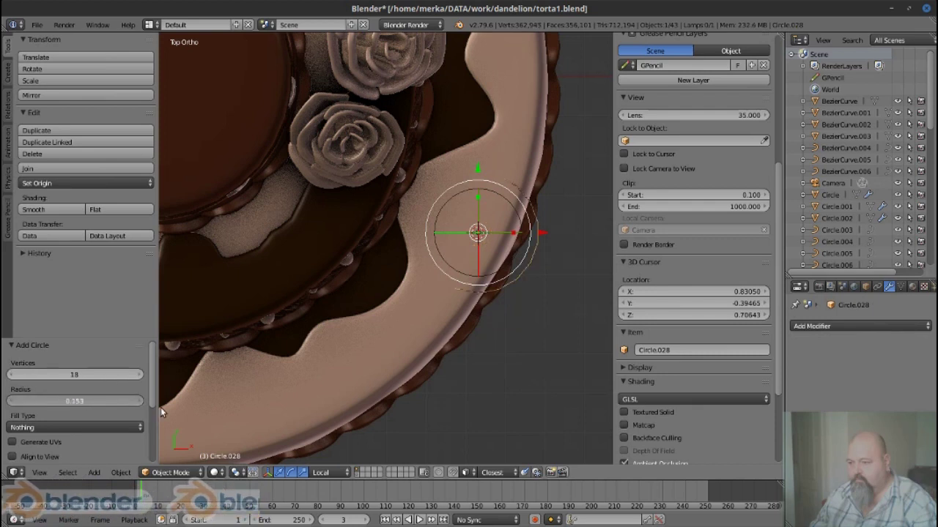
{"action": "key", "text": "Tab"}
{"action": "key", "text": "KP_Divide"}
{"action": "key", "text": "Tab"}
{"action": "key", "text": "Tab"}
{"action": "key", "text": "ctrl+Tab"}
{"action": "left_click", "coordinate": [67, 472]}
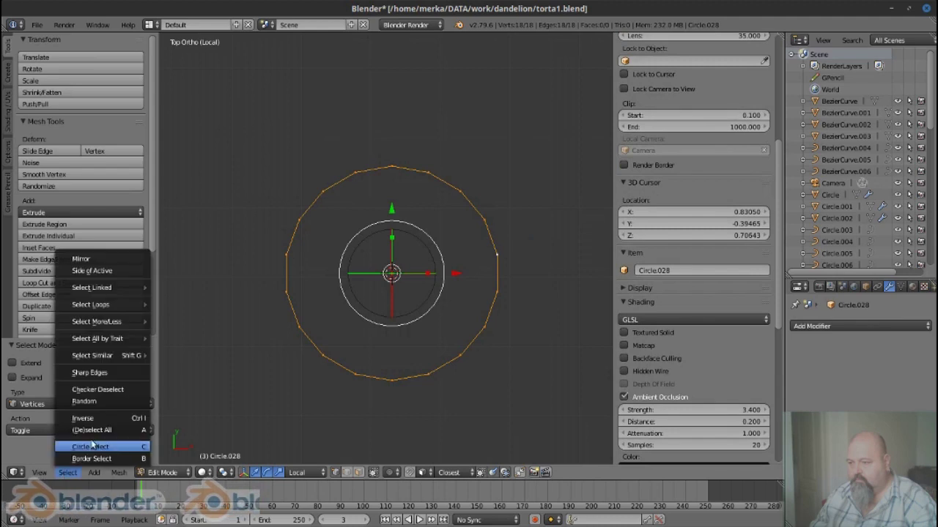
{"action": "left_click", "coordinate": [85, 396]}
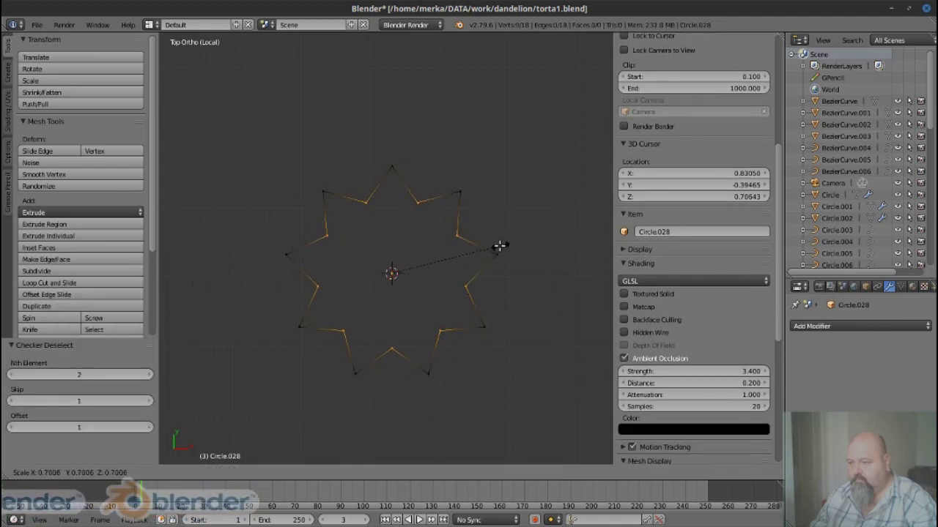
Bevel the star's points to round its corners into 36 vertices
{"action": "key", "text": "w"}
{"action": "left_click", "coordinate": [468, 389]}
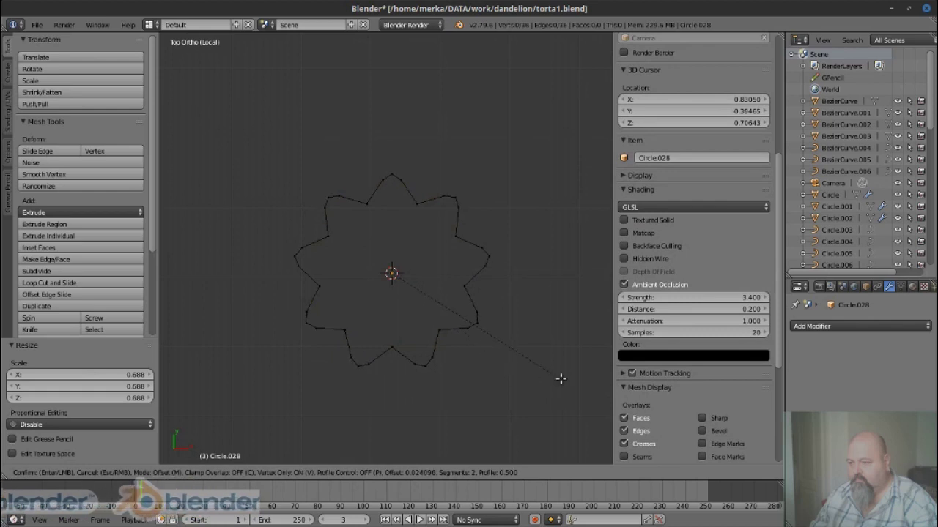
{"action": "left_click", "coordinate": [562, 378]}
{"action": "left_click_drag", "start_coordinate": [561, 378], "coordinate": [444, 230]}
{"action": "key", "text": "Tab"}
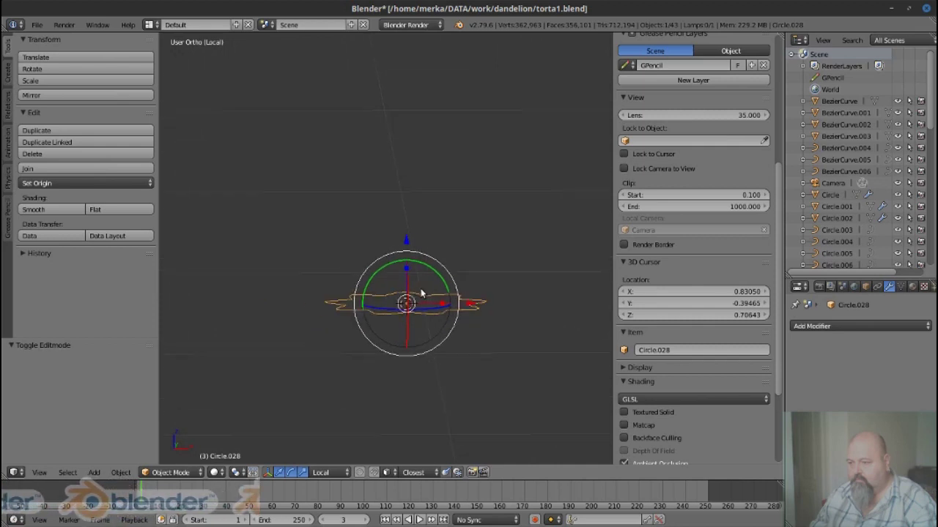
Add a new Bezier curve and snap its point to the 3D cursor
{"action": "key", "text": "shift+a"}
{"action": "mouse_move", "coordinate": [410, 303]}
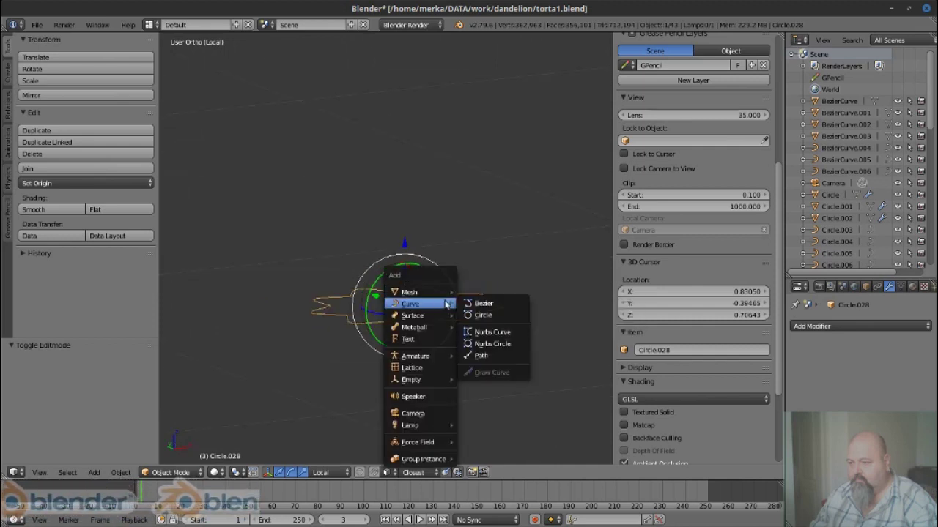
{"action": "left_click", "coordinate": [487, 304]}
{"action": "key", "text": "Tab"}
{"action": "key", "text": "shift+s"}
{"action": "left_click", "coordinate": [483, 329]}
{"action": "key", "text": "shift+s"}
{"action": "left_click", "coordinate": [366, 357]}
Raise a curve point straight up on Z and subdivide the curve for more points
{"action": "key", "text": "g"}
{"action": "key", "text": "z"}
{"action": "left_click", "coordinate": [416, 287]}
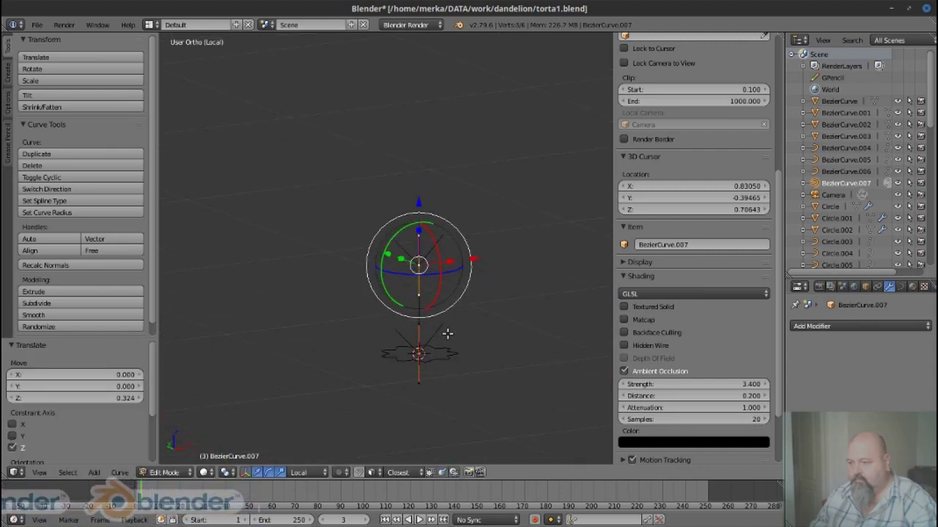
{"action": "key", "text": "a"}
{"action": "left_click", "coordinate": [439, 299]}
{"action": "key", "text": "Tab"}
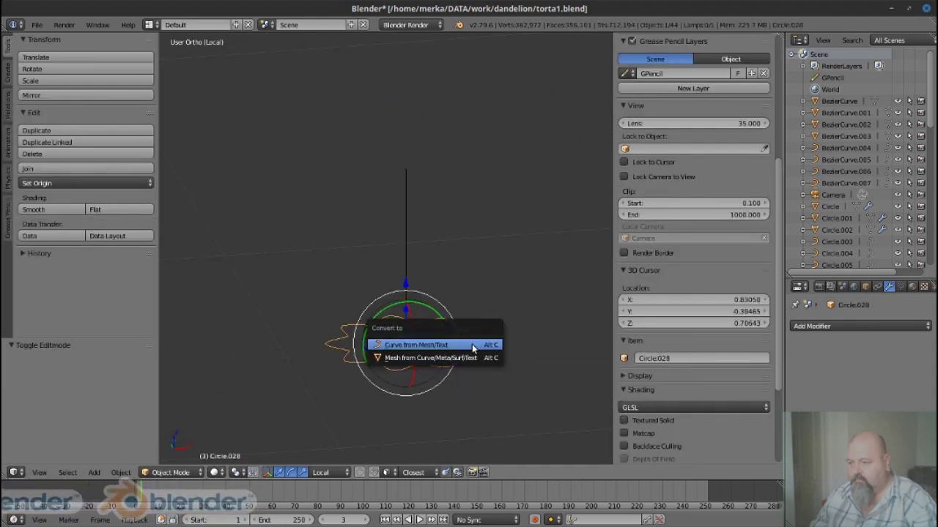
Convert the star outline into a curve and set it as the Bezier's Bevel Object
{"action": "left_click", "coordinate": [472, 348]}
{"action": "scroll", "scroll_direction": "down", "scroll_amount": 3}
{"action": "left_click", "coordinate": [900, 286]}
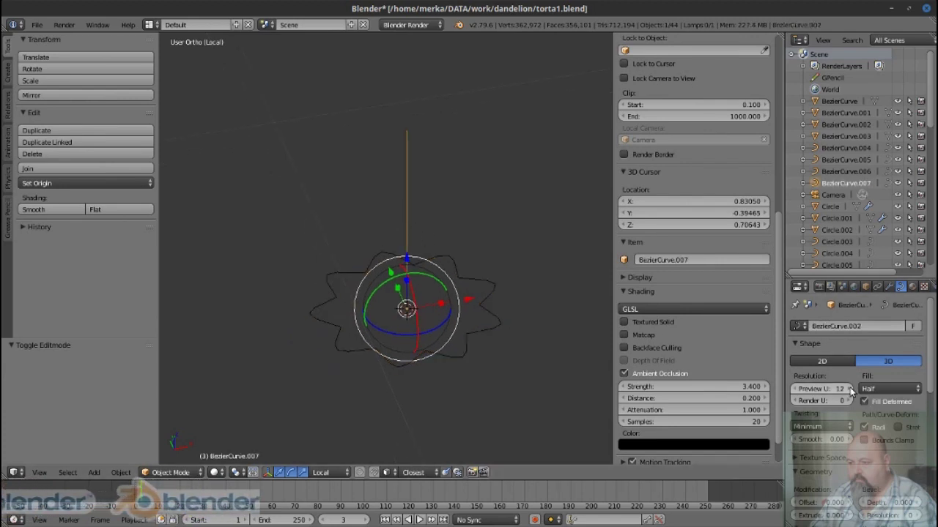
{"action": "scroll", "scroll_direction": "down", "scroll_amount": 3}
{"action": "scroll", "scroll_direction": "down", "scroll_amount": 3}
{"action": "left_click", "coordinate": [890, 408]}
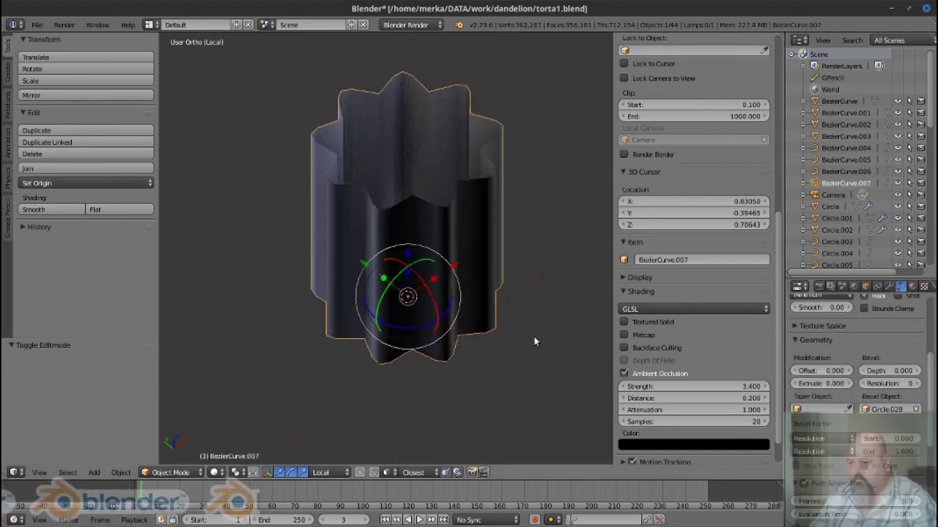
Widen the tube's thickness and pick a falloff shape
{"action": "key", "text": "Tab"}
{"action": "key", "text": "alt+s"}
{"action": "left_click", "coordinate": [500, 291]}
{"action": "left_click", "coordinate": [356, 475]}
{"action": "left_click", "coordinate": [397, 403]}
Taper the top of the tube to a point and shrink the thickness at the bottom point
{"action": "key", "text": "alt+s"}
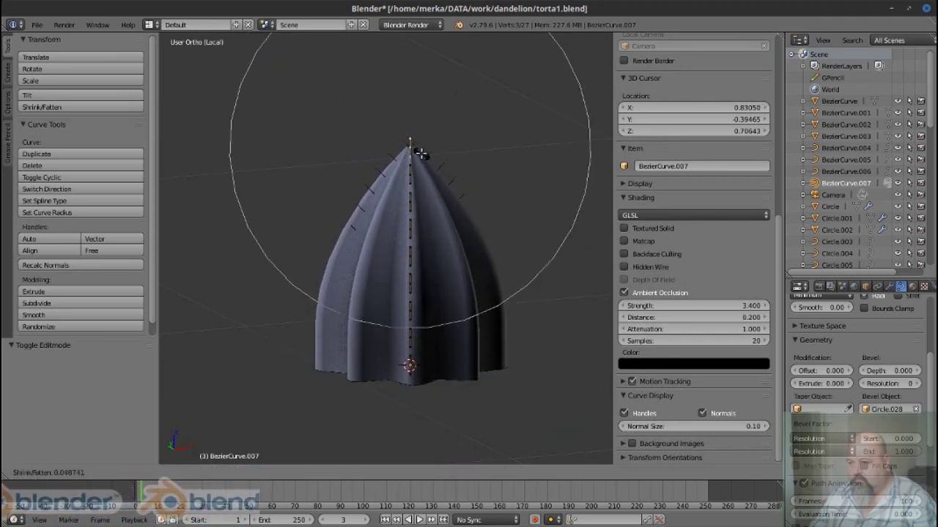
{"action": "left_click", "coordinate": [421, 152]}
{"action": "scroll", "scroll_direction": "up", "scroll_amount": 3}
{"action": "scroll", "scroll_direction": "down", "scroll_amount": 3}
{"action": "right_click", "coordinate": [398, 366]}
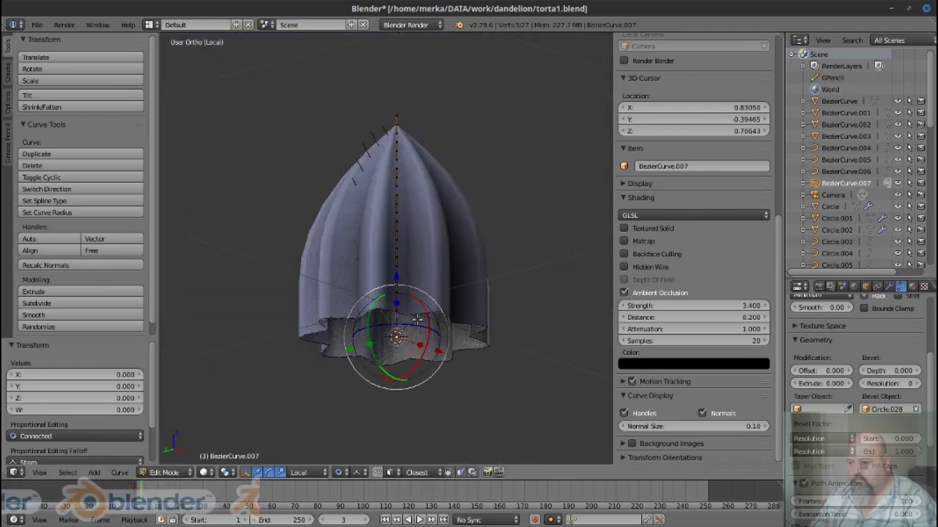
{"action": "key", "text": "alt+s"}
{"action": "left_click", "coordinate": [416, 333]}
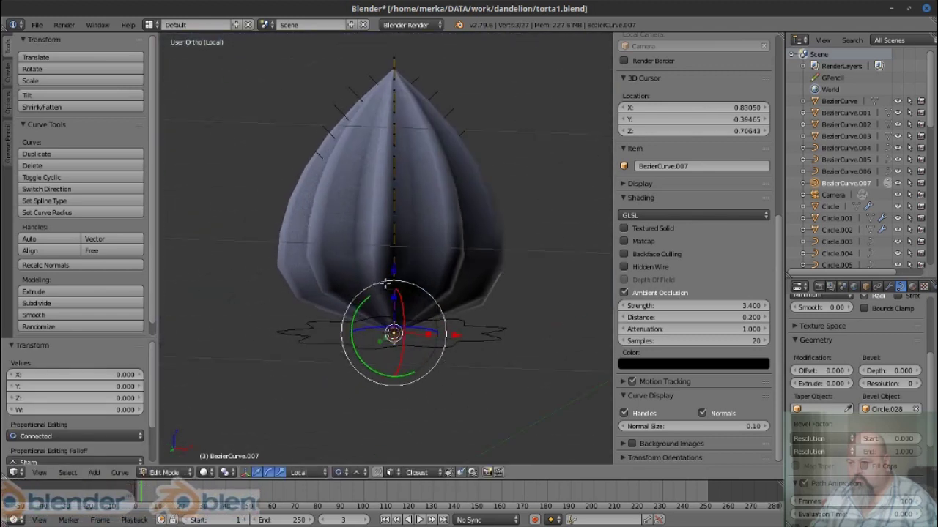
{"action": "key", "text": "Tab"}
Set the curve's handle type to Automatic
{"action": "scroll", "scroll_direction": "up", "scroll_amount": 3}
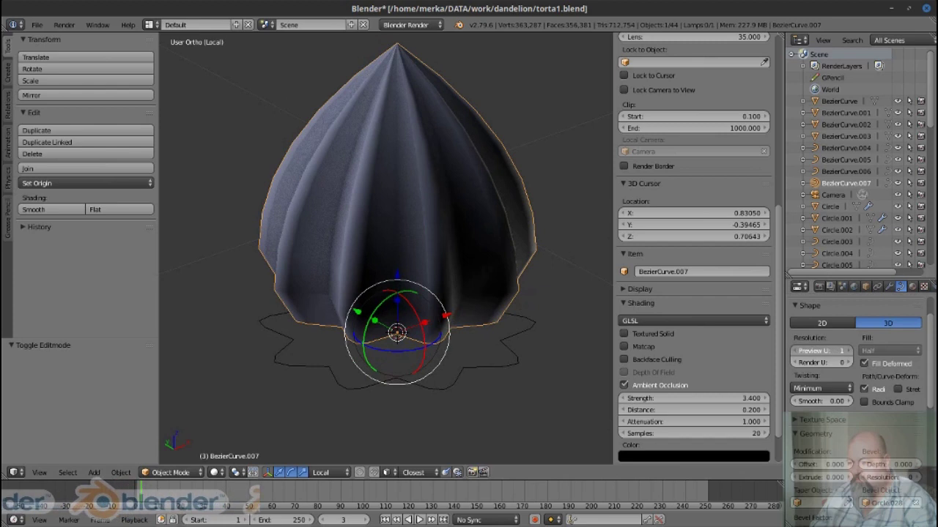
{"action": "key", "text": "z"}
{"action": "key", "text": "Tab"}
{"action": "left_click", "coordinate": [74, 219]}
{"action": "key", "text": "v"}
{"action": "left_click", "coordinate": [414, 269]}
{"action": "key", "text": "z"}
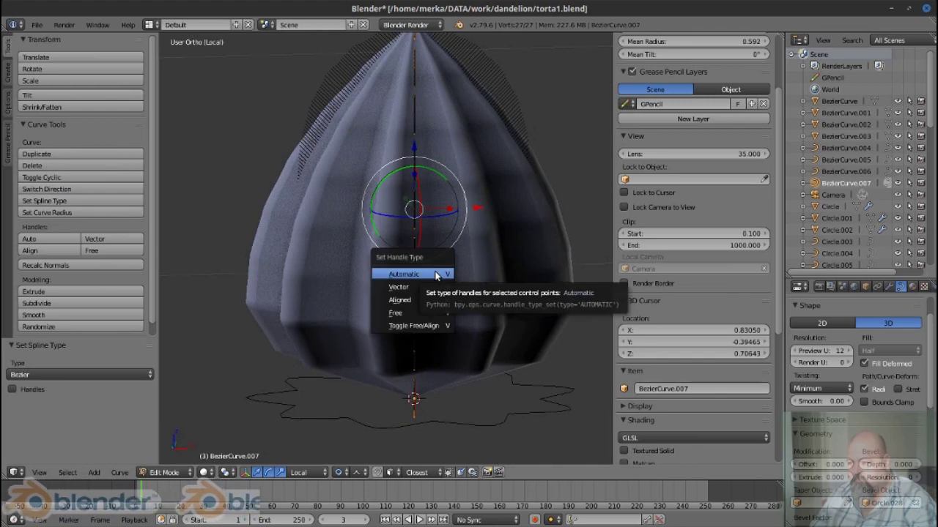
{"action": "left_click_drag", "start_coordinate": [435, 273], "coordinate": [468, 318]}
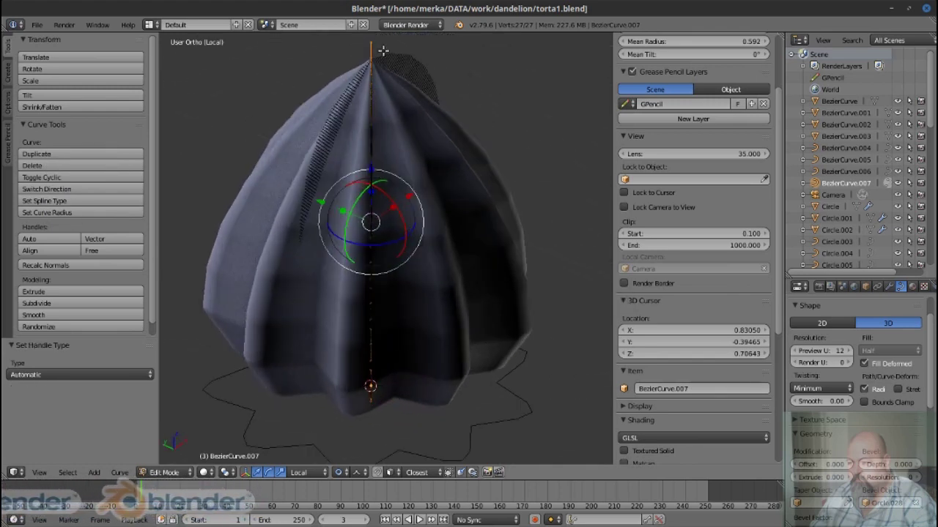
Tilt the top point -216° to twist the swirl, then move it vertically
{"action": "right_click", "coordinate": [356, 91]}
{"action": "key", "text": "ctrl+t"}
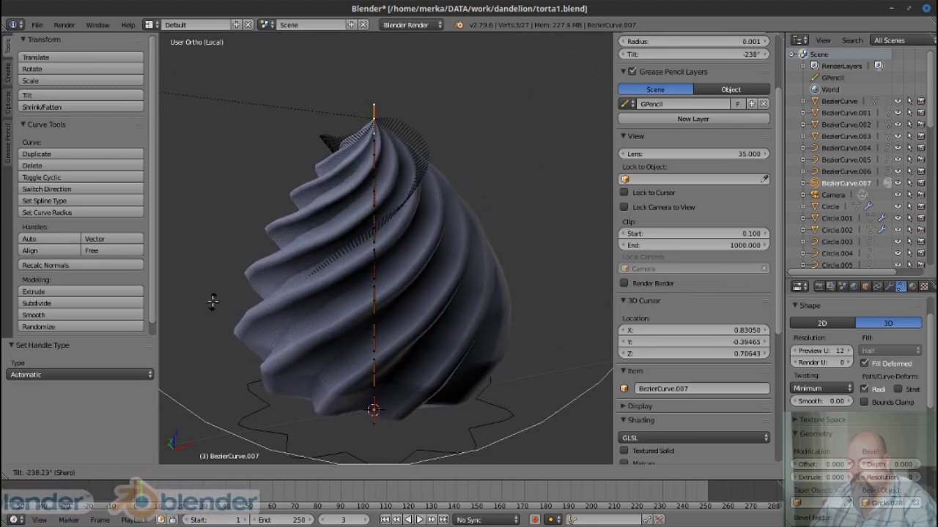
{"action": "left_click", "coordinate": [279, 286]}
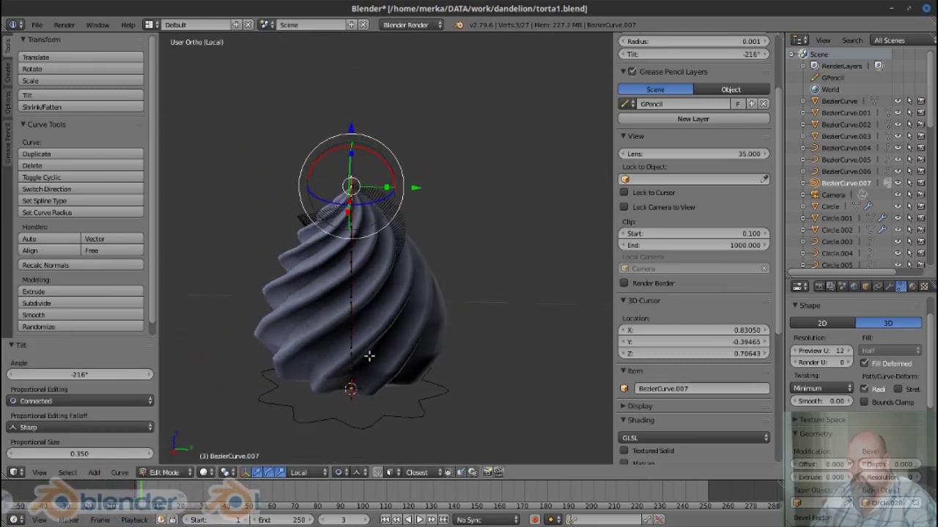
{"action": "left_click_drag", "start_coordinate": [366, 356], "coordinate": [376, 251]}
{"action": "key", "text": "g"}
{"action": "left_click", "coordinate": [335, 321]}
{"action": "left_click_drag", "start_coordinate": [335, 320], "coordinate": [368, 418]}
{"action": "key", "text": "g"}
{"action": "key", "text": "z"}
{"action": "scroll", "scroll_direction": "up", "scroll_amount": 3}
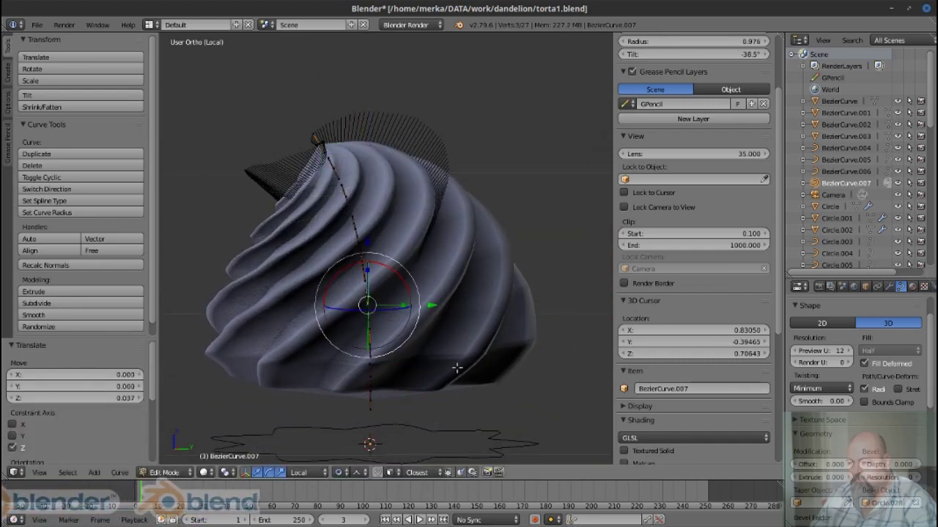
Try widening the swirl with a sphere falloff, then lower the curve's preview resolution
{"action": "key", "text": "alt+s"}
{"action": "key", "text": "Escape"}
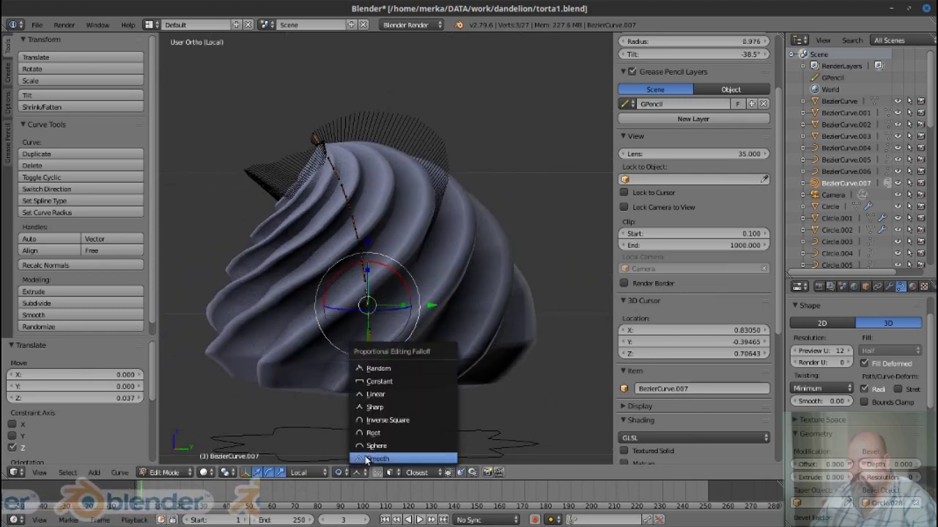
{"action": "left_click", "coordinate": [391, 447]}
{"action": "key", "text": "alt+s"}
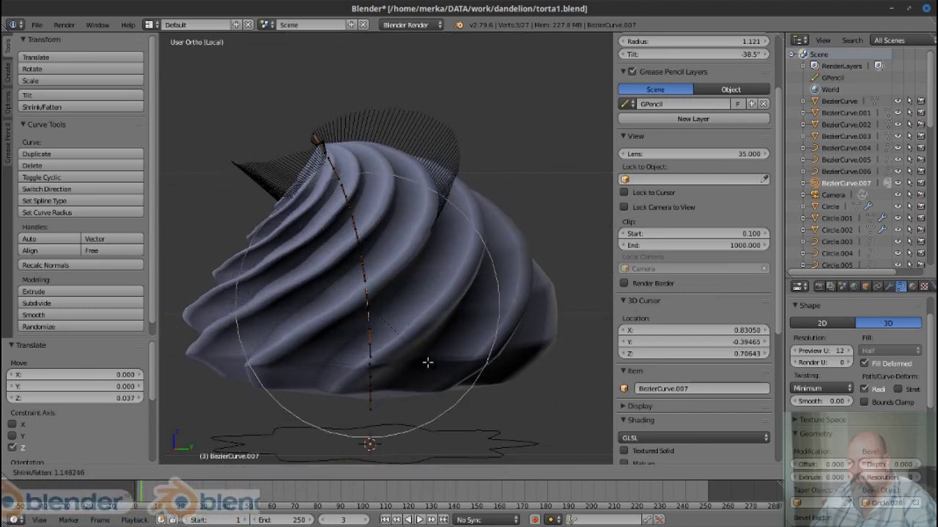
{"action": "key", "text": "Escape"}
{"action": "key", "text": "Tab"}
{"action": "left_click_drag", "start_coordinate": [826, 353], "coordinate": [849, 353]}
Set the curve's preview resolution to 1, then raise it to 2
{"action": "double_click", "coordinate": [795, 353]}
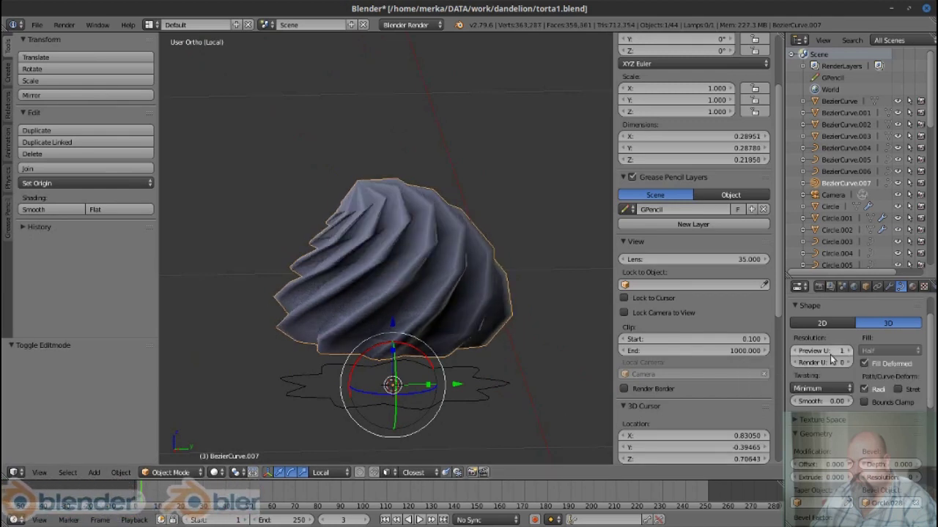
{"action": "left_click", "coordinate": [842, 352]}
{"action": "left_click_drag", "start_coordinate": [410, 250], "coordinate": [436, 266]}
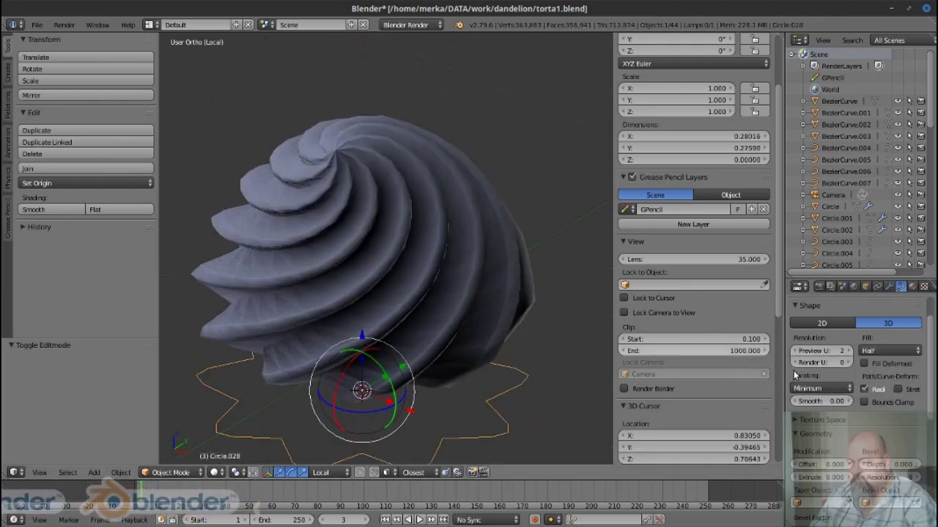
{"action": "key", "text": "z"}
{"action": "scroll", "scroll_direction": "down", "scroll_amount": 3}
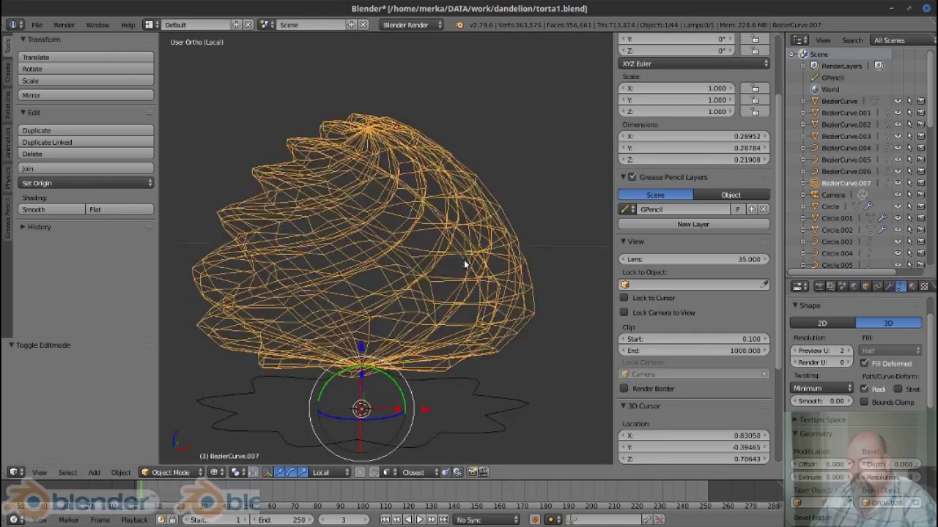
{"action": "scroll", "scroll_direction": "down", "scroll_amount": 3}
Duplicate the swirl, convert the copy to a mesh, and add one subdivision level
{"action": "key", "text": "shift+d"}
{"action": "left_click", "coordinate": [334, 148]}
{"action": "left_click", "coordinate": [312, 162]}
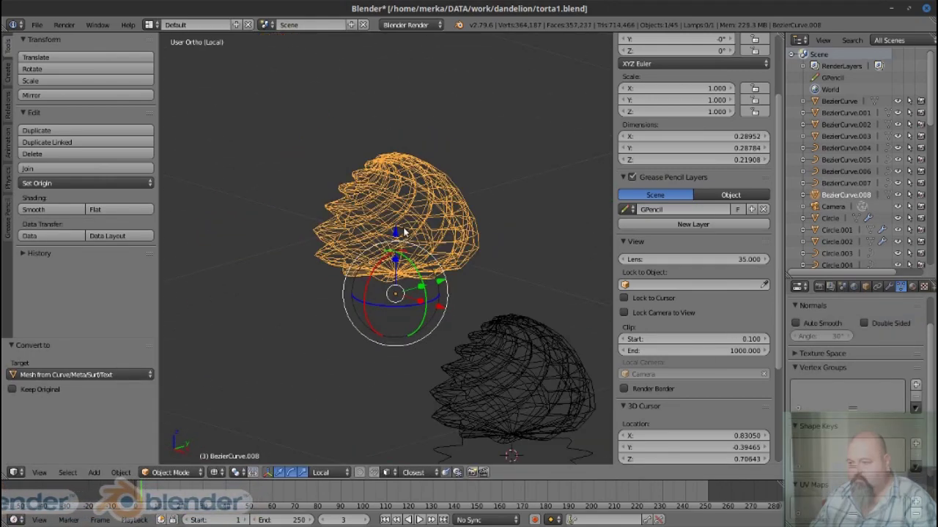
{"action": "key", "text": "z"}
{"action": "scroll", "scroll_direction": "up", "scroll_amount": 3}
{"action": "key", "text": "ctrl+1"}
{"action": "left_click_drag", "start_coordinate": [373, 230], "coordinate": [451, 307]}
Pull the swirl mesh's top vertex with soft falloff
{"action": "key", "text": "Tab"}
{"action": "scroll", "scroll_direction": "up", "scroll_amount": 3}
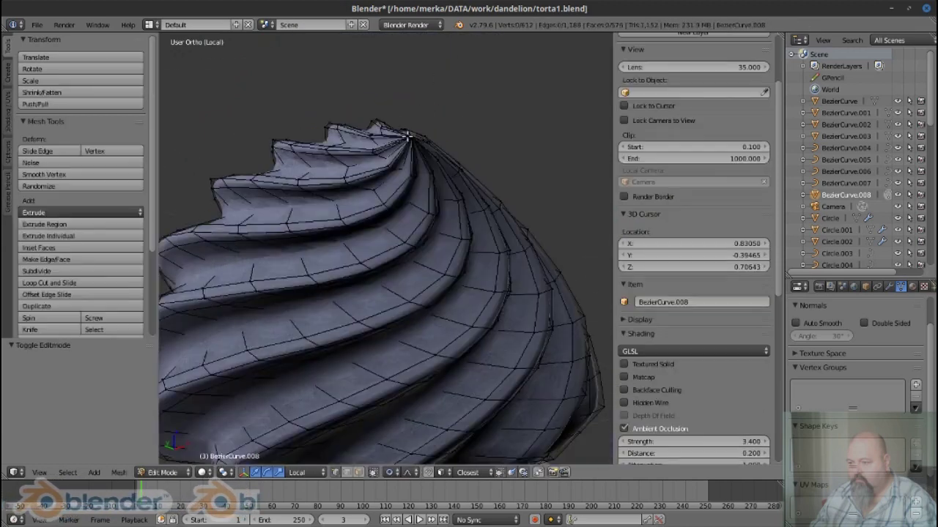
{"action": "right_click", "coordinate": [446, 126]}
{"action": "scroll", "scroll_direction": "down", "scroll_amount": 3}
{"action": "key", "text": "g"}
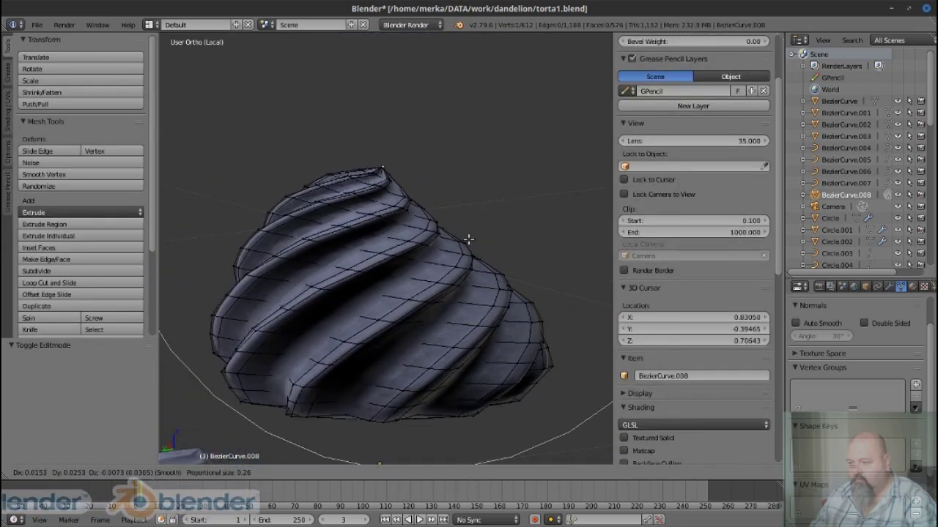
{"action": "left_click", "coordinate": [457, 230]}
Slide the base edge loop inward and scale the base with soft falloff
{"action": "left_click_drag", "start_coordinate": [283, 318], "coordinate": [349, 296]}
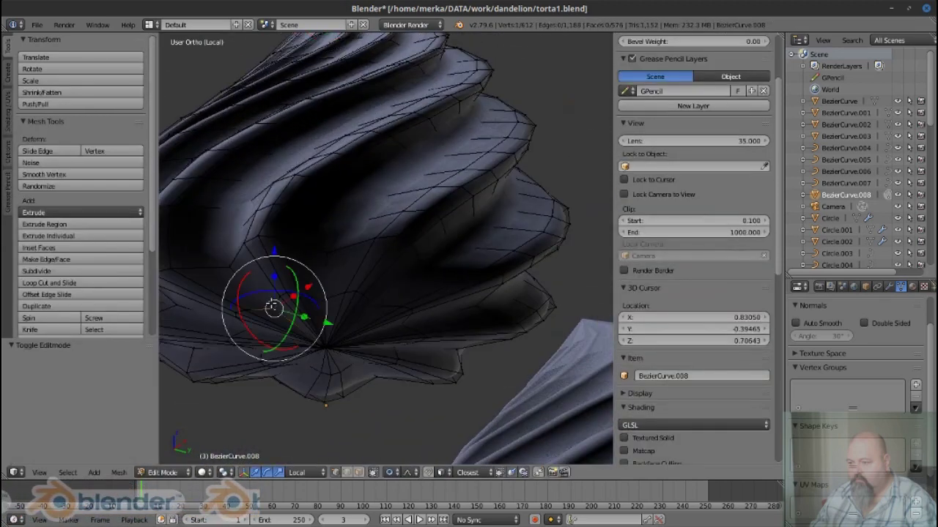
{"action": "right_click", "coordinate": [275, 302]}
{"action": "left_click", "coordinate": [391, 264]}
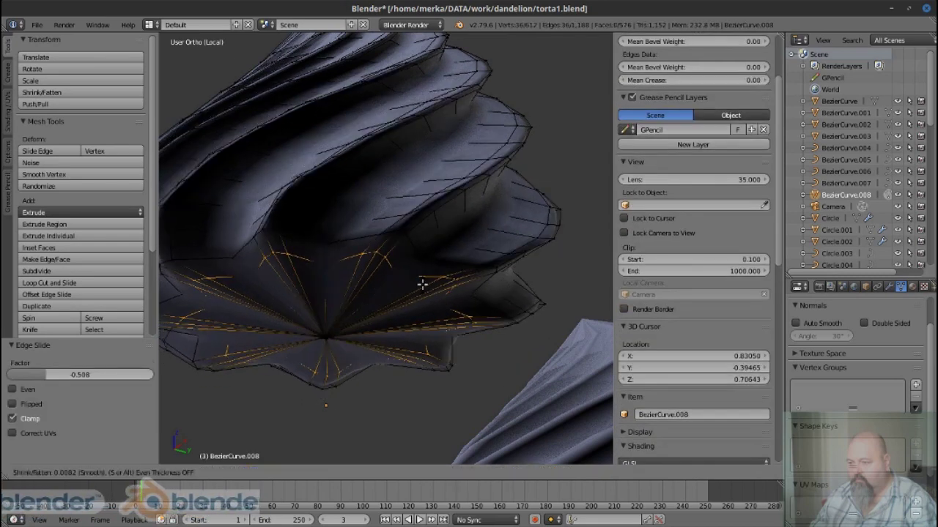
{"action": "left_click_drag", "start_coordinate": [390, 264], "coordinate": [455, 293]}
{"action": "key", "text": "s"}
{"action": "right_click", "coordinate": [545, 329]}
{"action": "right_click", "coordinate": [472, 329]}
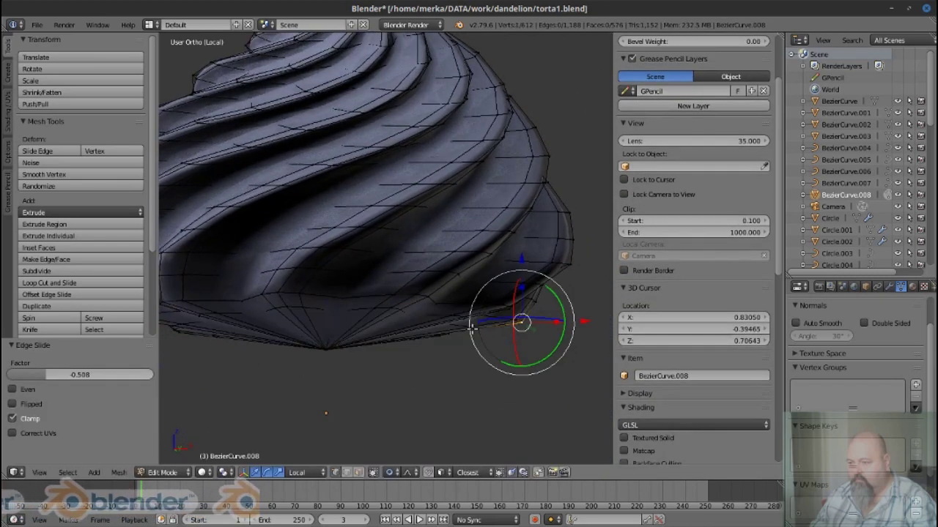
Select all the swirl's vertices and return to Object Mode
{"action": "scroll", "scroll_direction": "up", "scroll_amount": 3}
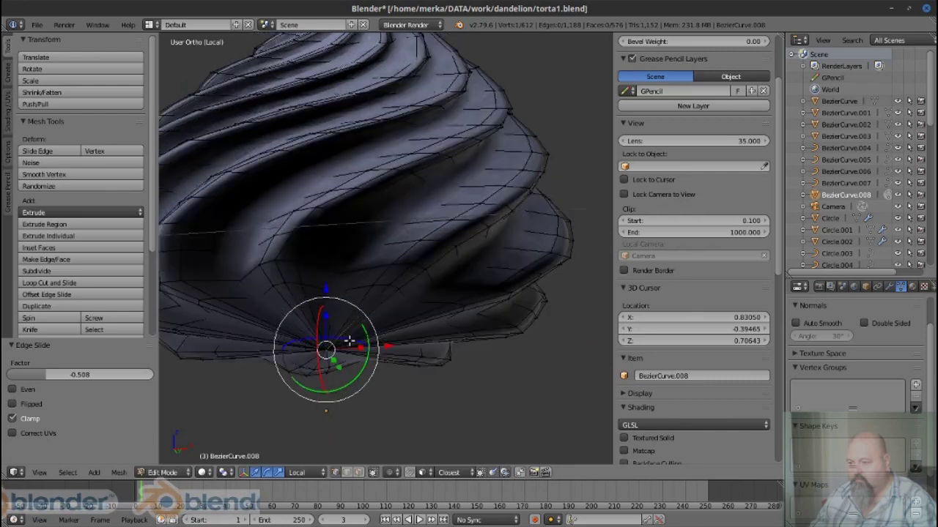
{"action": "scroll", "scroll_direction": "up", "scroll_amount": 3}
{"action": "key", "text": "a"}
{"action": "scroll", "scroll_direction": "down", "scroll_amount": 3}
{"action": "scroll", "scroll_direction": "down", "scroll_amount": 3}
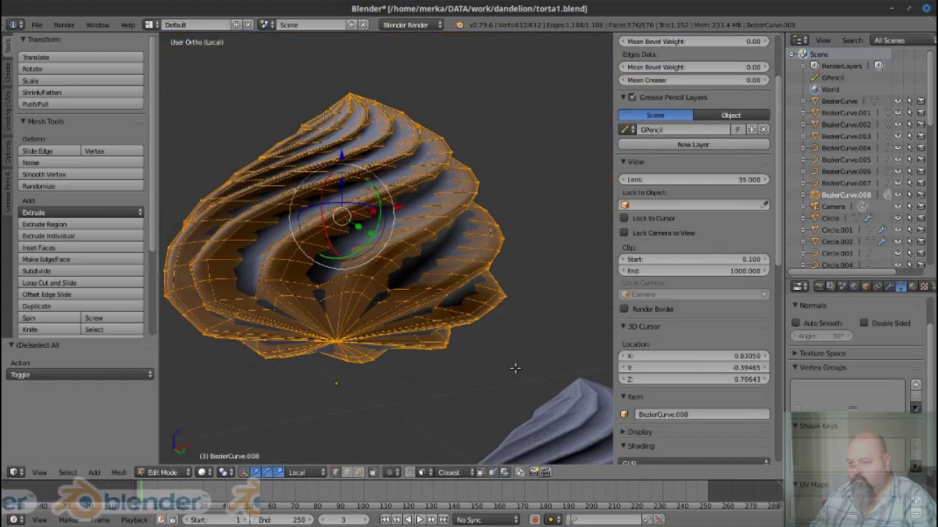
{"action": "left_click_drag", "start_coordinate": [515, 369], "coordinate": [403, 261]}
{"action": "key", "text": "Tab"}
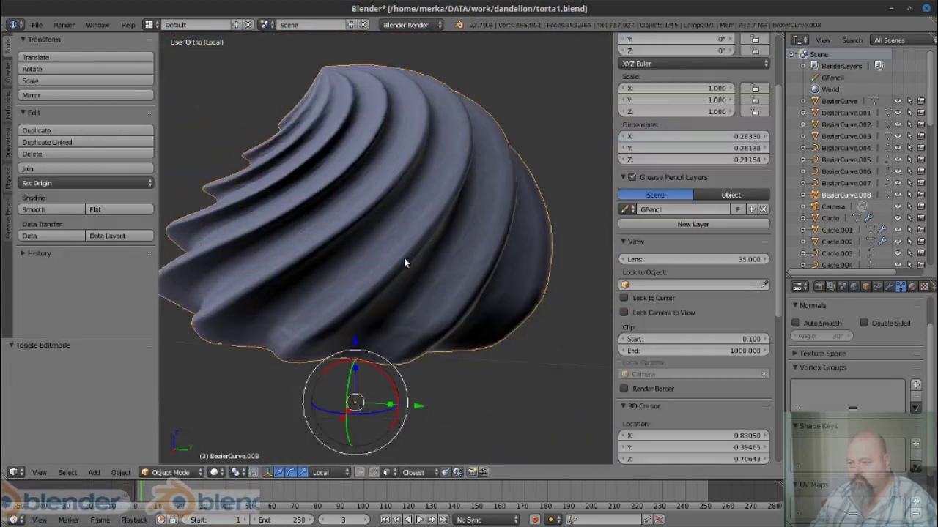
View both swirls from the top, then exit local view to show the whole cake
{"action": "key", "text": "Tab"}
{"action": "key", "text": "Tab"}
{"action": "left_click_drag", "start_coordinate": [313, 283], "coordinate": [444, 229]}
{"action": "key", "text": "KP_7"}
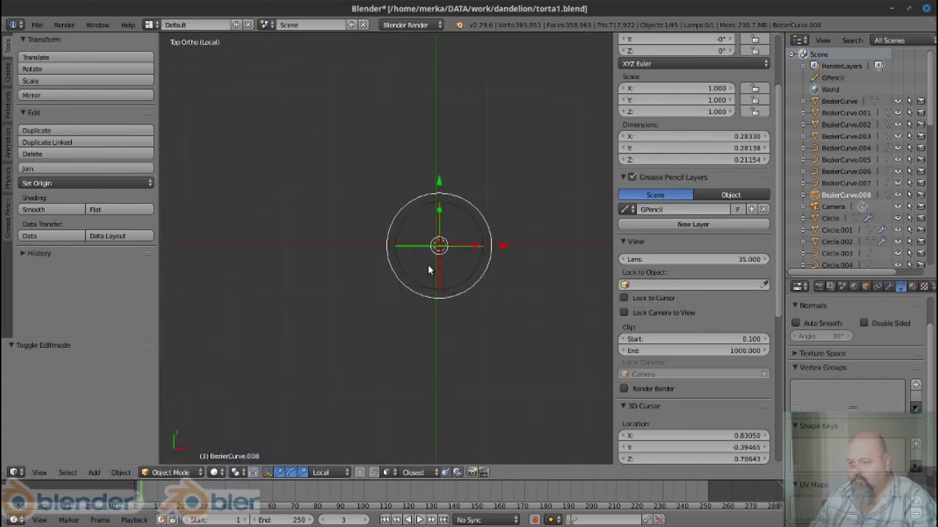
{"action": "key", "text": "KP_Divide"}
{"action": "left_click_drag", "start_coordinate": [428, 270], "coordinate": [317, 302]}
Send the other swirl to a different layer and select the remaining swirl piece
{"action": "right_click", "coordinate": [316, 299]}
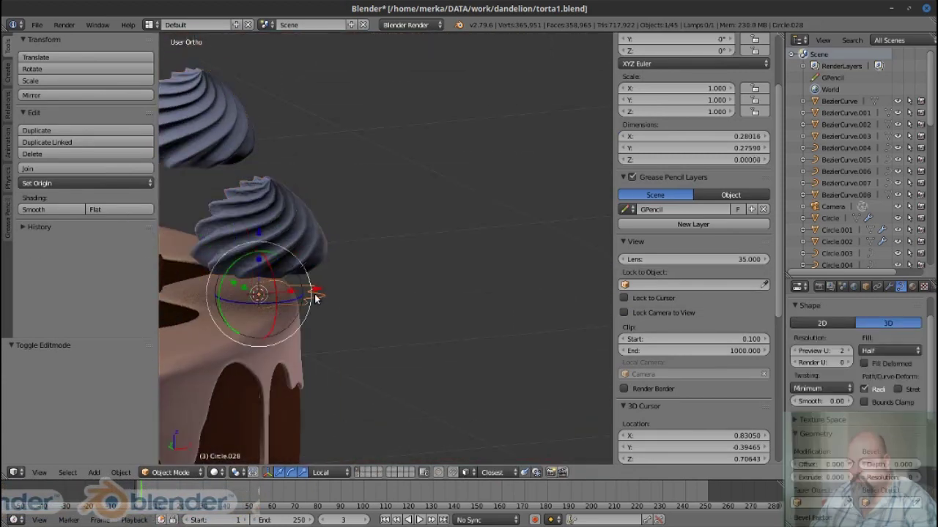
{"action": "left_click", "coordinate": [412, 264]}
{"action": "right_click", "coordinate": [261, 178]}
{"action": "left_click_drag", "start_coordinate": [261, 178], "coordinate": [368, 246]}
Move the swirl's origin to the 3D cursor
{"action": "key", "text": "Tab"}
{"action": "scroll", "scroll_direction": "up", "scroll_amount": 3}
{"action": "key", "text": "z"}
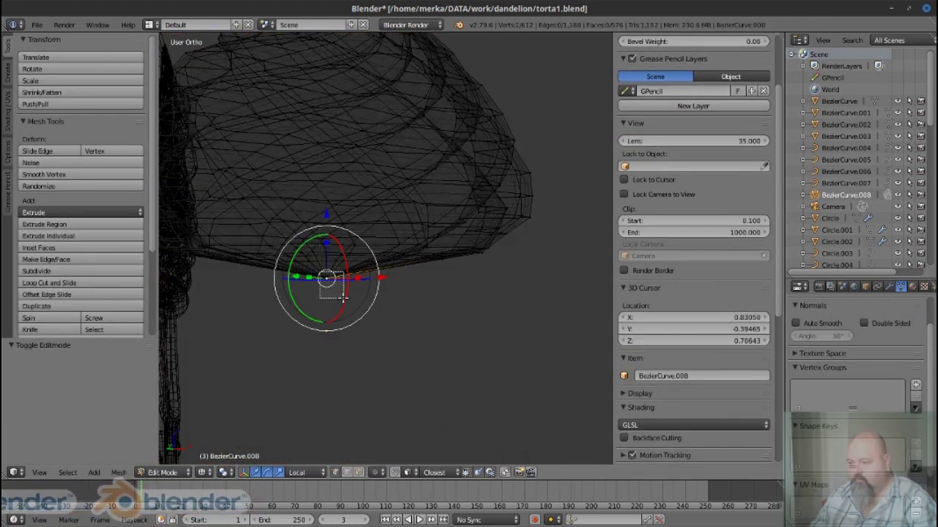
{"action": "key", "text": "a"}
{"action": "key", "text": "a"}
{"action": "key", "text": "Tab"}
{"action": "scroll", "scroll_direction": "down", "scroll_amount": 3}
{"action": "left_click", "coordinate": [86, 182]}
{"action": "left_click", "coordinate": [73, 232]}
{"action": "key", "text": "z"}
{"action": "scroll", "scroll_direction": "up", "scroll_amount": 3}
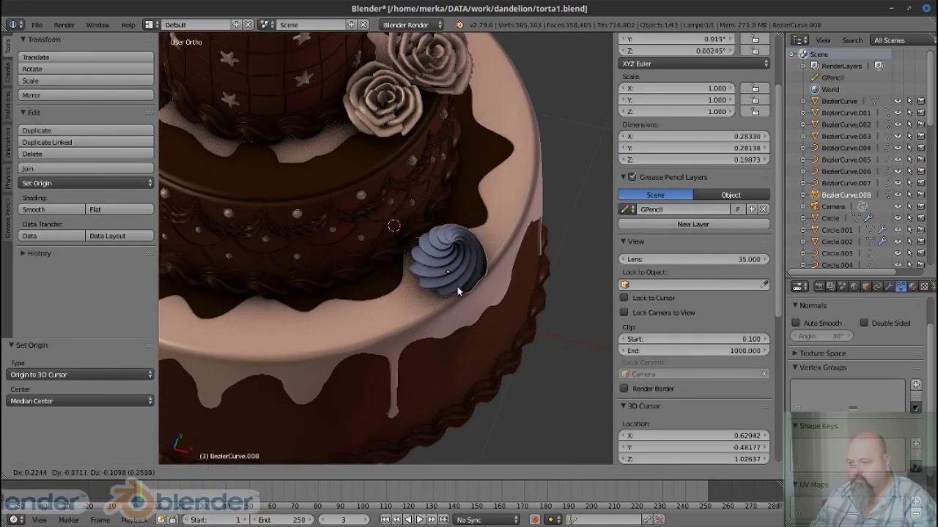
Shrink the swirl and apply its rotation and scale
{"action": "left_click_drag", "start_coordinate": [458, 287], "coordinate": [429, 293]}
{"action": "scroll", "scroll_direction": "up", "scroll_amount": 3}
{"action": "key", "text": "Tab"}
{"action": "scroll", "scroll_direction": "down", "scroll_amount": 3}
{"action": "key", "text": "Tab"}
{"action": "key", "text": "s"}
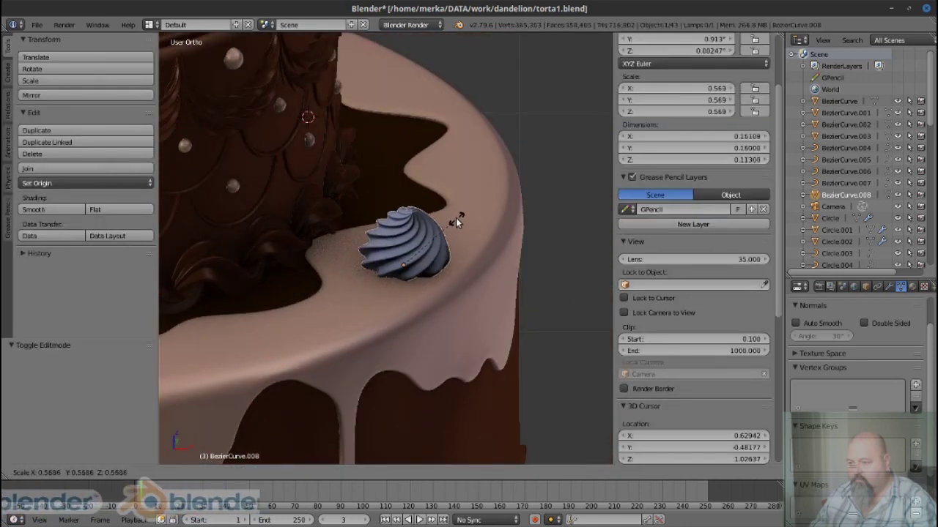
{"action": "left_click", "coordinate": [455, 217]}
{"action": "left_click_drag", "start_coordinate": [456, 217], "coordinate": [440, 241]}
{"action": "key", "text": "ctrl+a"}
{"action": "left_click", "coordinate": [408, 301]}
Link the cake tier's chocolate material onto the swirl
{"action": "left_click_drag", "start_coordinate": [408, 301], "coordinate": [331, 127]}
{"action": "right_click", "coordinate": [443, 214]}
{"action": "key", "text": "ctrl+l"}
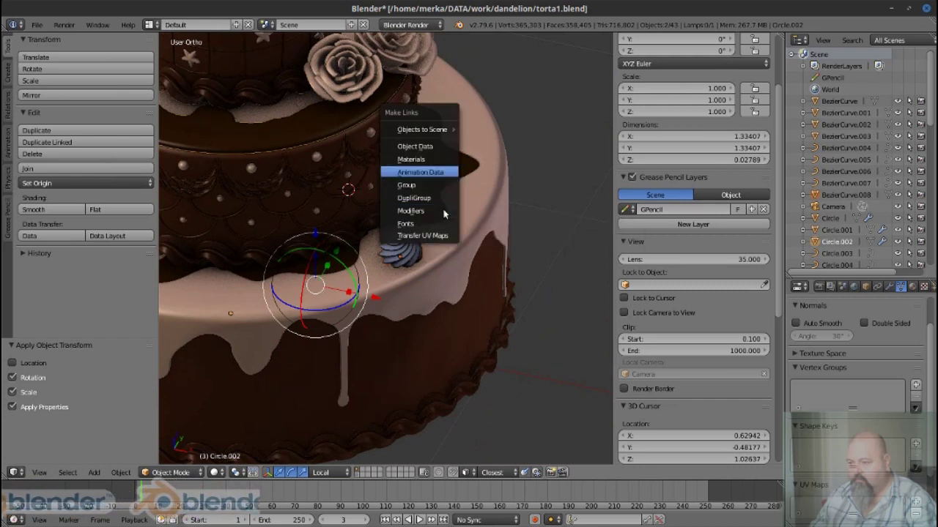
{"action": "left_click", "coordinate": [432, 170]}
{"action": "scroll", "scroll_direction": "up", "scroll_amount": 3}
Rescale the swirl on the tier to 1.246 (Z 1.089)
{"action": "key", "text": "s"}
{"action": "right_click", "coordinate": [493, 211]}
{"action": "scroll", "scroll_direction": "down", "scroll_amount": 3}
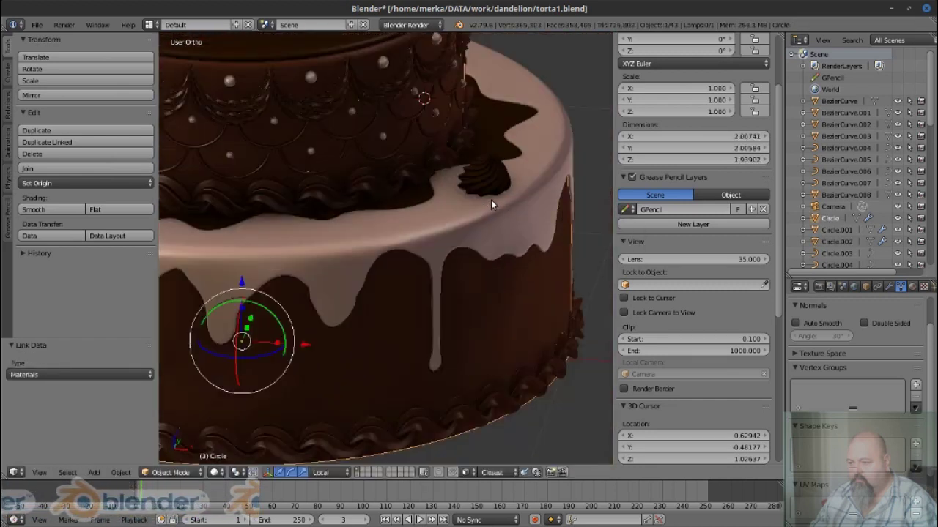
{"action": "right_click", "coordinate": [491, 200]}
{"action": "scroll", "scroll_direction": "up", "scroll_amount": 3}
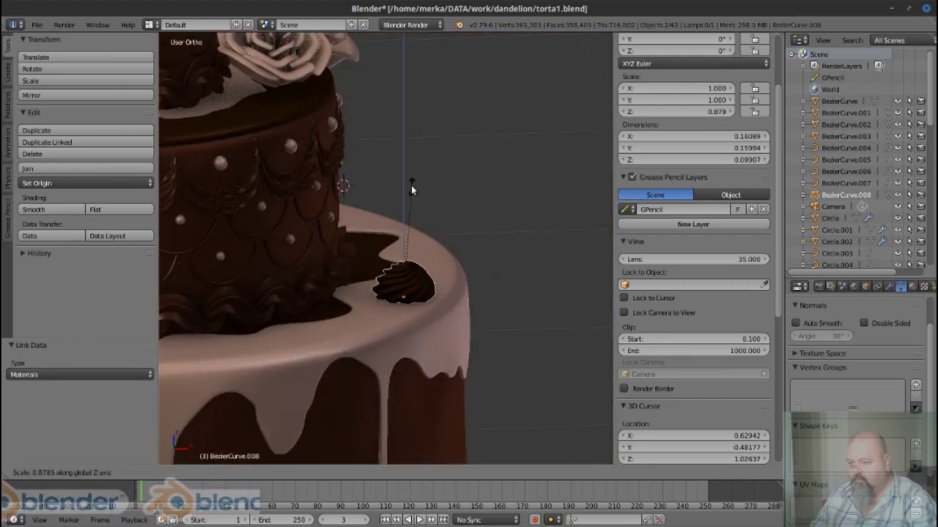
{"action": "left_click", "coordinate": [411, 189]}
{"action": "left_click_drag", "start_coordinate": [411, 189], "coordinate": [443, 311]}
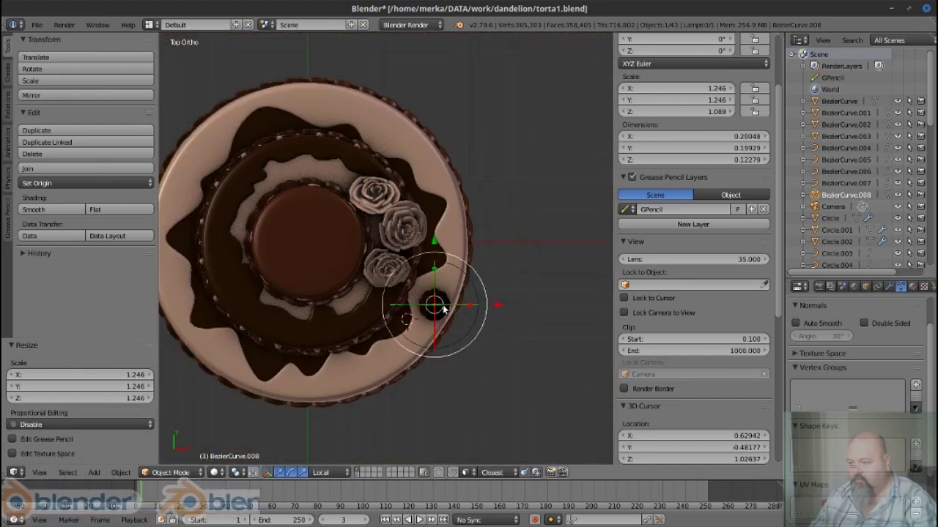
Duplicate the chocolate swirl and place a rotated copy higher on the bottom tier's edge
{"action": "scroll", "scroll_direction": "up", "scroll_amount": 3}
{"action": "key", "text": "shift+d"}
{"action": "left_click", "coordinate": [433, 128]}
{"action": "key", "text": "ctrl+a"}
{"action": "left_click", "coordinate": [413, 129]}
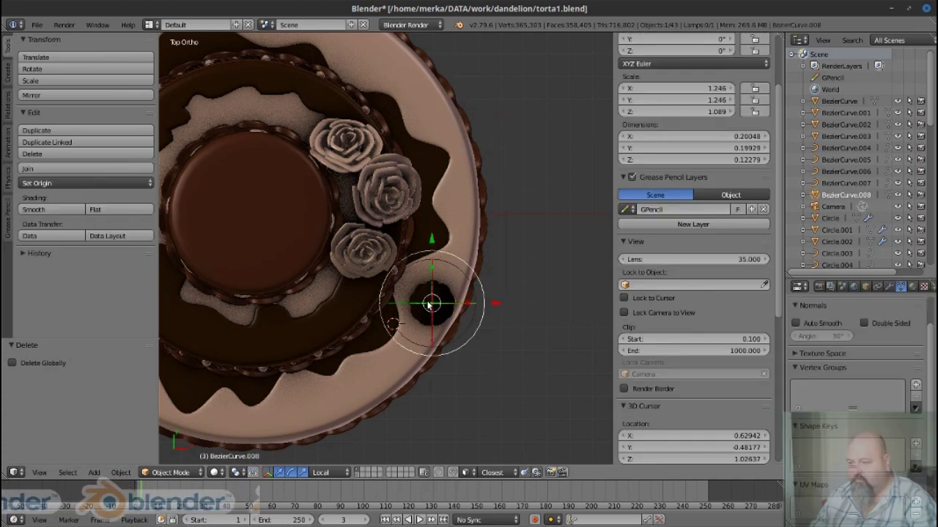
{"action": "scroll", "scroll_direction": "down", "scroll_amount": 3}
{"action": "key", "text": "g"}
{"action": "left_click", "coordinate": [433, 133]}
{"action": "left_click_drag", "start_coordinate": [471, 138], "coordinate": [455, 209]}
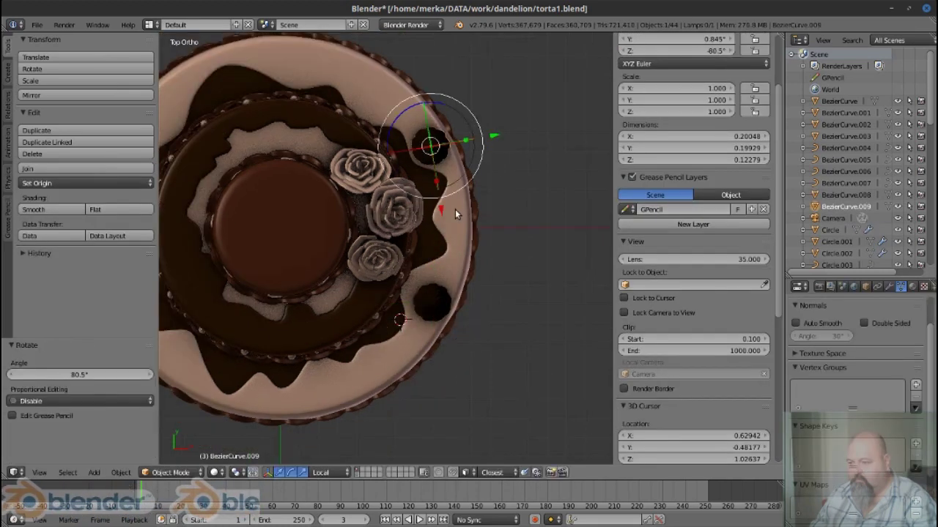
Place Alt+D linked copies of the swirl around the bottom tier's edge
{"action": "key", "text": "alt+d"}
{"action": "left_click", "coordinate": [320, 134]}
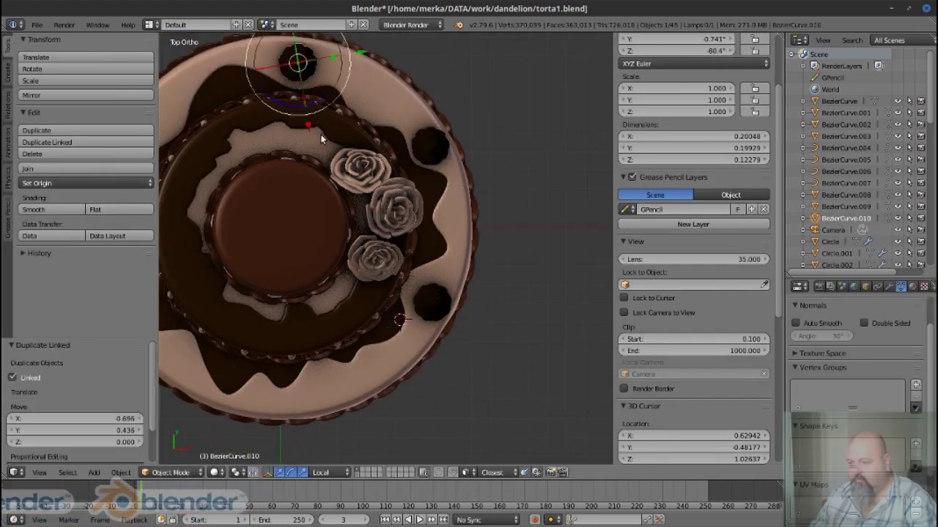
{"action": "left_click_drag", "start_coordinate": [320, 134], "coordinate": [353, 86]}
{"action": "key", "text": "g"}
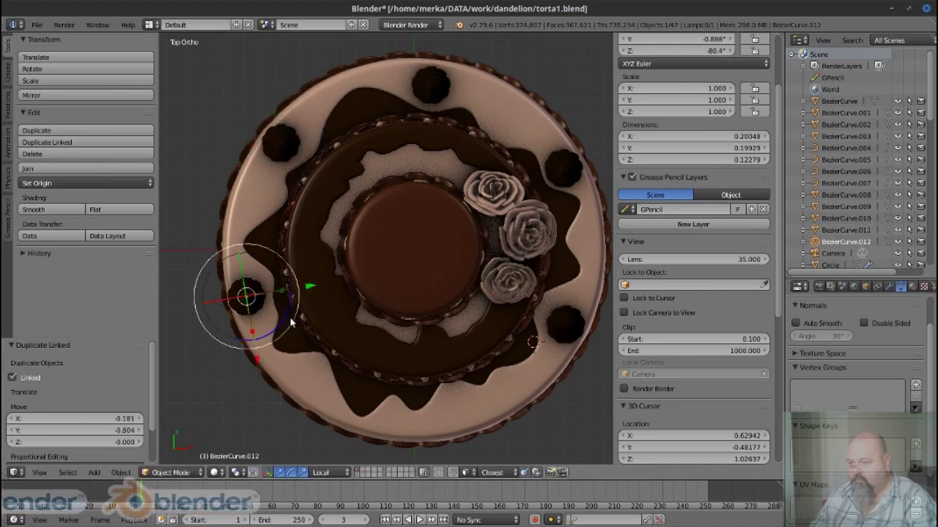
{"action": "left_click", "coordinate": [499, 420]}
{"action": "key", "text": "alt+d"}
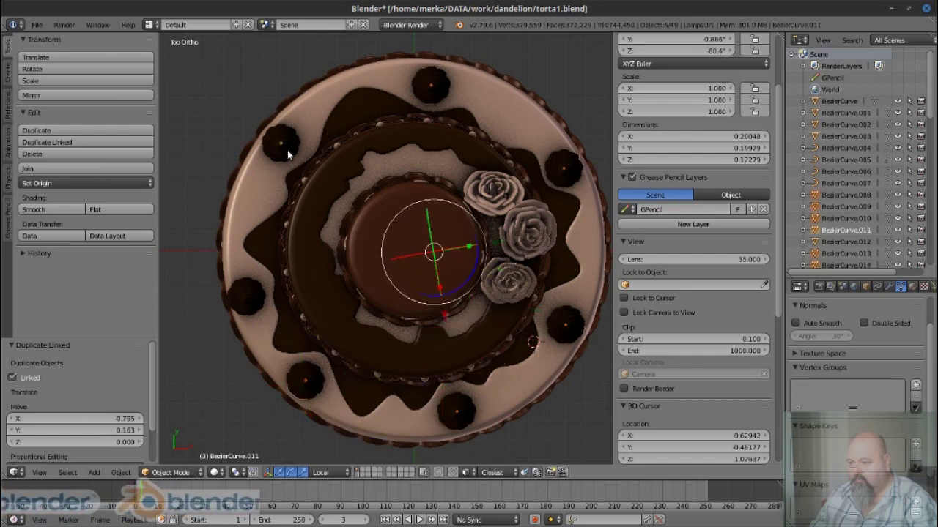
Randomize the swirl copies' Z rotation by up to 25° with Randomize Transform
{"action": "left_click_drag", "start_coordinate": [257, 315], "coordinate": [330, 278]}
{"action": "scroll", "scroll_direction": "up", "scroll_amount": 3}
{"action": "scroll", "scroll_direction": "down", "scroll_amount": 3}
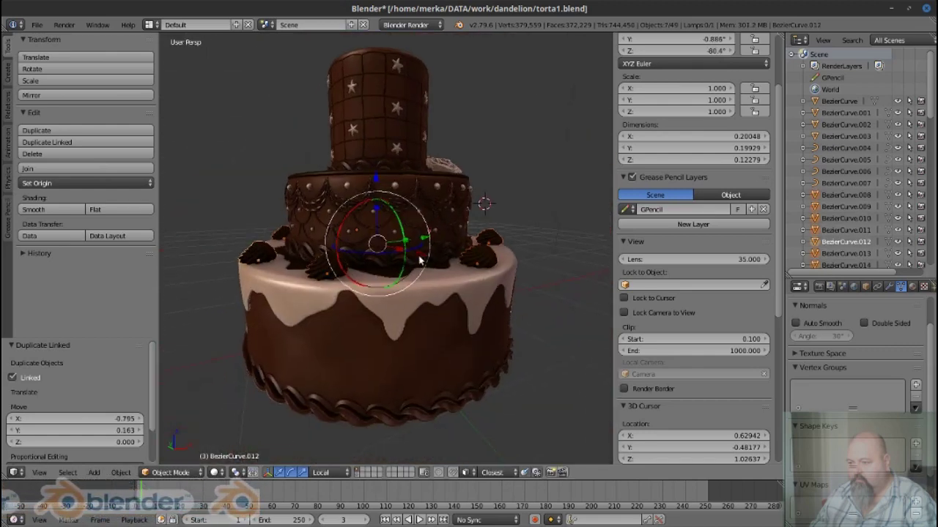
{"action": "scroll", "scroll_direction": "up", "scroll_amount": 3}
{"action": "left_click", "coordinate": [120, 472]}
{"action": "mouse_move", "coordinate": [138, 425]}
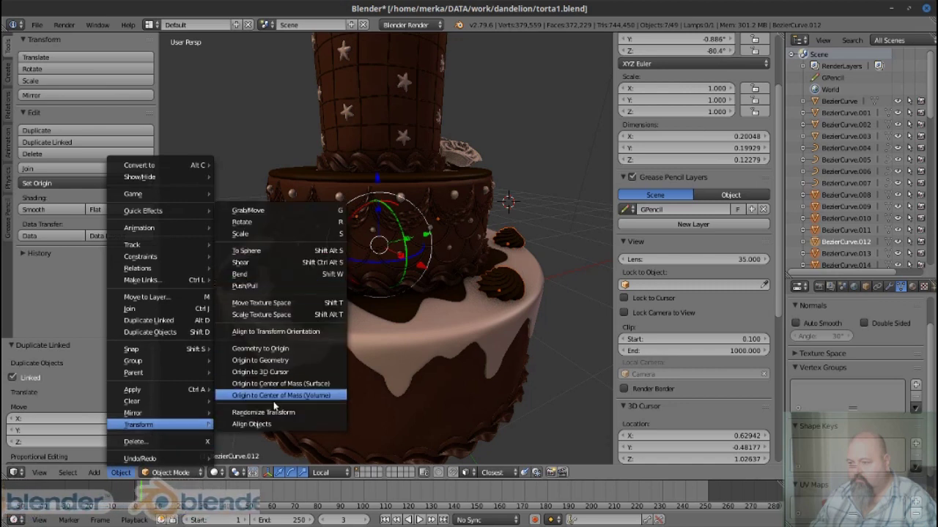
{"action": "left_click", "coordinate": [273, 412]}
{"action": "left_click_drag", "start_coordinate": [120, 339], "coordinate": [119, 197]}
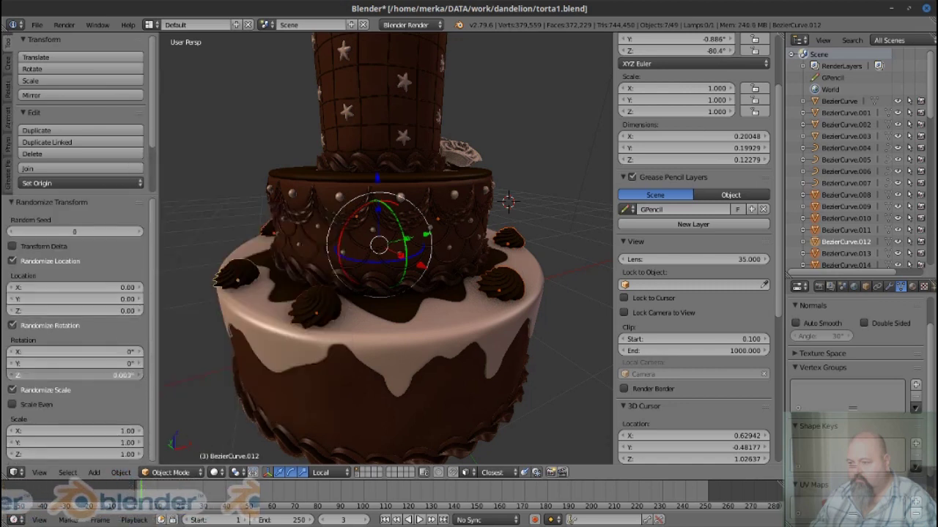
{"action": "key", "text": "Return"}
Deselect everything and orbit closer to the middle tier
{"action": "left_click_drag", "start_coordinate": [371, 311], "coordinate": [318, 267]}
{"action": "key", "text": "a"}
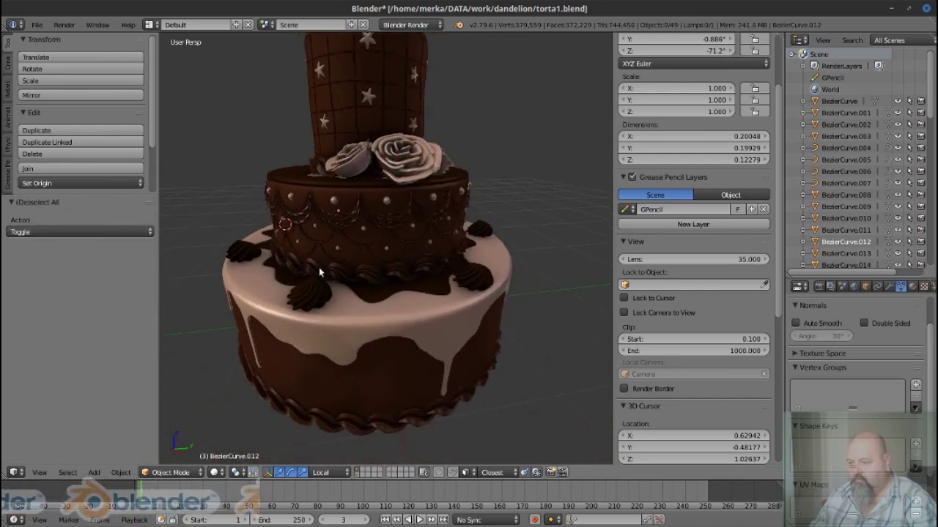
{"action": "scroll", "scroll_direction": "down", "scroll_amount": 3}
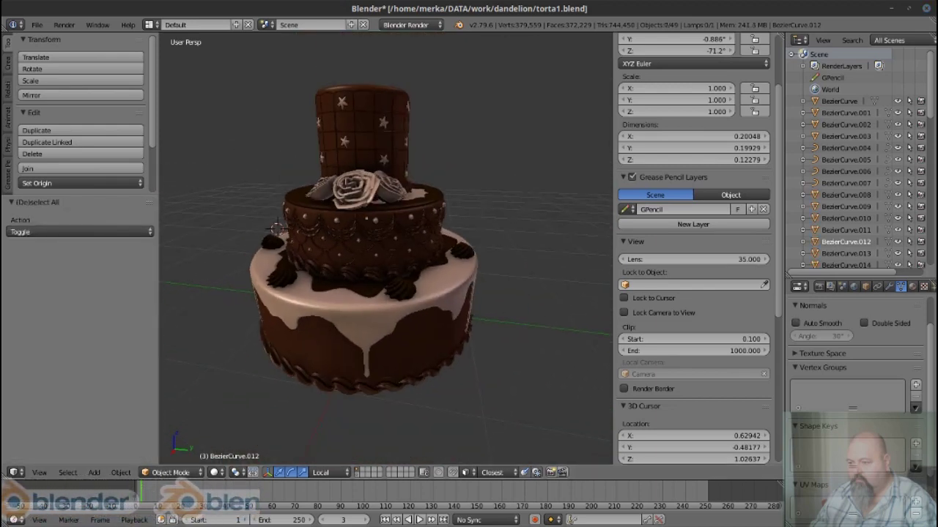
{"action": "scroll", "scroll_direction": "up", "scroll_amount": 3}
{"action": "left_click_drag", "start_coordinate": [329, 294], "coordinate": [374, 293]}
Duplicate a swirl onto the middle tier and give it the rose's pale material via Ctrl+L
{"action": "right_click", "coordinate": [374, 293]}
{"action": "key", "text": "shift+d"}
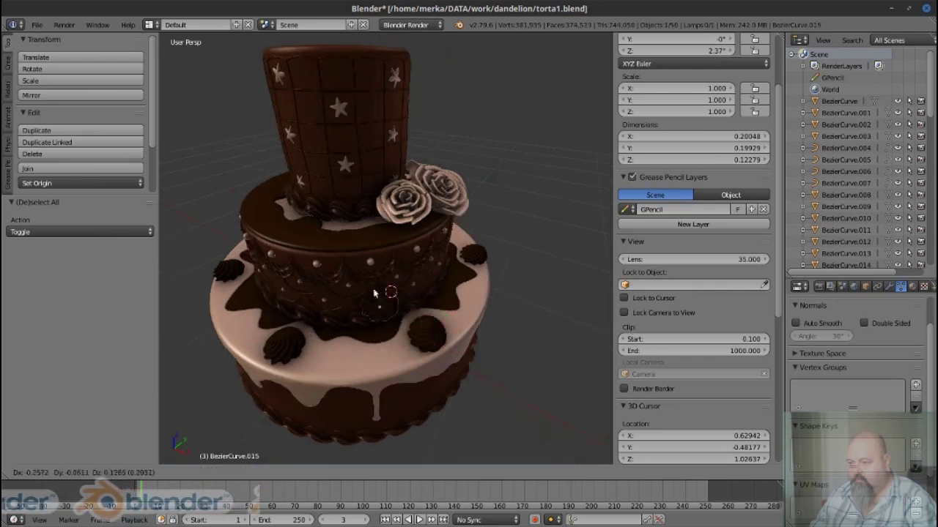
{"action": "left_click", "coordinate": [317, 244]}
{"action": "scroll", "scroll_direction": "up", "scroll_amount": 3}
{"action": "right_click", "coordinate": [460, 192]}
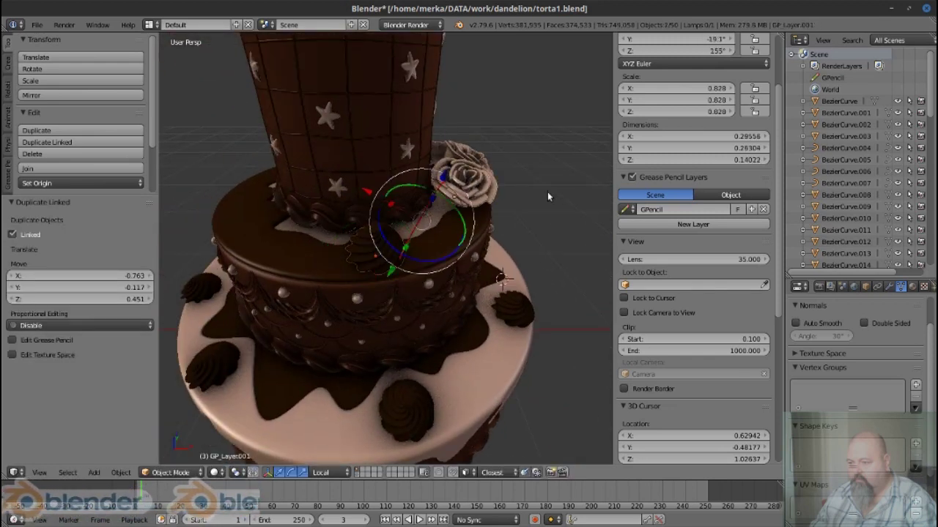
{"action": "right_click", "coordinate": [371, 251]}
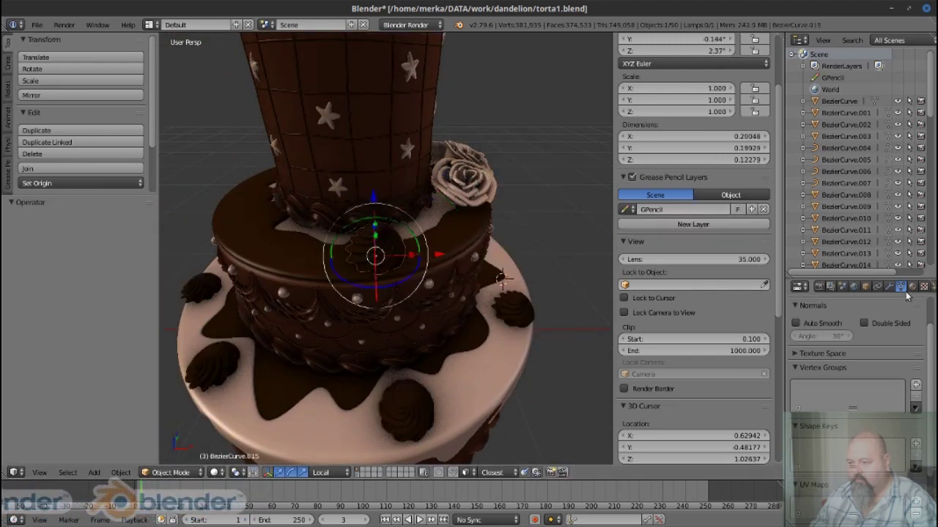
{"action": "key", "text": "ctrl+l"}
{"action": "left_click", "coordinate": [464, 188]}
Shrink the swirl copy to about 0.83 and apply its scale
{"action": "key", "text": "ctrl+z"}
{"action": "key", "text": "ctrl+z"}
{"action": "key", "text": "ctrl+z"}
{"action": "left_click_drag", "start_coordinate": [410, 205], "coordinate": [498, 160]}
{"action": "key", "text": "ctrl+a"}
{"action": "left_click", "coordinate": [440, 210]}
{"action": "key", "text": "KP_7"}
{"action": "scroll", "scroll_direction": "up", "scroll_amount": 3}
Place the small swirl and three linked copies along the middle tier's left and top
{"action": "key", "text": "g"}
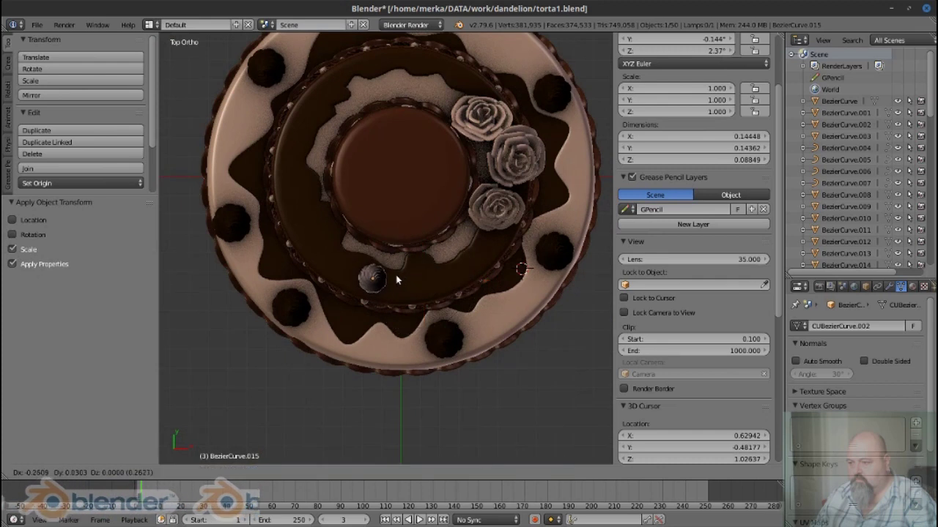
{"action": "left_click", "coordinate": [370, 282]}
{"action": "key", "text": "alt+d"}
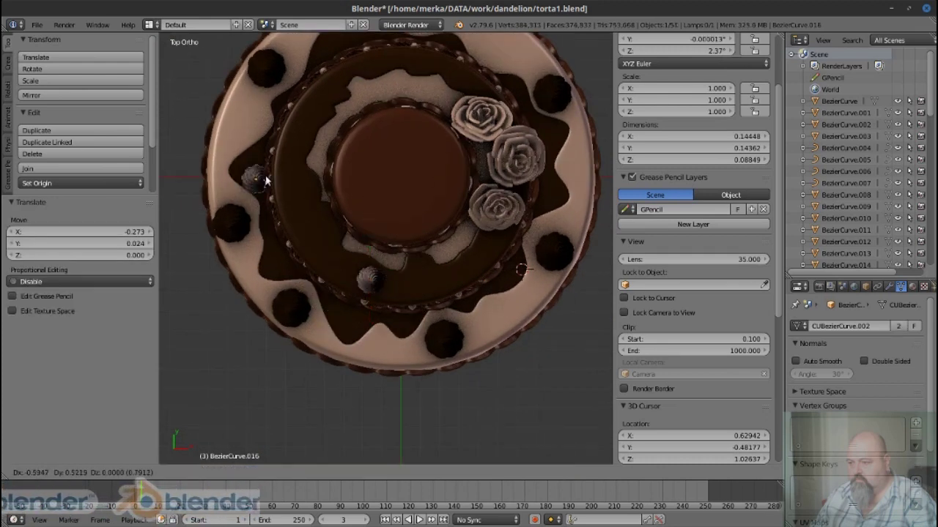
{"action": "left_click", "coordinate": [306, 225]}
{"action": "key", "text": "alt+d"}
{"action": "left_click", "coordinate": [308, 137]}
{"action": "key", "text": "alt+d"}
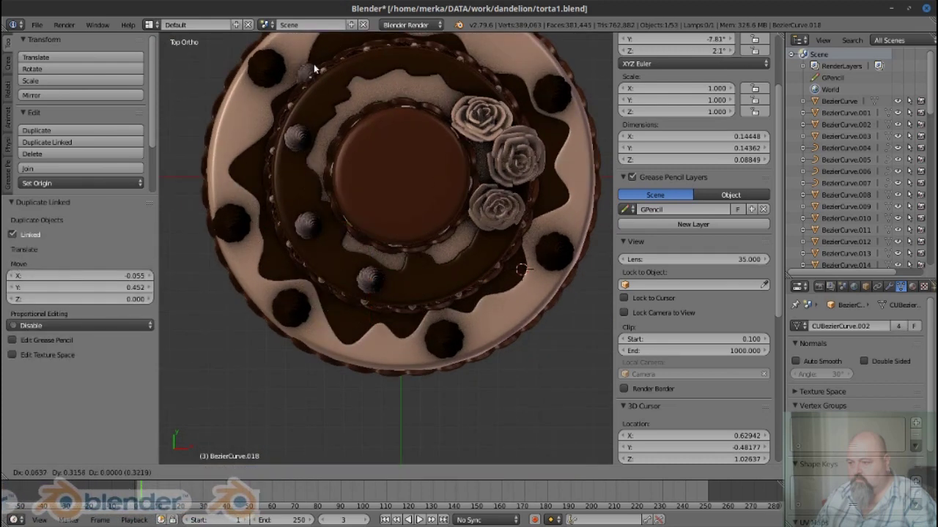
{"action": "left_click", "coordinate": [396, 96]}
Add two more linked swirl copies on the middle tier's right side
{"action": "left_click_drag", "start_coordinate": [395, 103], "coordinate": [394, 164]}
{"action": "key", "text": "alt+d"}
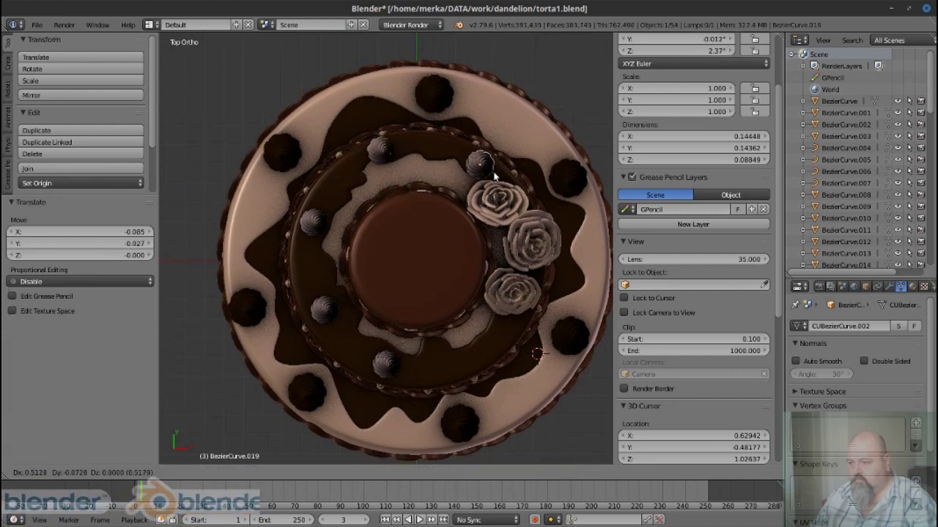
{"action": "left_click", "coordinate": [480, 165]}
{"action": "key", "text": "alt+d"}
{"action": "left_click", "coordinate": [491, 183]}
{"action": "left_click_drag", "start_coordinate": [490, 184], "coordinate": [463, 247]}
Deselect all, then select one middle-tier swirl and enter Edit Mode
{"action": "key", "text": "KP_5"}
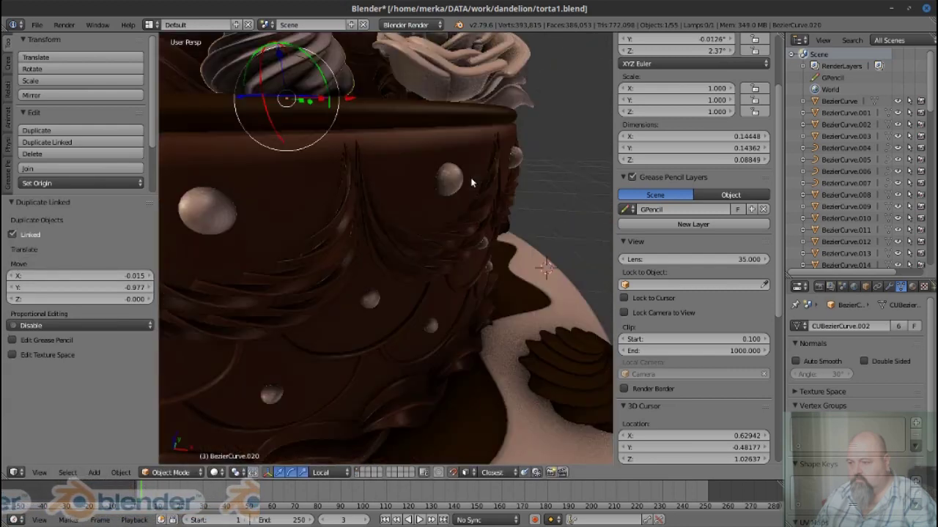
{"action": "scroll", "scroll_direction": "down", "scroll_amount": 3}
{"action": "key", "text": "a"}
{"action": "left_click_drag", "start_coordinate": [439, 191], "coordinate": [431, 195]}
{"action": "scroll", "scroll_direction": "up", "scroll_amount": 3}
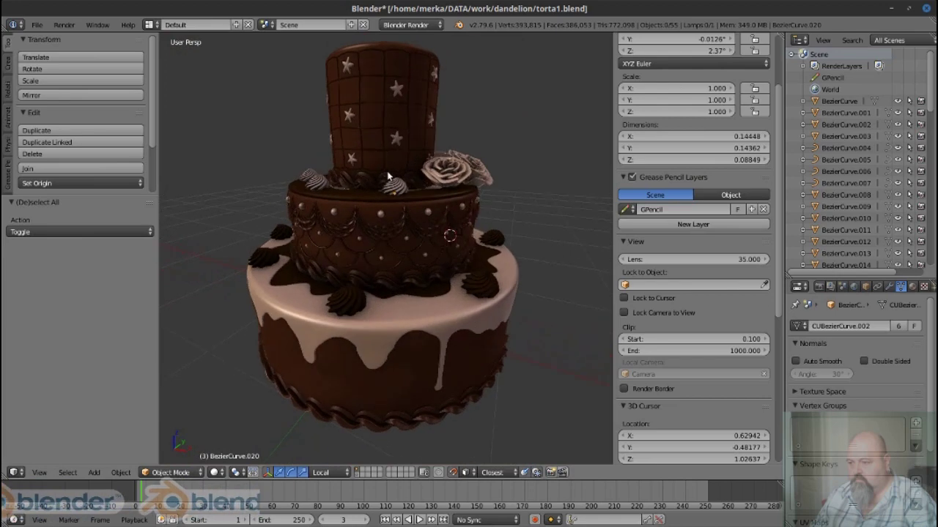
{"action": "scroll", "scroll_direction": "up", "scroll_amount": 3}
{"action": "right_click", "coordinate": [397, 193]}
{"action": "key", "text": "Tab"}
Frame the small middle-tier swirl and view it straight from above
{"action": "key", "text": "w"}
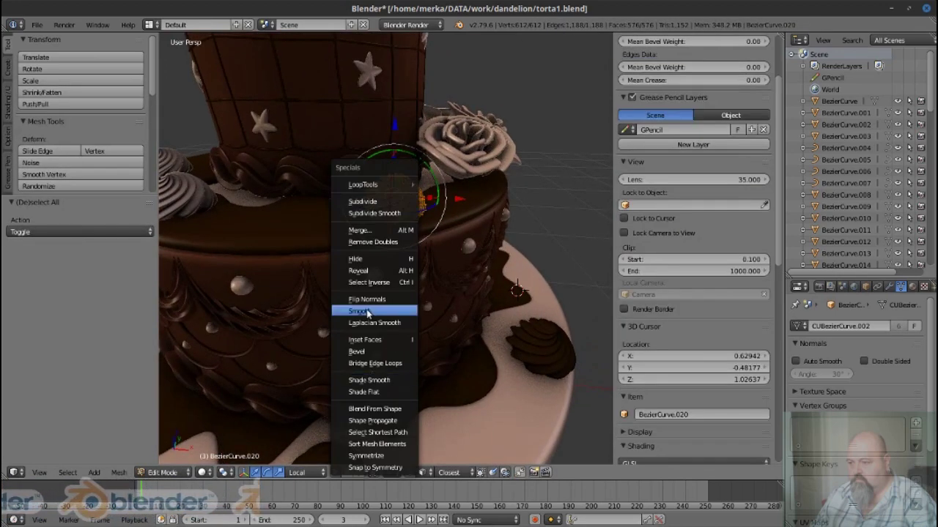
{"action": "left_click", "coordinate": [359, 311]}
{"action": "key", "text": "KP_Decimal"}
{"action": "left_click_drag", "start_coordinate": [410, 241], "coordinate": [433, 250]}
{"action": "key", "text": "Tab"}
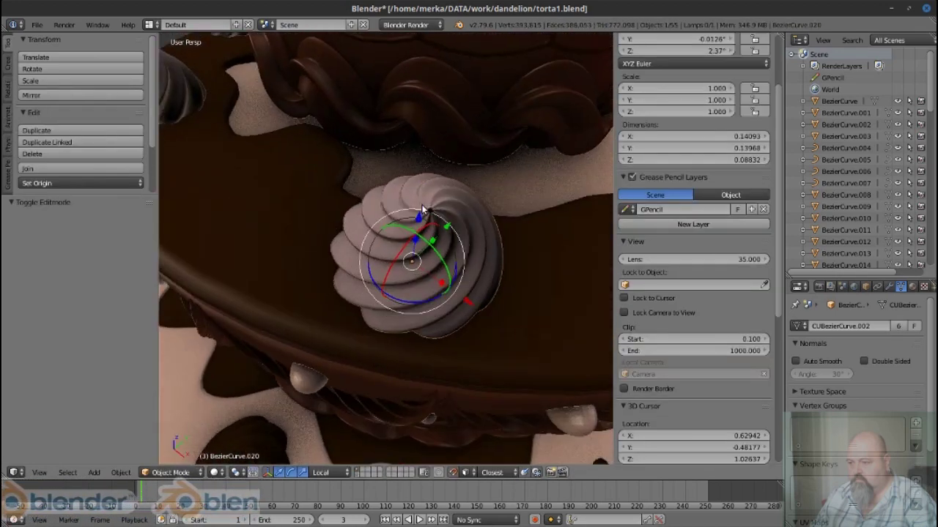
{"action": "key", "text": "KP_Decimal"}
{"action": "key", "text": "KP_7"}
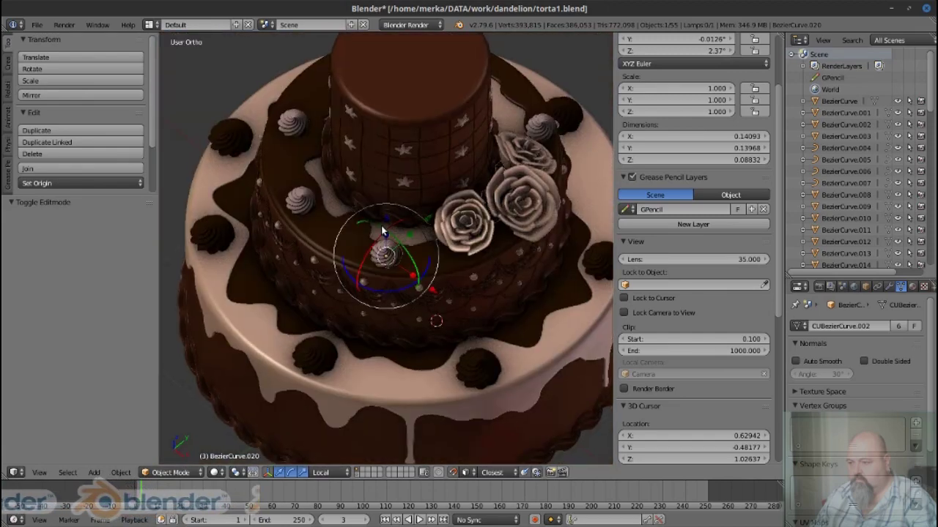
{"action": "key", "text": "Tab"}
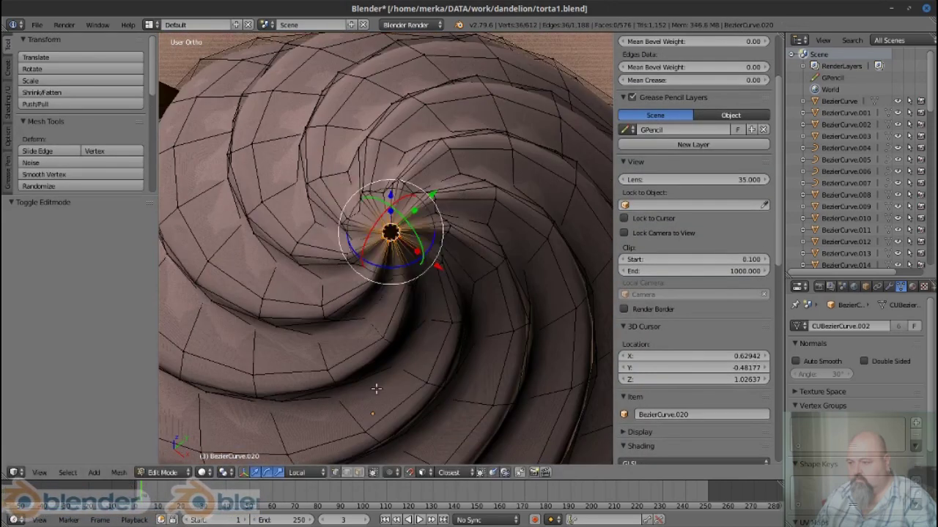
{"action": "key", "text": "Tab"}
{"action": "scroll", "scroll_direction": "down", "scroll_amount": 3}
{"action": "left_click_drag", "start_coordinate": [512, 331], "coordinate": [472, 279]}
{"action": "key", "text": "KP_Decimal"}
Twist the swirl's tip vertices about 75° with proportional editing, then leave Edit Mode
{"action": "key", "text": "Tab"}
{"action": "key", "text": "ctrl+space"}
{"action": "key", "text": "ctrl+space"}
{"action": "key", "text": "ctrl+space"}
{"action": "key", "text": "ctrl+space"}
{"action": "key", "text": "ctrl+space"}
{"action": "key", "text": "ctrl+space"}
{"action": "key", "text": "r"}
{"action": "scroll", "scroll_direction": "down", "scroll_amount": 3}
{"action": "scroll", "scroll_direction": "up", "scroll_amount": 3}
{"action": "left_click", "coordinate": [460, 335]}
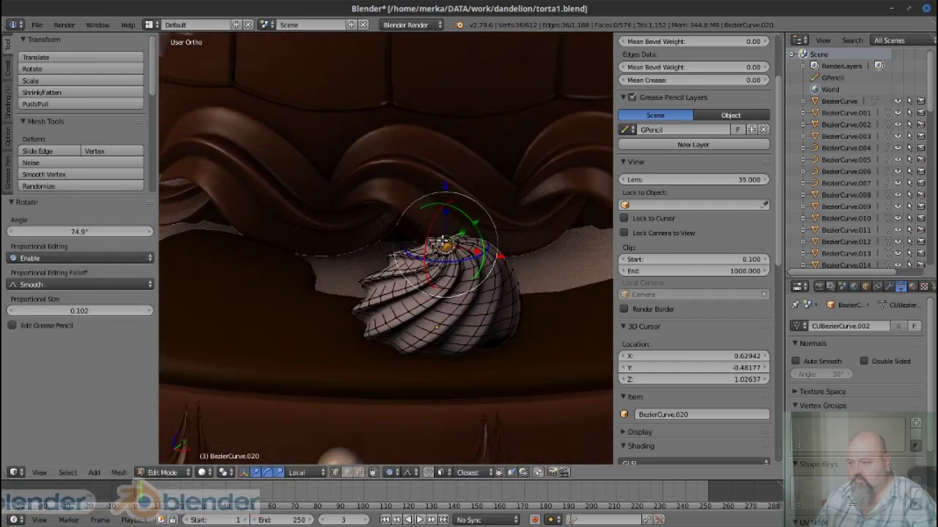
{"action": "left_click_drag", "start_coordinate": [459, 335], "coordinate": [505, 184]}
{"action": "key", "text": "Tab"}
Zoom out to the whole cake and deselect everything
{"action": "scroll", "scroll_direction": "down", "scroll_amount": 3}
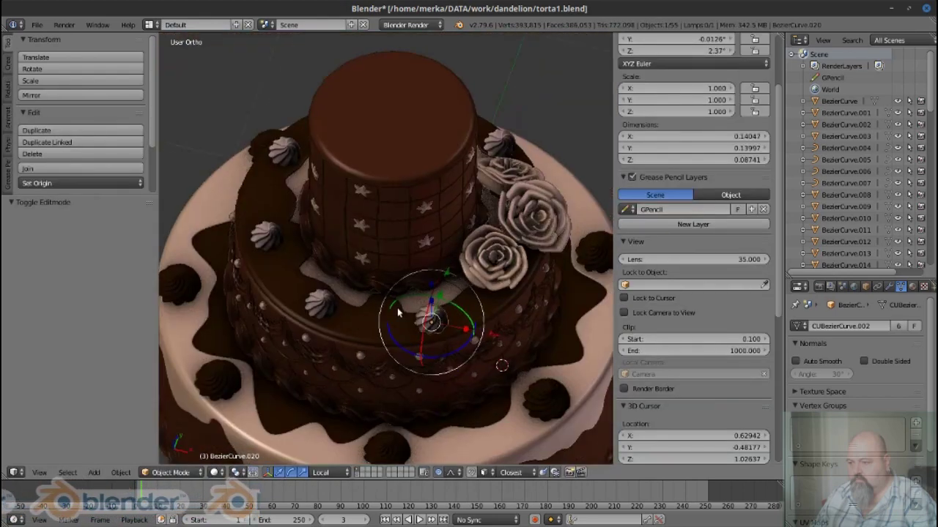
{"action": "left_click_drag", "start_coordinate": [449, 274], "coordinate": [439, 235]}
{"action": "key", "text": "a"}
{"action": "left_click", "coordinate": [37, 24]}
Save the cake file and orbit out to view the cake from above
{"action": "left_click", "coordinate": [51, 115]}
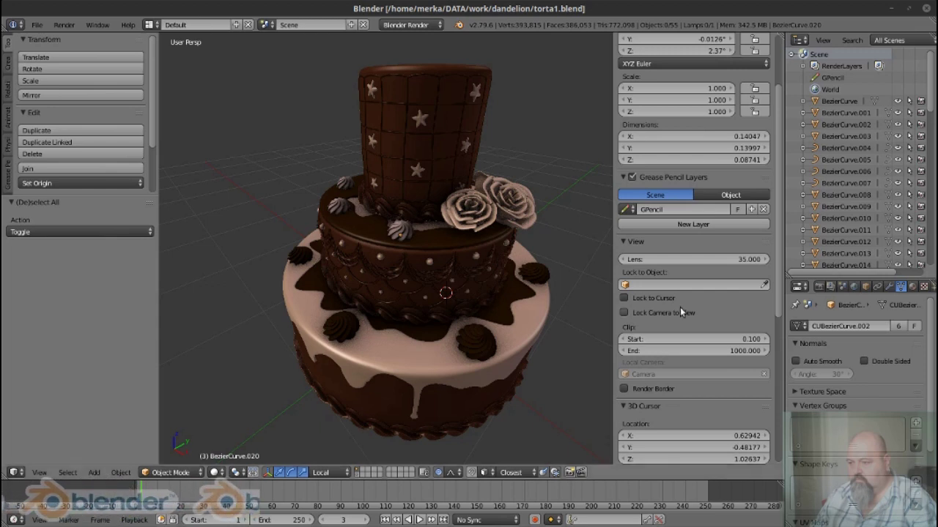
{"action": "left_click_drag", "start_coordinate": [516, 290], "coordinate": [523, 284]}
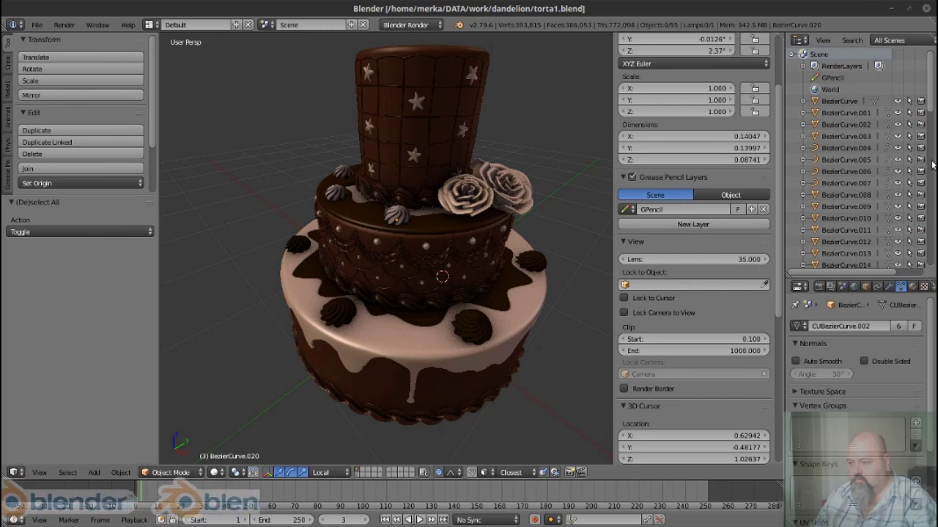
{"action": "left_click_drag", "start_coordinate": [449, 195], "coordinate": [493, 268]}
Set the 3D cursor beside the cake and add a small shrunken plane there in top view
{"action": "left_click", "coordinate": [494, 250]}
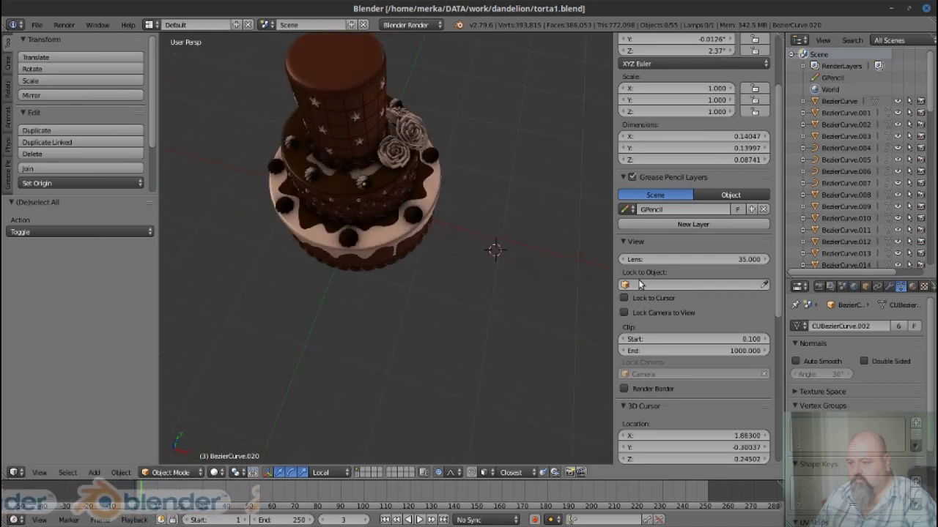
{"action": "key", "text": "KP_7"}
{"action": "scroll", "scroll_direction": "up", "scroll_amount": 3}
{"action": "scroll", "scroll_direction": "up", "scroll_amount": 3}
{"action": "key", "text": "shift+a"}
{"action": "left_click", "coordinate": [502, 299]}
{"action": "scroll", "scroll_direction": "down", "scroll_amount": 3}
{"action": "key", "text": "Tab"}
{"action": "key", "text": "s"}
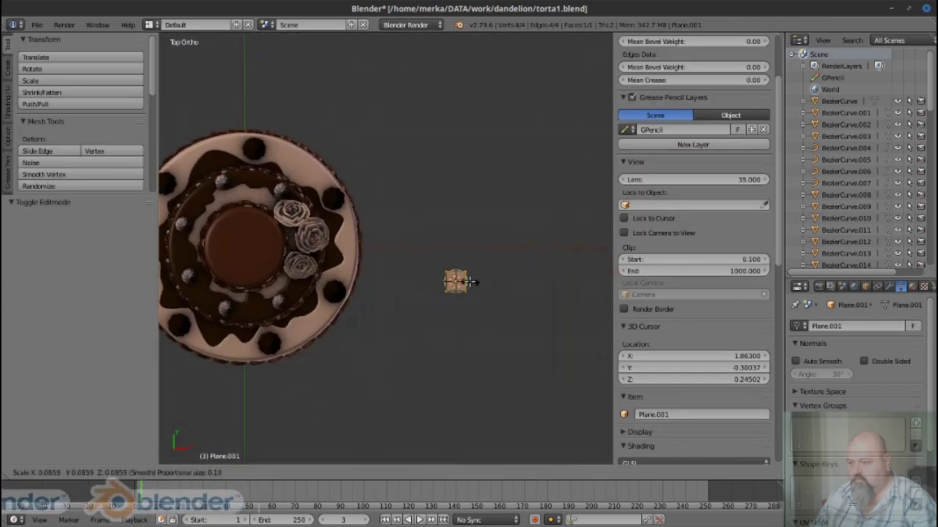
{"action": "left_click", "coordinate": [469, 282]}
Zoom in on the plane and begin extruding the leaf outline's first points
{"action": "scroll", "scroll_direction": "up", "scroll_amount": 3}
{"action": "scroll", "scroll_direction": "up", "scroll_amount": 3}
{"action": "scroll", "scroll_direction": "up", "scroll_amount": 3}
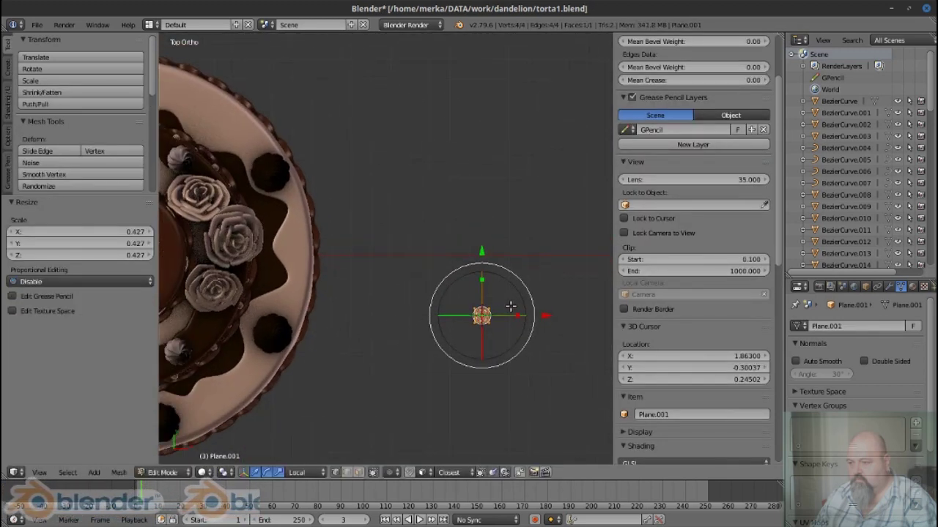
{"action": "key", "text": "Tab"}
{"action": "scroll", "scroll_direction": "down", "scroll_amount": 3}
{"action": "scroll", "scroll_direction": "up", "scroll_amount": 3}
{"action": "scroll", "scroll_direction": "up", "scroll_amount": 3}
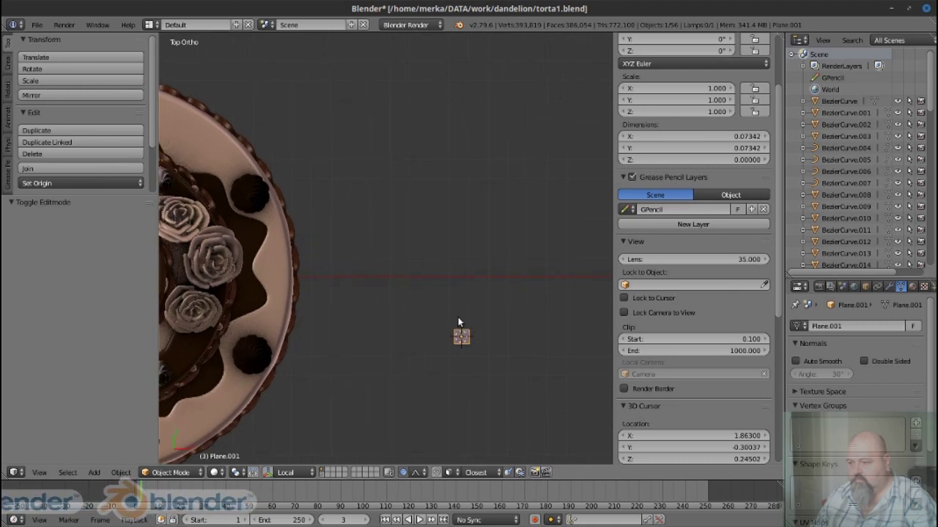
{"action": "scroll", "scroll_direction": "up", "scroll_amount": 3}
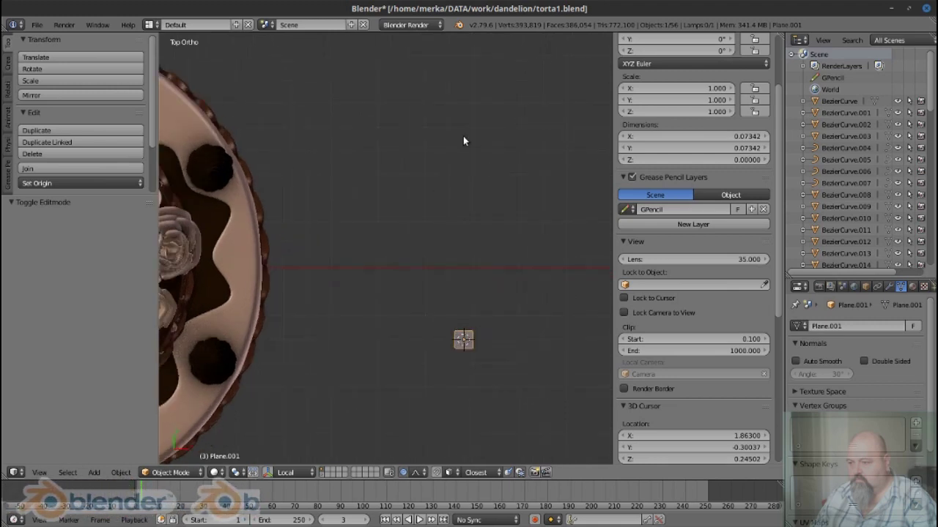
{"action": "key", "text": "Tab"}
{"action": "left_click", "coordinate": [438, 324]}
{"action": "key", "text": "e"}
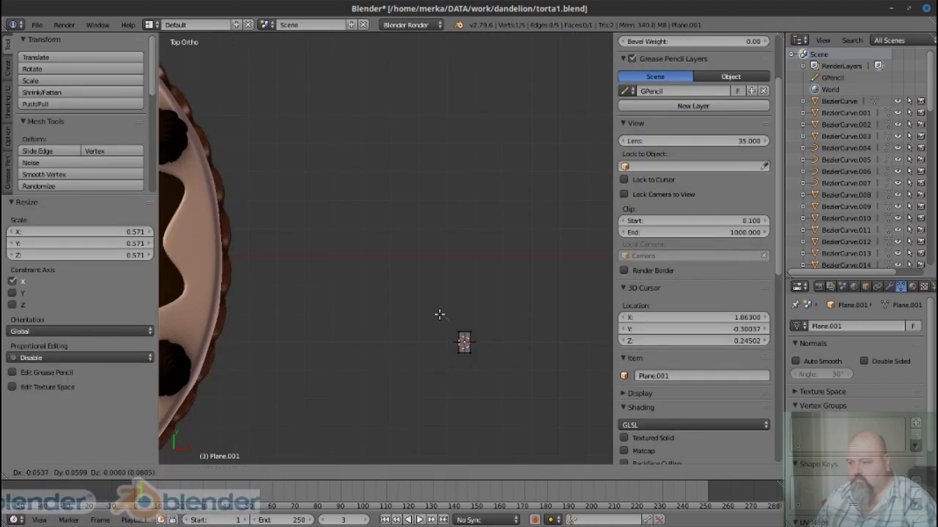
{"action": "left_click", "coordinate": [402, 314]}
Extrude the remaining outline points up to the leaf tip and close the shape with F
{"action": "key", "text": "e"}
{"action": "left_click", "coordinate": [382, 284]}
{"action": "key", "text": "e"}
{"action": "left_click", "coordinate": [379, 240]}
{"action": "key", "text": "e"}
{"action": "left_click", "coordinate": [384, 192]}
{"action": "key", "text": "e"}
{"action": "left_click", "coordinate": [411, 150]}
{"action": "key", "text": "e"}
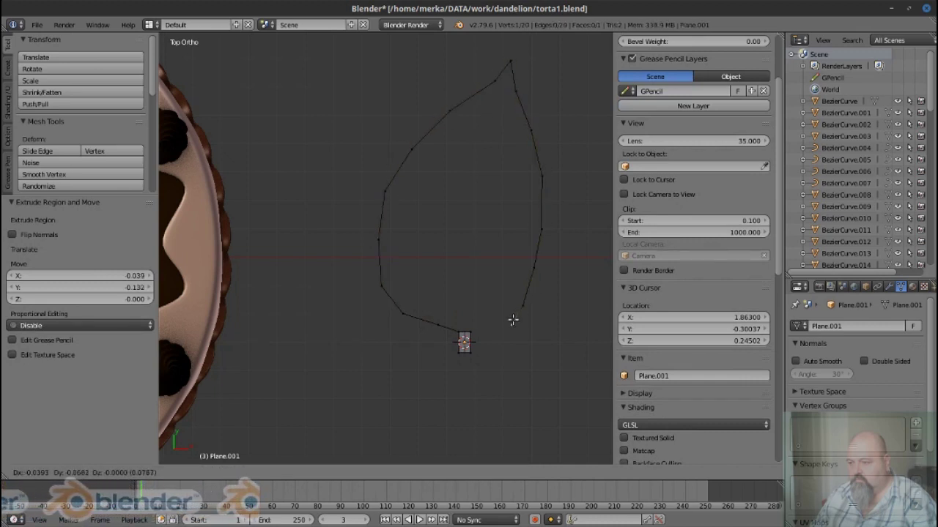
{"action": "key", "text": "f"}
Move an outline point to reshape the leaf's right edge, checking it at an angle
{"action": "key", "text": "g"}
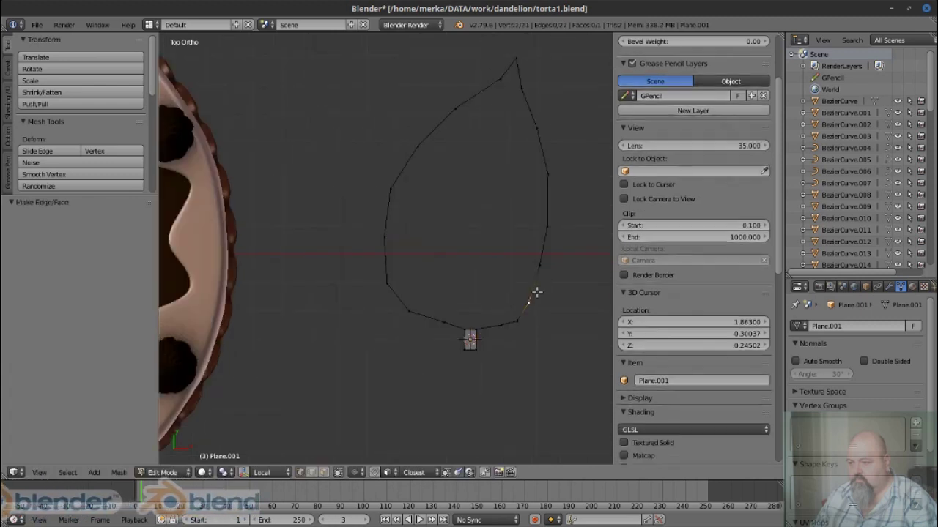
{"action": "left_click", "coordinate": [536, 290]}
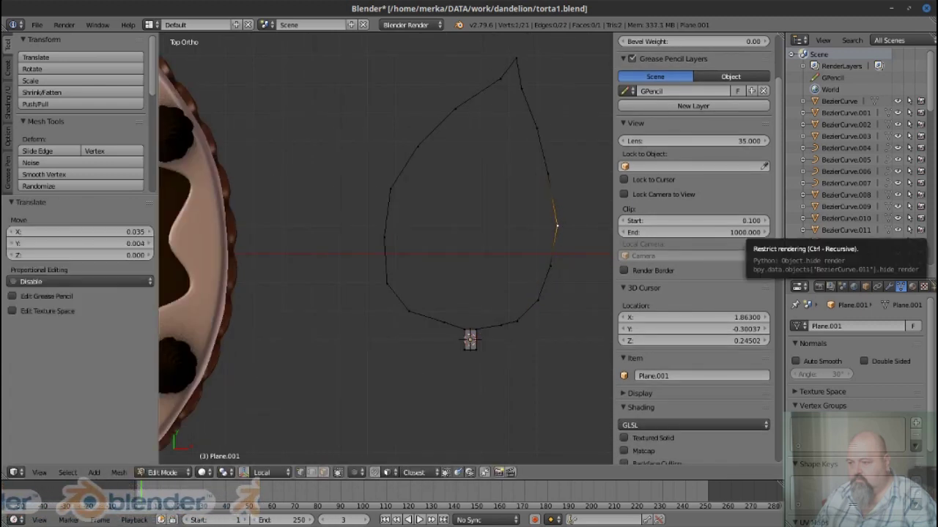
{"action": "left_click_drag", "start_coordinate": [557, 226], "coordinate": [504, 284]}
{"action": "key", "text": "KP_7"}
{"action": "left_click", "coordinate": [533, 301]}
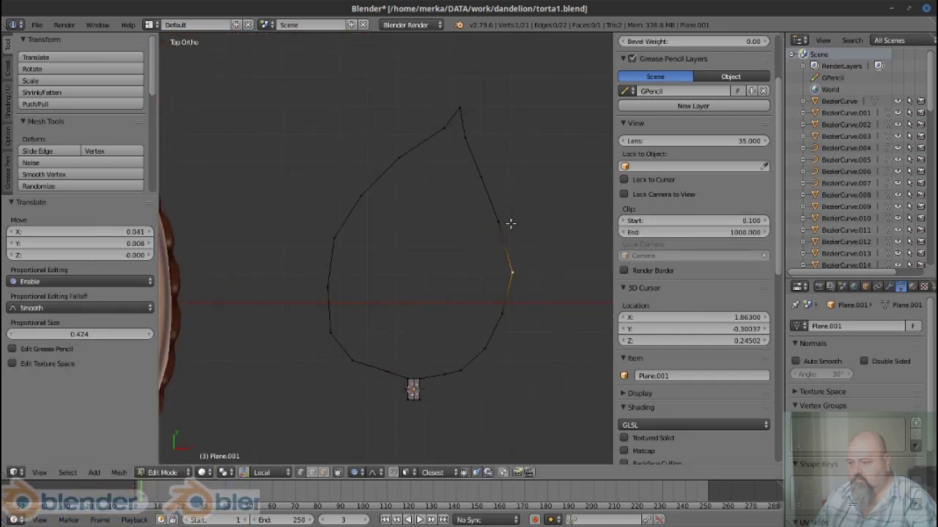
Reshape the leaf's top-left, side and top-right vertices with proportional editing into a pointed leaf
{"action": "right_click", "coordinate": [444, 128]}
{"action": "key", "text": "g"}
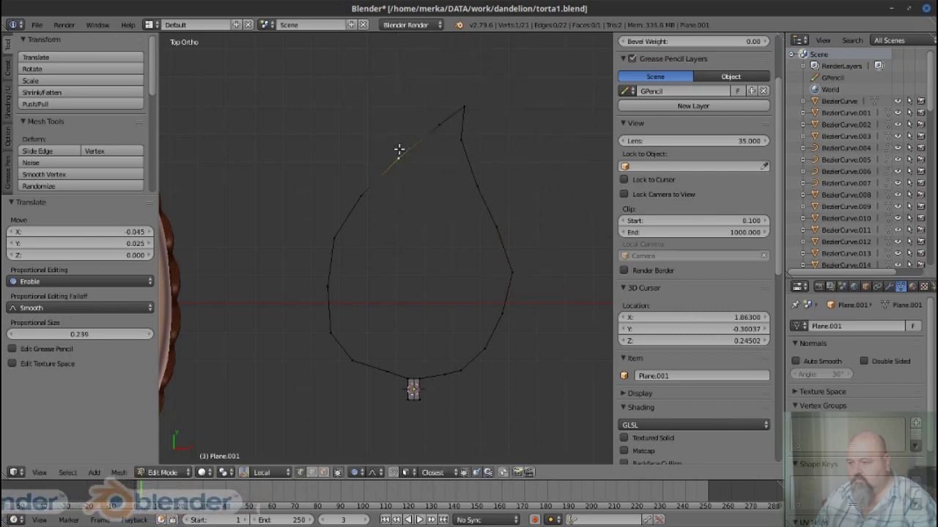
{"action": "left_click", "coordinate": [351, 184]}
{"action": "right_click", "coordinate": [335, 227]}
{"action": "key", "text": "g"}
{"action": "left_click", "coordinate": [341, 226]}
{"action": "right_click", "coordinate": [461, 141]}
{"action": "key", "text": "g"}
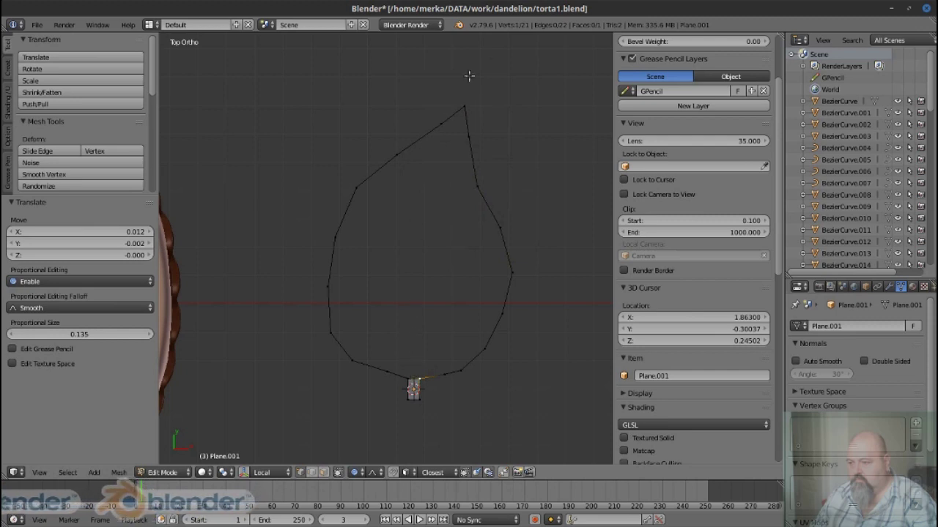
{"action": "right_click", "coordinate": [417, 372]}
Extrude a stem up the middle of the leaf outline in segments, ending at a new tip
{"action": "key", "text": "e"}
{"action": "left_click", "coordinate": [419, 335]}
{"action": "key", "text": "e"}
{"action": "left_click", "coordinate": [427, 303]}
{"action": "key", "text": "r"}
{"action": "left_click", "coordinate": [467, 310]}
{"action": "key", "text": "g"}
{"action": "left_click", "coordinate": [467, 310]}
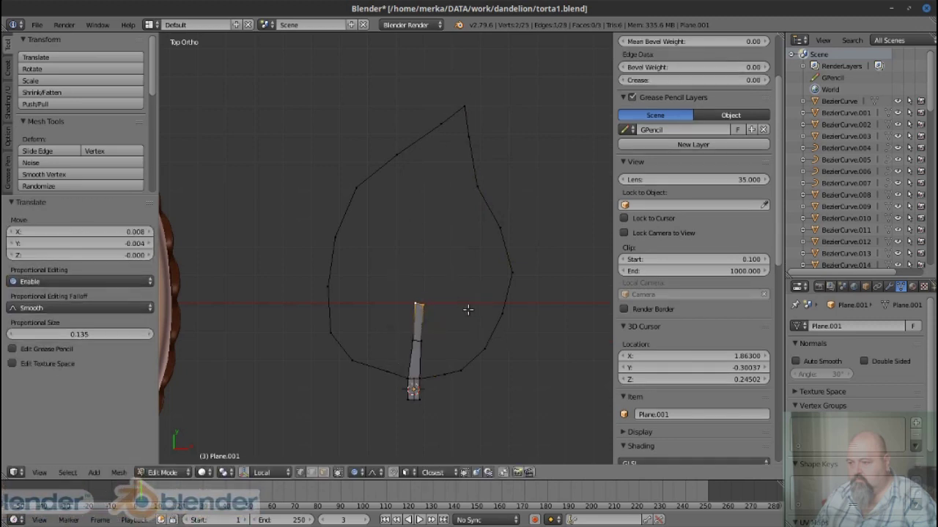
{"action": "left_click", "coordinate": [423, 257]}
{"action": "left_click", "coordinate": [511, 194]}
{"action": "left_click", "coordinate": [450, 130]}
{"action": "scroll", "scroll_direction": "up", "scroll_amount": 3}
{"action": "scroll", "scroll_direction": "down", "scroll_amount": 3}
{"action": "scroll", "scroll_direction": "up", "scroll_amount": 3}
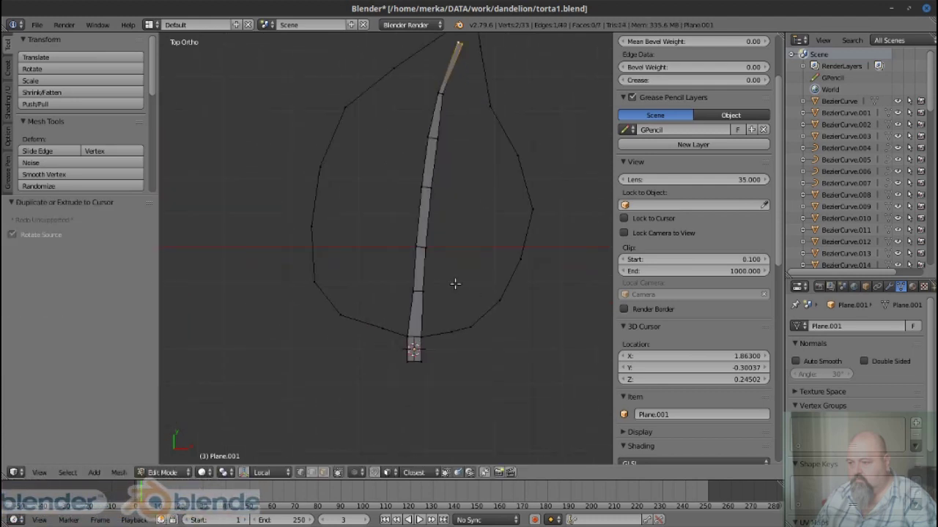
In edge mode, fill faces between the stem and the outline, starting with the upper left
{"action": "key", "text": "2"}
{"action": "key", "text": "f"}
{"action": "key", "text": "f"}
{"action": "key", "text": "f"}
{"action": "left_click_drag", "start_coordinate": [501, 132], "coordinate": [503, 201]}
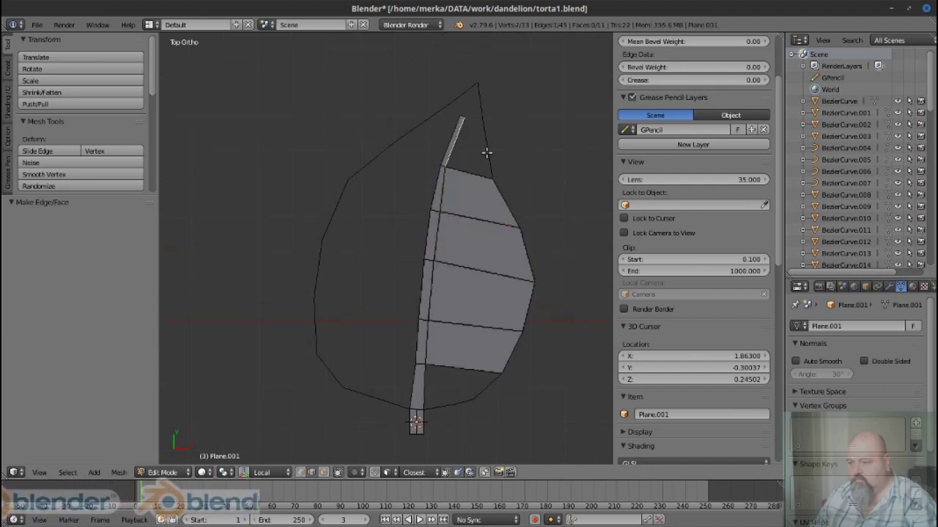
{"action": "scroll", "scroll_direction": "up", "scroll_amount": 3}
{"action": "left_click", "coordinate": [425, 168]}
{"action": "key", "text": "f"}
Fill the remaining gaps on the leaf's lower left and at the tip
{"action": "scroll", "scroll_direction": "down", "scroll_amount": 3}
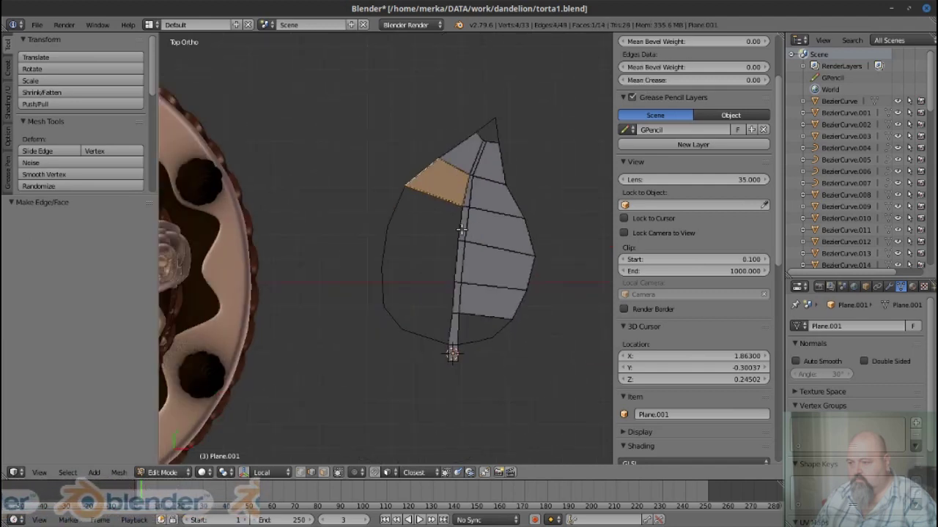
{"action": "scroll", "scroll_direction": "up", "scroll_amount": 3}
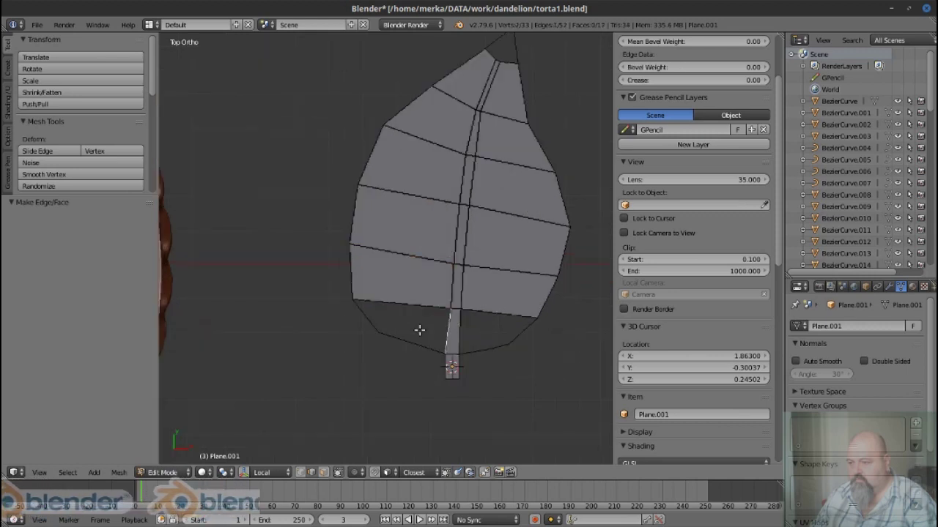
{"action": "key", "text": "f"}
{"action": "scroll", "scroll_direction": "up", "scroll_amount": 3}
{"action": "scroll", "scroll_direction": "down", "scroll_amount": 3}
{"action": "scroll", "scroll_direction": "up", "scroll_amount": 3}
{"action": "scroll", "scroll_direction": "up", "scroll_amount": 3}
{"action": "left_click", "coordinate": [515, 166]}
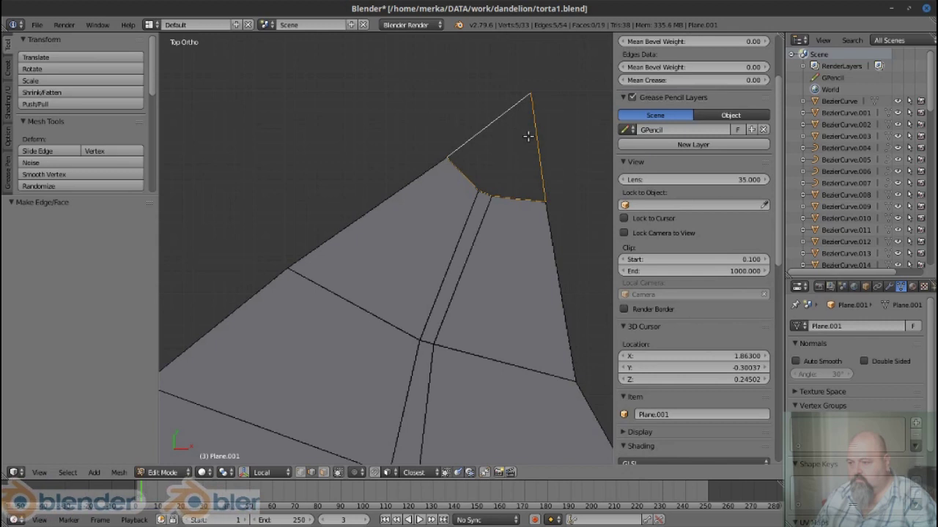
{"action": "key", "text": "f"}
{"action": "scroll", "scroll_direction": "up", "scroll_amount": 3}
Knife-cut and join the tip vertices, then smooth the leaf with one subdivision level
{"action": "key", "text": "Return"}
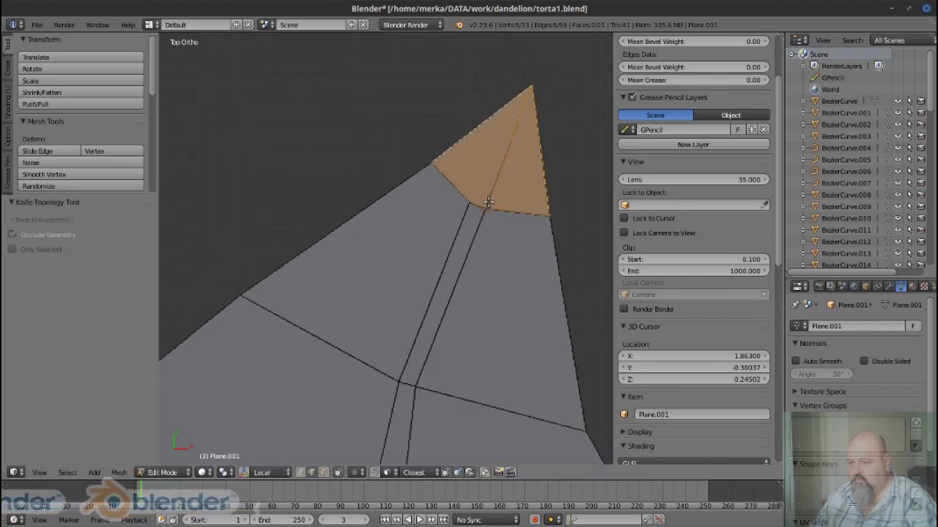
{"action": "key", "text": "j"}
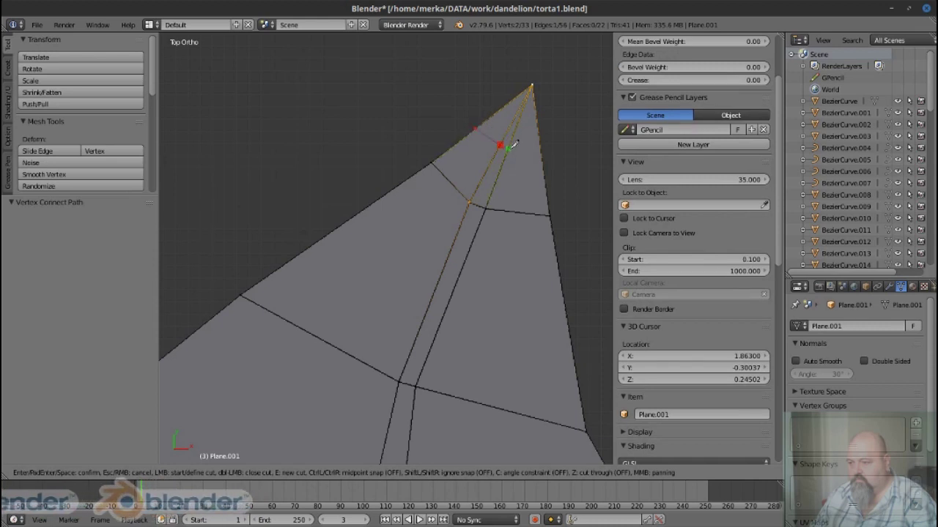
{"action": "key", "text": "Return"}
{"action": "scroll", "scroll_direction": "down", "scroll_amount": 3}
{"action": "key", "text": "Tab"}
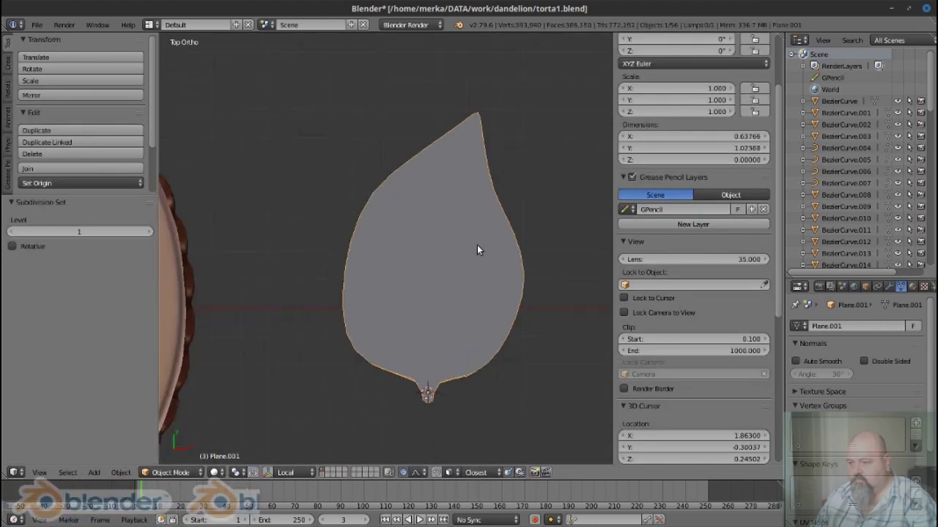
Extrude the stalk end of the stem and reposition its tip
{"action": "key", "text": "Tab"}
{"action": "scroll", "scroll_direction": "up", "scroll_amount": 3}
{"action": "left_click", "coordinate": [448, 406]}
{"action": "key", "text": "e"}
{"action": "left_click", "coordinate": [438, 379]}
{"action": "key", "text": "g"}
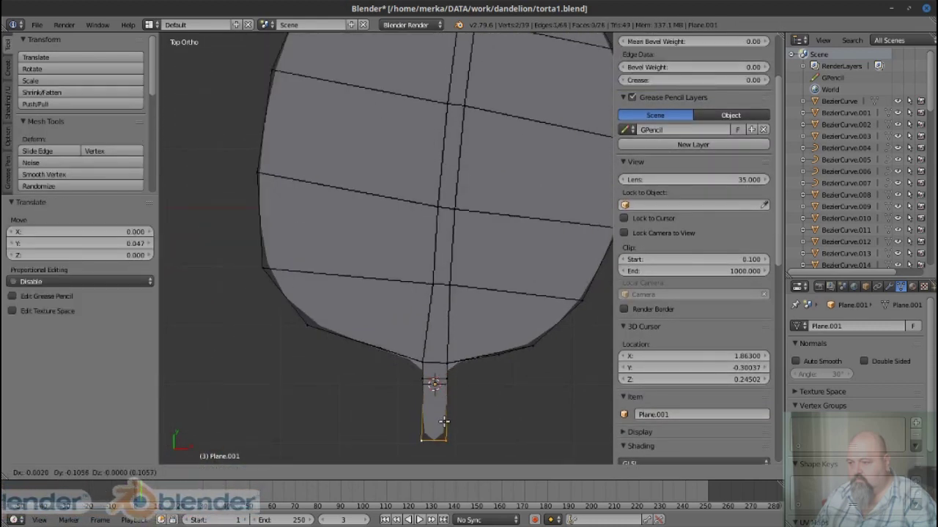
{"action": "left_click", "coordinate": [444, 422]}
{"action": "key", "text": "Tab"}
{"action": "key", "text": "Tab"}
{"action": "scroll", "scroll_direction": "down", "scroll_amount": 3}
From a side view, lift part of the leaf with soft proportional falloff to curve it
{"action": "left_click_drag", "start_coordinate": [481, 381], "coordinate": [478, 262]}
{"action": "left_click", "coordinate": [464, 282]}
{"action": "key", "text": "g"}
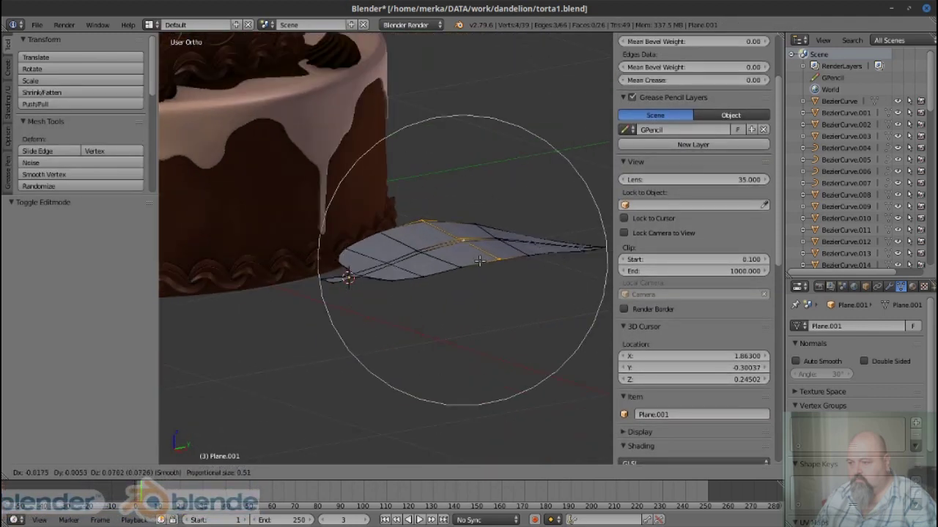
{"action": "left_click", "coordinate": [478, 261]}
{"action": "scroll", "scroll_direction": "up", "scroll_amount": 3}
Switch to a sharp falloff and raise the leaf's midline edge loop along Z
{"action": "right_click", "coordinate": [428, 262]}
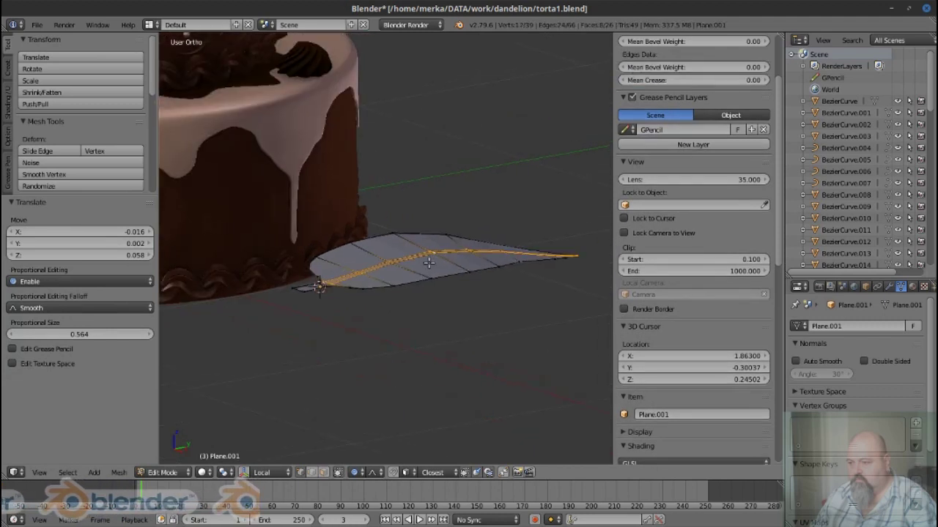
{"action": "left_click_drag", "start_coordinate": [429, 262], "coordinate": [410, 293]}
{"action": "key", "text": "g"}
{"action": "key", "text": "Escape"}
{"action": "left_click", "coordinate": [375, 472]}
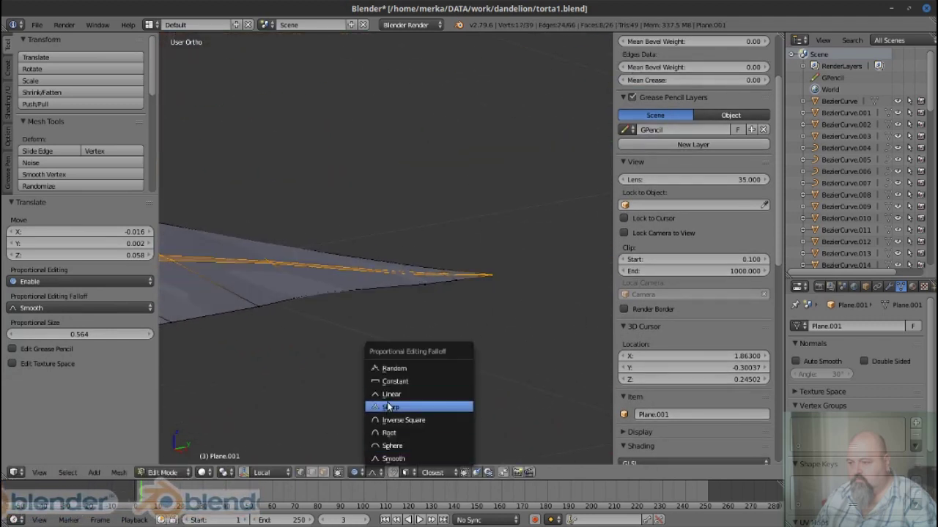
{"action": "left_click", "coordinate": [388, 408]}
{"action": "key", "text": "g"}
{"action": "key", "text": "z"}
{"action": "scroll", "scroll_direction": "up", "scroll_amount": 3}
{"action": "left_click", "coordinate": [418, 307]}
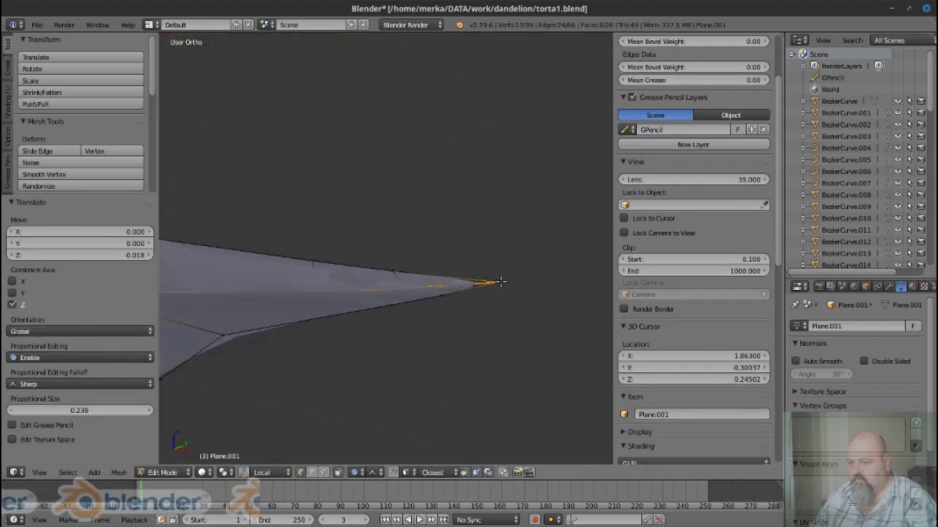
{"action": "key", "text": "z"}
{"action": "left_click_drag", "start_coordinate": [450, 281], "coordinate": [291, 318]}
{"action": "key", "text": "z"}
Pull the stem-end edge downward along Z with proportional falloff for a gentle bend
{"action": "right_click", "coordinate": [291, 318]}
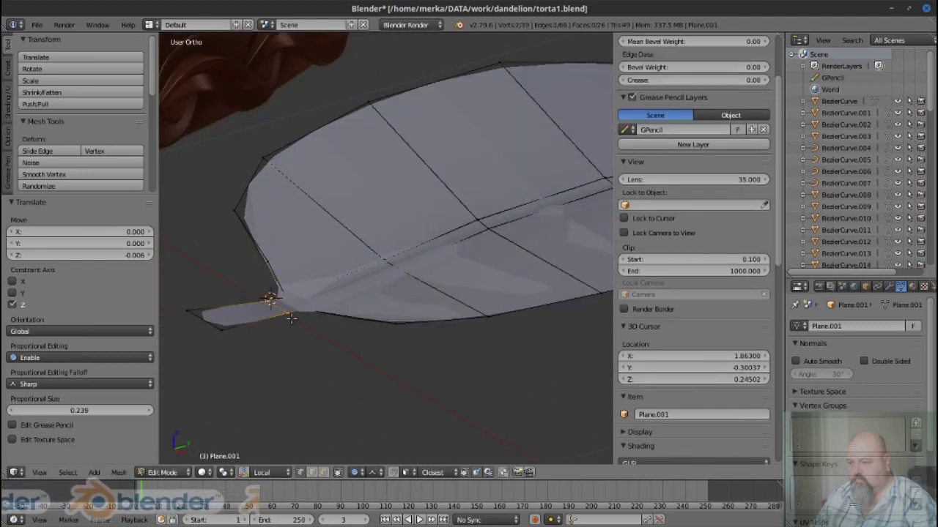
{"action": "key", "text": "g"}
{"action": "key", "text": "z"}
{"action": "scroll", "scroll_direction": "up", "scroll_amount": 3}
{"action": "scroll", "scroll_direction": "up", "scroll_amount": 3}
{"action": "left_click", "coordinate": [277, 320]}
{"action": "scroll", "scroll_direction": "down", "scroll_amount": 3}
{"action": "key", "text": "Tab"}
{"action": "key", "text": "Tab"}
{"action": "left_click_drag", "start_coordinate": [357, 341], "coordinate": [414, 242]}
In top view, add a centred loop cut across the leaf near its tip
{"action": "scroll", "scroll_direction": "up", "scroll_amount": 3}
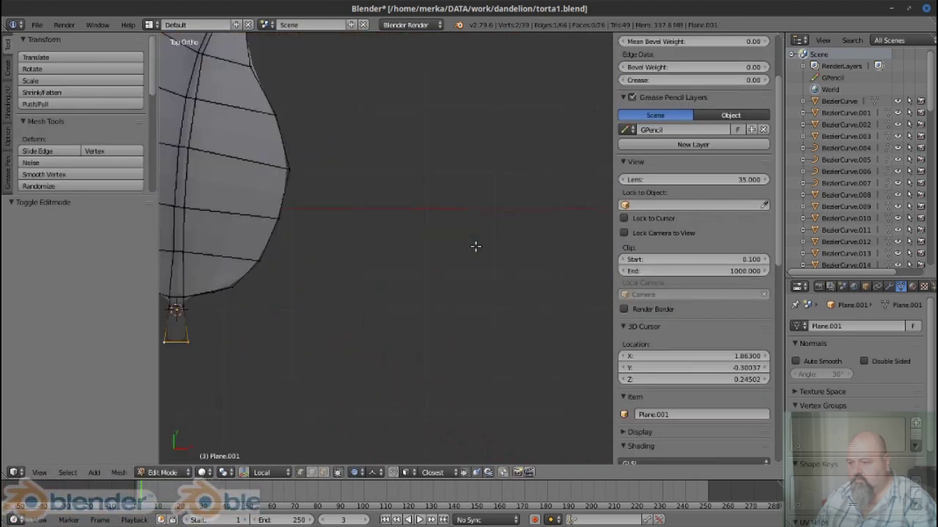
{"action": "key", "text": "KP_7"}
{"action": "key", "text": "ctrl+r"}
{"action": "left_click", "coordinate": [381, 187]}
{"action": "right_click", "coordinate": [381, 188]}
{"action": "scroll", "scroll_direction": "down", "scroll_amount": 3}
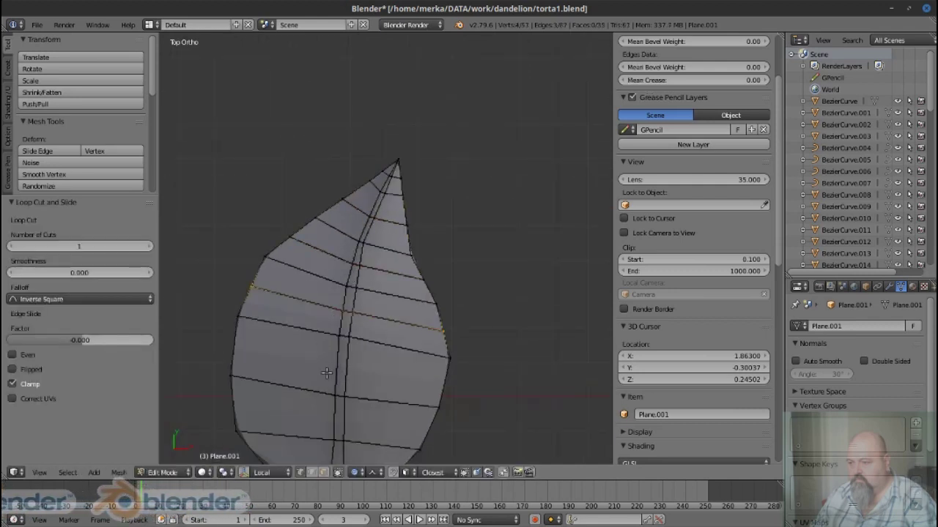
{"action": "scroll", "scroll_direction": "up", "scroll_amount": 3}
Select the leaf's outline edges all the way around to the tip
{"action": "right_click", "coordinate": [381, 173]}
{"action": "scroll", "scroll_direction": "down", "scroll_amount": 3}
{"action": "right_click", "coordinate": [389, 160]}
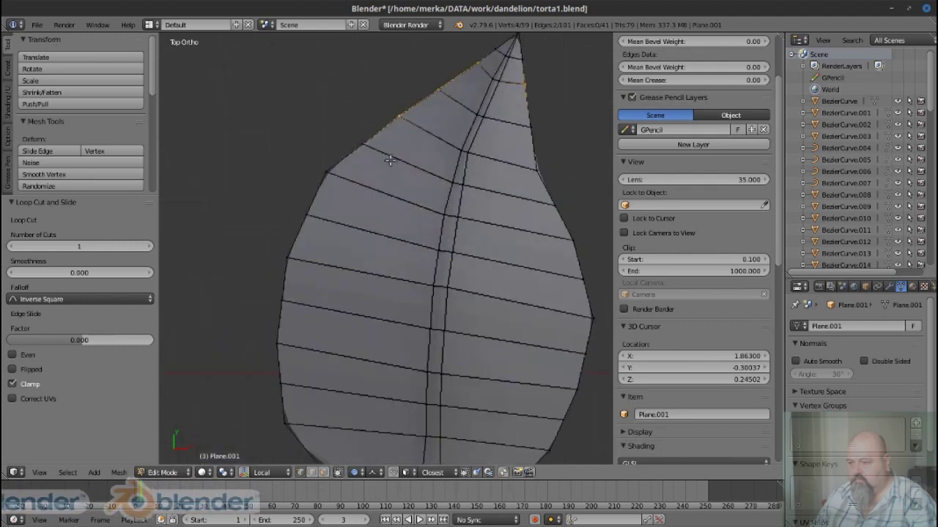
{"action": "right_click", "coordinate": [294, 246]}
{"action": "scroll", "scroll_direction": "down", "scroll_amount": 3}
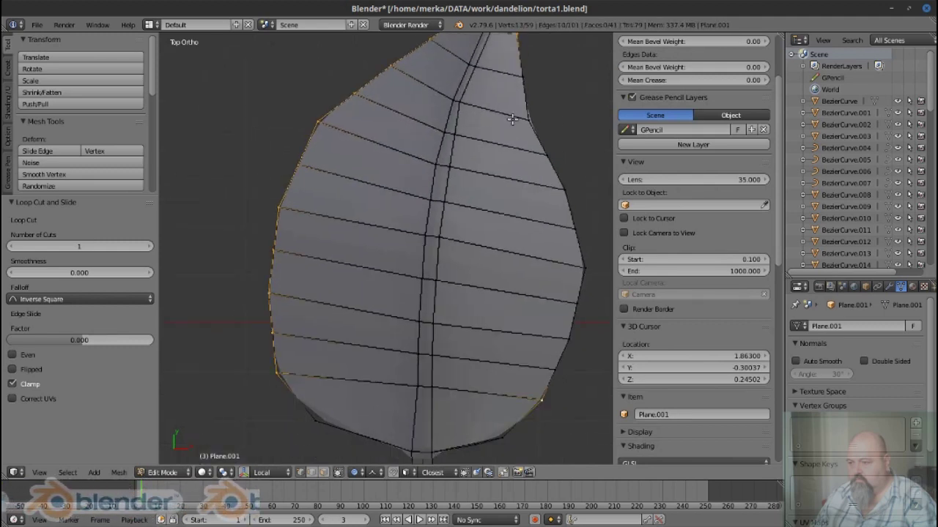
{"action": "scroll", "scroll_direction": "down", "scroll_amount": 3}
{"action": "right_click", "coordinate": [517, 192]}
{"action": "scroll", "scroll_direction": "up", "scroll_amount": 3}
Bevel the outline edges, then undo the trial face deletion
{"action": "key", "text": "w"}
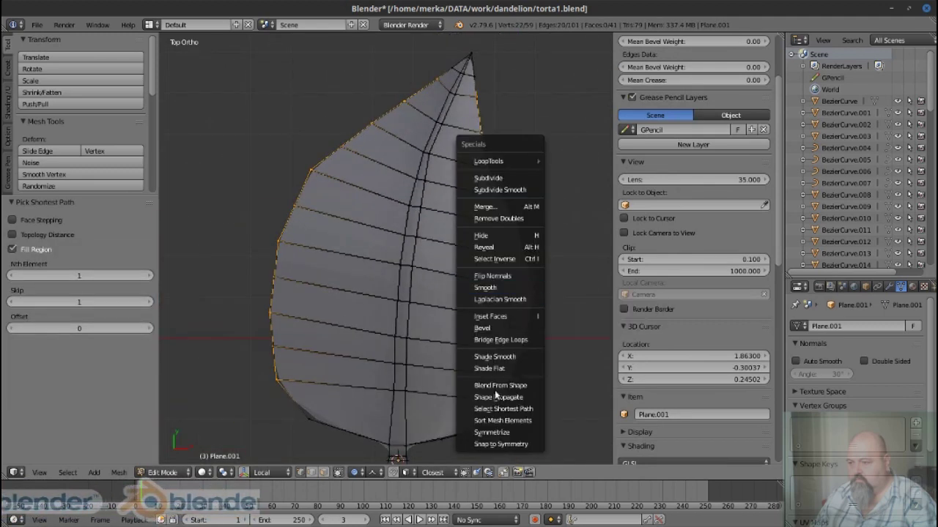
{"action": "left_click", "coordinate": [482, 327]}
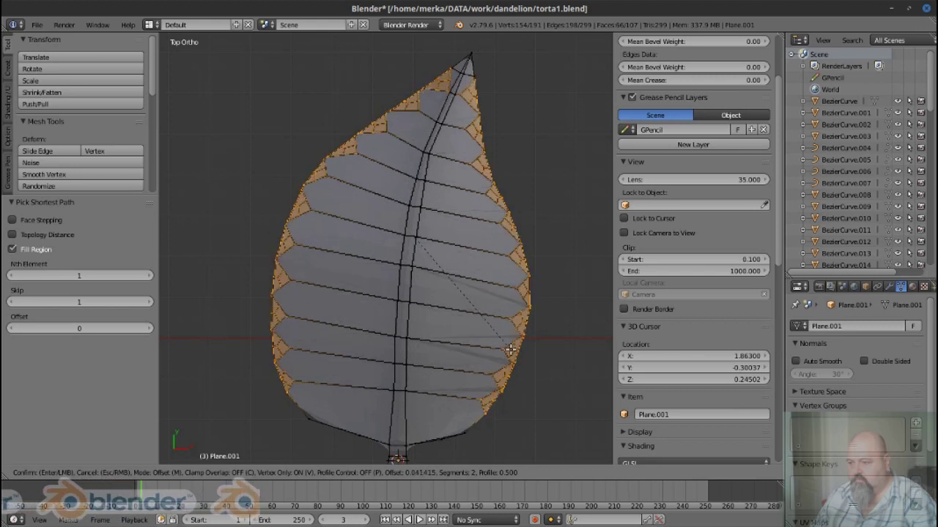
{"action": "left_click", "coordinate": [501, 348]}
{"action": "key", "text": "x"}
{"action": "key", "text": "ctrl+z"}
{"action": "key", "text": "x"}
{"action": "scroll", "scroll_direction": "up", "scroll_amount": 3}
{"action": "scroll", "scroll_direction": "up", "scroll_amount": 3}
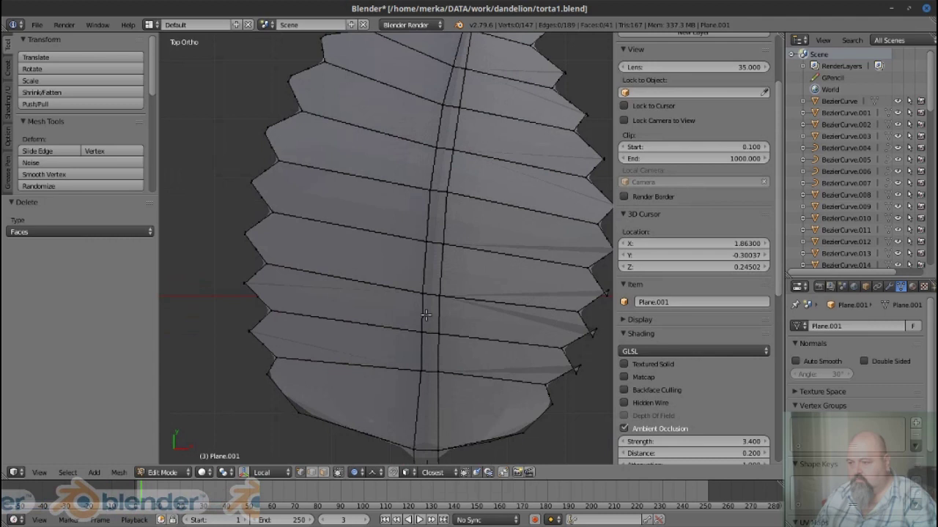
Redo as a vertex-only, one-segment bevel and delete the small faces to notch the rim
{"action": "key", "text": "ctrl+z"}
{"action": "key", "text": "w"}
{"action": "left_click", "coordinate": [505, 349]}
{"action": "scroll", "scroll_direction": "down", "scroll_amount": 3}
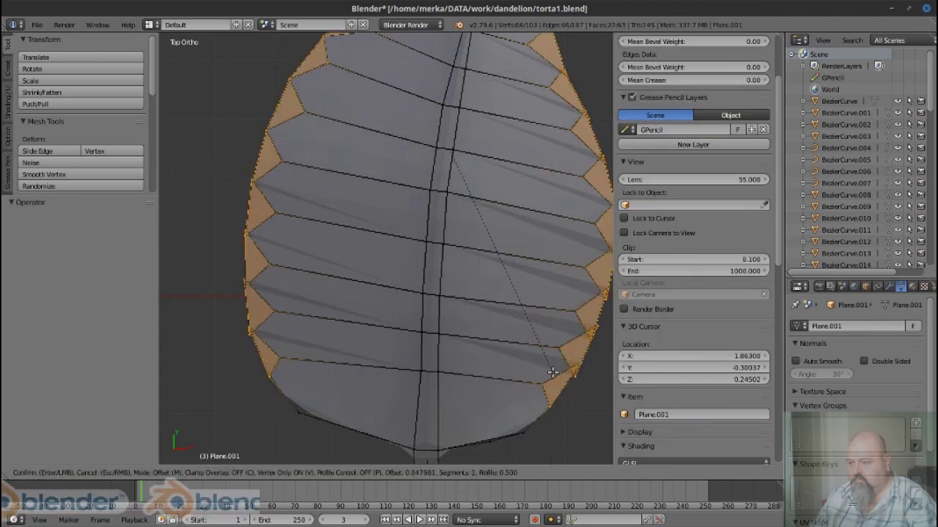
{"action": "left_click", "coordinate": [551, 373]}
{"action": "scroll", "scroll_direction": "down", "scroll_amount": 3}
{"action": "key", "text": "x"}
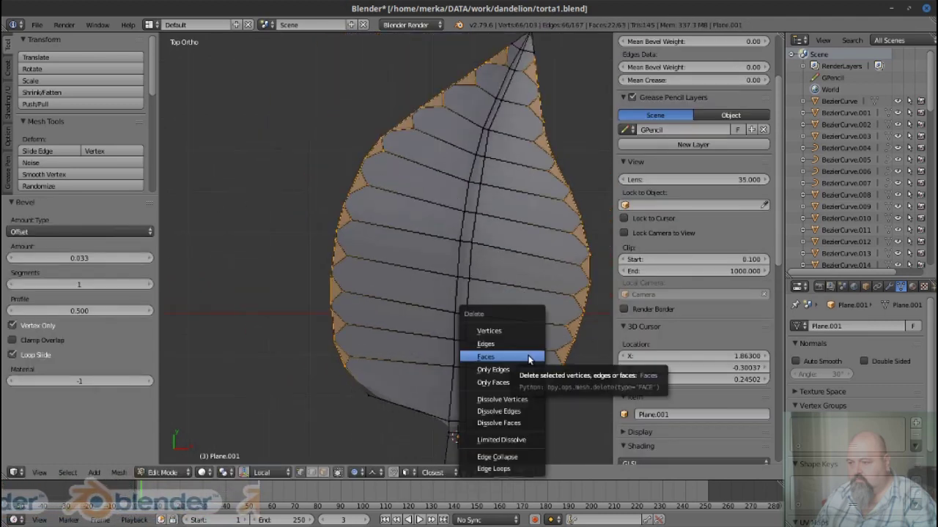
{"action": "left_click", "coordinate": [498, 356]}
{"action": "scroll", "scroll_direction": "up", "scroll_amount": 3}
{"action": "key", "text": "ctrl+Tab"}
{"action": "left_click", "coordinate": [307, 339]}
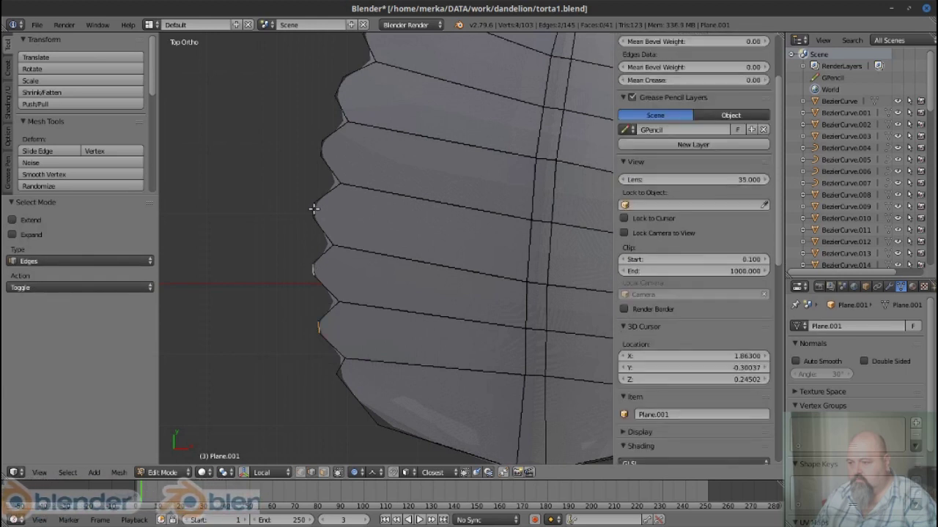
Collapse the selected leaf-tip outline edges into single points with Merge > Collapse
{"action": "scroll", "scroll_direction": "down", "scroll_amount": 3}
{"action": "scroll", "scroll_direction": "down", "scroll_amount": 3}
{"action": "scroll", "scroll_direction": "up", "scroll_amount": 3}
{"action": "scroll", "scroll_direction": "up", "scroll_amount": 3}
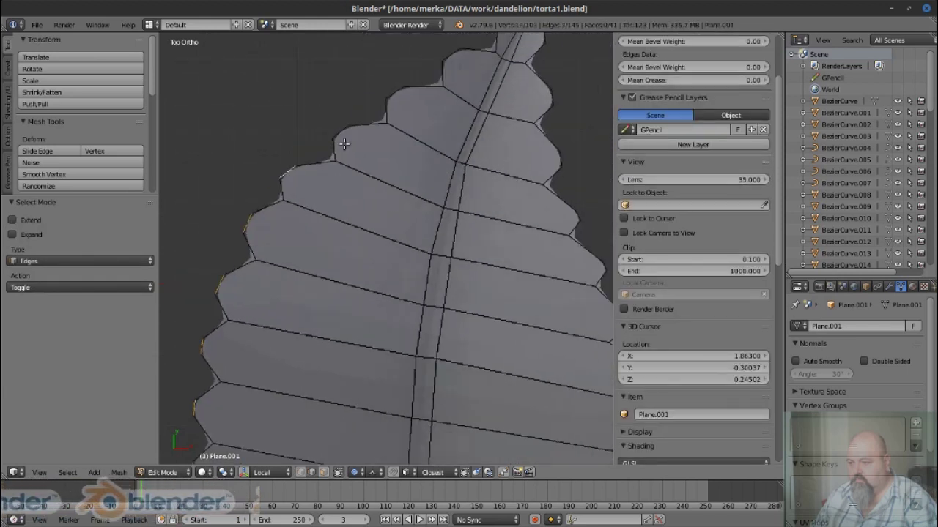
{"action": "scroll", "scroll_direction": "down", "scroll_amount": 3}
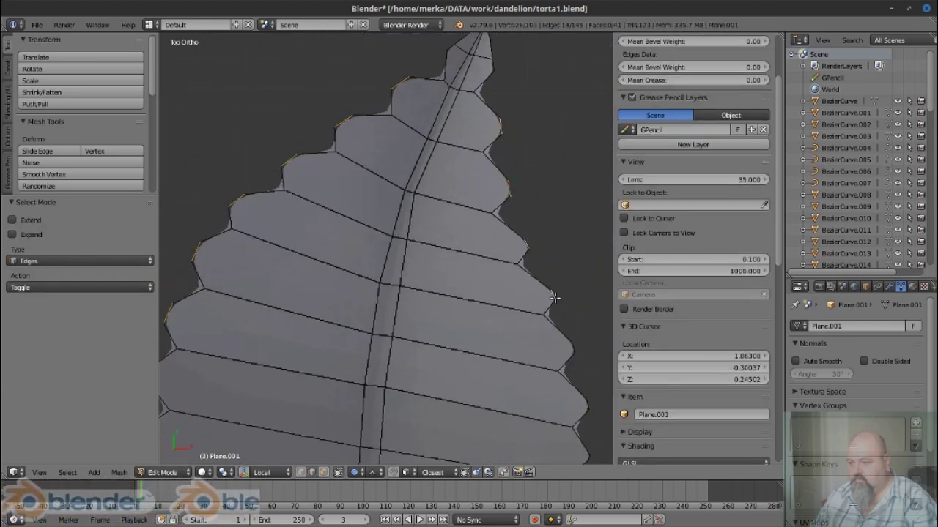
{"action": "scroll", "scroll_direction": "up", "scroll_amount": 3}
{"action": "left_click_drag", "start_coordinate": [533, 314], "coordinate": [543, 209]}
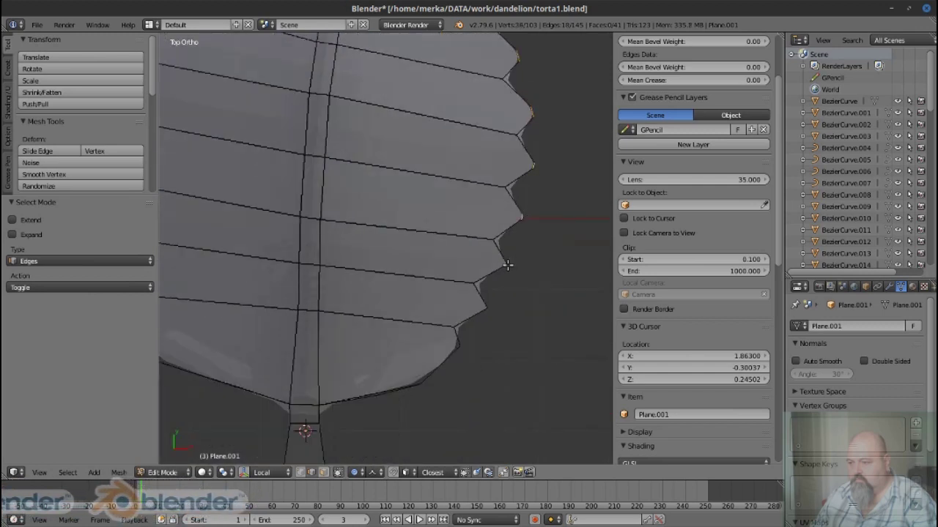
{"action": "scroll", "scroll_direction": "up", "scroll_amount": 3}
{"action": "scroll", "scroll_direction": "up", "scroll_amount": 3}
{"action": "right_click", "coordinate": [535, 244]}
{"action": "scroll", "scroll_direction": "down", "scroll_amount": 3}
{"action": "scroll", "scroll_direction": "down", "scroll_amount": 3}
{"action": "key", "text": "w"}
{"action": "left_click", "coordinate": [461, 192]}
{"action": "left_click", "coordinate": [469, 192]}
Edge-slide the selected edge across the face to tidy the tooth
{"action": "scroll", "scroll_direction": "up", "scroll_amount": 3}
{"action": "scroll", "scroll_direction": "up", "scroll_amount": 3}
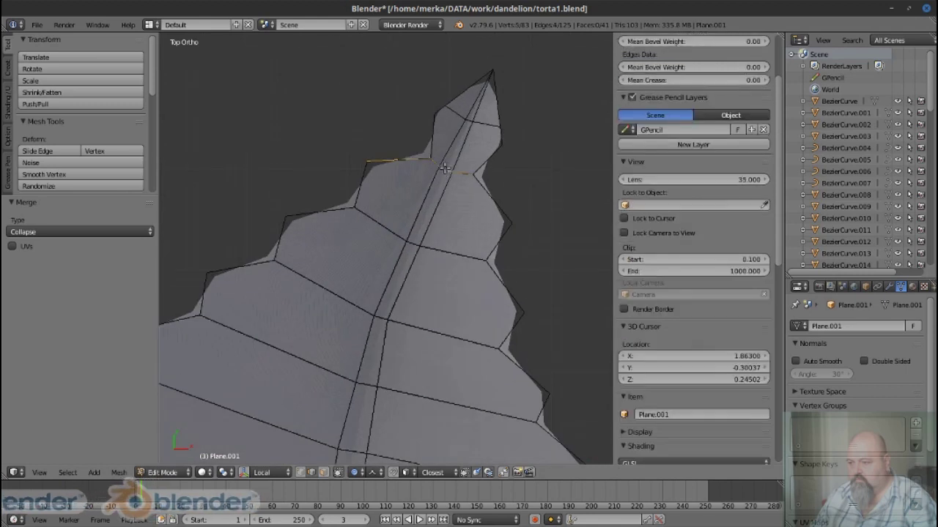
{"action": "scroll", "scroll_direction": "up", "scroll_amount": 3}
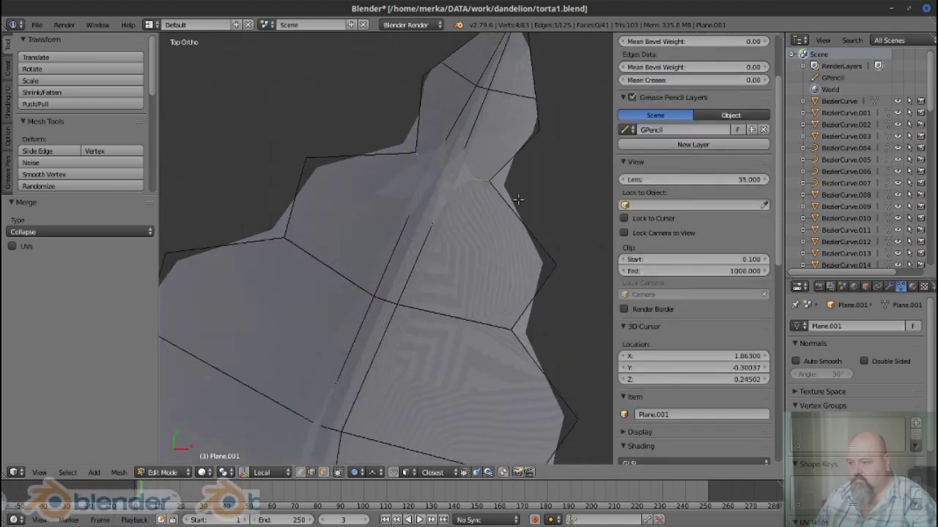
{"action": "key", "text": "g"}
{"action": "key", "text": "g"}
{"action": "left_click", "coordinate": [503, 242]}
Select the vein edges near the leaf tip and slide them along the leaf
{"action": "key", "text": "ctrl+Tab"}
{"action": "left_click", "coordinate": [499, 217]}
{"action": "scroll", "scroll_direction": "down", "scroll_amount": 3}
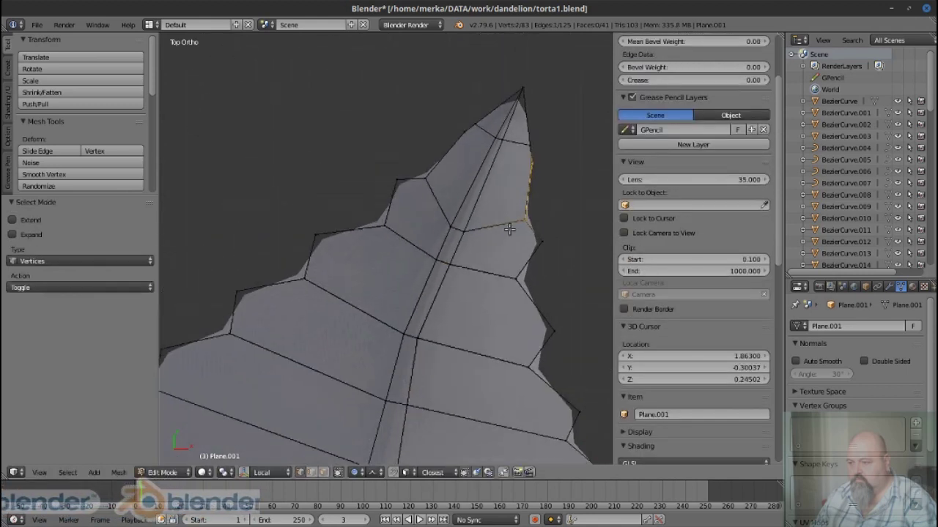
{"action": "scroll", "scroll_direction": "up", "scroll_amount": 3}
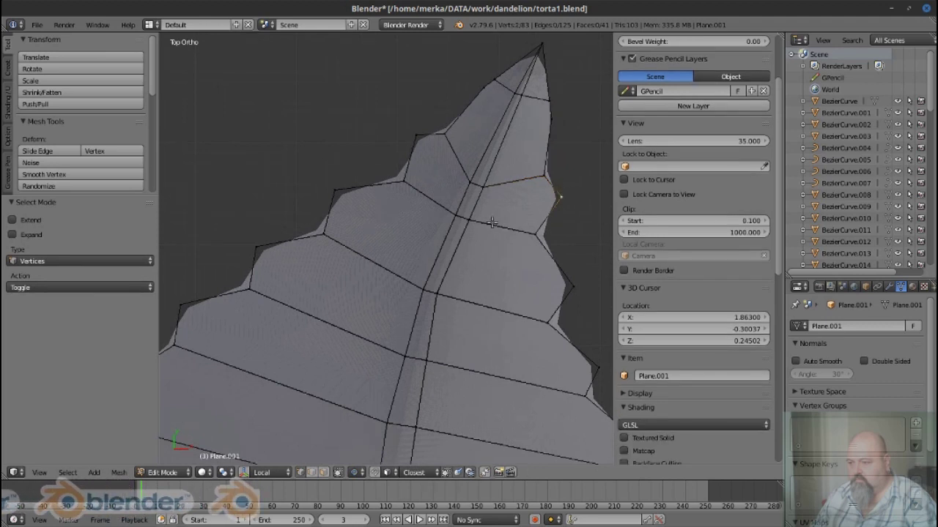
{"action": "right_click", "coordinate": [490, 224]}
{"action": "scroll", "scroll_direction": "down", "scroll_amount": 3}
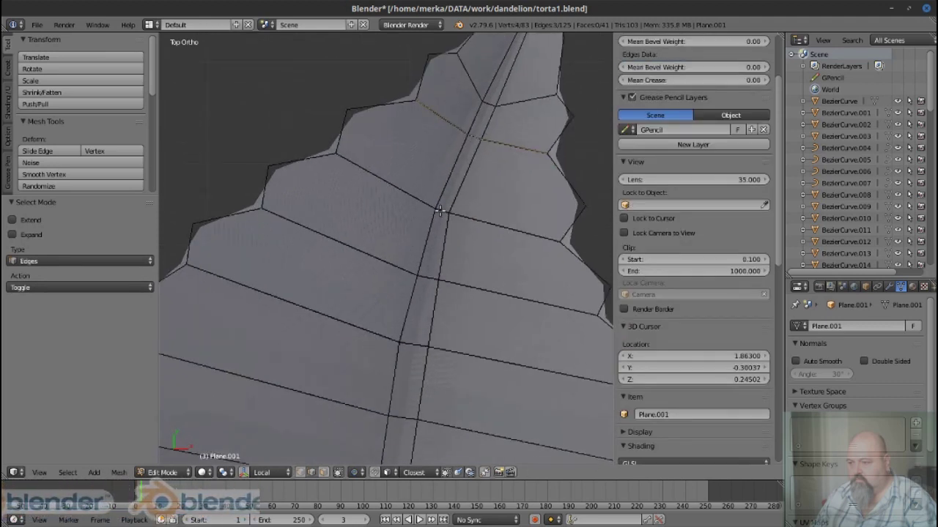
{"action": "scroll", "scroll_direction": "down", "scroll_amount": 3}
{"action": "scroll", "scroll_direction": "up", "scroll_amount": 3}
{"action": "scroll", "scroll_direction": "down", "scroll_amount": 3}
{"action": "right_click", "coordinate": [427, 219]}
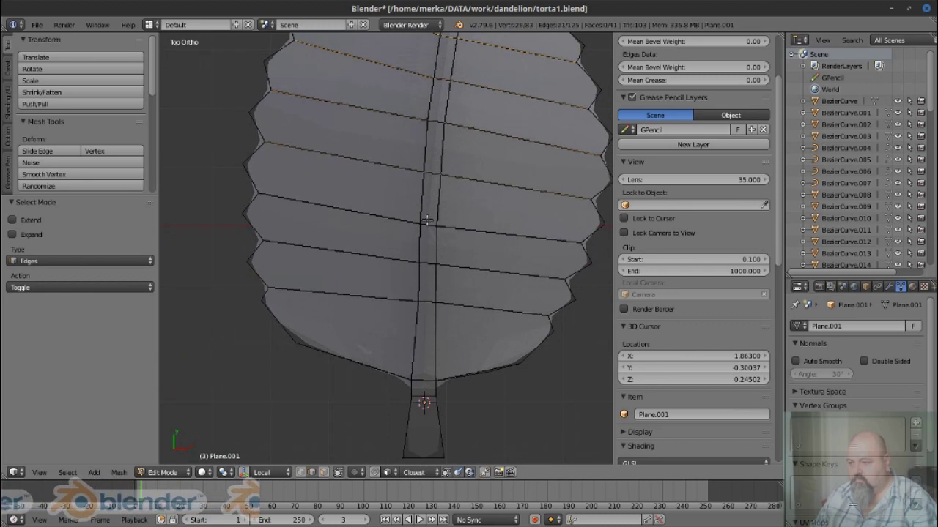
{"action": "scroll", "scroll_direction": "down", "scroll_amount": 3}
{"action": "key", "text": "g"}
{"action": "key", "text": "g"}
{"action": "left_click", "coordinate": [472, 237]}
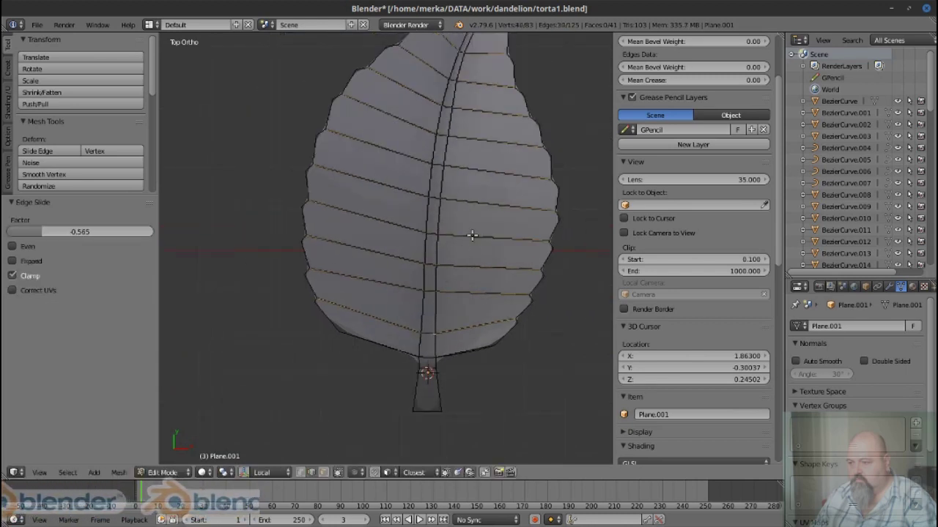
Vertex-slide one tooth vertex along its outline edge
{"action": "scroll", "scroll_direction": "up", "scroll_amount": 3}
{"action": "right_click", "coordinate": [512, 87]}
{"action": "key", "text": "shift+v"}
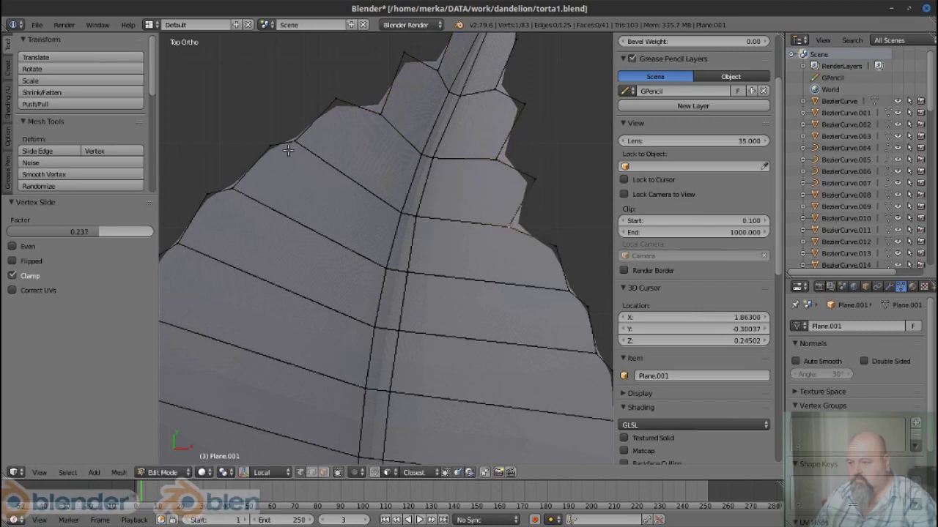
{"action": "scroll", "scroll_direction": "down", "scroll_amount": 3}
{"action": "scroll", "scroll_direction": "up", "scroll_amount": 3}
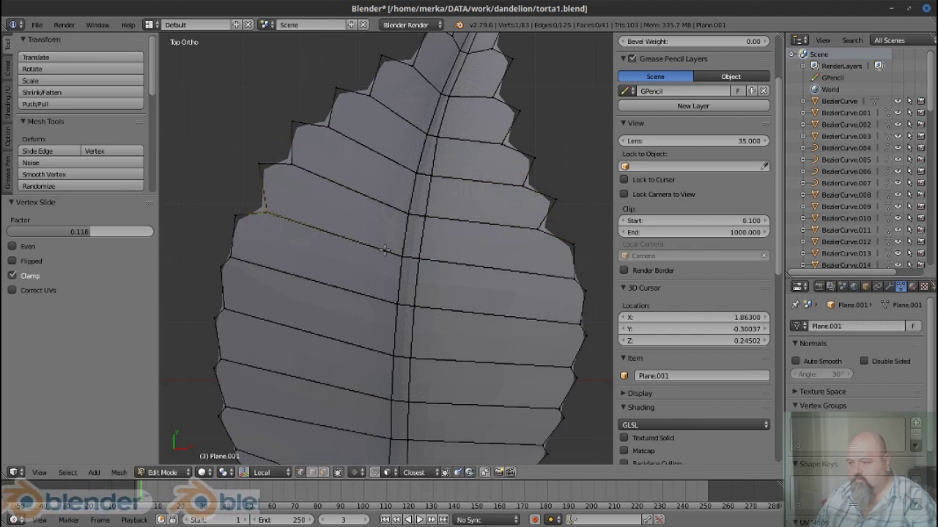
Crease the tip outline edges to full strength 1.0 and check an inner edge
{"action": "left_click_drag", "start_coordinate": [545, 275], "coordinate": [555, 229]}
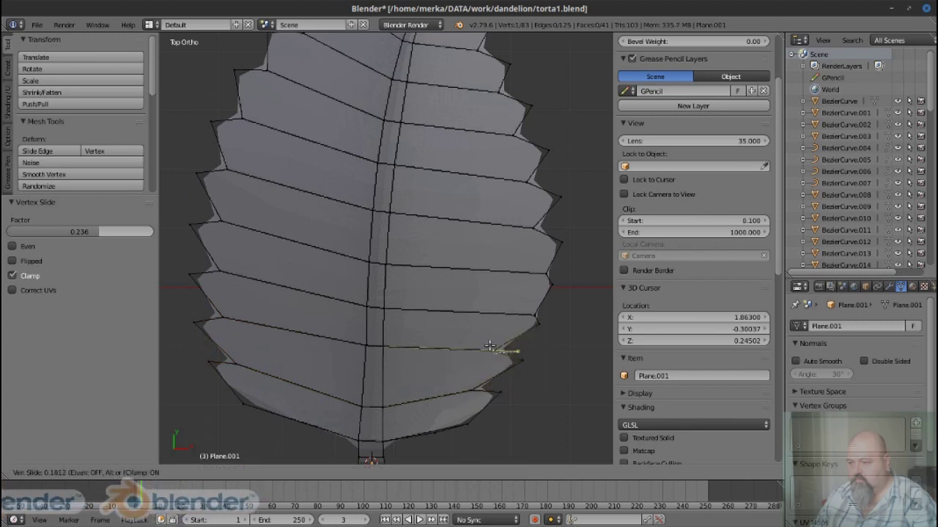
{"action": "key", "text": "ctrl+Tab"}
{"action": "left_click", "coordinate": [542, 253]}
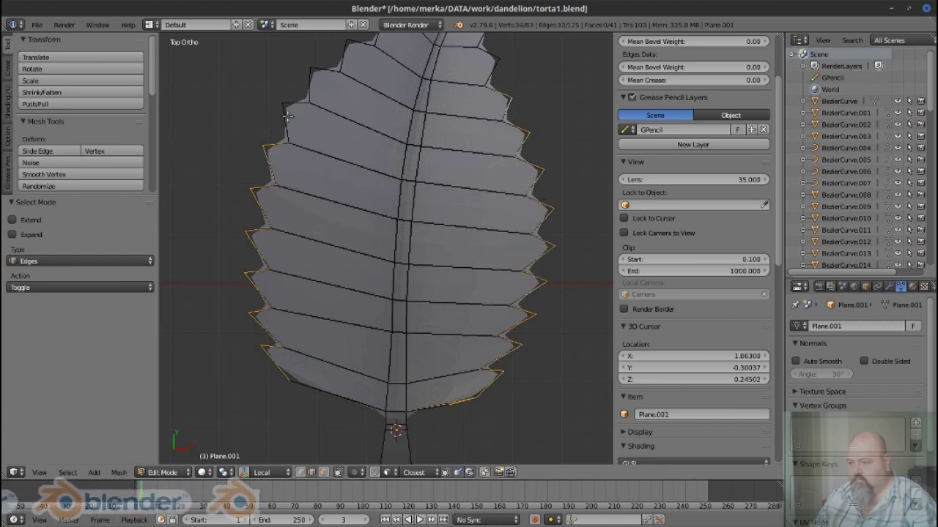
{"action": "scroll", "scroll_direction": "up", "scroll_amount": 3}
{"action": "right_click", "coordinate": [475, 92]}
{"action": "scroll", "scroll_direction": "down", "scroll_amount": 3}
{"action": "scroll", "scroll_direction": "down", "scroll_amount": 3}
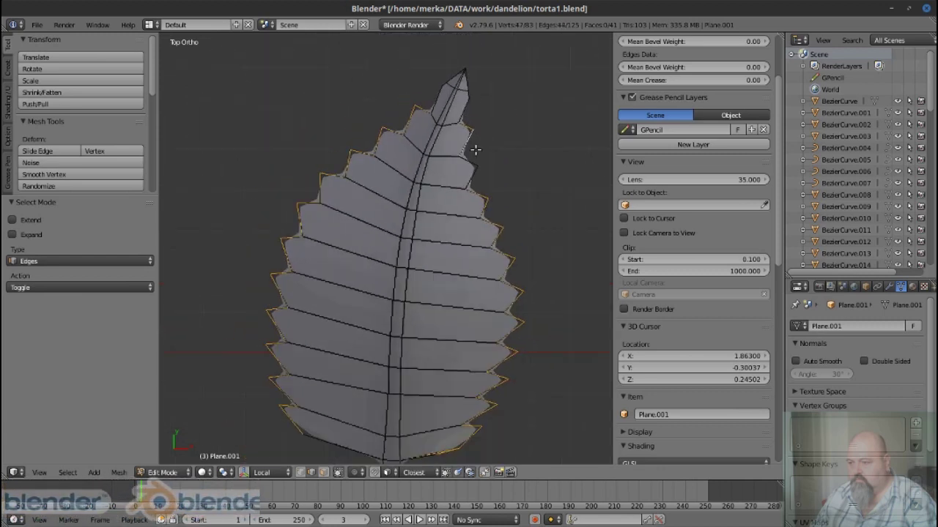
{"action": "key", "text": "1"}
{"action": "key", "text": "Return"}
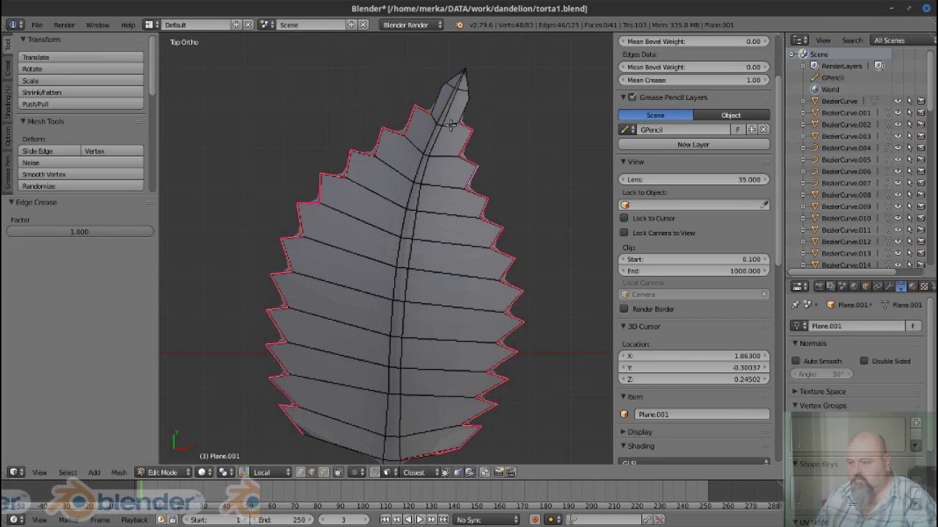
{"action": "right_click", "coordinate": [451, 153]}
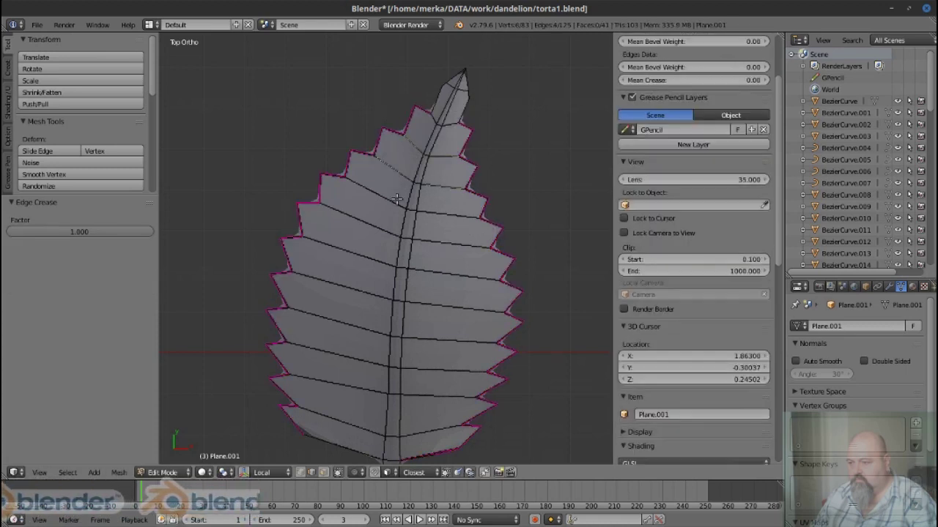
{"action": "left_click", "coordinate": [492, 190]}
{"action": "key", "text": "Tab"}
{"action": "key", "text": "Tab"}
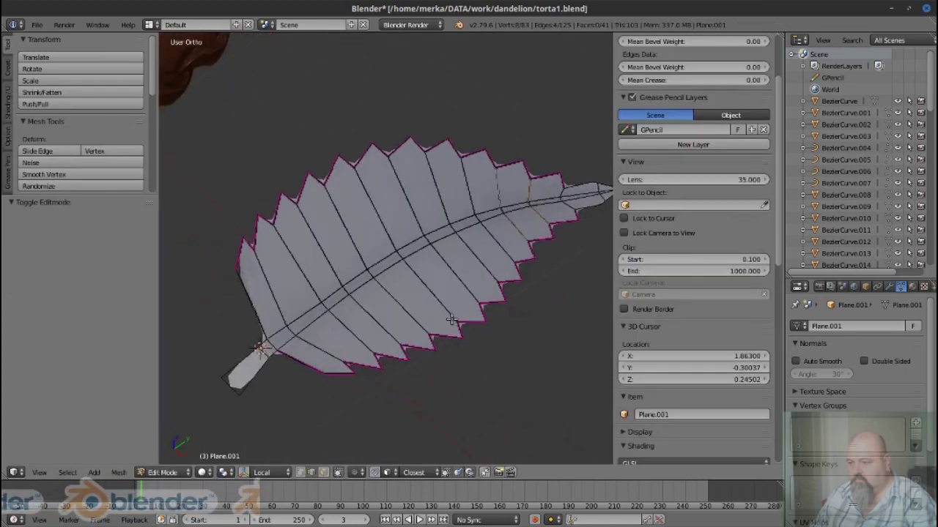
Select the midrib edge loop and slide it -0.323 along the leaf
{"action": "left_click_drag", "start_coordinate": [416, 202], "coordinate": [417, 271]}
{"action": "key", "text": "ctrl+Tab"}
{"action": "left_click", "coordinate": [418, 272]}
{"action": "scroll", "scroll_direction": "up", "scroll_amount": 3}
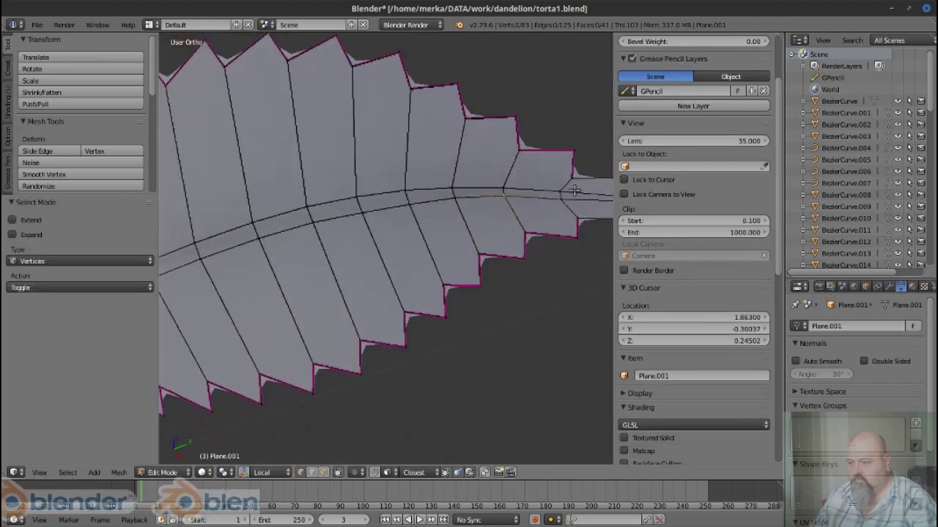
{"action": "right_click", "coordinate": [506, 190]}
{"action": "scroll", "scroll_direction": "down", "scroll_amount": 3}
{"action": "scroll", "scroll_direction": "down", "scroll_amount": 3}
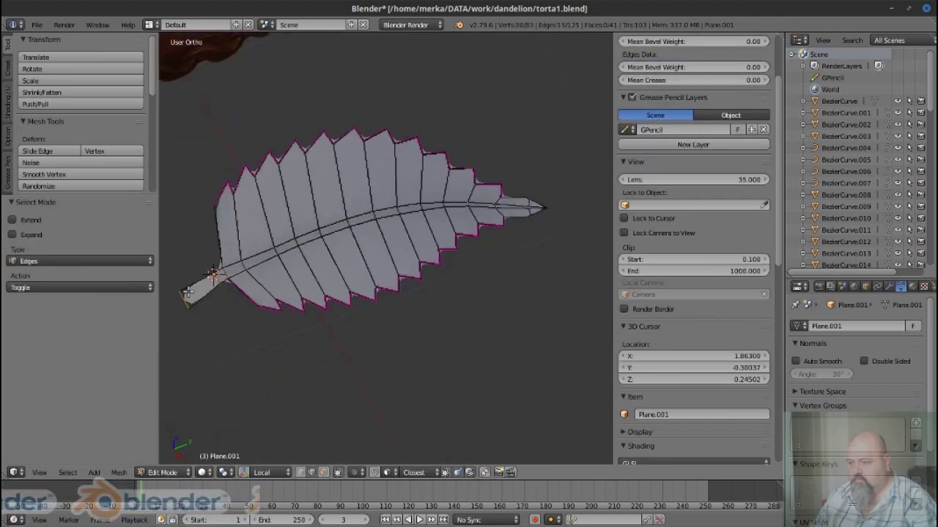
{"action": "scroll", "scroll_direction": "up", "scroll_amount": 3}
{"action": "left_click_drag", "start_coordinate": [376, 224], "coordinate": [345, 235]}
{"action": "key", "text": "g"}
{"action": "key", "text": "g"}
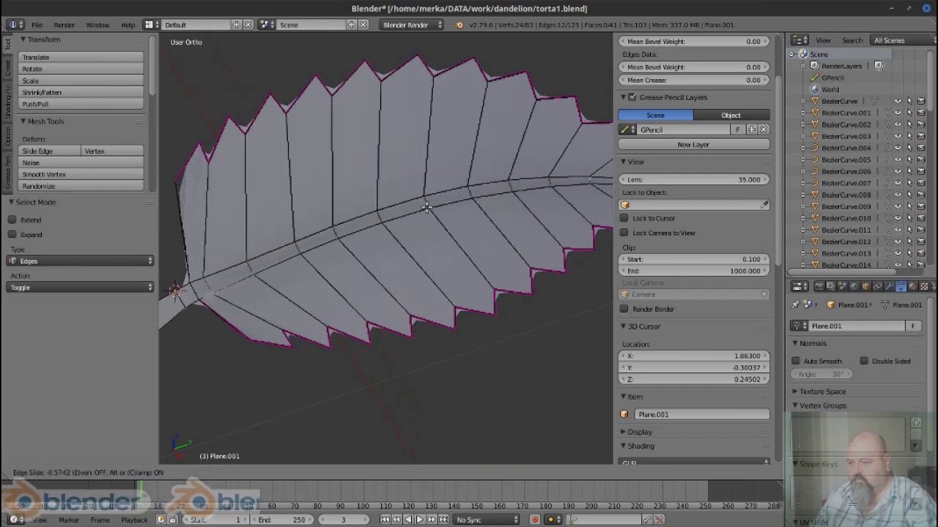
{"action": "left_click", "coordinate": [212, 282]}
{"action": "scroll", "scroll_direction": "down", "scroll_amount": 3}
Add a Solidify modifier to the leaf
{"action": "scroll", "scroll_direction": "down", "scroll_amount": 3}
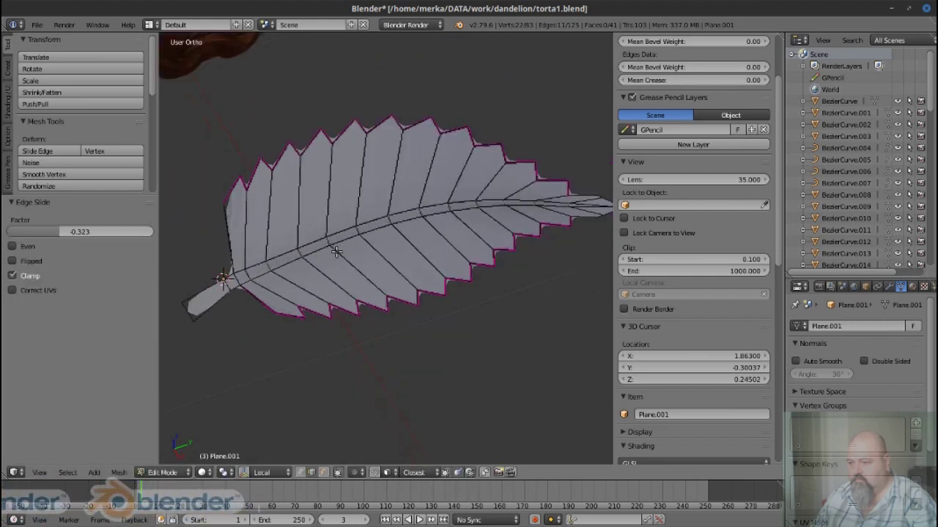
{"action": "key", "text": "Tab"}
{"action": "left_click_drag", "start_coordinate": [308, 241], "coordinate": [372, 237]}
{"action": "left_click", "coordinate": [888, 286]}
{"action": "left_click", "coordinate": [855, 325]}
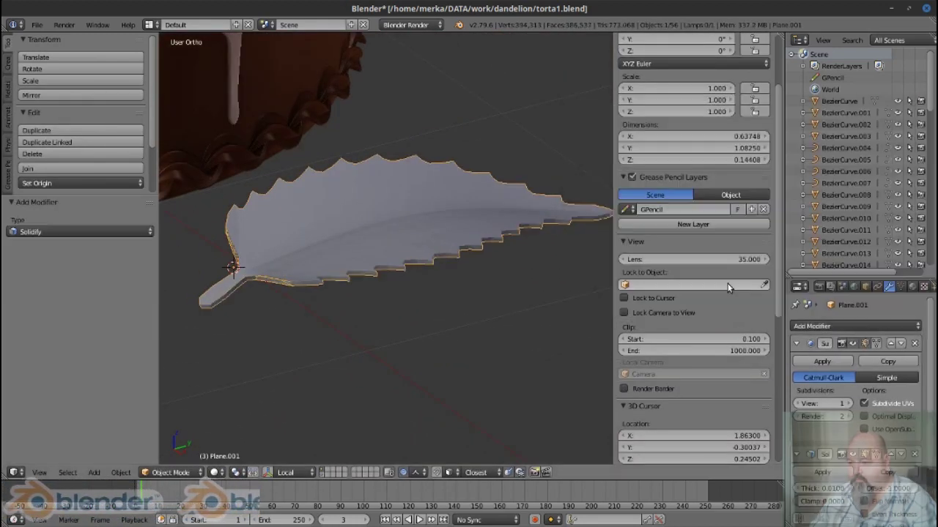
Dissolve a stray edge vertex and make the leaf's face normals consistent
{"action": "key", "text": "Tab"}
{"action": "scroll", "scroll_direction": "up", "scroll_amount": 3}
{"action": "scroll", "scroll_direction": "up", "scroll_amount": 3}
{"action": "key", "text": "ctrl+x"}
{"action": "scroll", "scroll_direction": "down", "scroll_amount": 3}
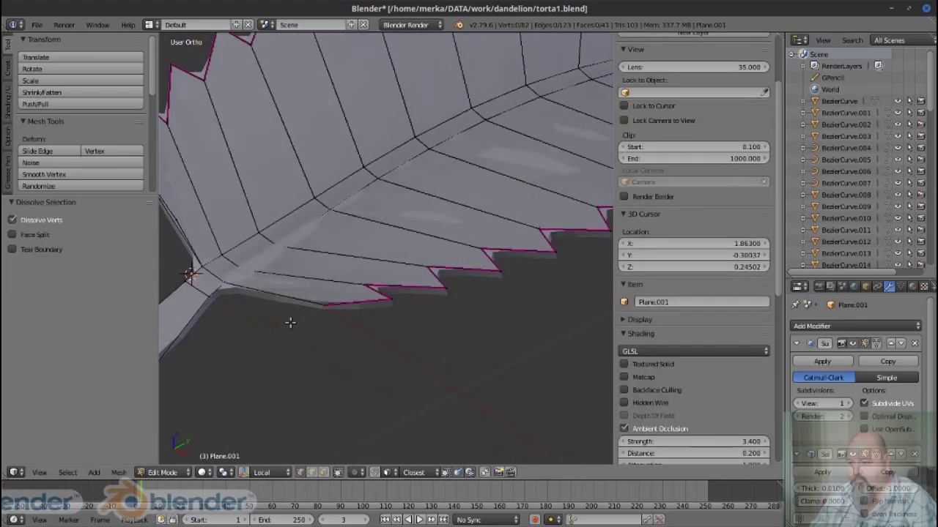
{"action": "scroll", "scroll_direction": "down", "scroll_amount": 3}
{"action": "left_click_drag", "start_coordinate": [293, 293], "coordinate": [268, 345]}
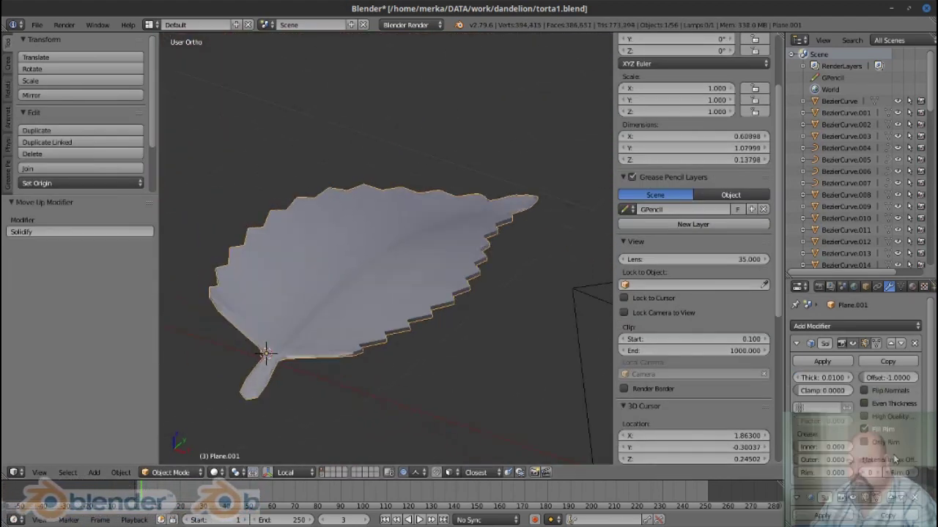
{"action": "key", "text": "a"}
{"action": "key", "text": "ctrl+n"}
{"action": "scroll", "scroll_direction": "up", "scroll_amount": 3}
{"action": "left_click_drag", "start_coordinate": [334, 345], "coordinate": [265, 304]}
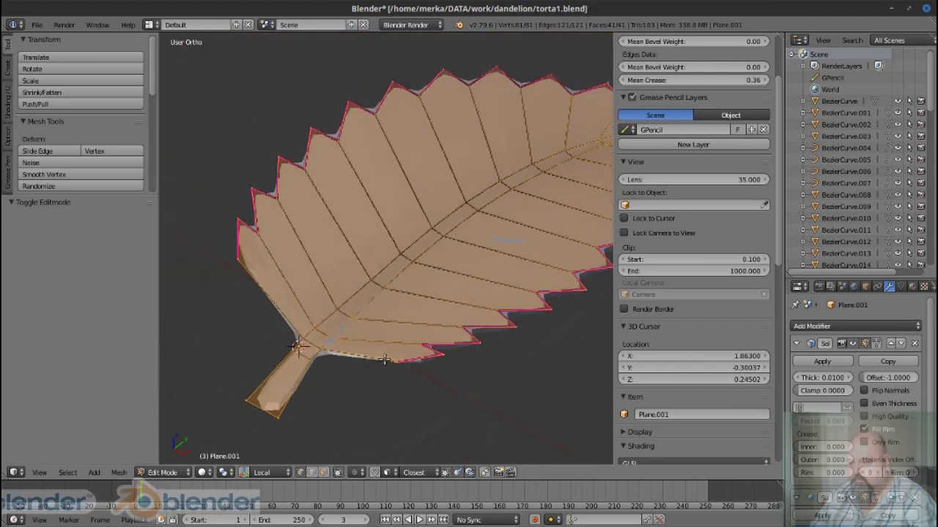
{"action": "key", "text": "ctrl+z"}
{"action": "key", "text": "ctrl+z"}
{"action": "key", "text": "Tab"}
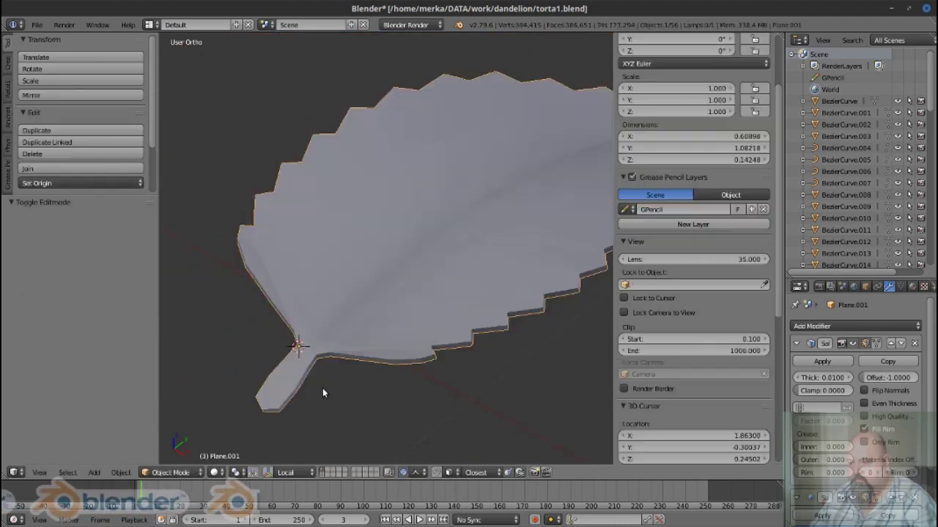
Add a Subdivision Surface modifier below Solidify, then apply Solidify at 0.0271 thickness
{"action": "left_click_drag", "start_coordinate": [322, 390], "coordinate": [381, 352]}
{"action": "key", "text": "ctrl+1"}
{"action": "left_click", "coordinate": [890, 408]}
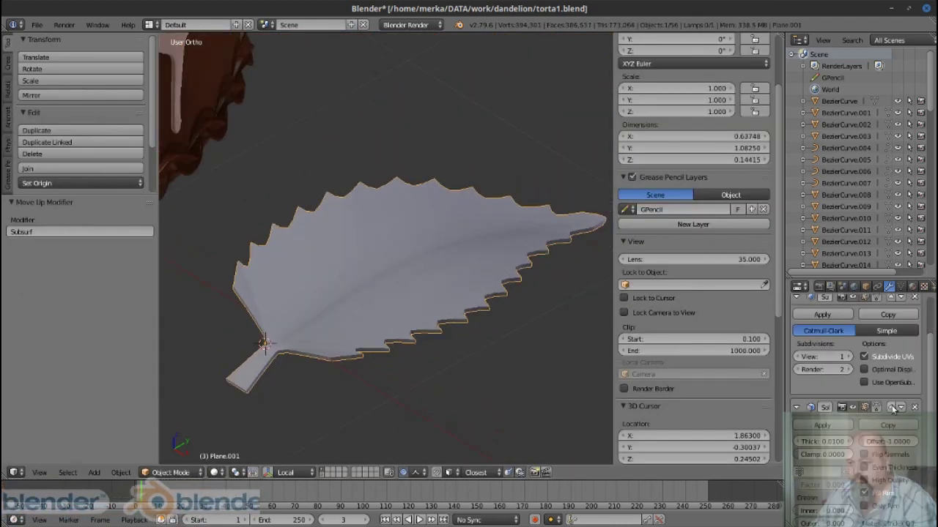
{"action": "left_click_drag", "start_coordinate": [439, 308], "coordinate": [483, 264]}
{"action": "left_click", "coordinate": [890, 408]}
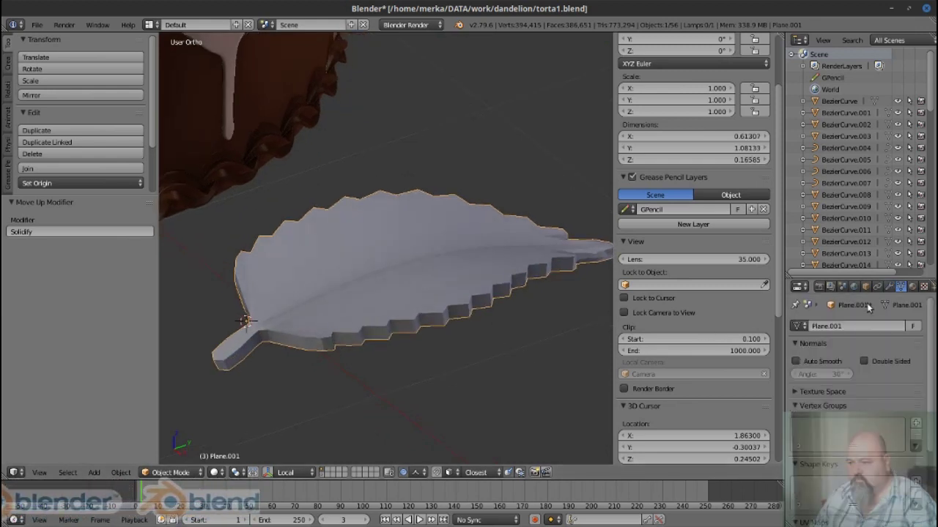
{"action": "scroll", "scroll_direction": "down", "scroll_amount": 3}
{"action": "scroll", "scroll_direction": "down", "scroll_amount": 3}
{"action": "left_click_drag", "start_coordinate": [410, 344], "coordinate": [527, 336]}
{"action": "scroll", "scroll_direction": "up", "scroll_amount": 3}
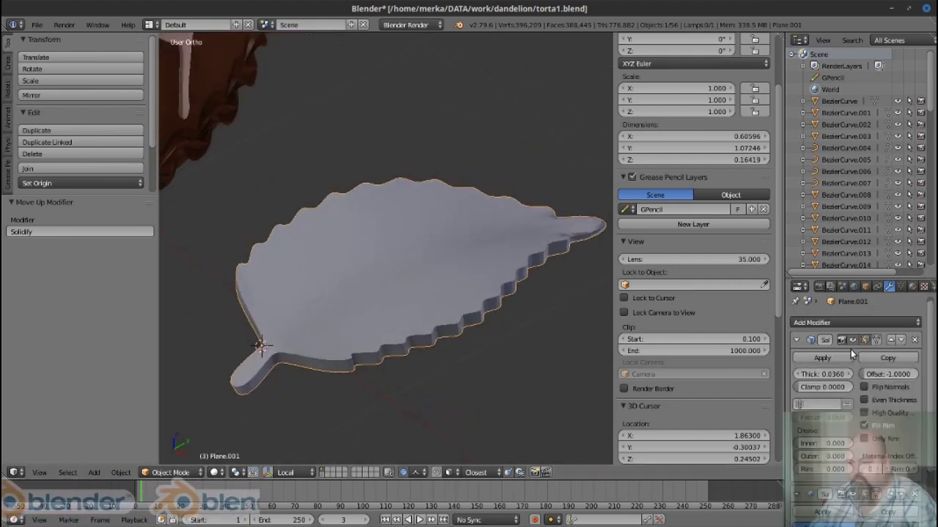
{"action": "left_click_drag", "start_coordinate": [439, 323], "coordinate": [513, 278]}
{"action": "left_click", "coordinate": [822, 357]}
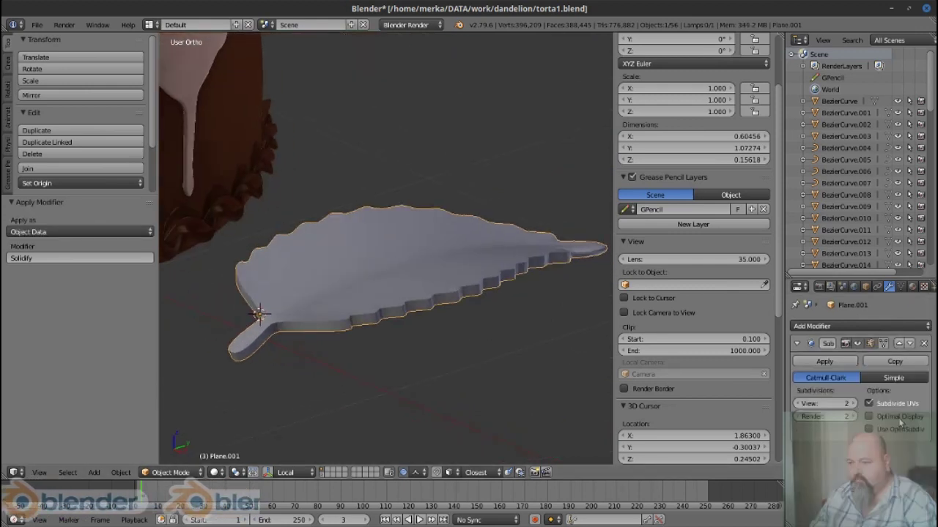
Crease all of the leaf's edges with Shift+E and inspect the smoothed result
{"action": "key", "text": "Tab"}
{"action": "key", "text": "a"}
{"action": "key", "text": "shift+e"}
{"action": "left_click", "coordinate": [547, 394]}
{"action": "key", "text": "Tab"}
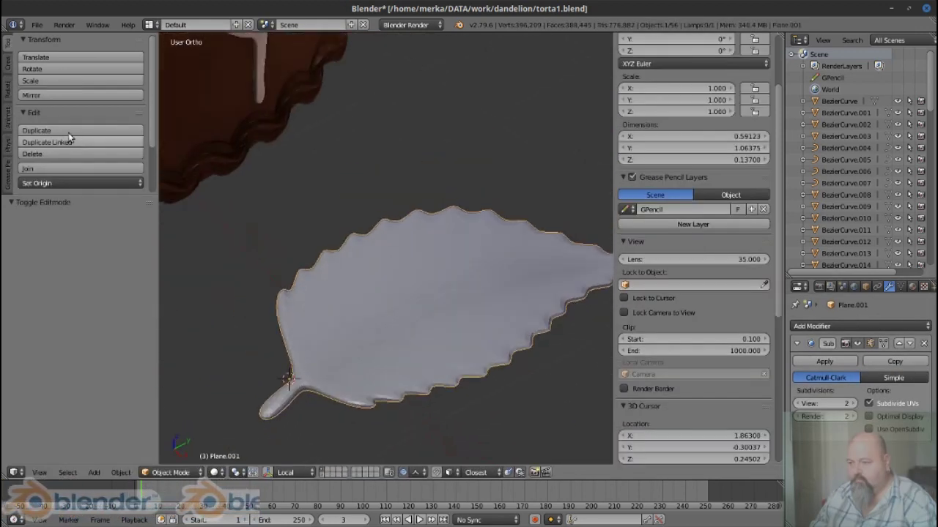
{"action": "left_click_drag", "start_coordinate": [337, 293], "coordinate": [435, 366]}
{"action": "key", "text": "Tab"}
{"action": "scroll", "scroll_direction": "up", "scroll_amount": 3}
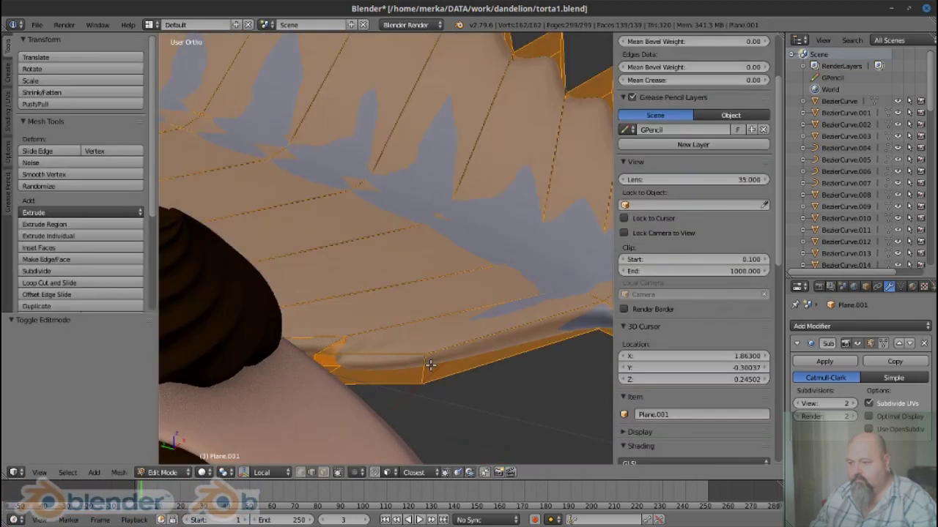
Add a centred edge loop around the leaf rim and orbit close to the leaf edge
{"action": "key", "text": "ctrl+r"}
{"action": "left_click", "coordinate": [434, 366]}
{"action": "right_click", "coordinate": [435, 366]}
{"action": "scroll", "scroll_direction": "down", "scroll_amount": 3}
{"action": "key", "text": "Tab"}
{"action": "key", "text": "Tab"}
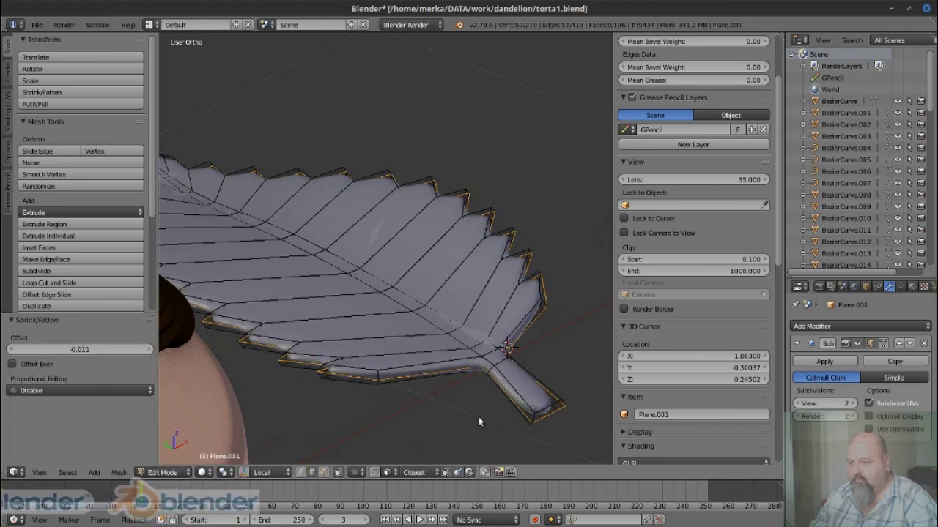
{"action": "scroll", "scroll_direction": "up", "scroll_amount": 3}
{"action": "left_click_drag", "start_coordinate": [344, 425], "coordinate": [439, 366]}
{"action": "scroll", "scroll_direction": "up", "scroll_amount": 3}
{"action": "left_click_drag", "start_coordinate": [492, 345], "coordinate": [490, 362]}
In vertex select, join pairs of leaf-edge vertices with new edges
{"action": "key", "text": "ctrl+Tab"}
{"action": "left_click", "coordinate": [490, 355]}
{"action": "key", "text": "j"}
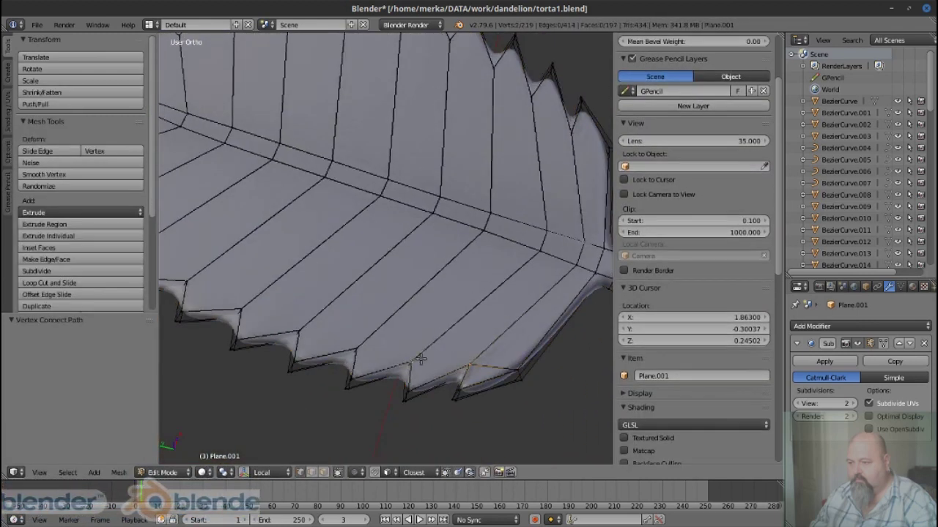
{"action": "right_click", "coordinate": [473, 370]}
{"action": "key", "text": "j"}
{"action": "key", "text": "Tab"}
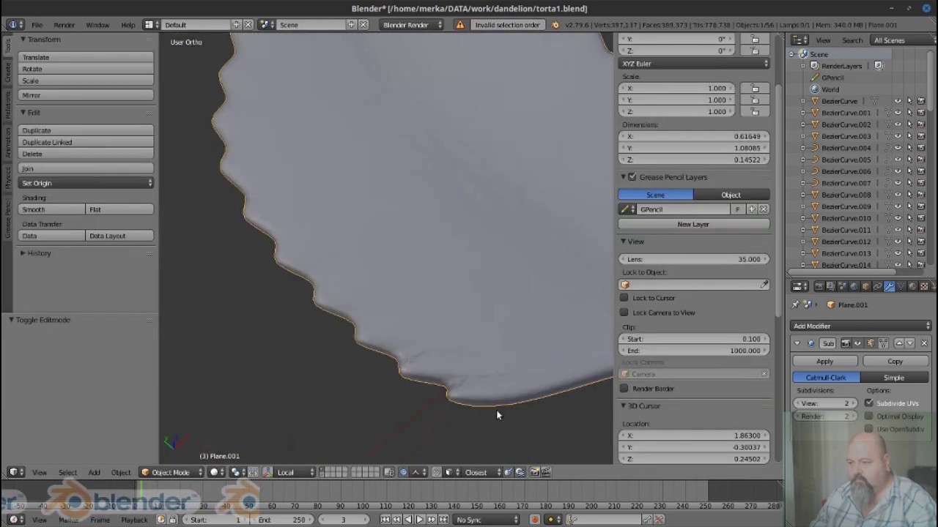
{"action": "scroll", "scroll_direction": "up", "scroll_amount": 3}
{"action": "key", "text": "Tab"}
{"action": "scroll", "scroll_direction": "down", "scroll_amount": 3}
{"action": "scroll", "scroll_direction": "down", "scroll_amount": 3}
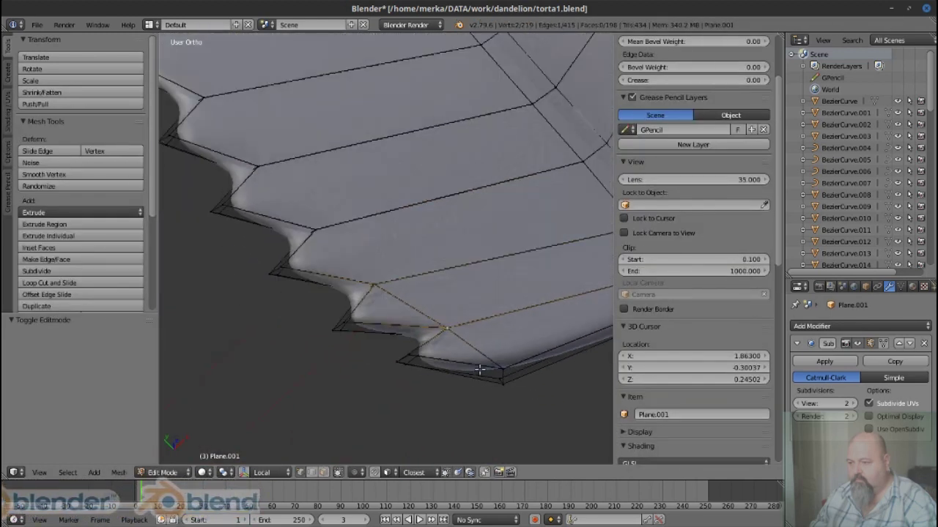
In wireframe edge select, dissolve the extra rim edge loop, then return to solid shading
{"action": "key", "text": "ctrl+Tab"}
{"action": "left_click", "coordinate": [481, 374]}
{"action": "key", "text": "z"}
{"action": "scroll", "scroll_direction": "down", "scroll_amount": 3}
{"action": "scroll", "scroll_direction": "up", "scroll_amount": 3}
{"action": "right_click", "coordinate": [475, 361]}
{"action": "key", "text": "x"}
{"action": "left_click", "coordinate": [474, 364]}
{"action": "key", "text": "z"}
{"action": "key", "text": "Tab"}
{"action": "key", "text": "Tab"}
{"action": "scroll", "scroll_direction": "down", "scroll_amount": 3}
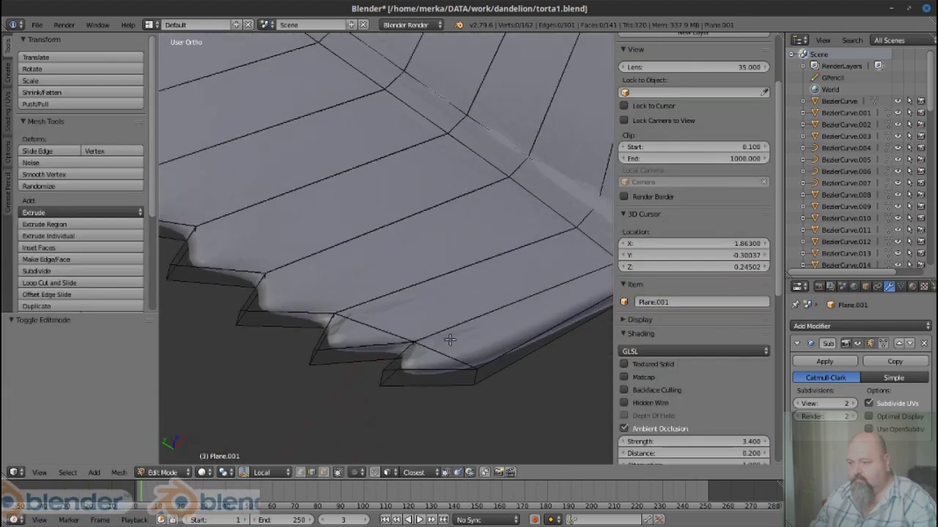
{"action": "scroll", "scroll_direction": "down", "scroll_amount": 3}
{"action": "scroll", "scroll_direction": "up", "scroll_amount": 3}
Switch to vertex selection and orbit to view the leaf's smooth underside
{"action": "key", "text": "ctrl+Tab"}
{"action": "scroll", "scroll_direction": "down", "scroll_amount": 3}
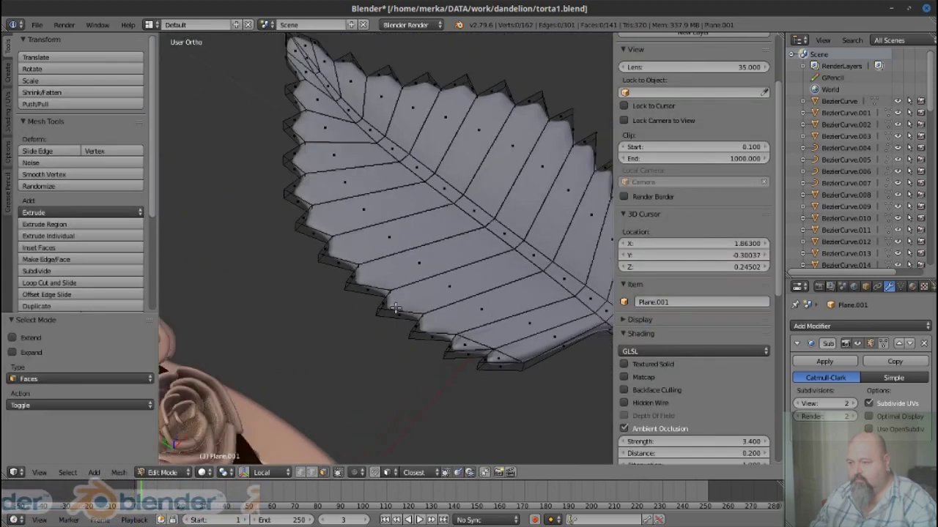
{"action": "scroll", "scroll_direction": "up", "scroll_amount": 3}
{"action": "key", "text": "ctrl+Tab"}
{"action": "left_click", "coordinate": [431, 322]}
{"action": "scroll", "scroll_direction": "down", "scroll_amount": 3}
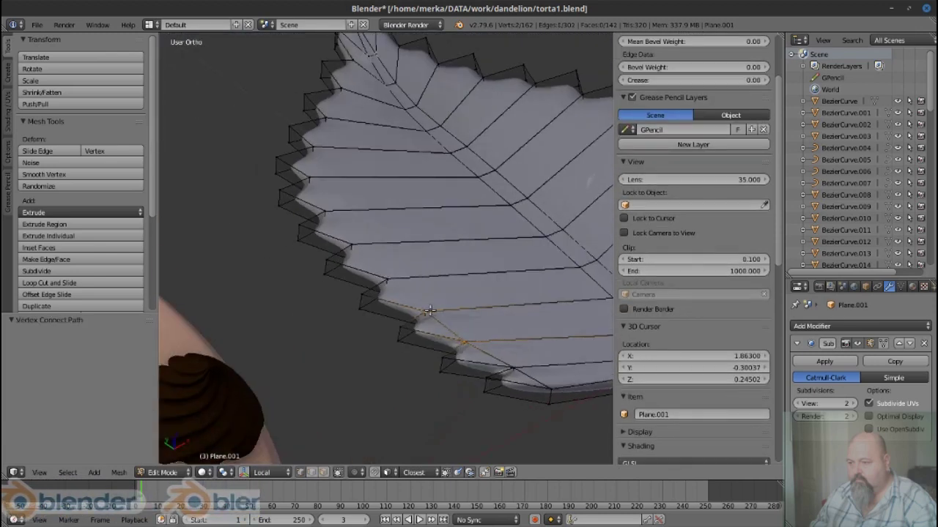
{"action": "scroll", "scroll_direction": "up", "scroll_amount": 3}
{"action": "key", "text": "Tab"}
{"action": "scroll", "scroll_direction": "down", "scroll_amount": 3}
{"action": "scroll", "scroll_direction": "up", "scroll_amount": 3}
{"action": "left_click_drag", "start_coordinate": [447, 356], "coordinate": [403, 366]}
{"action": "scroll", "scroll_direction": "up", "scroll_amount": 3}
Delete the leaf's linked rim faces and its underside faces
{"action": "key", "text": "3"}
{"action": "right_click", "coordinate": [361, 346]}
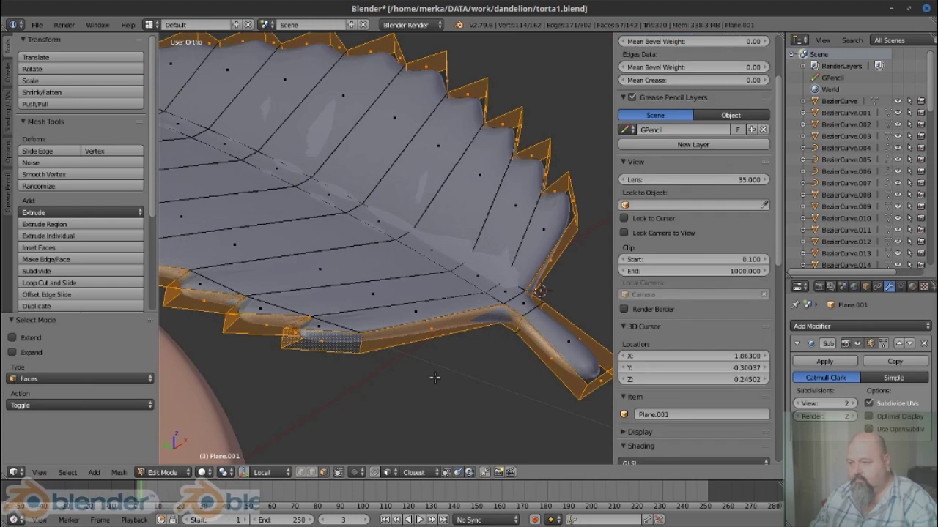
{"action": "key", "text": "x"}
{"action": "left_click", "coordinate": [433, 378]}
{"action": "right_click", "coordinate": [396, 350]}
{"action": "key", "text": "x"}
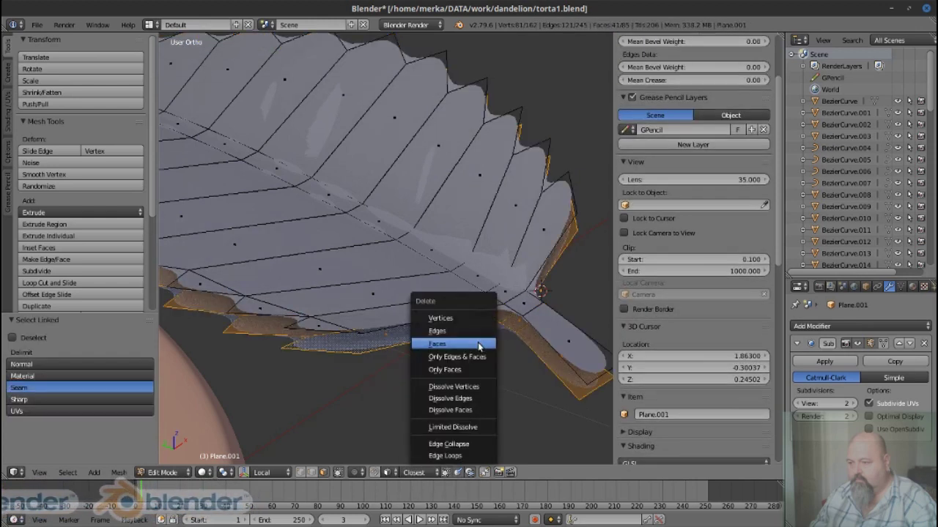
{"action": "left_click", "coordinate": [481, 341]}
{"action": "left_click_drag", "start_coordinate": [481, 341], "coordinate": [410, 322]}
{"action": "scroll", "scroll_direction": "up", "scroll_amount": 3}
Connect serration vertices across the leaf faces with new J edges
{"action": "key", "text": "1"}
{"action": "key", "text": "j"}
{"action": "right_click", "coordinate": [330, 270]}
{"action": "right_click", "coordinate": [350, 307]}
{"action": "key", "text": "j"}
{"action": "right_click", "coordinate": [311, 231]}
{"action": "key", "text": "j"}
Connect more vertex pairs near the upper-left edge and select a vertex near the tip
{"action": "key", "text": "j"}
{"action": "left_click_drag", "start_coordinate": [345, 247], "coordinate": [372, 271]}
{"action": "key", "text": "j"}
{"action": "right_click", "coordinate": [334, 179]}
{"action": "right_click", "coordinate": [347, 144]}
{"action": "key", "text": "j"}
{"action": "key", "text": "j"}
{"action": "left_click_drag", "start_coordinate": [348, 144], "coordinate": [402, 108]}
{"action": "right_click", "coordinate": [402, 124]}
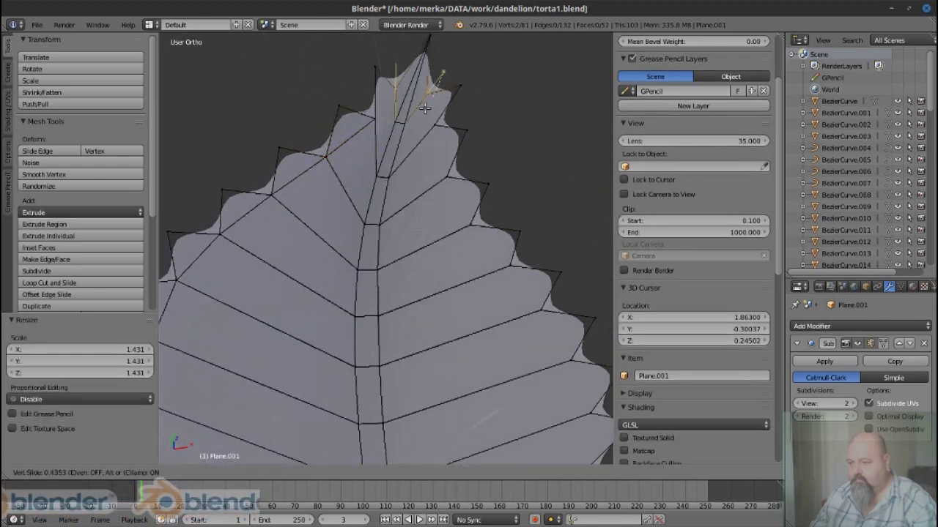
Slide the tip vertex into place and connect a serration vertex to its matching midrib vertex
{"action": "left_click", "coordinate": [424, 108]}
{"action": "scroll", "scroll_direction": "down", "scroll_amount": 3}
{"action": "left_click_drag", "start_coordinate": [456, 140], "coordinate": [441, 121]}
{"action": "scroll", "scroll_direction": "up", "scroll_amount": 3}
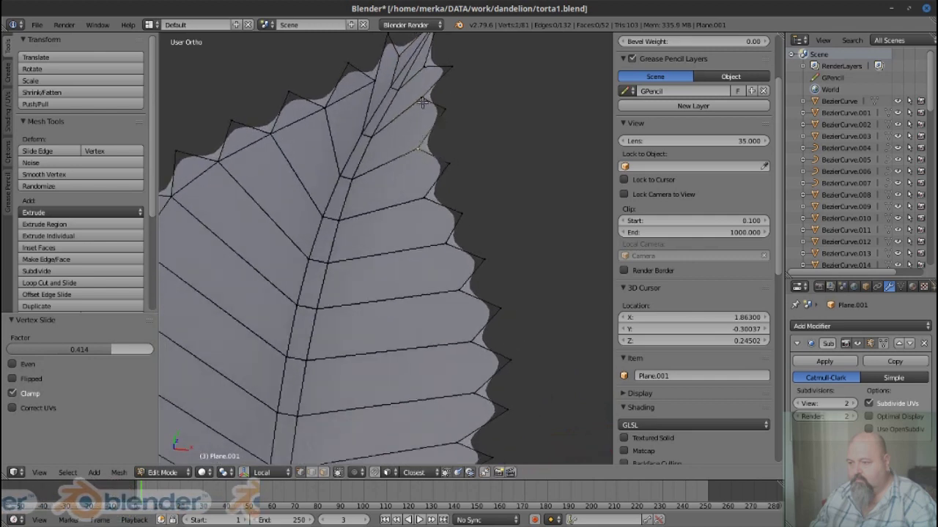
{"action": "key", "text": "j"}
{"action": "left_click_drag", "start_coordinate": [446, 165], "coordinate": [428, 126]}
{"action": "right_click", "coordinate": [419, 153]}
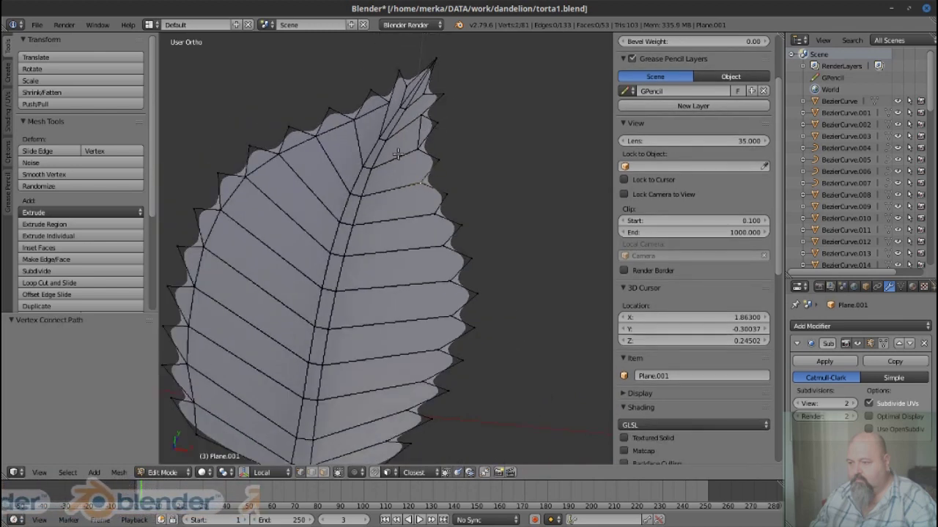
{"action": "scroll", "scroll_direction": "up", "scroll_amount": 3}
{"action": "right_click", "coordinate": [354, 192]}
{"action": "right_click", "coordinate": [300, 88]}
{"action": "key", "text": "j"}
Dissolve the extra geometry and add a centred loop cut across the leaf
{"action": "key", "text": "ctrl+x"}
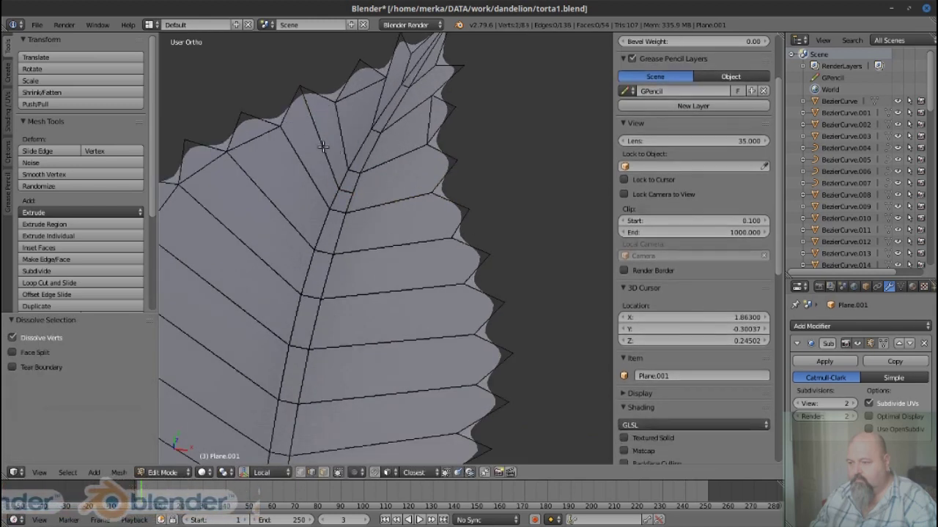
{"action": "key", "text": "ctrl+Tab"}
{"action": "key", "text": "ctrl+r"}
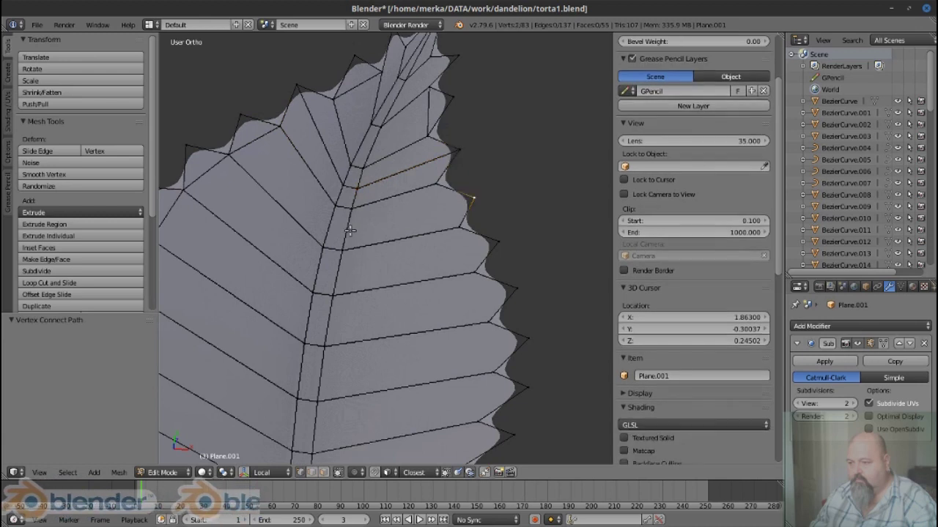
{"action": "left_click", "coordinate": [304, 186]}
{"action": "right_click", "coordinate": [303, 186]}
{"action": "scroll", "scroll_direction": "down", "scroll_amount": 3}
{"action": "scroll", "scroll_direction": "up", "scroll_amount": 3}
Join two vertices, dissolve the selected edges and add an edge loop along the midrib
{"action": "key", "text": "j"}
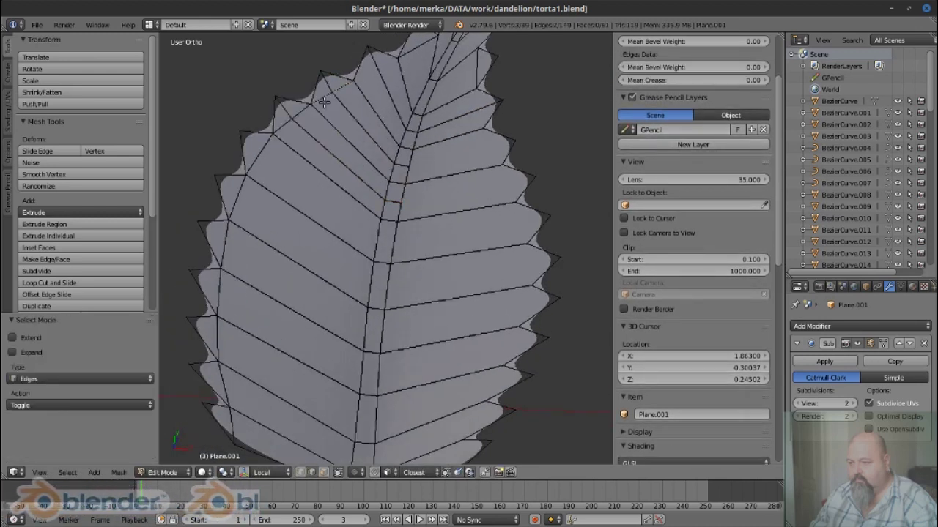
{"action": "key", "text": "ctrl+x"}
{"action": "key", "text": "ctrl+r"}
{"action": "left_click", "coordinate": [379, 329]}
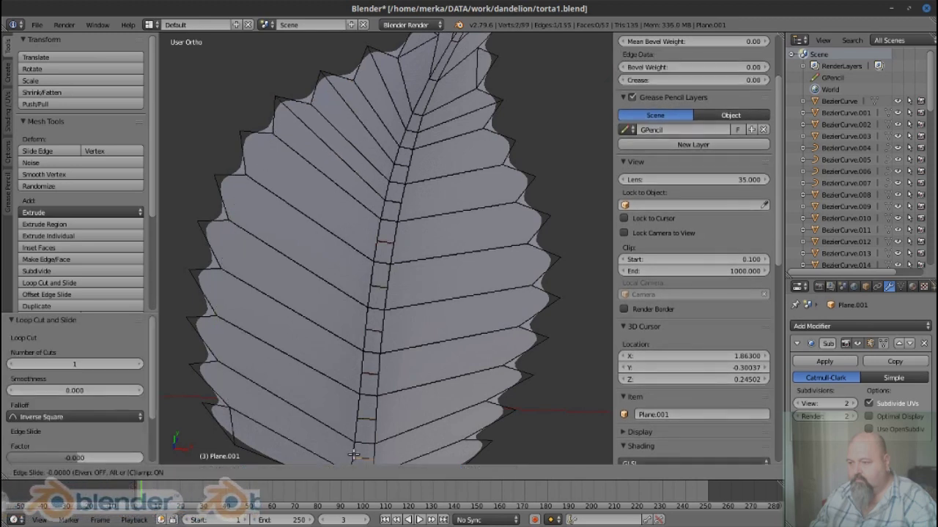
Connect midrib vertices to the right leaf edge with new vein edges
{"action": "left_click", "coordinate": [393, 156]}
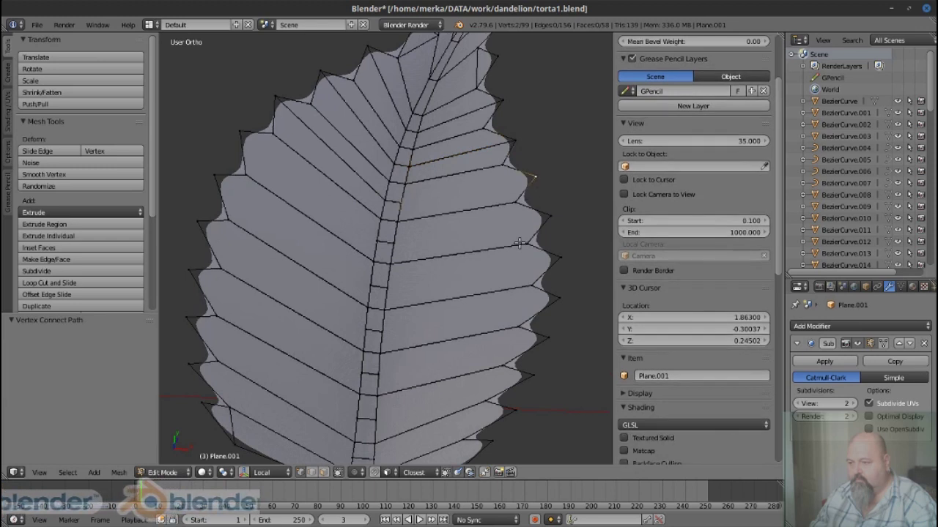
{"action": "key", "text": "j"}
{"action": "left_click", "coordinate": [458, 188]}
{"action": "left_click", "coordinate": [429, 222]}
{"action": "key", "text": "j"}
{"action": "left_click", "coordinate": [520, 278]}
{"action": "left_click", "coordinate": [521, 278]}
{"action": "left_click", "coordinate": [512, 328]}
{"action": "key", "text": "j"}
Connect midrib vertices to the left leaf edge with vein edges, plus a pair near the base
{"action": "left_click", "coordinate": [249, 255]}
{"action": "left_click", "coordinate": [417, 329]}
{"action": "key", "text": "j"}
{"action": "left_click", "coordinate": [262, 175]}
{"action": "left_click", "coordinate": [404, 220]}
{"action": "key", "text": "j"}
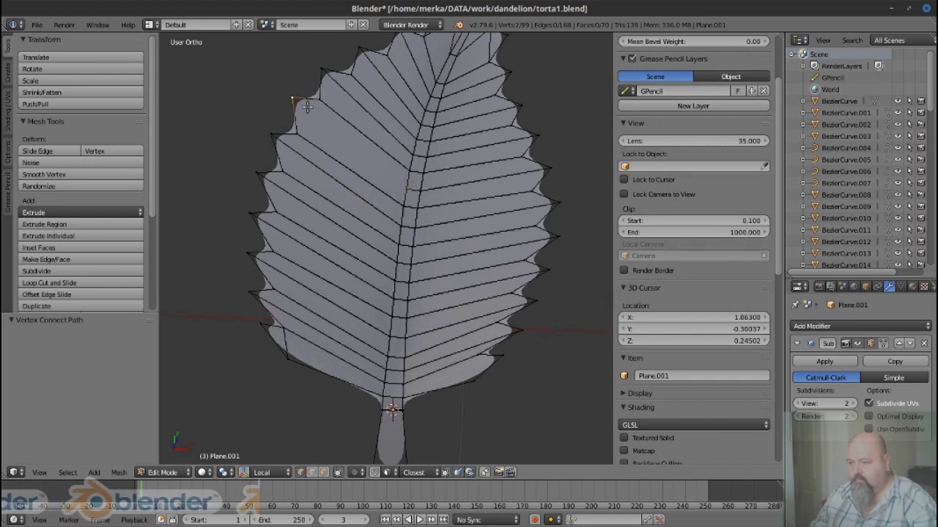
{"action": "key", "text": "j"}
Place a loop cut near the leaf's base
{"action": "scroll", "scroll_direction": "up", "scroll_amount": 3}
{"action": "left_click", "coordinate": [445, 317]}
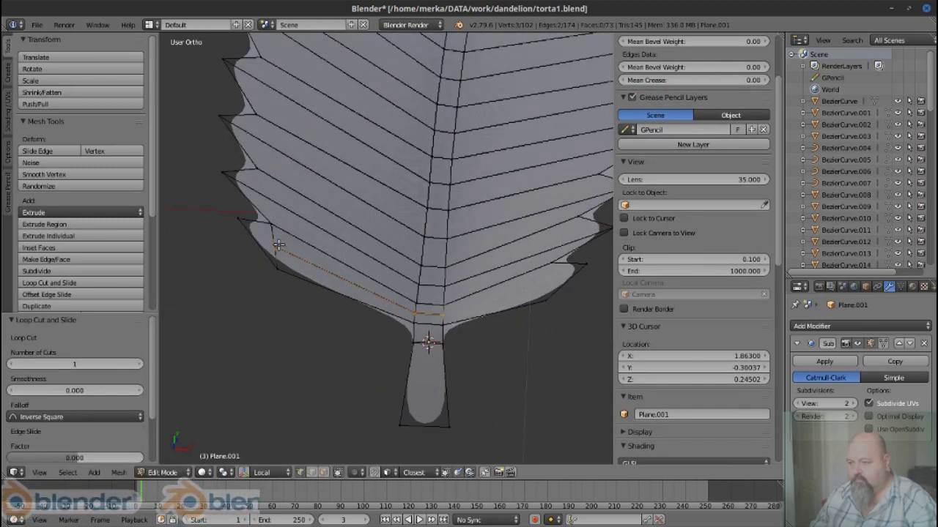
{"action": "scroll", "scroll_direction": "up", "scroll_amount": 3}
{"action": "key", "text": "ctrl+Tab"}
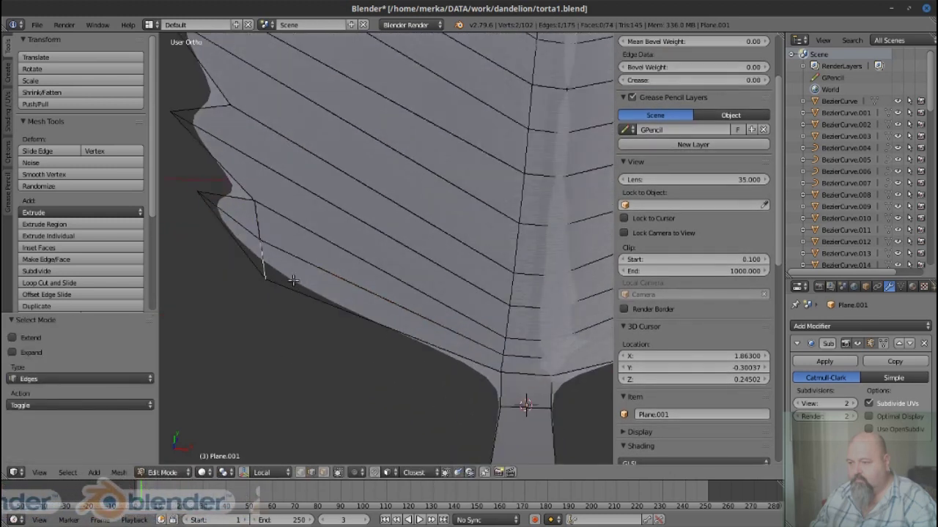
Dissolve the long strip face along the leaf edge near the stem
{"action": "right_click", "coordinate": [269, 259]}
{"action": "left_click", "coordinate": [273, 281]}
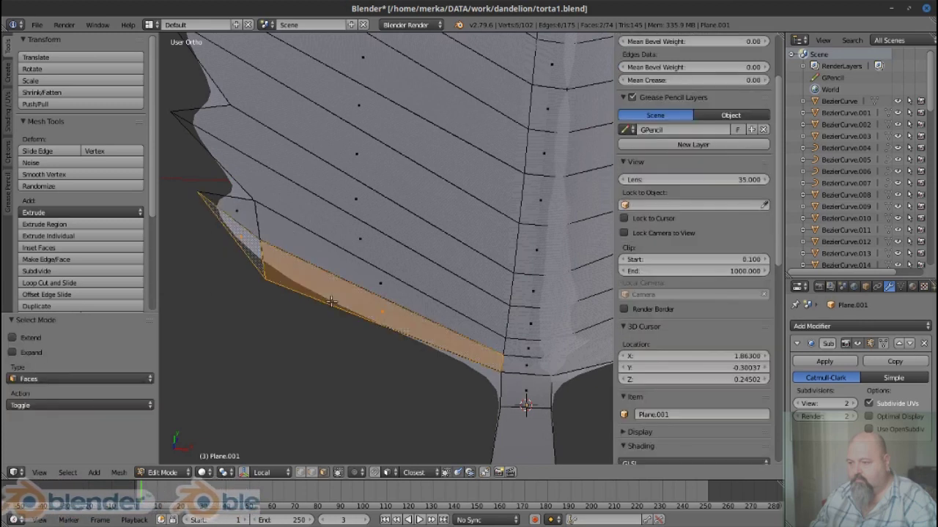
{"action": "right_click", "coordinate": [268, 229]}
{"action": "key", "text": "ctrl+x"}
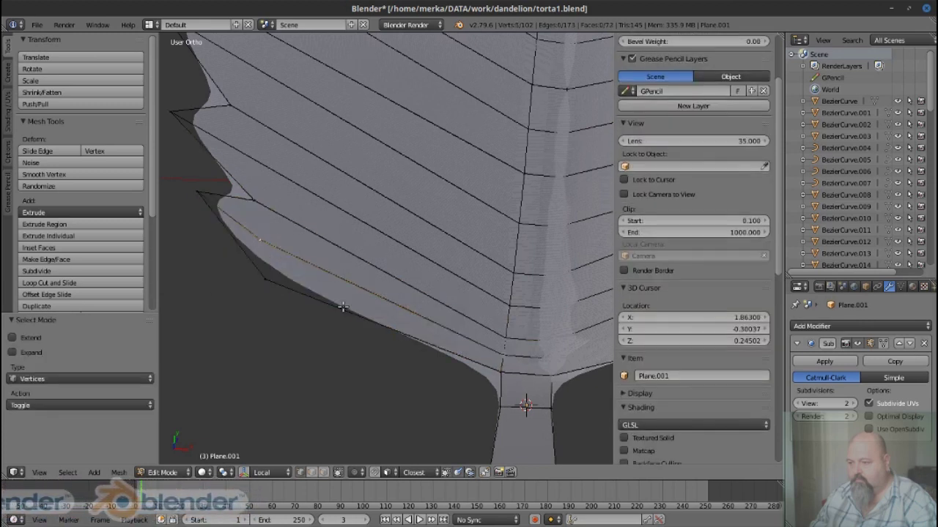
{"action": "left_click_drag", "start_coordinate": [319, 267], "coordinate": [329, 287]}
Join further vertex pairs across the leaf with new edges and confirm the new edge loop
{"action": "right_click", "coordinate": [386, 323]}
{"action": "right_click", "coordinate": [553, 266]}
{"action": "key", "text": "j"}
{"action": "scroll", "scroll_direction": "down", "scroll_amount": 3}
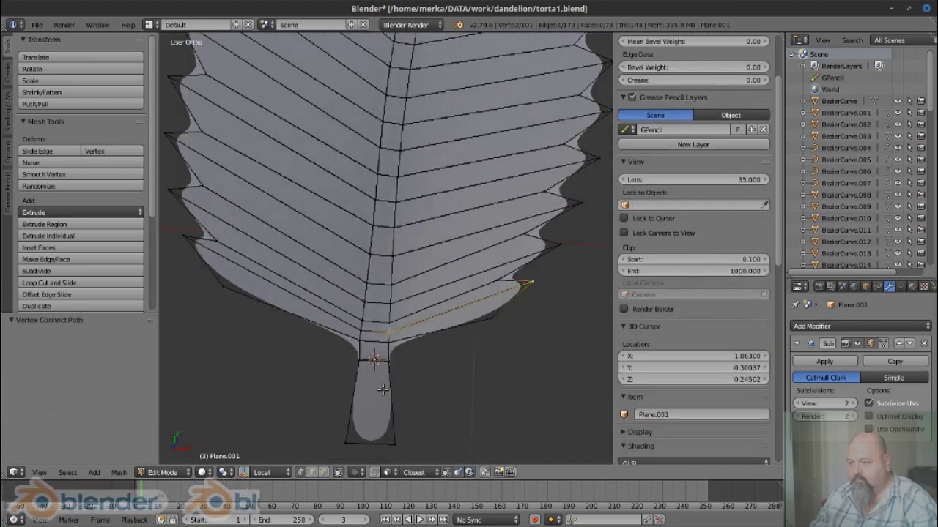
{"action": "left_click", "coordinate": [396, 426]}
{"action": "scroll", "scroll_direction": "down", "scroll_amount": 3}
{"action": "scroll", "scroll_direction": "up", "scroll_amount": 3}
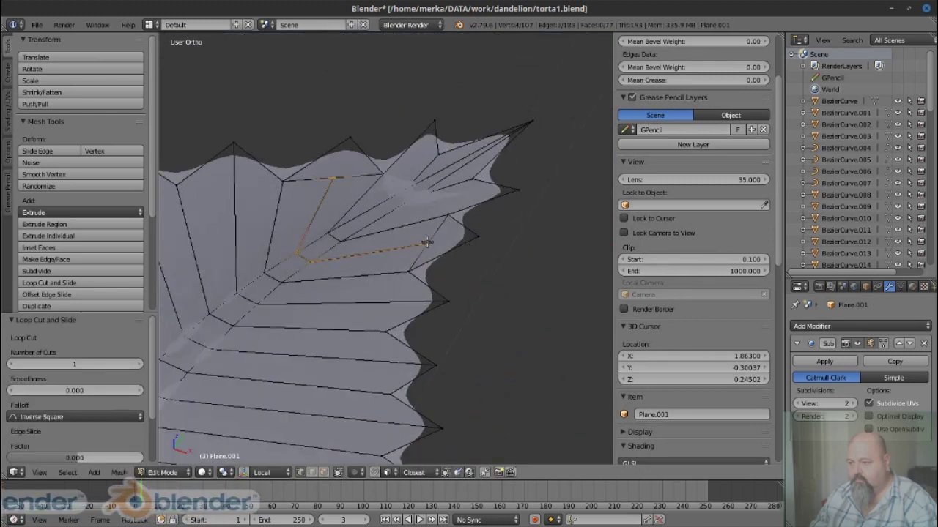
{"action": "right_click", "coordinate": [427, 242]}
{"action": "key", "text": "j"}
{"action": "right_click", "coordinate": [349, 136]}
Check the whole leaf outside Edit Mode, then return to editing the mesh
{"action": "key", "text": "ctrl+Tab"}
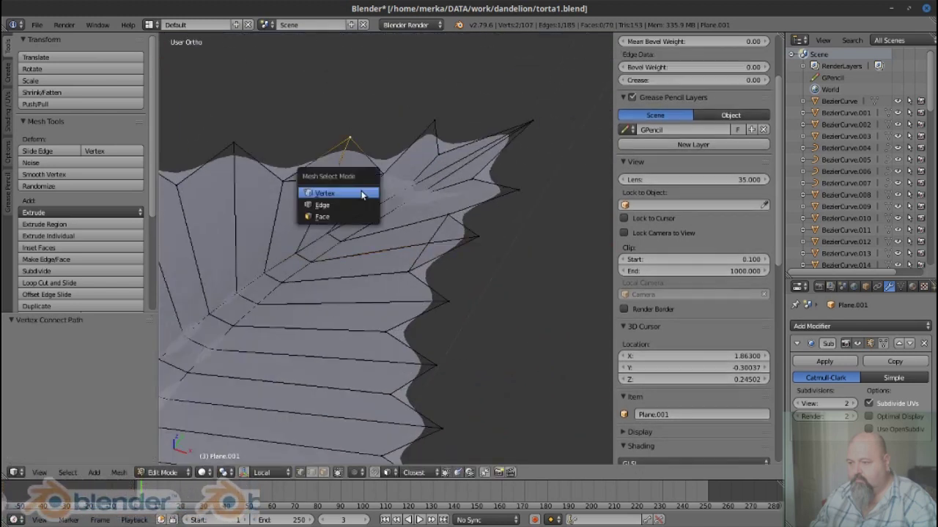
{"action": "scroll", "scroll_direction": "down", "scroll_amount": 3}
{"action": "scroll", "scroll_direction": "down", "scroll_amount": 3}
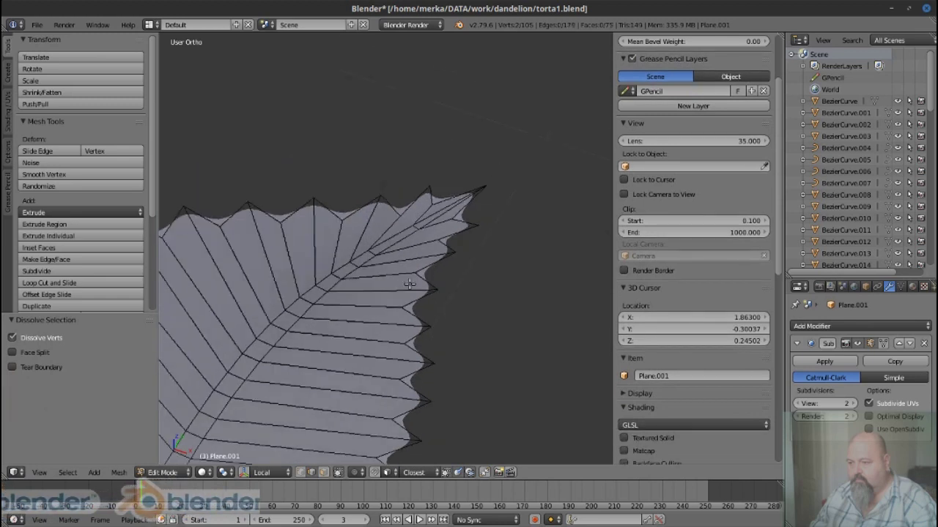
{"action": "key", "text": "Tab"}
{"action": "scroll", "scroll_direction": "down", "scroll_amount": 3}
{"action": "key", "text": "Tab"}
{"action": "left_click_drag", "start_coordinate": [361, 296], "coordinate": [315, 285]}
{"action": "scroll", "scroll_direction": "up", "scroll_amount": 3}
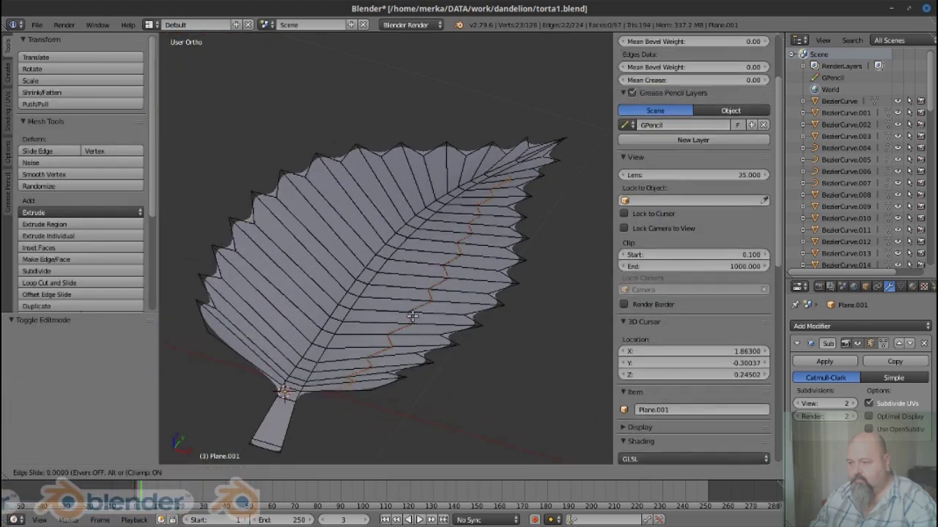
Add a loop cut to the leaf, then give it a Solidify modifier to thicken it
{"action": "key", "text": "ctrl+r"}
{"action": "key", "text": "Tab"}
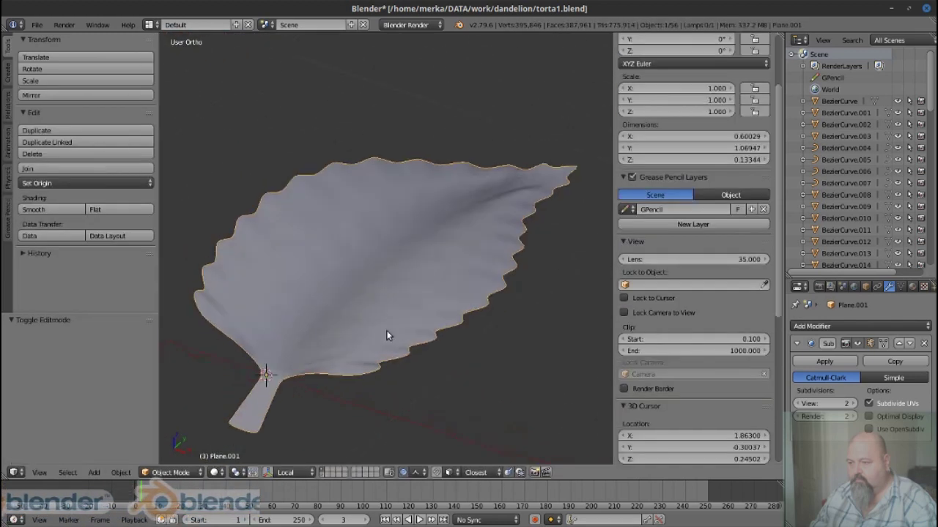
{"action": "left_click", "coordinate": [868, 326]}
{"action": "left_click", "coordinate": [695, 274]}
{"action": "left_click_drag", "start_coordinate": [695, 274], "coordinate": [558, 307]}
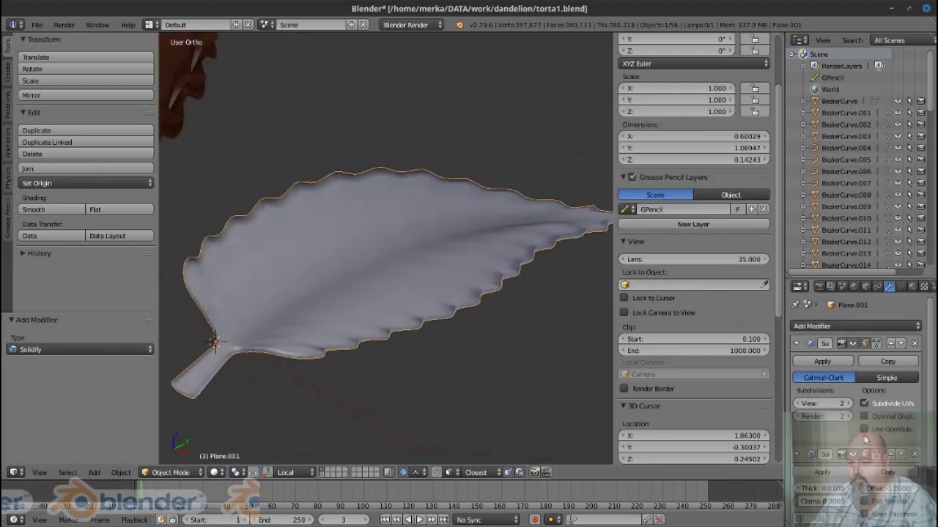
Crease the selected leaf edges so the serrated outline stays crisp, and collapse the subdivision modifier panel
{"action": "key", "text": "Tab"}
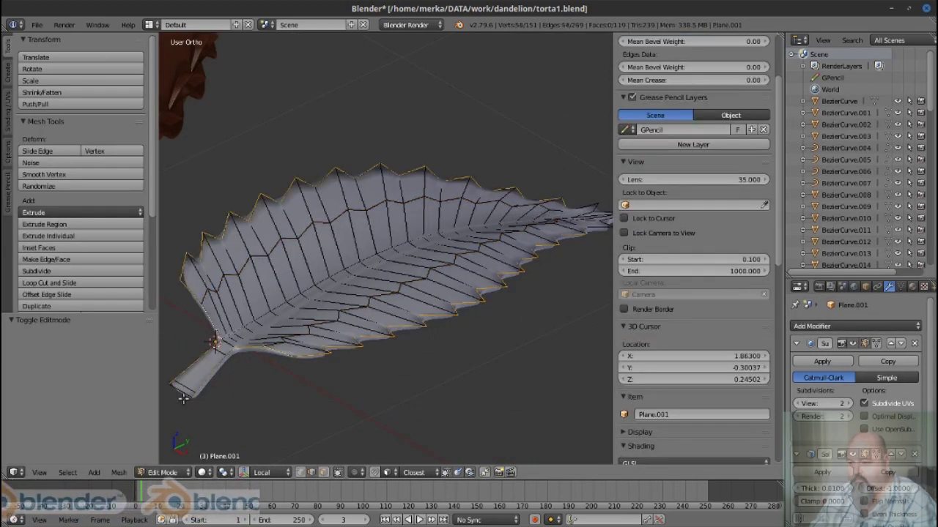
{"action": "left_click", "coordinate": [306, 392]}
{"action": "key", "text": "Tab"}
{"action": "left_click", "coordinate": [894, 457]}
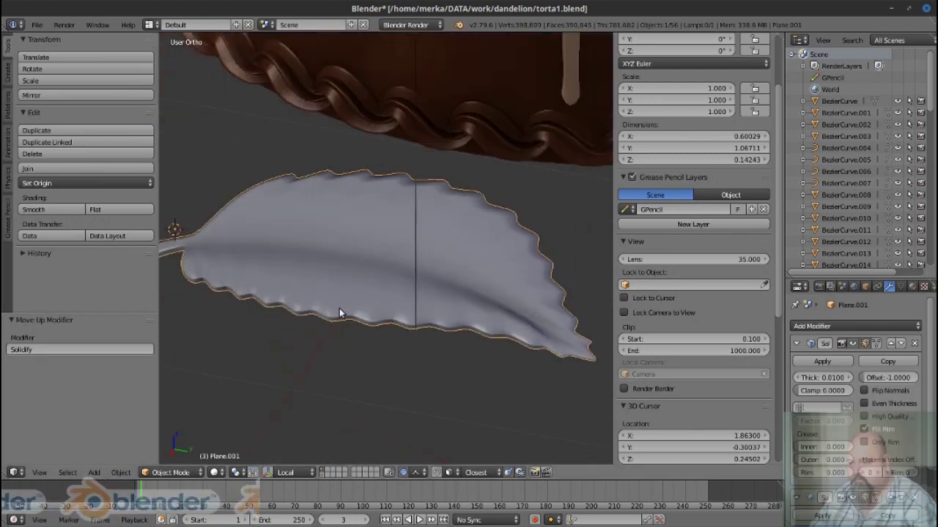
{"action": "scroll", "scroll_direction": "up", "scroll_amount": 3}
{"action": "key", "text": "Tab"}
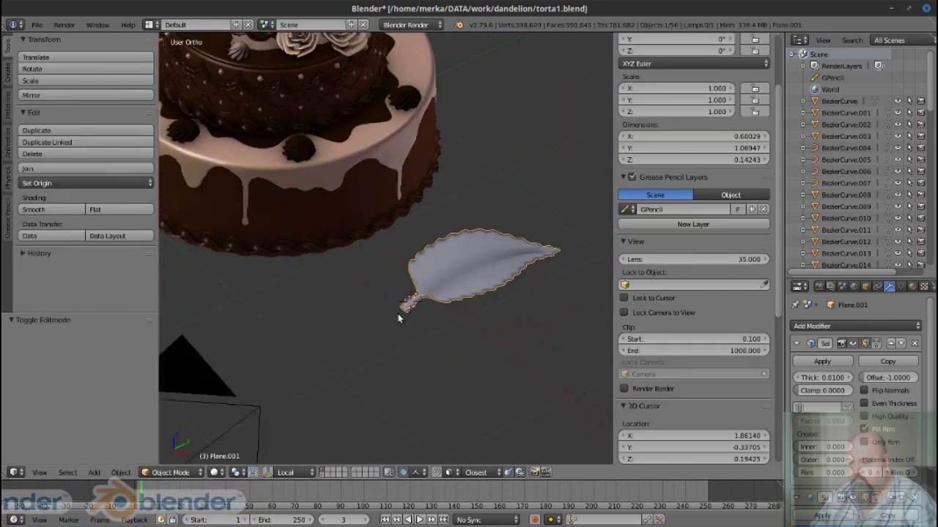
Set the leaf's origin to the 3D cursor, turn off proportional editing, and move the leaf
{"action": "left_click", "coordinate": [80, 183]}
{"action": "left_click", "coordinate": [73, 222]}
{"action": "scroll", "scroll_direction": "up", "scroll_amount": 3}
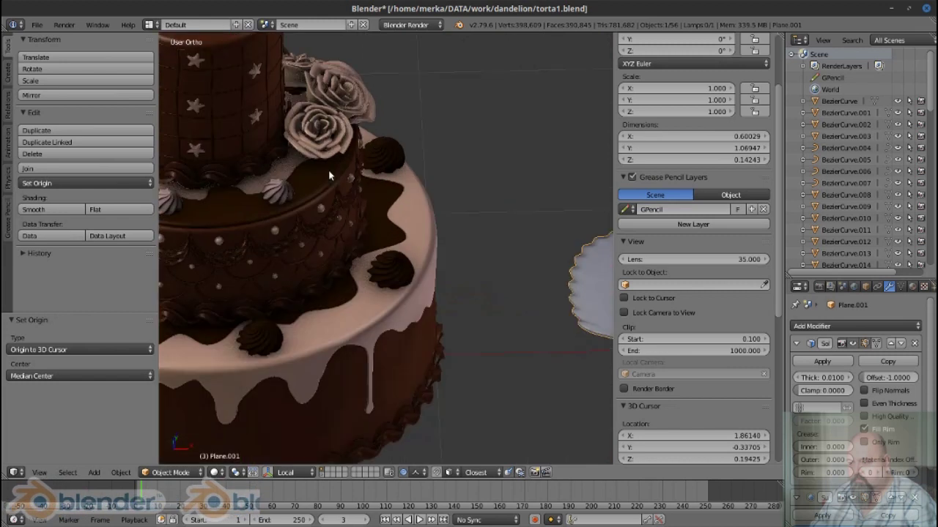
{"action": "left_click", "coordinate": [403, 473]}
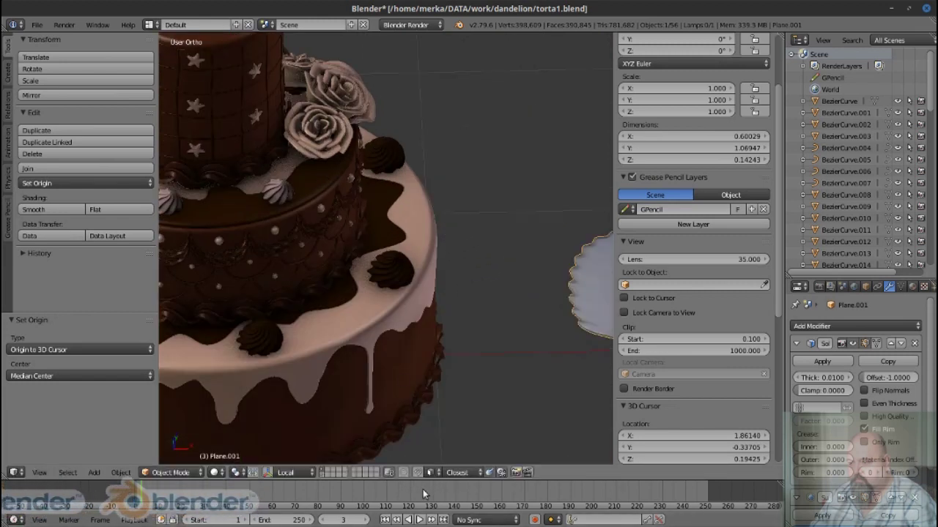
{"action": "scroll", "scroll_direction": "down", "scroll_amount": 3}
{"action": "left_click", "coordinate": [277, 199]}
{"action": "scroll", "scroll_direction": "up", "scroll_amount": 3}
Rotate the leaf on Z onto the cake, shrink it, and apply its scale
{"action": "key", "text": "r"}
{"action": "key", "text": "z"}
{"action": "left_click", "coordinate": [446, 194]}
{"action": "key", "text": "s"}
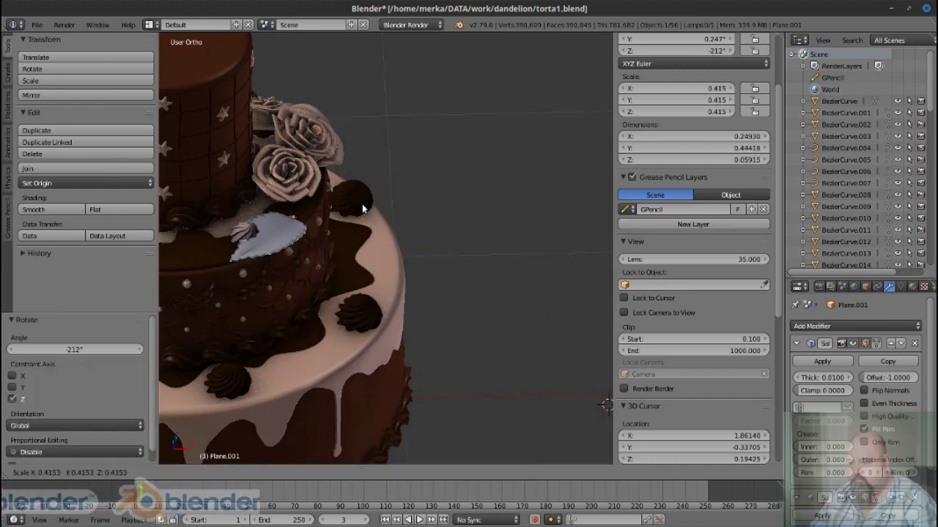
{"action": "left_click", "coordinate": [362, 203]}
{"action": "scroll", "scroll_direction": "up", "scroll_amount": 3}
{"action": "key", "text": "ctrl+a"}
{"action": "left_click", "coordinate": [332, 249]}
{"action": "scroll", "scroll_direction": "up", "scroll_amount": 3}
{"action": "left_click_drag", "start_coordinate": [319, 251], "coordinate": [402, 280]}
Turn the leaf 39° on Z and link the chocolate material from the tier
{"action": "key", "text": "r"}
{"action": "key", "text": "z"}
{"action": "left_click", "coordinate": [360, 231]}
{"action": "right_click", "coordinate": [566, 319]}
{"action": "key", "text": "ctrl+l"}
{"action": "left_click", "coordinate": [566, 319]}
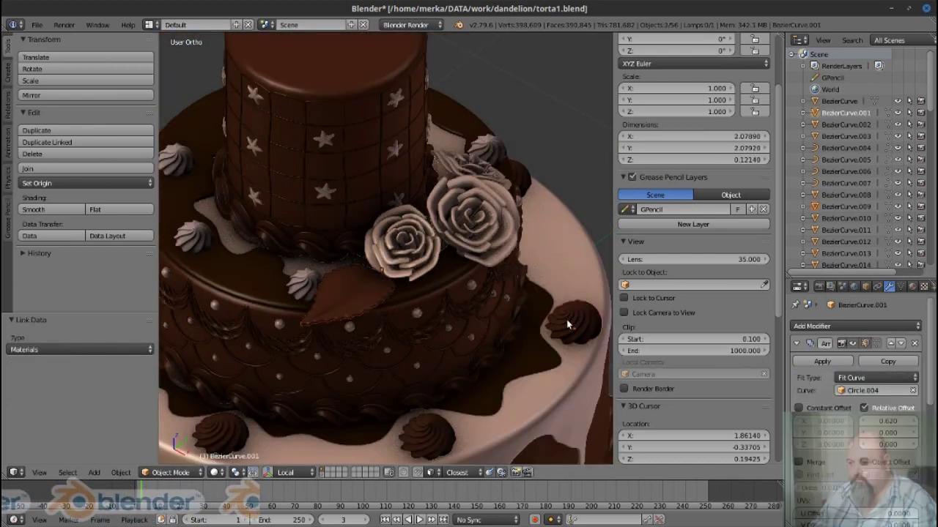
{"action": "scroll", "scroll_direction": "down", "scroll_amount": 3}
Save the file as torta1.blend
{"action": "scroll", "scroll_direction": "up", "scroll_amount": 3}
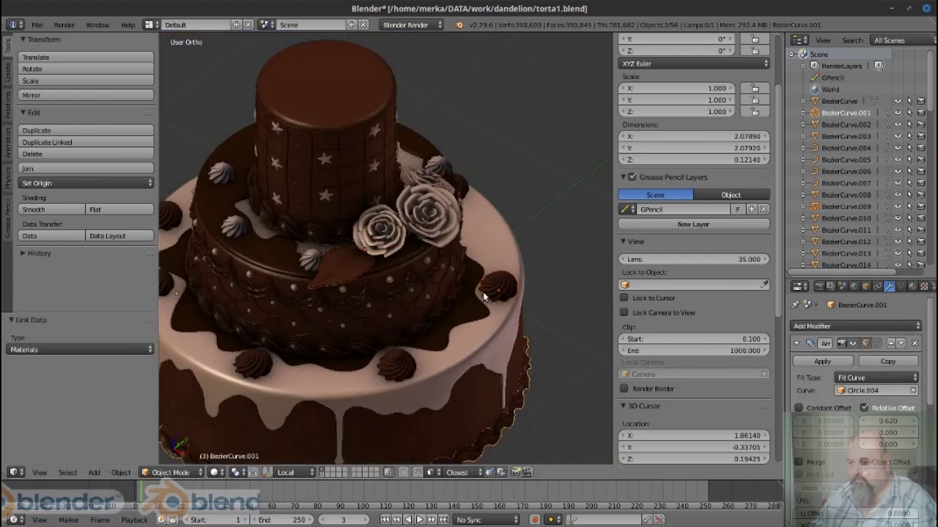
{"action": "key", "text": "ctrl+shift+s"}
{"action": "left_click", "coordinate": [893, 57]}
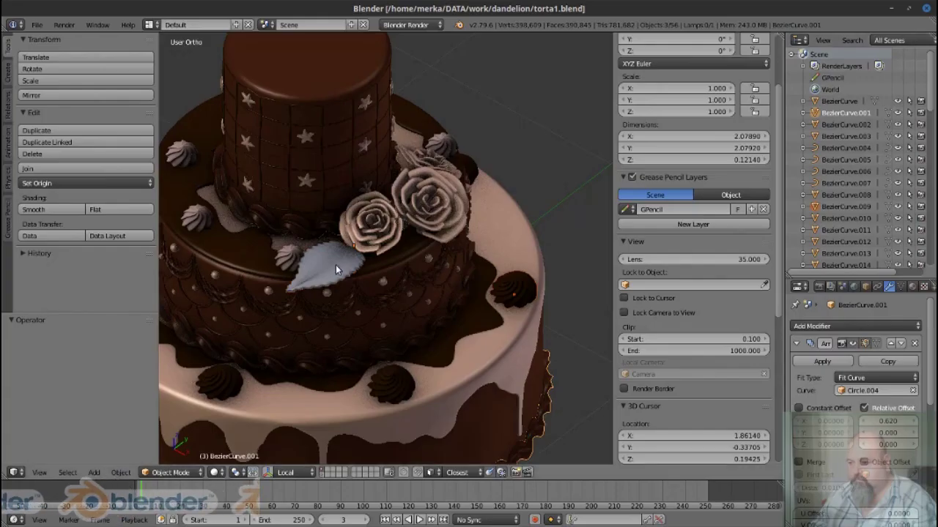
Copy the cake tier's material onto the leaf
{"action": "right_click", "coordinate": [336, 264]}
{"action": "scroll", "scroll_direction": "up", "scroll_amount": 3}
{"action": "scroll", "scroll_direction": "down", "scroll_amount": 3}
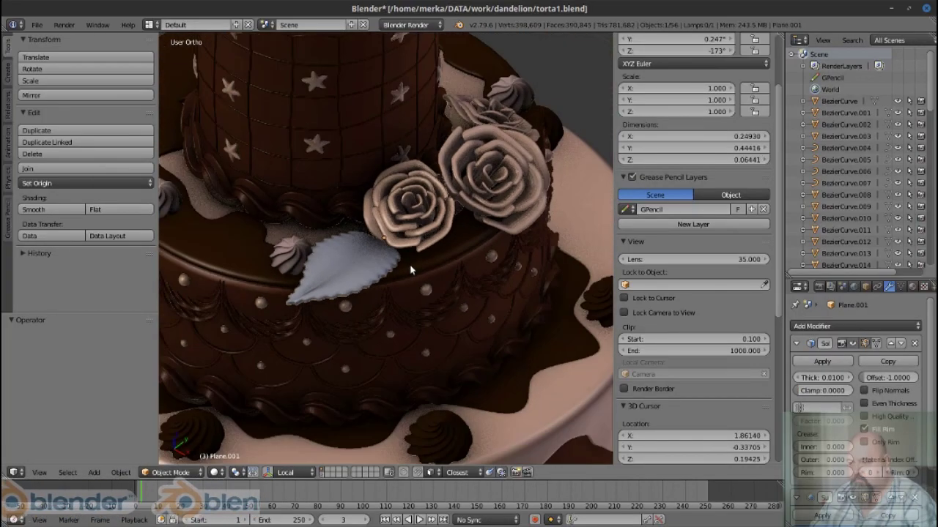
{"action": "right_click", "coordinate": [410, 270]}
{"action": "left_click", "coordinate": [413, 265]}
In top view, rotate the leaf and place a linked copy beside the roses
{"action": "right_click", "coordinate": [314, 287]}
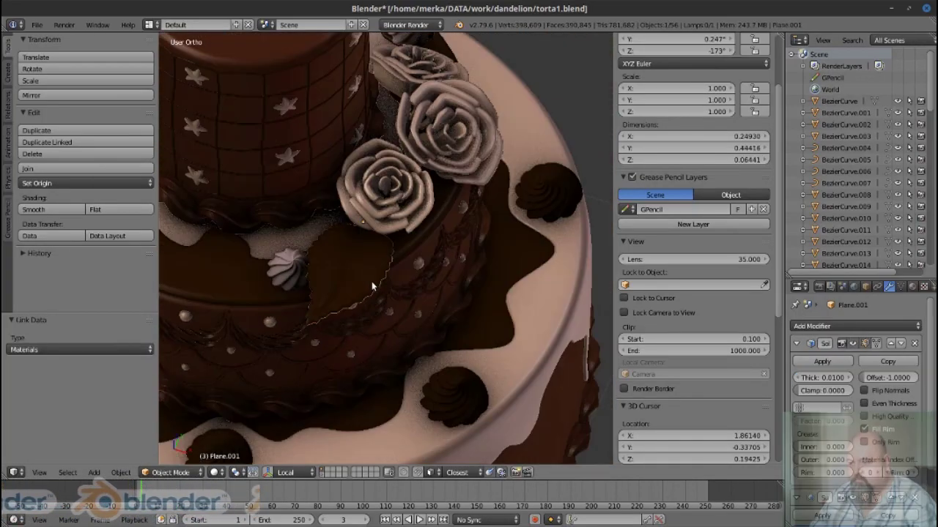
{"action": "key", "text": "KP_7"}
{"action": "scroll", "scroll_direction": "up", "scroll_amount": 3}
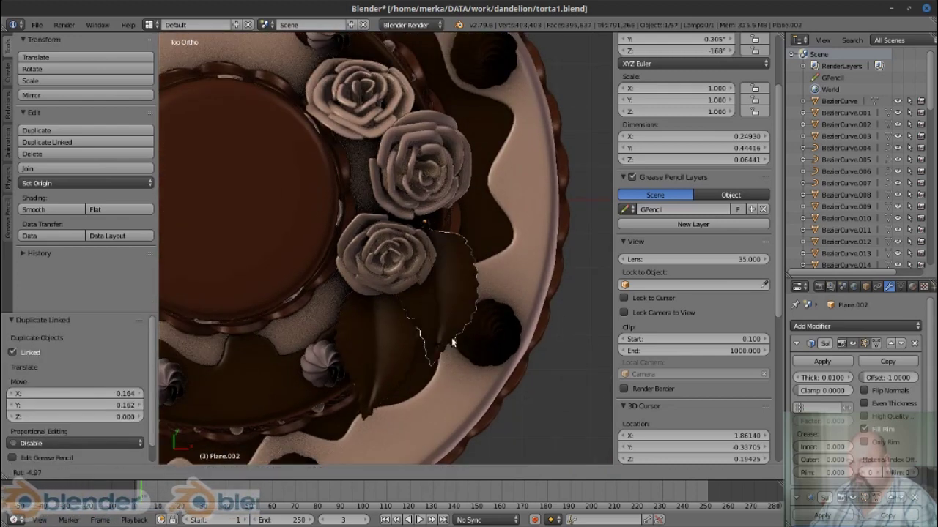
{"action": "left_click", "coordinate": [456, 315]}
{"action": "key", "text": "g"}
{"action": "left_click", "coordinate": [455, 282]}
Tilt the first leaf down onto the tier
{"action": "left_click_drag", "start_coordinate": [455, 281], "coordinate": [315, 182]}
{"action": "right_click", "coordinate": [390, 240]}
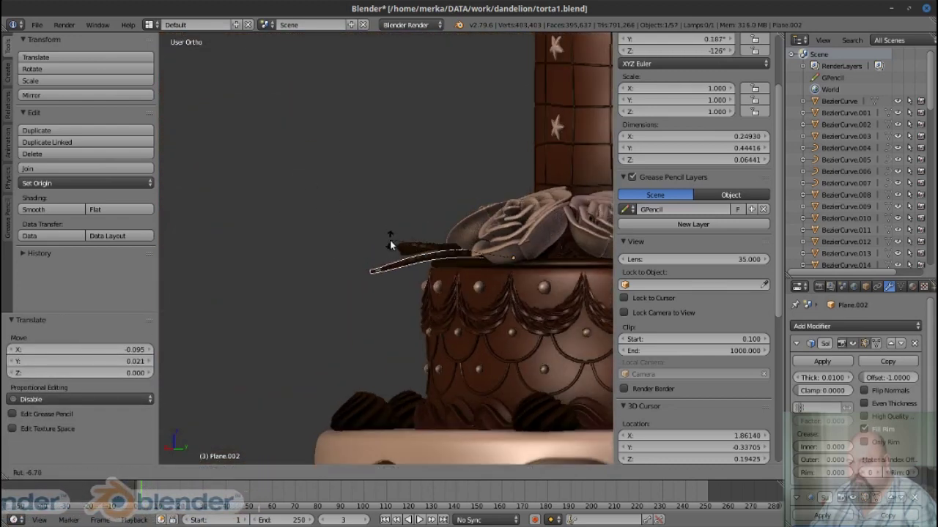
{"action": "key", "text": "r"}
{"action": "scroll", "scroll_direction": "up", "scroll_amount": 3}
{"action": "left_click", "coordinate": [418, 312]}
{"action": "left_click_drag", "start_coordinate": [418, 312], "coordinate": [435, 305]}
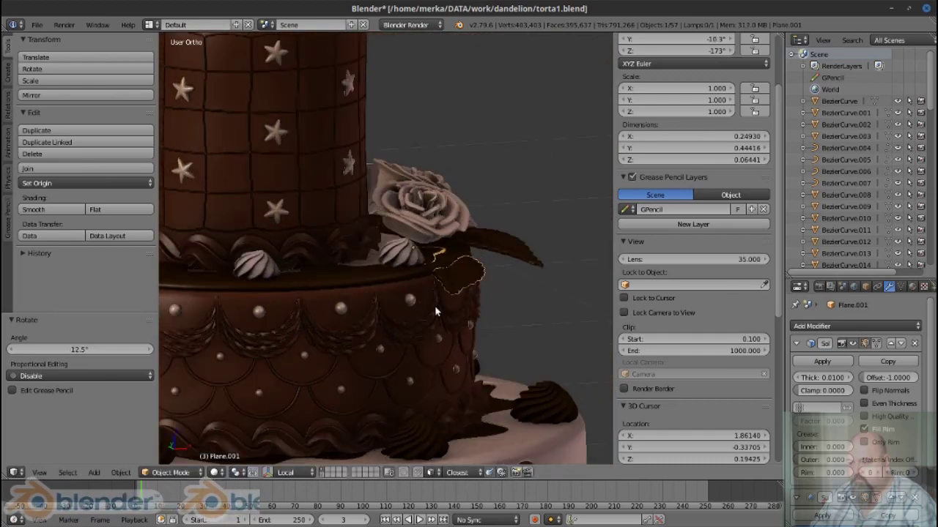
{"action": "key", "text": "r"}
{"action": "left_click", "coordinate": [433, 233]}
Reposition the second leaf and tilt it onto the tier
{"action": "left_click_drag", "start_coordinate": [433, 234], "coordinate": [402, 355]}
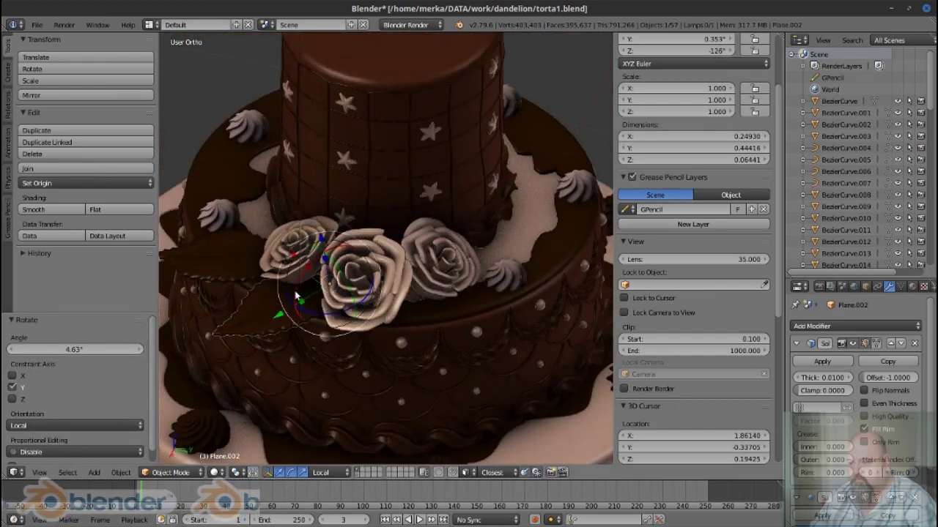
{"action": "key", "text": "KP_7"}
{"action": "right_click", "coordinate": [402, 355]}
{"action": "left_click", "coordinate": [399, 304]}
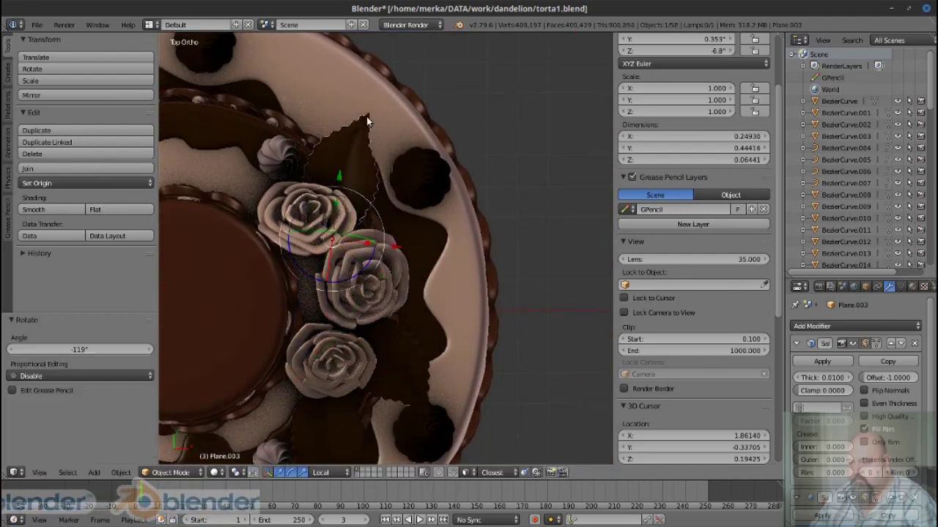
{"action": "left_click_drag", "start_coordinate": [400, 304], "coordinate": [383, 189]}
{"action": "key", "text": "r"}
{"action": "left_click", "coordinate": [295, 156]}
{"action": "left_click_drag", "start_coordinate": [295, 156], "coordinate": [405, 200]}
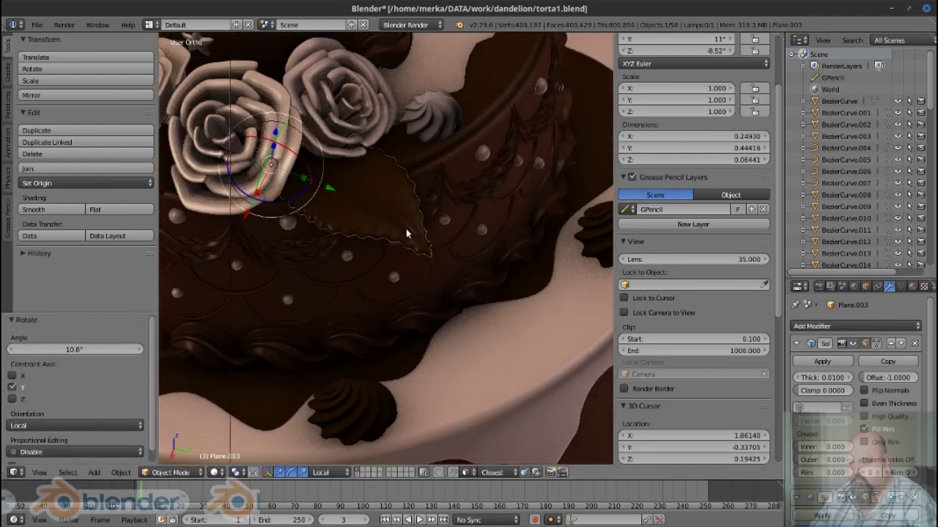
Duplicate the leaf and move and rotate the copy beside the roses
{"action": "key", "text": "KP_7"}
{"action": "key", "text": "shift+d"}
{"action": "left_click", "coordinate": [361, 173]}
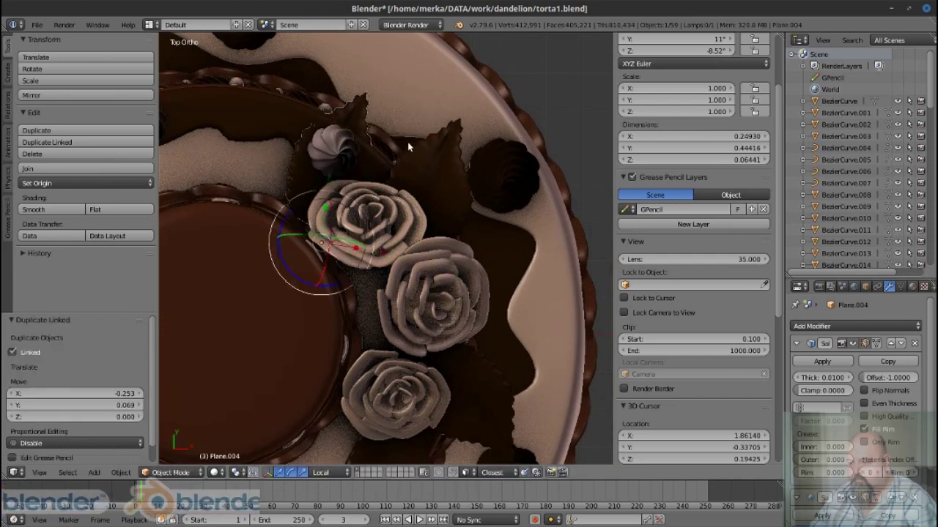
{"action": "left_click_drag", "start_coordinate": [293, 285], "coordinate": [190, 174]}
{"action": "left_click_drag", "start_coordinate": [190, 175], "coordinate": [306, 187]}
{"action": "key", "text": "KP_7"}
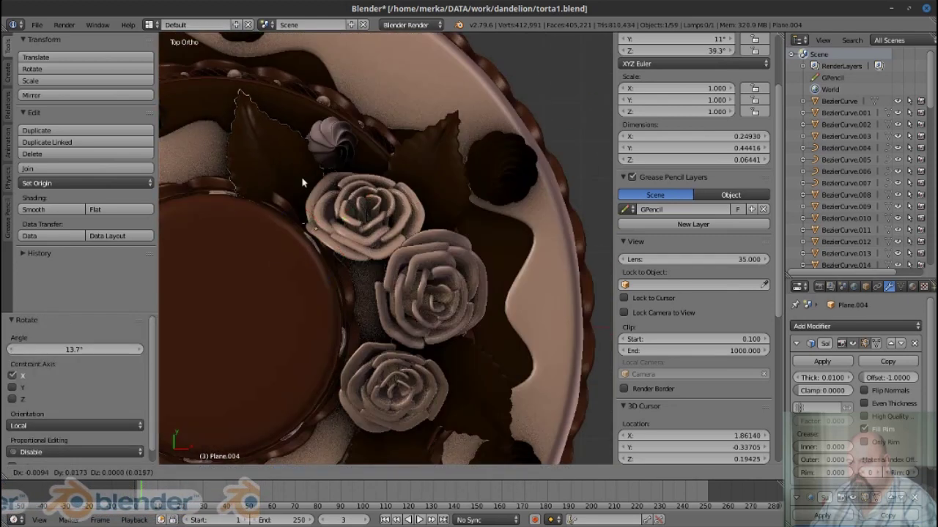
{"action": "key", "text": "g"}
{"action": "left_click", "coordinate": [339, 116]}
{"action": "left_click", "coordinate": [290, 117]}
{"action": "left_click_drag", "start_coordinate": [291, 117], "coordinate": [364, 168]}
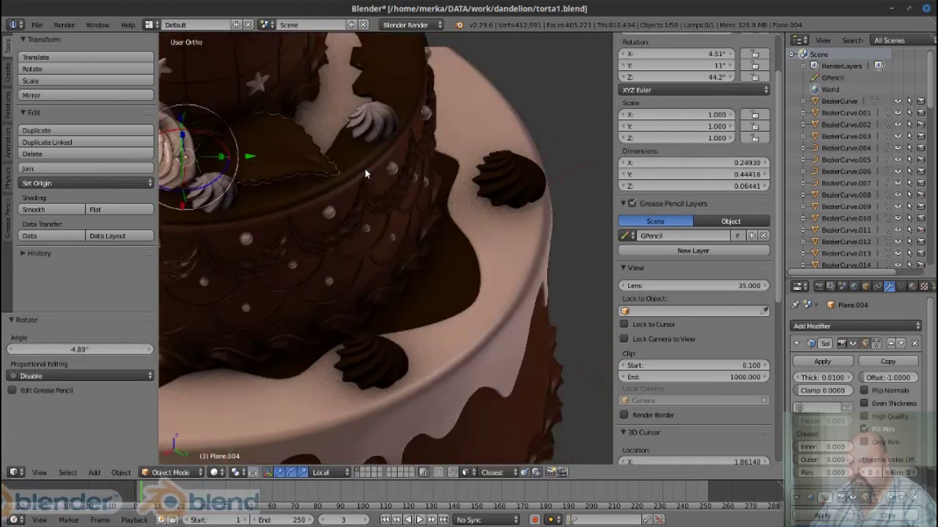
{"action": "key", "text": "KP_7"}
Delete the unwanted duplicate leaf and return to a perspective view
{"action": "scroll", "scroll_direction": "down", "scroll_amount": 3}
{"action": "key", "text": "Delete"}
{"action": "left_click_drag", "start_coordinate": [400, 173], "coordinate": [477, 190]}
{"action": "key", "text": "KP_5"}
{"action": "scroll", "scroll_direction": "up", "scroll_amount": 3}
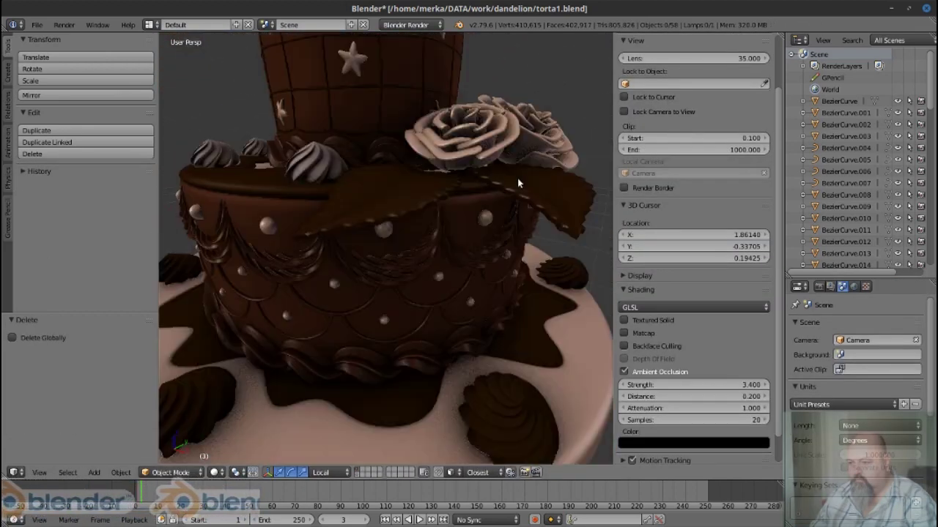
{"action": "scroll", "scroll_direction": "down", "scroll_amount": 3}
{"action": "scroll", "scroll_direction": "down", "scroll_amount": 3}
{"action": "scroll", "scroll_direction": "up", "scroll_amount": 3}
{"action": "left_click_drag", "start_coordinate": [434, 170], "coordinate": [351, 220]}
Place another leaf copy, turned -160° and lowered beneath the roses
{"action": "right_click", "coordinate": [351, 220]}
{"action": "key", "text": "g"}
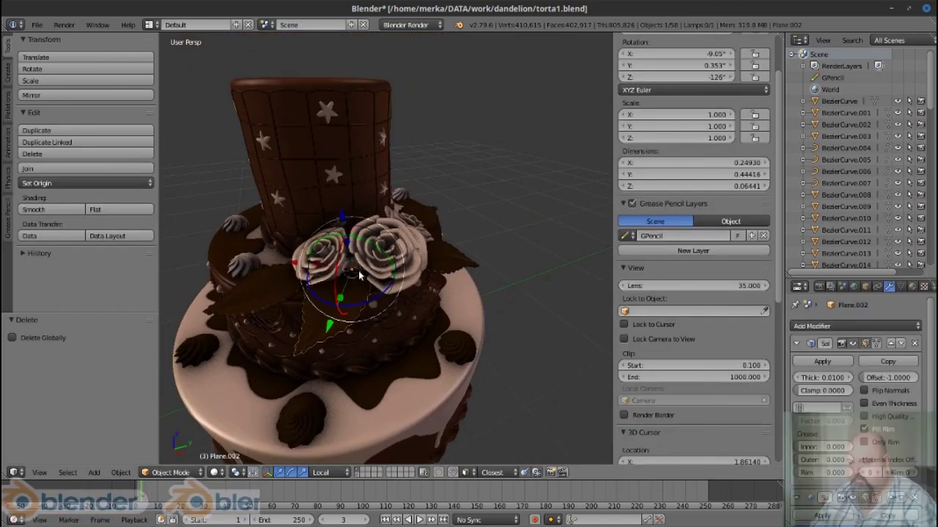
{"action": "left_click", "coordinate": [361, 211]}
{"action": "key", "text": "r"}
{"action": "left_click", "coordinate": [423, 273]}
{"action": "scroll", "scroll_direction": "up", "scroll_amount": 3}
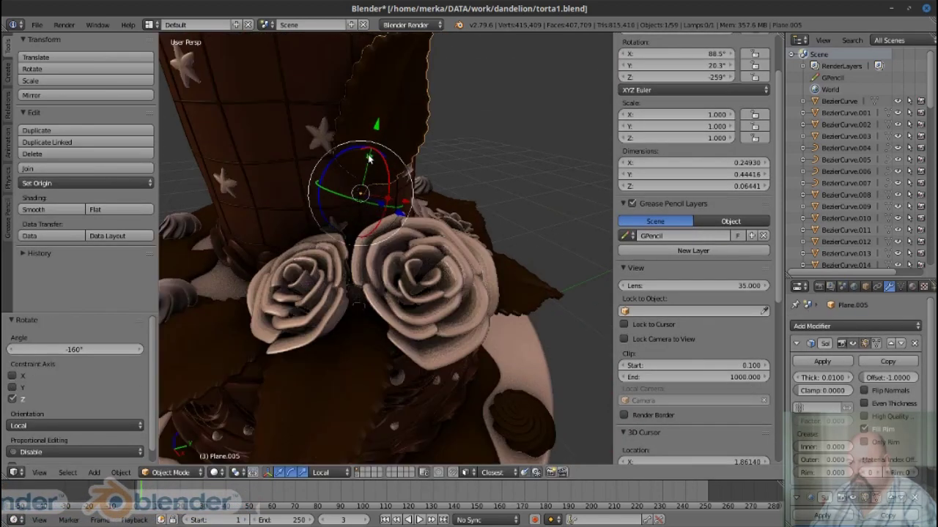
{"action": "left_click", "coordinate": [372, 229]}
{"action": "left_click_drag", "start_coordinate": [372, 230], "coordinate": [388, 244]}
{"action": "key", "text": "r"}
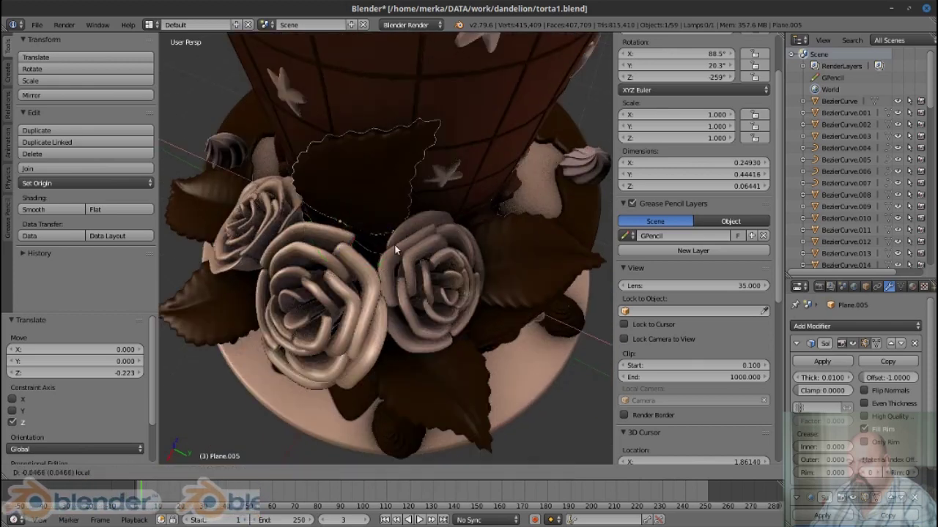
{"action": "left_click", "coordinate": [395, 251]}
{"action": "scroll", "scroll_direction": "down", "scroll_amount": 3}
Shrink the rose piece slightly
{"action": "key", "text": "a"}
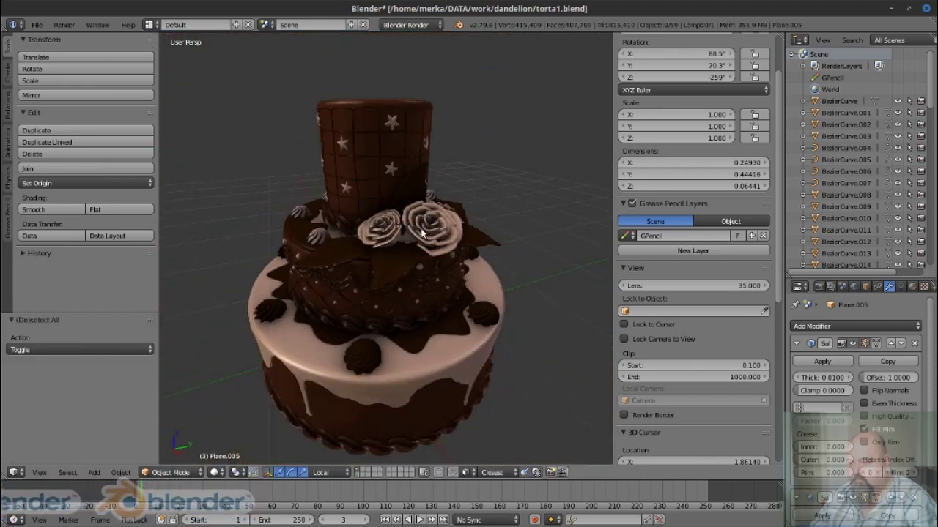
{"action": "scroll", "scroll_direction": "up", "scroll_amount": 3}
{"action": "left_click_drag", "start_coordinate": [423, 233], "coordinate": [384, 285]}
{"action": "right_click", "coordinate": [384, 285]}
{"action": "key", "text": "s"}
{"action": "left_click", "coordinate": [307, 280]}
Rotate the leaf beside the roses slightly and shrink the other leaf to 0.760
{"action": "right_click", "coordinate": [296, 269]}
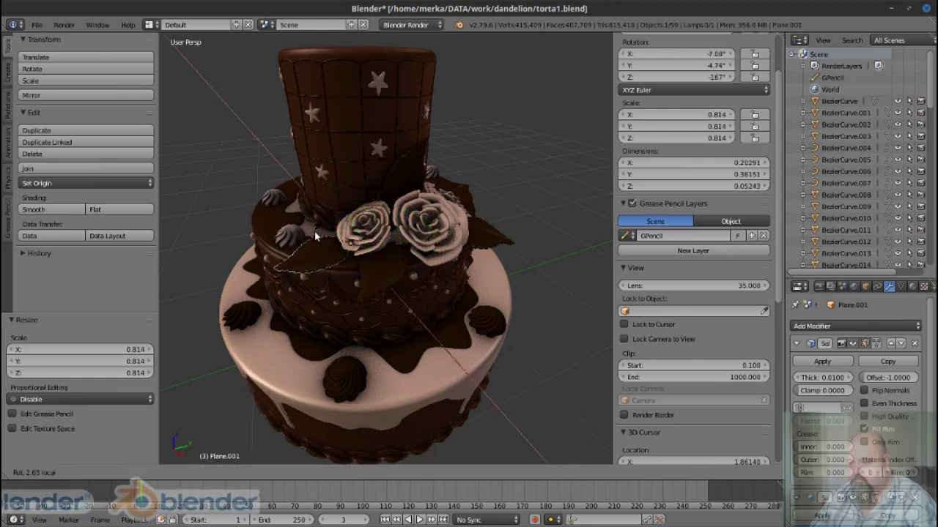
{"action": "left_click", "coordinate": [315, 230]}
{"action": "left_click_drag", "start_coordinate": [314, 230], "coordinate": [513, 336]}
{"action": "left_click", "coordinate": [534, 269]}
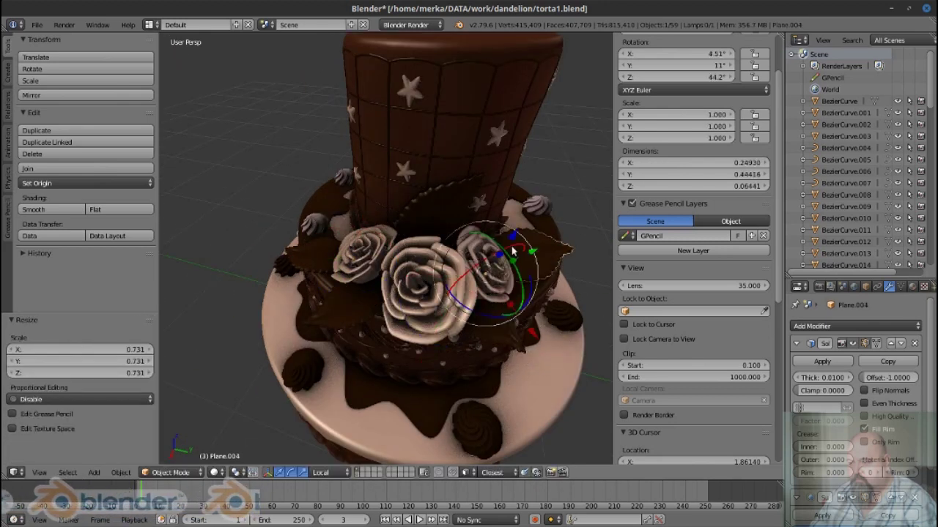
{"action": "left_click_drag", "start_coordinate": [513, 252], "coordinate": [528, 249]}
{"action": "key", "text": "s"}
{"action": "left_click", "coordinate": [473, 339]}
{"action": "scroll", "scroll_direction": "down", "scroll_amount": 3}
{"action": "left_click_drag", "start_coordinate": [473, 339], "coordinate": [492, 245]}
Deselect everything, save the cake file, and view it from the top
{"action": "key", "text": "a"}
{"action": "key", "text": "ctrl+s"}
{"action": "key", "text": "KP_7"}
Add a plane beside the cake and shrink it in edit mode
{"action": "left_click", "coordinate": [492, 245]}
{"action": "scroll", "scroll_direction": "up", "scroll_amount": 3}
{"action": "key", "text": "shift+a"}
{"action": "left_click", "coordinate": [560, 258]}
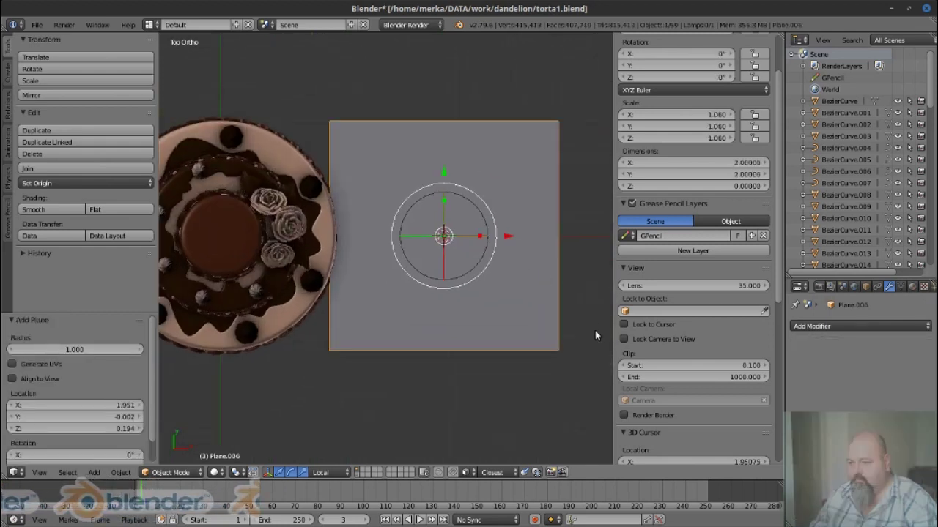
{"action": "key", "text": "Tab"}
{"action": "key", "text": "s"}
Loop cut the plane both ways, 11 cuts across, into a grid
{"action": "scroll", "scroll_direction": "up", "scroll_amount": 3}
{"action": "key", "text": "ctrl+r"}
{"action": "scroll", "scroll_direction": "up", "scroll_amount": 3}
{"action": "left_click", "coordinate": [437, 250]}
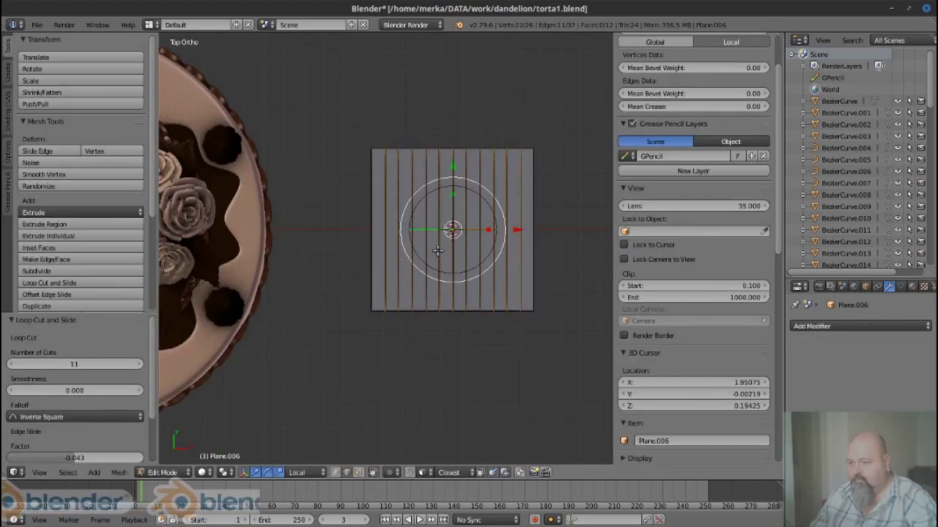
{"action": "left_click", "coordinate": [433, 246]}
Randomize the grid's vertex positions with an amount of 0.020
{"action": "key", "text": "a"}
{"action": "scroll", "scroll_direction": "up", "scroll_amount": 3}
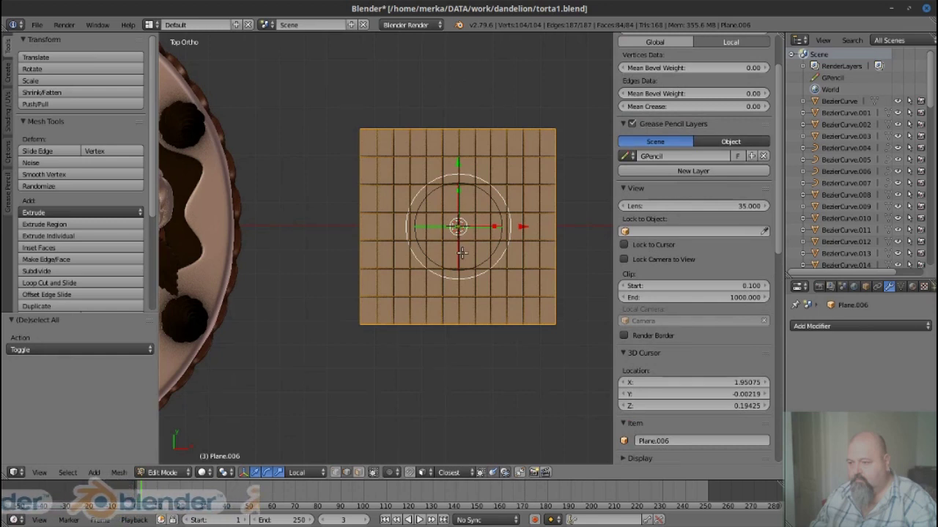
{"action": "left_click_drag", "start_coordinate": [462, 252], "coordinate": [431, 237]}
{"action": "left_click", "coordinate": [83, 187]}
{"action": "left_click_drag", "start_coordinate": [79, 349], "coordinate": [58, 349]}
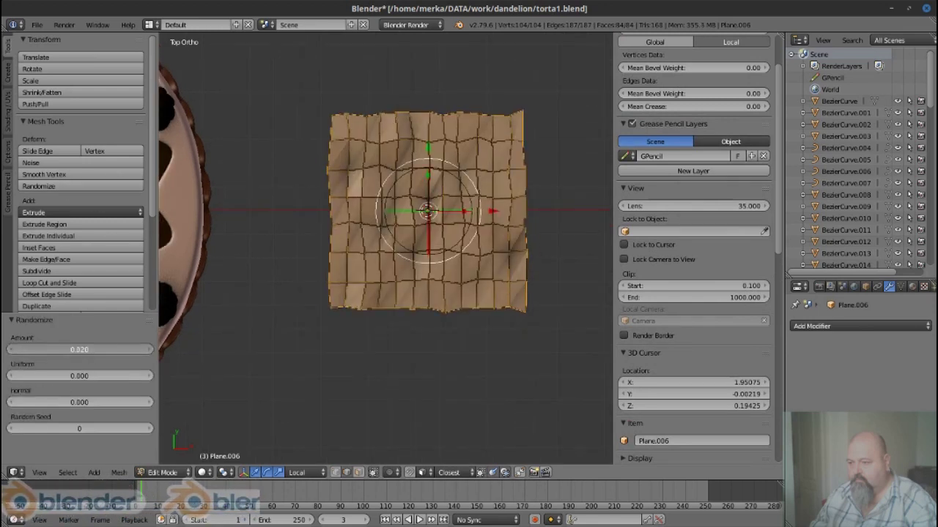
Delete the grid's outer vertices, abandoning a trial inset of the faces
{"action": "key", "text": "a"}
{"action": "key", "text": "x"}
{"action": "left_click", "coordinate": [489, 281]}
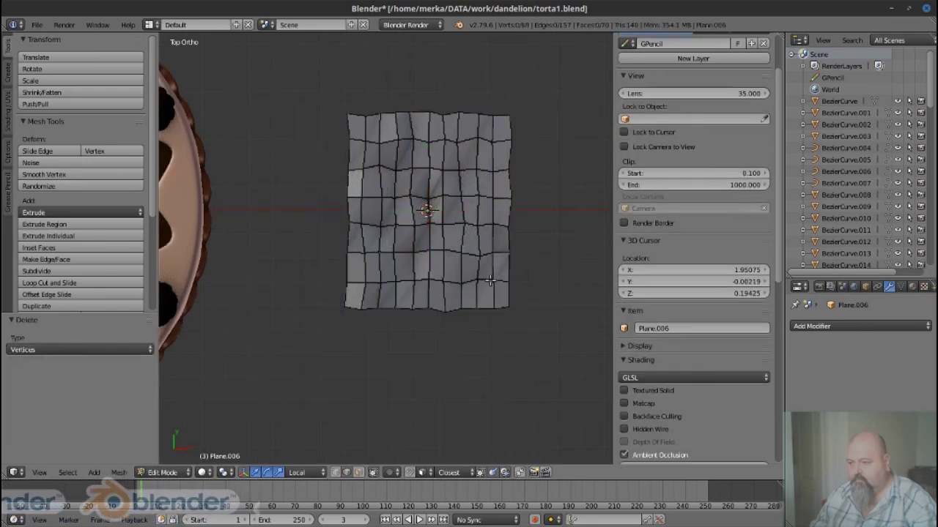
{"action": "left_click", "coordinate": [478, 291]}
{"action": "key", "text": "a"}
{"action": "key", "text": "i"}
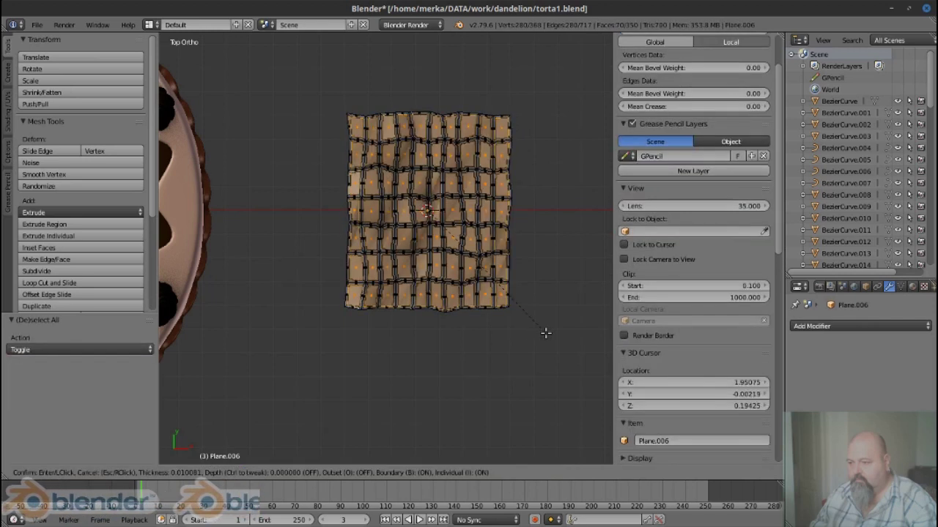
{"action": "key", "text": "Escape"}
In edge select mode, delete several edges along the grid's bottom
{"action": "key", "text": "ctrl+Tab"}
{"action": "left_click", "coordinate": [462, 318]}
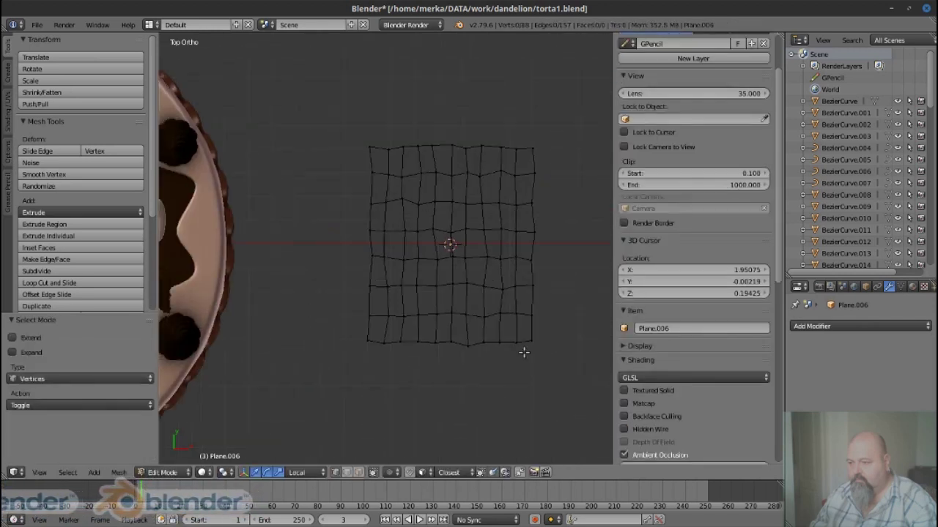
{"action": "right_click", "coordinate": [517, 358]}
{"action": "scroll", "scroll_direction": "up", "scroll_amount": 3}
{"action": "right_click", "coordinate": [451, 356]}
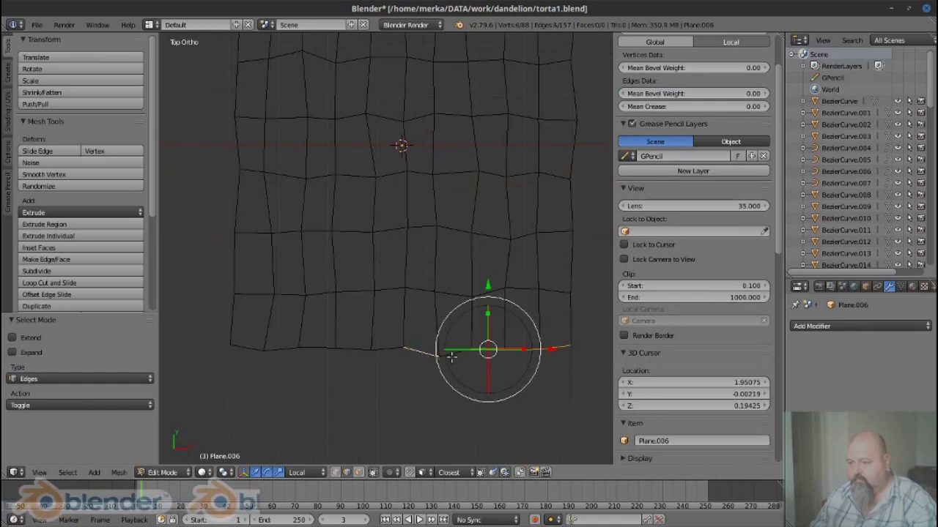
{"action": "key", "text": "x"}
{"action": "scroll", "scroll_direction": "down", "scroll_amount": 3}
{"action": "key", "text": "x"}
{"action": "left_click", "coordinate": [381, 362]}
Delete a top-left edge of the grid, then undo that deletion
{"action": "right_click", "coordinate": [344, 160]}
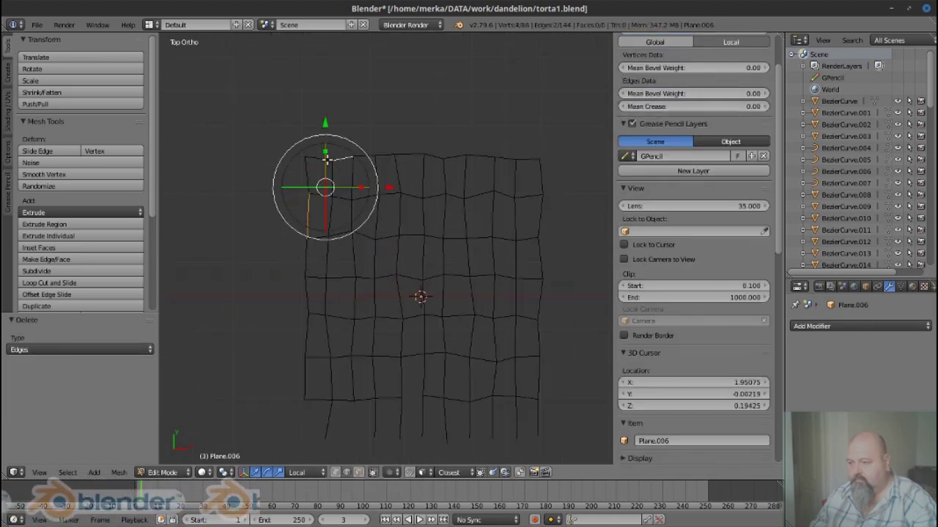
{"action": "key", "text": "x"}
{"action": "left_click", "coordinate": [482, 210]}
{"action": "key", "text": "ctrl+z"}
{"action": "key", "text": "ctrl+z"}
{"action": "key", "text": "ctrl+z"}
Give the grid object a Skin modifier and return to its mesh
{"action": "key", "text": "Tab"}
{"action": "left_click", "coordinate": [843, 326]}
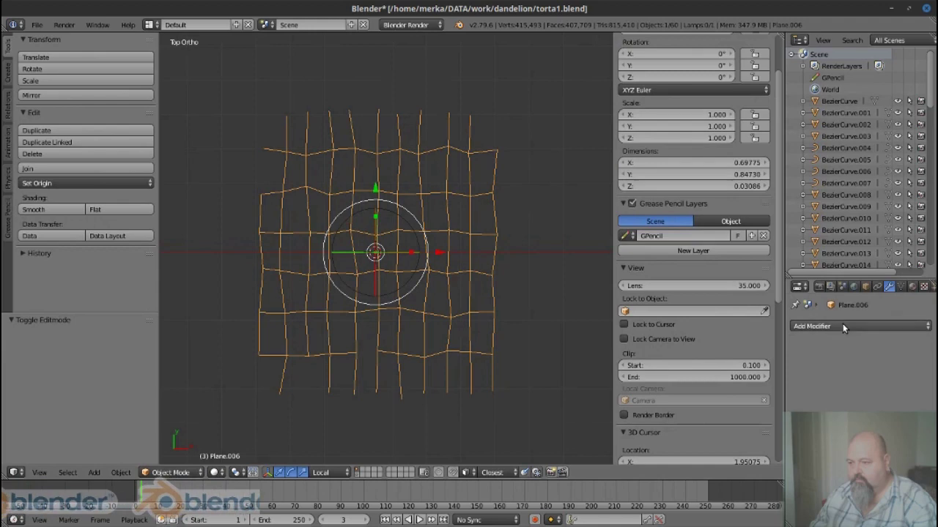
{"action": "left_click", "coordinate": [719, 265]}
{"action": "key", "text": "Tab"}
Thin the skinned strands to 0.008 radius and add level-1 subdivision smoothing
{"action": "key", "text": "ctrl+a"}
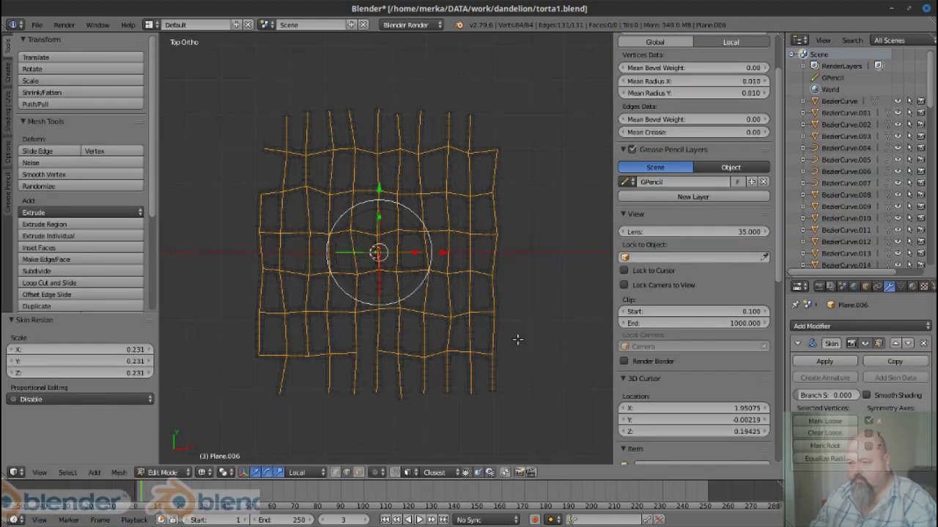
{"action": "key", "text": "Tab"}
{"action": "key", "text": "Tab"}
{"action": "scroll", "scroll_direction": "up", "scroll_amount": 3}
{"action": "key", "text": "ctrl+Tab"}
{"action": "left_click", "coordinate": [542, 368]}
{"action": "key", "text": "ctrl+1"}
{"action": "scroll", "scroll_direction": "down", "scroll_amount": 3}
{"action": "left_click_drag", "start_coordinate": [544, 324], "coordinate": [511, 271]}
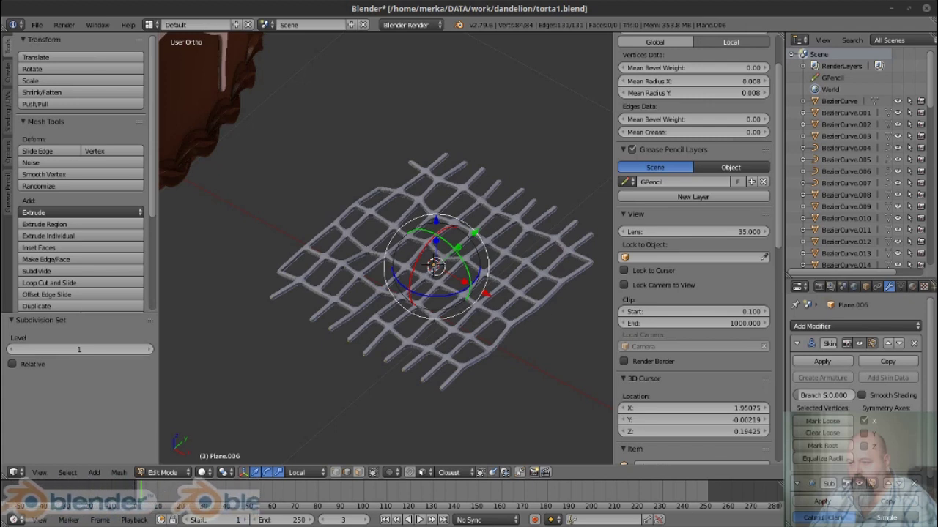
{"action": "scroll", "scroll_direction": "up", "scroll_amount": 3}
{"action": "key", "text": "Tab"}
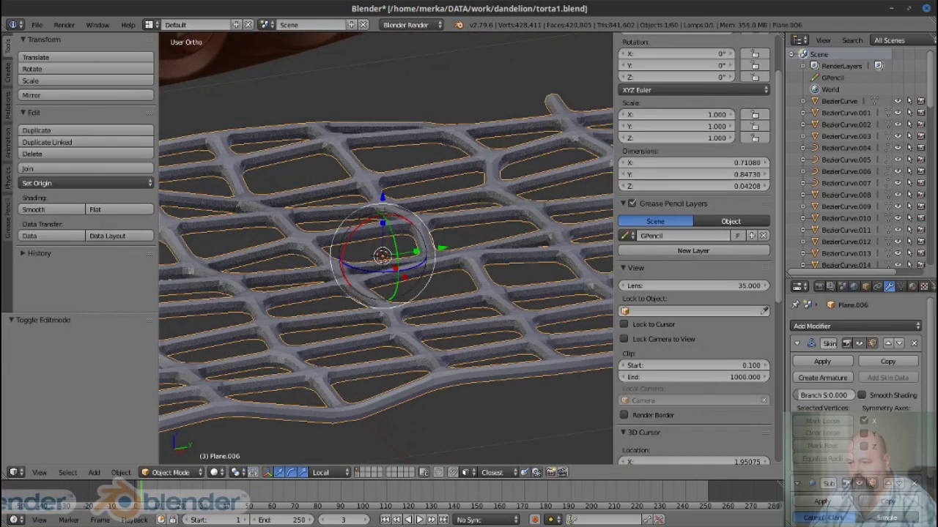
{"action": "left_click_drag", "start_coordinate": [442, 282], "coordinate": [454, 264]}
Bend the lattice by pulling vertices with proportional editing and Root falloff
{"action": "key", "text": "Tab"}
{"action": "key", "text": "ctrl+Tab"}
{"action": "left_click", "coordinate": [432, 250]}
{"action": "left_click", "coordinate": [374, 472]}
{"action": "left_click", "coordinate": [394, 473]}
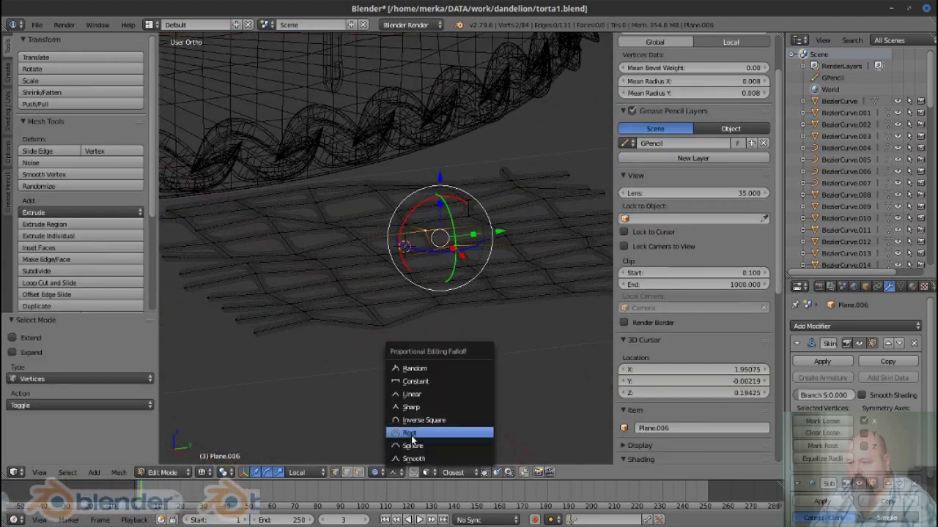
{"action": "left_click", "coordinate": [412, 435]}
{"action": "key", "text": "g"}
{"action": "scroll", "scroll_direction": "down", "scroll_amount": 3}
{"action": "left_click", "coordinate": [440, 220]}
Assign Material.003 to the lattice
{"action": "key", "text": "Tab"}
{"action": "left_click_drag", "start_coordinate": [440, 241], "coordinate": [535, 328]}
{"action": "left_click", "coordinate": [911, 287]}
{"action": "left_click", "coordinate": [797, 364]}
Scale the lattice down and move it onto the cake's top tier
{"action": "scroll", "scroll_direction": "up", "scroll_amount": 3}
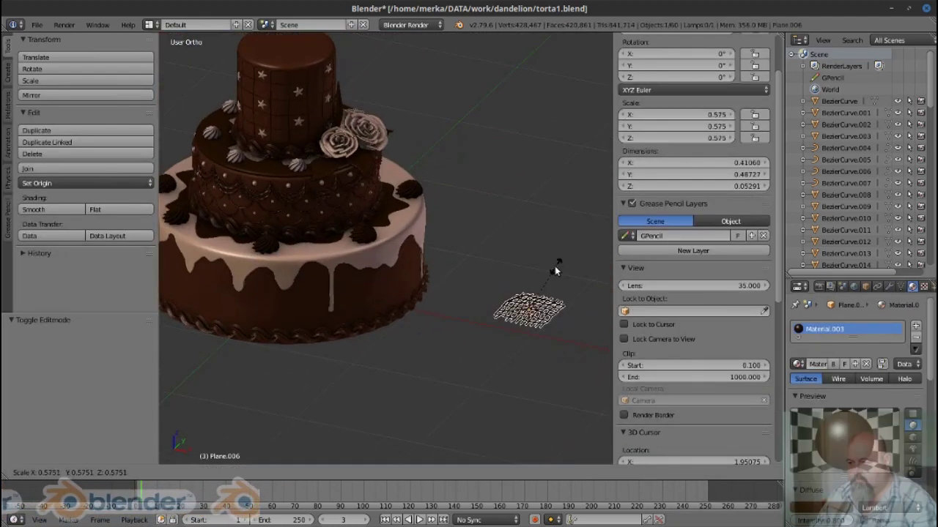
{"action": "scroll", "scroll_direction": "up", "scroll_amount": 3}
{"action": "left_click_drag", "start_coordinate": [512, 308], "coordinate": [527, 293]}
{"action": "key", "text": "s"}
{"action": "left_click", "coordinate": [476, 279]}
{"action": "key", "text": "g"}
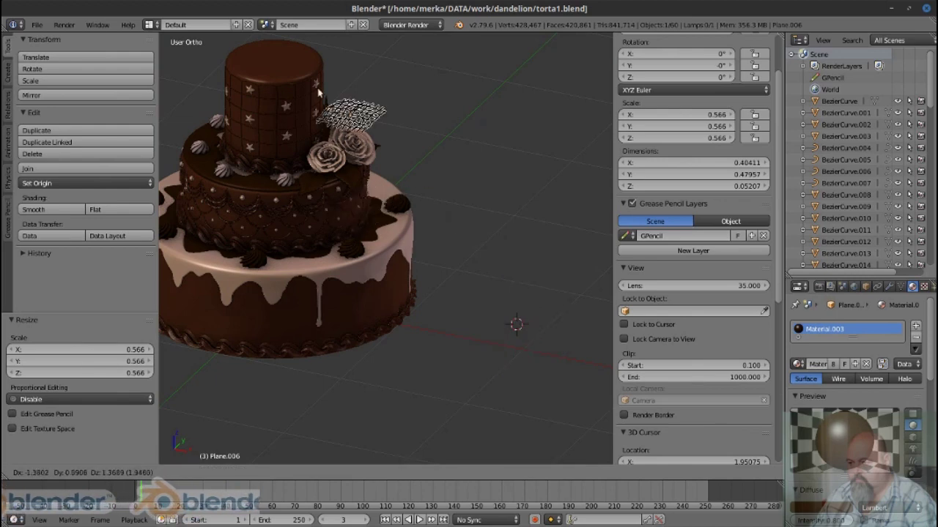
{"action": "left_click", "coordinate": [260, 59]}
Tilt the lattice upright around its X axis and adjust its height vertically
{"action": "scroll", "scroll_direction": "up", "scroll_amount": 3}
{"action": "key", "text": "r"}
{"action": "key", "text": "x"}
{"action": "key", "text": "x"}
{"action": "left_click", "coordinate": [352, 170]}
{"action": "scroll", "scroll_direction": "down", "scroll_amount": 3}
{"action": "key", "text": "g"}
{"action": "key", "text": "z"}
{"action": "left_click", "coordinate": [349, 209]}
Shift all the lattice's mesh vertices in edit mode, after cancelling a downward move
{"action": "key", "text": "Tab"}
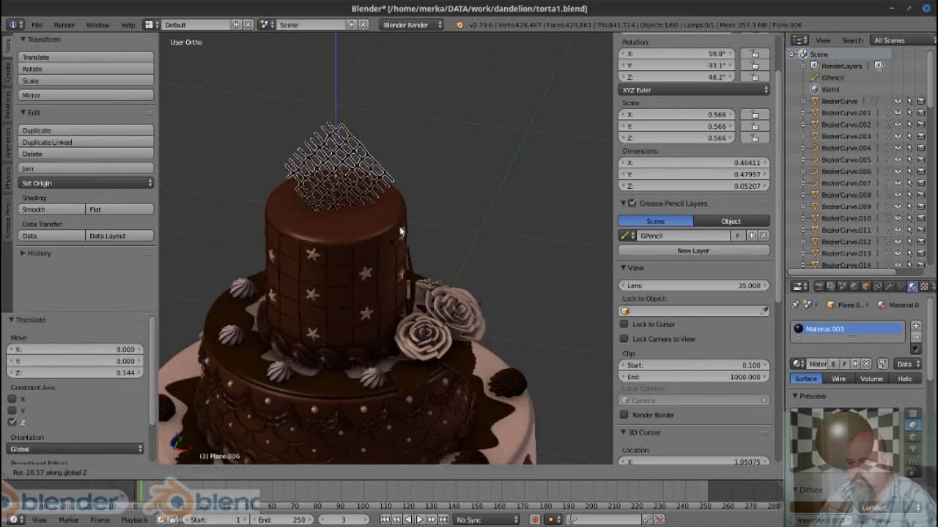
{"action": "scroll", "scroll_direction": "down", "scroll_amount": 3}
{"action": "scroll", "scroll_direction": "down", "scroll_amount": 3}
{"action": "scroll", "scroll_direction": "down", "scroll_amount": 3}
{"action": "scroll", "scroll_direction": "up", "scroll_amount": 3}
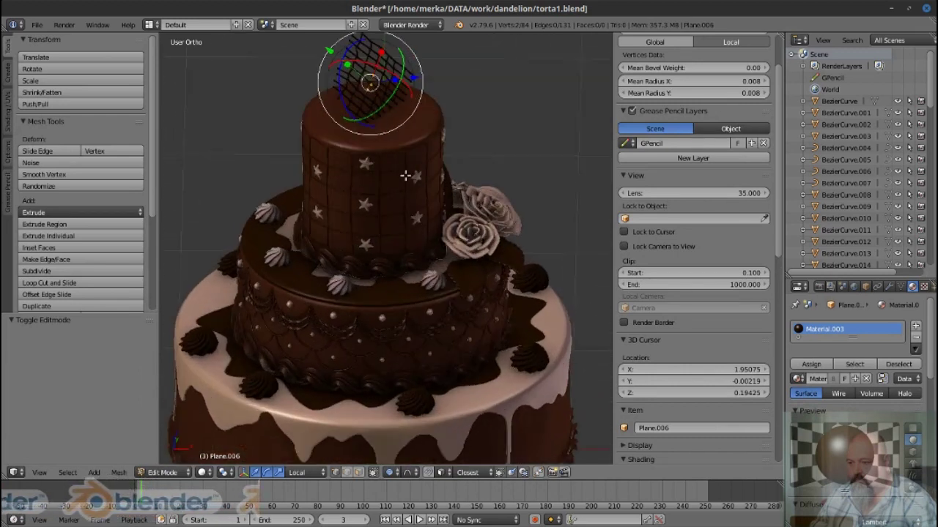
{"action": "key", "text": "Tab"}
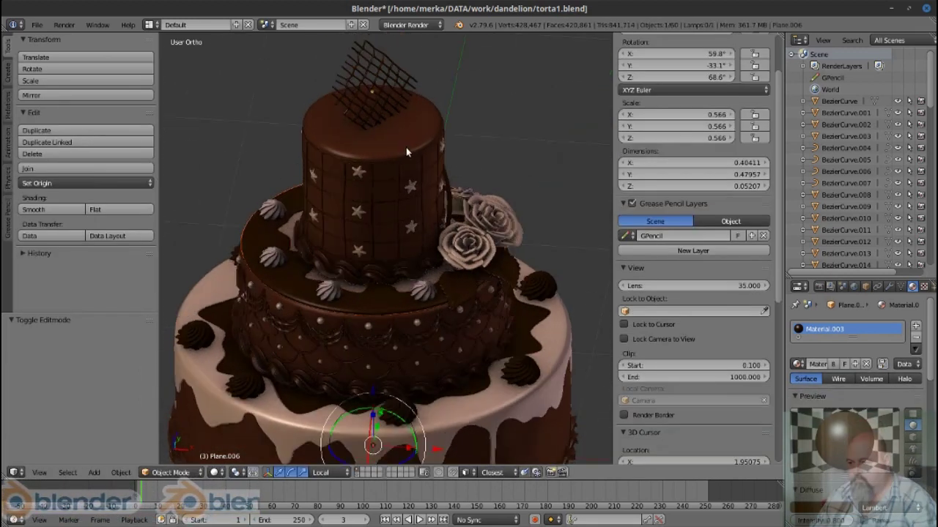
{"action": "key", "text": "g"}
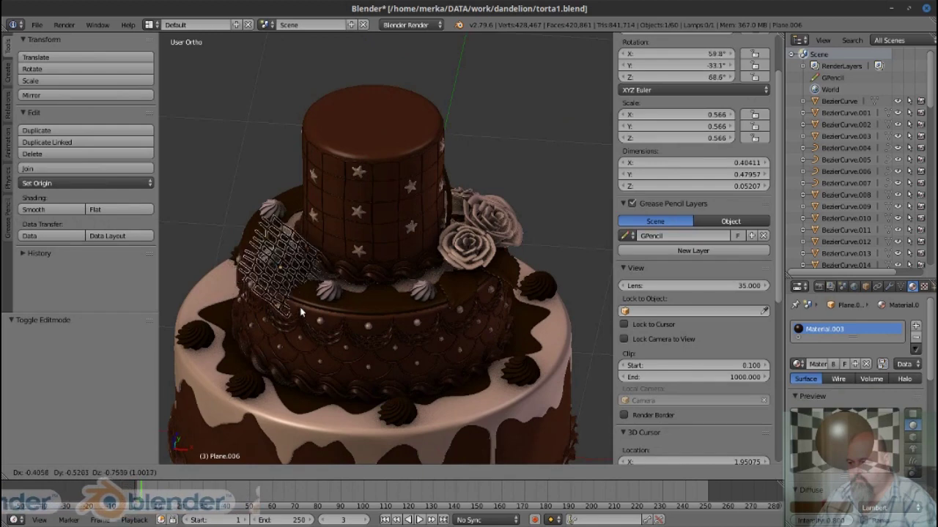
{"action": "key", "text": "Escape"}
{"action": "key", "text": "Tab"}
{"action": "key", "text": "a"}
{"action": "key", "text": "g"}
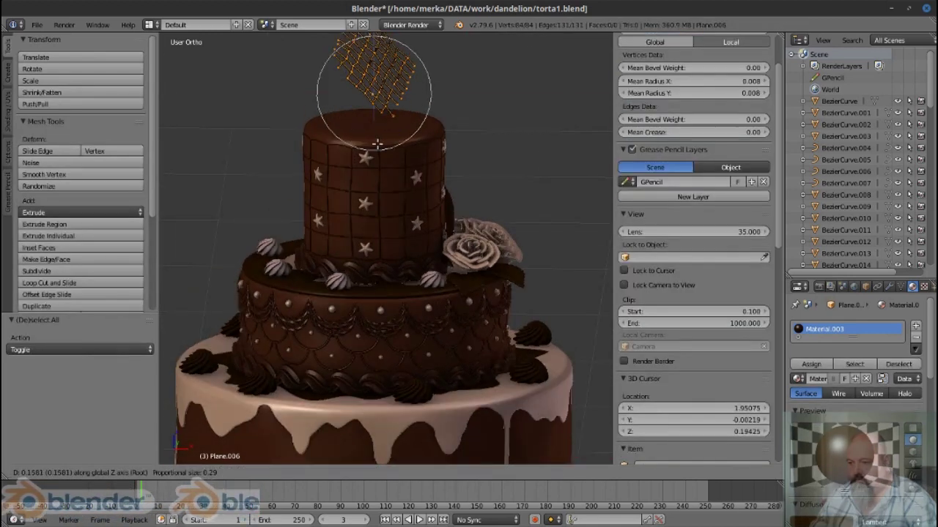
{"action": "left_click", "coordinate": [376, 144]}
{"action": "key", "text": "Tab"}
Apply the lattice's rotation and scale, then scale its mesh down for thinner strands
{"action": "key", "text": "ctrl+a"}
{"action": "left_click", "coordinate": [380, 154]}
{"action": "scroll", "scroll_direction": "up", "scroll_amount": 3}
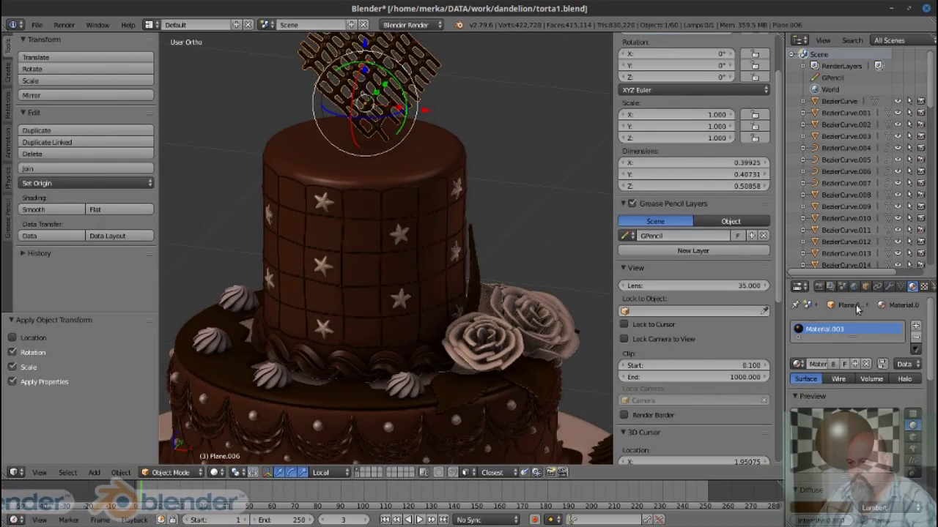
{"action": "left_click", "coordinate": [889, 286]}
{"action": "key", "text": "Tab"}
{"action": "key", "text": "a"}
{"action": "key", "text": "s"}
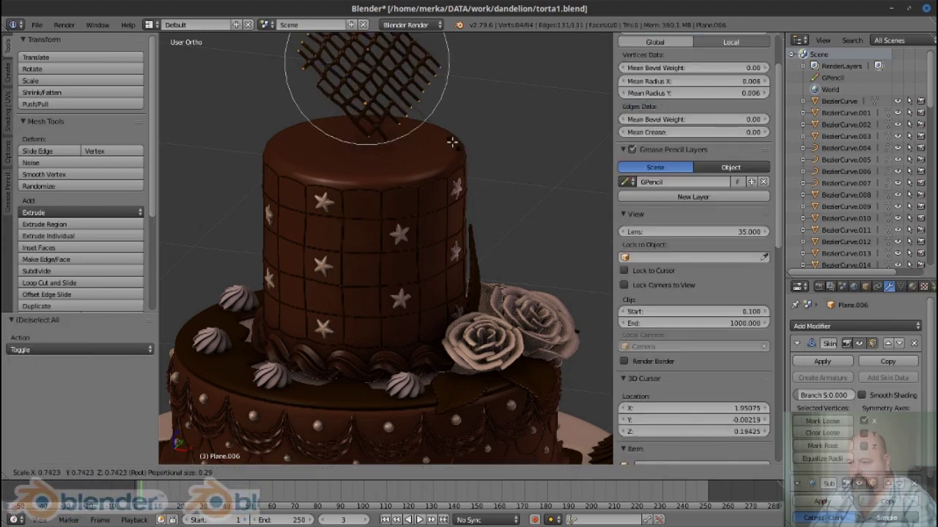
{"action": "left_click", "coordinate": [453, 142]}
{"action": "key", "text": "Tab"}
{"action": "scroll", "scroll_direction": "down", "scroll_amount": 3}
Move and rotate the lattice so it leans against the middle tier's left side
{"action": "key", "text": "g"}
{"action": "left_click", "coordinate": [349, 276]}
{"action": "key", "text": "r"}
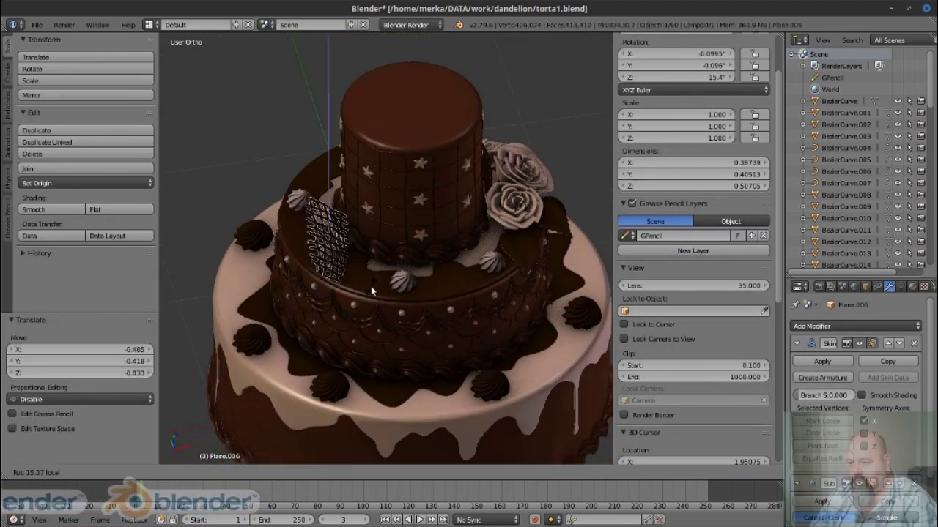
{"action": "left_click", "coordinate": [371, 291]}
{"action": "left_click_drag", "start_coordinate": [371, 292], "coordinate": [390, 219]}
{"action": "key", "text": "g"}
{"action": "left_click", "coordinate": [323, 320]}
{"action": "left_click_drag", "start_coordinate": [323, 319], "coordinate": [437, 233]}
Make a linked copy of the lattice and set it against the bottom tier
{"action": "key", "text": "alt+d"}
{"action": "left_click", "coordinate": [430, 292]}
{"action": "key", "text": "g"}
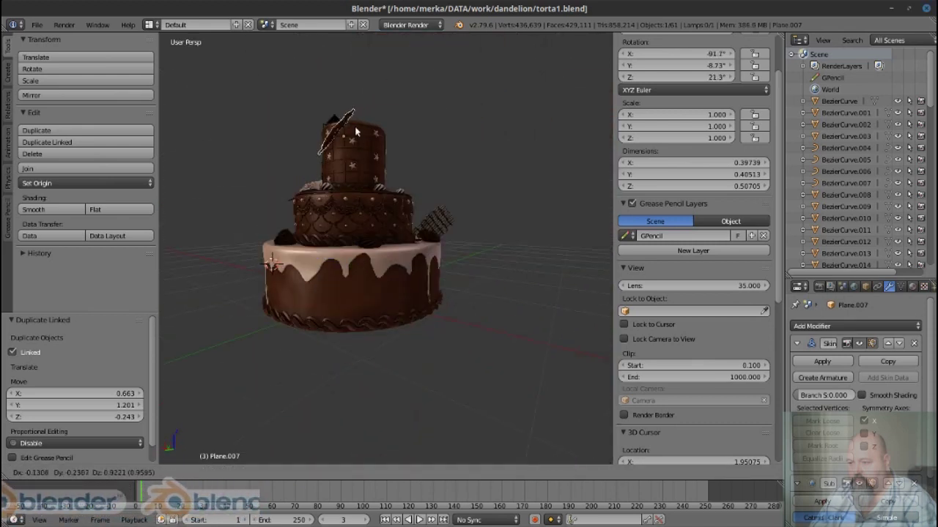
{"action": "left_click", "coordinate": [410, 269]}
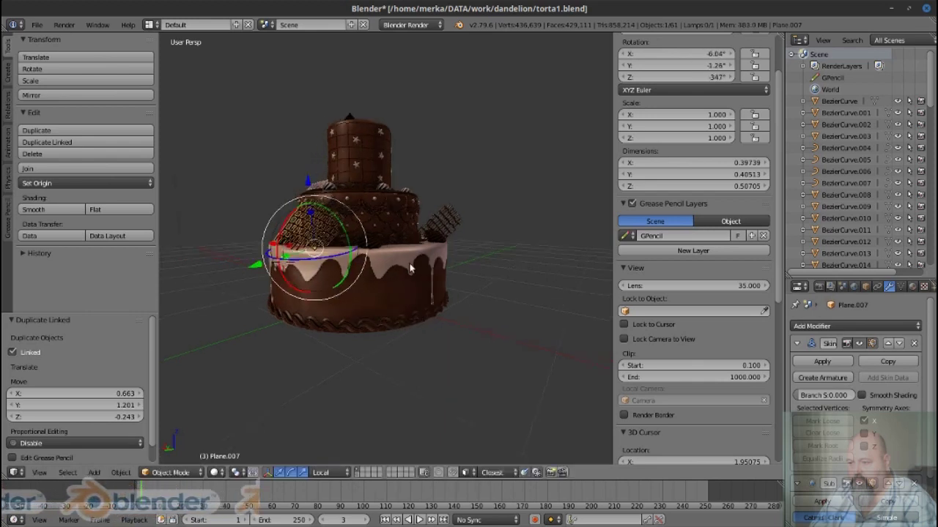
{"action": "scroll", "scroll_direction": "up", "scroll_amount": 3}
{"action": "left_click_drag", "start_coordinate": [389, 263], "coordinate": [468, 330]}
Add another linked copy on the right, rotated 127° around the cake
{"action": "key", "text": "alt+d"}
{"action": "left_click", "coordinate": [566, 394]}
{"action": "key", "text": "r"}
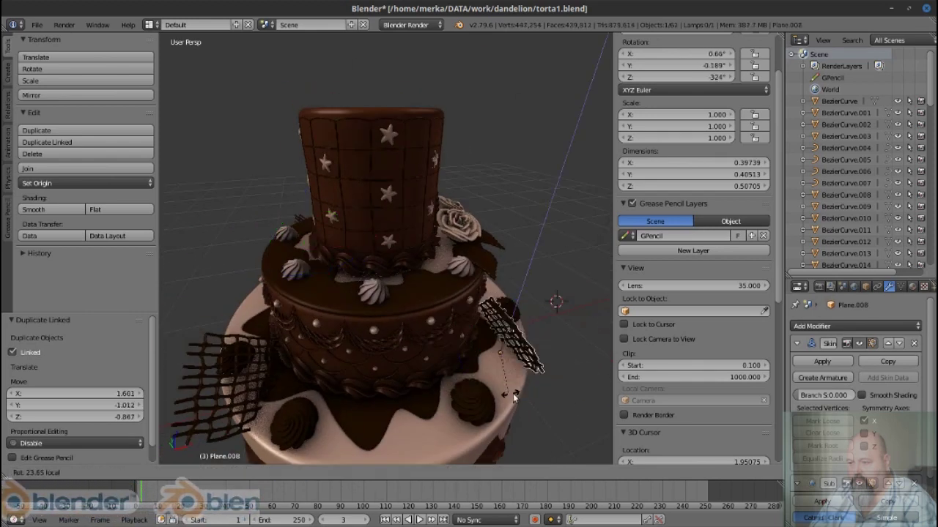
{"action": "left_click", "coordinate": [513, 393]}
{"action": "scroll", "scroll_direction": "down", "scroll_amount": 3}
{"action": "left_click_drag", "start_coordinate": [513, 394], "coordinate": [493, 258]}
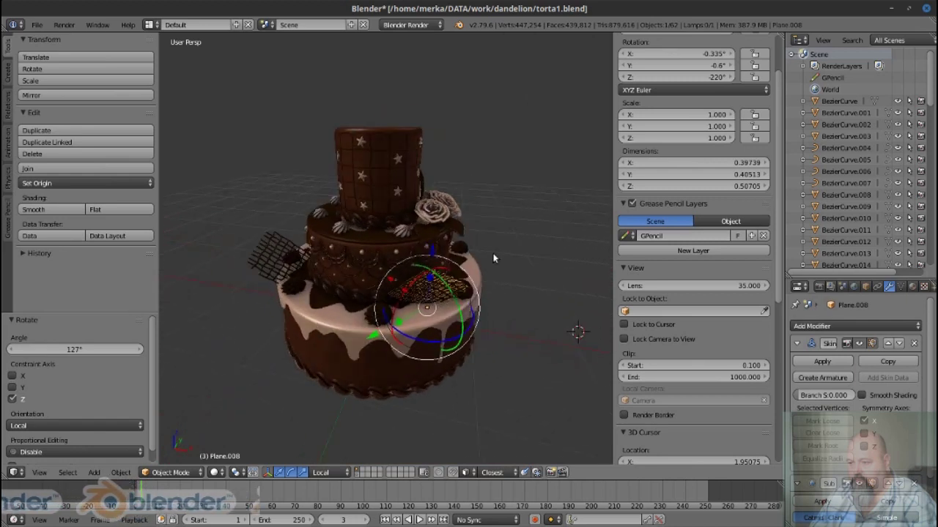
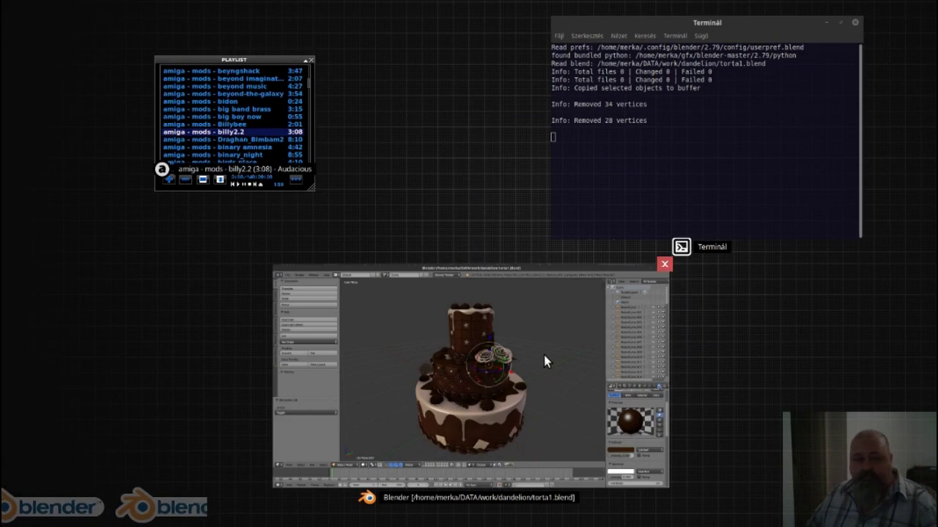
Add a circle mesh at the scene centre beneath the cake
{"action": "key", "text": "shift+c"}
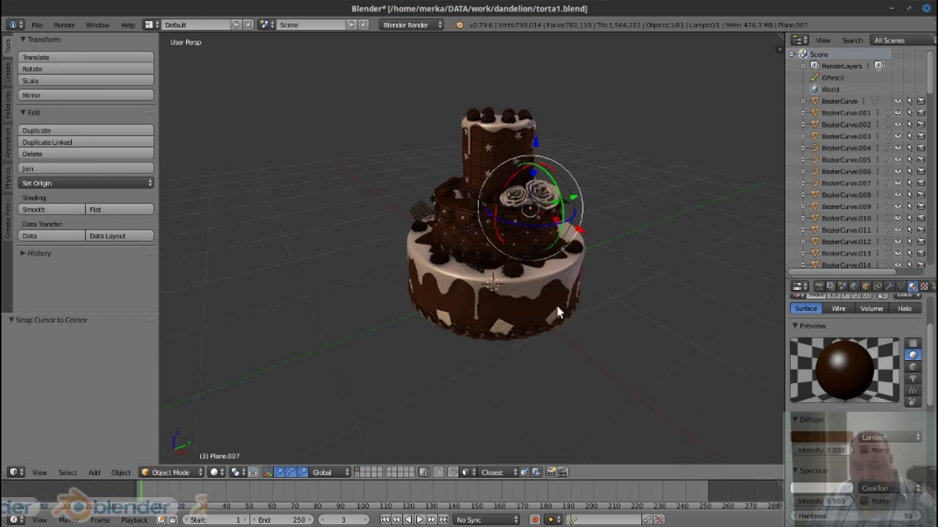
{"action": "key", "text": "shift+a"}
{"action": "left_click", "coordinate": [599, 331]}
{"action": "left_click_drag", "start_coordinate": [599, 331], "coordinate": [594, 252]}
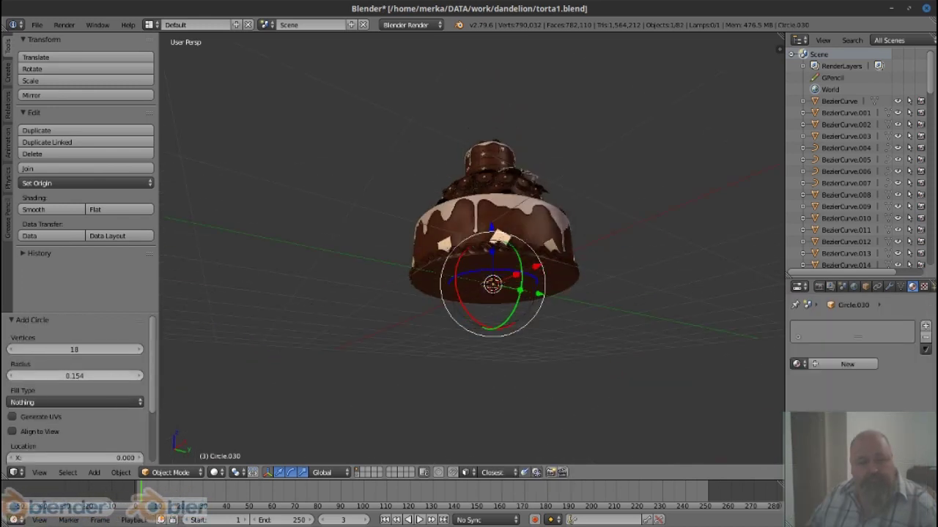
{"action": "left_click_drag", "start_coordinate": [204, 361], "coordinate": [79, 353]}
{"action": "type", "text": "64"}
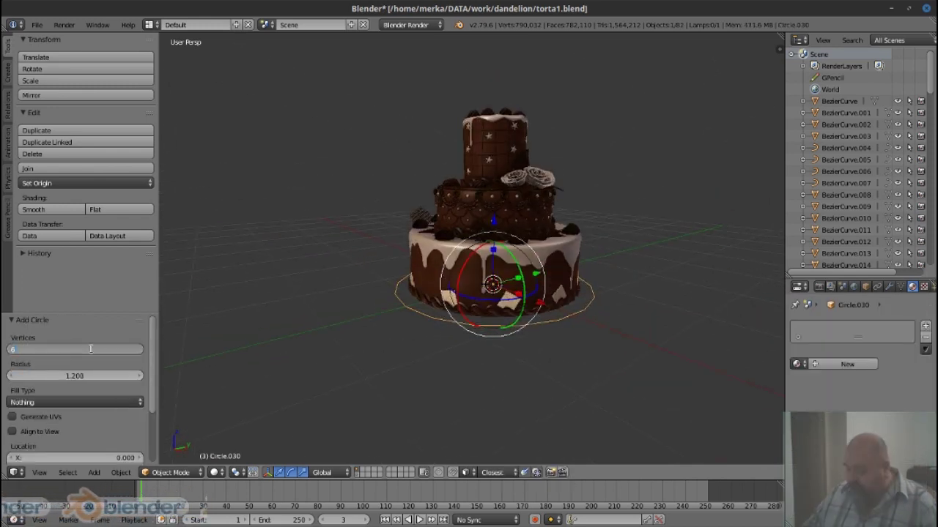
Fill the circle with a face and inset it to form an inner ring
{"action": "key", "text": "Tab"}
{"action": "left_click_drag", "start_coordinate": [613, 318], "coordinate": [584, 325]}
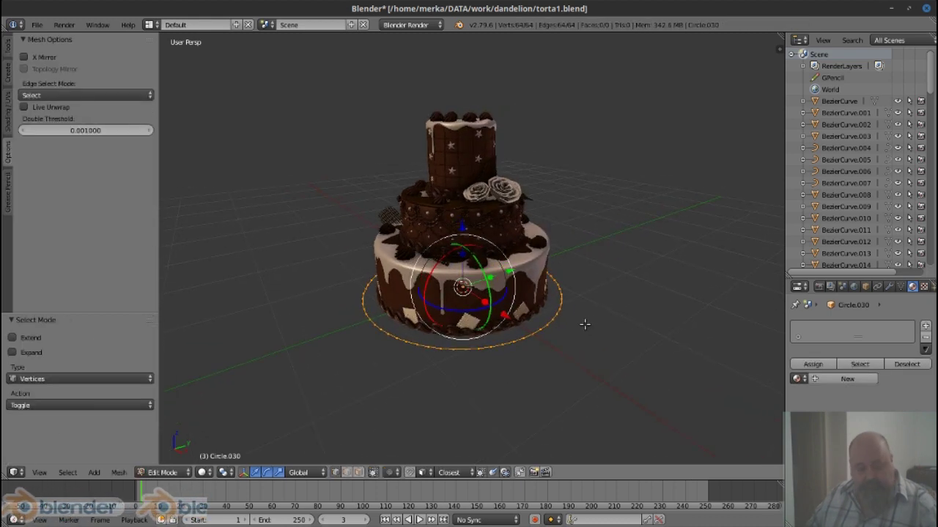
{"action": "key", "text": "s"}
{"action": "left_click", "coordinate": [621, 341]}
{"action": "key", "text": "f"}
{"action": "key", "text": "i"}
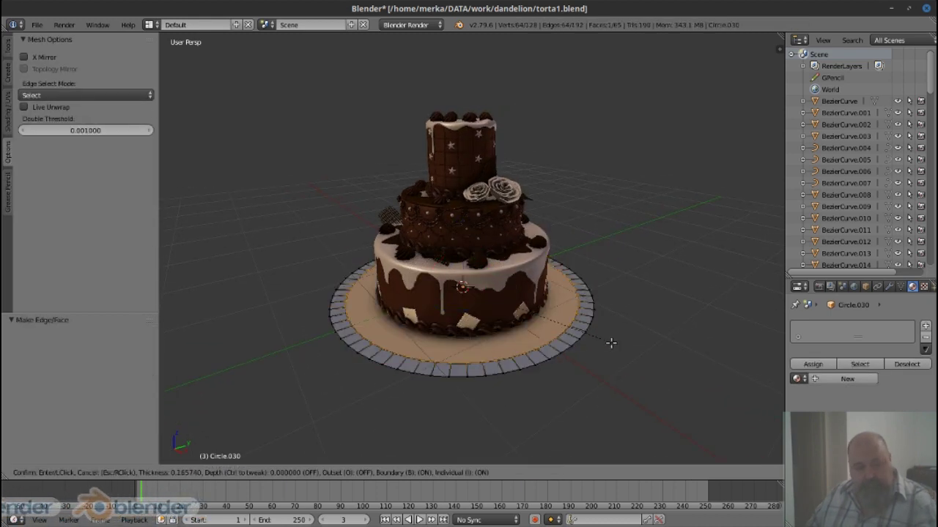
{"action": "left_click", "coordinate": [579, 336]}
Shrink the face to 0.921, then extrude and enlarge the outer ring into a raised rim
{"action": "left_click_drag", "start_coordinate": [579, 335], "coordinate": [589, 308]}
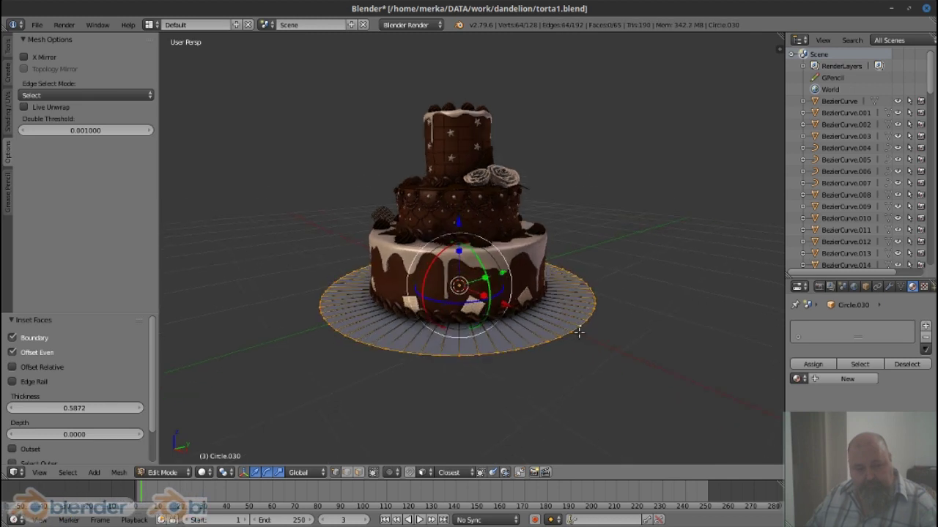
{"action": "scroll", "scroll_direction": "up", "scroll_amount": 3}
{"action": "scroll", "scroll_direction": "down", "scroll_amount": 3}
{"action": "scroll", "scroll_direction": "down", "scroll_amount": 3}
{"action": "key", "text": "s"}
{"action": "left_click", "coordinate": [619, 325]}
{"action": "scroll", "scroll_direction": "up", "scroll_amount": 3}
{"action": "key", "text": "e"}
{"action": "left_click", "coordinate": [604, 320]}
{"action": "key", "text": "s"}
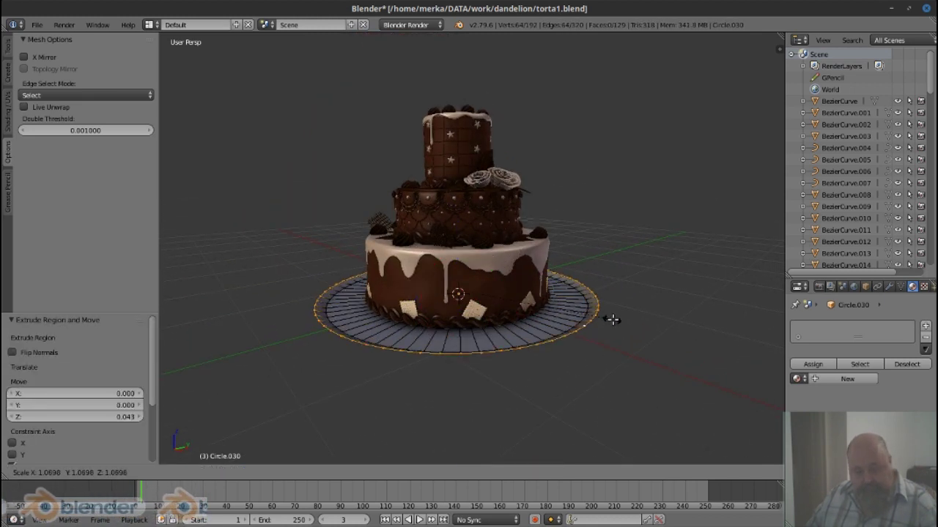
{"action": "left_click", "coordinate": [614, 319]}
{"action": "scroll", "scroll_direction": "up", "scroll_amount": 3}
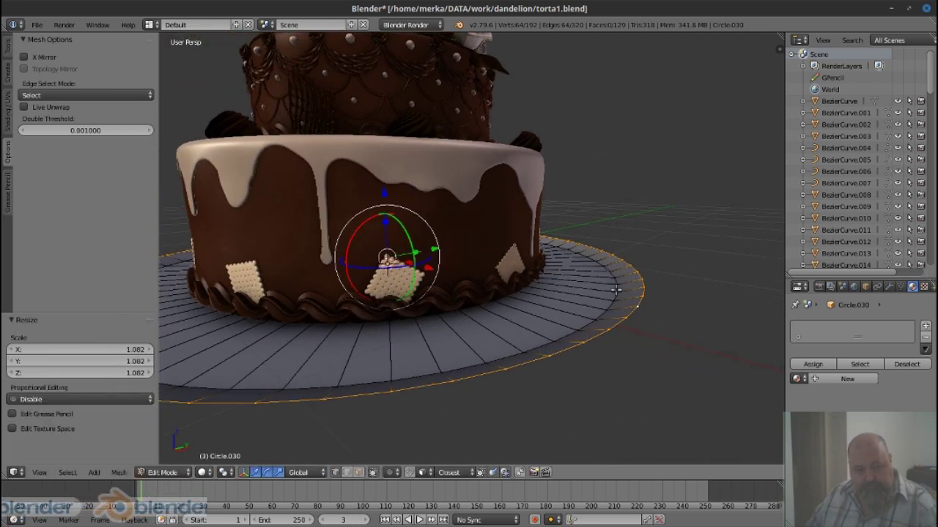
Bevel the plate's rim edges and return to object mode
{"action": "key", "text": "ctrl+Tab"}
{"action": "left_click", "coordinate": [606, 327]}
{"action": "key", "text": "w"}
{"action": "left_click", "coordinate": [624, 448]}
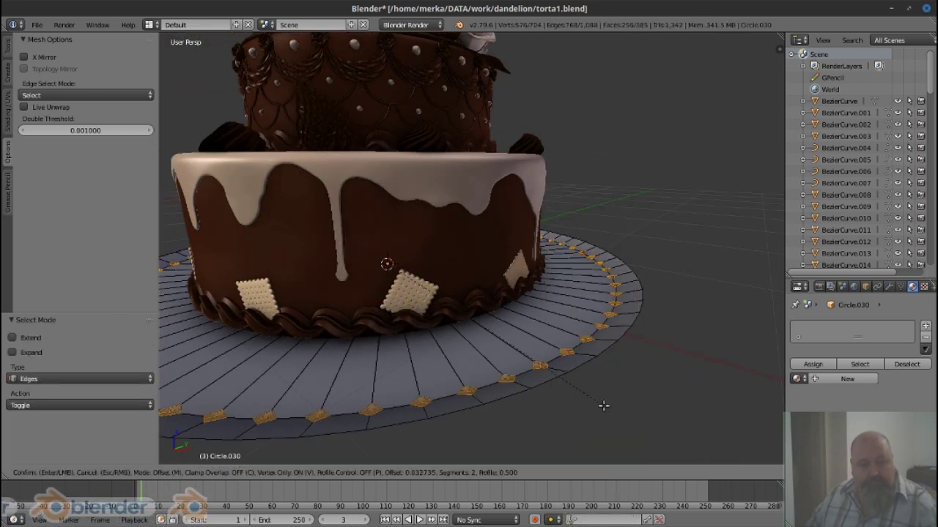
{"action": "left_click", "coordinate": [601, 405]}
{"action": "key", "text": "Tab"}
{"action": "scroll", "scroll_direction": "down", "scroll_amount": 3}
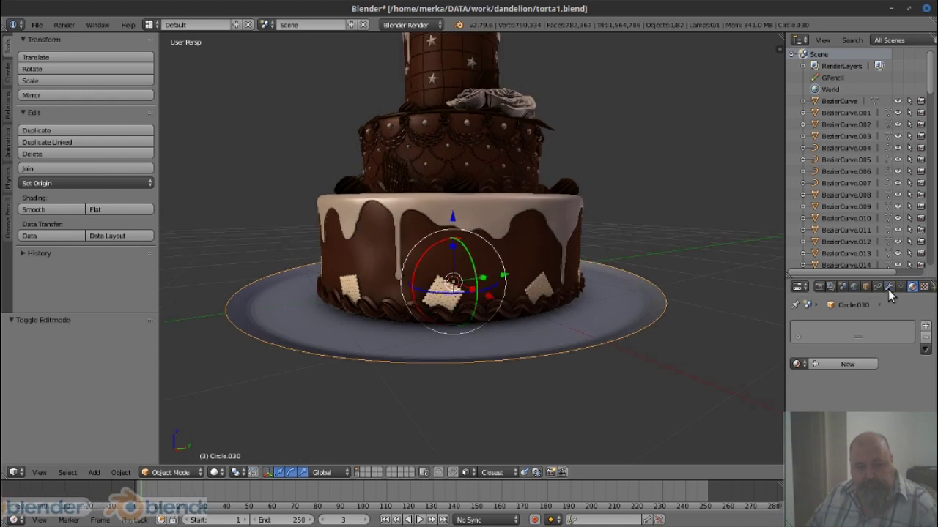
{"action": "left_click", "coordinate": [888, 287]}
{"action": "left_click", "coordinate": [861, 326]}
Give the plate a Solidify modifier, applied, plus a level-1 Subdivision Surface
{"action": "left_click", "coordinate": [734, 274]}
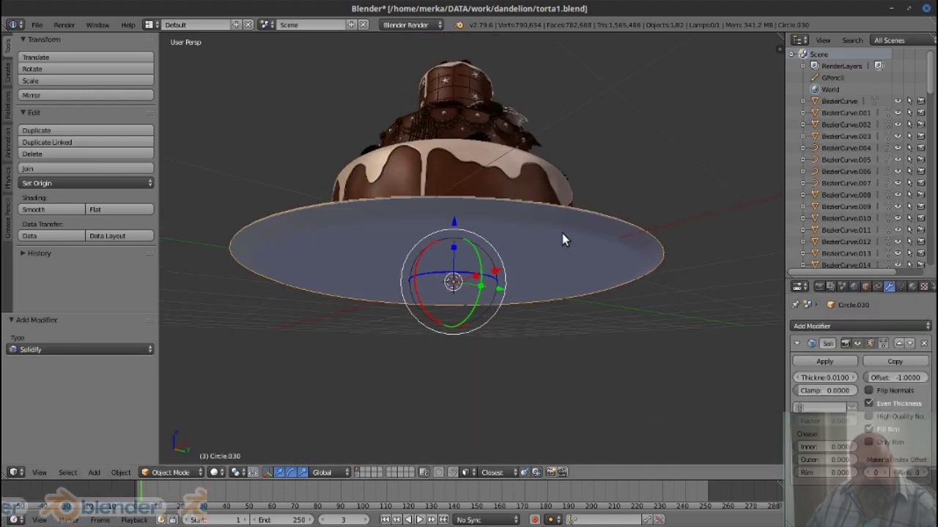
{"action": "scroll", "scroll_direction": "up", "scroll_amount": 3}
{"action": "scroll", "scroll_direction": "down", "scroll_amount": 3}
{"action": "scroll", "scroll_direction": "down", "scroll_amount": 3}
{"action": "key", "text": "ctrl+1"}
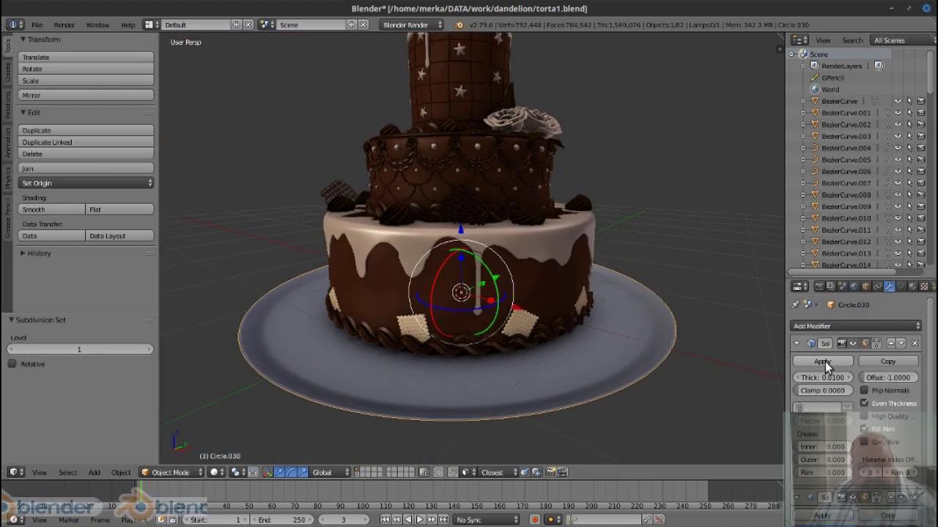
{"action": "left_click", "coordinate": [824, 361]}
Slide the rim edge loop outward and select the outer rim face loop
{"action": "key", "text": "Tab"}
{"action": "scroll", "scroll_direction": "up", "scroll_amount": 3}
{"action": "key", "text": "g"}
{"action": "key", "text": "g"}
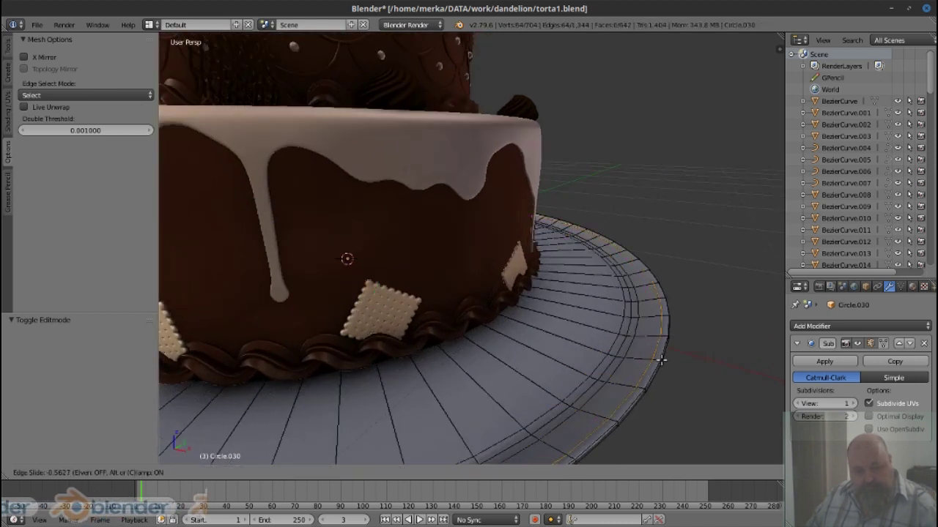
{"action": "left_click", "coordinate": [660, 359]}
{"action": "key", "text": "3"}
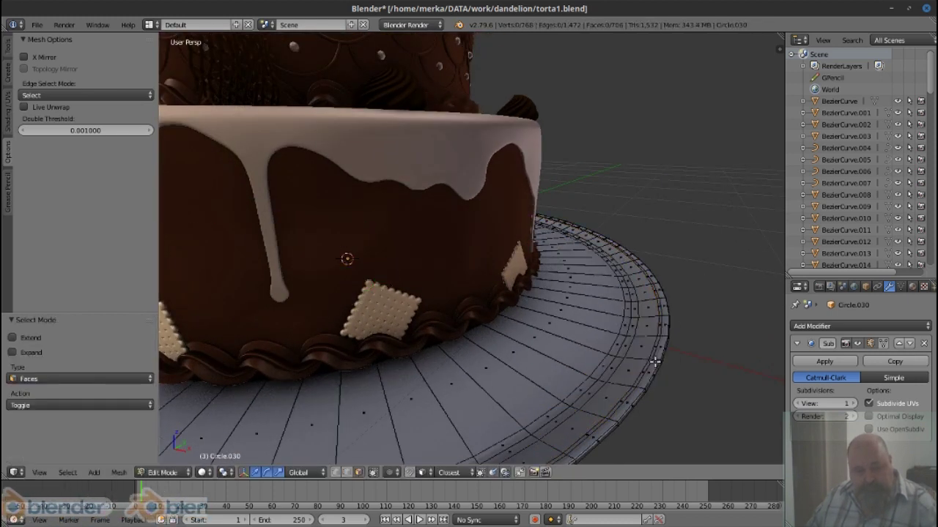
{"action": "left_click", "coordinate": [654, 361]}
{"action": "left_click", "coordinate": [654, 362]}
Extrude the outer rim faces to form the upturned lip
{"action": "key", "text": "e"}
{"action": "key", "text": "Escape"}
{"action": "key", "text": "alt+s"}
{"action": "key", "text": "Escape"}
{"action": "key", "text": "2"}
{"action": "left_click_drag", "start_coordinate": [675, 374], "coordinate": [619, 288]}
{"action": "key", "text": "alt+s"}
{"action": "key", "text": "Escape"}
{"action": "key", "text": "Tab"}
Add a loop cut around the rim and shade the plate smooth
{"action": "key", "text": "Tab"}
{"action": "key", "text": "ctrl+r"}
{"action": "left_click", "coordinate": [619, 288]}
{"action": "key", "text": "Tab"}
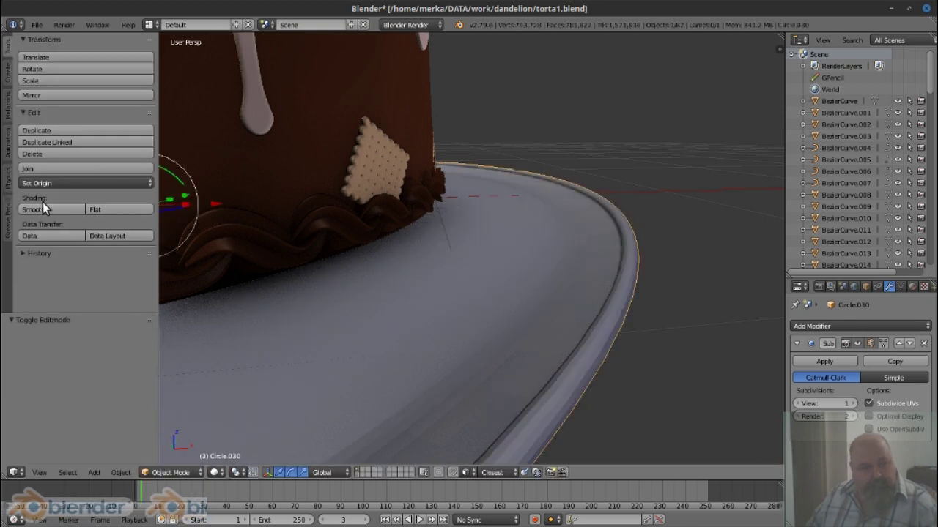
{"action": "left_click", "coordinate": [43, 208]}
{"action": "scroll", "scroll_direction": "down", "scroll_amount": 3}
{"action": "left_click_drag", "start_coordinate": [585, 250], "coordinate": [528, 278]}
{"action": "scroll", "scroll_direction": "down", "scroll_amount": 3}
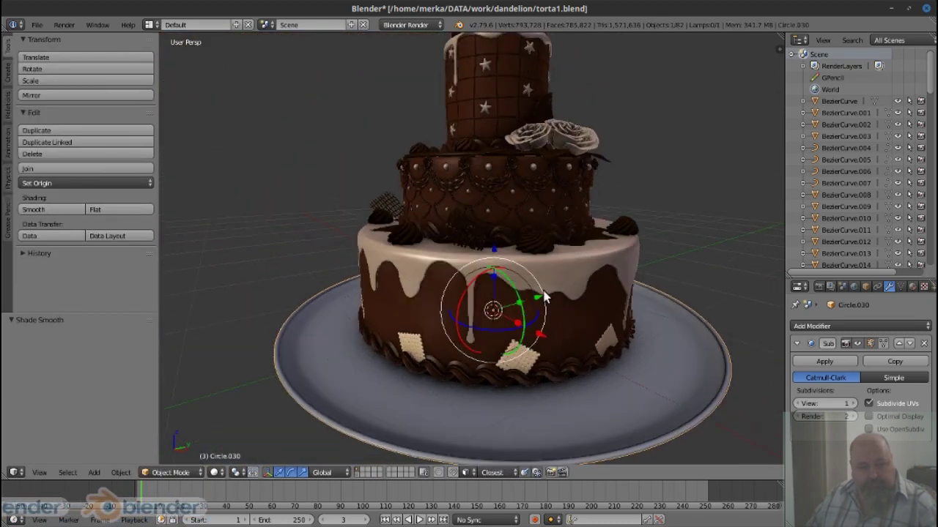
{"action": "key", "text": "KP_7"}
Add a plane beside the cake, scale it to 0.075 and stretch it along X
{"action": "scroll", "scroll_direction": "up", "scroll_amount": 3}
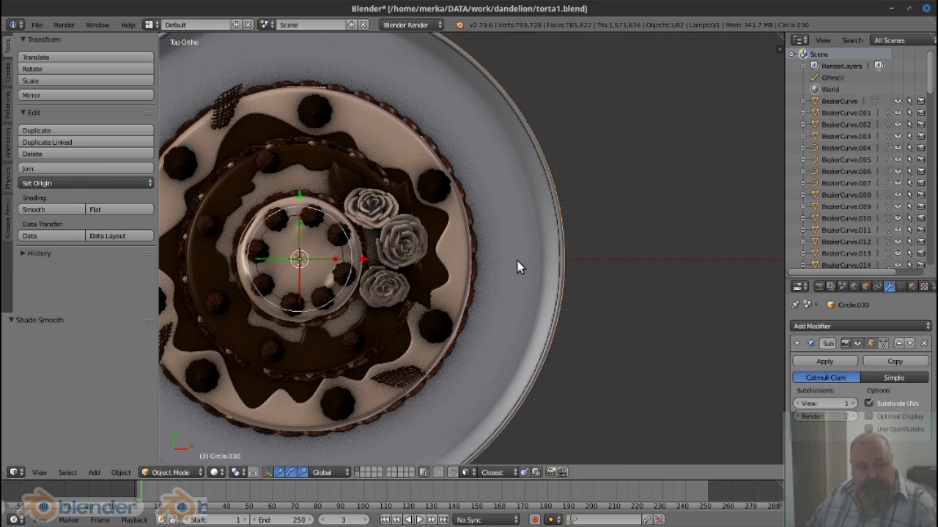
{"action": "scroll", "scroll_direction": "up", "scroll_amount": 3}
{"action": "key", "text": "shift+a"}
{"action": "left_click", "coordinate": [572, 264]}
{"action": "type", "text": "s.075"}
{"action": "key", "text": "Return"}
{"action": "scroll", "scroll_direction": "up", "scroll_amount": 3}
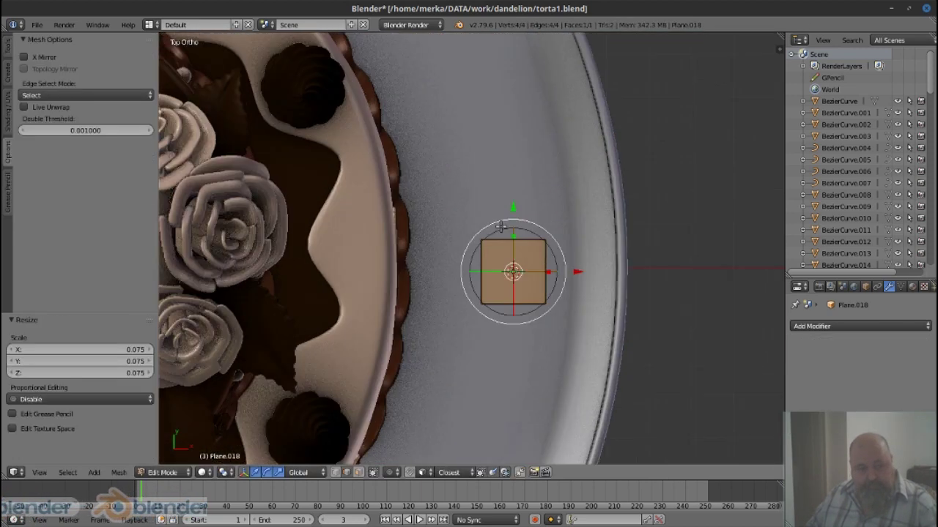
{"action": "key", "text": "s"}
{"action": "key", "text": "x"}
{"action": "left_click", "coordinate": [510, 232]}
Extrude the plane upward into a box
{"action": "left_click_drag", "start_coordinate": [510, 232], "coordinate": [530, 315]}
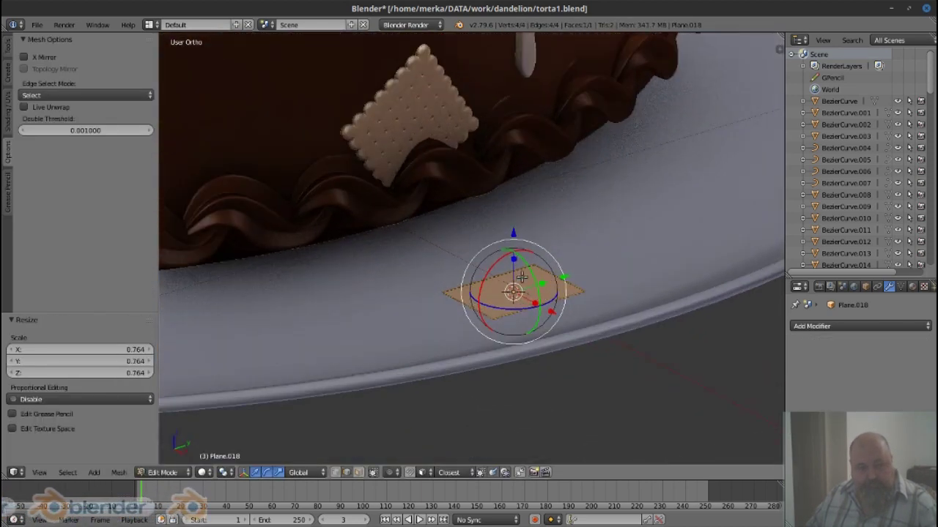
{"action": "key", "text": "e"}
{"action": "left_click", "coordinate": [532, 266]}
{"action": "scroll", "scroll_direction": "up", "scroll_amount": 3}
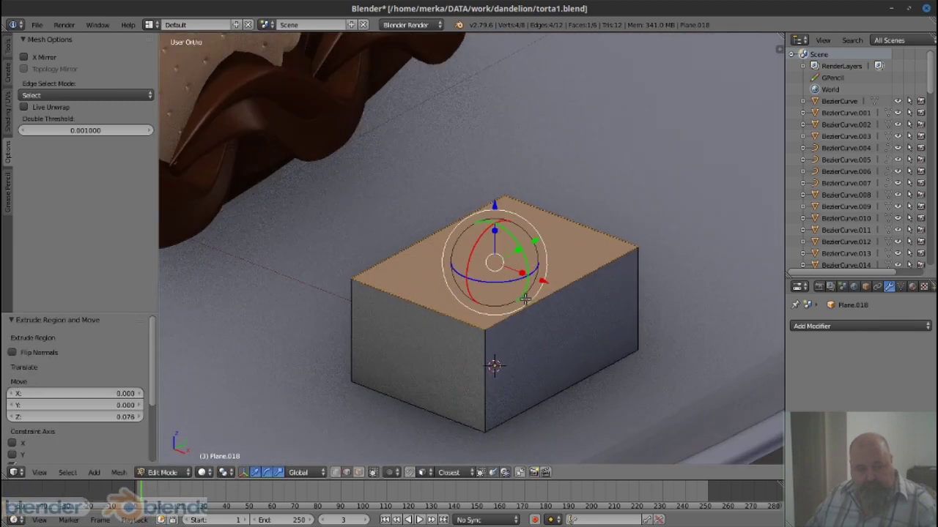
Bevel the box's two top edges with 5 segments
{"action": "key", "text": "ctrl+Tab"}
{"action": "left_click", "coordinate": [524, 292]}
{"action": "key", "text": "ctrl+b"}
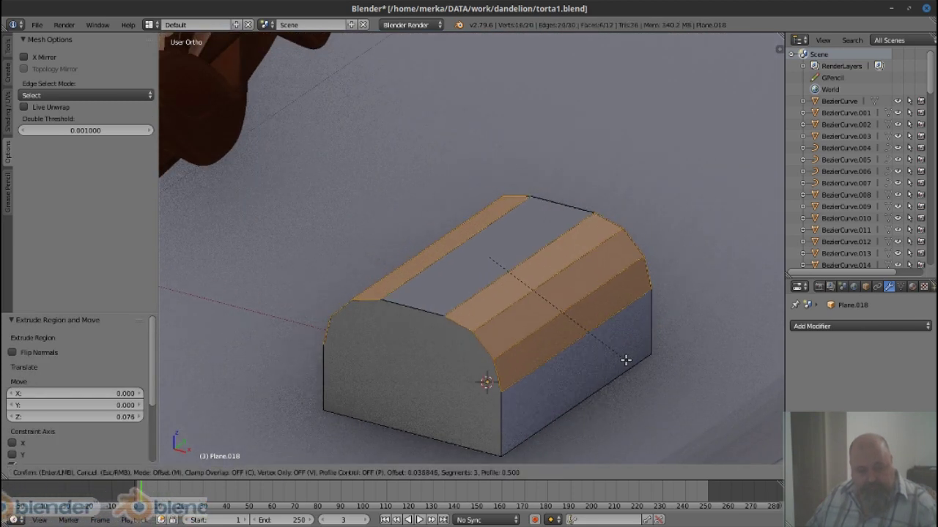
{"action": "left_click", "coordinate": [623, 360]}
{"action": "left_click", "coordinate": [139, 402]}
{"action": "left_click", "coordinate": [139, 402]}
Select the whole block and give its edges a smaller 3-segment bevel
{"action": "left_click_drag", "start_coordinate": [484, 344], "coordinate": [571, 406]}
{"action": "key", "text": "a"}
{"action": "key", "text": "a"}
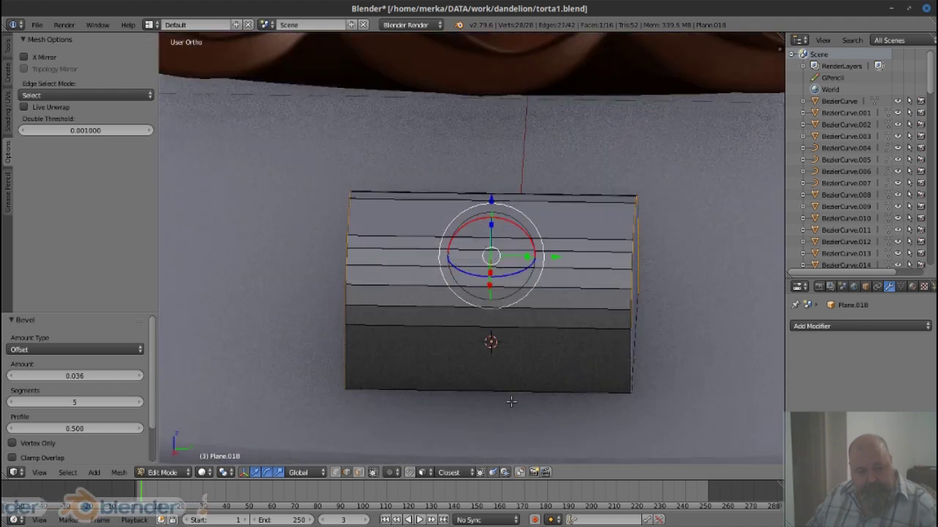
{"action": "left_click_drag", "start_coordinate": [489, 416], "coordinate": [541, 333]}
{"action": "key", "text": "ctrl+b"}
{"action": "scroll", "scroll_direction": "down", "scroll_amount": 3}
{"action": "left_click", "coordinate": [557, 389]}
{"action": "key", "text": "Tab"}
Add a Subdivision Surface to the block and select one of its vertices
{"action": "key", "text": "ctrl+1"}
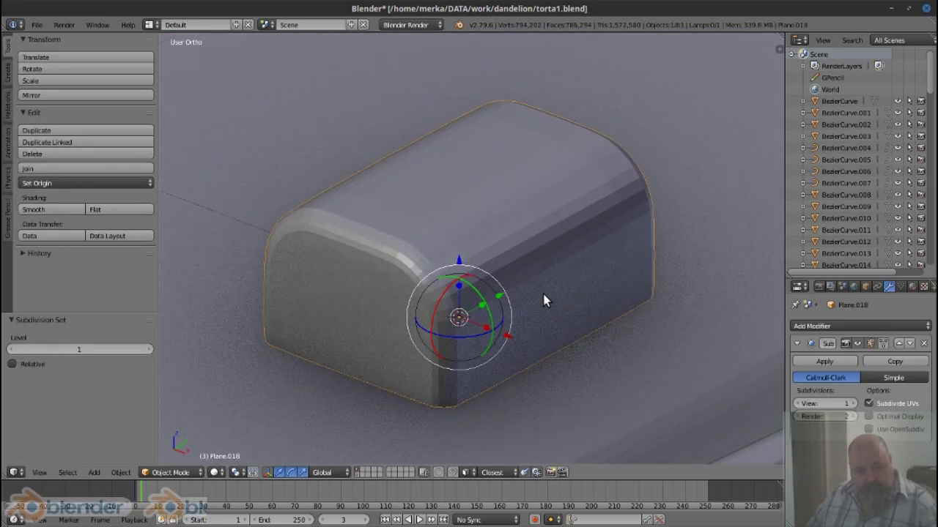
{"action": "key", "text": "Tab"}
{"action": "left_click_drag", "start_coordinate": [544, 299], "coordinate": [412, 299]}
{"action": "left_click", "coordinate": [249, 268]}
Join vertices on the block's rounded corner with new edges
{"action": "key", "text": "j"}
{"action": "right_click", "coordinate": [442, 293]}
{"action": "left_click_drag", "start_coordinate": [490, 270], "coordinate": [410, 270]}
{"action": "right_click", "coordinate": [440, 261]}
{"action": "right_click", "coordinate": [335, 268]}
{"action": "key", "text": "j"}
Connect pairs of vertices across the block's front with new edges
{"action": "left_click_drag", "start_coordinate": [334, 268], "coordinate": [492, 318]}
{"action": "right_click", "coordinate": [571, 286]}
{"action": "key", "text": "j"}
{"action": "right_click", "coordinate": [512, 274]}
{"action": "right_click", "coordinate": [586, 253]}
{"action": "left_click_drag", "start_coordinate": [586, 253], "coordinate": [481, 287]}
{"action": "right_click", "coordinate": [400, 281]}
{"action": "key", "text": "j"}
Isolate the block in local view and connect vertices across its end
{"action": "key", "text": "Tab"}
{"action": "key", "text": "KP_Divide"}
{"action": "key", "text": "Tab"}
{"action": "scroll", "scroll_direction": "up", "scroll_amount": 3}
{"action": "right_click", "coordinate": [464, 272]}
{"action": "key", "text": "j"}
Connect vertices along the block's right side with an edge
{"action": "scroll", "scroll_direction": "down", "scroll_amount": 3}
{"action": "scroll", "scroll_direction": "up", "scroll_amount": 3}
{"action": "right_click", "coordinate": [607, 168]}
{"action": "left_click_drag", "start_coordinate": [607, 168], "coordinate": [592, 331]}
{"action": "right_click", "coordinate": [592, 330]}
{"action": "key", "text": "j"}
{"action": "scroll", "scroll_direction": "down", "scroll_amount": 3}
{"action": "left_click", "coordinate": [508, 218]}
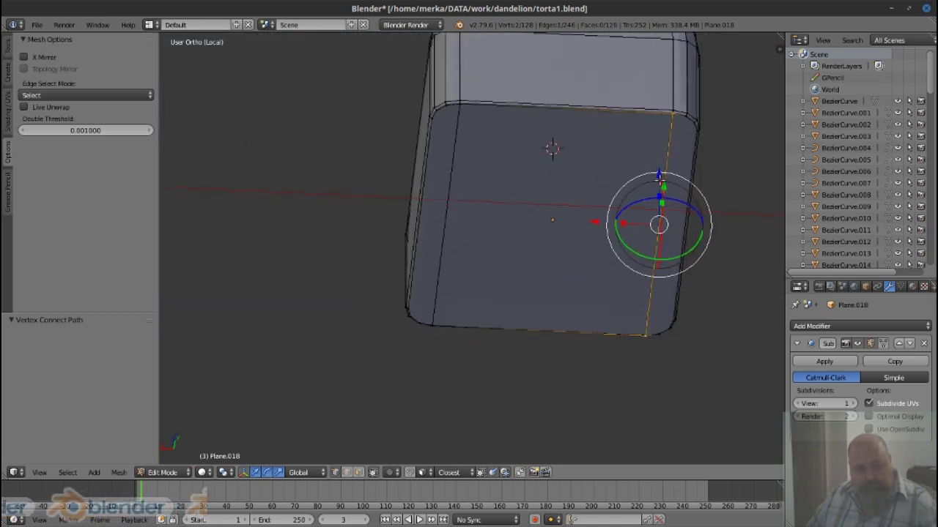
{"action": "left_click_drag", "start_coordinate": [508, 219], "coordinate": [558, 219]}
Add two vertical loop cuts across the block and scale them apart along X
{"action": "key", "text": "ctrl+r"}
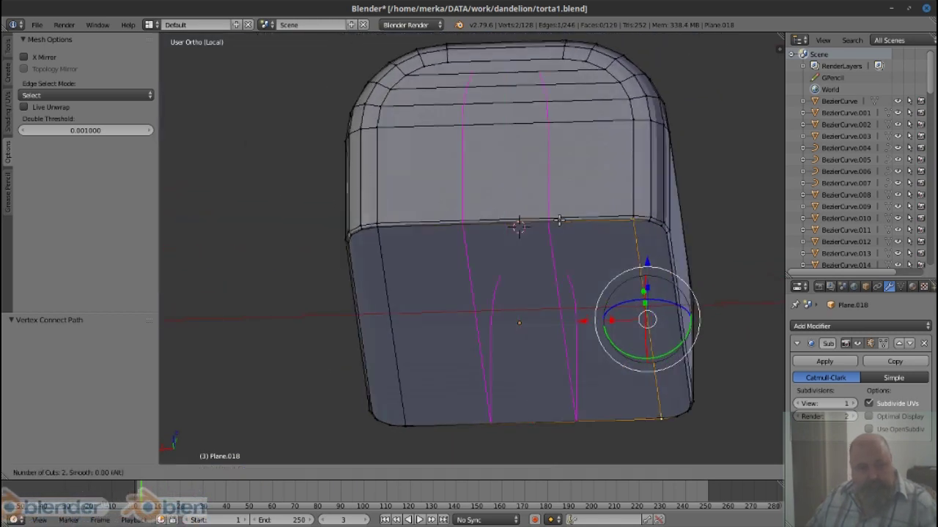
{"action": "left_click", "coordinate": [559, 220]}
{"action": "right_click", "coordinate": [481, 236]}
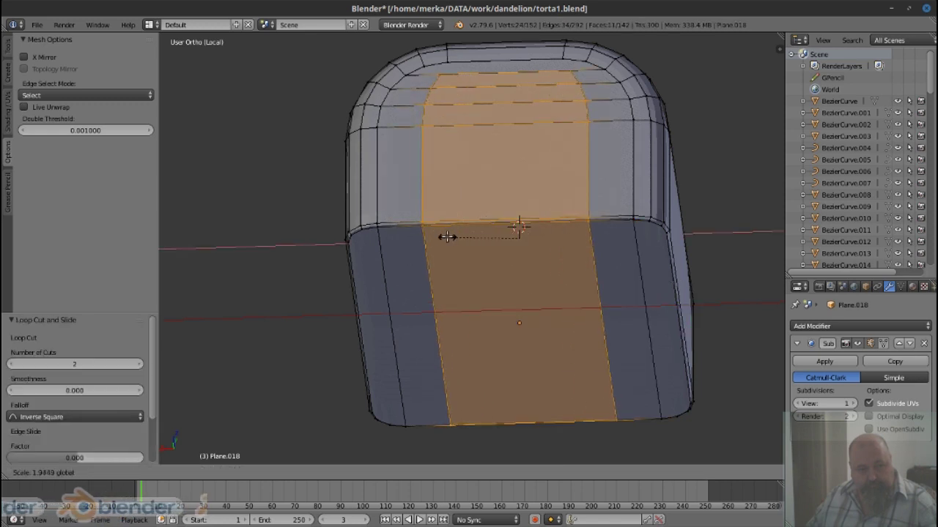
{"action": "key", "text": "s"}
{"action": "key", "text": "x"}
{"action": "left_click", "coordinate": [512, 242]}
Join vertices around the block's top rim with new edges
{"action": "right_click", "coordinate": [621, 132]}
{"action": "left_click_drag", "start_coordinate": [622, 132], "coordinate": [439, 183]}
{"action": "right_click", "coordinate": [388, 77]}
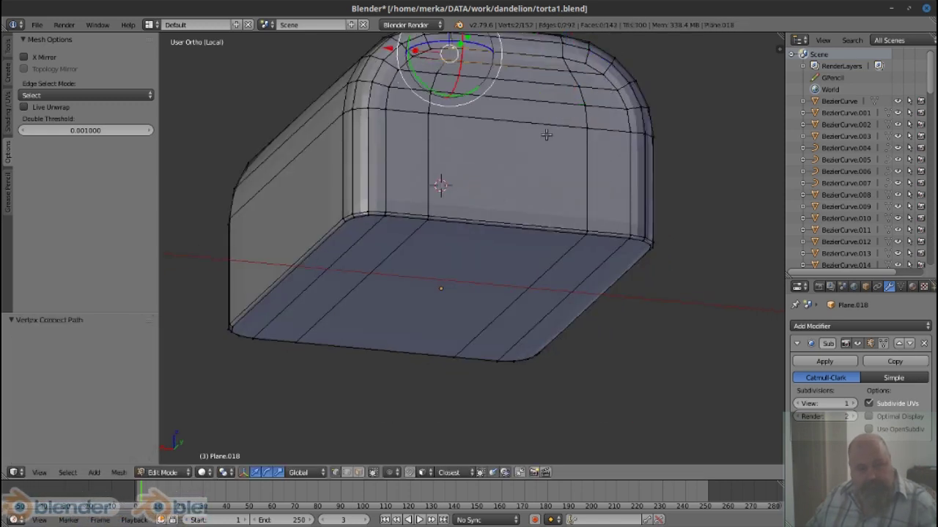
{"action": "key", "text": "j"}
{"action": "left_click_drag", "start_coordinate": [512, 220], "coordinate": [628, 333]}
{"action": "scroll", "scroll_direction": "up", "scroll_amount": 3}
{"action": "right_click", "coordinate": [526, 220]}
{"action": "right_click", "coordinate": [381, 233]}
{"action": "key", "text": "j"}
Connect the vertices at the block's lower-right corner
{"action": "left_click_drag", "start_coordinate": [507, 243], "coordinate": [523, 303]}
{"action": "scroll", "scroll_direction": "up", "scroll_amount": 3}
{"action": "left_click_drag", "start_coordinate": [534, 265], "coordinate": [599, 346]}
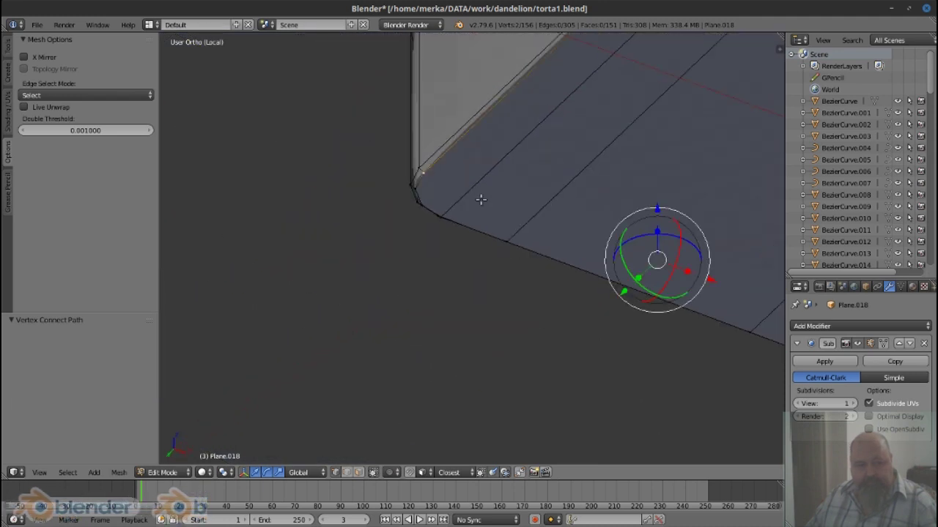
{"action": "left_click_drag", "start_coordinate": [598, 347], "coordinate": [412, 203]}
{"action": "scroll", "scroll_direction": "up", "scroll_amount": 3}
{"action": "left_click_drag", "start_coordinate": [634, 295], "coordinate": [592, 167]}
{"action": "key", "text": "j"}
Leave Edit Mode to review the smoothed rounded block
{"action": "scroll", "scroll_direction": "down", "scroll_amount": 3}
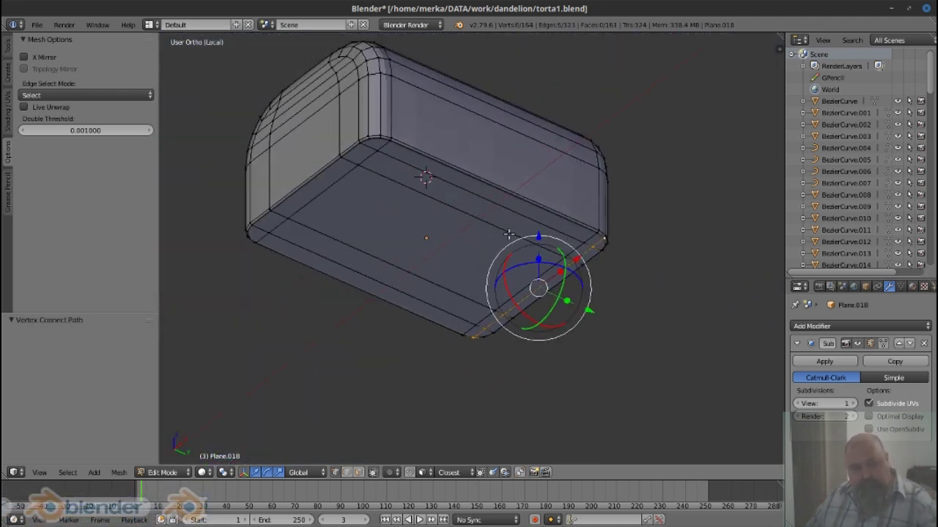
{"action": "scroll", "scroll_direction": "up", "scroll_amount": 3}
{"action": "scroll", "scroll_direction": "up", "scroll_amount": 3}
{"action": "scroll", "scroll_direction": "down", "scroll_amount": 3}
{"action": "key", "text": "Tab"}
{"action": "scroll", "scroll_direction": "up", "scroll_amount": 3}
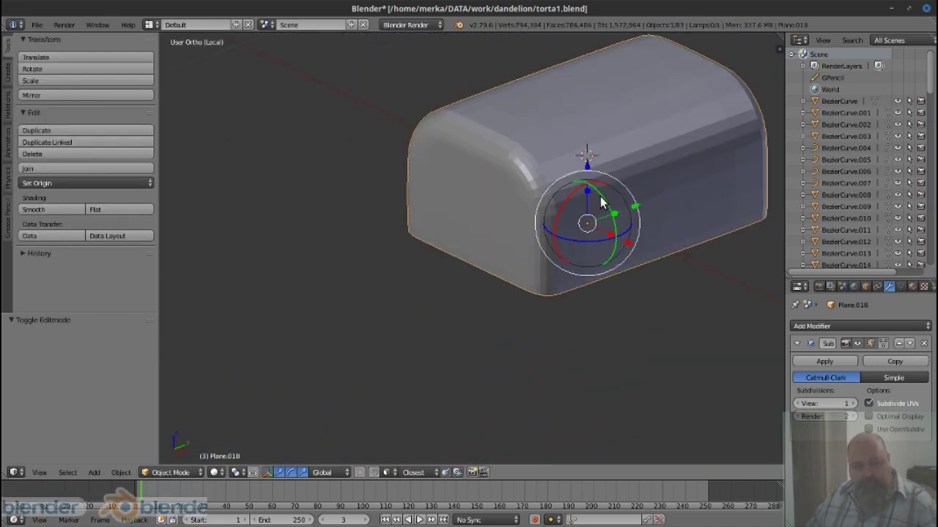
{"action": "scroll", "scroll_direction": "down", "scroll_amount": 3}
{"action": "scroll", "scroll_direction": "up", "scroll_amount": 3}
Re-enter Edit Mode on the box and switch to Edge select
{"action": "key", "text": "Tab"}
{"action": "key", "text": "ctrl+Tab"}
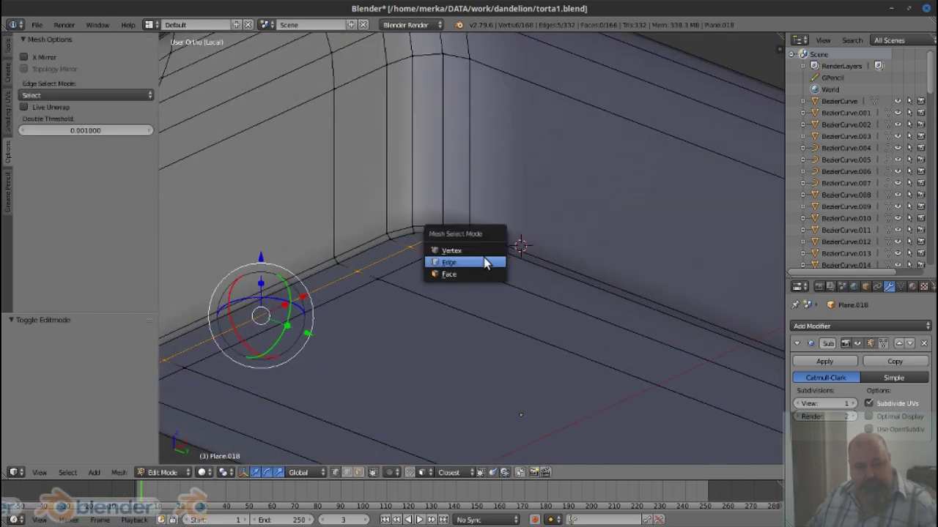
{"action": "left_click", "coordinate": [485, 261]}
{"action": "scroll", "scroll_direction": "down", "scroll_amount": 3}
{"action": "scroll", "scroll_direction": "up", "scroll_amount": 3}
{"action": "scroll", "scroll_direction": "up", "scroll_amount": 3}
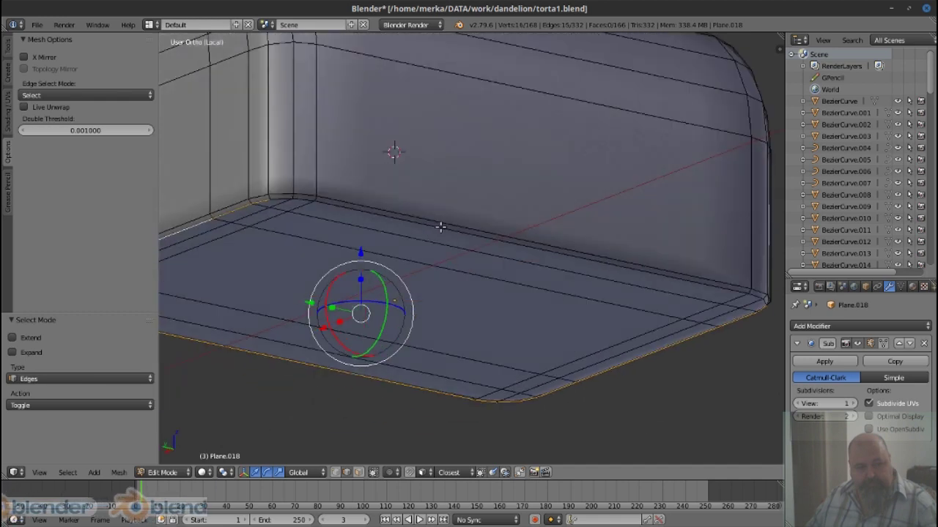
{"action": "scroll", "scroll_direction": "up", "scroll_amount": 3}
Return to Object Mode and snap the 3D cursor to the box's centre
{"action": "key", "text": "Tab"}
{"action": "scroll", "scroll_direction": "down", "scroll_amount": 3}
{"action": "left_click_drag", "start_coordinate": [565, 262], "coordinate": [562, 293]}
{"action": "scroll", "scroll_direction": "down", "scroll_amount": 3}
{"action": "key", "text": "shift+s"}
{"action": "left_click", "coordinate": [516, 247]}
{"action": "left_click_drag", "start_coordinate": [512, 250], "coordinate": [523, 249]}
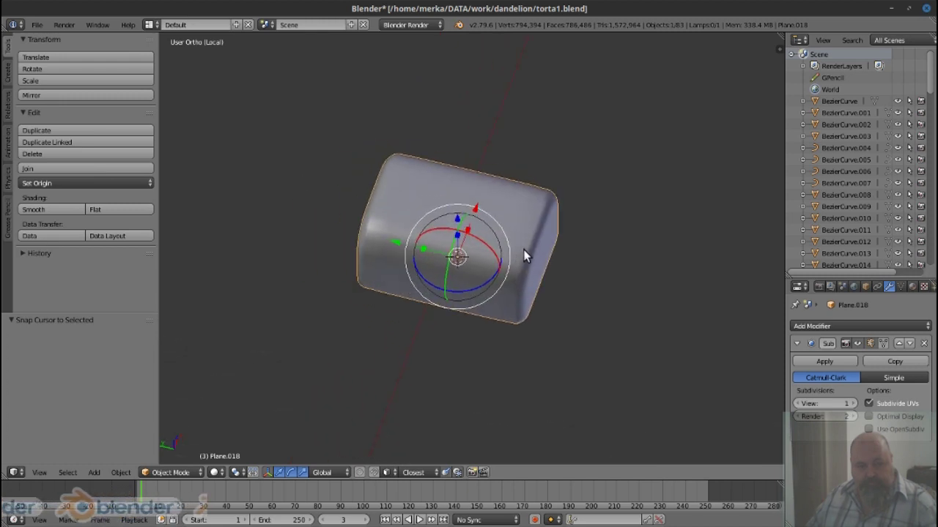
Switch the viewport to red matcap shading and orbit to a near-front view of the box
{"action": "key", "text": "n"}
{"action": "left_click", "coordinate": [624, 302]}
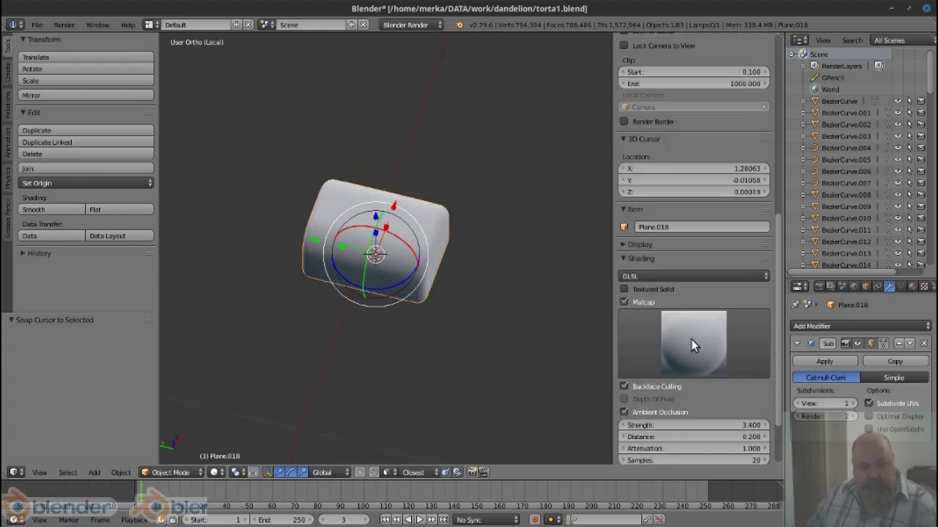
{"action": "left_click", "coordinate": [690, 339]}
{"action": "left_click", "coordinate": [624, 283]}
{"action": "key", "text": "n"}
{"action": "left_click_drag", "start_coordinate": [548, 275], "coordinate": [592, 287]}
Add a Bezier curve at the 3D cursor and inspect it briefly in Edit Mode
{"action": "key", "text": "shift+a"}
{"action": "left_click", "coordinate": [635, 297]}
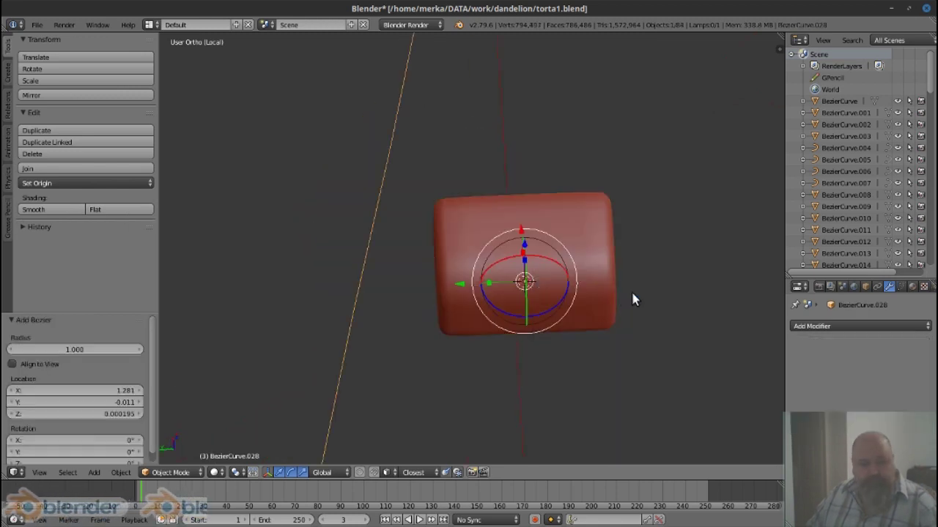
{"action": "key", "text": "Tab"}
{"action": "scroll", "scroll_direction": "down", "scroll_amount": 3}
{"action": "left_click_drag", "start_coordinate": [574, 290], "coordinate": [590, 257]}
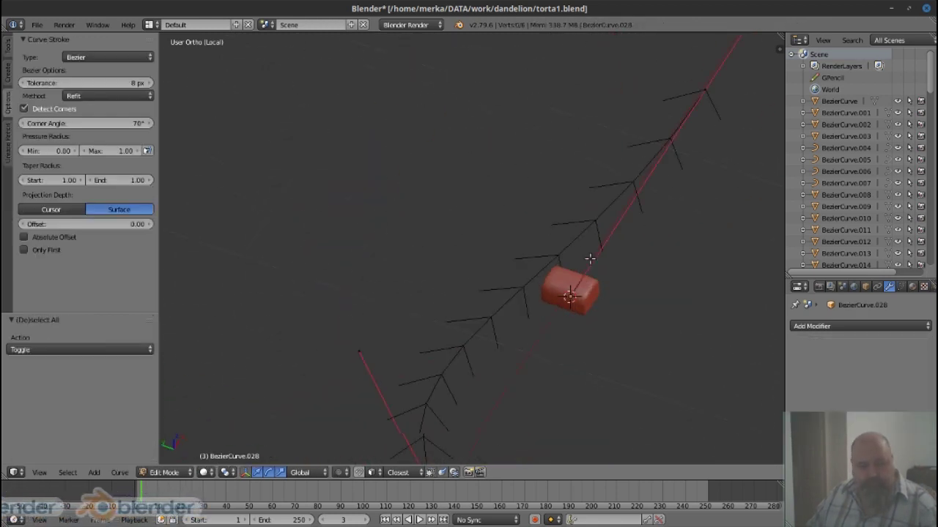
{"action": "scroll", "scroll_direction": "up", "scroll_amount": 3}
{"action": "key", "text": "Tab"}
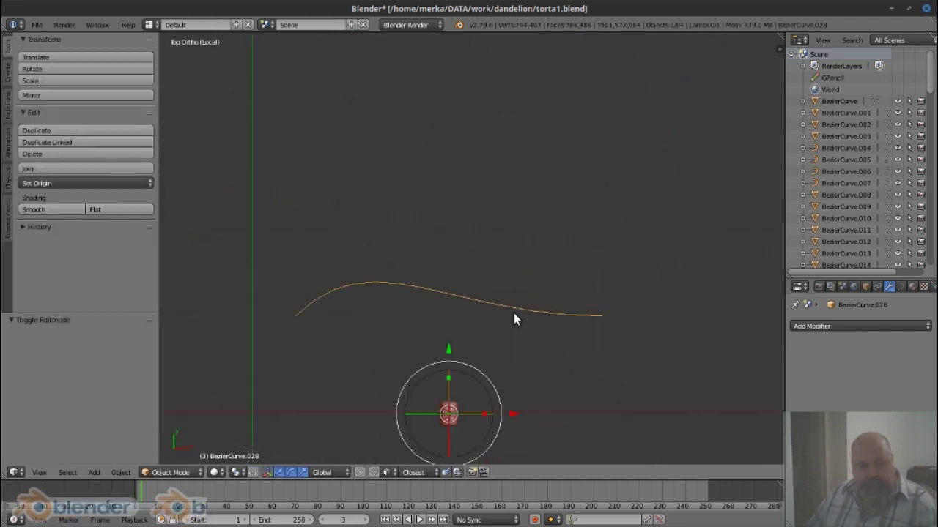
In the curve's data settings, keep fill at Full and set bevel resolution to 2
{"action": "left_click", "coordinate": [7, 219]}
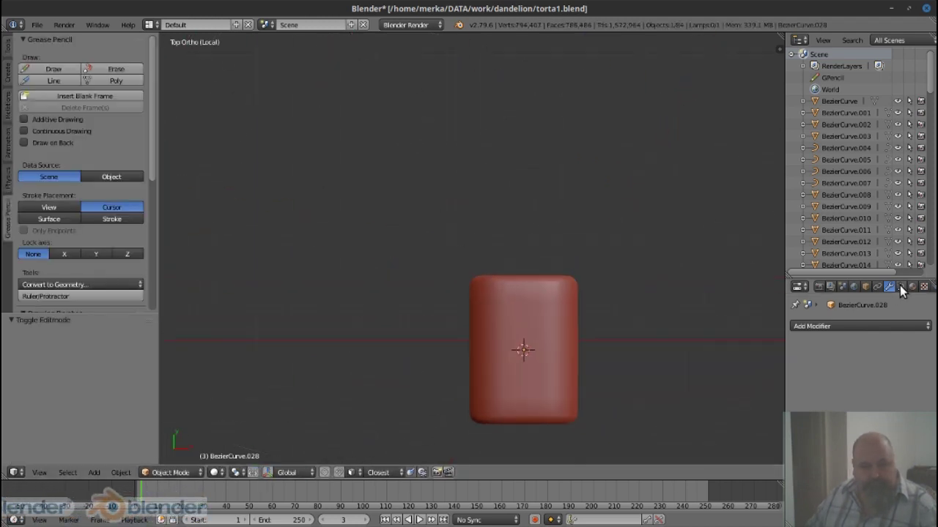
{"action": "left_click", "coordinate": [900, 286]}
{"action": "left_click", "coordinate": [888, 388]}
{"action": "left_click", "coordinate": [887, 388]}
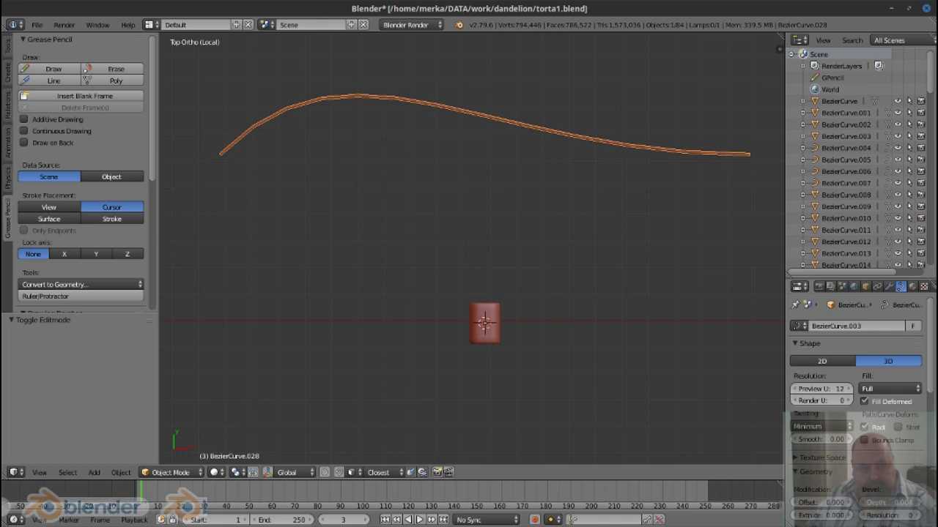
{"action": "left_click", "coordinate": [921, 516]}
{"action": "scroll", "scroll_direction": "up", "scroll_amount": 3}
Enter Edit Mode, make the selected handles automatic and move a handle at the curve bottom
{"action": "key", "text": "Tab"}
{"action": "scroll", "scroll_direction": "up", "scroll_amount": 3}
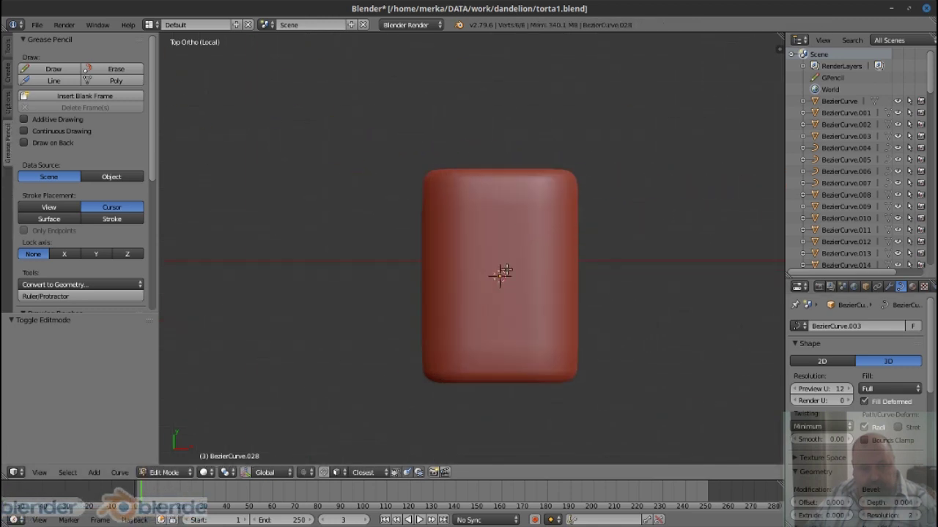
{"action": "left_click_drag", "start_coordinate": [511, 362], "coordinate": [529, 284]}
{"action": "key", "text": "Tab"}
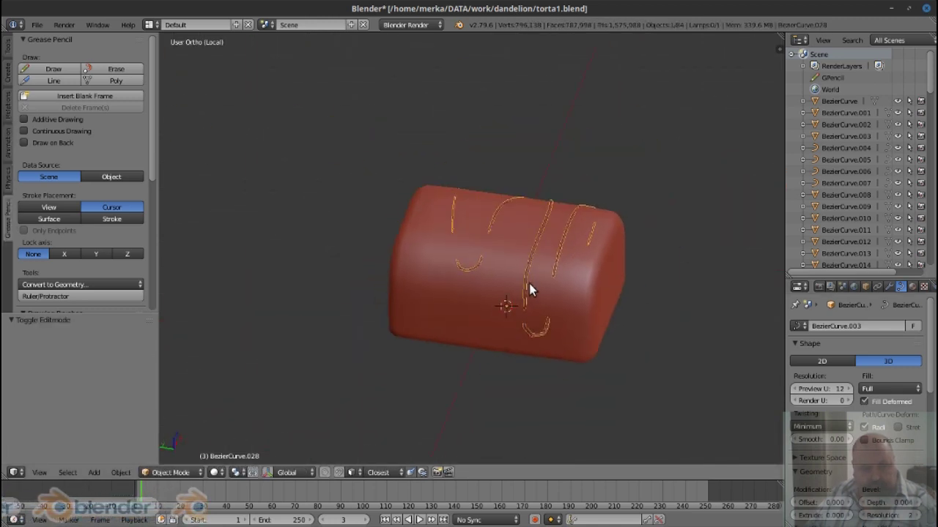
{"action": "key", "text": "Tab"}
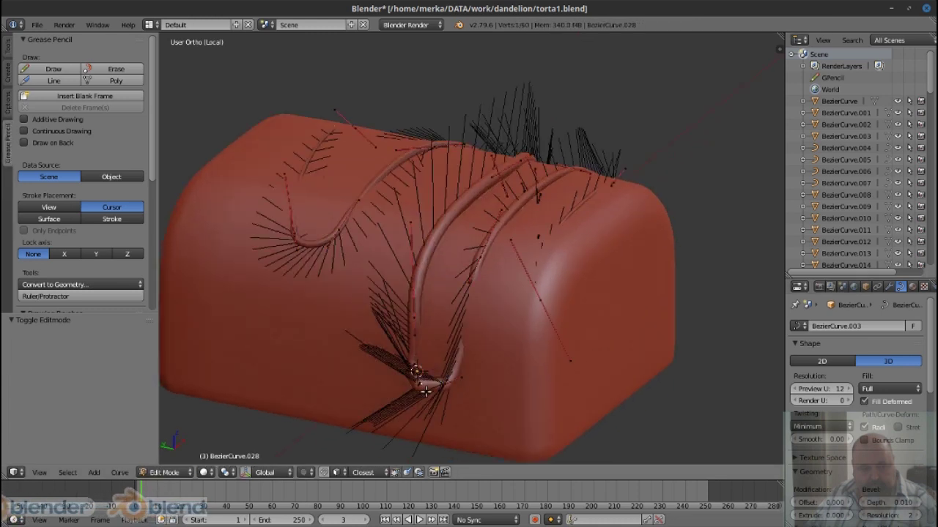
{"action": "scroll", "scroll_direction": "up", "scroll_amount": 3}
{"action": "scroll", "scroll_direction": "up", "scroll_amount": 3}
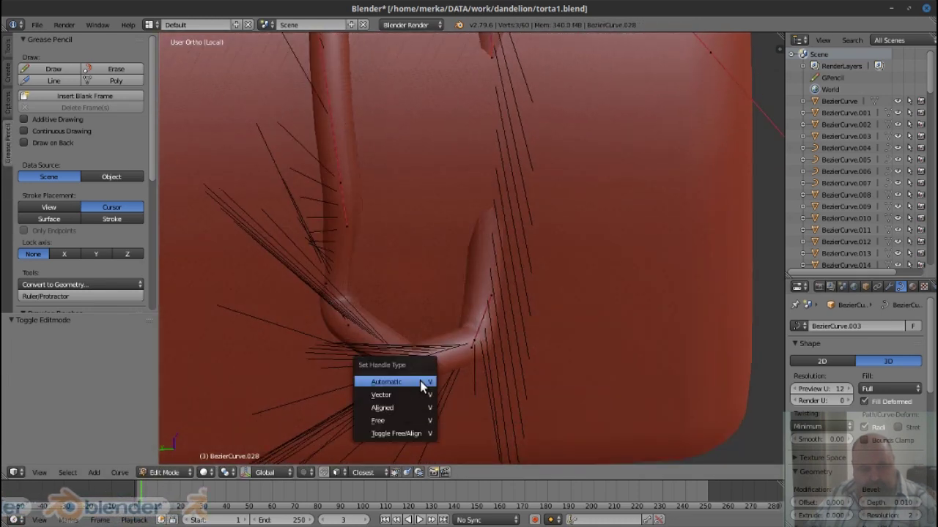
{"action": "left_click", "coordinate": [423, 384]}
{"action": "right_click", "coordinate": [476, 336]}
{"action": "key", "text": "g"}
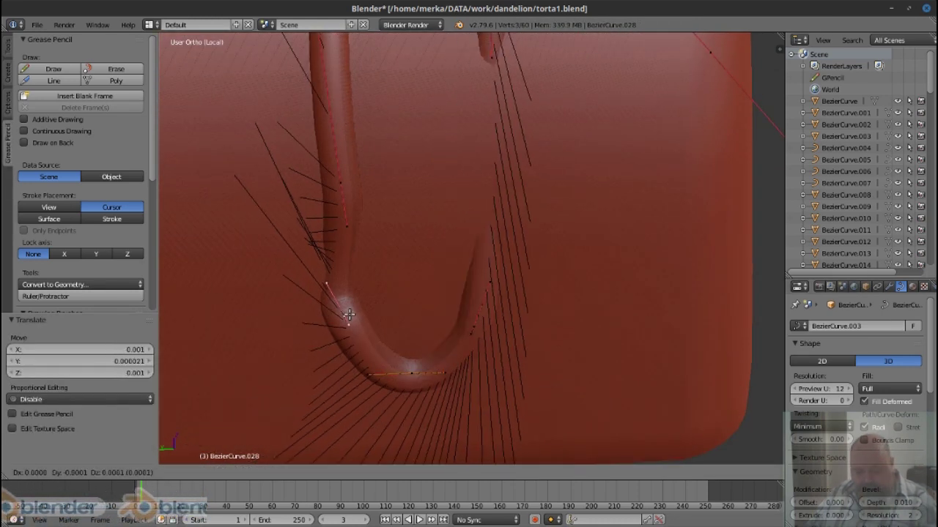
{"action": "left_click", "coordinate": [377, 309]}
Rotate another handle, subdivide a curve segment and reposition the new point
{"action": "left_click_drag", "start_coordinate": [377, 309], "coordinate": [456, 335]}
{"action": "key", "text": "g"}
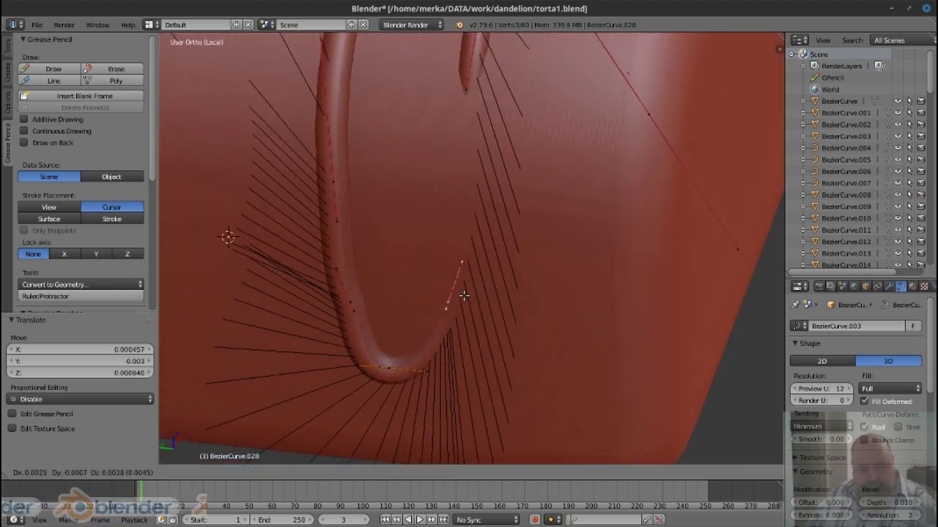
{"action": "key", "text": "r"}
{"action": "left_click", "coordinate": [381, 316]}
{"action": "left_click_drag", "start_coordinate": [381, 316], "coordinate": [643, 202]}
{"action": "left_click", "coordinate": [453, 347]}
{"action": "key", "text": "g"}
{"action": "left_click", "coordinate": [487, 296]}
{"action": "left_click", "coordinate": [494, 237]}
Reposition the curve's end point and move the selected segment up and left
{"action": "right_click", "coordinate": [634, 211]}
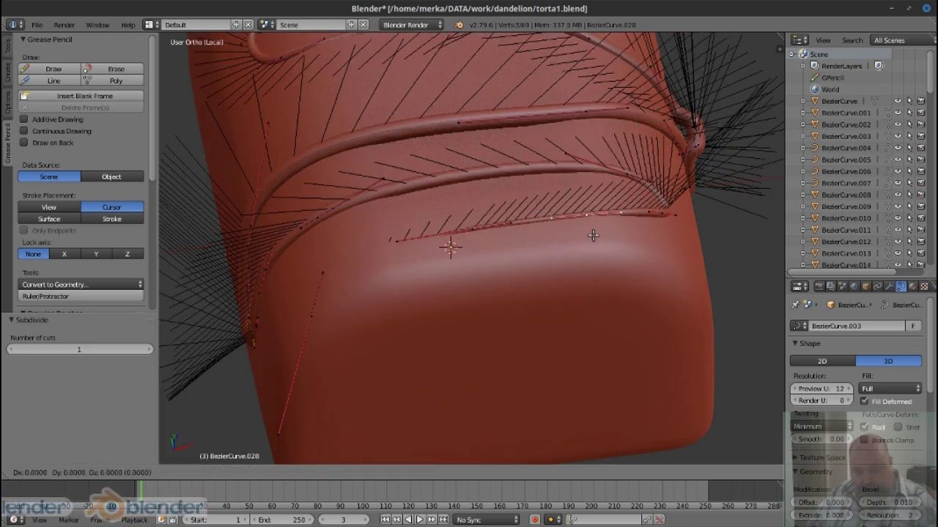
{"action": "left_click", "coordinate": [612, 231]}
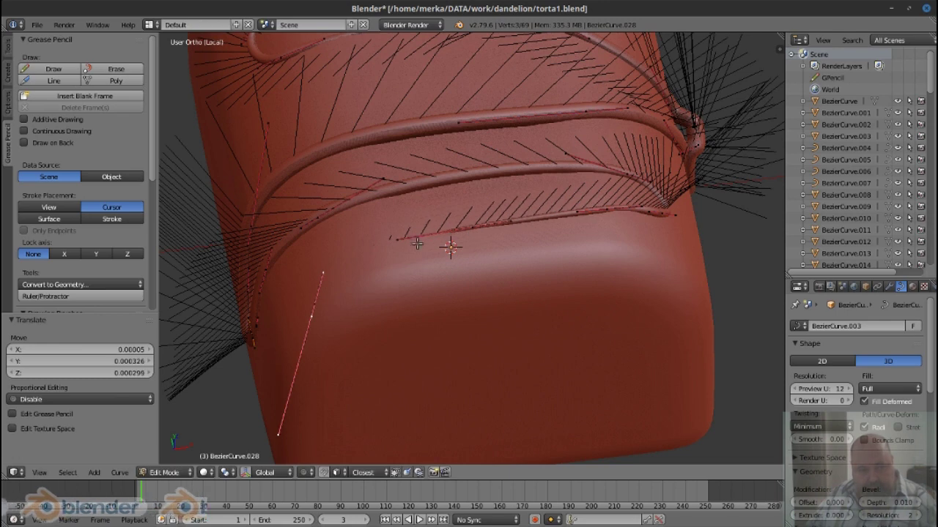
{"action": "key", "text": "Escape"}
{"action": "key", "text": "Tab"}
{"action": "key", "text": "Tab"}
{"action": "left_click_drag", "start_coordinate": [377, 275], "coordinate": [329, 356]}
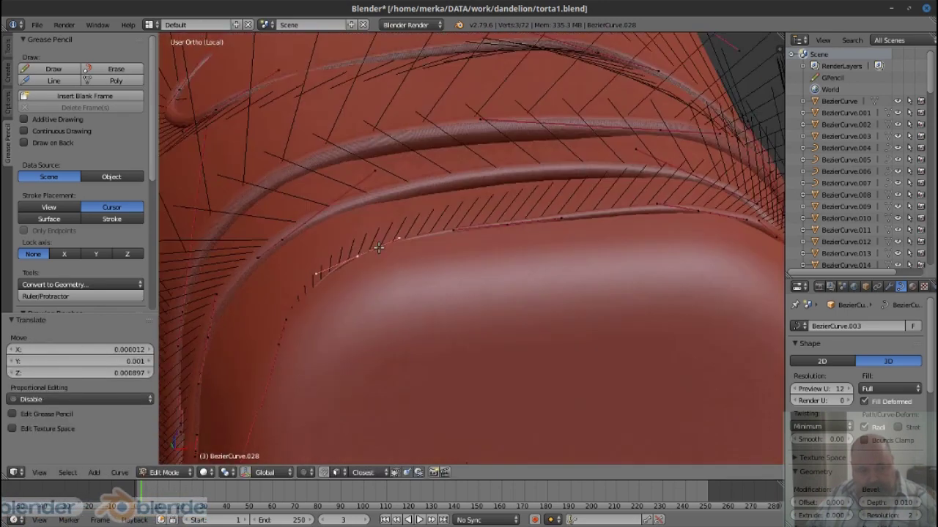
{"action": "key", "text": "g"}
{"action": "left_click", "coordinate": [331, 357]}
Switch the selected handles from vector to automatic type and rotate a handle
{"action": "left_click", "coordinate": [349, 370]}
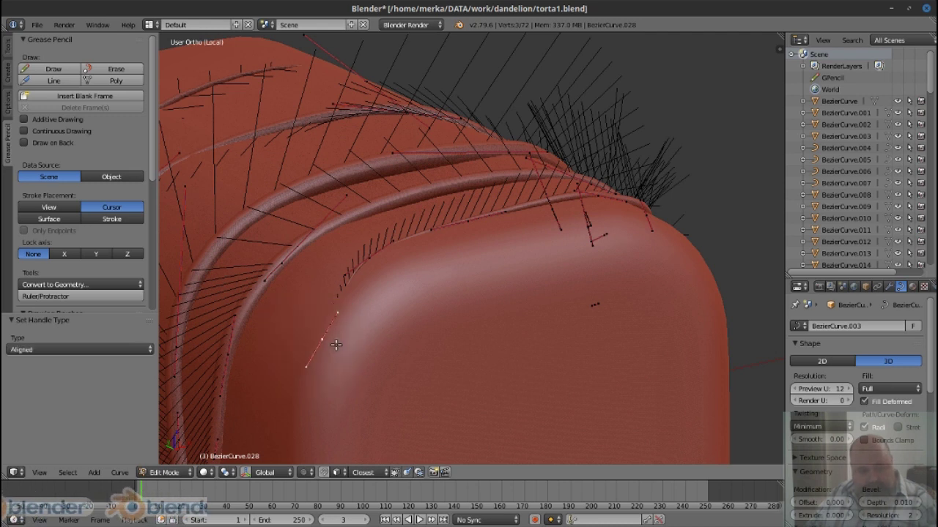
{"action": "key", "text": "v"}
{"action": "left_click", "coordinate": [347, 320]}
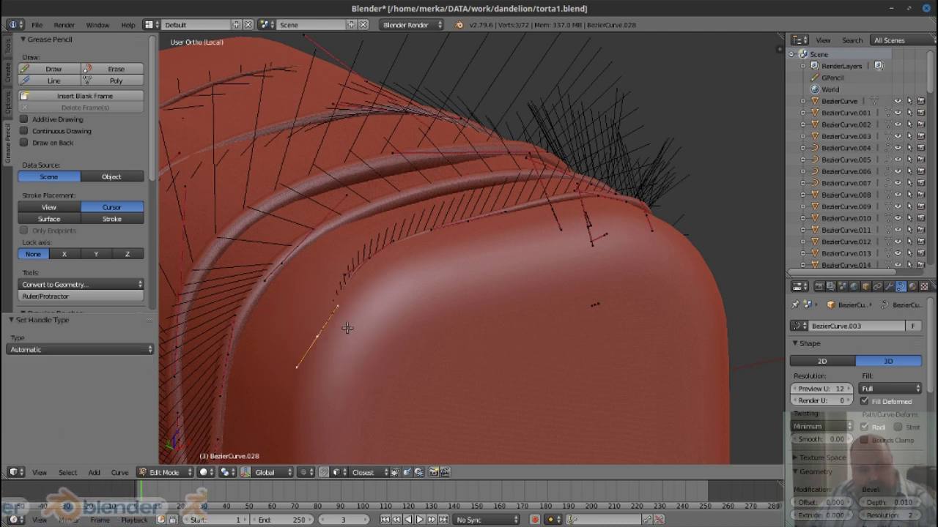
{"action": "left_click", "coordinate": [354, 306]}
{"action": "key", "text": "r"}
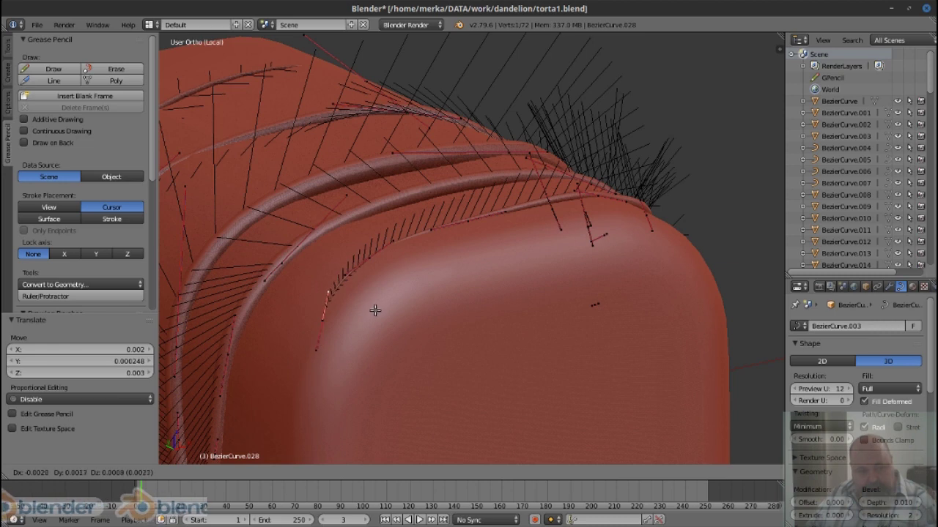
{"action": "left_click", "coordinate": [378, 270]}
{"action": "left_click_drag", "start_coordinate": [378, 270], "coordinate": [460, 237]}
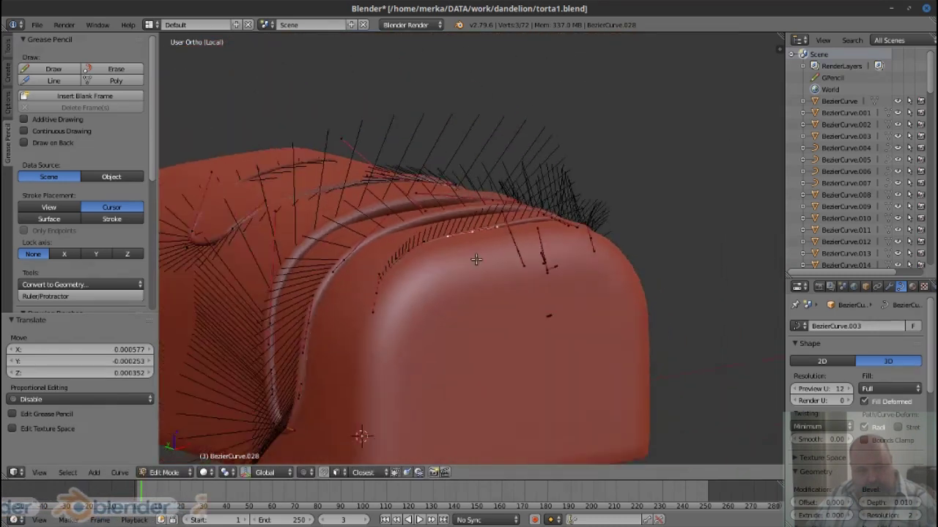
{"action": "key", "text": "Tab"}
Dissolve three curve points, then more points near the curve end, with Ctrl+X
{"action": "scroll", "scroll_direction": "down", "scroll_amount": 3}
{"action": "scroll", "scroll_direction": "up", "scroll_amount": 3}
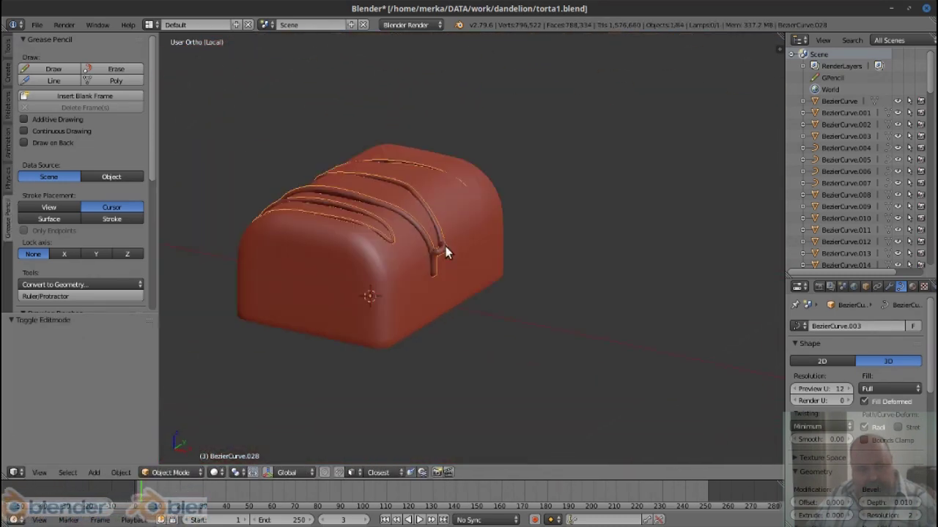
{"action": "key", "text": "Tab"}
{"action": "scroll", "scroll_direction": "up", "scroll_amount": 3}
{"action": "key", "text": "ctrl+x"}
{"action": "left_click_drag", "start_coordinate": [395, 274], "coordinate": [456, 262]}
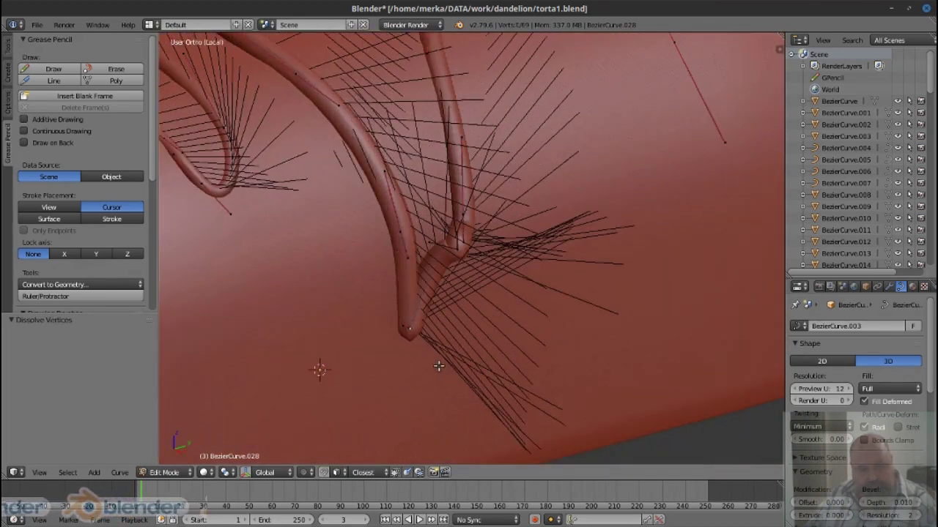
{"action": "key", "text": "ctrl+x"}
{"action": "left_click_drag", "start_coordinate": [438, 365], "coordinate": [469, 293]}
Subdivide a segment, thicken the curve at the bottom points and set their handles to automatic
{"action": "key", "text": "w"}
{"action": "left_click", "coordinate": [454, 287]}
{"action": "left_click_drag", "start_coordinate": [439, 299], "coordinate": [441, 299]}
{"action": "left_click", "coordinate": [493, 320]}
{"action": "left_click_drag", "start_coordinate": [493, 320], "coordinate": [501, 175]}
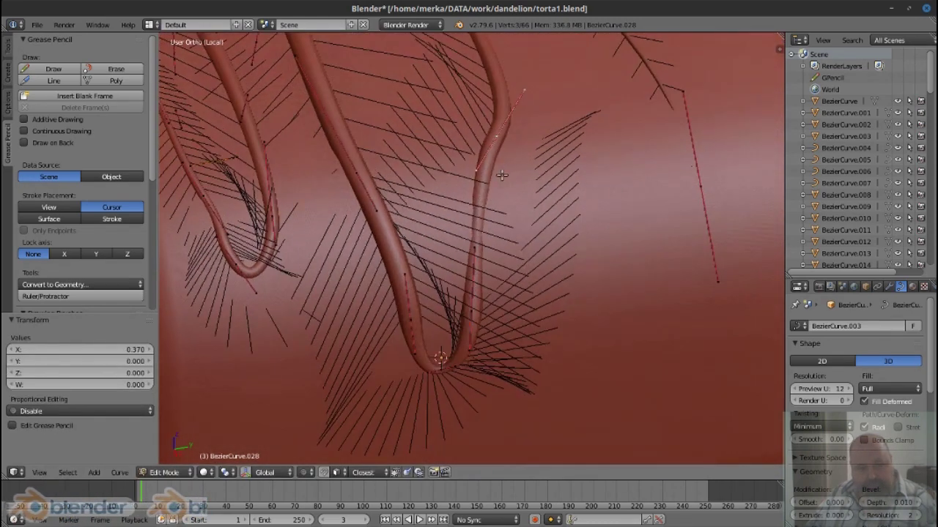
{"action": "left_click_drag", "start_coordinate": [499, 162], "coordinate": [501, 170]}
{"action": "key", "text": "w"}
{"action": "key", "text": "v"}
{"action": "left_click", "coordinate": [571, 212]}
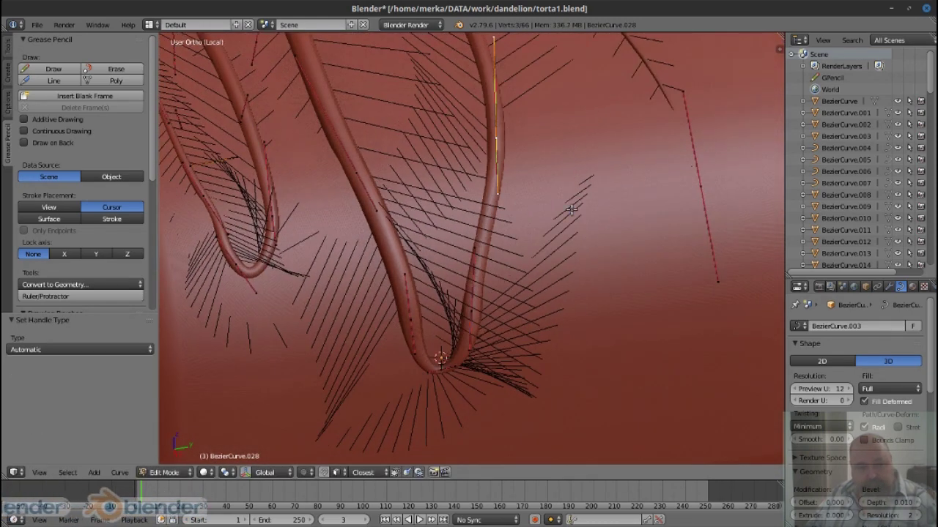
Subdivide two more segments with 2 cuts and reposition the new curve points
{"action": "left_click_drag", "start_coordinate": [485, 311], "coordinate": [630, 193]}
{"action": "key", "text": "w"}
{"action": "left_click", "coordinate": [561, 262]}
{"action": "key", "text": "g"}
{"action": "left_click", "coordinate": [519, 247]}
{"action": "right_click", "coordinate": [631, 194]}
{"action": "left_click", "coordinate": [147, 350]}
{"action": "left_click_drag", "start_coordinate": [527, 322], "coordinate": [560, 288]}
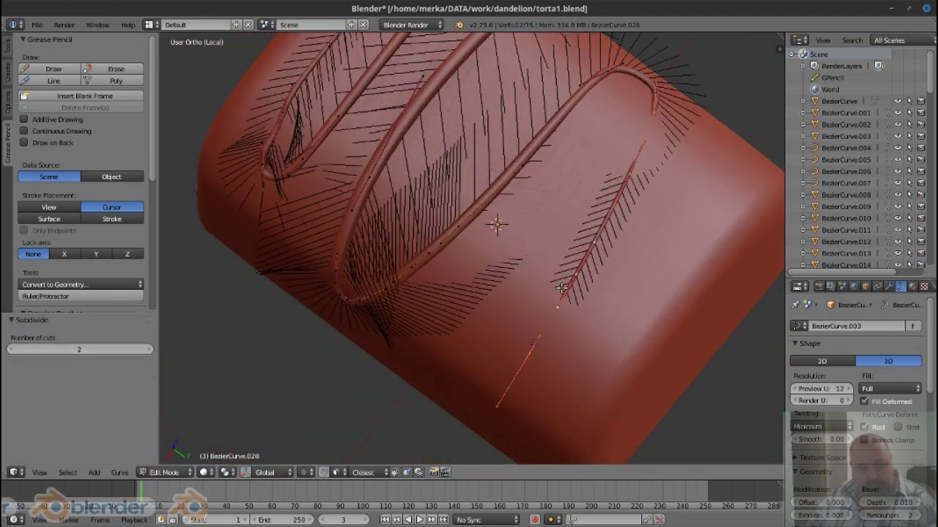
{"action": "left_click", "coordinate": [574, 283]}
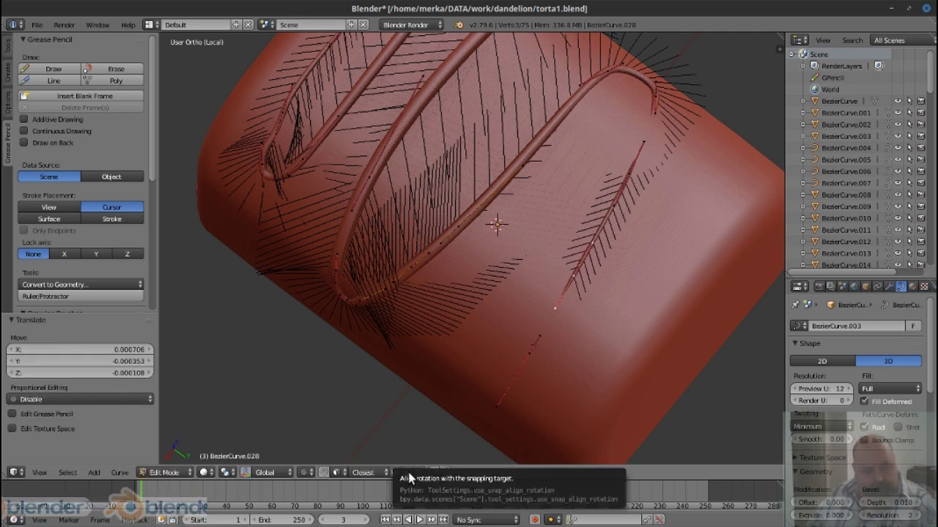
{"action": "left_click", "coordinate": [648, 185]}
{"action": "left_click_drag", "start_coordinate": [648, 186], "coordinate": [334, 344]}
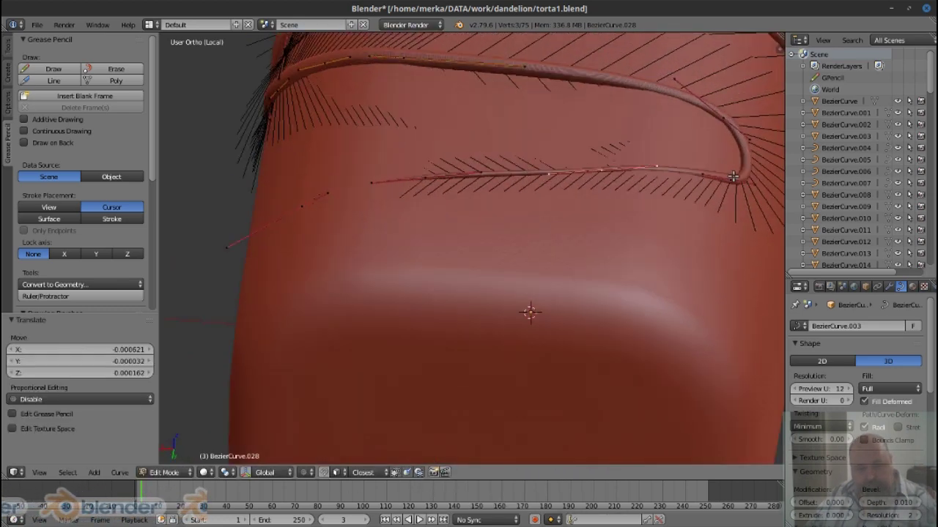
{"action": "key", "text": "Tab"}
Frame the box in view and try thickening the curve, cancelling the change
{"action": "left_click_drag", "start_coordinate": [329, 308], "coordinate": [427, 270]}
{"action": "key", "text": "KP_Decimal"}
{"action": "key", "text": "Tab"}
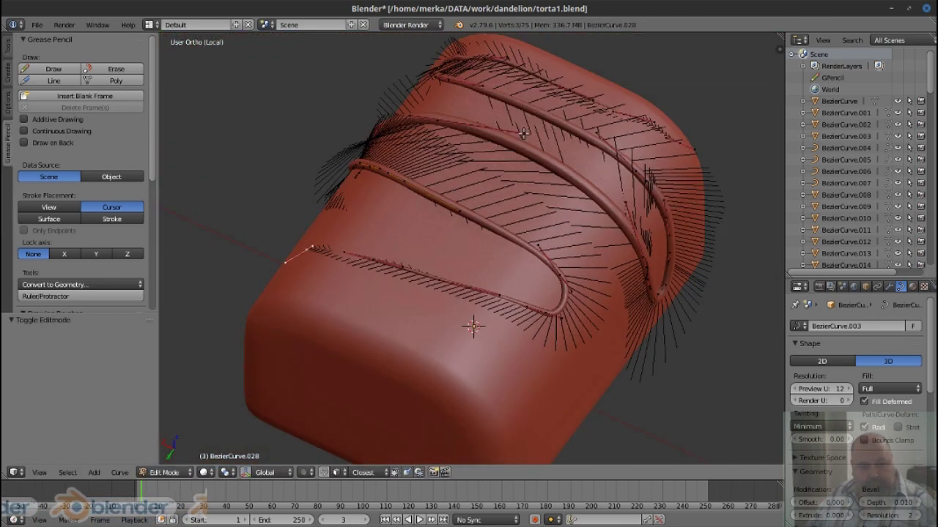
{"action": "scroll", "scroll_direction": "up", "scroll_amount": 3}
{"action": "scroll", "scroll_direction": "up", "scroll_amount": 3}
{"action": "left_click", "coordinate": [380, 317]}
{"action": "left_click_drag", "start_coordinate": [380, 317], "coordinate": [465, 334]}
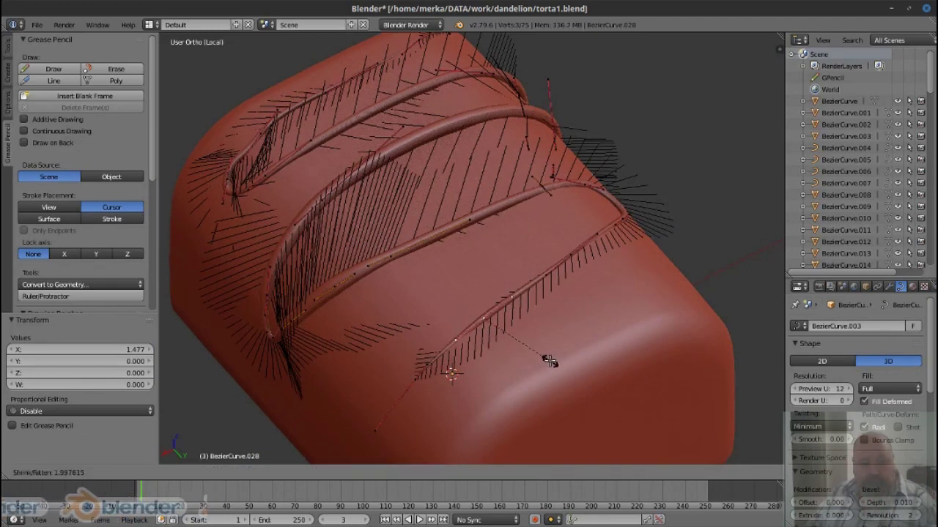
{"action": "key", "text": "Escape"}
Fatten the selected drizzle curve points with Alt+S
{"action": "key", "text": "Tab"}
{"action": "scroll", "scroll_direction": "down", "scroll_amount": 3}
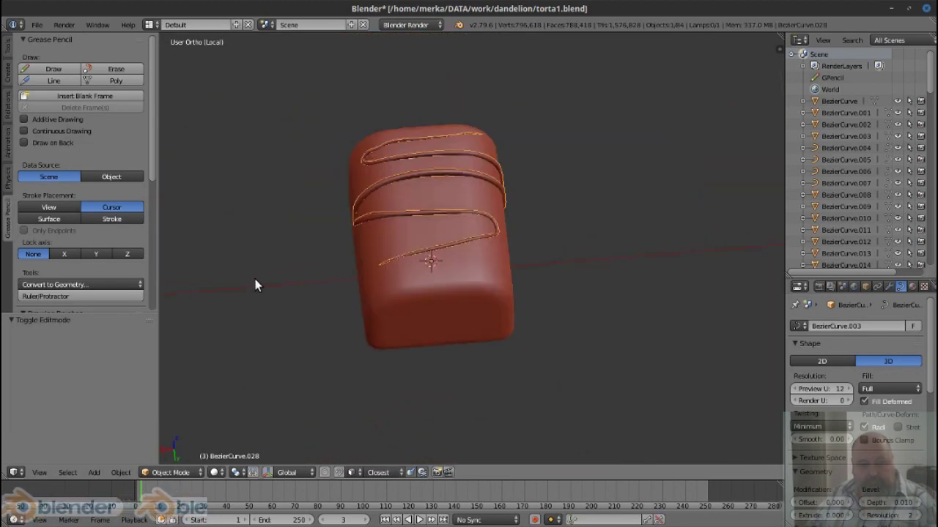
{"action": "key", "text": "Tab"}
{"action": "scroll", "scroll_direction": "up", "scroll_amount": 3}
{"action": "key", "text": "alt+s"}
{"action": "left_click", "coordinate": [427, 235]}
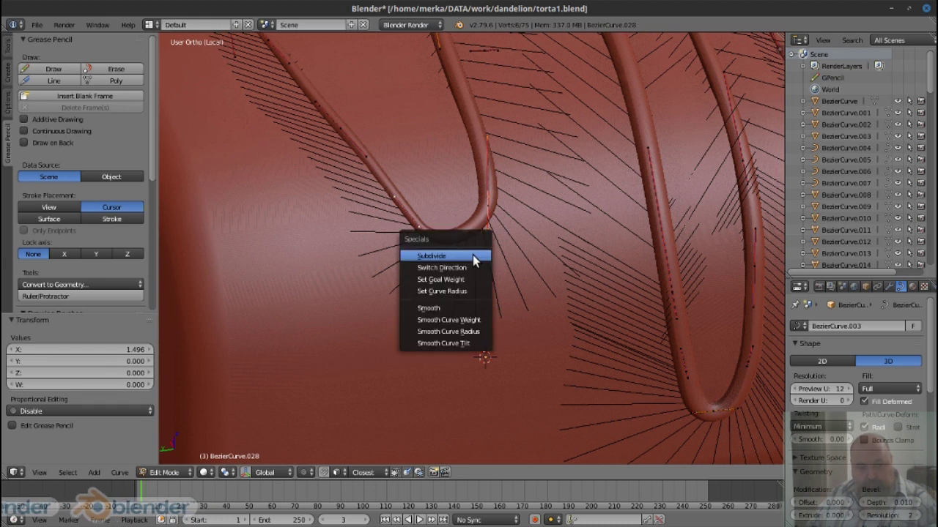
{"action": "key", "text": "Escape"}
{"action": "key", "text": "Tab"}
{"action": "scroll", "scroll_direction": "down", "scroll_amount": 3}
{"action": "scroll", "scroll_direction": "down", "scroll_amount": 3}
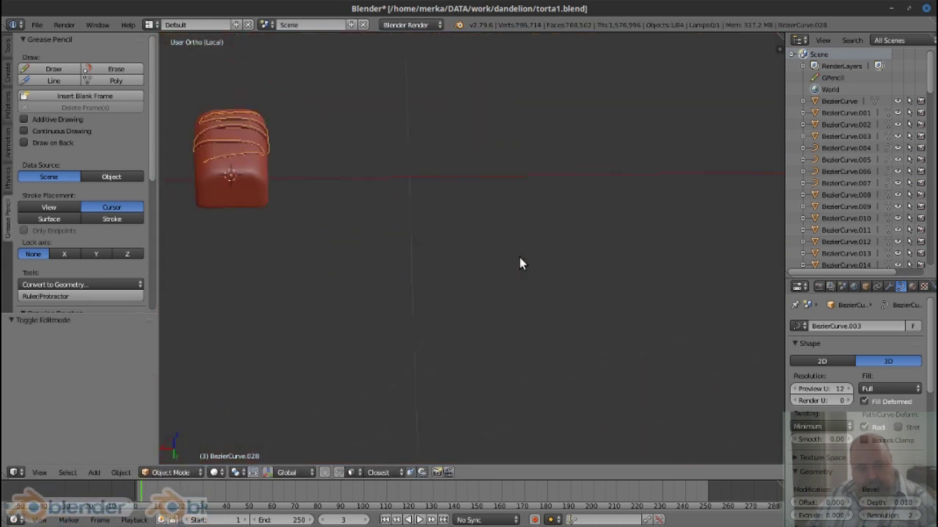
{"action": "key", "text": "Tab"}
{"action": "key", "text": "Tab"}
Change the drizzle point selection and apply new thickness values around the chocolate bar
{"action": "scroll", "scroll_direction": "down", "scroll_amount": 3}
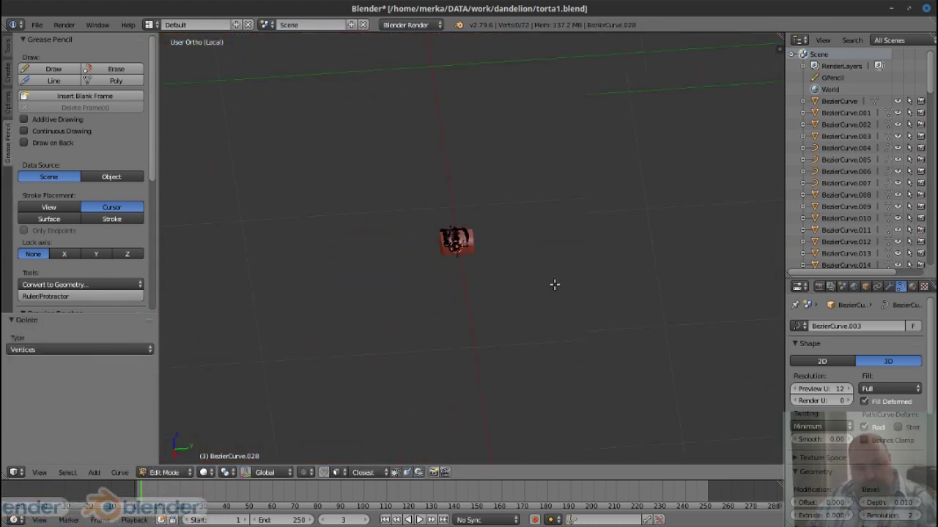
{"action": "scroll", "scroll_direction": "up", "scroll_amount": 3}
{"action": "scroll", "scroll_direction": "down", "scroll_amount": 3}
{"action": "left_click_drag", "start_coordinate": [420, 291], "coordinate": [459, 282]}
{"action": "scroll", "scroll_direction": "up", "scroll_amount": 3}
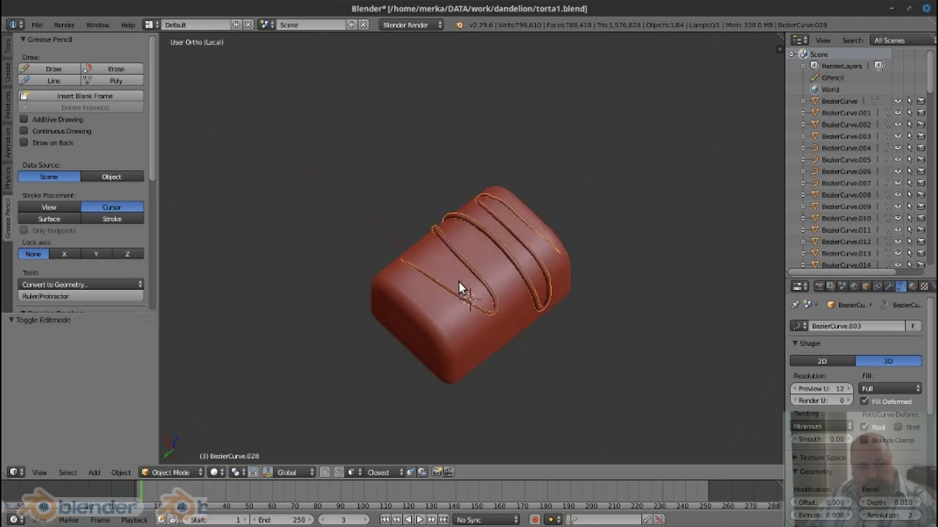
{"action": "key", "text": "Tab"}
{"action": "scroll", "scroll_direction": "up", "scroll_amount": 3}
{"action": "key", "text": "a"}
{"action": "left_click", "coordinate": [588, 345]}
{"action": "key", "text": "Tab"}
{"action": "key", "text": "Tab"}
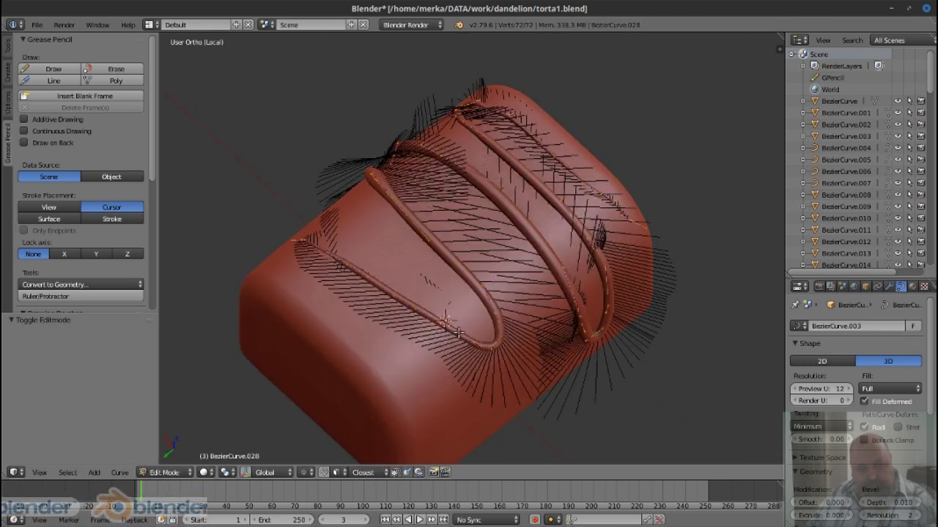
{"action": "scroll", "scroll_direction": "up", "scroll_amount": 3}
{"action": "left_click", "coordinate": [591, 416]}
Resize the drizzle thickness near the bar edge with Alt+S
{"action": "scroll", "scroll_direction": "down", "scroll_amount": 3}
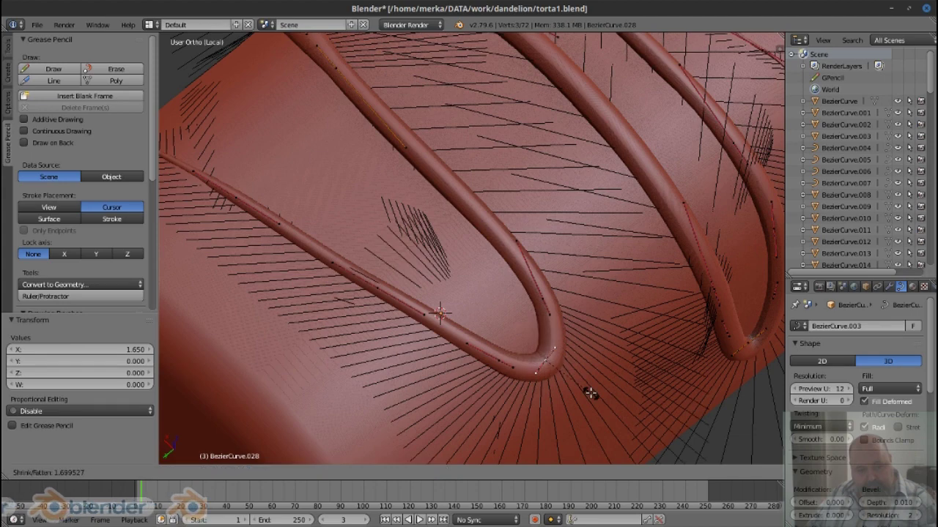
{"action": "scroll", "scroll_direction": "down", "scroll_amount": 3}
{"action": "left_click_drag", "start_coordinate": [662, 334], "coordinate": [527, 341]}
{"action": "scroll", "scroll_direction": "up", "scroll_amount": 3}
{"action": "key", "text": "alt+s"}
{"action": "left_click", "coordinate": [522, 355]}
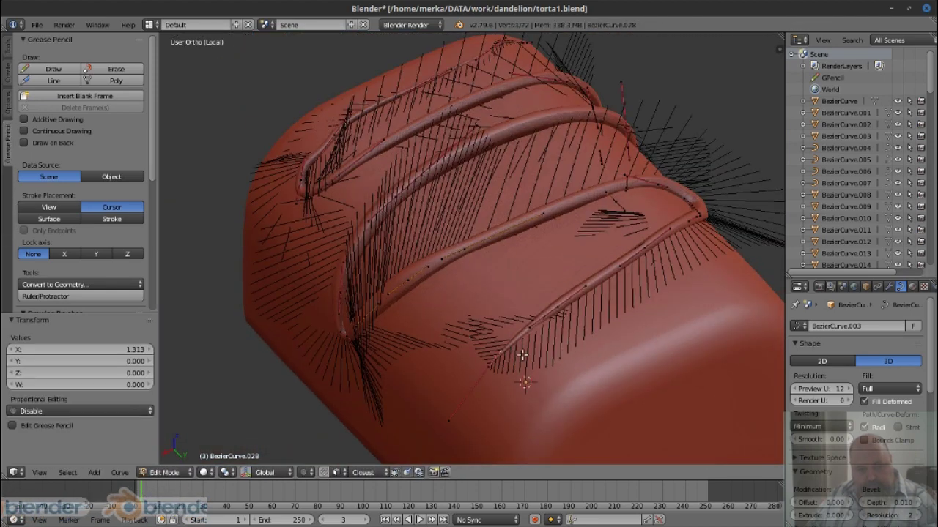
Nudge a chosen drizzle curve point into place with G
{"action": "key", "text": "g"}
{"action": "left_click", "coordinate": [558, 311]}
{"action": "scroll", "scroll_direction": "down", "scroll_amount": 3}
{"action": "scroll", "scroll_direction": "up", "scroll_amount": 3}
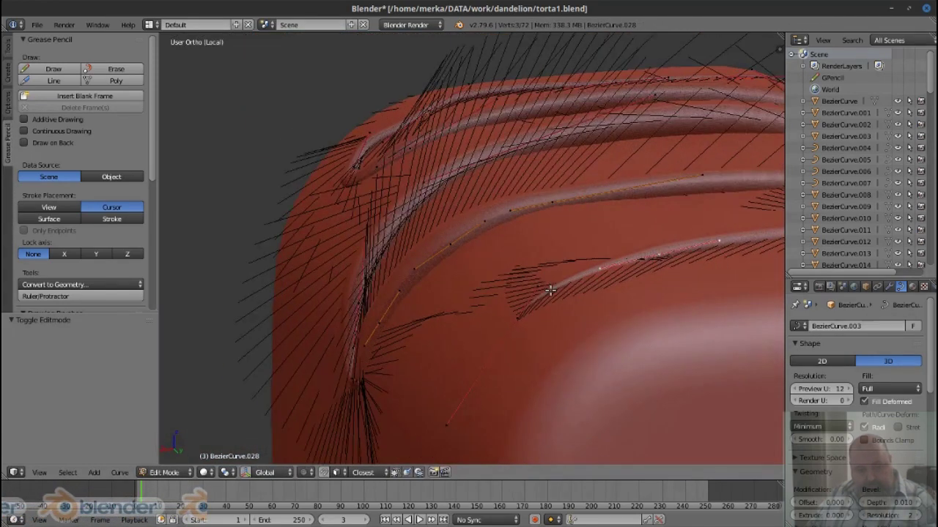
{"action": "scroll", "scroll_direction": "up", "scroll_amount": 3}
{"action": "scroll", "scroll_direction": "up", "scroll_amount": 3}
{"action": "key", "text": "Tab"}
{"action": "key", "text": "Tab"}
{"action": "scroll", "scroll_direction": "down", "scroll_amount": 3}
{"action": "scroll", "scroll_direction": "up", "scroll_amount": 3}
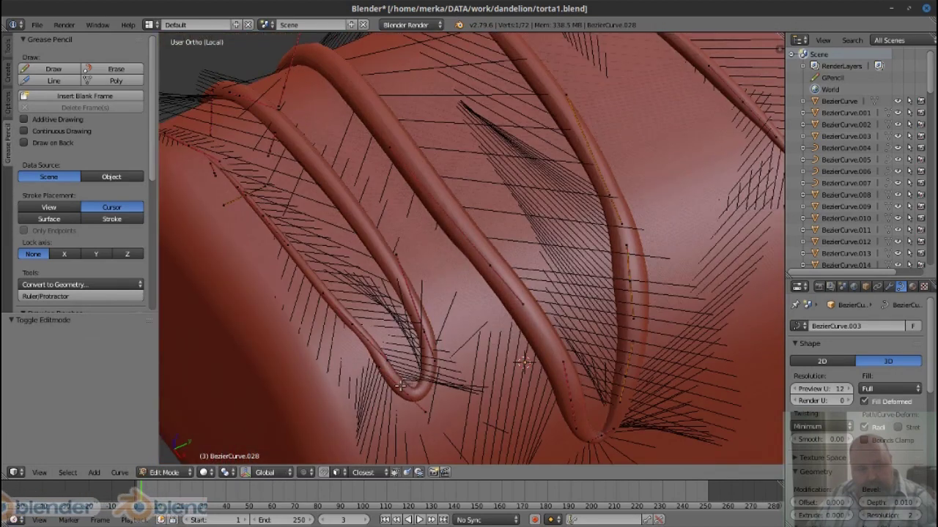
{"action": "scroll", "scroll_direction": "down", "scroll_amount": 3}
Return to Object Mode and switch the matcap shading off
{"action": "key", "text": "Tab"}
{"action": "scroll", "scroll_direction": "down", "scroll_amount": 3}
{"action": "key", "text": "n"}
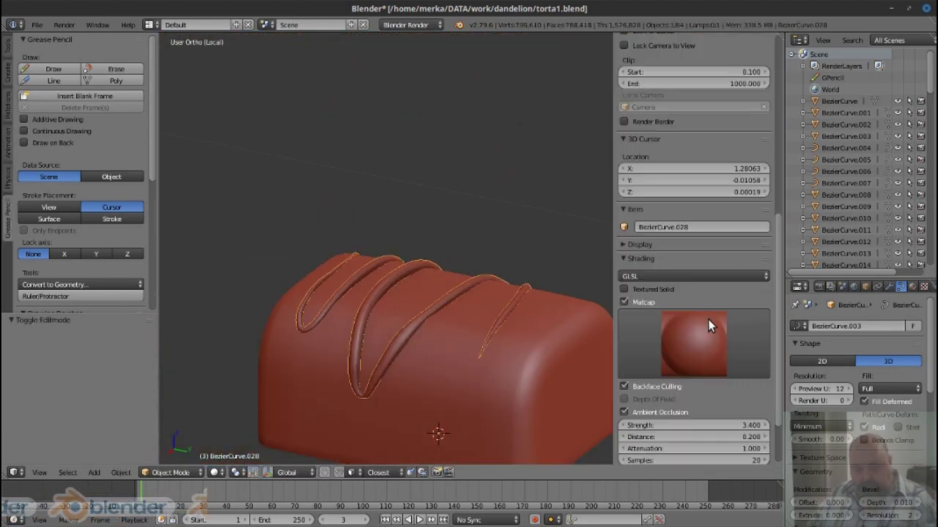
{"action": "left_click", "coordinate": [623, 301]}
{"action": "scroll", "scroll_direction": "down", "scroll_amount": 3}
Leave local view and link the chocolate material onto the candy piece on the plate
{"action": "key", "text": "n"}
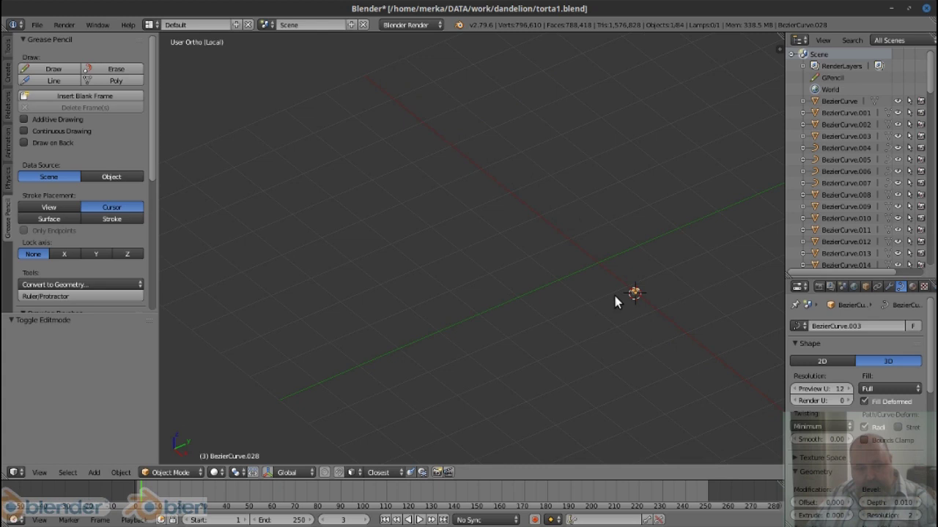
{"action": "key", "text": "KP_Divide"}
{"action": "scroll", "scroll_direction": "down", "scroll_amount": 3}
{"action": "right_click", "coordinate": [480, 315]}
{"action": "scroll", "scroll_direction": "up", "scroll_amount": 3}
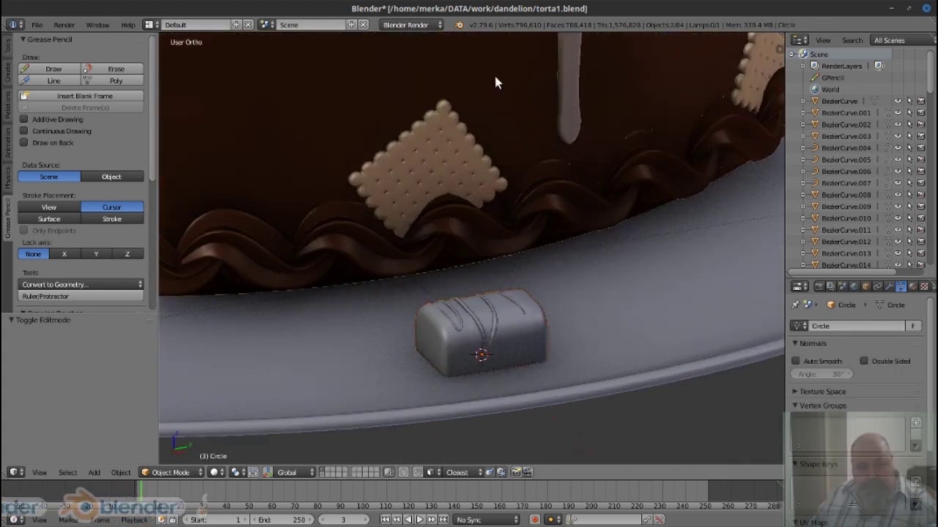
{"action": "left_click", "coordinate": [511, 79]}
{"action": "scroll", "scroll_direction": "down", "scroll_amount": 3}
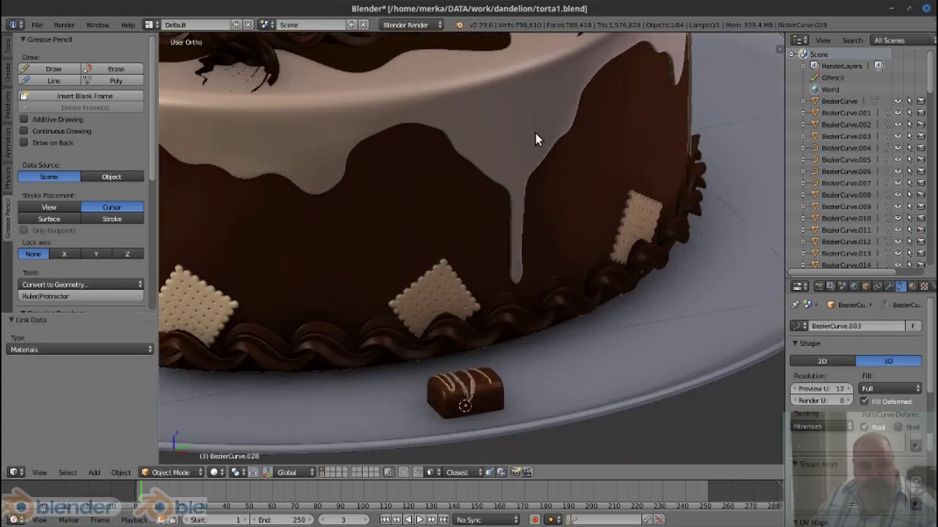
{"action": "scroll", "scroll_direction": "up", "scroll_amount": 3}
Select the chocolate bar body plus the drizzle curves and convert the curves to mesh
{"action": "right_click", "coordinate": [466, 409]}
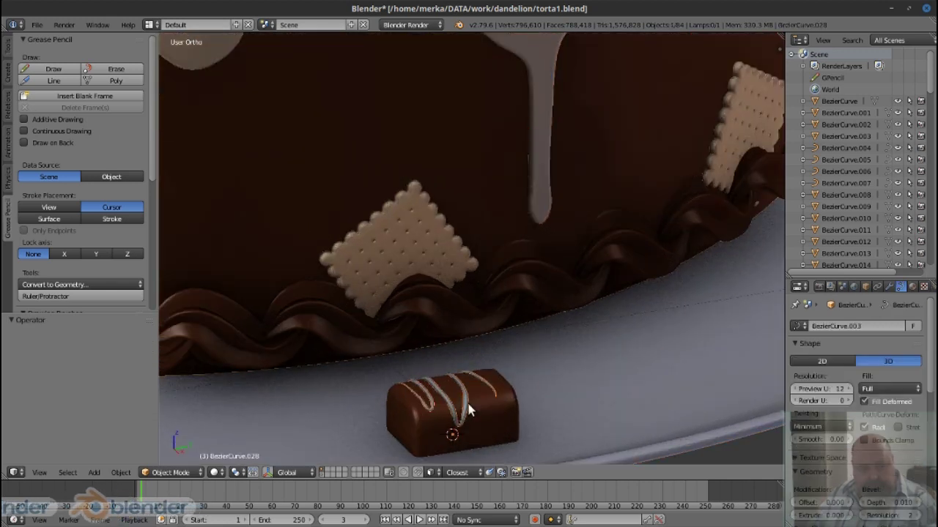
{"action": "key", "text": "a"}
{"action": "scroll", "scroll_direction": "up", "scroll_amount": 3}
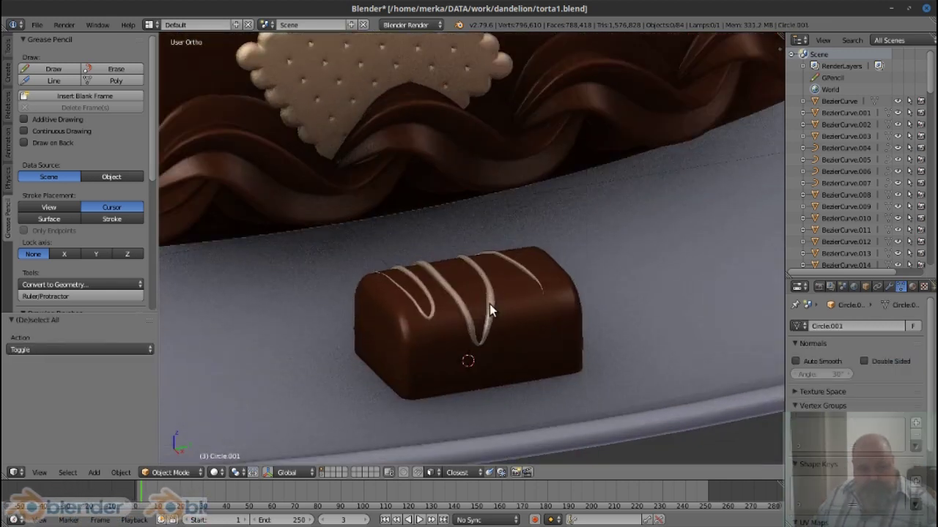
{"action": "scroll", "scroll_direction": "down", "scroll_amount": 3}
{"action": "right_click", "coordinate": [513, 321]}
{"action": "scroll", "scroll_direction": "up", "scroll_amount": 3}
{"action": "scroll", "scroll_direction": "up", "scroll_amount": 3}
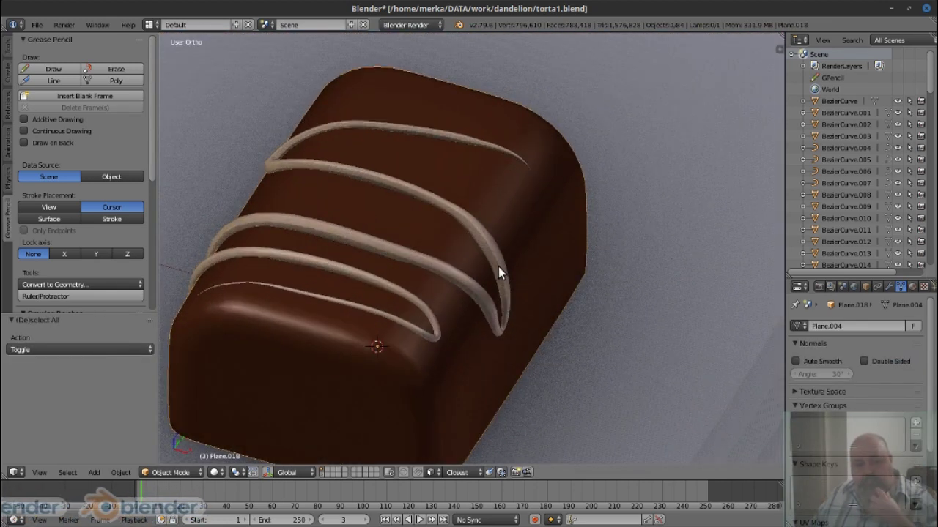
{"action": "right_click", "coordinate": [498, 267]}
{"action": "scroll", "scroll_direction": "down", "scroll_amount": 3}
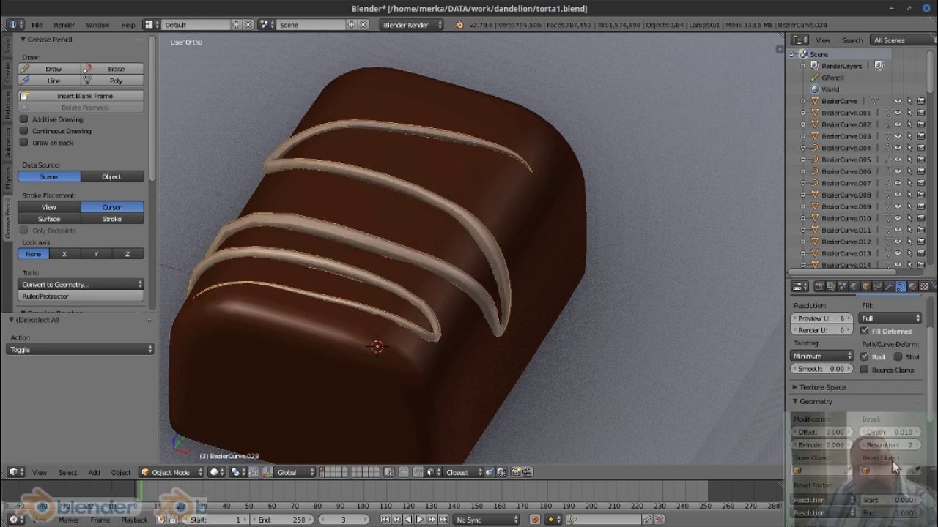
{"action": "scroll", "scroll_direction": "down", "scroll_amount": 3}
{"action": "scroll", "scroll_direction": "down", "scroll_amount": 3}
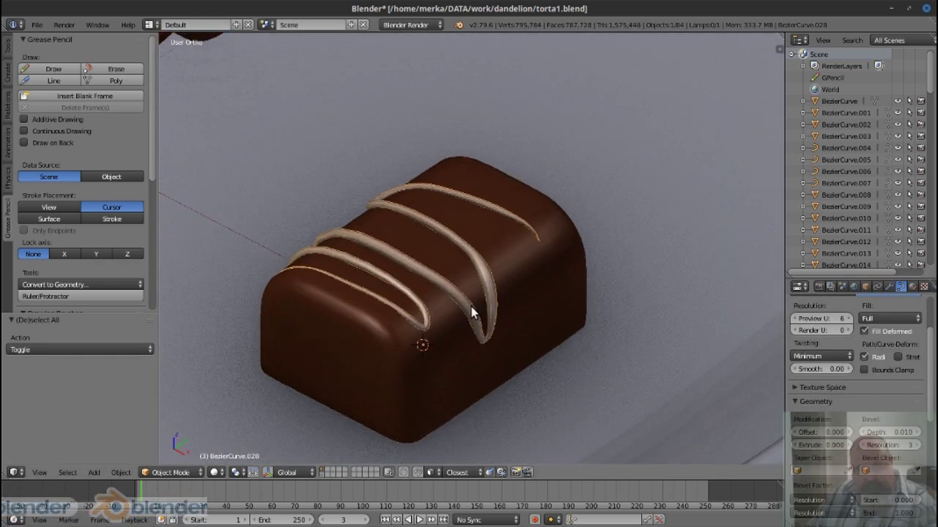
{"action": "left_click", "coordinate": [484, 314]}
{"action": "left_click_drag", "start_coordinate": [484, 314], "coordinate": [502, 272]}
Join the drizzle into the chocolate bar Plane.018 as one object
{"action": "key", "text": "Tab"}
{"action": "key", "text": "Tab"}
{"action": "key", "text": "z"}
{"action": "scroll", "scroll_direction": "up", "scroll_amount": 3}
{"action": "scroll", "scroll_direction": "down", "scroll_amount": 3}
{"action": "key", "text": "ctrl+j"}
Return to solid shading and exit edit mode with nothing selected
{"action": "key", "text": "z"}
{"action": "scroll", "scroll_direction": "down", "scroll_amount": 3}
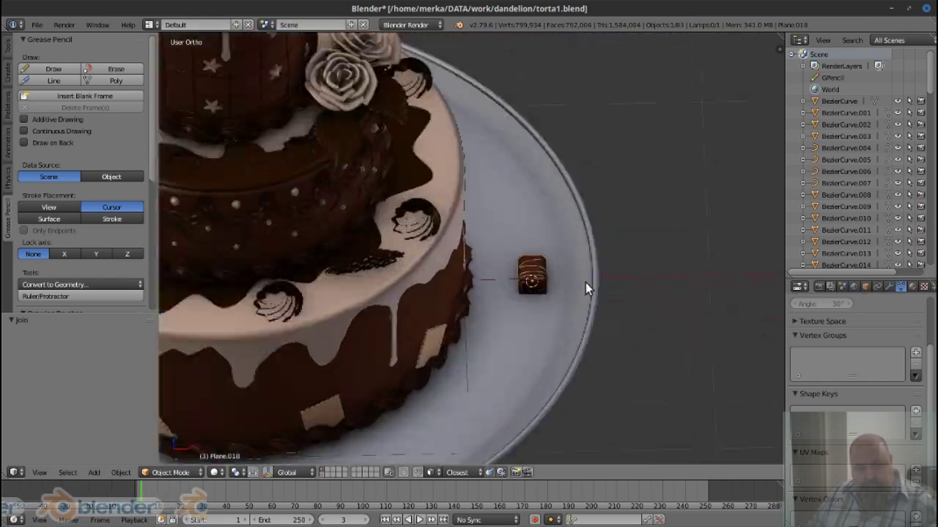
{"action": "scroll", "scroll_direction": "up", "scroll_amount": 3}
{"action": "scroll", "scroll_direction": "down", "scroll_amount": 3}
{"action": "left_click_drag", "start_coordinate": [469, 263], "coordinate": [447, 273]}
{"action": "scroll", "scroll_direction": "up", "scroll_amount": 3}
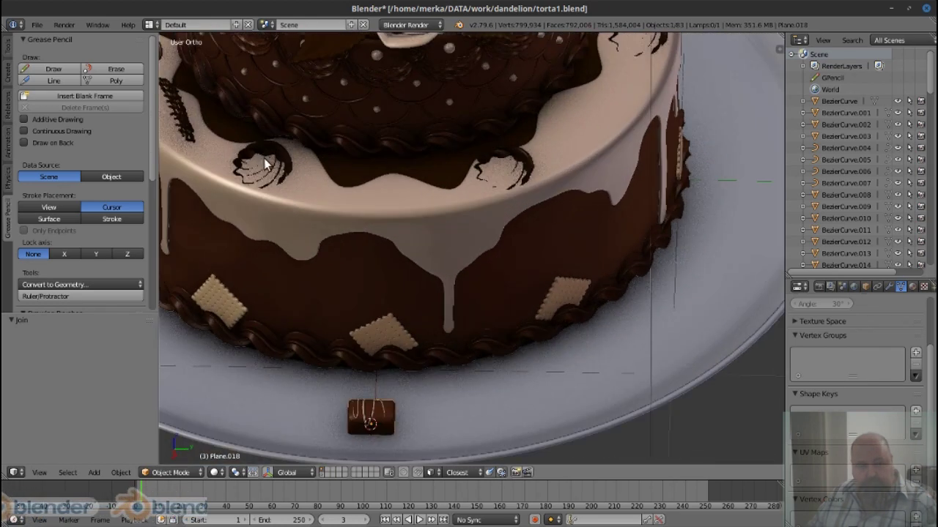
{"action": "left_click_drag", "start_coordinate": [276, 154], "coordinate": [343, 138]}
{"action": "scroll", "scroll_direction": "up", "scroll_amount": 3}
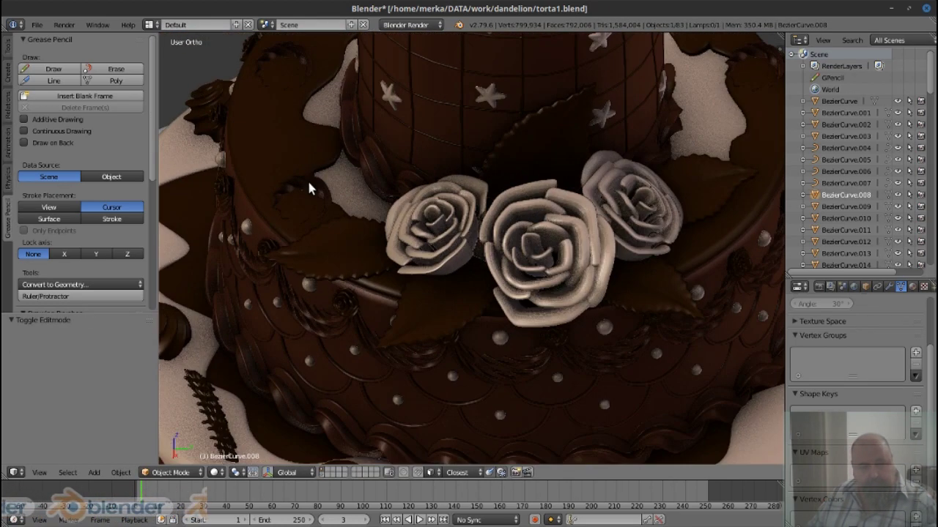
{"action": "key", "text": "a"}
{"action": "key", "text": "Tab"}
Position the chocolate bar on the plate beside the bottom tier
{"action": "scroll", "scroll_direction": "down", "scroll_amount": 3}
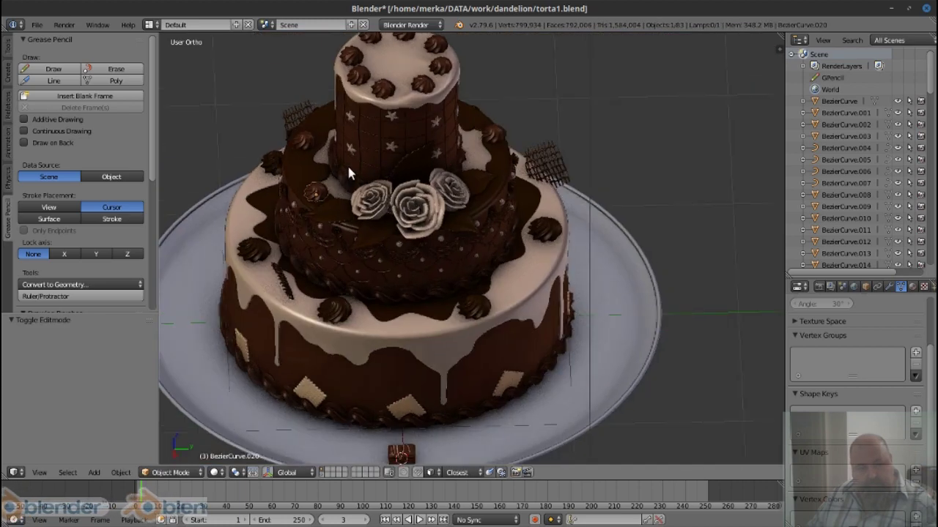
{"action": "scroll", "scroll_direction": "up", "scroll_amount": 3}
{"action": "scroll", "scroll_direction": "up", "scroll_amount": 3}
{"action": "right_click", "coordinate": [490, 352]}
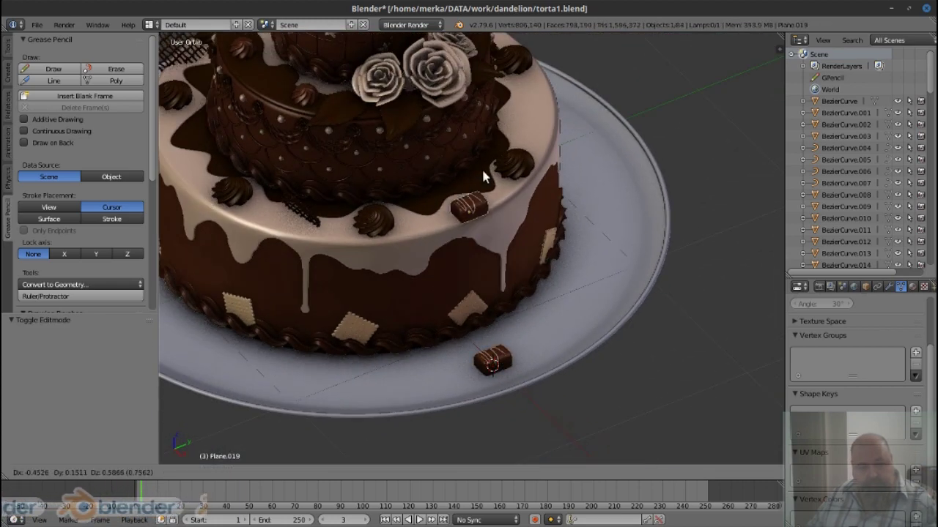
{"action": "left_click", "coordinate": [481, 176]}
Make a linked copy of the chocolate bar and place it on a cake tier
{"action": "scroll", "scroll_direction": "down", "scroll_amount": 3}
{"action": "left_click_drag", "start_coordinate": [439, 220], "coordinate": [313, 242]}
{"action": "scroll", "scroll_direction": "up", "scroll_amount": 3}
{"action": "key", "text": "alt+d"}
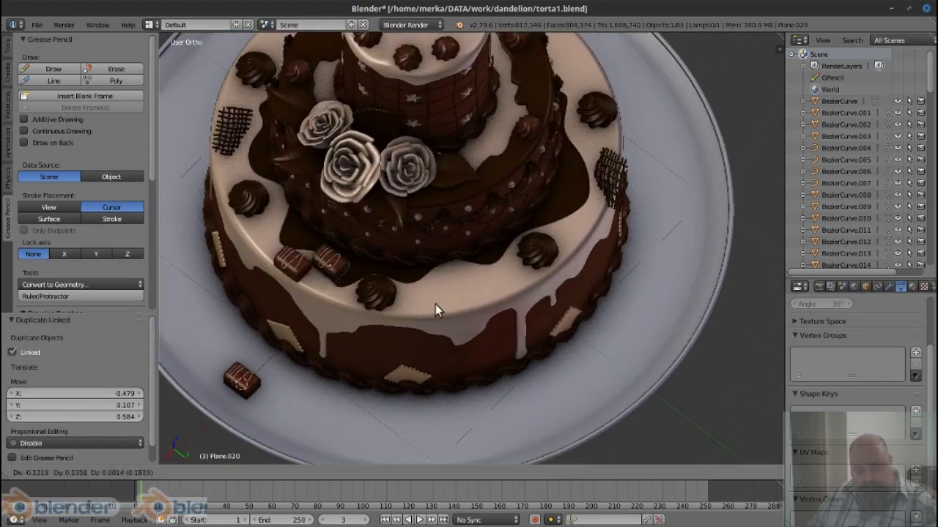
{"action": "left_click", "coordinate": [411, 284]}
{"action": "scroll", "scroll_direction": "down", "scroll_amount": 3}
{"action": "left_click_drag", "start_coordinate": [440, 293], "coordinate": [350, 313]}
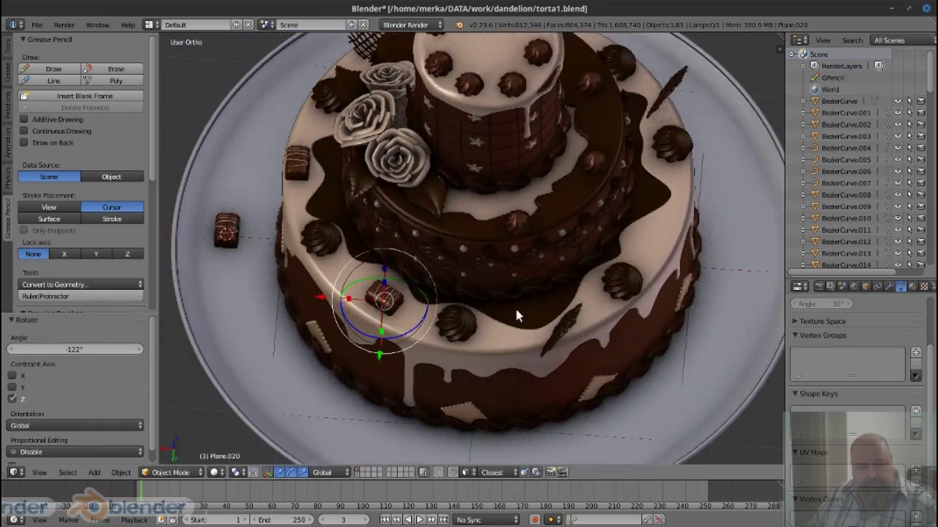
{"action": "left_click", "coordinate": [578, 244]}
Rotate the linked chocolate copy around Z and settle it on the cake tier
{"action": "key", "text": "r"}
{"action": "key", "text": "z"}
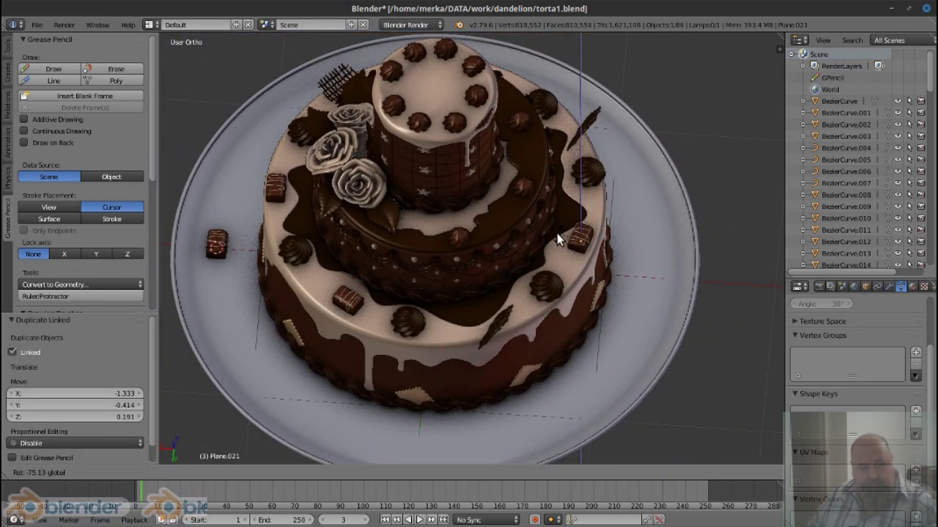
{"action": "left_click", "coordinate": [556, 239]}
{"action": "left_click_drag", "start_coordinate": [557, 238], "coordinate": [439, 304]}
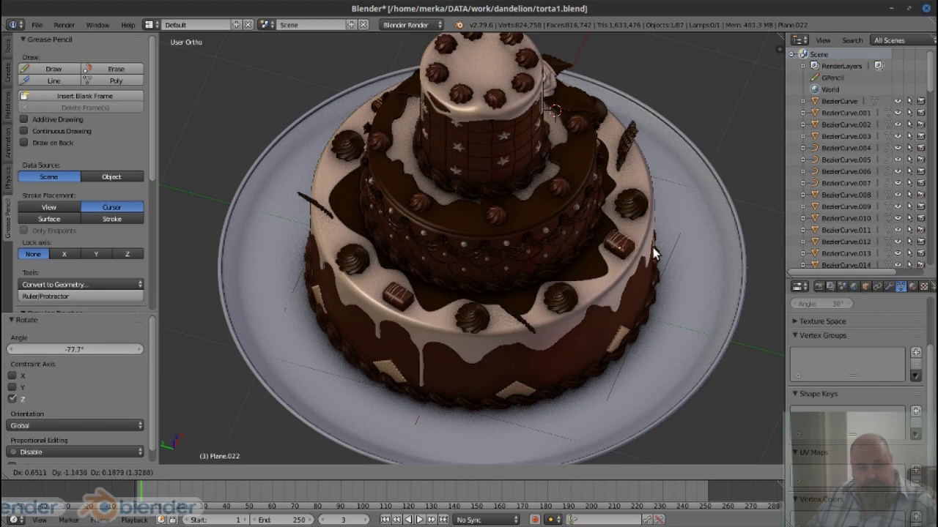
{"action": "left_click", "coordinate": [652, 256]}
{"action": "left_click", "coordinate": [614, 282]}
{"action": "left_click_drag", "start_coordinate": [648, 252], "coordinate": [578, 233]}
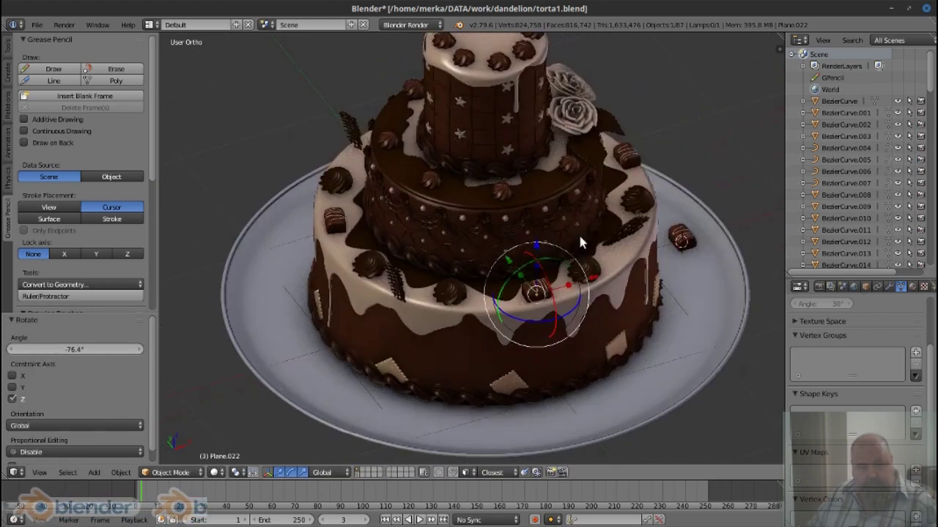
{"action": "scroll", "scroll_direction": "up", "scroll_amount": 3}
Slide another chocolate piece along the X axis
{"action": "right_click", "coordinate": [621, 249]}
{"action": "key", "text": "g"}
{"action": "key", "text": "x"}
{"action": "left_click", "coordinate": [684, 262]}
Select the chocolate bar on the plate rim and view it from a new angle
{"action": "left_click_drag", "start_coordinate": [683, 262], "coordinate": [602, 308]}
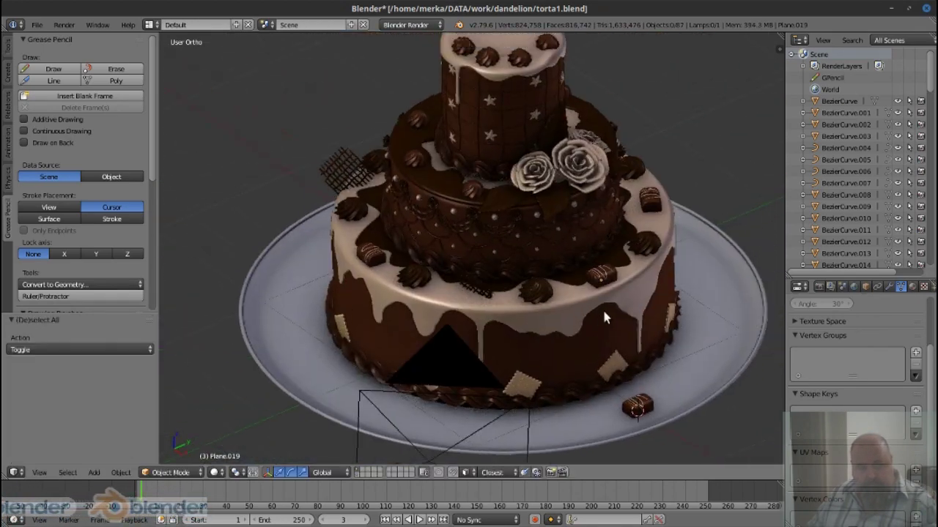
{"action": "scroll", "scroll_direction": "down", "scroll_amount": 3}
{"action": "scroll", "scroll_direction": "up", "scroll_amount": 3}
{"action": "key", "text": "a"}
{"action": "right_click", "coordinate": [597, 352]}
{"action": "scroll", "scroll_direction": "down", "scroll_amount": 3}
{"action": "left_click_drag", "start_coordinate": [602, 356], "coordinate": [592, 333]}
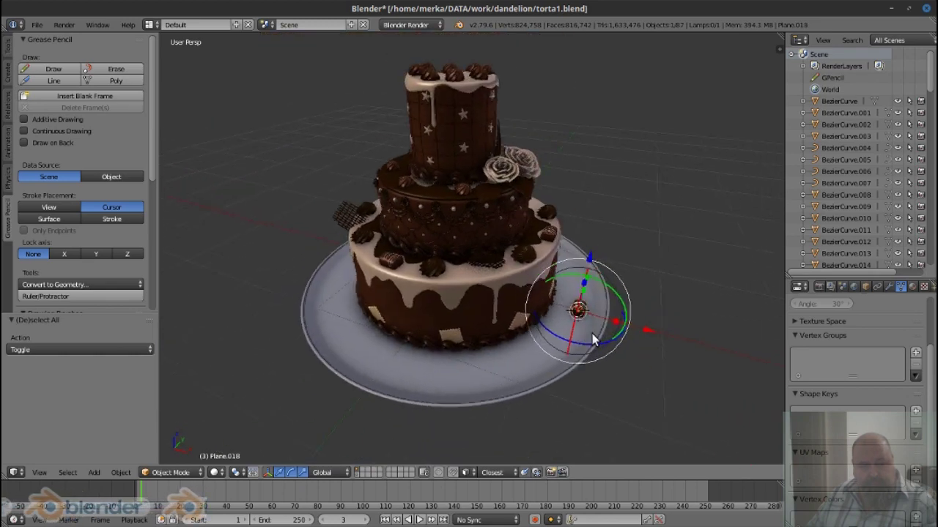
{"action": "scroll", "scroll_direction": "up", "scroll_amount": 3}
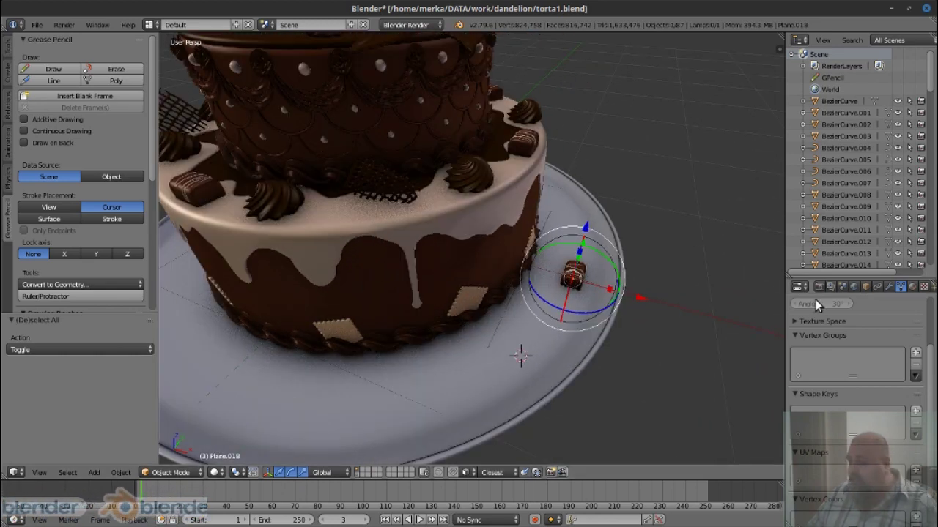
{"action": "left_click_drag", "start_coordinate": [556, 304], "coordinate": [507, 303]}
Add a mesh circle and shrink it to about two-thirds size in wireframe edit mode
{"action": "key", "text": "shift+a"}
{"action": "left_click", "coordinate": [557, 322]}
{"action": "left_click_drag", "start_coordinate": [454, 329], "coordinate": [410, 344]}
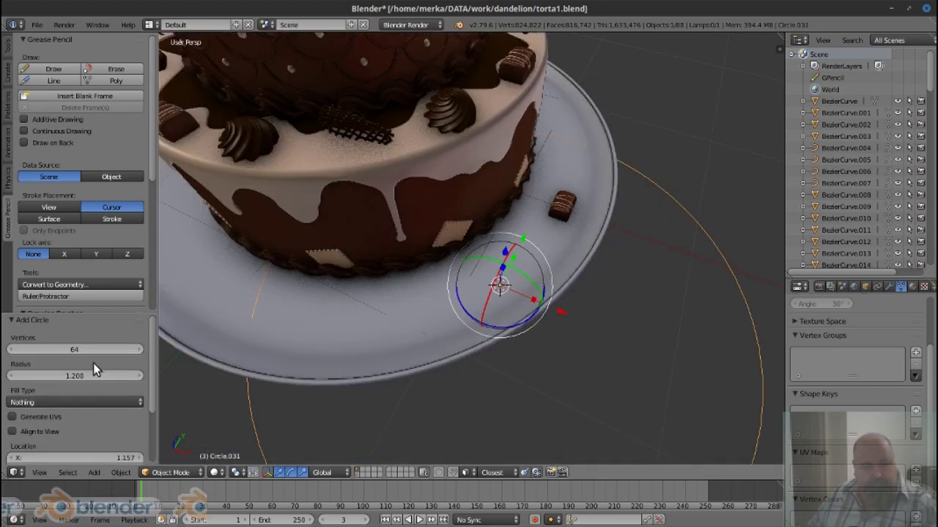
{"action": "left_click_drag", "start_coordinate": [483, 302], "coordinate": [513, 307]}
{"action": "key", "text": "z"}
{"action": "key", "text": "Tab"}
{"action": "key", "text": "1"}
{"action": "key", "text": "s"}
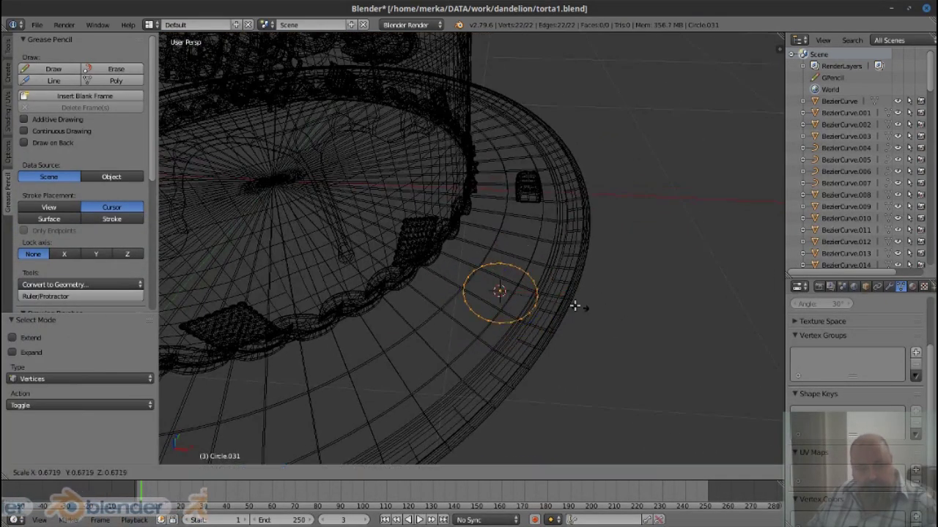
{"action": "left_click", "coordinate": [542, 299]}
Extrude the circle straight up along Z into a short cylinder, isolated, with recalculated normals
{"action": "left_click_drag", "start_coordinate": [496, 275], "coordinate": [439, 293]}
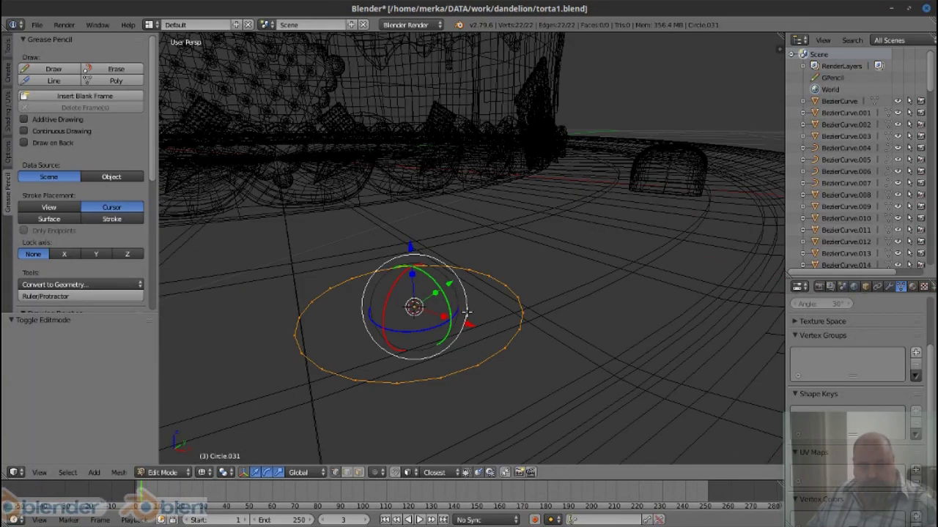
{"action": "key", "text": "e"}
{"action": "key", "text": "z"}
{"action": "left_click", "coordinate": [458, 254]}
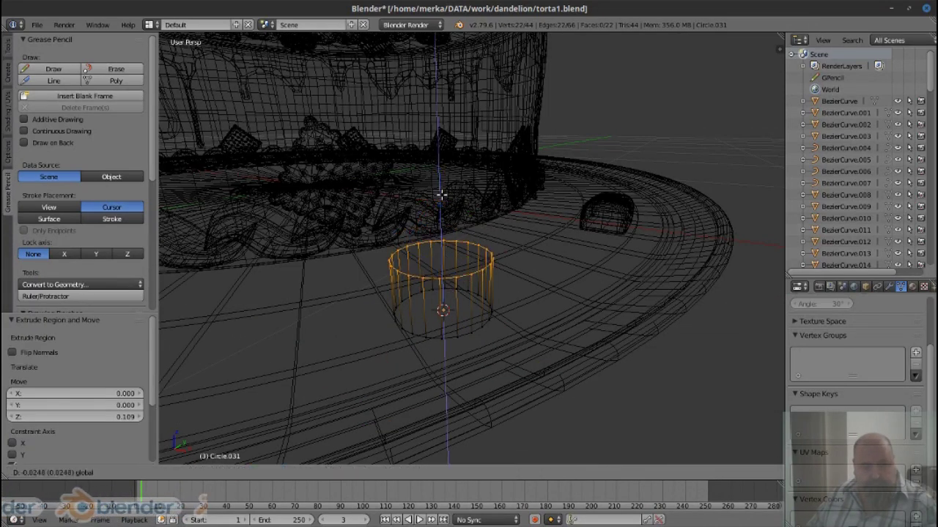
{"action": "left_click", "coordinate": [442, 194]}
{"action": "key", "text": "KP_Divide"}
{"action": "key", "text": "z"}
{"action": "key", "text": "a"}
{"action": "key", "text": "ctrl+n"}
Extrude and scale the top ring inward twice, then raise it to form the dome
{"action": "right_click", "coordinate": [569, 192]}
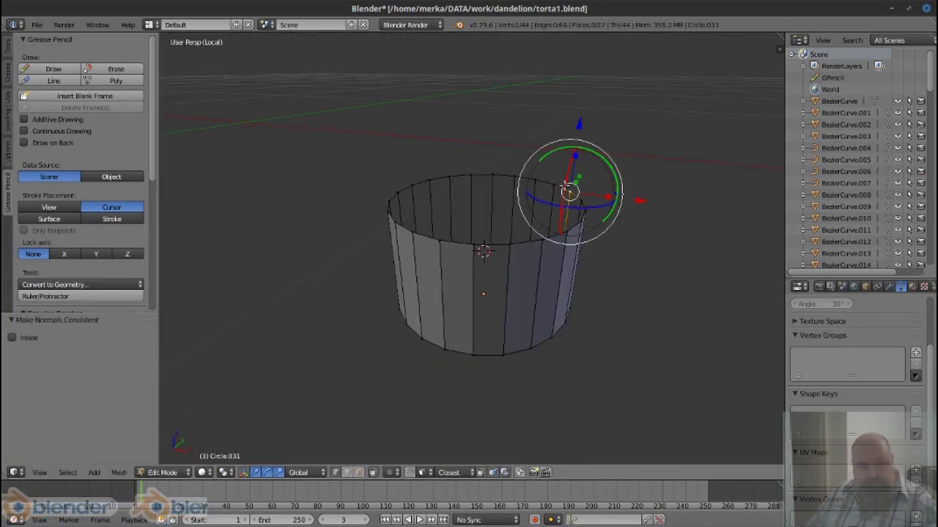
{"action": "right_click", "coordinate": [570, 192]}
{"action": "key", "text": "e"}
{"action": "left_click", "coordinate": [549, 237]}
{"action": "key", "text": "s"}
{"action": "left_click", "coordinate": [662, 236]}
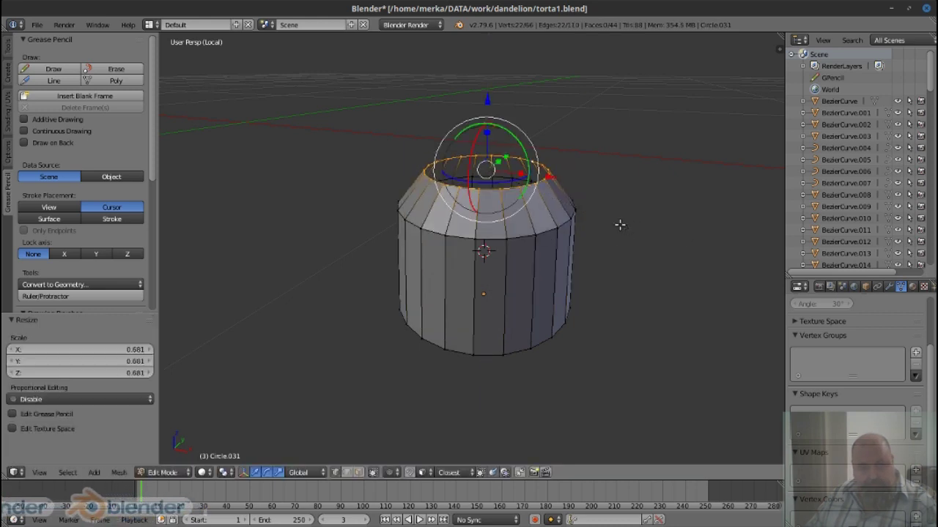
{"action": "key", "text": "e"}
{"action": "key", "text": "s"}
{"action": "left_click", "coordinate": [594, 224]}
{"action": "key", "text": "g"}
{"action": "key", "text": "z"}
{"action": "left_click", "coordinate": [505, 151]}
{"action": "scroll", "scroll_direction": "up", "scroll_amount": 3}
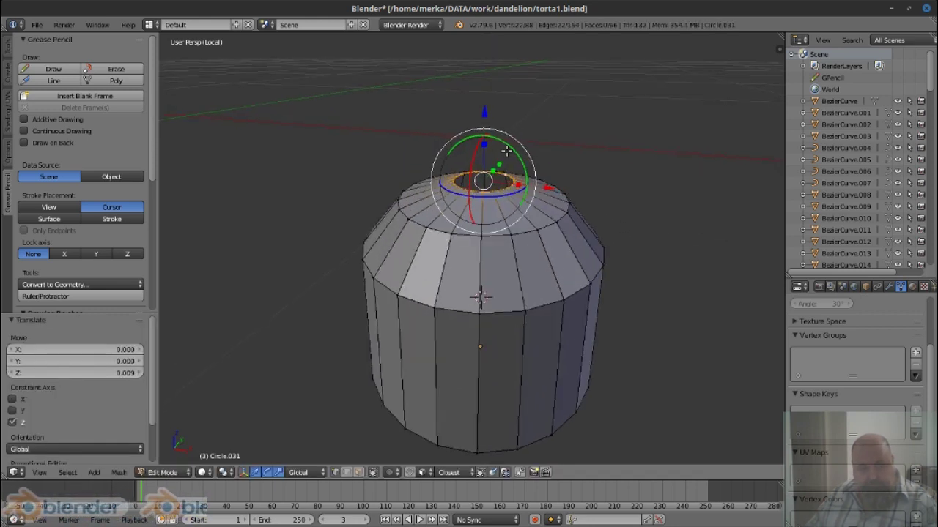
Bevel the edge ring below the dome and the top ring into rounded segments
{"action": "key", "text": "ctrl+Tab"}
{"action": "left_click", "coordinate": [485, 263]}
{"action": "right_click", "coordinate": [550, 315]}
{"action": "key", "text": "w"}
{"action": "left_click", "coordinate": [513, 447]}
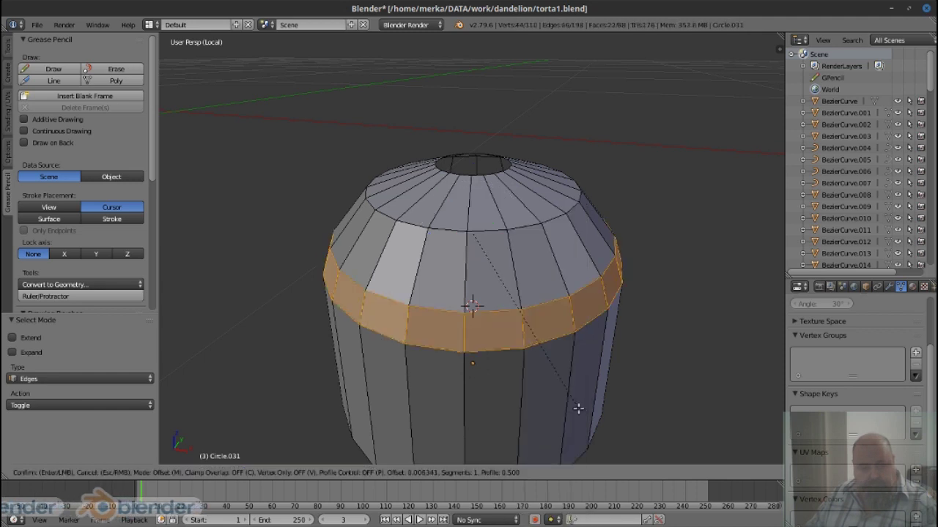
{"action": "left_click", "coordinate": [579, 414]}
{"action": "right_click", "coordinate": [525, 225]}
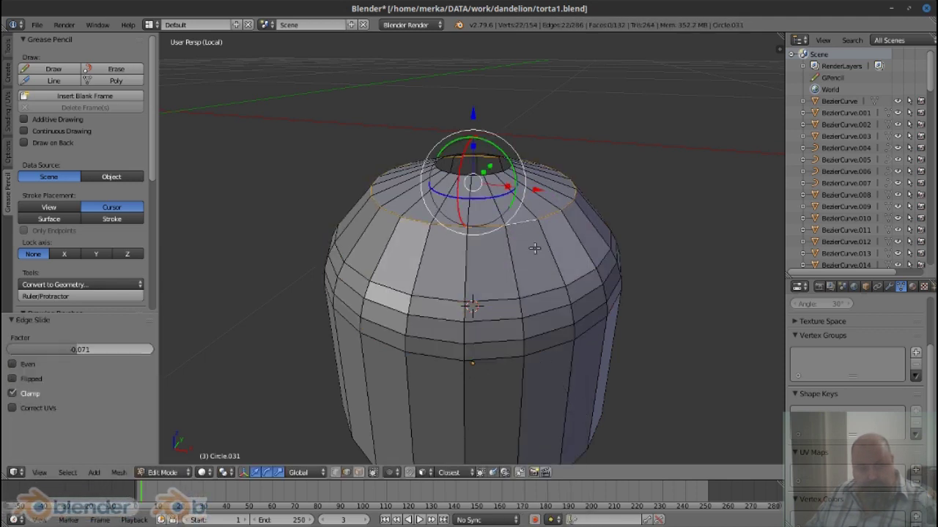
{"action": "key", "text": "ctrl+b"}
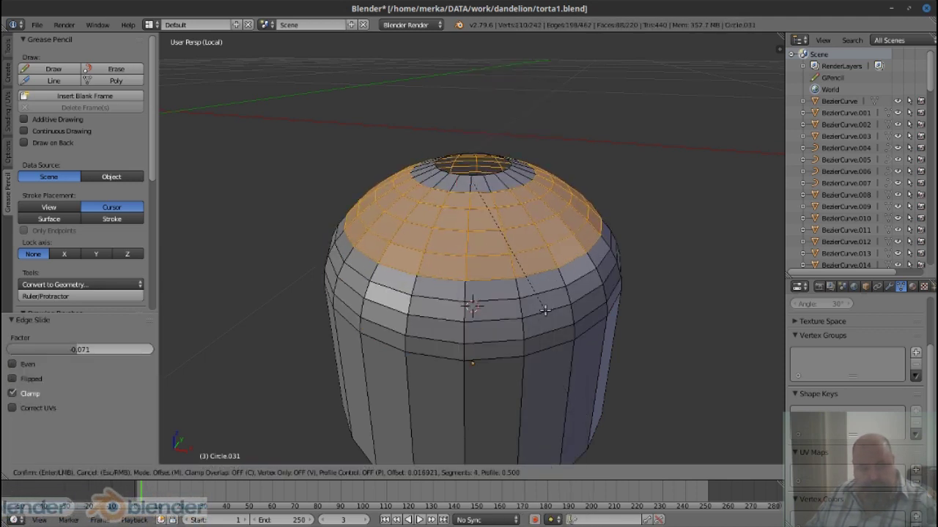
{"action": "left_click", "coordinate": [544, 310]}
Extrude the ring around the dome's top opening in place and close the crown hole
{"action": "left_click_drag", "start_coordinate": [544, 311], "coordinate": [513, 242]}
{"action": "scroll", "scroll_direction": "up", "scroll_amount": 3}
{"action": "key", "text": "1"}
{"action": "left_click_drag", "start_coordinate": [496, 186], "coordinate": [493, 214]}
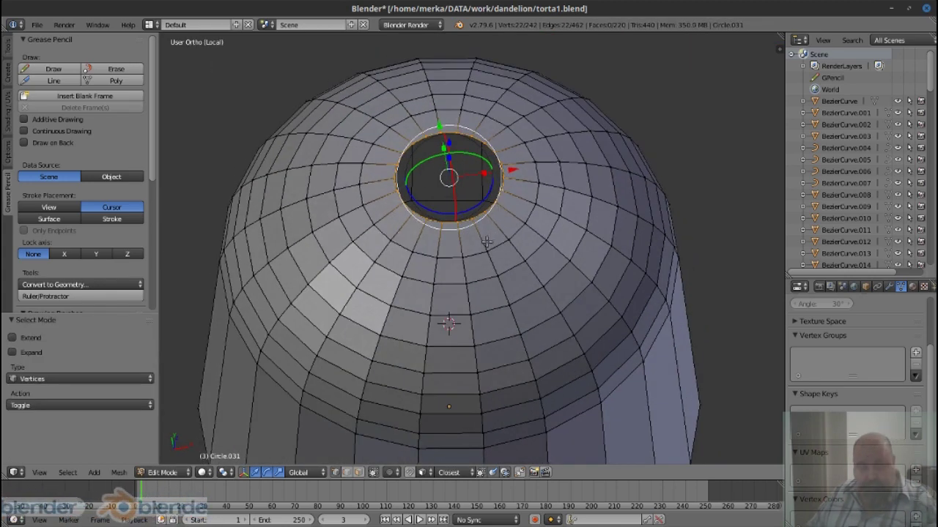
{"action": "key", "text": "ctrl+z"}
{"action": "key", "text": "e"}
{"action": "right_click", "coordinate": [484, 219]}
{"action": "key", "text": "w"}
{"action": "key", "text": "Escape"}
In edge mode, Checker Deselect the radial top edges and select full edge loops through them
{"action": "key", "text": "ctrl+Tab"}
{"action": "left_click", "coordinate": [454, 120]}
{"action": "scroll", "scroll_direction": "up", "scroll_amount": 3}
{"action": "scroll", "scroll_direction": "up", "scroll_amount": 3}
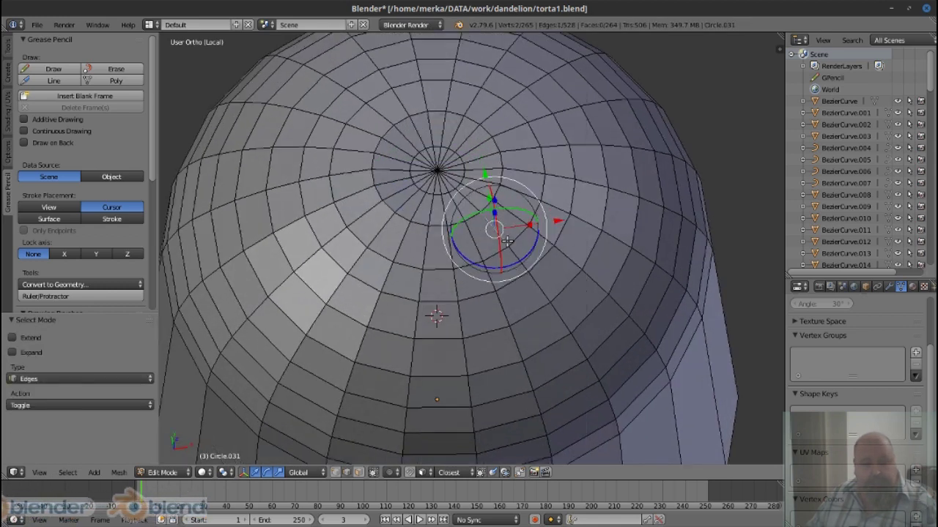
{"action": "left_click", "coordinate": [97, 389]}
{"action": "left_click_drag", "start_coordinate": [469, 161], "coordinate": [476, 197]}
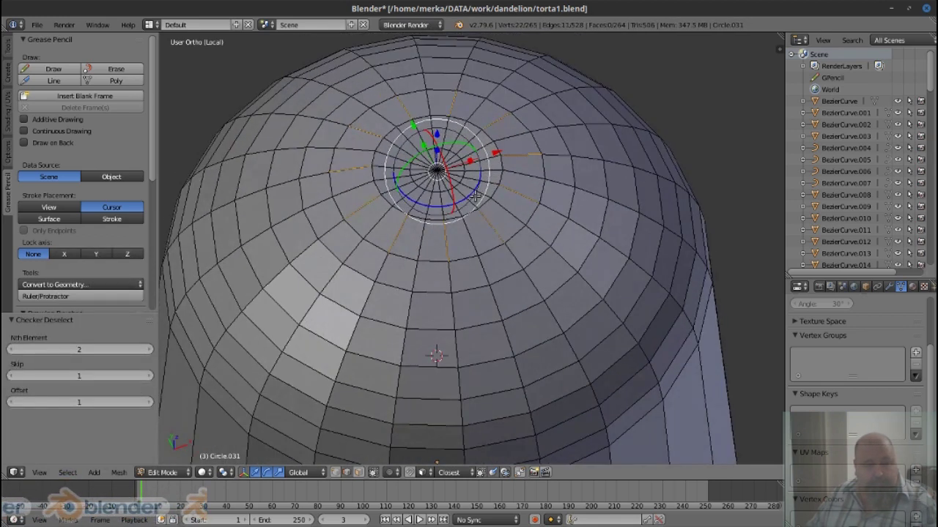
{"action": "left_click", "coordinate": [149, 351]}
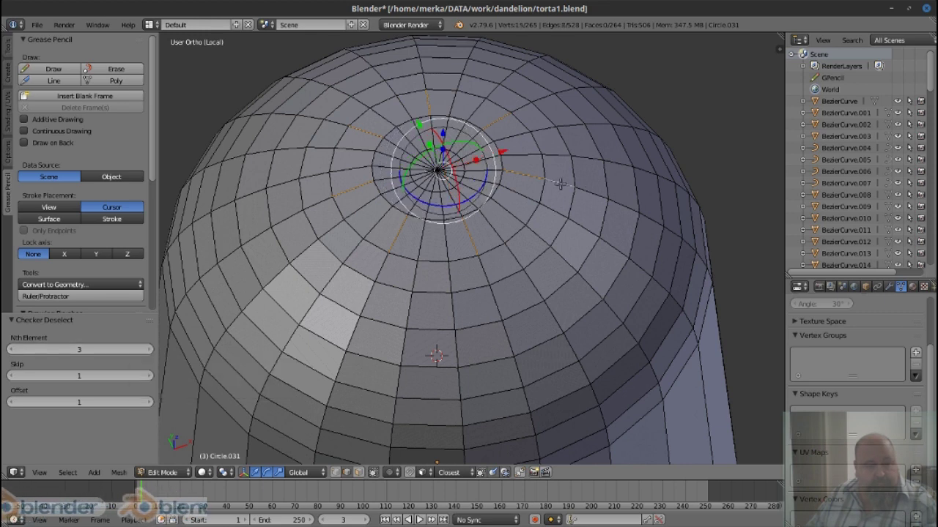
{"action": "left_click", "coordinate": [67, 473]}
{"action": "left_click", "coordinate": [176, 356]}
Push the selected edge loops inward with Shrink/Fatten to form creases
{"action": "key", "text": "KP_1"}
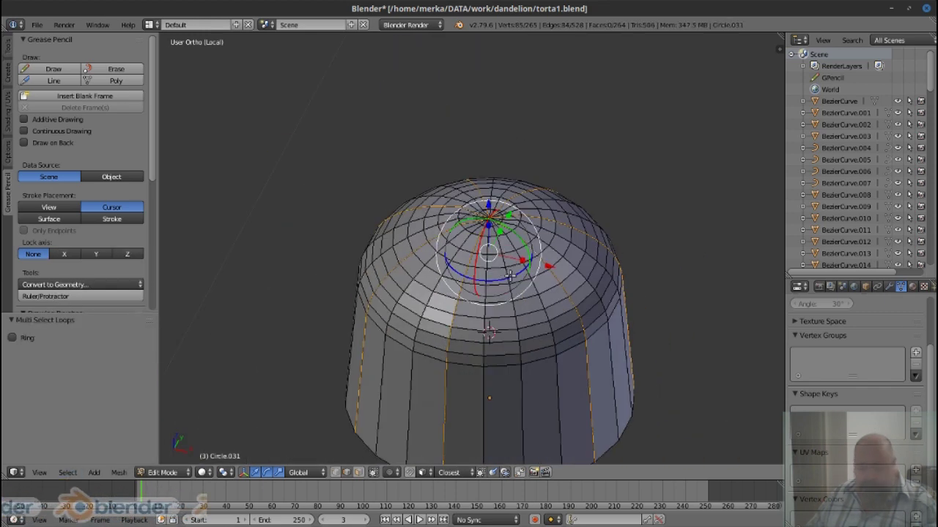
{"action": "key", "text": "z"}
{"action": "left_click_drag", "start_coordinate": [350, 276], "coordinate": [555, 274]}
{"action": "key", "text": "KP_1"}
{"action": "scroll", "scroll_direction": "up", "scroll_amount": 3}
{"action": "scroll", "scroll_direction": "down", "scroll_amount": 3}
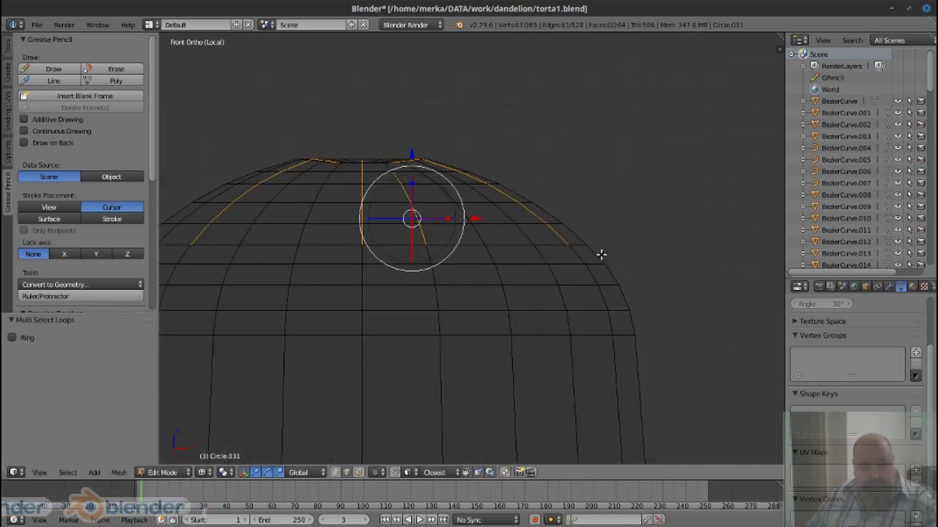
{"action": "left_click_drag", "start_coordinate": [601, 255], "coordinate": [609, 284]}
{"action": "key", "text": "z"}
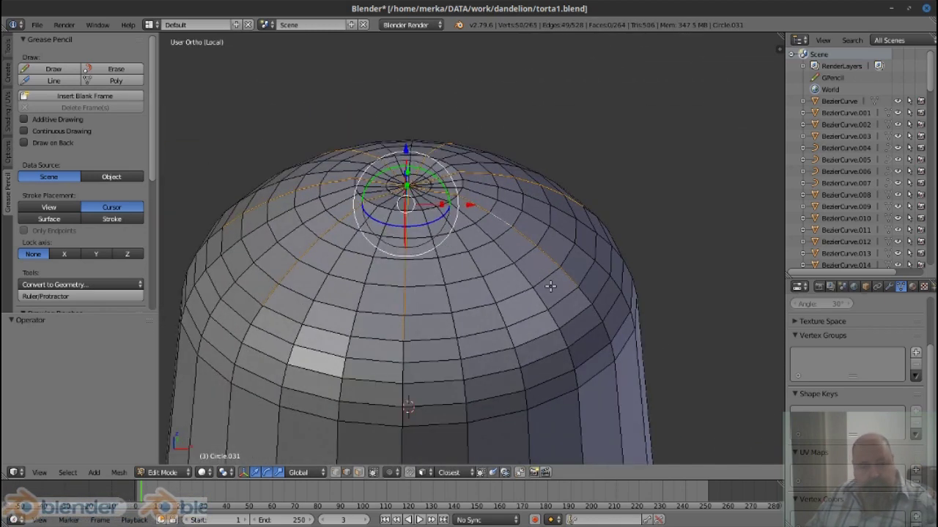
{"action": "key", "text": "alt+s"}
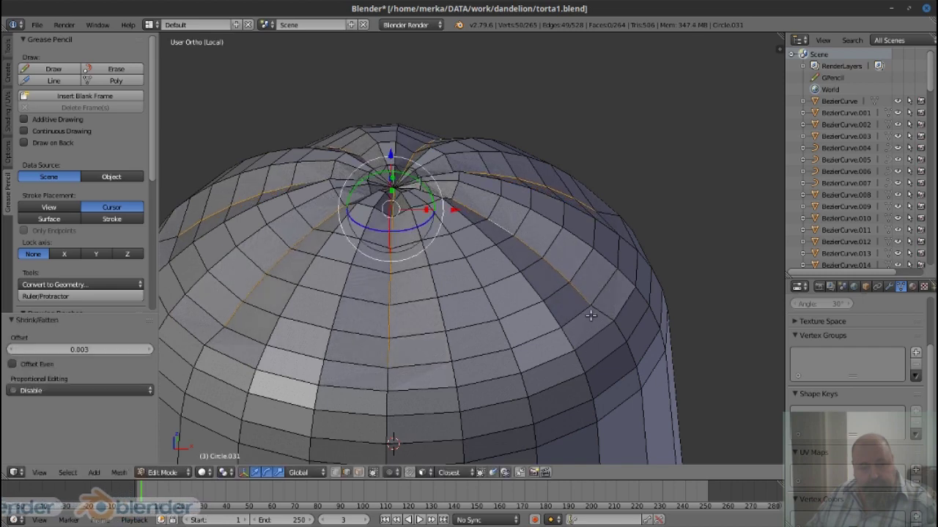
Twist the dome top into a swirl with proportional rotation, then add level-1 subdivision
{"action": "left_click_drag", "start_coordinate": [630, 353], "coordinate": [614, 328]}
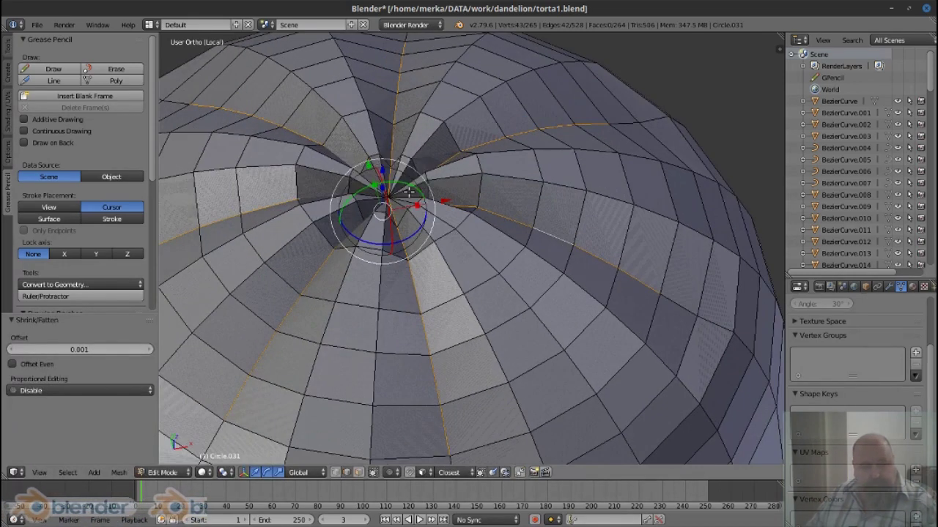
{"action": "key", "text": "1"}
{"action": "left_click_drag", "start_coordinate": [437, 219], "coordinate": [497, 251]}
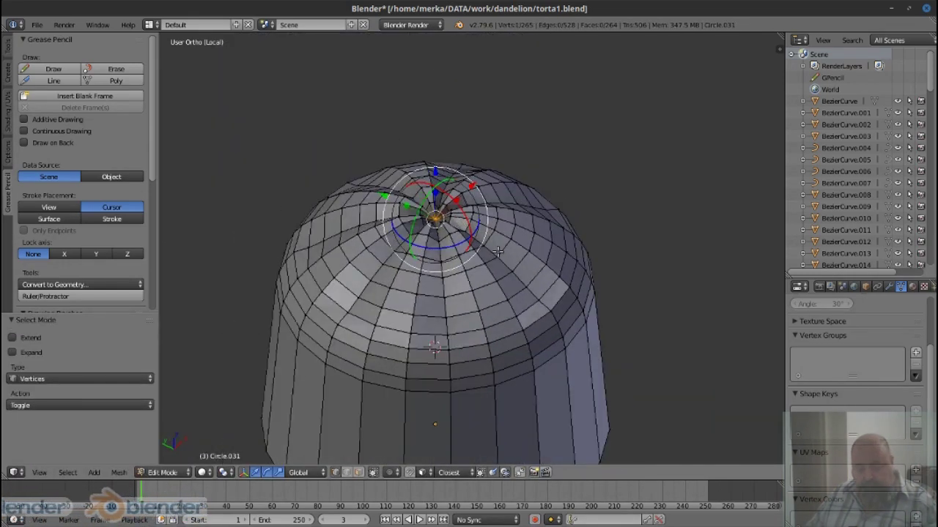
{"action": "scroll", "scroll_direction": "down", "scroll_amount": 3}
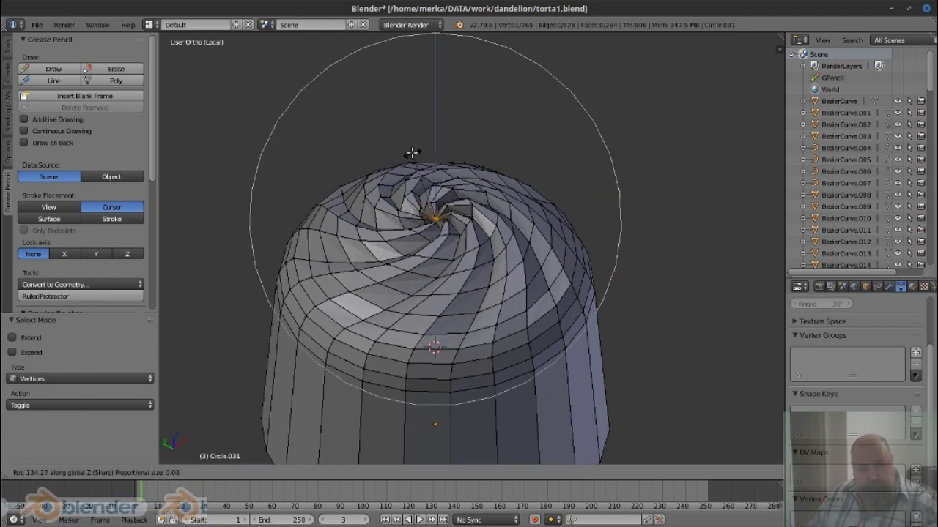
{"action": "scroll", "scroll_direction": "down", "scroll_amount": 3}
{"action": "left_click", "coordinate": [399, 163]}
{"action": "key", "text": "Tab"}
{"action": "key", "text": "ctrl+1"}
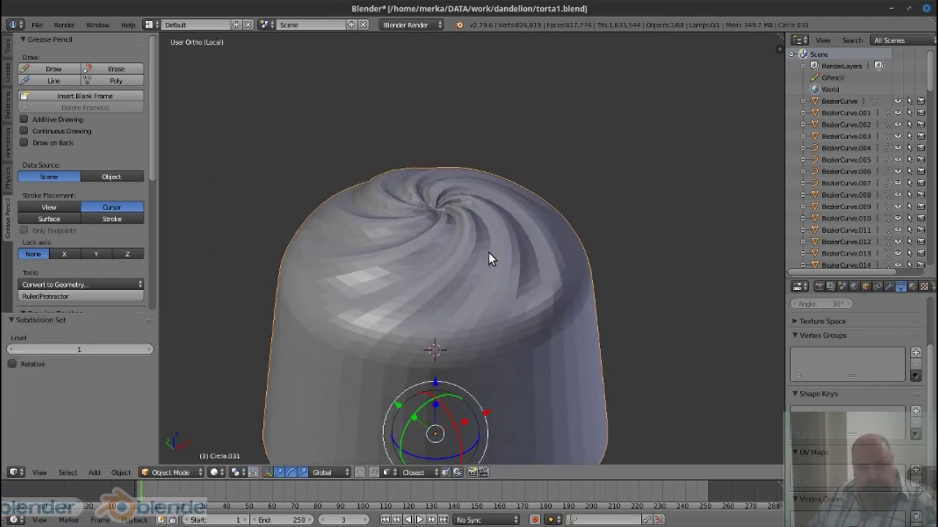
Raise the swirl's centre vertex straight up along Z to form a pointed tip
{"action": "key", "text": "Tab"}
{"action": "scroll", "scroll_direction": "up", "scroll_amount": 3}
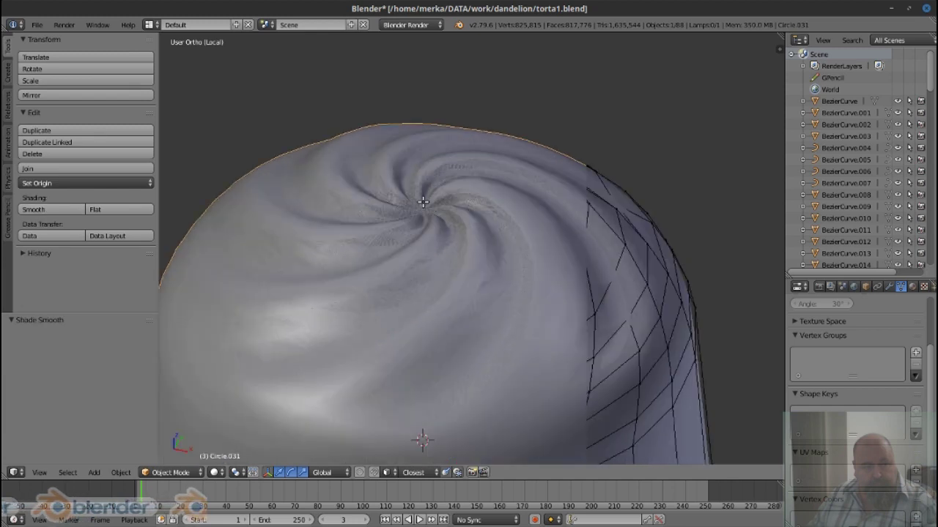
{"action": "scroll", "scroll_direction": "up", "scroll_amount": 3}
{"action": "right_click", "coordinate": [429, 204]}
{"action": "key", "text": "g"}
{"action": "key", "text": "z"}
{"action": "left_click", "coordinate": [481, 213]}
{"action": "key", "text": "Tab"}
{"action": "scroll", "scroll_direction": "down", "scroll_amount": 3}
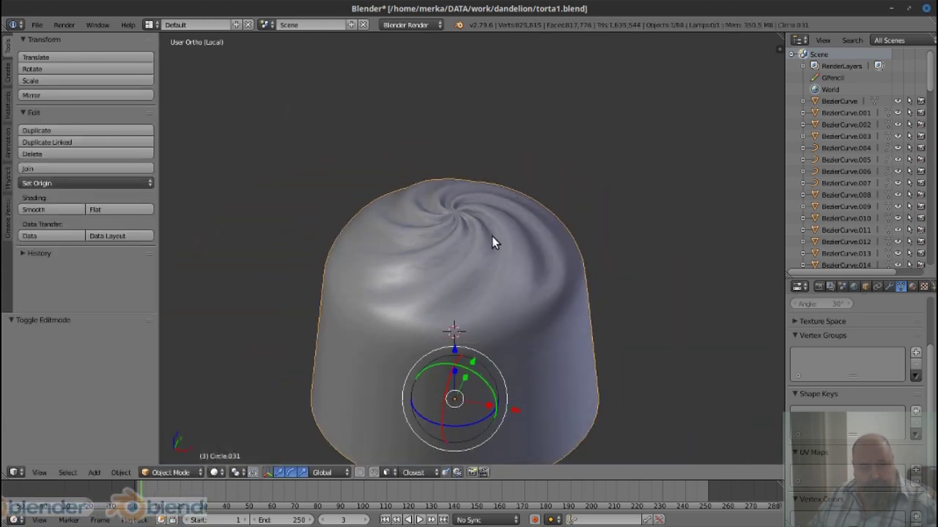
{"action": "scroll", "scroll_direction": "down", "scroll_amount": 3}
{"action": "scroll", "scroll_direction": "up", "scroll_amount": 3}
Select every other face in the side ring and inset them into recessed panels
{"action": "key", "text": "Tab"}
{"action": "key", "text": "Tab"}
{"action": "scroll", "scroll_direction": "down", "scroll_amount": 3}
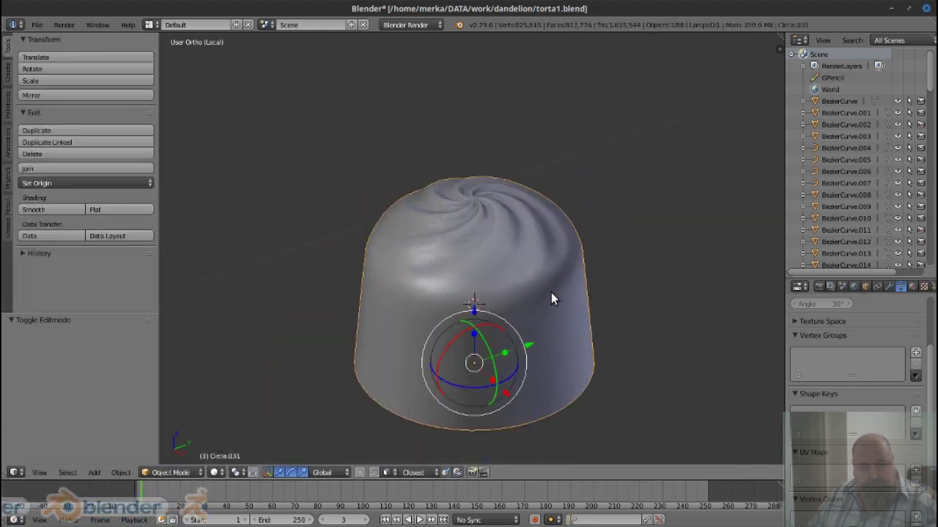
{"action": "key", "text": "Tab"}
{"action": "key", "text": "ctrl+Tab"}
{"action": "right_click", "coordinate": [537, 357]}
{"action": "key", "text": "a"}
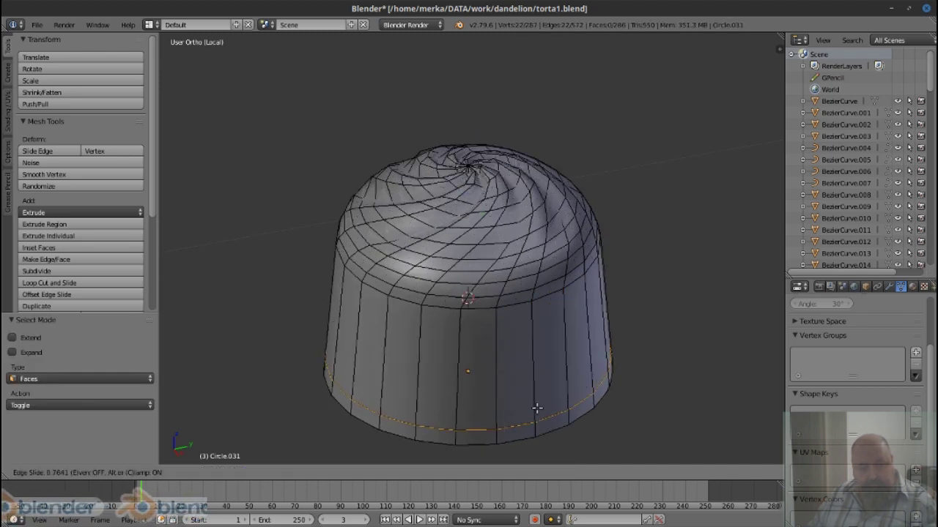
{"action": "scroll", "scroll_direction": "up", "scroll_amount": 3}
{"action": "right_click", "coordinate": [542, 350]}
{"action": "left_click", "coordinate": [67, 472]}
{"action": "left_click", "coordinate": [103, 389]}
{"action": "key", "text": "i"}
{"action": "left_click", "coordinate": [595, 399]}
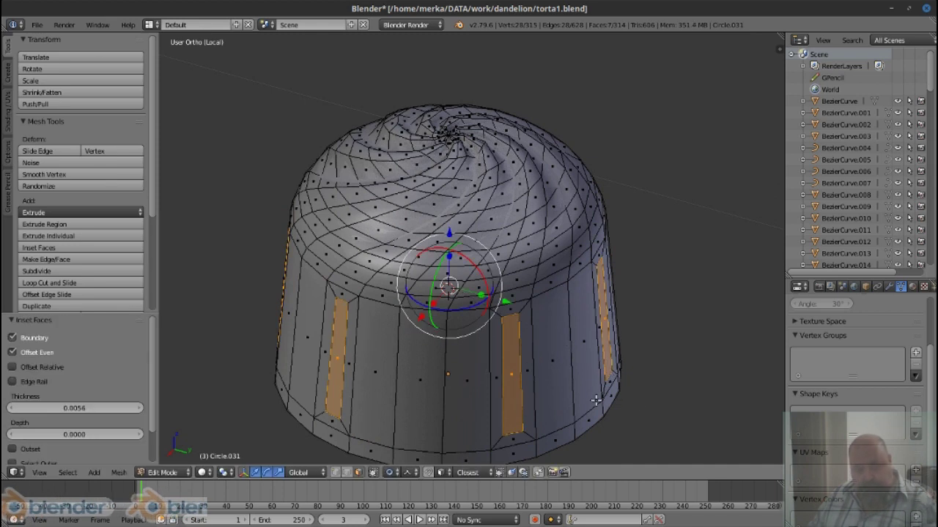
Add a loop cut around the candy's lower body
{"action": "key", "text": "Tab"}
{"action": "left_click_drag", "start_coordinate": [580, 371], "coordinate": [584, 349]}
{"action": "scroll", "scroll_direction": "down", "scroll_amount": 3}
{"action": "key", "text": "Tab"}
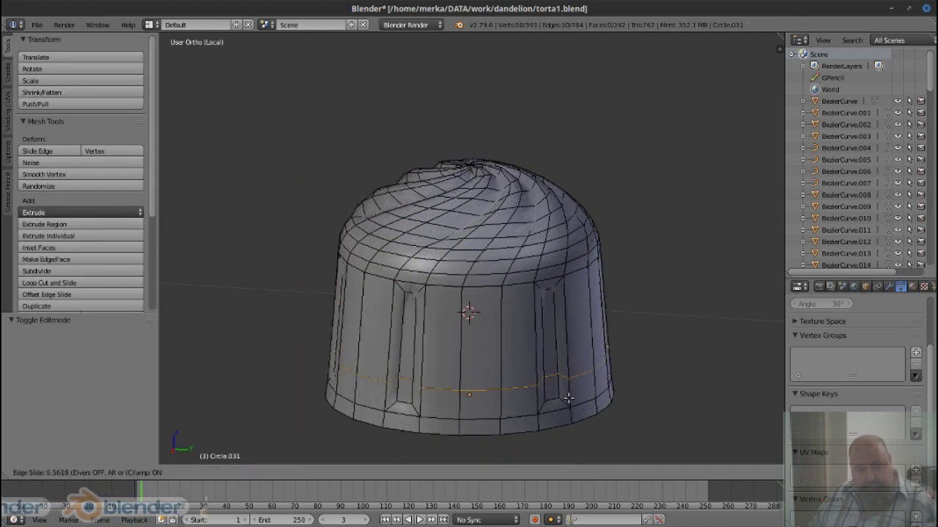
{"action": "left_click", "coordinate": [552, 337]}
{"action": "key", "text": "Tab"}
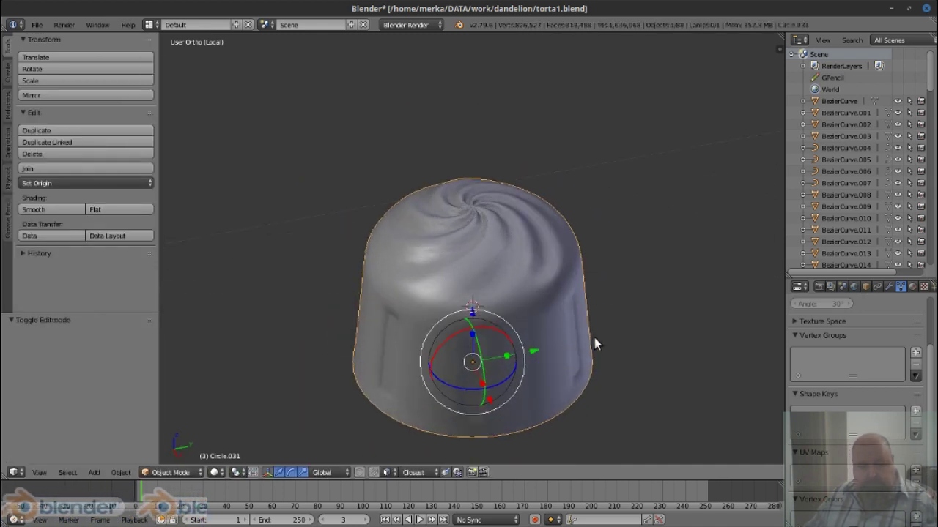
{"action": "left_click_drag", "start_coordinate": [601, 293], "coordinate": [576, 236]}
Fill the bottom opening, cut a loop near the rim, and shape it with Shrink/Fatten
{"action": "key", "text": "Tab"}
{"action": "scroll", "scroll_direction": "up", "scroll_amount": 3}
{"action": "left_click", "coordinate": [630, 377]}
{"action": "key", "text": "f"}
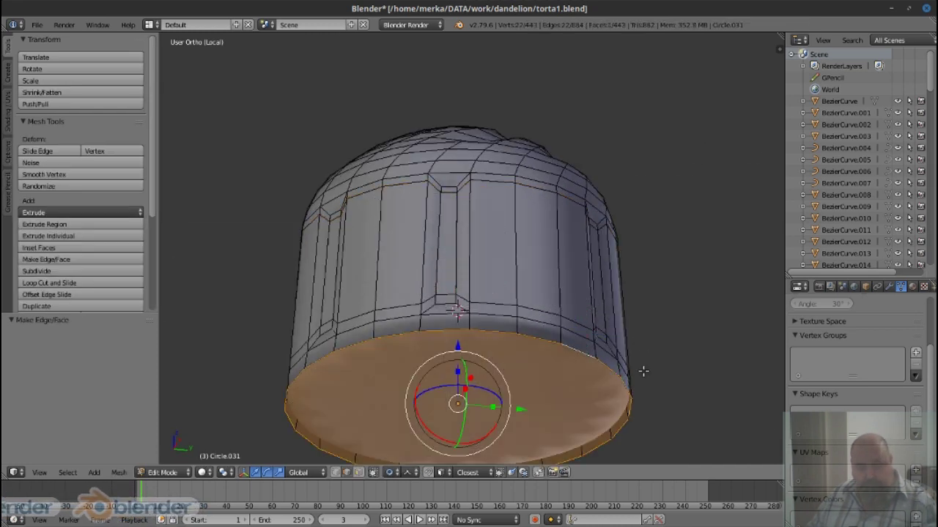
{"action": "scroll", "scroll_direction": "up", "scroll_amount": 3}
{"action": "key", "text": "ctrl+r"}
{"action": "left_click", "coordinate": [554, 357]}
{"action": "key", "text": "alt+s"}
{"action": "left_click", "coordinate": [597, 393]}
{"action": "key", "text": "Tab"}
{"action": "left_click_drag", "start_coordinate": [583, 344], "coordinate": [612, 398]}
Delete the bottom edge loop, cut a new loop near the rim, and flare it outward
{"action": "key", "text": "Tab"}
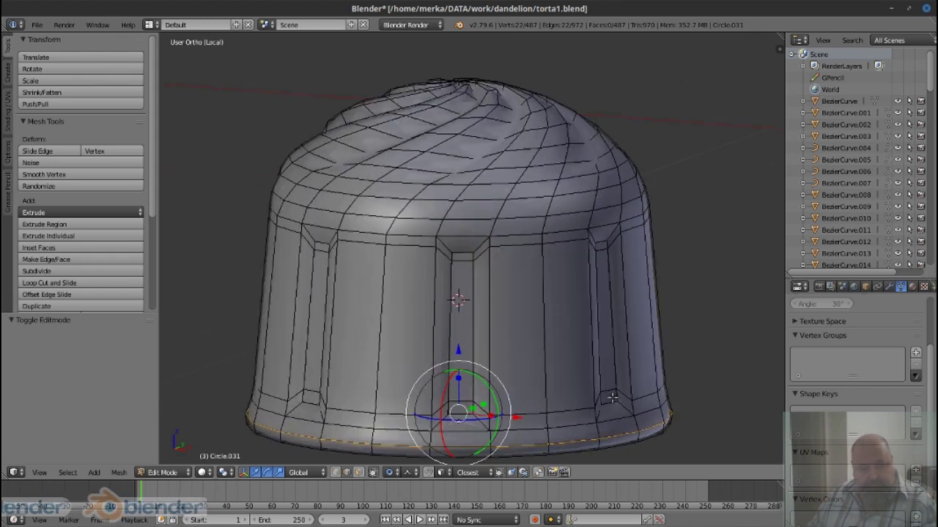
{"action": "key", "text": "ctrl+x"}
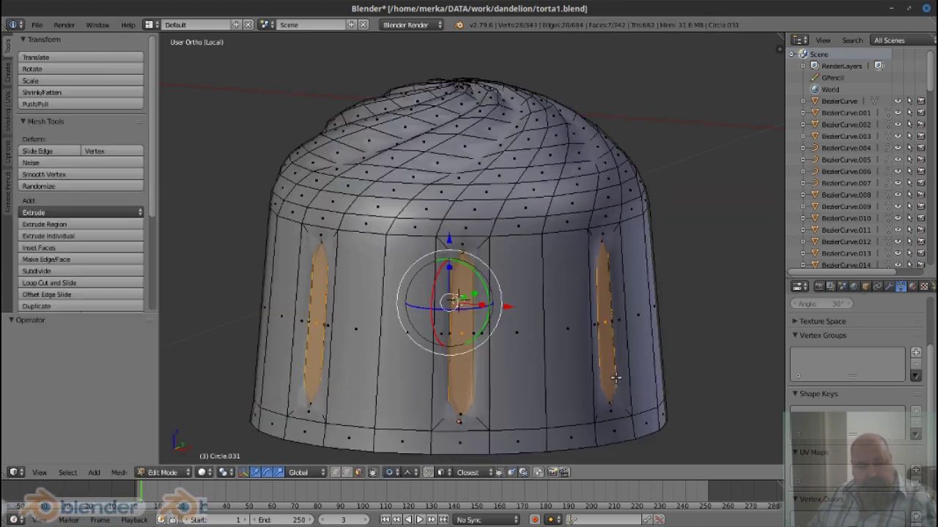
{"action": "key", "text": "ctrl+KP_Add"}
{"action": "key", "text": "ctrl+KP_Add"}
{"action": "scroll", "scroll_direction": "up", "scroll_amount": 3}
{"action": "key", "text": "a"}
{"action": "key", "text": "ctrl+r"}
{"action": "left_click", "coordinate": [604, 388]}
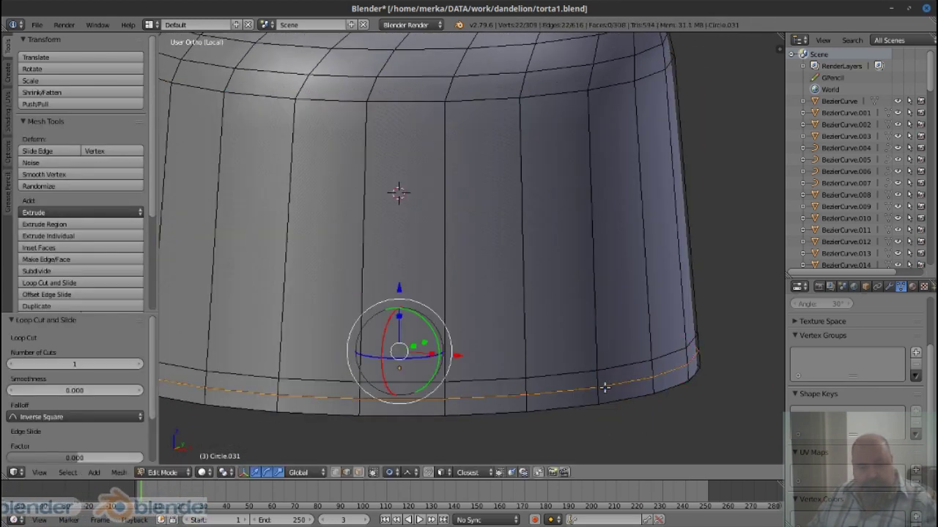
{"action": "key", "text": "alt+s"}
{"action": "left_click", "coordinate": [669, 402]}
{"action": "key", "text": "ctrl+r"}
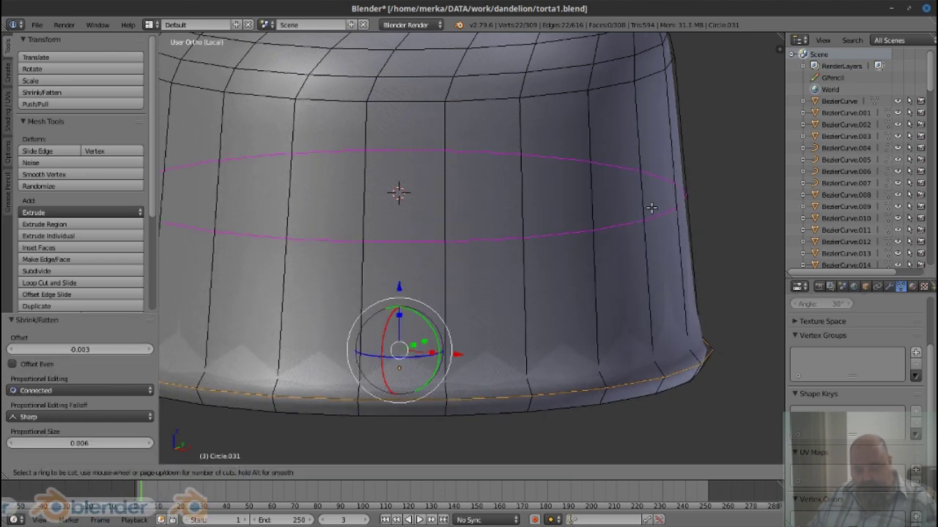
{"action": "key", "text": "Escape"}
Fill the candy's bottom and merge it at center into a single point
{"action": "scroll", "scroll_direction": "down", "scroll_amount": 3}
{"action": "left_click_drag", "start_coordinate": [652, 208], "coordinate": [601, 271]}
{"action": "key", "text": "f"}
{"action": "key", "text": "Tab"}
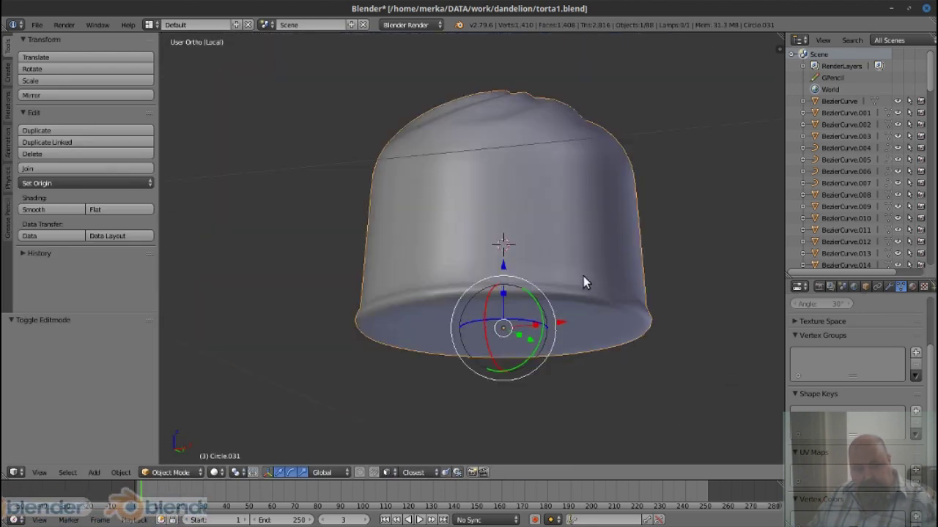
{"action": "scroll", "scroll_direction": "up", "scroll_amount": 3}
{"action": "key", "text": "Tab"}
{"action": "key", "text": "w"}
{"action": "left_click", "coordinate": [628, 324]}
{"action": "left_click", "coordinate": [593, 273]}
{"action": "key", "text": "Tab"}
Orbit around the finished candy to inspect its top and sides
{"action": "scroll", "scroll_direction": "down", "scroll_amount": 3}
{"action": "left_click_drag", "start_coordinate": [607, 268], "coordinate": [579, 209]}
{"action": "key", "text": "Tab"}
{"action": "scroll", "scroll_direction": "up", "scroll_amount": 3}
{"action": "scroll", "scroll_direction": "up", "scroll_amount": 3}
{"action": "key", "text": "Tab"}
{"action": "scroll", "scroll_direction": "down", "scroll_amount": 3}
{"action": "left_click_drag", "start_coordinate": [498, 141], "coordinate": [547, 159]}
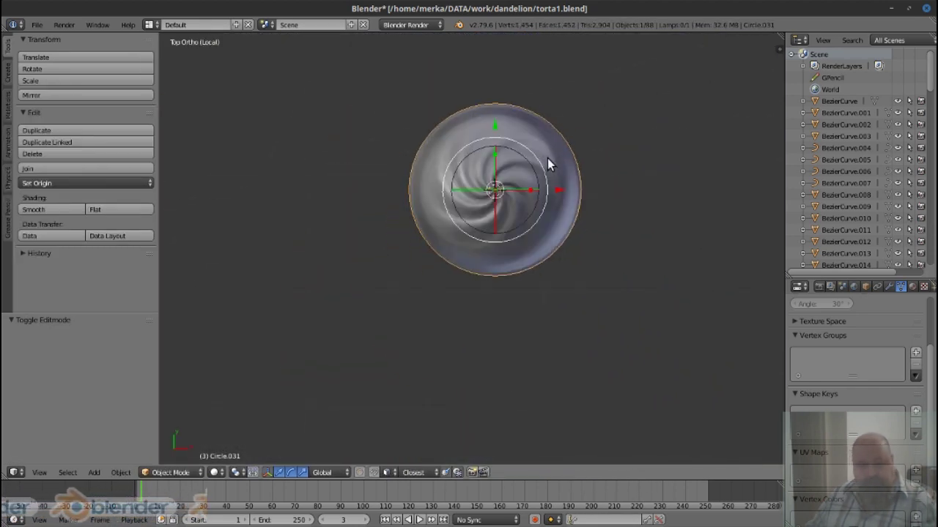
Return to the full cake scene and link the active object's materials to the plate with Ctrl+L
{"action": "key", "text": "KP_Divide"}
{"action": "scroll", "scroll_direction": "down", "scroll_amount": 3}
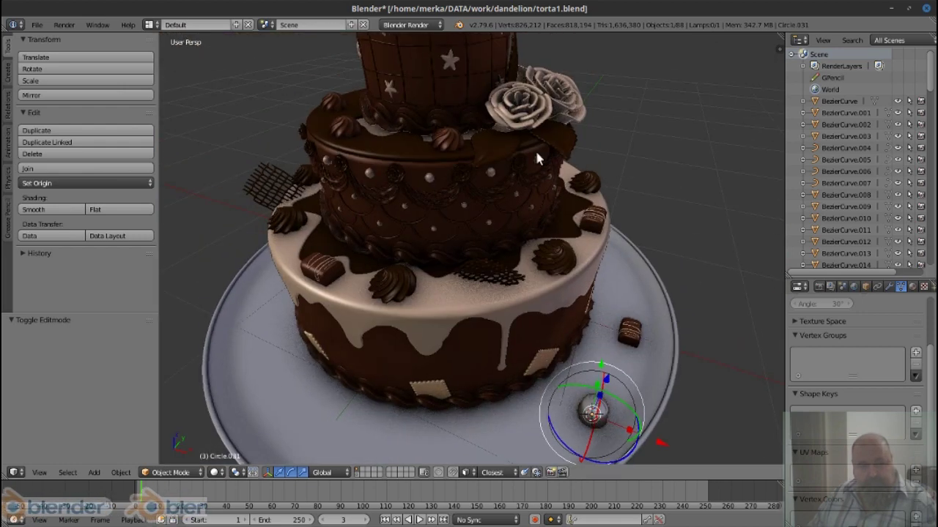
{"action": "scroll", "scroll_direction": "up", "scroll_amount": 3}
{"action": "right_click", "coordinate": [565, 278]}
{"action": "left_click_drag", "start_coordinate": [565, 278], "coordinate": [638, 293]}
{"action": "key", "text": "ctrl+l"}
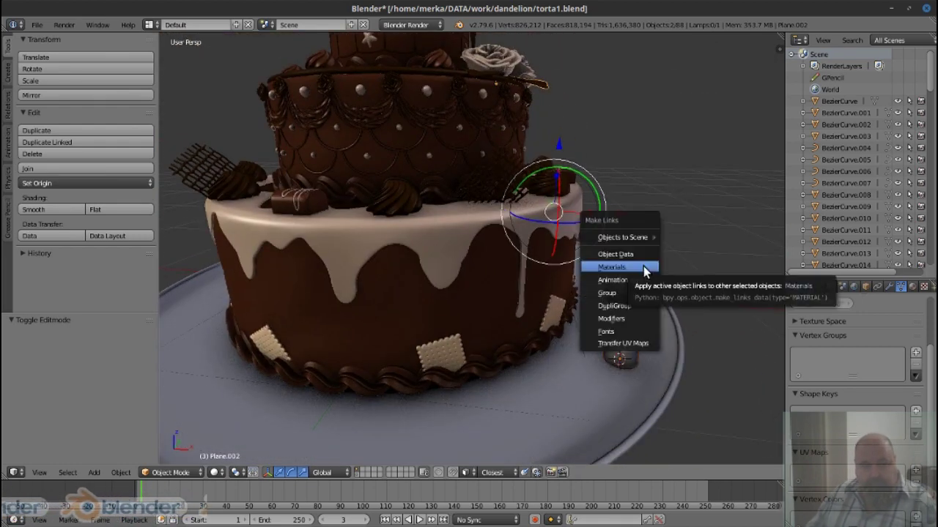
{"action": "left_click", "coordinate": [643, 266]}
Select the chocolate candy and discard an accidental extra duplicate
{"action": "key", "text": "a"}
{"action": "scroll", "scroll_direction": "up", "scroll_amount": 3}
{"action": "right_click", "coordinate": [568, 370]}
{"action": "scroll", "scroll_direction": "down", "scroll_amount": 3}
{"action": "scroll", "scroll_direction": "down", "scroll_amount": 3}
{"action": "key", "text": "shift+d"}
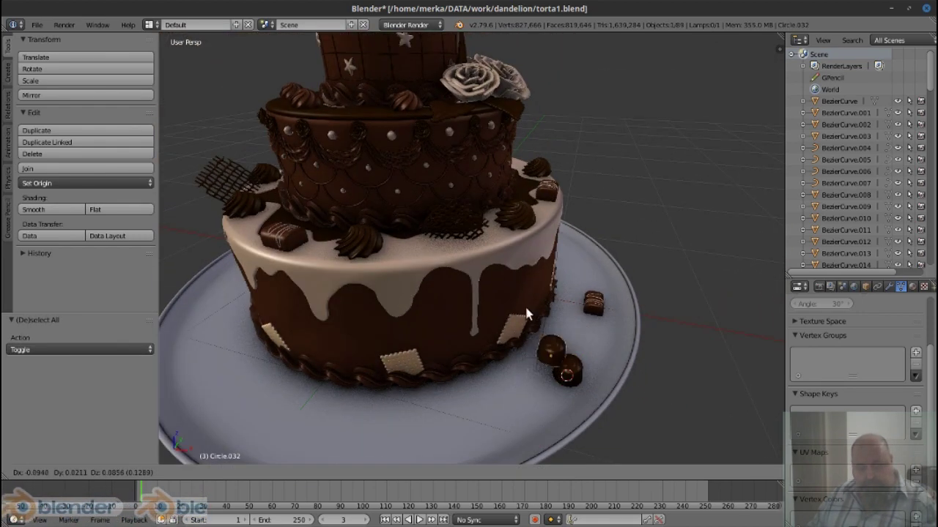
{"action": "right_click", "coordinate": [375, 95]}
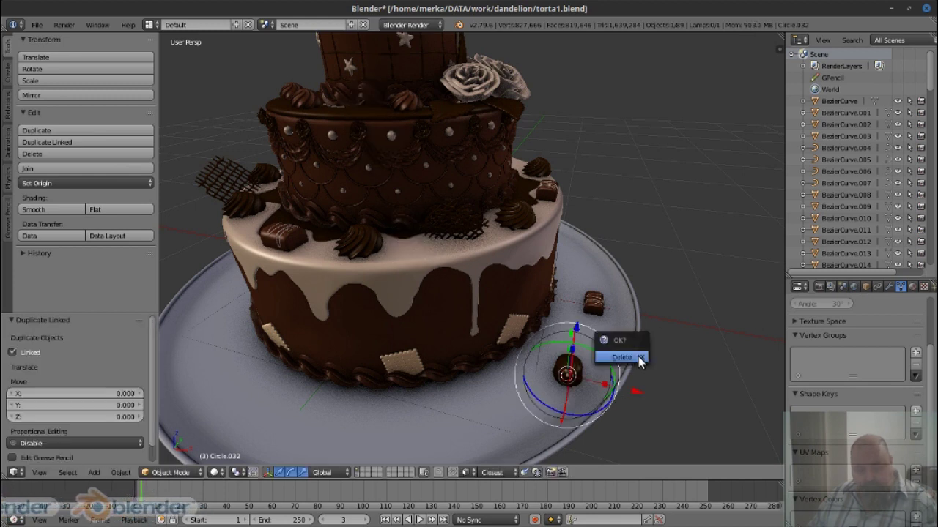
{"action": "left_click", "coordinate": [640, 357]}
Scale the candy down to 0.807 and apply its scale
{"action": "scroll", "scroll_direction": "up", "scroll_amount": 3}
{"action": "key", "text": "s"}
{"action": "left_click", "coordinate": [640, 269]}
{"action": "scroll", "scroll_direction": "up", "scroll_amount": 3}
{"action": "key", "text": "ctrl+a"}
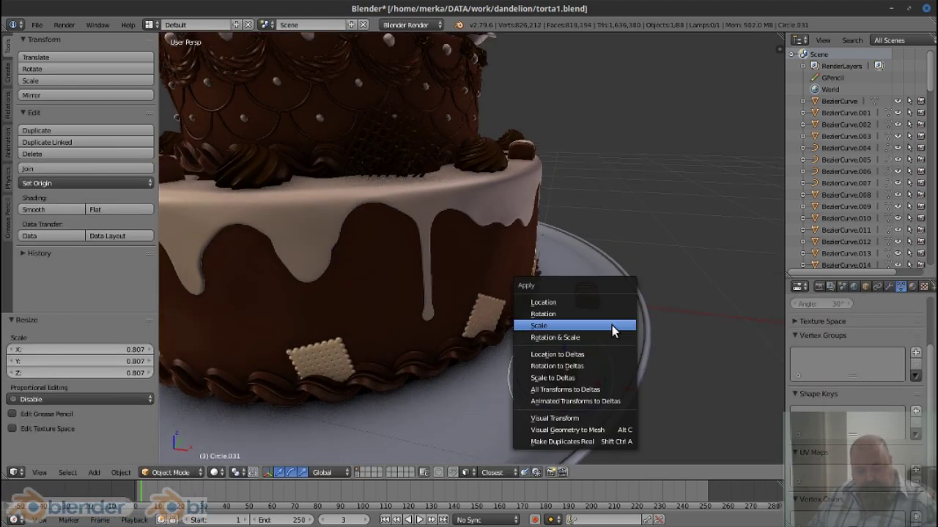
{"action": "left_click", "coordinate": [612, 325]}
Place the first two linked copies of the candy on the plate
{"action": "scroll", "scroll_direction": "down", "scroll_amount": 3}
{"action": "left_click_drag", "start_coordinate": [612, 329], "coordinate": [618, 373]}
{"action": "key", "text": "shift+d"}
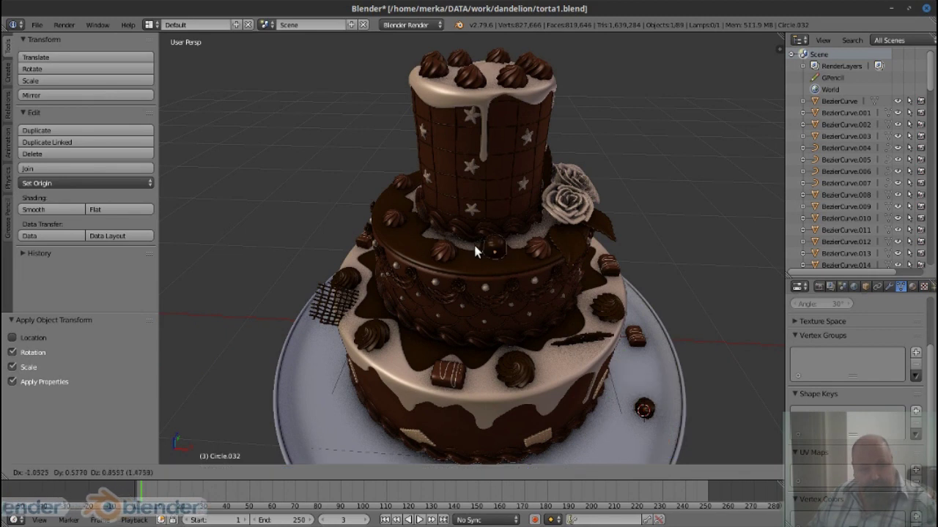
{"action": "left_click", "coordinate": [474, 242]}
{"action": "key", "text": "alt+d"}
{"action": "left_click_drag", "start_coordinate": [470, 244], "coordinate": [477, 366]}
{"action": "left_click", "coordinate": [450, 298]}
Add three more Alt+D linked candy copies around the cake on the plate
{"action": "key", "text": "alt+d"}
{"action": "left_click", "coordinate": [504, 311]}
{"action": "key", "text": "alt+d"}
{"action": "left_click", "coordinate": [538, 338]}
{"action": "key", "text": "alt+d"}
{"action": "left_click", "coordinate": [517, 359]}
Add a UV sphere beside the plate and enter its Edit Mode
{"action": "scroll", "scroll_direction": "down", "scroll_amount": 3}
{"action": "scroll", "scroll_direction": "up", "scroll_amount": 3}
{"action": "scroll", "scroll_direction": "down", "scroll_amount": 3}
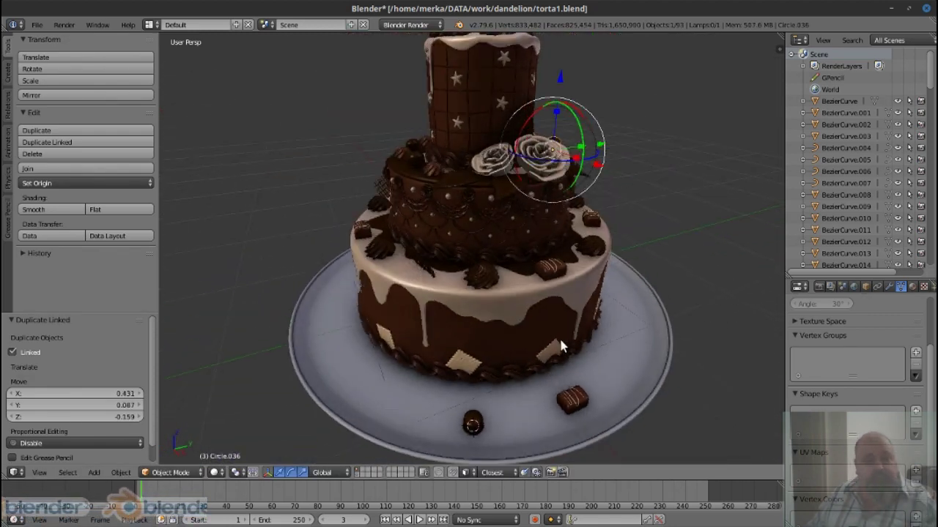
{"action": "left_click_drag", "start_coordinate": [561, 345], "coordinate": [513, 308]}
{"action": "scroll", "scroll_direction": "up", "scroll_amount": 3}
{"action": "scroll", "scroll_direction": "up", "scroll_amount": 3}
{"action": "scroll", "scroll_direction": "down", "scroll_amount": 3}
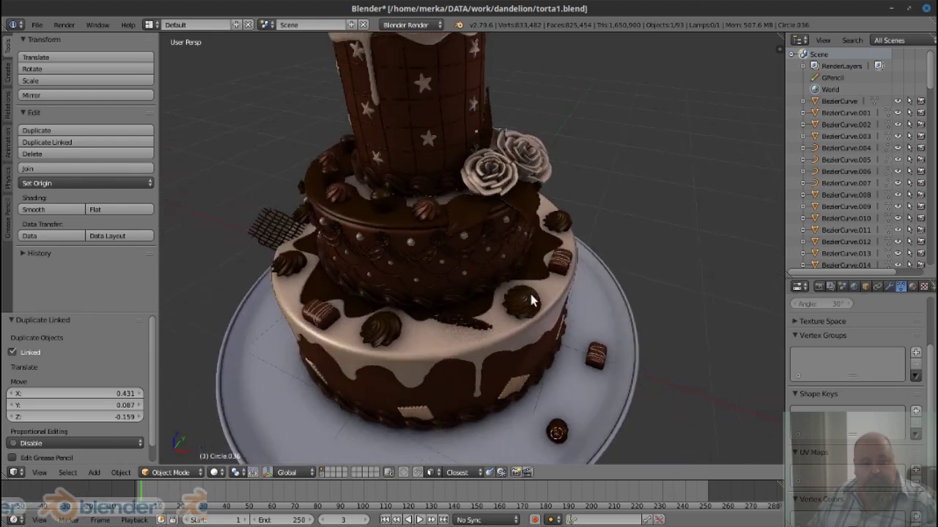
{"action": "scroll", "scroll_direction": "up", "scroll_amount": 3}
{"action": "left_click_drag", "start_coordinate": [536, 272], "coordinate": [538, 410]}
{"action": "scroll", "scroll_direction": "down", "scroll_amount": 3}
{"action": "scroll", "scroll_direction": "up", "scroll_amount": 3}
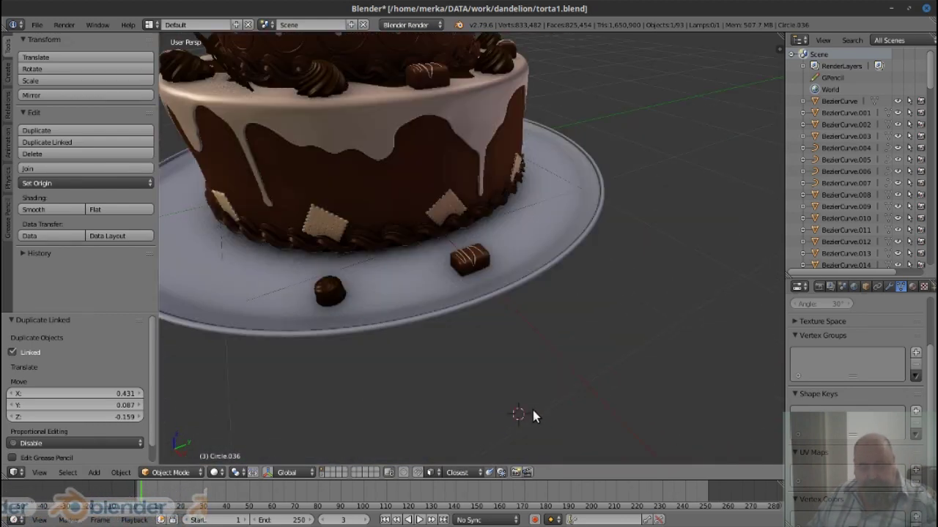
{"action": "key", "text": "shift+a"}
{"action": "left_click", "coordinate": [586, 380]}
{"action": "left_click_drag", "start_coordinate": [586, 381], "coordinate": [548, 324]}
{"action": "key", "text": "Tab"}
{"action": "scroll", "scroll_direction": "up", "scroll_amount": 3}
{"action": "key", "text": "ctrl+Tab"}
Pull the sphere's top vertex up with proportional editing to form an egg shape
{"action": "left_click", "coordinate": [520, 324]}
{"action": "right_click", "coordinate": [535, 228]}
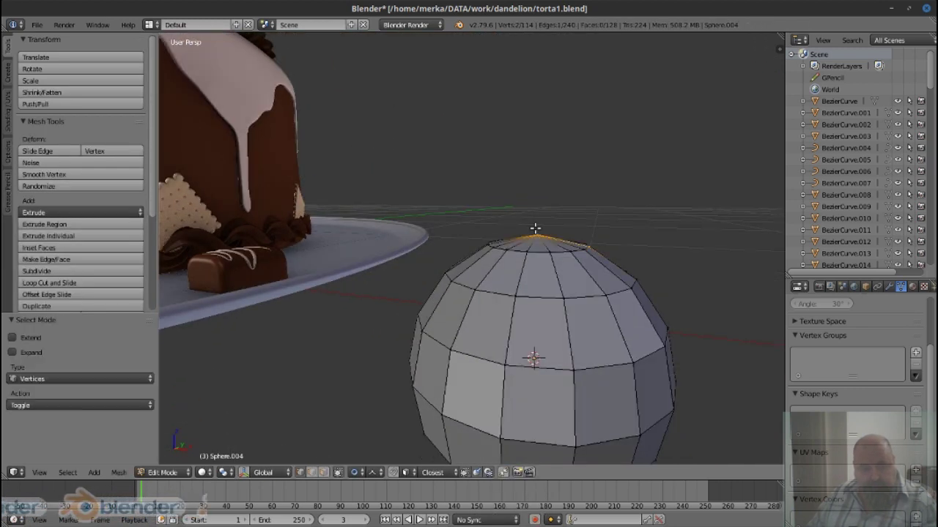
{"action": "scroll", "scroll_direction": "down", "scroll_amount": 3}
{"action": "left_click", "coordinate": [373, 471]}
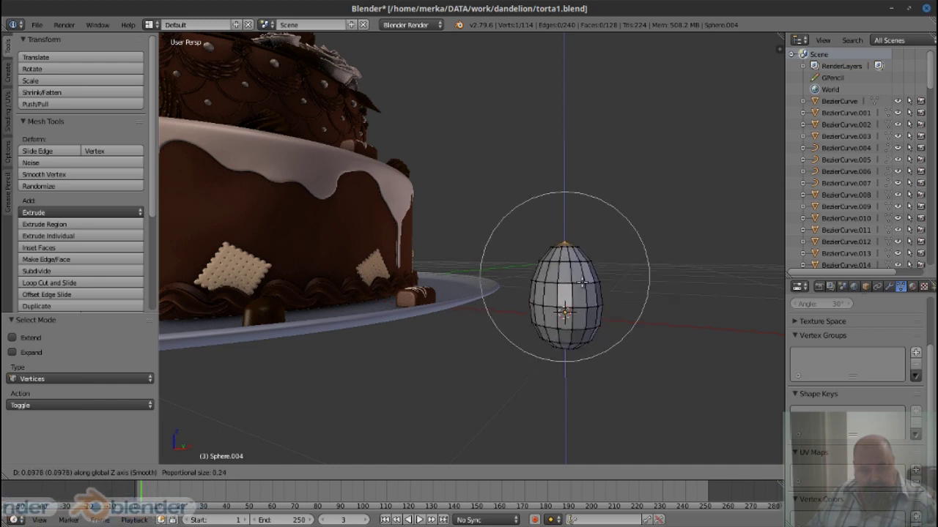
{"action": "left_click", "coordinate": [582, 282]}
{"action": "scroll", "scroll_direction": "up", "scroll_amount": 3}
{"action": "scroll", "scroll_direction": "down", "scroll_amount": 3}
{"action": "scroll", "scroll_direction": "up", "scroll_amount": 3}
Isolate the egg in local view and rip it open along the equator edge loop
{"action": "key", "text": "KP_7"}
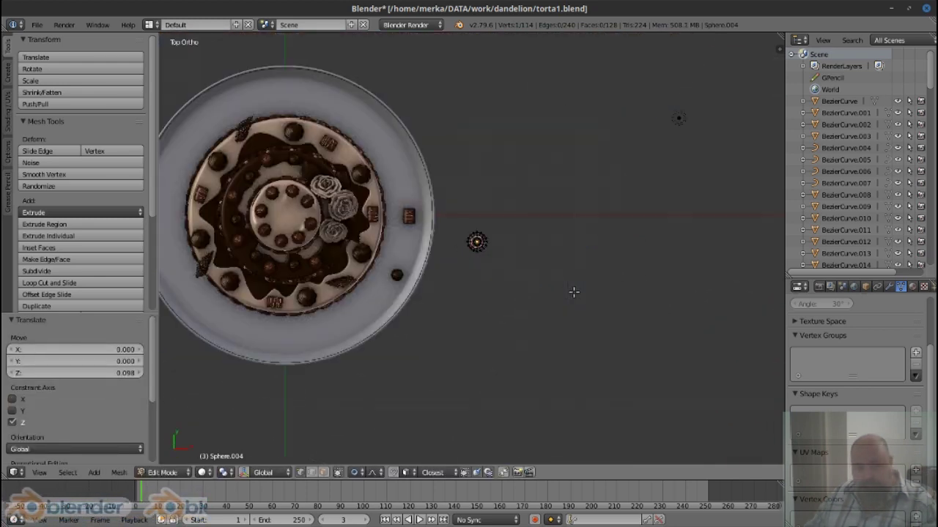
{"action": "key", "text": "KP_Divide"}
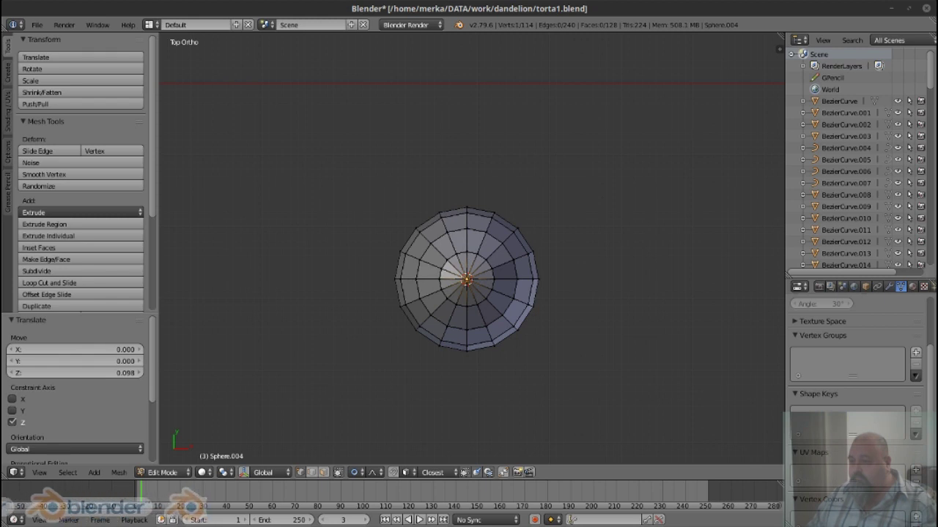
{"action": "scroll", "scroll_direction": "up", "scroll_amount": 3}
{"action": "key", "text": "2"}
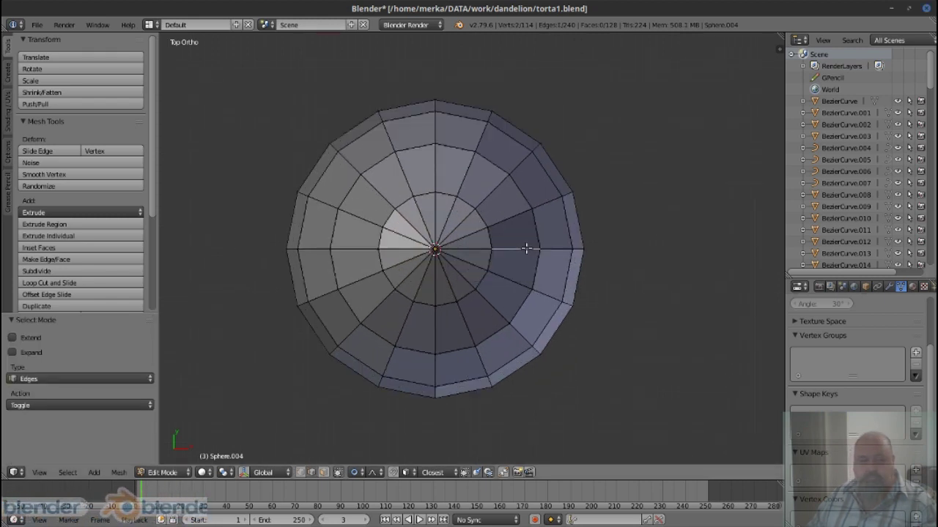
{"action": "right_click", "coordinate": [527, 247]}
{"action": "scroll", "scroll_direction": "up", "scroll_amount": 3}
{"action": "scroll", "scroll_direction": "up", "scroll_amount": 3}
{"action": "key", "text": "v"}
{"action": "right_click", "coordinate": [481, 234]}
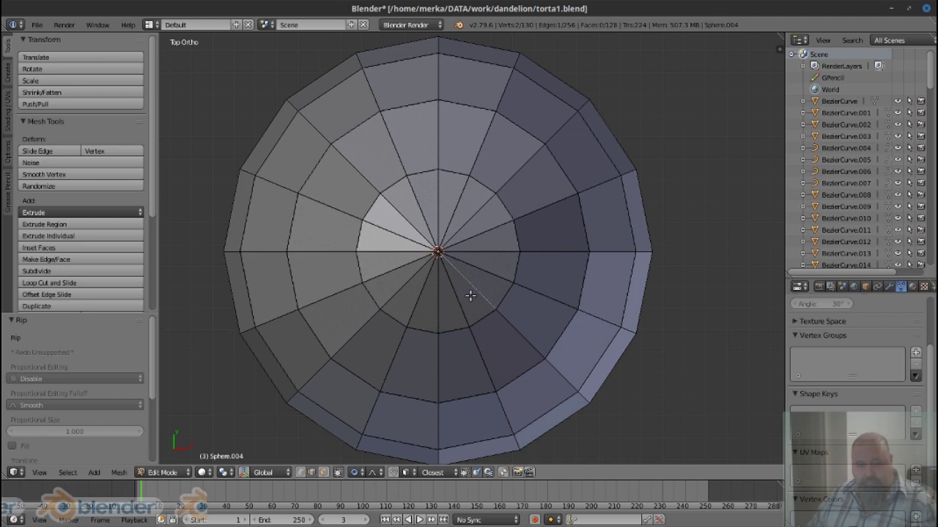
Select and delete the upper half of the sphere's vertices
{"action": "key", "text": "l"}
{"action": "key", "text": "ctrl+i"}
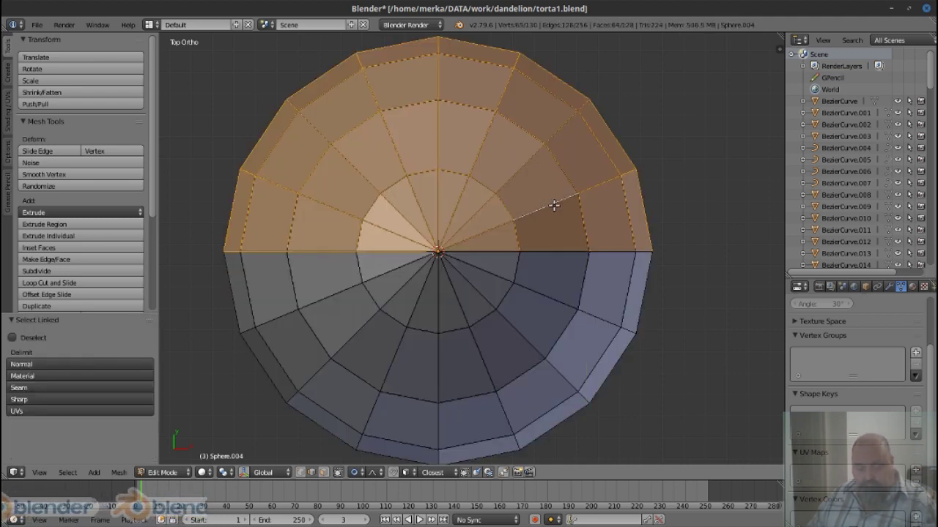
{"action": "key", "text": "x"}
{"action": "left_click", "coordinate": [529, 252]}
Shift the remaining half slightly along Y and fill the open rim with a face
{"action": "key", "text": "g"}
{"action": "key", "text": "y"}
{"action": "left_click", "coordinate": [477, 221]}
{"action": "left_click_drag", "start_coordinate": [476, 221], "coordinate": [644, 285]}
{"action": "key", "text": "f"}
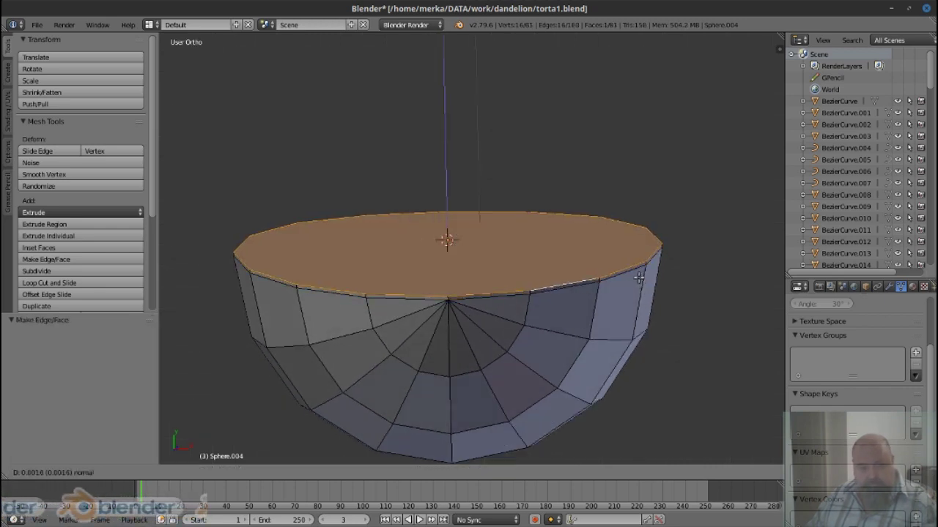
{"action": "scroll", "scroll_direction": "up", "scroll_amount": 3}
Extrude the cap face into a pushed-out rim band and delete the top faces
{"action": "key", "text": "3"}
{"action": "right_click", "coordinate": [586, 280]}
{"action": "key", "text": "e"}
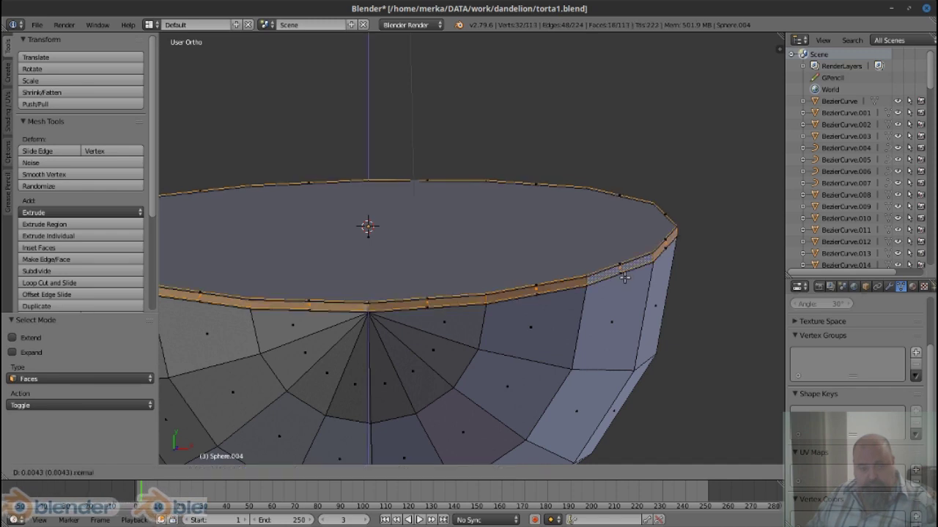
{"action": "right_click", "coordinate": [626, 281]}
{"action": "right_click", "coordinate": [629, 282]}
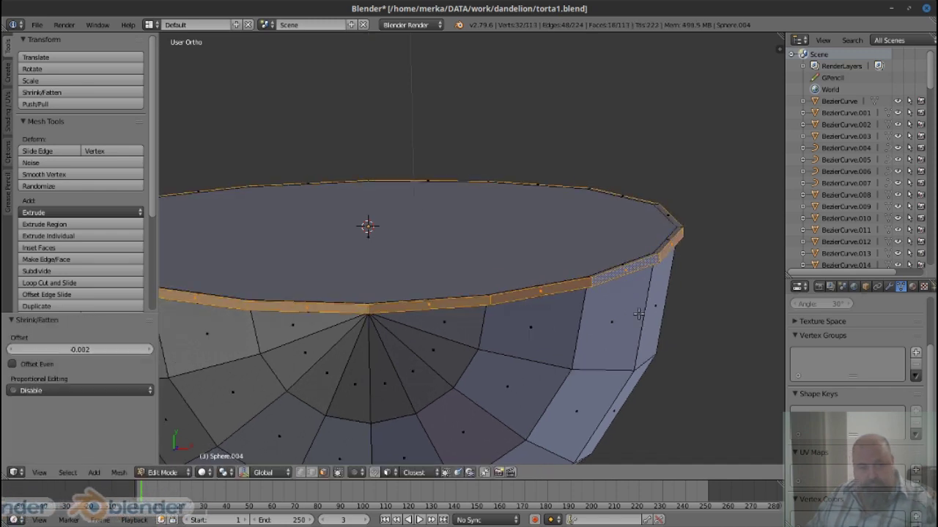
{"action": "right_click", "coordinate": [356, 190]}
{"action": "key", "text": "x"}
{"action": "left_click", "coordinate": [355, 213]}
Add a Mirror modifier to the shell, mirroring along Y instead of X
{"action": "key", "text": "Tab"}
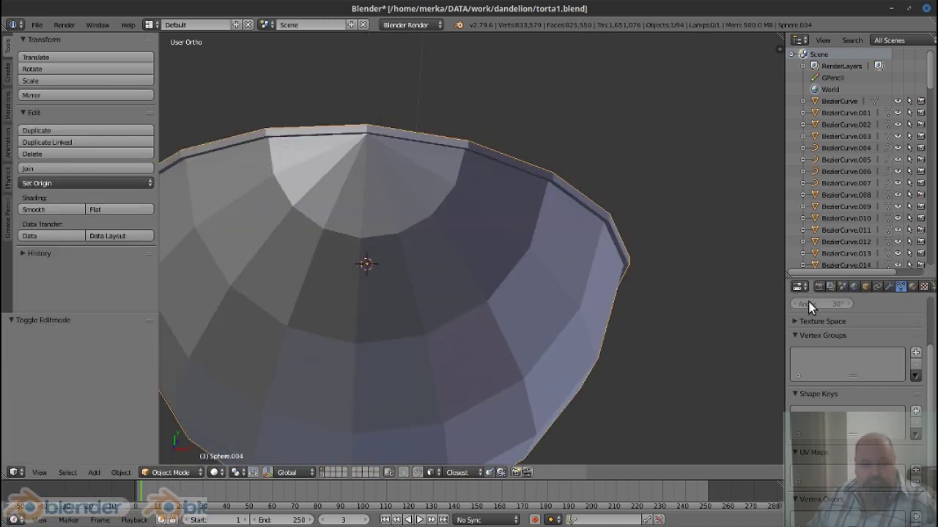
{"action": "left_click", "coordinate": [889, 286]}
{"action": "left_click", "coordinate": [860, 326]}
{"action": "left_click", "coordinate": [713, 224]}
{"action": "left_click", "coordinate": [798, 403]}
{"action": "left_click", "coordinate": [798, 391]}
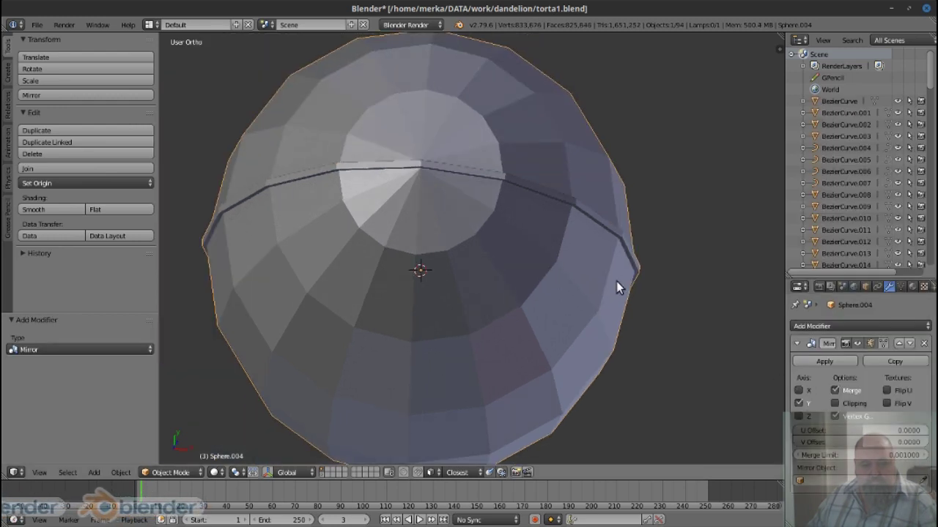
{"action": "scroll", "scroll_direction": "up", "scroll_amount": 3}
Nudge the rim edge loop and seam vertices to close up the mirror seam
{"action": "key", "text": "Tab"}
{"action": "scroll", "scroll_direction": "up", "scroll_amount": 3}
{"action": "right_click", "coordinate": [653, 266]}
{"action": "scroll", "scroll_direction": "down", "scroll_amount": 3}
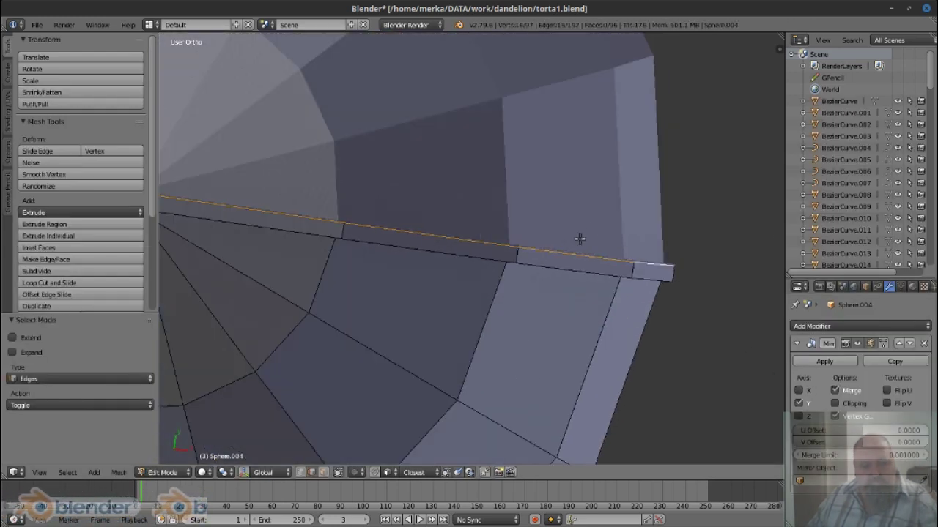
{"action": "key", "text": "Escape"}
{"action": "scroll", "scroll_direction": "down", "scroll_amount": 3}
{"action": "scroll", "scroll_direction": "up", "scroll_amount": 3}
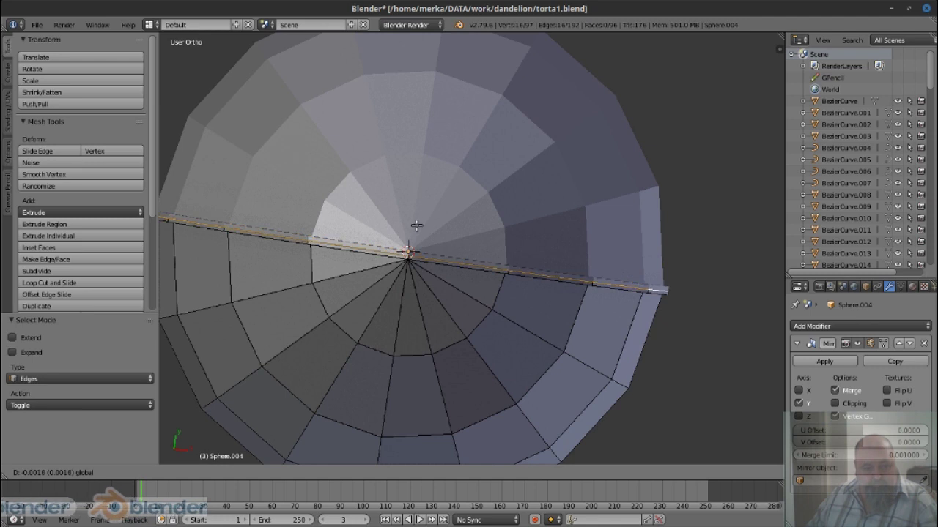
{"action": "left_click", "coordinate": [416, 225]}
{"action": "left_click_drag", "start_coordinate": [688, 309], "coordinate": [623, 266]}
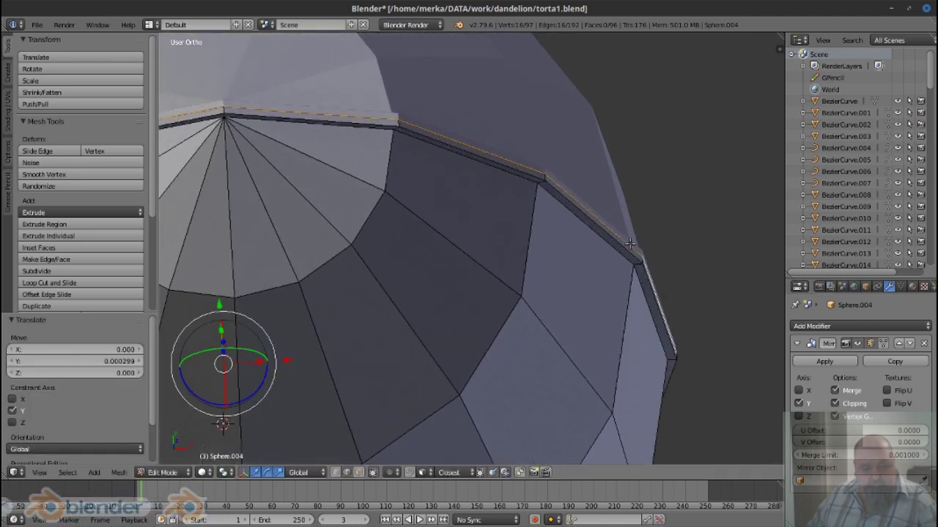
{"action": "left_click", "coordinate": [181, 132]}
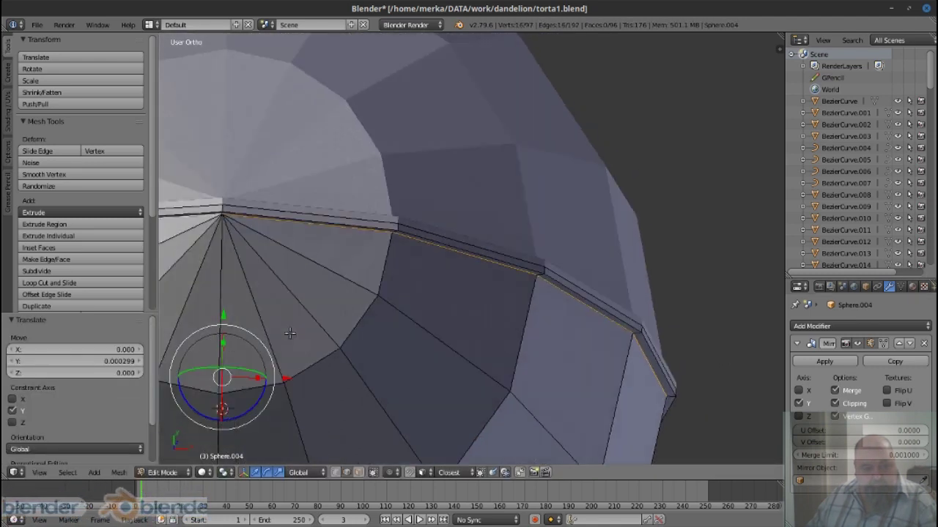
{"action": "left_click_drag", "start_coordinate": [180, 131], "coordinate": [404, 237]}
{"action": "left_click", "coordinate": [403, 241]}
Give the whole egg smooth shading in Object Mode
{"action": "key", "text": "Tab"}
{"action": "scroll", "scroll_direction": "down", "scroll_amount": 3}
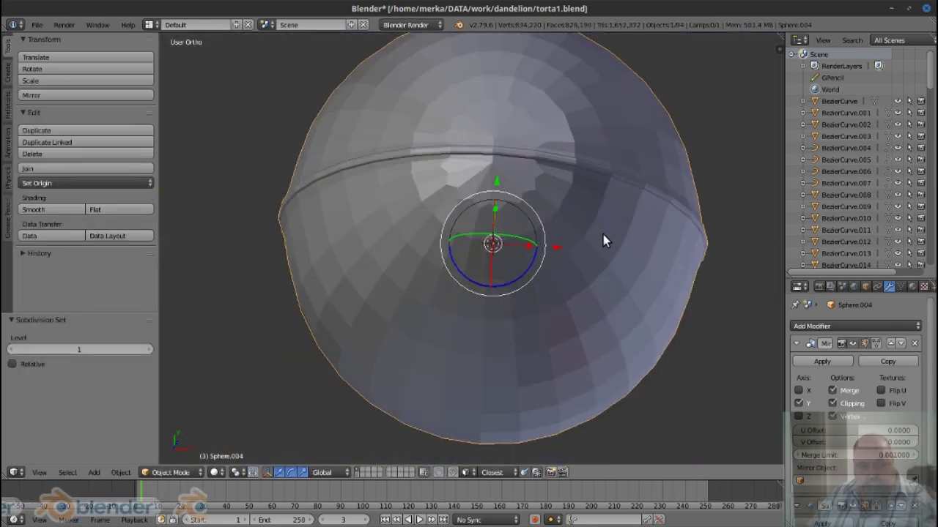
{"action": "left_click_drag", "start_coordinate": [603, 234], "coordinate": [542, 191]}
{"action": "left_click", "coordinate": [44, 210]}
Add a loop cut beside the mirror seam for a crisper groove, then return to Object Mode
{"action": "key", "text": "Tab"}
{"action": "scroll", "scroll_direction": "up", "scroll_amount": 3}
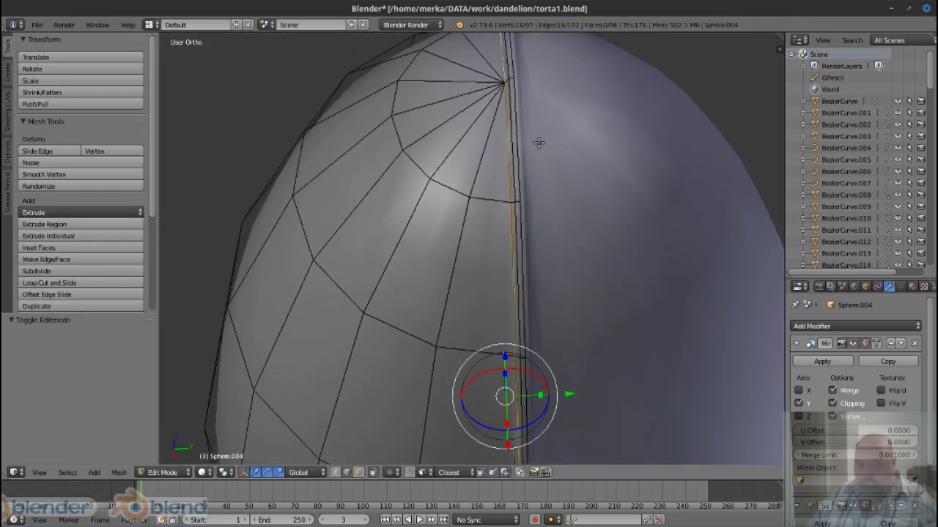
{"action": "left_click", "coordinate": [567, 418]}
{"action": "left_click_drag", "start_coordinate": [567, 418], "coordinate": [509, 101]}
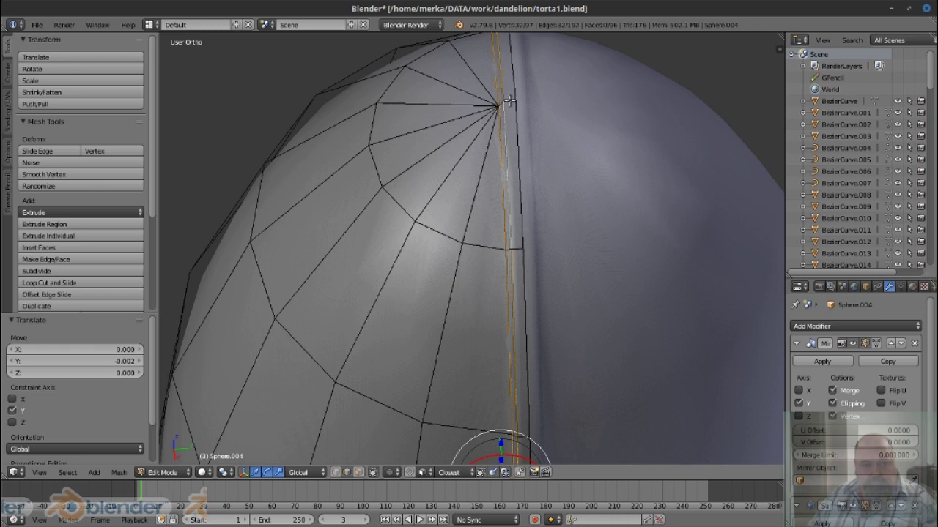
{"action": "left_click", "coordinate": [509, 103]}
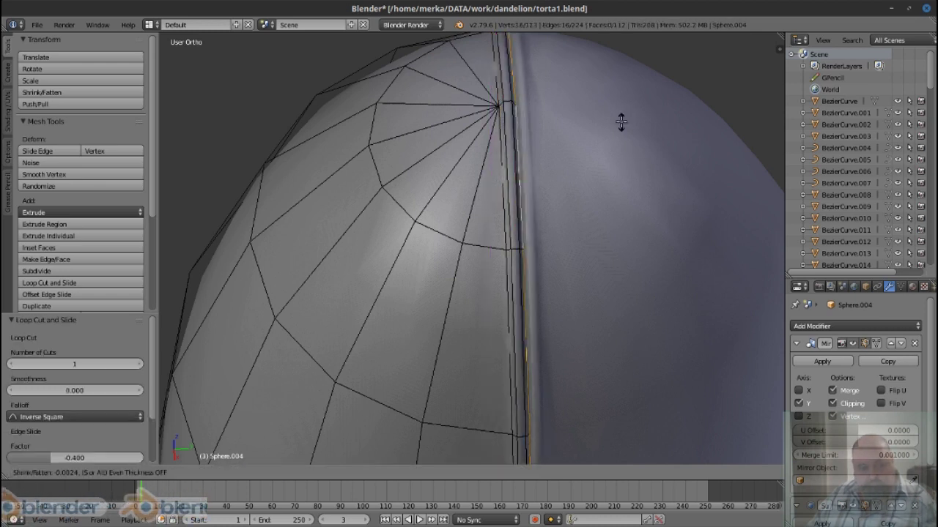
{"action": "key", "text": "Tab"}
{"action": "key", "text": "Tab"}
{"action": "scroll", "scroll_direction": "up", "scroll_amount": 3}
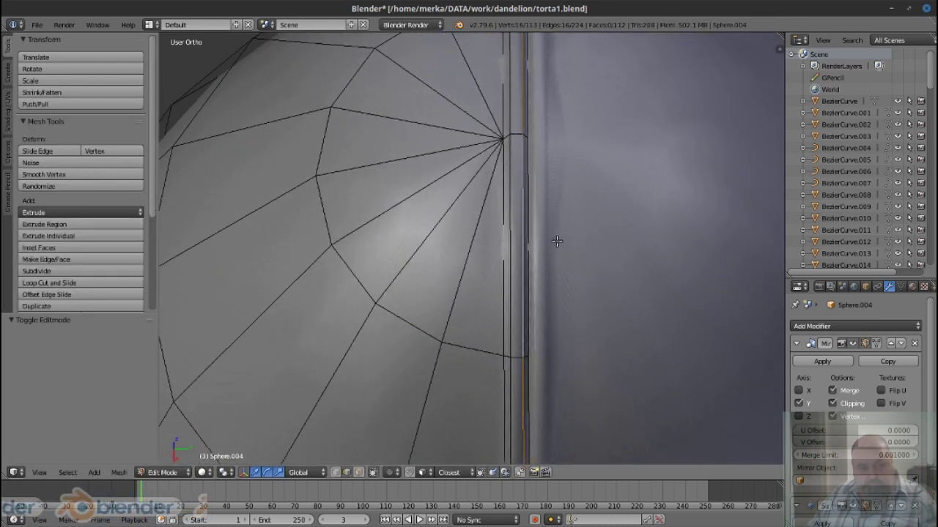
{"action": "left_click_drag", "start_coordinate": [556, 241], "coordinate": [565, 344]}
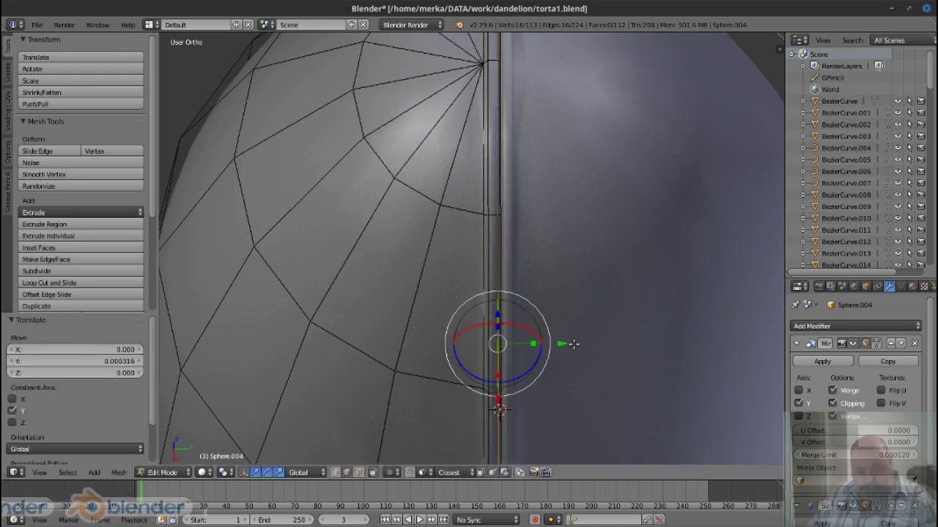
{"action": "key", "text": "Tab"}
{"action": "scroll", "scroll_direction": "down", "scroll_amount": 3}
{"action": "left_click_drag", "start_coordinate": [551, 313], "coordinate": [724, 203]}
{"action": "scroll", "scroll_direction": "down", "scroll_amount": 3}
Rotate the egg 90° about X (rx90) so it lies on its side
{"action": "scroll", "scroll_direction": "down", "scroll_amount": 3}
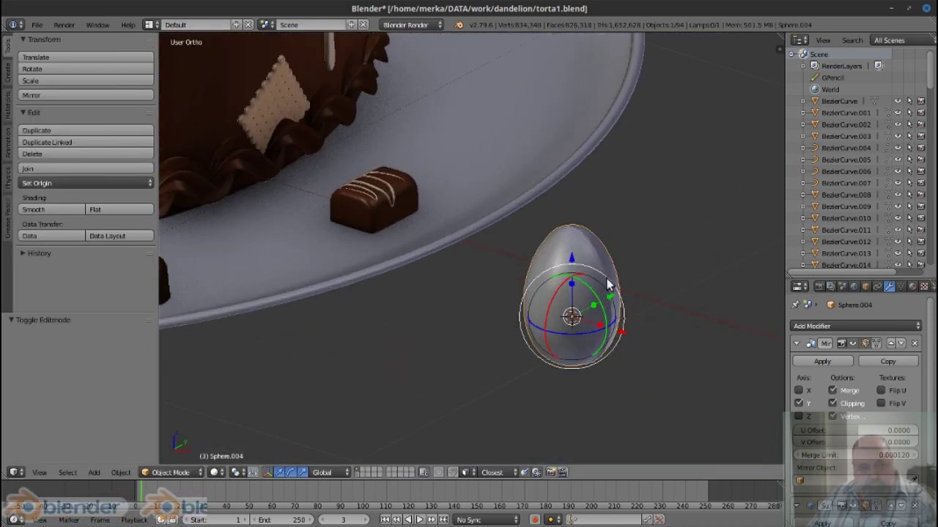
{"action": "left_click_drag", "start_coordinate": [644, 315], "coordinate": [564, 314]}
{"action": "key", "text": "Tab"}
{"action": "scroll", "scroll_direction": "up", "scroll_amount": 3}
{"action": "scroll", "scroll_direction": "down", "scroll_amount": 3}
{"action": "key", "text": "Tab"}
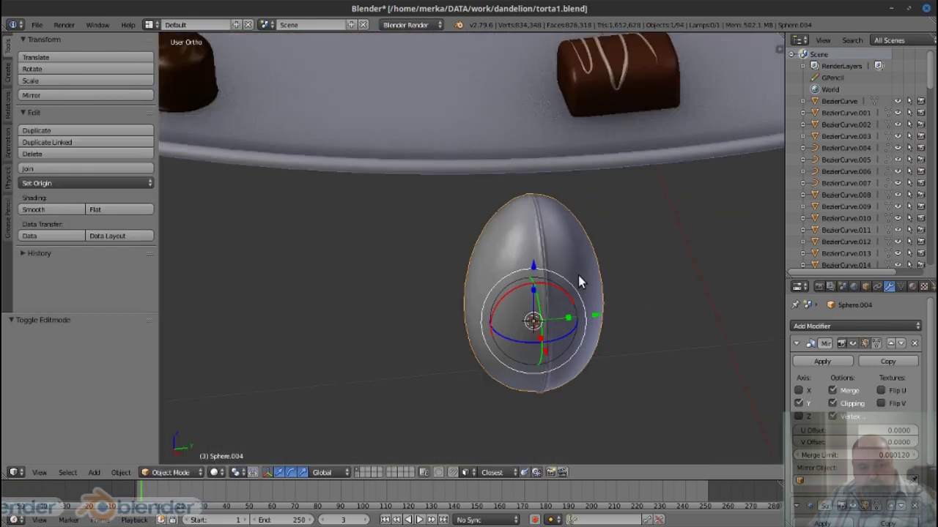
{"action": "type", "text": "x"}
{"action": "type", "text": "90"}
{"action": "key", "text": "Return"}
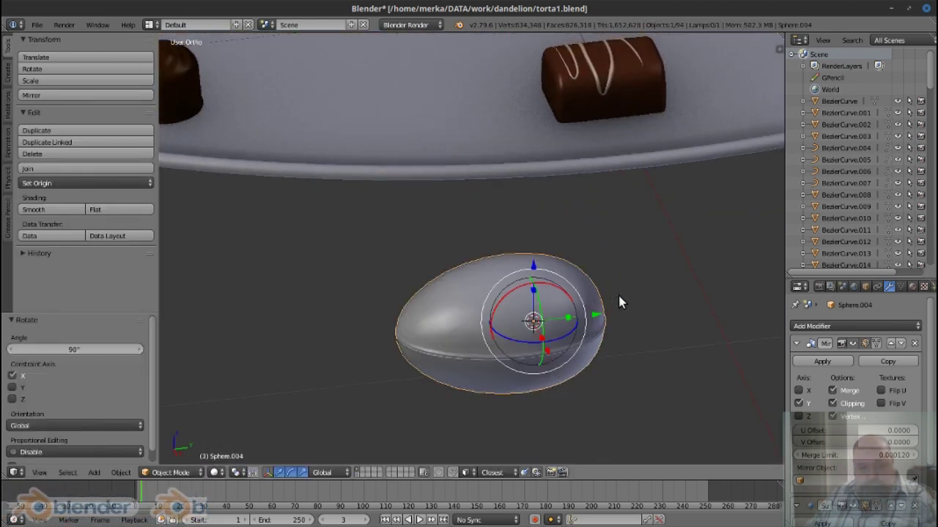
{"action": "left_click_drag", "start_coordinate": [619, 295], "coordinate": [584, 329]}
Apply the egg's Mirror modifier and select the band of faces along its seam
{"action": "left_click", "coordinate": [822, 361]}
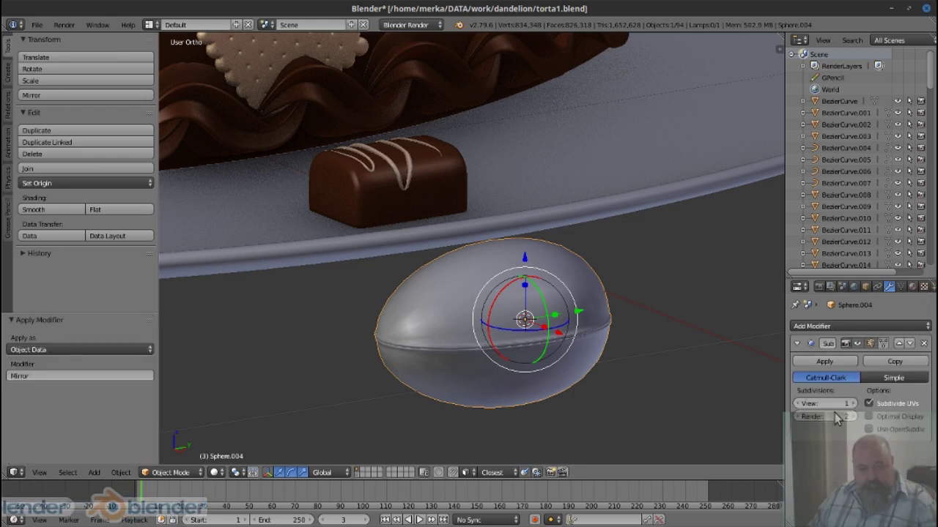
{"action": "key", "text": "Tab"}
{"action": "scroll", "scroll_direction": "up", "scroll_amount": 3}
{"action": "scroll", "scroll_direction": "up", "scroll_amount": 3}
{"action": "left_click", "coordinate": [376, 365]}
{"action": "key", "text": "ctrl+KP_Add"}
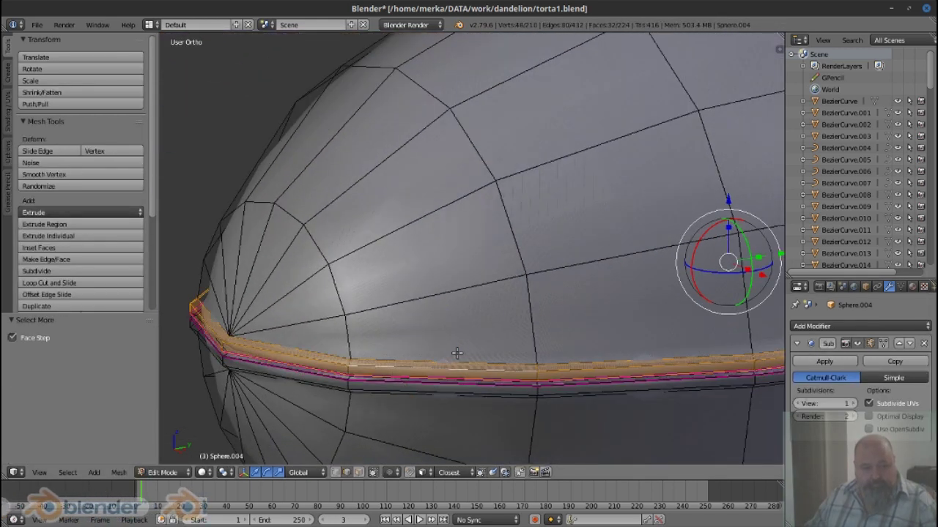
{"action": "key", "text": "ctrl+Tab"}
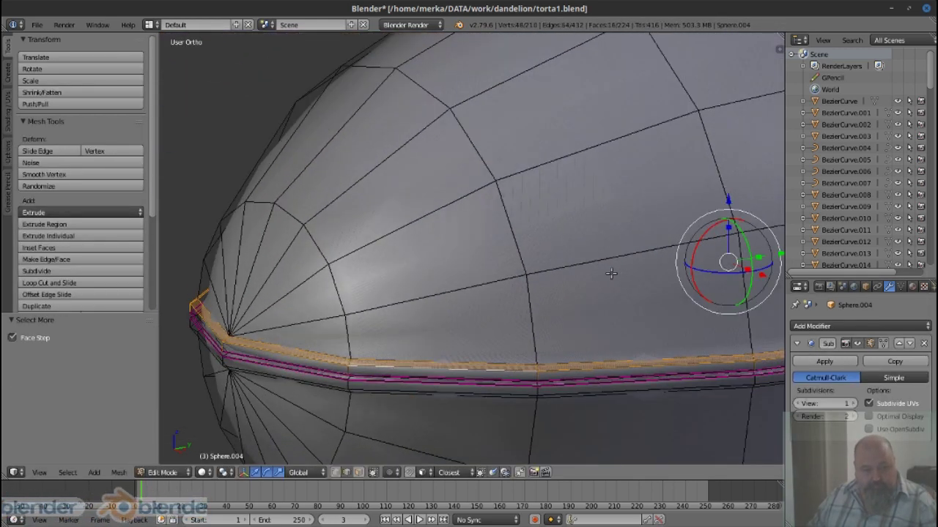
Link the chocolate bar's material onto the egg
{"action": "scroll", "scroll_direction": "up", "scroll_amount": 3}
{"action": "scroll", "scroll_direction": "up", "scroll_amount": 3}
{"action": "scroll", "scroll_direction": "down", "scroll_amount": 3}
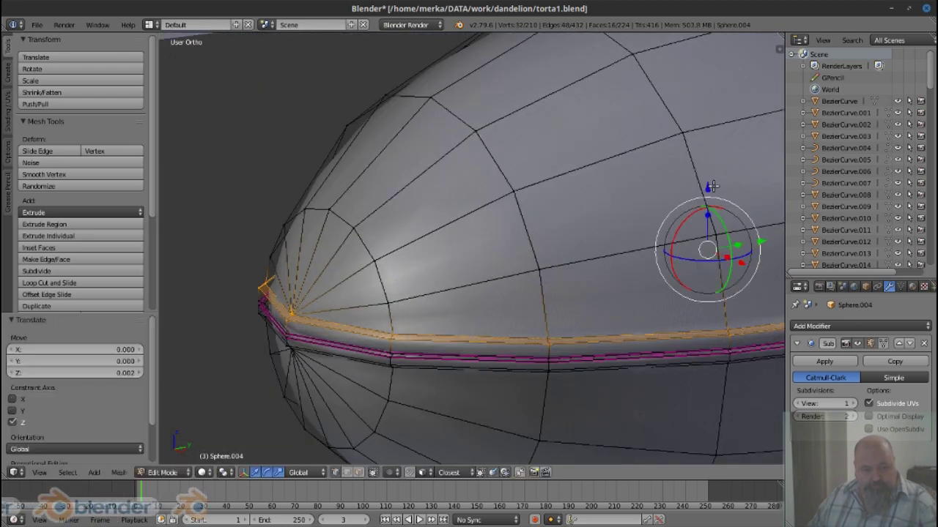
{"action": "key", "text": "Tab"}
{"action": "scroll", "scroll_direction": "down", "scroll_amount": 3}
{"action": "scroll", "scroll_direction": "down", "scroll_amount": 3}
{"action": "left_click_drag", "start_coordinate": [592, 308], "coordinate": [574, 309]}
{"action": "key", "text": "Tab"}
{"action": "key", "text": "Tab"}
{"action": "right_click", "coordinate": [368, 165]}
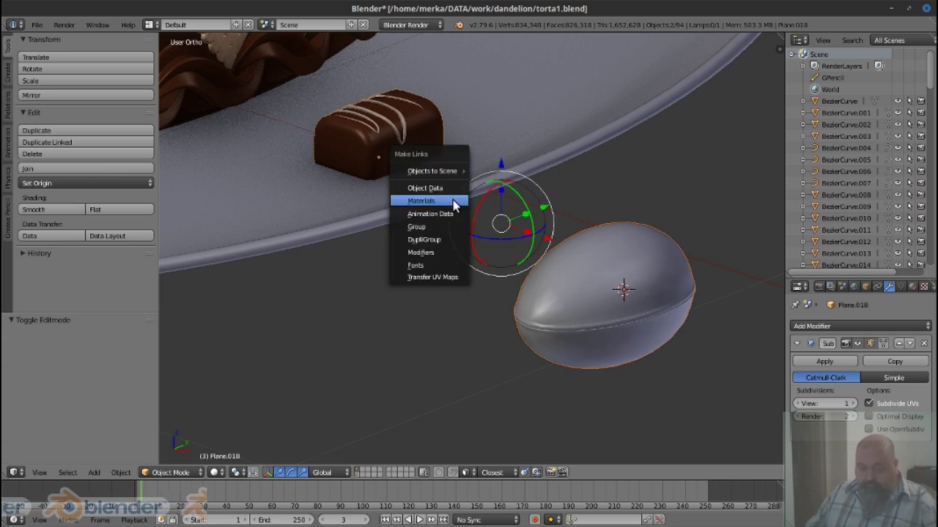
{"action": "left_click", "coordinate": [453, 206]}
Scale the egg down to 0.489, about half size
{"action": "right_click", "coordinate": [611, 304]}
{"action": "key", "text": "s"}
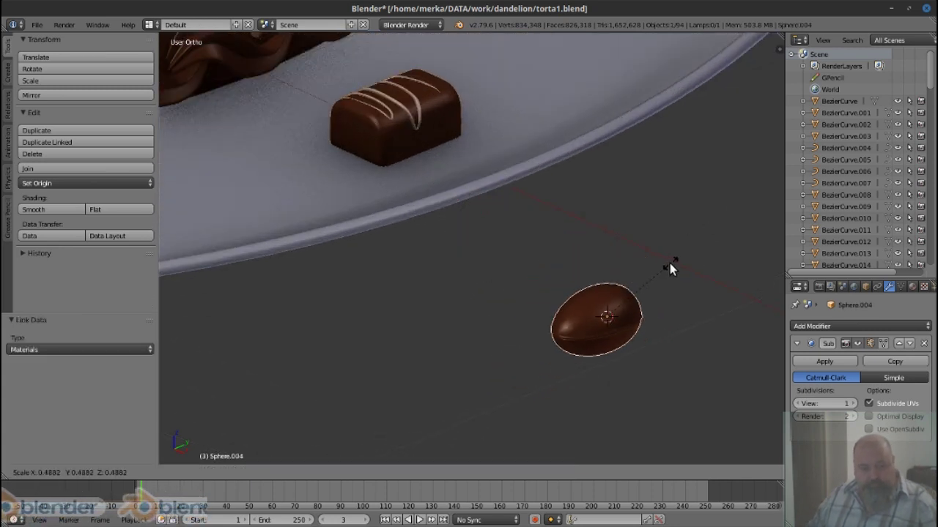
{"action": "left_click", "coordinate": [670, 263]}
{"action": "scroll", "scroll_direction": "up", "scroll_amount": 3}
{"action": "scroll", "scroll_direction": "up", "scroll_amount": 3}
{"action": "scroll", "scroll_direction": "down", "scroll_amount": 3}
Mark the edge loop around the egg's middle as a UV seam
{"action": "left_click", "coordinate": [912, 287]}
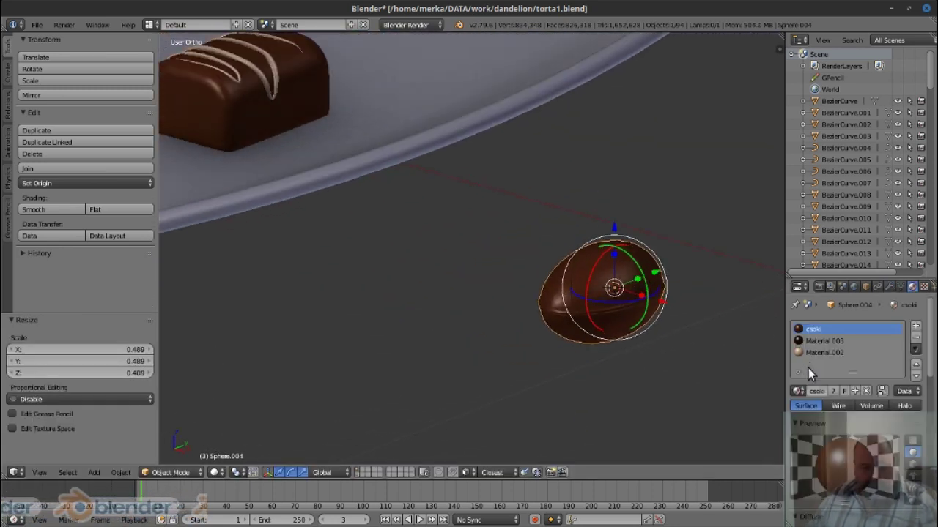
{"action": "key", "text": "Tab"}
{"action": "scroll", "scroll_direction": "up", "scroll_amount": 3}
{"action": "scroll", "scroll_direction": "up", "scroll_amount": 3}
{"action": "key", "text": "2"}
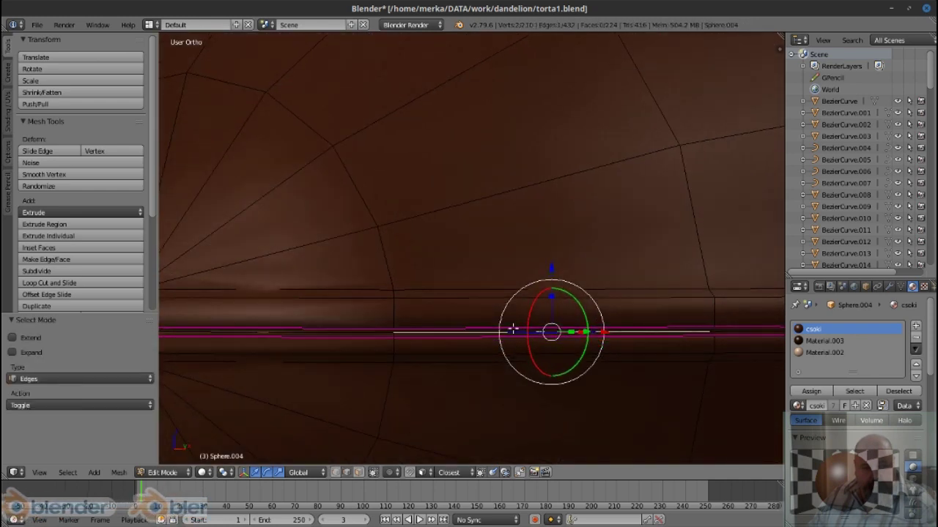
{"action": "scroll", "scroll_direction": "up", "scroll_amount": 3}
{"action": "right_click", "coordinate": [404, 329]}
{"action": "key", "text": "ctrl+e"}
{"action": "left_click", "coordinate": [446, 337]}
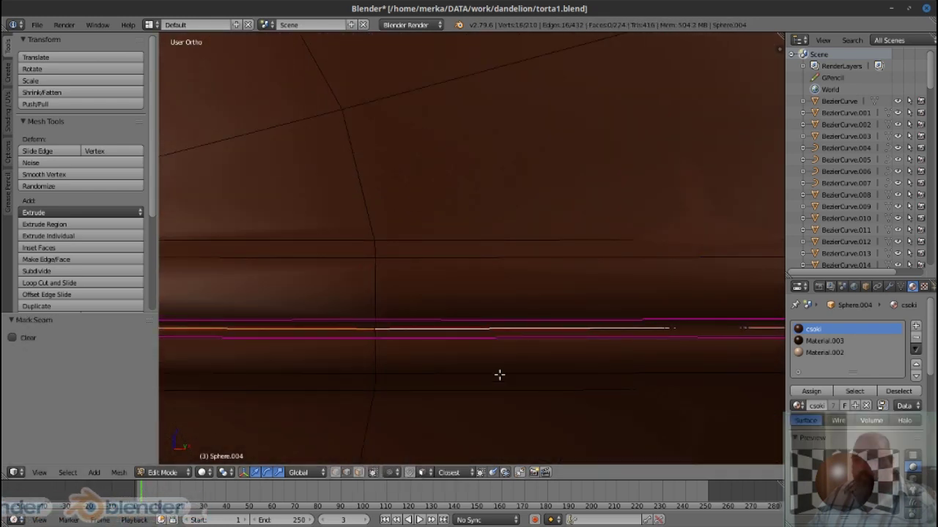
{"action": "scroll", "scroll_direction": "down", "scroll_amount": 3}
{"action": "scroll", "scroll_direction": "down", "scroll_amount": 3}
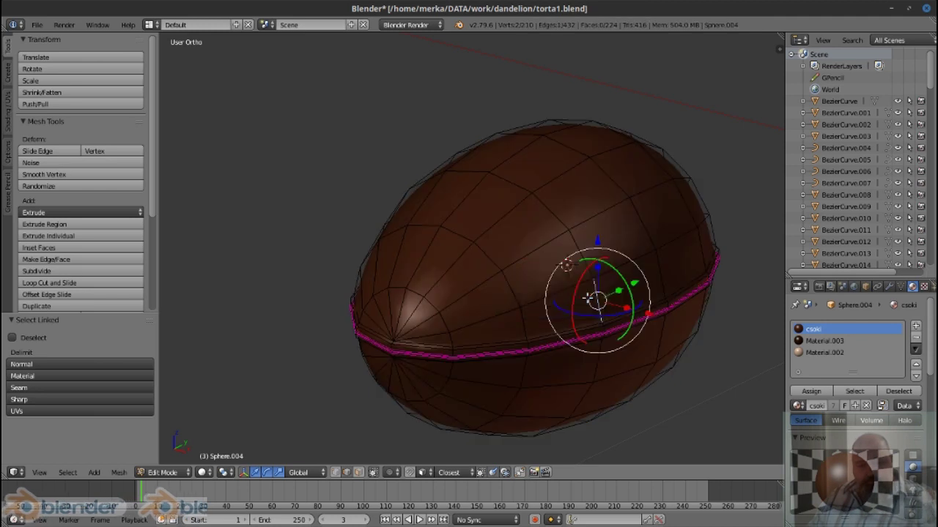
Try the light material on the upper half, undo it, and remove the Material.002 slot
{"action": "key", "text": "l"}
{"action": "left_click", "coordinate": [824, 352]}
{"action": "left_click", "coordinate": [810, 391]}
{"action": "key", "text": "Tab"}
{"action": "key", "text": "ctrl+z"}
{"action": "key", "text": "ctrl+z"}
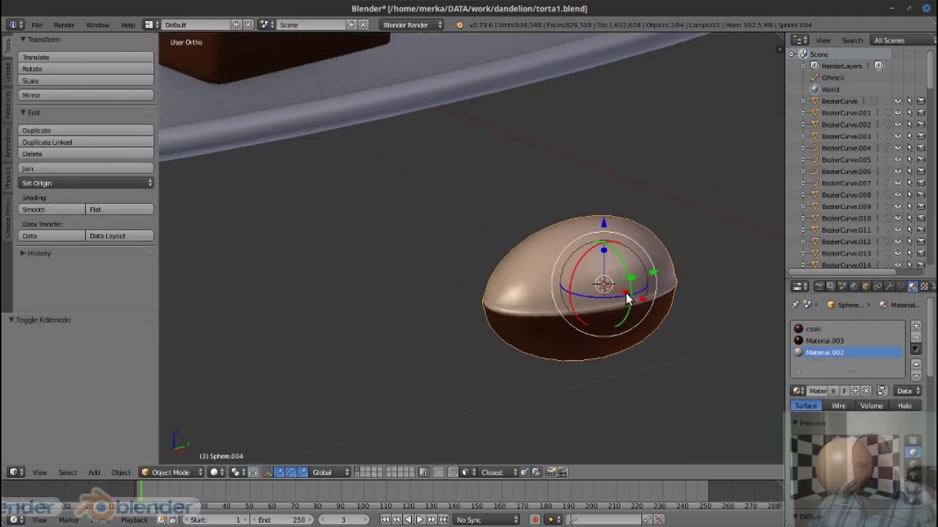
{"action": "key", "text": "ctrl+z"}
{"action": "key", "text": "ctrl+z"}
{"action": "key", "text": "ctrl+z"}
{"action": "key", "text": "ctrl+z"}
{"action": "left_click", "coordinate": [916, 337]}
{"action": "scroll", "scroll_direction": "down", "scroll_amount": 3}
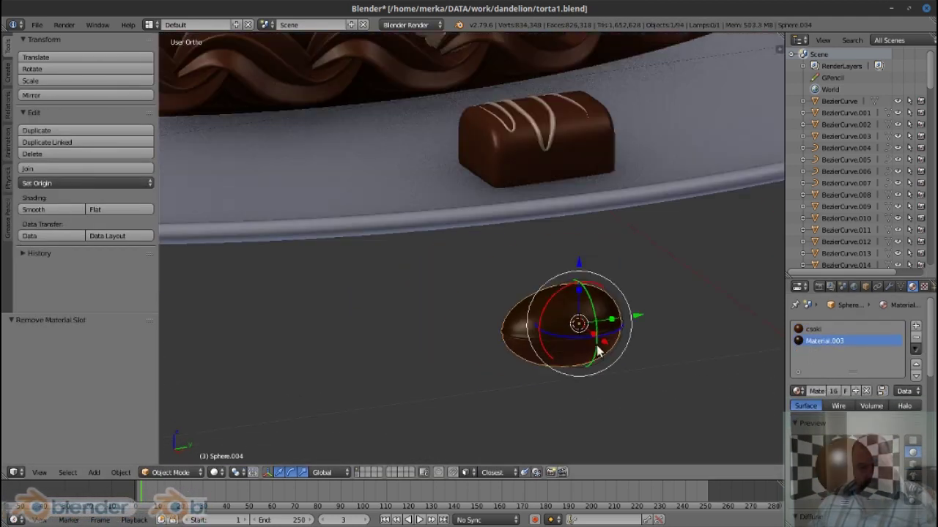
Raise the selected egg half along the Z axis in Edit Mode
{"action": "scroll", "scroll_direction": "down", "scroll_amount": 3}
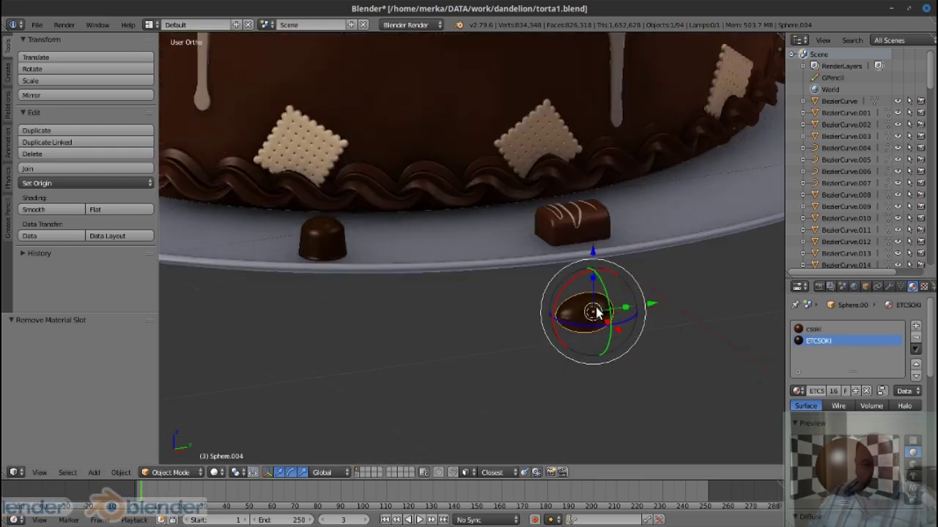
{"action": "scroll", "scroll_direction": "up", "scroll_amount": 3}
{"action": "scroll", "scroll_direction": "down", "scroll_amount": 3}
{"action": "scroll", "scroll_direction": "up", "scroll_amount": 3}
{"action": "left_click_drag", "start_coordinate": [660, 361], "coordinate": [660, 338]}
{"action": "key", "text": "Tab"}
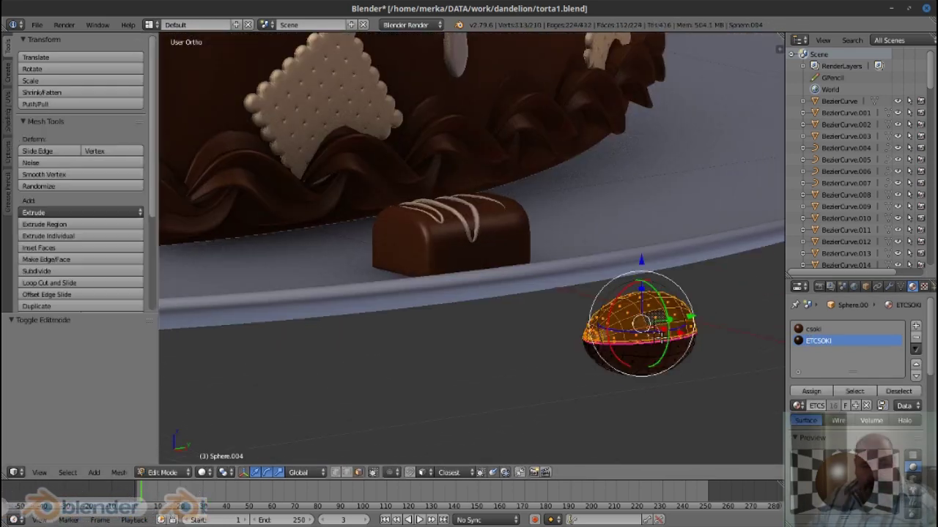
{"action": "left_click_drag", "start_coordinate": [777, 331], "coordinate": [734, 338]}
{"action": "scroll", "scroll_direction": "up", "scroll_amount": 3}
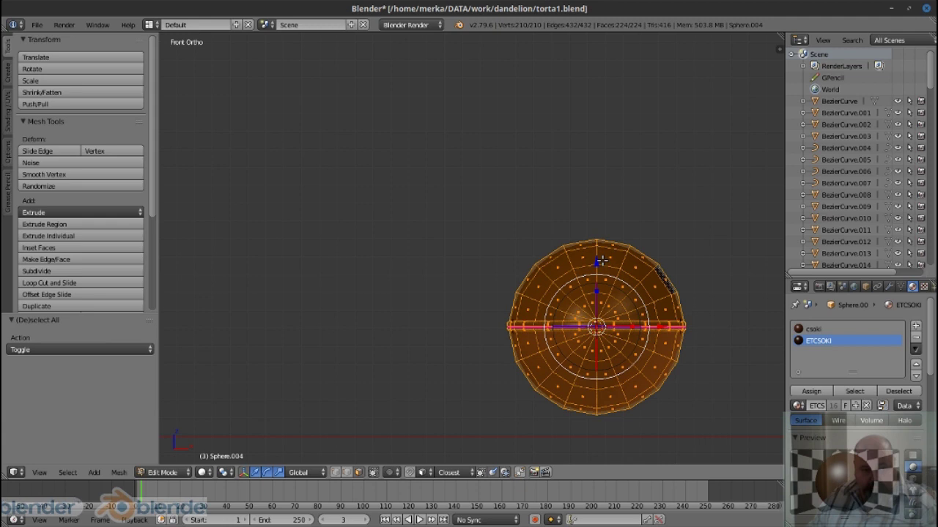
{"action": "key", "text": "g"}
{"action": "key", "text": "z"}
{"action": "left_click", "coordinate": [601, 181]}
{"action": "key", "text": "Tab"}
Tilt the egg mesh from the front view
{"action": "left_click_drag", "start_coordinate": [601, 181], "coordinate": [696, 440]}
{"action": "scroll", "scroll_direction": "up", "scroll_amount": 3}
{"action": "scroll", "scroll_direction": "down", "scroll_amount": 3}
{"action": "scroll", "scroll_direction": "down", "scroll_amount": 3}
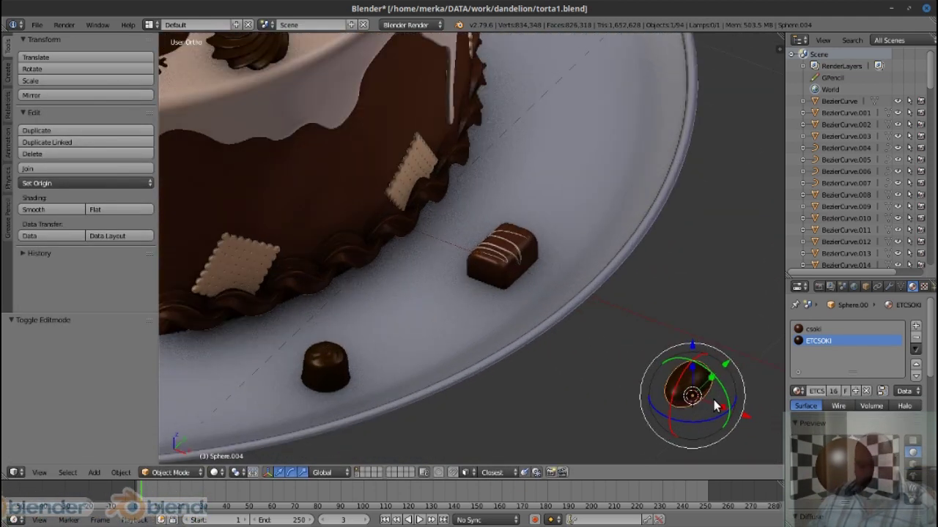
{"action": "key", "text": "KP_1"}
{"action": "key", "text": "Tab"}
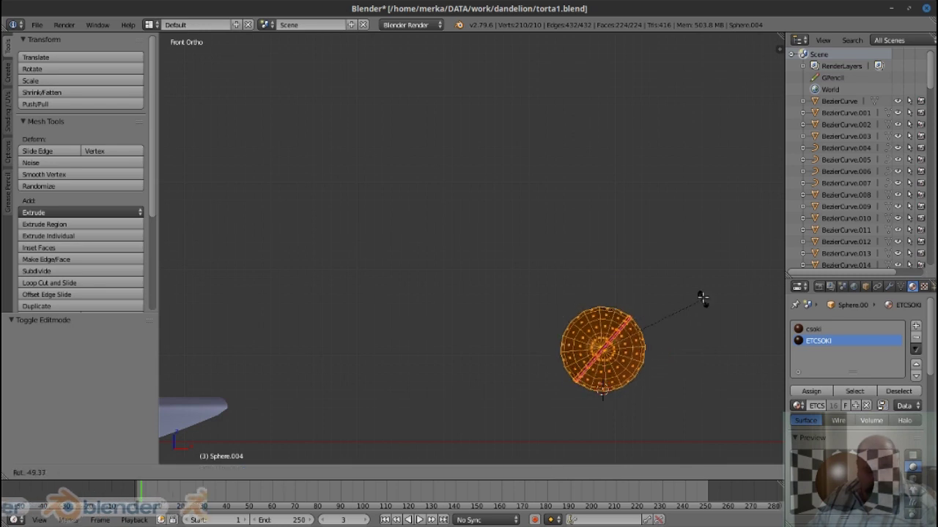
{"action": "left_click", "coordinate": [701, 297]}
{"action": "key", "text": "Tab"}
{"action": "left_click_drag", "start_coordinate": [701, 297], "coordinate": [635, 288]}
Make a plain Shift+D copy of the egg, then delete it
{"action": "key", "text": "shift+d"}
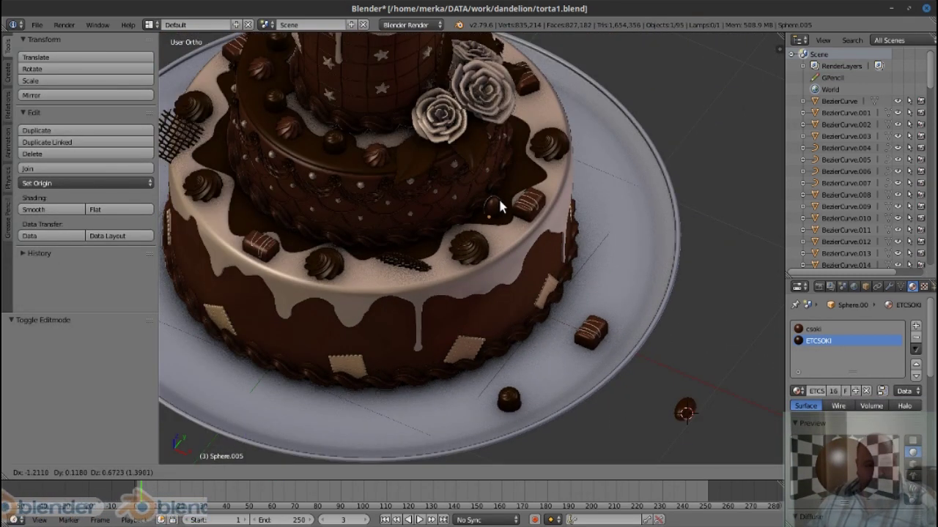
{"action": "left_click", "coordinate": [500, 208]}
{"action": "scroll", "scroll_direction": "up", "scroll_amount": 3}
{"action": "scroll", "scroll_direction": "down", "scroll_amount": 3}
{"action": "key", "text": "Delete"}
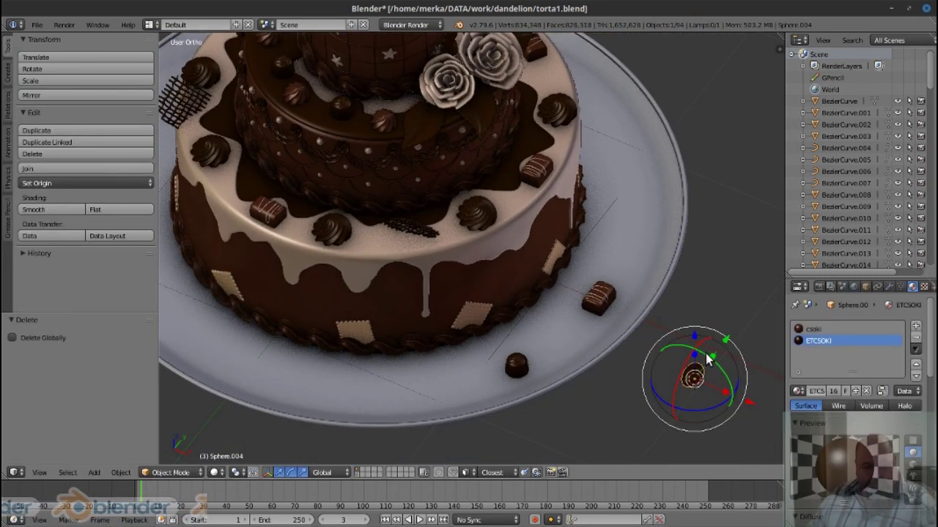
Place a linked Alt+D copy of the egg on the top tier, turned about Z
{"action": "key", "text": "ctrl+a"}
{"action": "left_click", "coordinate": [708, 359]}
{"action": "key", "text": "alt+d"}
{"action": "left_click", "coordinate": [516, 164]}
{"action": "scroll", "scroll_direction": "up", "scroll_amount": 3}
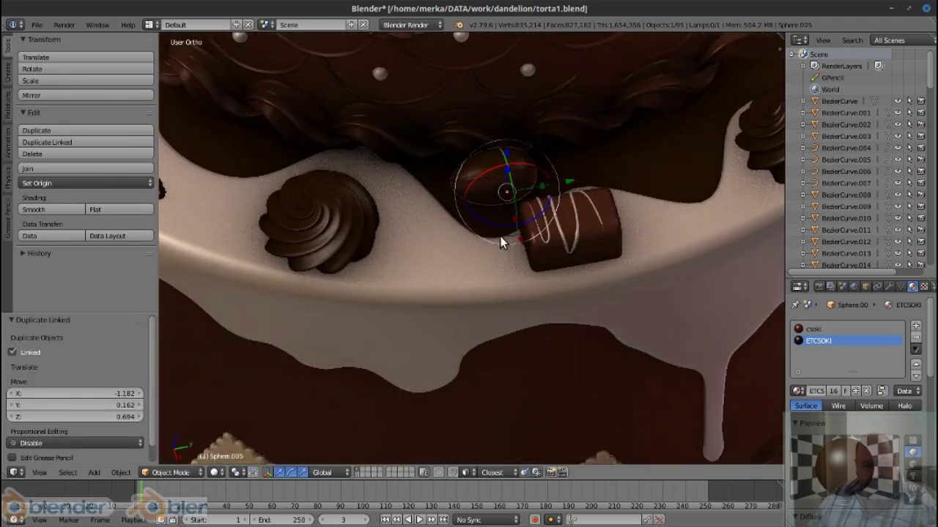
{"action": "scroll", "scroll_direction": "down", "scroll_amount": 3}
{"action": "key", "text": "r"}
{"action": "key", "text": "z"}
{"action": "left_click", "coordinate": [492, 220]}
{"action": "scroll", "scroll_direction": "up", "scroll_amount": 3}
{"action": "left_click", "coordinate": [625, 178]}
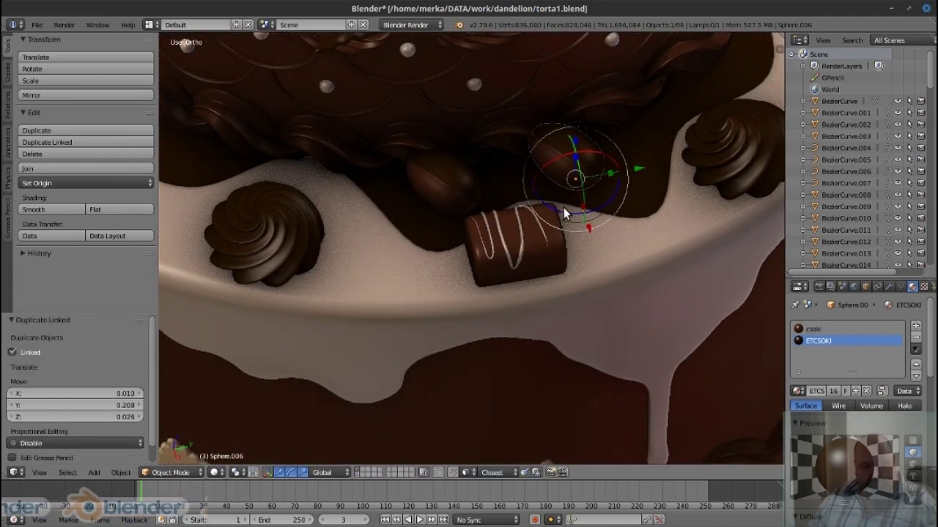
{"action": "left_click", "coordinate": [556, 161]}
{"action": "left_click_drag", "start_coordinate": [557, 161], "coordinate": [619, 150]}
Tilt the egg copy about the X axis
{"action": "key", "text": "r"}
{"action": "key", "text": "x"}
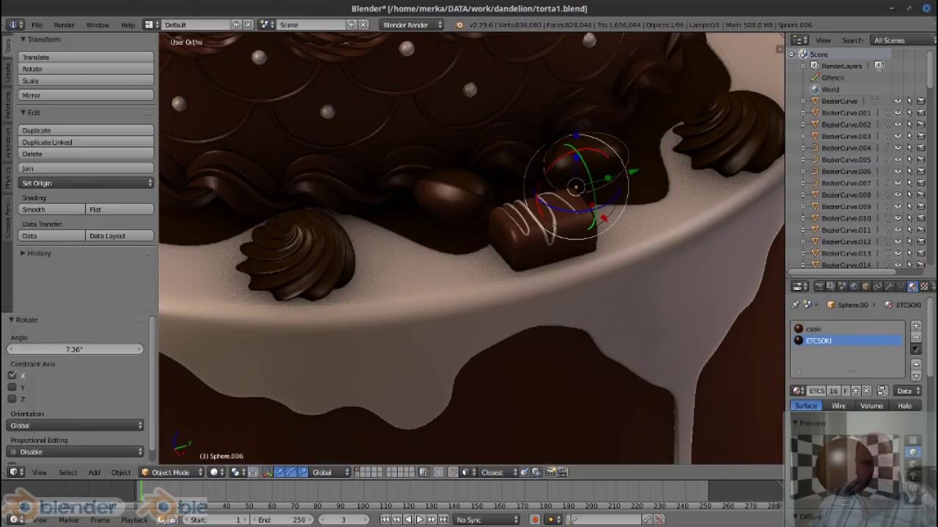
{"action": "left_click", "coordinate": [646, 234]}
{"action": "left_click", "coordinate": [645, 234]}
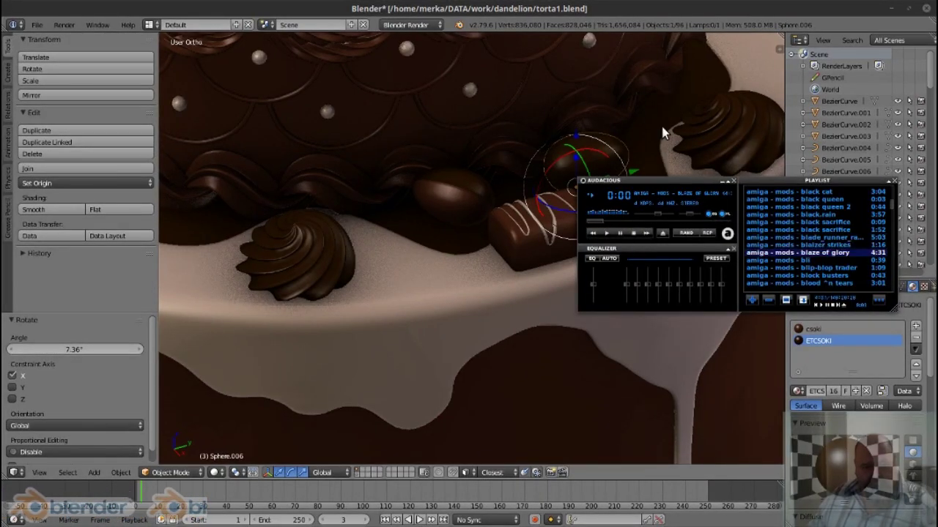
{"action": "scroll", "scroll_direction": "up", "scroll_amount": 3}
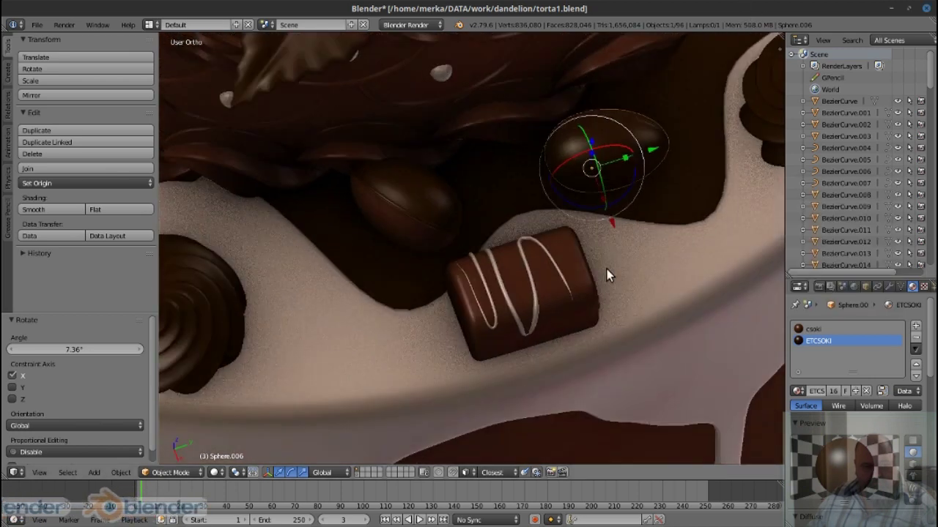
{"action": "scroll", "scroll_direction": "up", "scroll_amount": 3}
Undo an extra linked duplicate, zoom out, and select the loose egg beyond the plate
{"action": "key", "text": "alt+d"}
{"action": "left_click", "coordinate": [428, 242]}
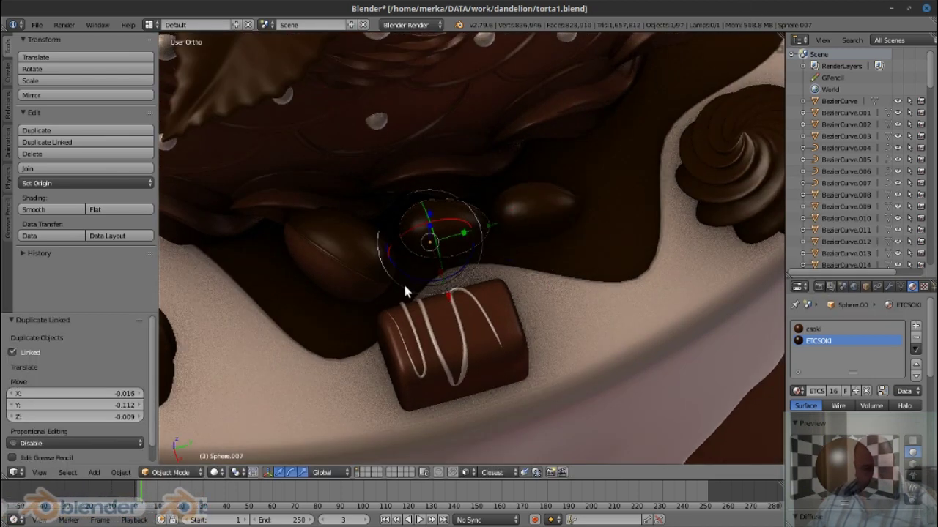
{"action": "key", "text": "ctrl+z"}
{"action": "scroll", "scroll_direction": "down", "scroll_amount": 3}
{"action": "scroll", "scroll_direction": "down", "scroll_amount": 3}
{"action": "scroll", "scroll_direction": "down", "scroll_amount": 3}
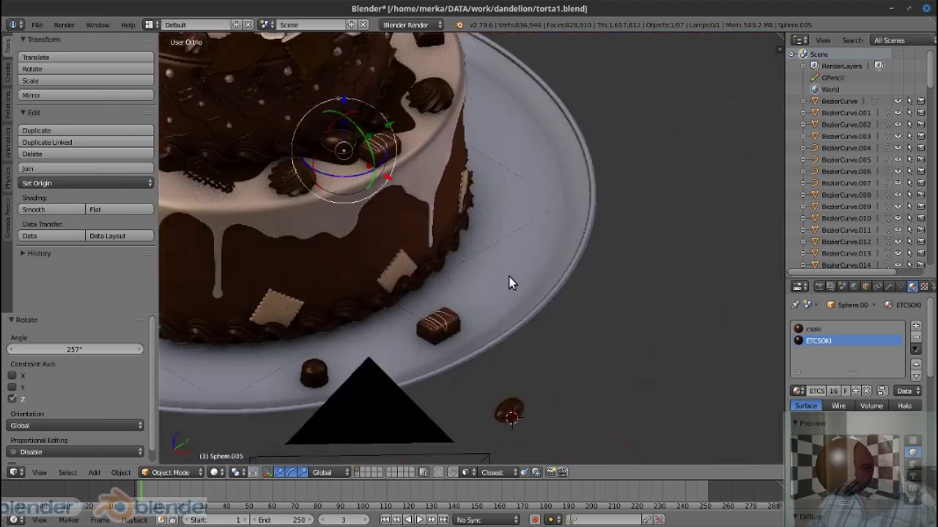
{"action": "right_click", "coordinate": [511, 415]}
{"action": "scroll", "scroll_direction": "up", "scroll_amount": 3}
Duplicate the egg to the right and assign the csoki material to one half
{"action": "key", "text": "shift+d"}
{"action": "left_click", "coordinate": [706, 359]}
{"action": "key", "text": "Tab"}
{"action": "key", "text": "l"}
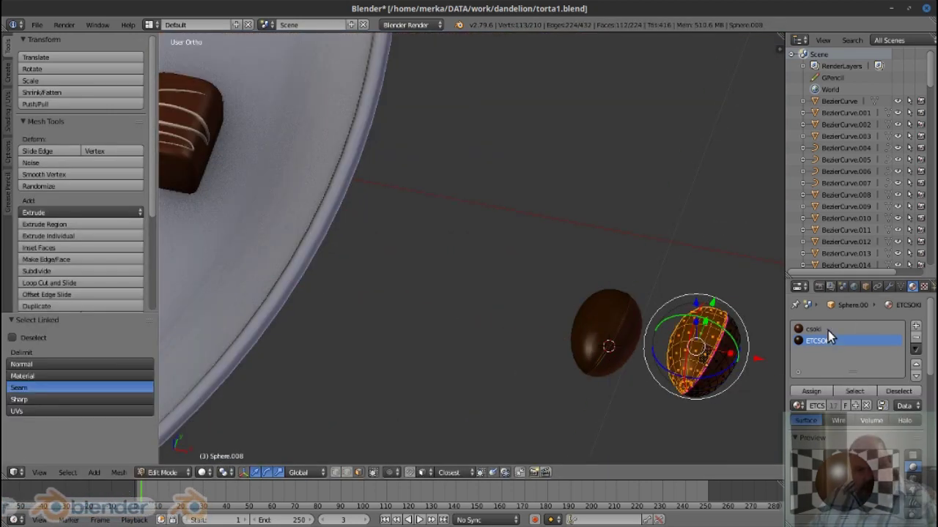
{"action": "left_click", "coordinate": [827, 330]}
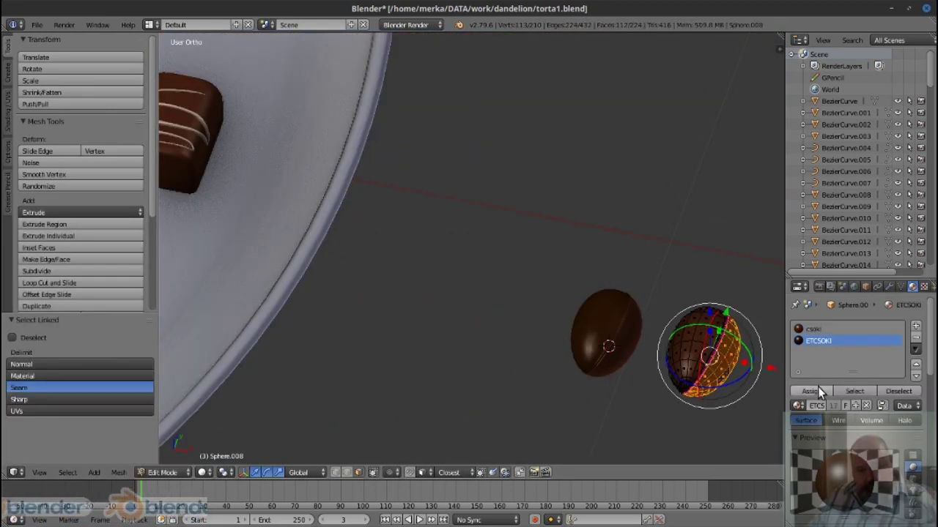
{"action": "left_click", "coordinate": [810, 391]}
{"action": "scroll", "scroll_direction": "down", "scroll_amount": 3}
{"action": "key", "text": "Tab"}
{"action": "scroll", "scroll_direction": "up", "scroll_amount": 3}
Copy the egg further along X, stretch it into an egg shape, and apply its scale
{"action": "key", "text": "shift+d"}
{"action": "key", "text": "x"}
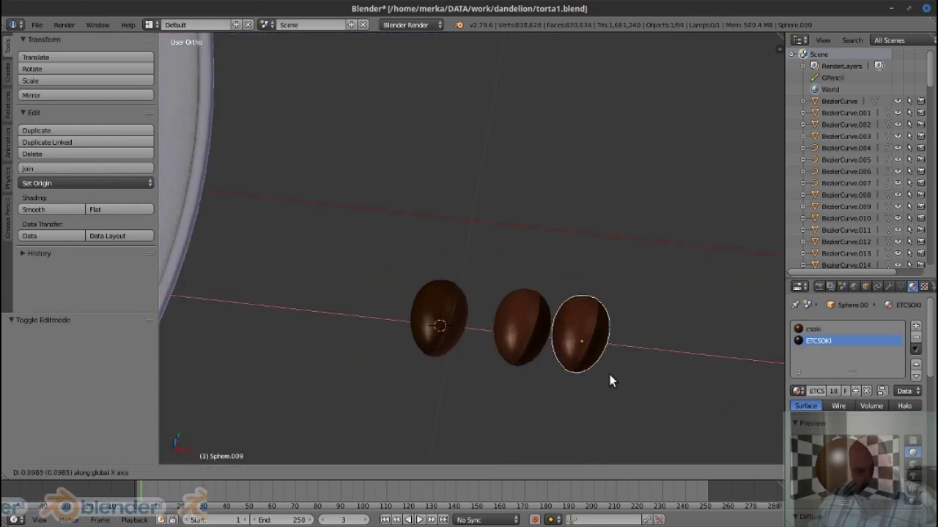
{"action": "left_click", "coordinate": [671, 355]}
{"action": "key", "text": "Tab"}
{"action": "key", "text": "a"}
{"action": "key", "text": "s"}
{"action": "left_click", "coordinate": [691, 308]}
{"action": "key", "text": "Tab"}
{"action": "left_click_drag", "start_coordinate": [691, 307], "coordinate": [706, 259]}
{"action": "key", "text": "ctrl+a"}
{"action": "left_click", "coordinate": [686, 308]}
Place another duplicate egg in the row, then open a new browser tab
{"action": "key", "text": "Tab"}
{"action": "key", "text": "Tab"}
{"action": "left_click_drag", "start_coordinate": [621, 310], "coordinate": [556, 315]}
{"action": "key", "text": "shift+d"}
{"action": "left_click", "coordinate": [540, 363]}
{"action": "key", "text": "Tab"}
{"action": "right_click", "coordinate": [568, 355]}
{"action": "key", "text": "Tab"}
{"action": "scroll", "scroll_direction": "down", "scroll_amount": 3}
{"action": "key", "text": "alt+Tab"}
{"action": "key", "text": "ctrl+t"}
Search Google for 'BLENDER OBJECT painter addon' and download MifthTools from the DrawClones article
{"action": "left_click", "coordinate": [681, 58]}
{"action": "type", "text": "BLENDER OBJECT painter addon"}
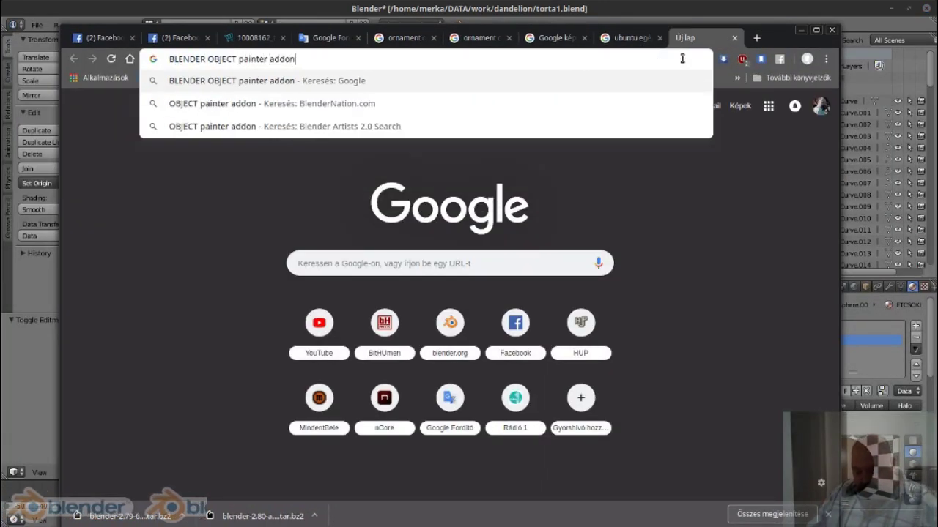
{"action": "key", "text": "Return"}
{"action": "scroll", "scroll_direction": "down", "scroll_amount": 3}
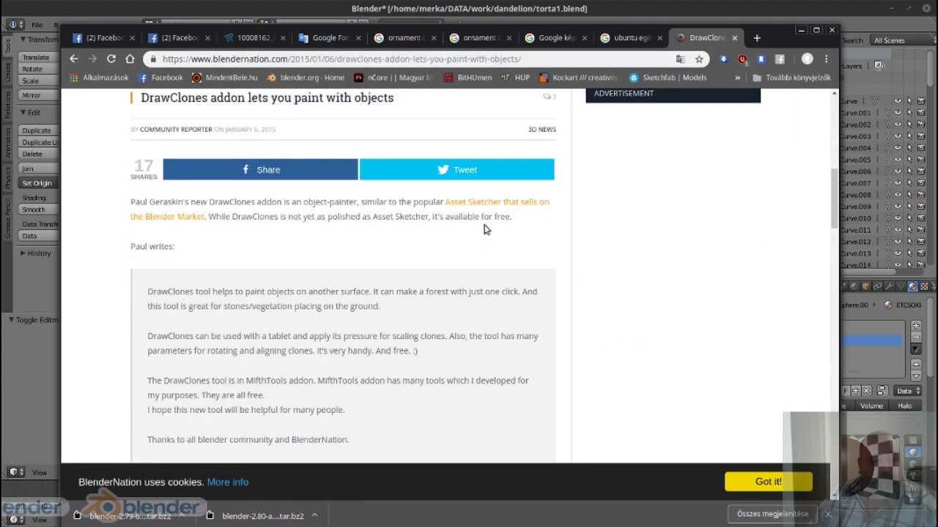
{"action": "scroll", "scroll_direction": "down", "scroll_amount": 3}
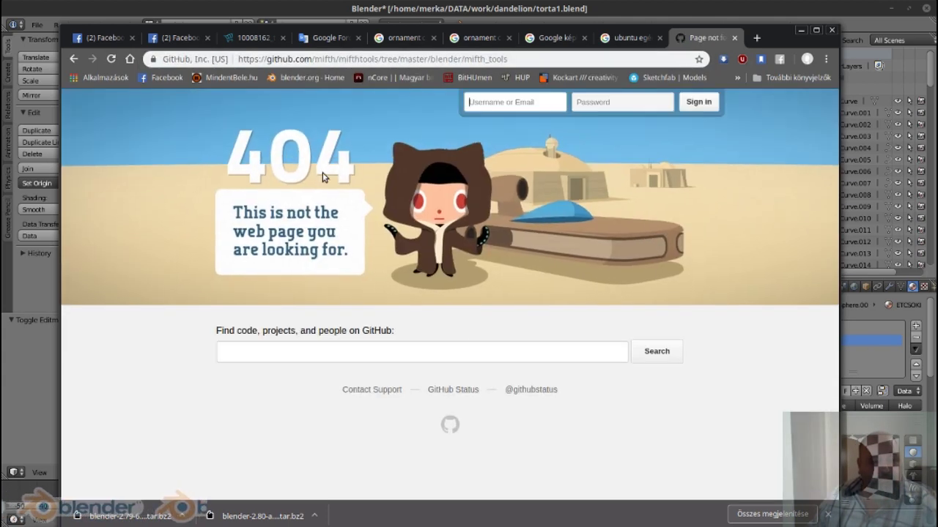
{"action": "key", "text": "alt+Left"}
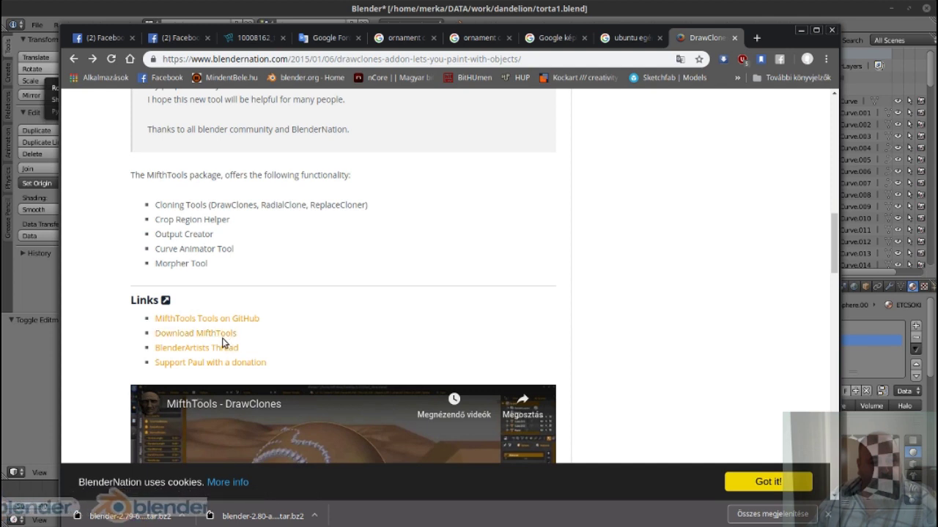
{"action": "left_click", "coordinate": [222, 337]}
Save the MifthTools zip and open Blender's User Preferences
{"action": "left_click", "coordinate": [639, 415]}
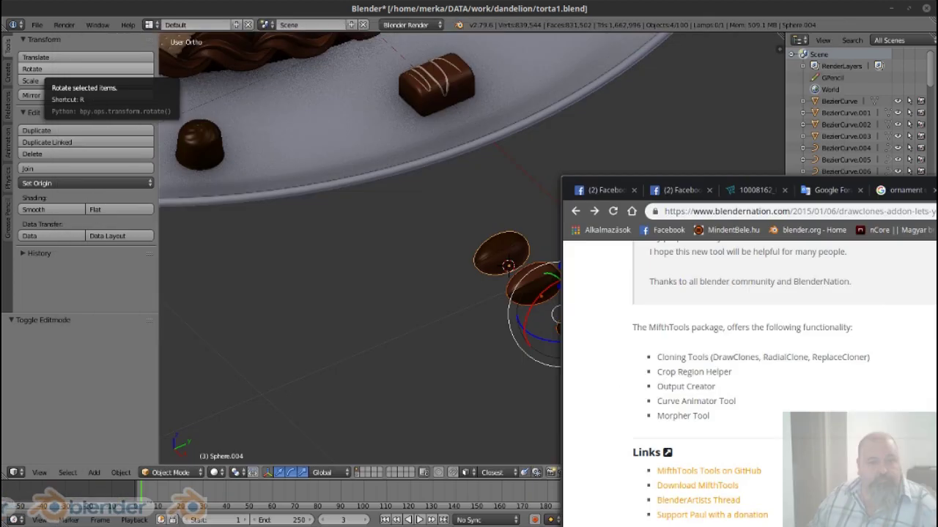
{"action": "left_click_drag", "start_coordinate": [151, 115], "coordinate": [96, 59]}
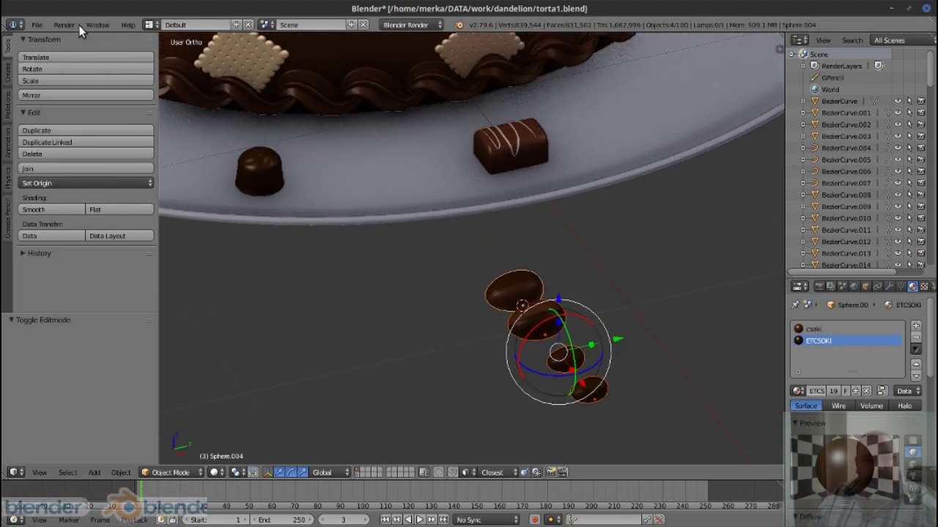
{"action": "left_click", "coordinate": [37, 24]}
{"action": "left_click", "coordinate": [71, 155]}
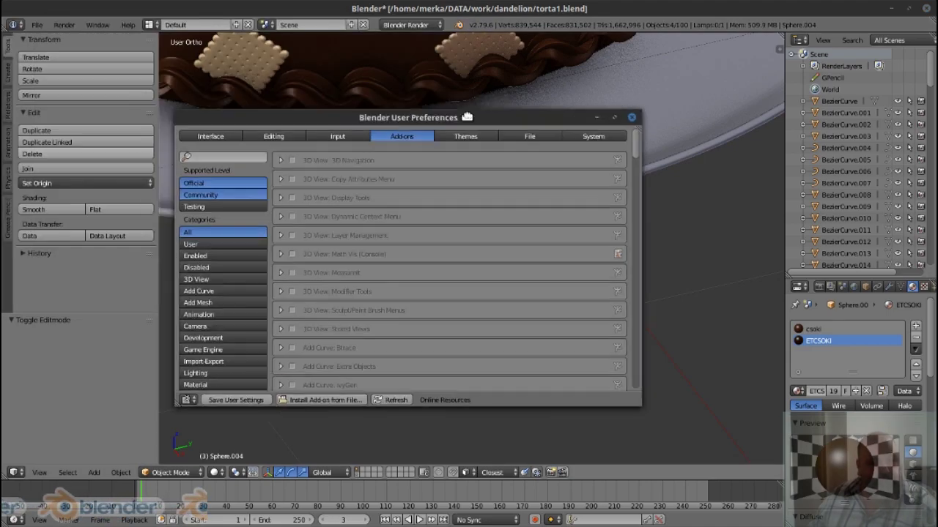
{"action": "key", "text": "b"}
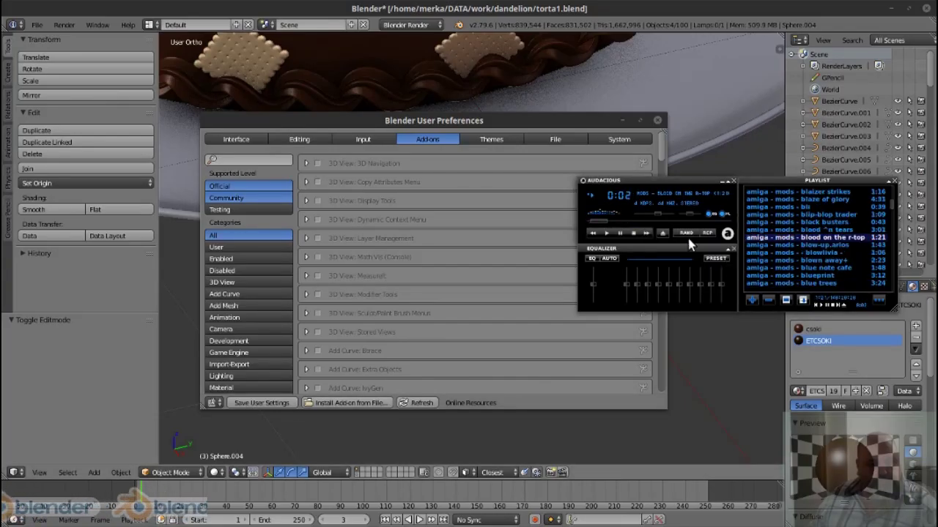
{"action": "left_click", "coordinate": [684, 233]}
{"action": "key", "text": "b"}
Install mifthtools-master.zip from the gfx folder as an add-on, then close preferences
{"action": "left_click", "coordinate": [346, 403]}
{"action": "left_click", "coordinate": [440, 242]}
{"action": "left_click", "coordinate": [616, 168]}
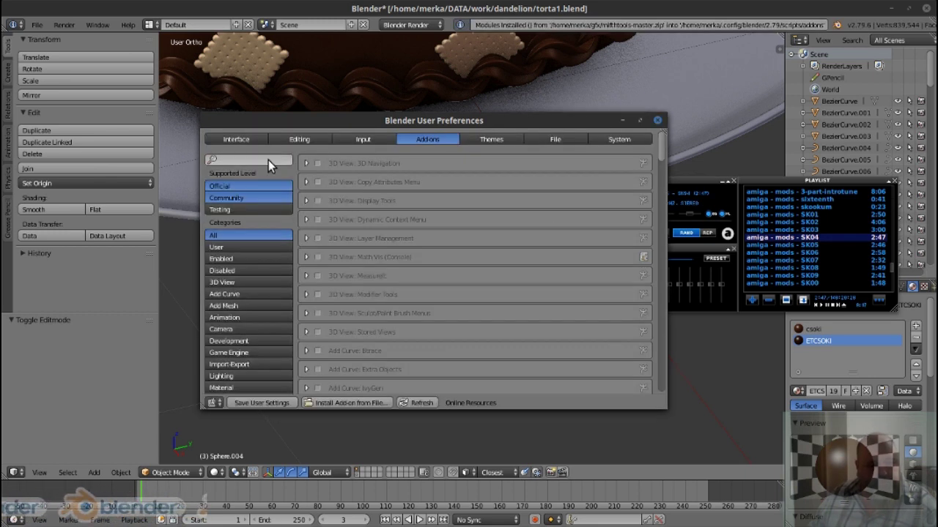
{"action": "key", "text": "super"}
{"action": "left_click", "coordinate": [353, 390]}
{"action": "left_click", "coordinate": [658, 122]}
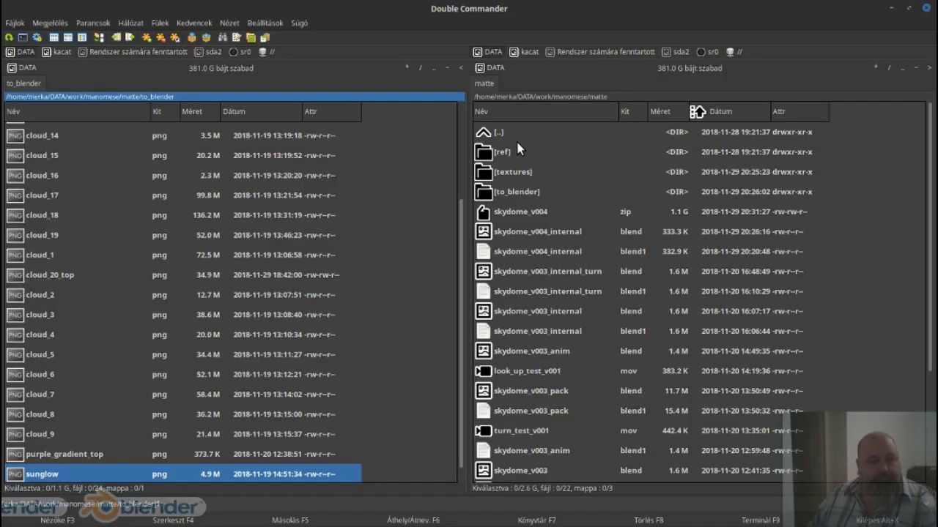
Open the mifthtools-master.zip archive from the gfx folder in Double Commander
{"action": "left_click", "coordinate": [520, 133]}
{"action": "double_click", "coordinate": [521, 133]}
{"action": "key", "text": "Up"}
{"action": "key", "text": "Return"}
{"action": "key", "text": "BackSpace"}
{"action": "key", "text": "Up"}
{"action": "key", "text": "Up"}
{"action": "key", "text": "Return"}
{"action": "key", "text": "Down"}
{"action": "key", "text": "Down"}
{"action": "key", "text": "Down"}
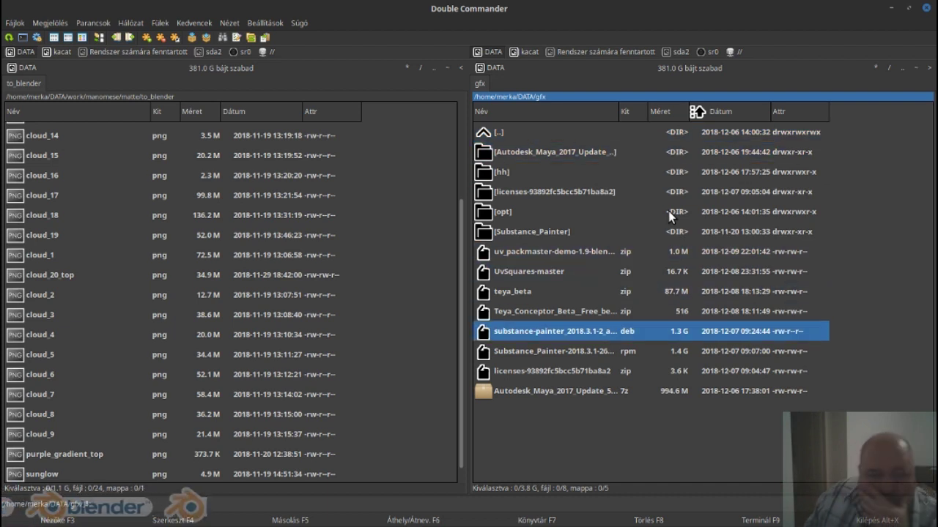
{"action": "key", "text": "BackSpace"}
{"action": "key", "text": "BackSpace"}
{"action": "key", "text": "Down"}
{"action": "key", "text": "Return"}
{"action": "key", "text": "BackSpace"}
{"action": "key", "text": "Return"}
{"action": "key", "text": "Return"}
{"action": "key", "text": "Down"}
{"action": "key", "text": "Return"}
{"action": "key", "text": "Down"}
{"action": "key", "text": "Return"}
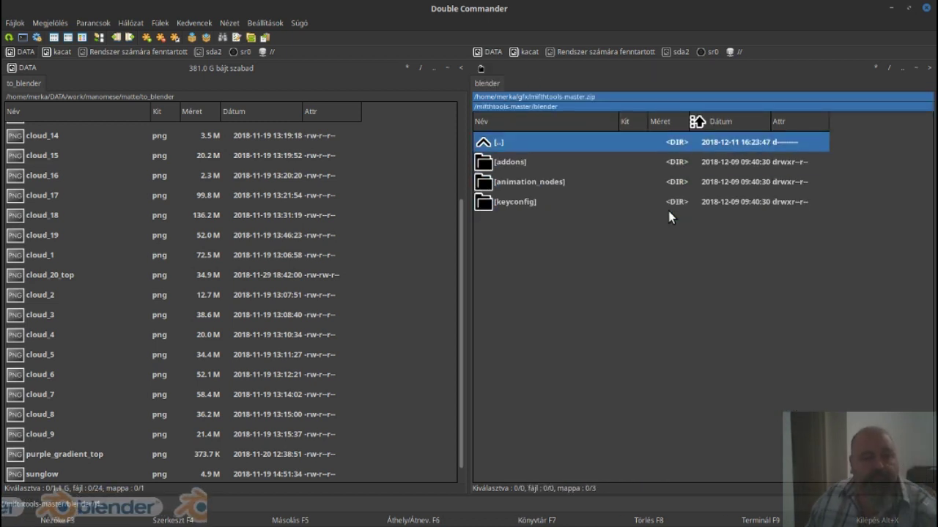
Bring the other file panel to the home folder
{"action": "key", "text": "Tab"}
{"action": "key", "text": "Home"}
{"action": "key", "text": "BackSpace"}
{"action": "key", "text": "BackSpace"}
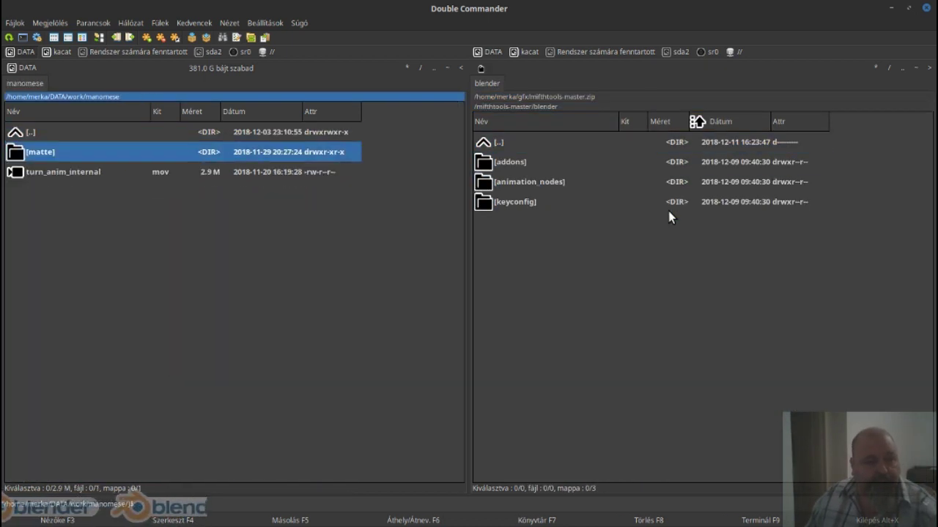
{"action": "key", "text": "BackSpace"}
{"action": "key", "text": "BackSpace"}
{"action": "key", "text": "BackSpace"}
{"action": "key", "text": "Home"}
{"action": "key", "text": "Down"}
{"action": "key", "text": "Down"}
Show hidden files and open ~/.config/blender/2.79/scripts/addons
{"action": "left_click", "coordinate": [229, 23]}
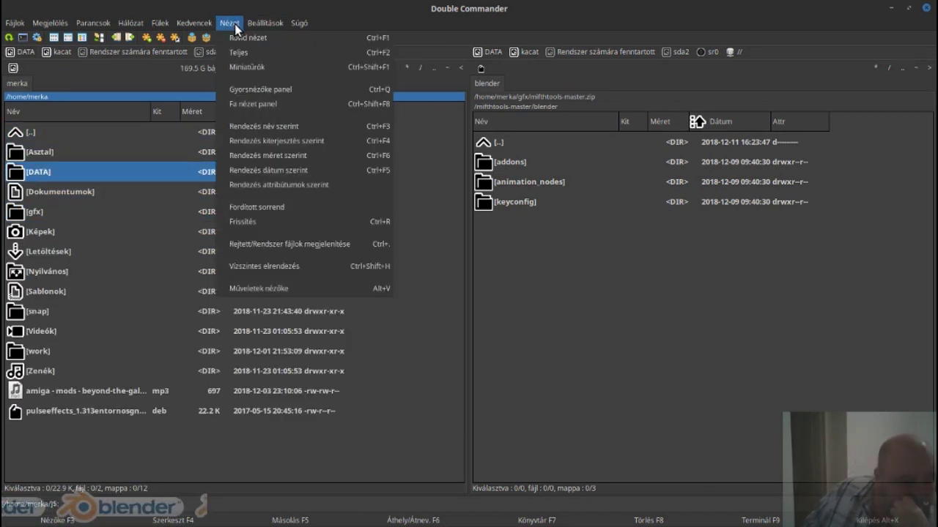
{"action": "left_click", "coordinate": [262, 246]}
{"action": "double_click", "coordinate": [103, 213]}
{"action": "double_click", "coordinate": [106, 212]}
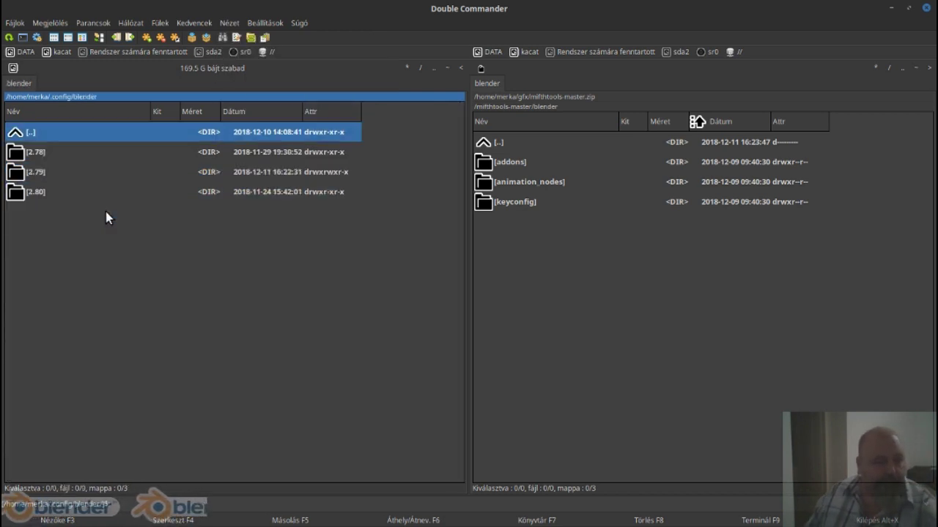
{"action": "key", "text": "Down"}
{"action": "key", "text": "Down"}
{"action": "key", "text": "Return"}
{"action": "key", "text": "Down"}
{"action": "key", "text": "Down"}
{"action": "key", "text": "Return"}
{"action": "key", "text": "Down"}
Delete the old mifthtools-master folder from Blender's addons folder
{"action": "key", "text": "Down"}
{"action": "key", "text": "Return"}
{"action": "key", "text": "Return"}
{"action": "key", "text": "Delete"}
{"action": "key", "text": "Return"}
{"action": "key", "text": "Tab"}
{"action": "key", "text": "Down"}
Copy the archive's six add-on folders, including mifth_tools and paint_clones, into addons with F5
{"action": "key", "text": "Return"}
{"action": "key", "text": "Down"}
{"action": "key", "text": "Return"}
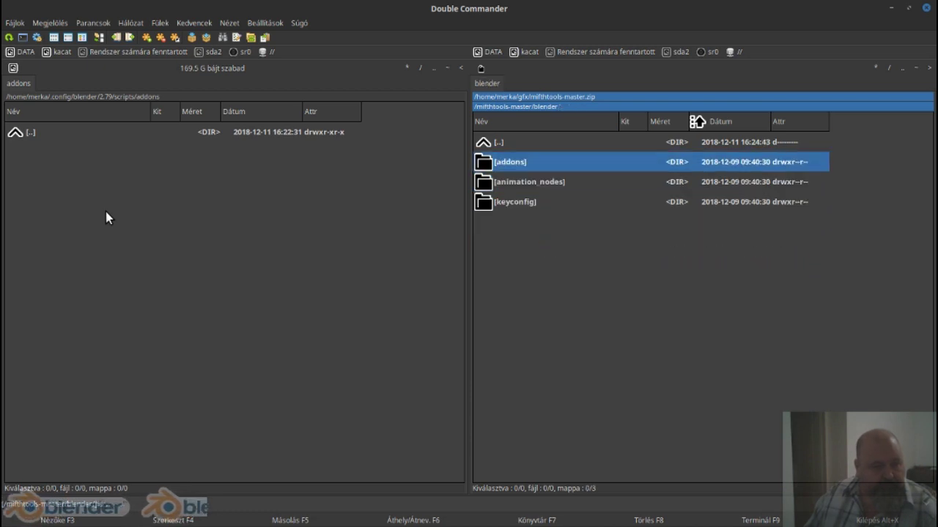
{"action": "key", "text": "BackSpace"}
{"action": "key", "text": "Insert"}
{"action": "key", "text": "Insert"}
{"action": "key", "text": "Insert"}
{"action": "key", "text": "Insert"}
{"action": "key", "text": "F5"}
{"action": "key", "text": "Return"}
{"action": "key", "text": "BackSpace"}
{"action": "key", "text": "Down"}
{"action": "key", "text": "Down"}
{"action": "key", "text": "Return"}
{"action": "key", "text": "BackSpace"}
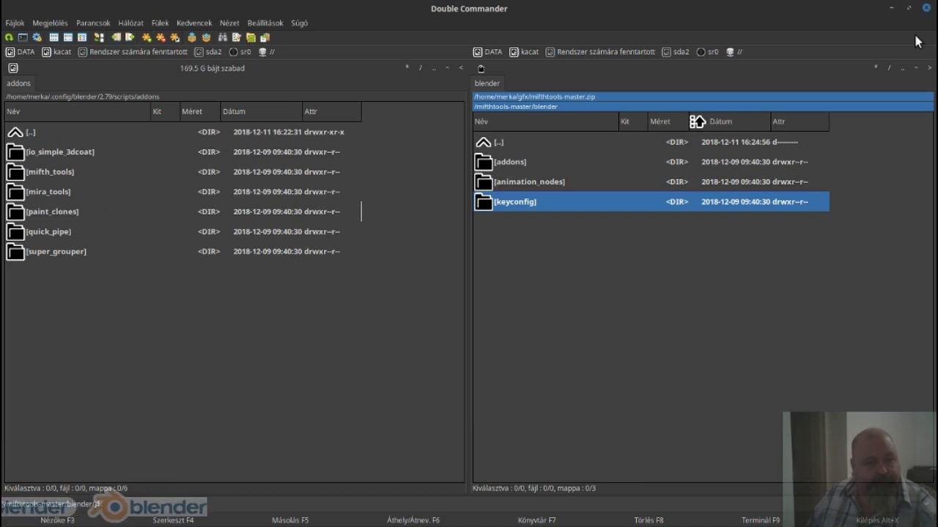
{"action": "key", "text": "alt+Tab"}
{"action": "left_click", "coordinate": [34, 25]}
Enable the Mifth Tools add-on via a 'mifth' search and show its Cloning panel
{"action": "left_click", "coordinate": [80, 179]}
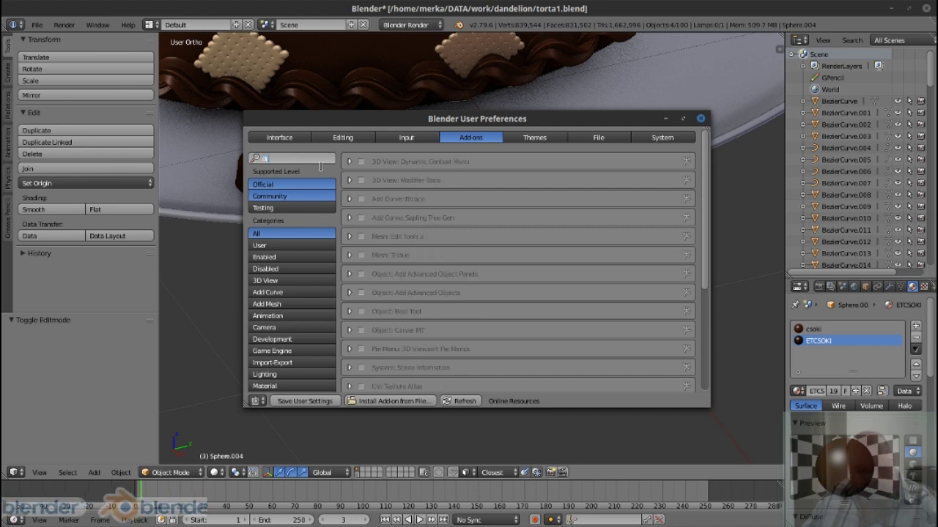
{"action": "type", "text": "ar"}
{"action": "type", "text": "mifth"}
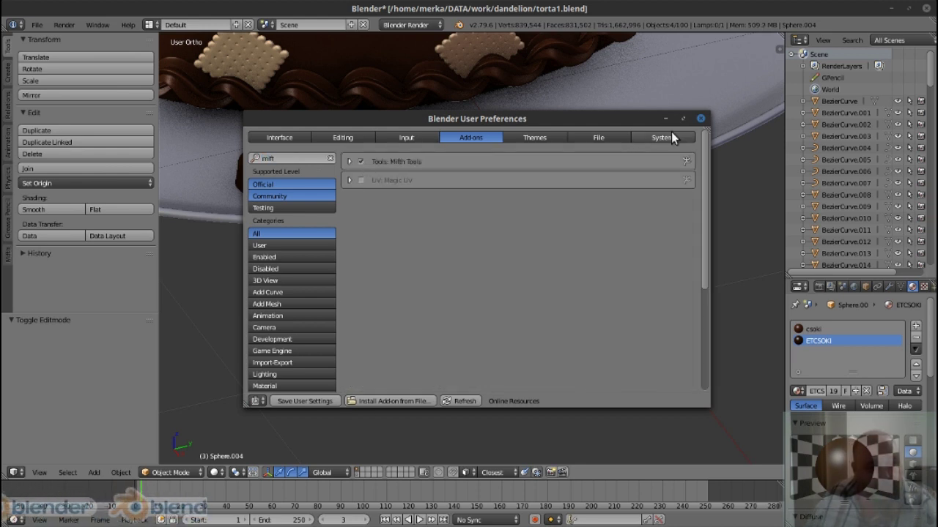
{"action": "left_click", "coordinate": [9, 256]}
Pick the eggs as clone sources, select the paint surface and centre the view
{"action": "scroll", "scroll_direction": "up", "scroll_amount": 3}
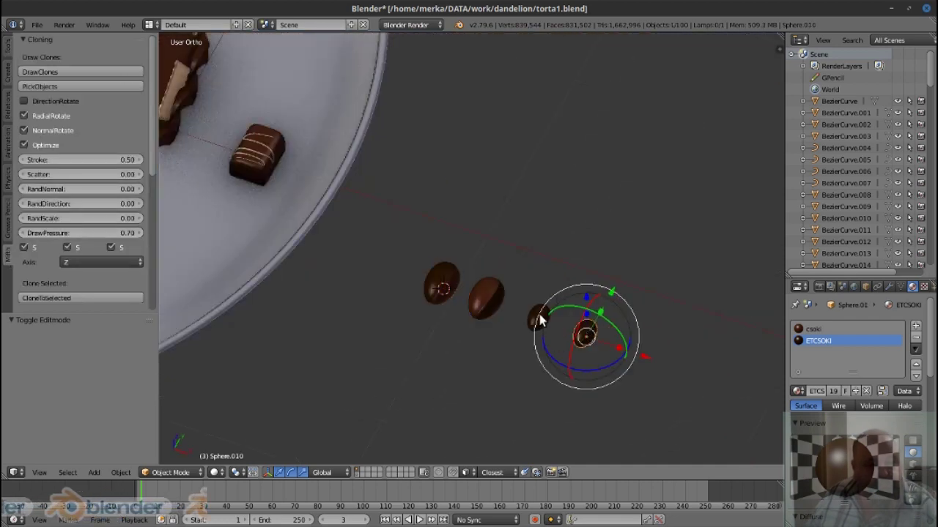
{"action": "scroll", "scroll_direction": "down", "scroll_amount": 3}
{"action": "left_click_drag", "start_coordinate": [427, 290], "coordinate": [113, 98]}
{"action": "left_click", "coordinate": [81, 86]}
{"action": "scroll", "scroll_direction": "up", "scroll_amount": 3}
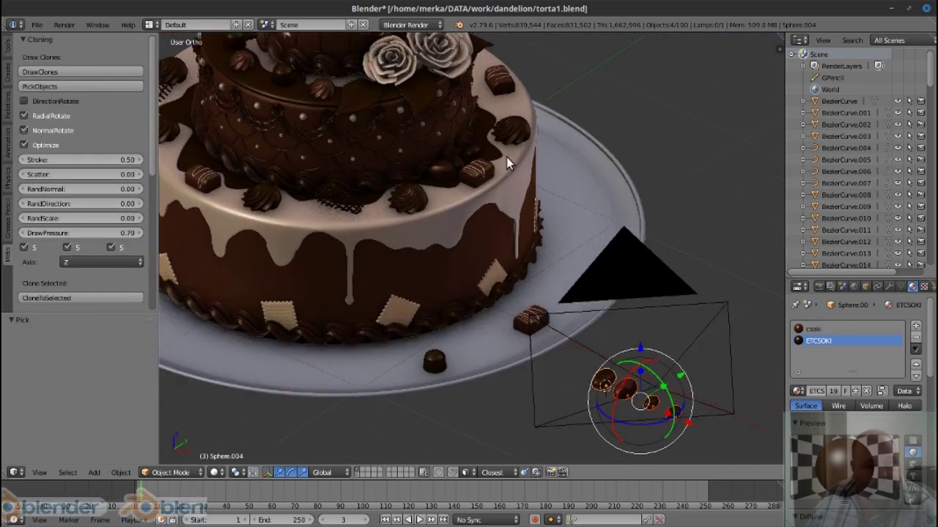
{"action": "scroll", "scroll_direction": "up", "scroll_amount": 3}
{"action": "right_click", "coordinate": [481, 185]}
{"action": "key", "text": "KP_Decimal"}
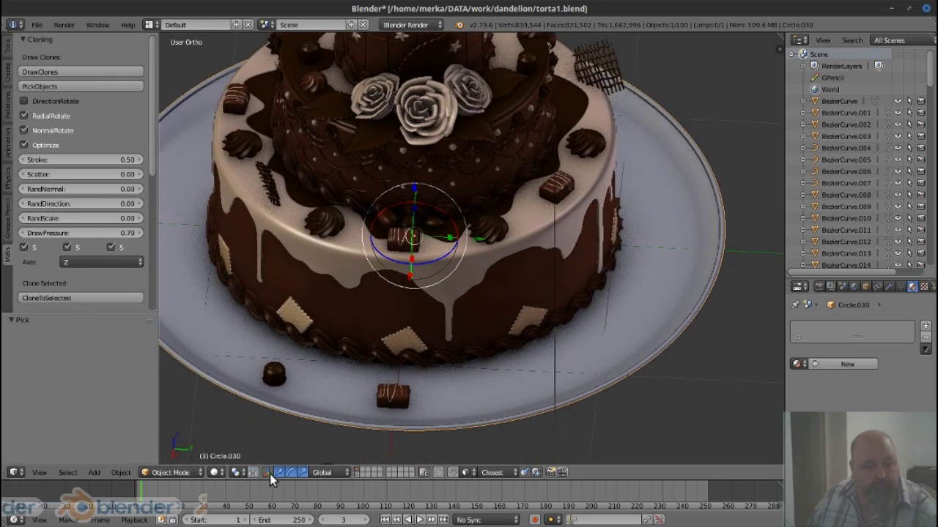
{"action": "left_click", "coordinate": [267, 472]}
{"action": "scroll", "scroll_direction": "up", "scroll_amount": 3}
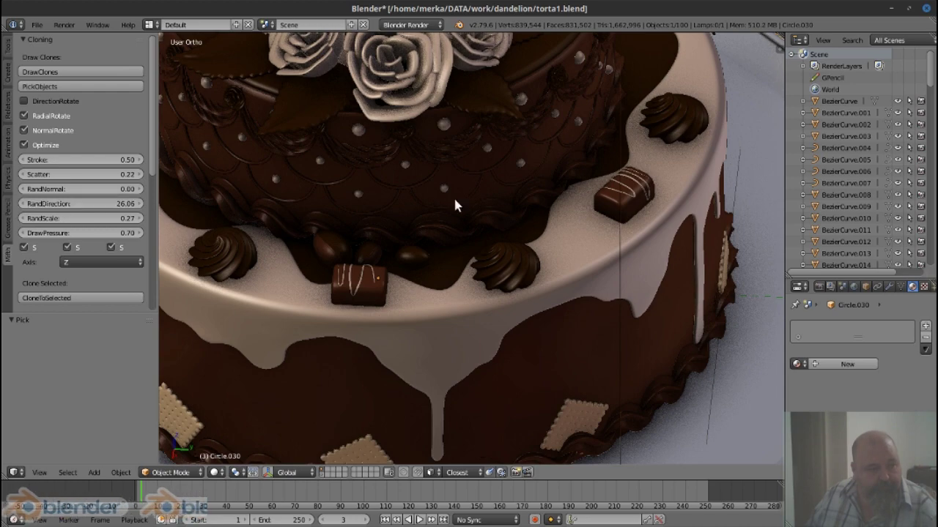
Leave wireframe shading and select the chocolate object Circle instead of the plate
{"action": "right_click", "coordinate": [571, 217]}
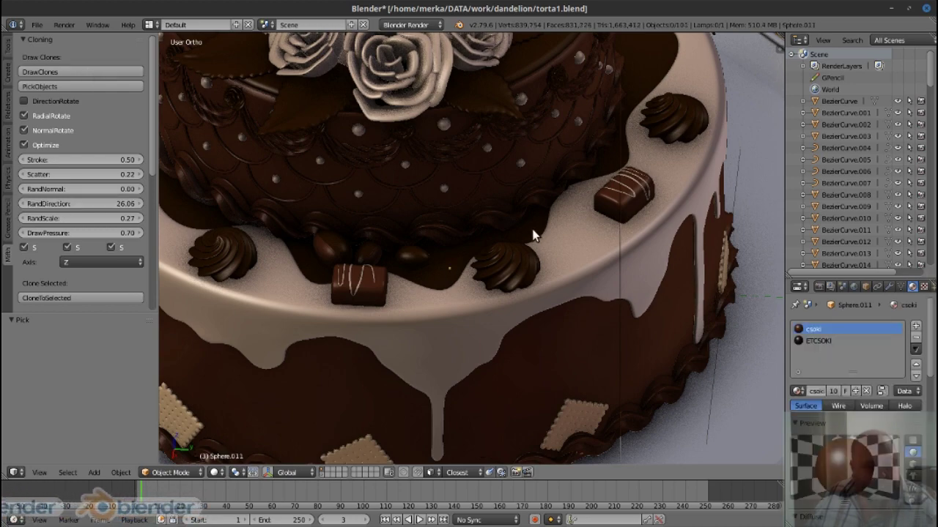
{"action": "scroll", "scroll_direction": "down", "scroll_amount": 3}
{"action": "right_click", "coordinate": [505, 238]}
{"action": "key", "text": "z"}
{"action": "left_click_drag", "start_coordinate": [505, 247], "coordinate": [621, 218]}
{"action": "key", "text": "z"}
{"action": "scroll", "scroll_direction": "up", "scroll_amount": 3}
{"action": "right_click", "coordinate": [592, 246]}
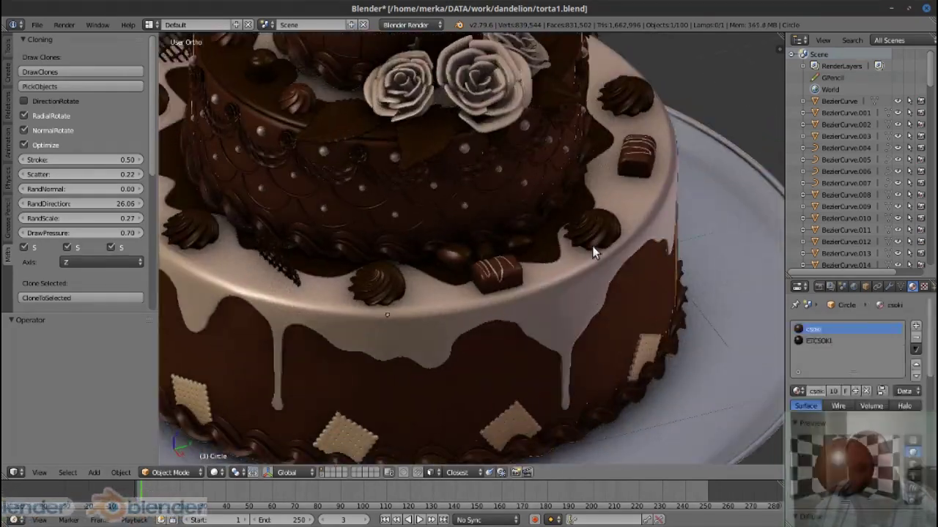
{"action": "left_click_drag", "start_coordinate": [592, 247], "coordinate": [540, 241]}
{"action": "scroll", "scroll_direction": "up", "scroll_amount": 3}
{"action": "right_click", "coordinate": [540, 243]}
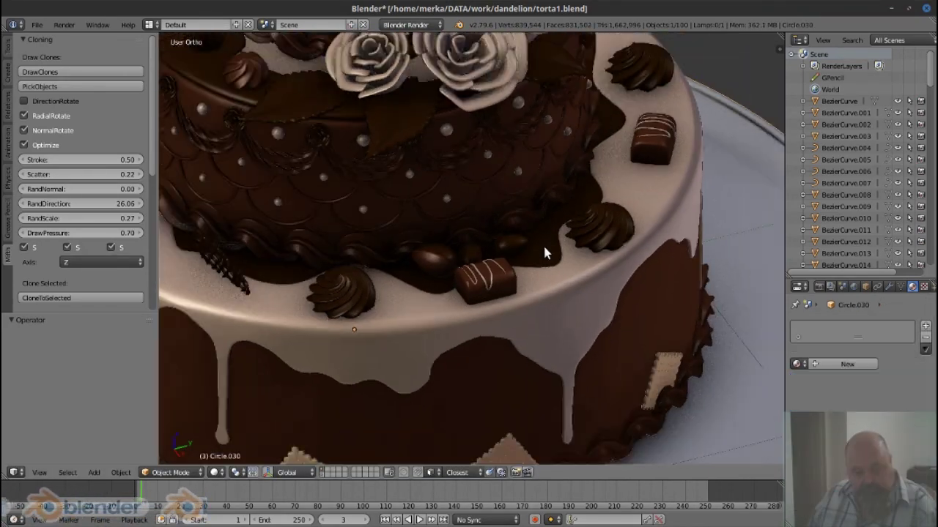
{"action": "right_click", "coordinate": [550, 254]}
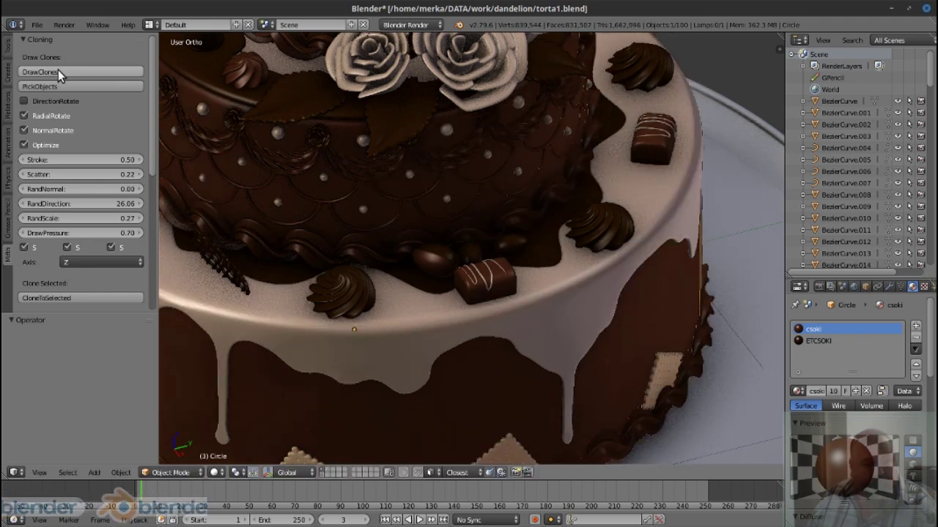
Bring up Circle's Apply transform menu from a close side view of the bottom tier
{"action": "scroll", "scroll_direction": "down", "scroll_amount": 3}
{"action": "scroll", "scroll_direction": "up", "scroll_amount": 3}
{"action": "left_click_drag", "start_coordinate": [544, 300], "coordinate": [524, 271]}
{"action": "scroll", "scroll_direction": "down", "scroll_amount": 3}
{"action": "scroll", "scroll_direction": "up", "scroll_amount": 3}
{"action": "key", "text": "ctrl+a"}
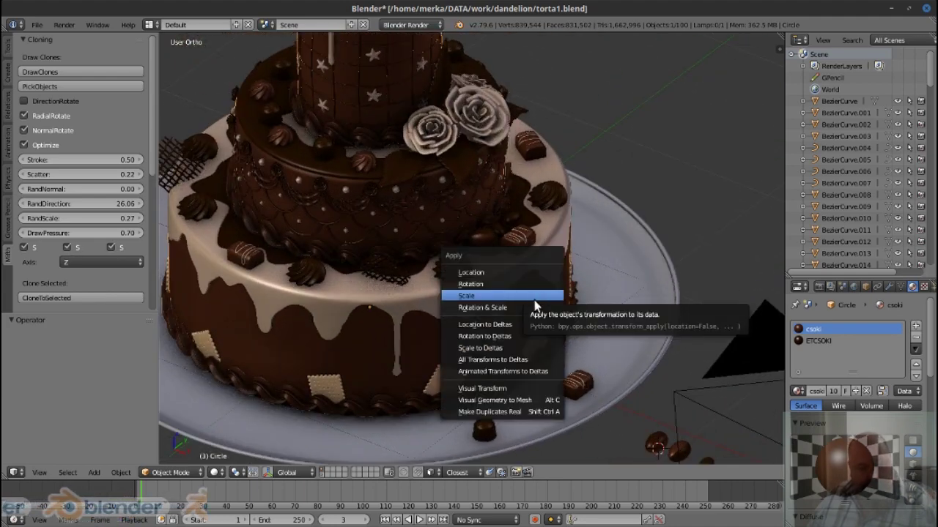
Apply Circle's scale and save the file
{"action": "left_click", "coordinate": [535, 307]}
{"action": "key", "text": "ctrl+s"}
{"action": "scroll", "scroll_direction": "down", "scroll_amount": 3}
{"action": "left_click_drag", "start_coordinate": [557, 278], "coordinate": [583, 248]}
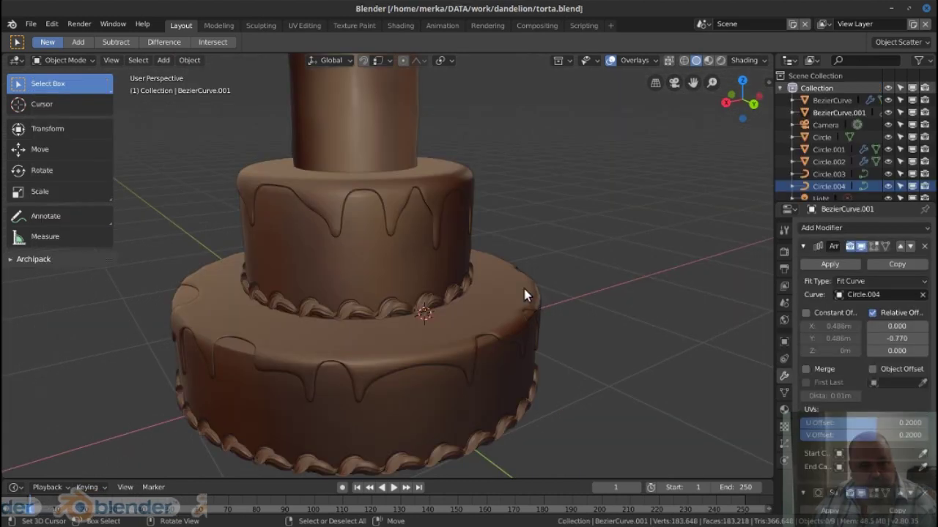
{"action": "left_click_drag", "start_coordinate": [524, 290], "coordinate": [451, 264]}
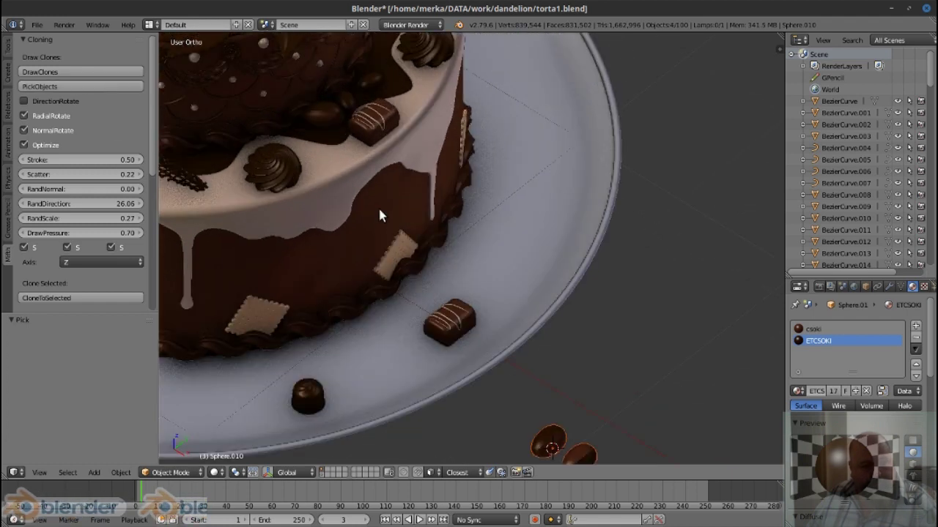
Paint chocolate clones onto the bottom tier, remove extras and reposition one egg
{"action": "left_click", "coordinate": [77, 73]}
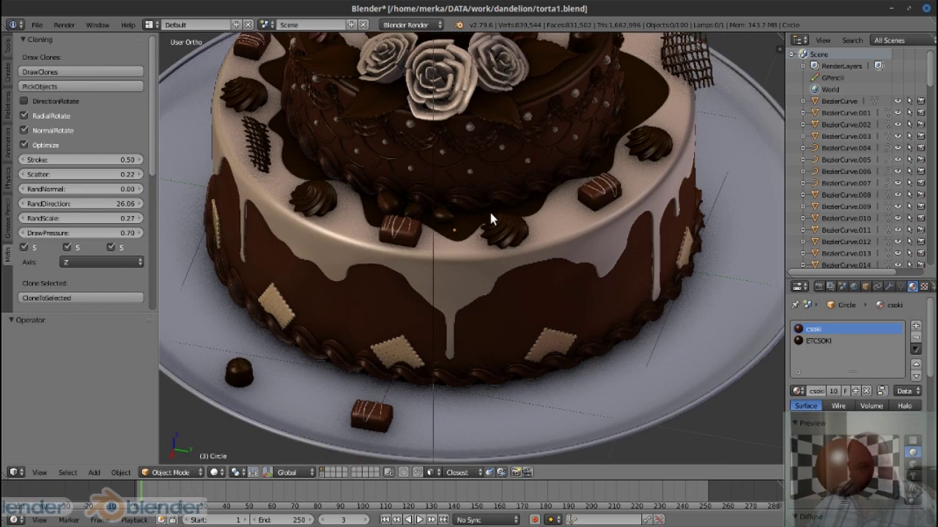
{"action": "scroll", "scroll_direction": "up", "scroll_amount": 3}
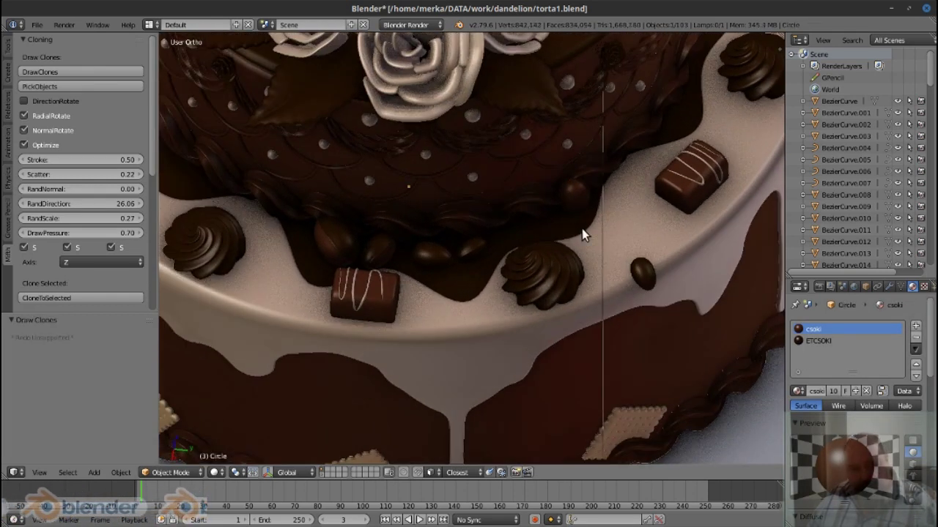
{"action": "key", "text": "ctrl+z"}
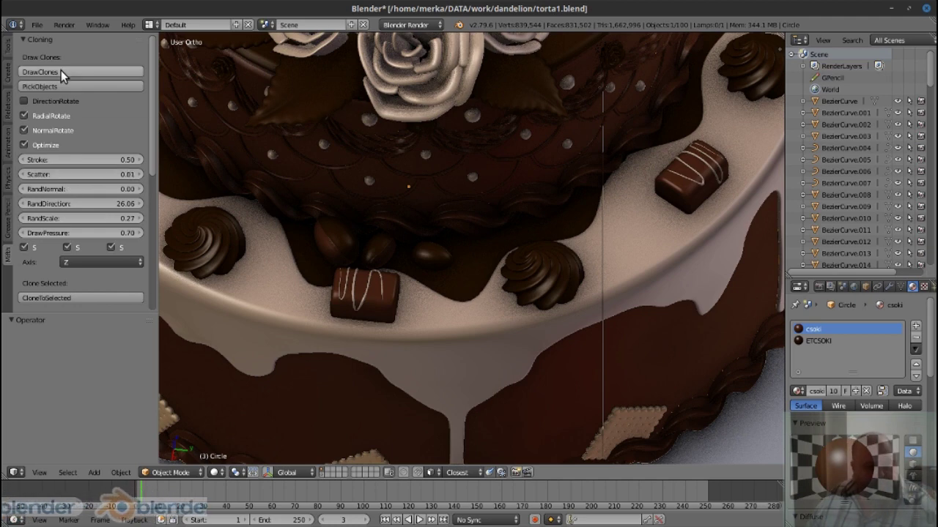
{"action": "scroll", "scroll_direction": "down", "scroll_amount": 3}
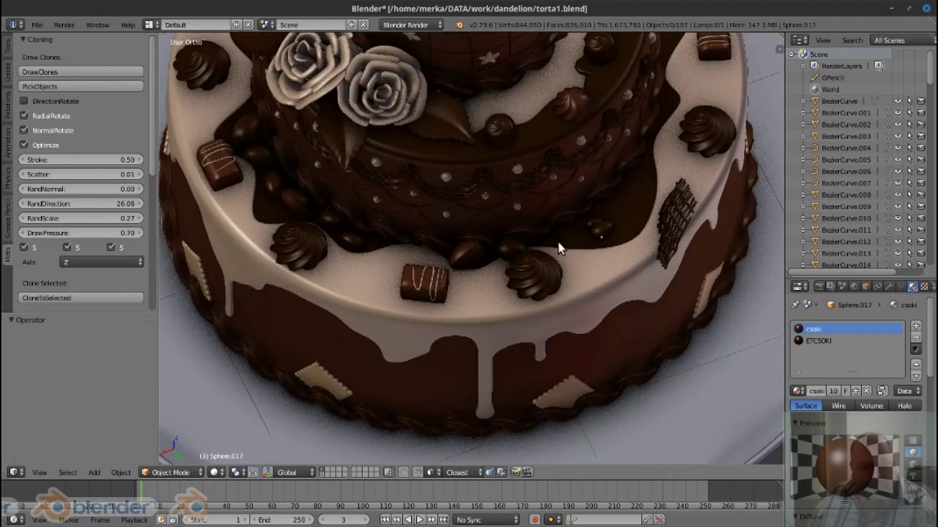
{"action": "scroll", "scroll_direction": "up", "scroll_amount": 3}
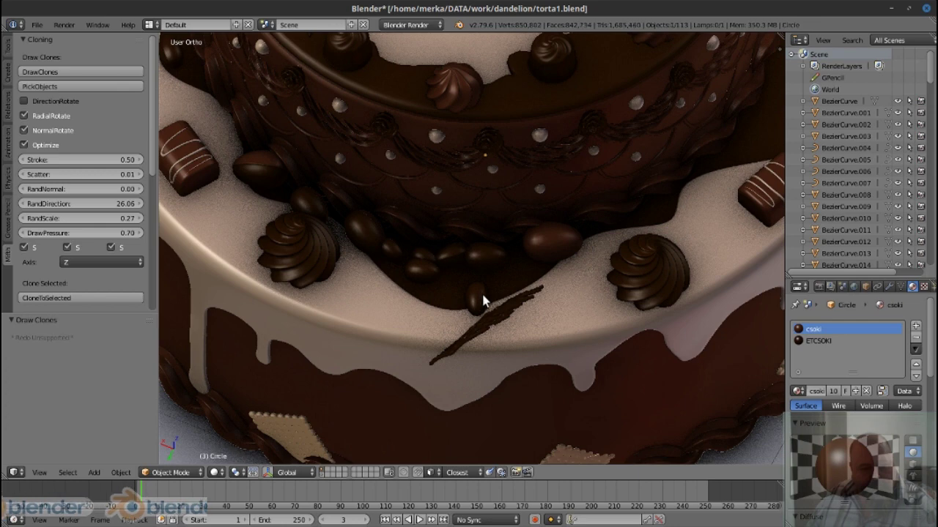
{"action": "left_click", "coordinate": [480, 301]}
{"action": "scroll", "scroll_direction": "up", "scroll_amount": 3}
{"action": "right_click", "coordinate": [426, 242]}
{"action": "key", "text": "g"}
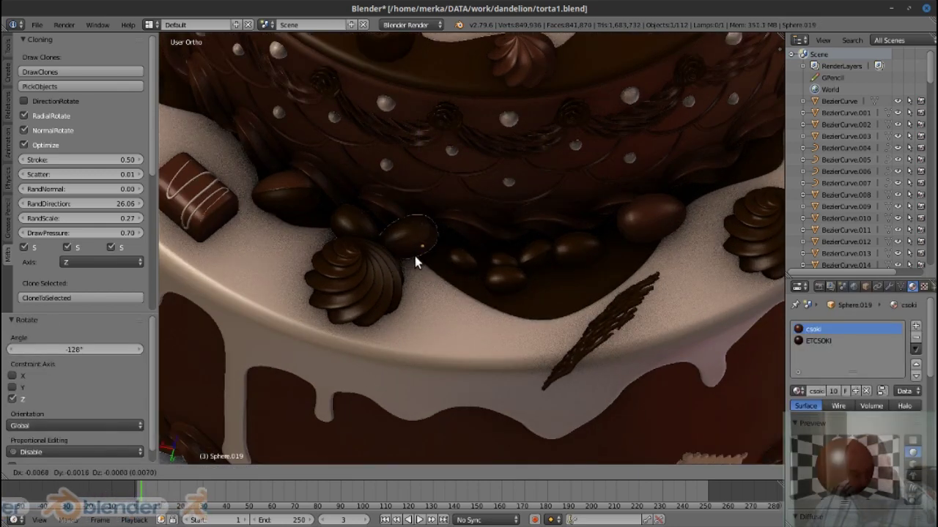
{"action": "left_click", "coordinate": [422, 269]}
Lower the chocolate piece vertically into the icing along Z
{"action": "scroll", "scroll_direction": "down", "scroll_amount": 3}
{"action": "scroll", "scroll_direction": "up", "scroll_amount": 3}
{"action": "scroll", "scroll_direction": "up", "scroll_amount": 3}
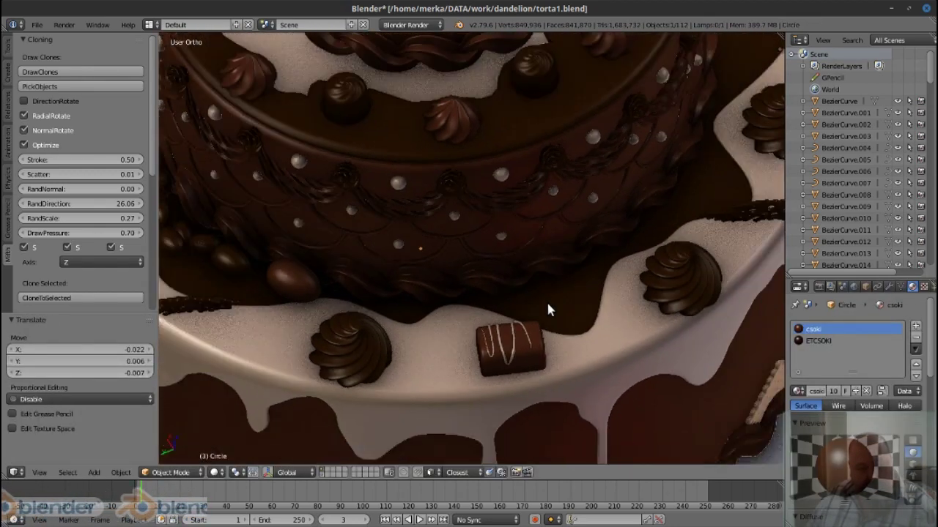
{"action": "scroll", "scroll_direction": "up", "scroll_amount": 3}
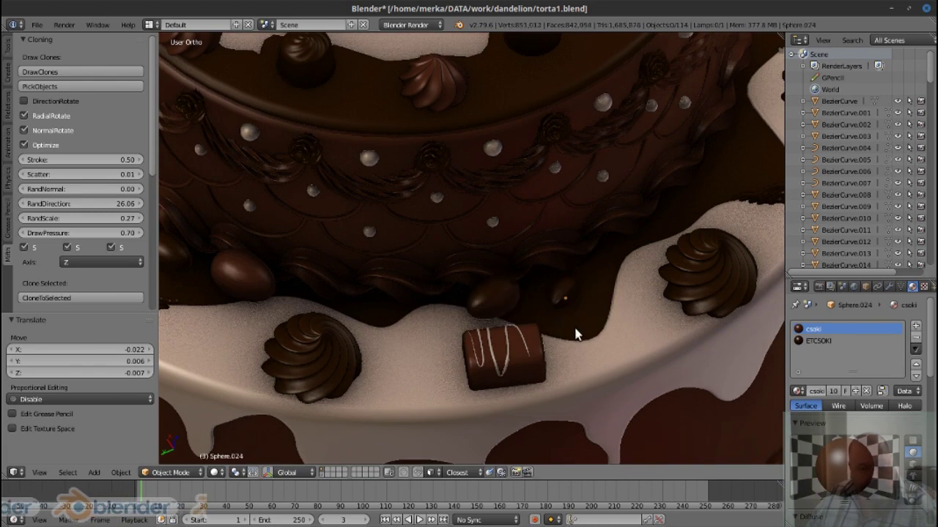
{"action": "scroll", "scroll_direction": "down", "scroll_amount": 3}
{"action": "scroll", "scroll_direction": "down", "scroll_amount": 3}
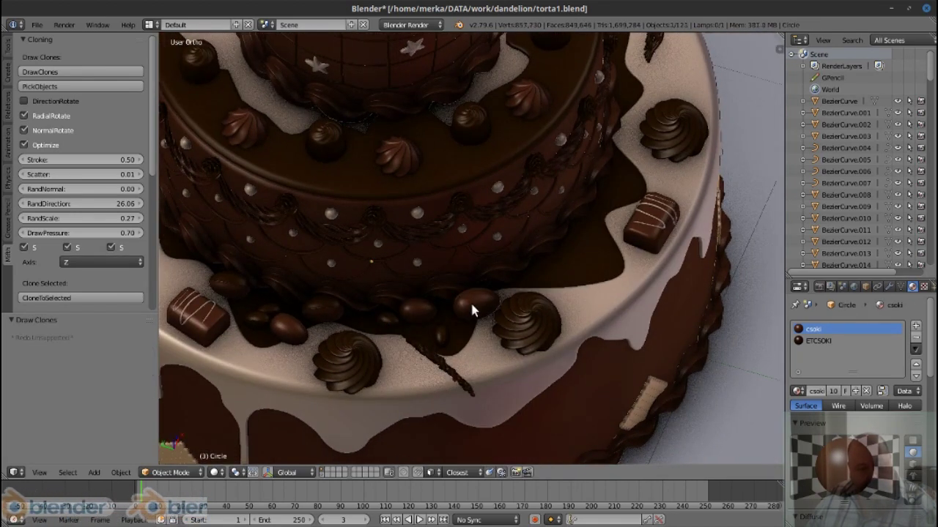
{"action": "scroll", "scroll_direction": "up", "scroll_amount": 3}
{"action": "left_click_drag", "start_coordinate": [464, 300], "coordinate": [480, 271]}
{"action": "key", "text": "g"}
{"action": "key", "text": "z"}
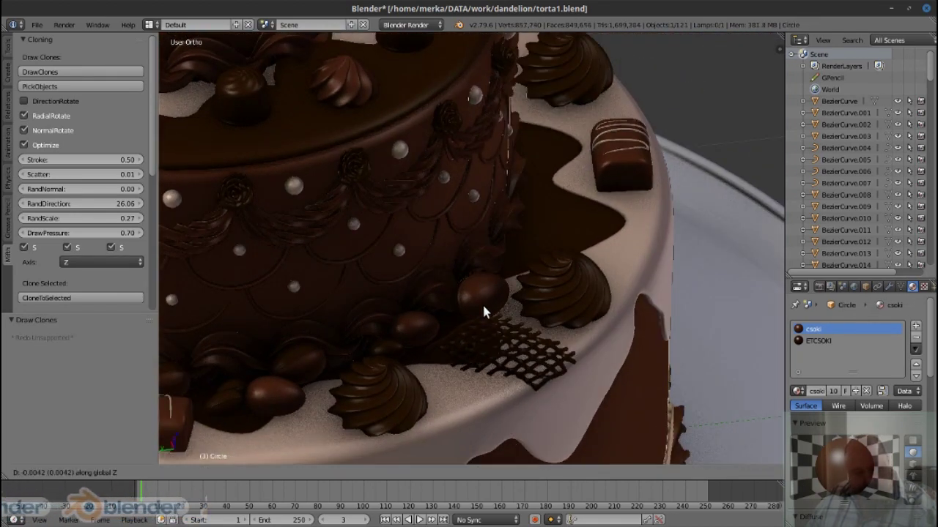
{"action": "left_click", "coordinate": [484, 289]}
Inspect the lattice and egg, then reselect the chocolate object Circle
{"action": "scroll", "scroll_direction": "up", "scroll_amount": 3}
{"action": "left_click_drag", "start_coordinate": [478, 294], "coordinate": [444, 290]}
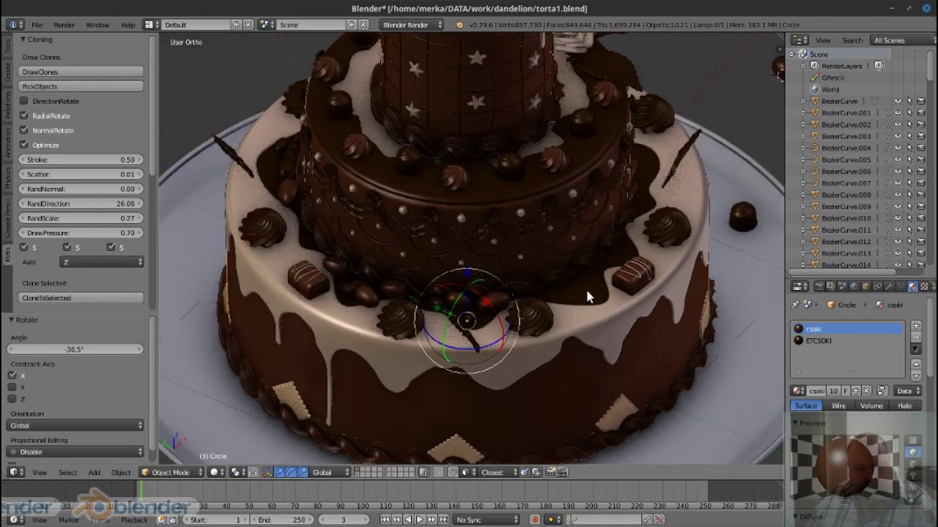
{"action": "scroll", "scroll_direction": "up", "scroll_amount": 3}
{"action": "left_click_drag", "start_coordinate": [485, 332], "coordinate": [371, 333]}
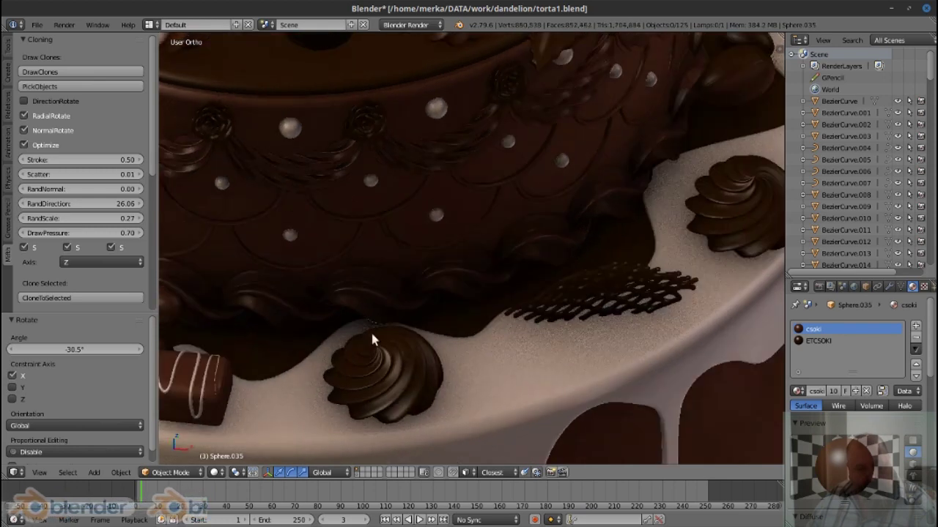
{"action": "right_click", "coordinate": [300, 340]}
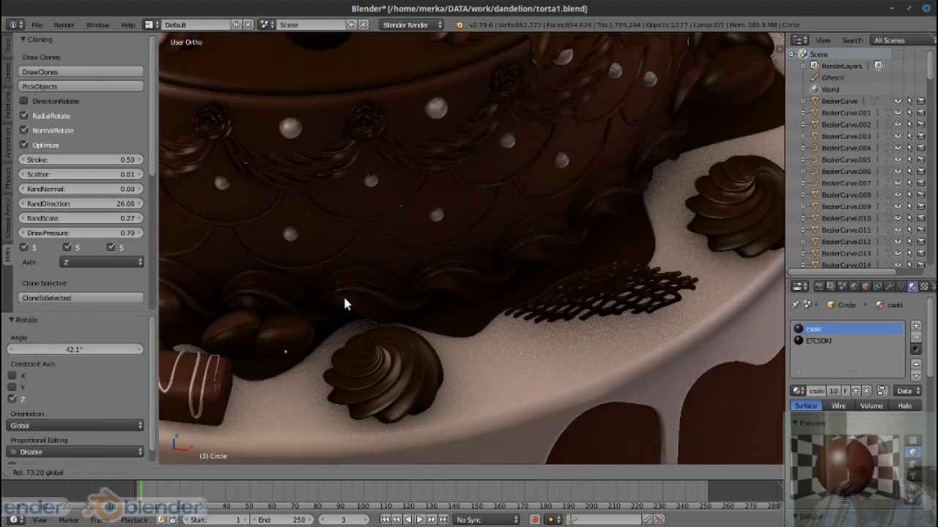
{"action": "left_click_drag", "start_coordinate": [324, 377], "coordinate": [361, 323]}
{"action": "right_click", "coordinate": [354, 298]}
{"action": "right_click", "coordinate": [485, 315]}
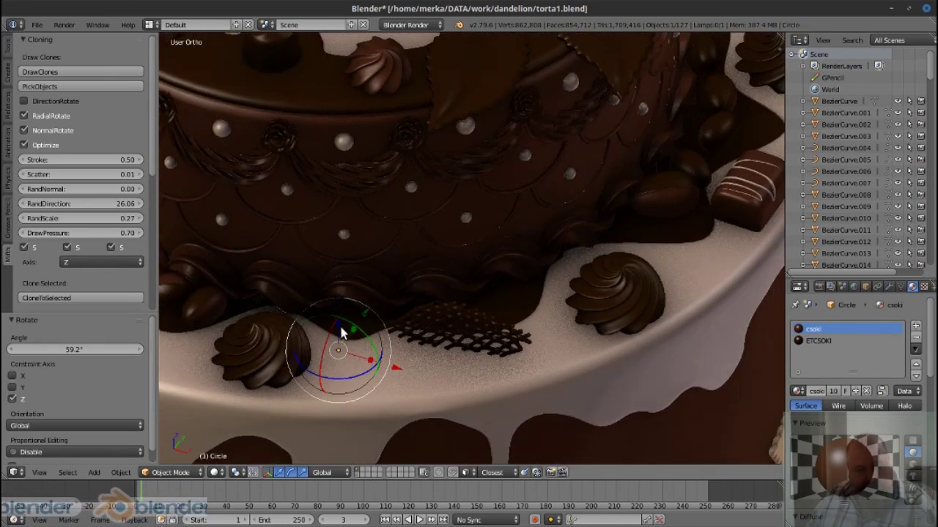
Turn on Matcap solid shading and orbit the view over the cake
{"action": "key", "text": "n"}
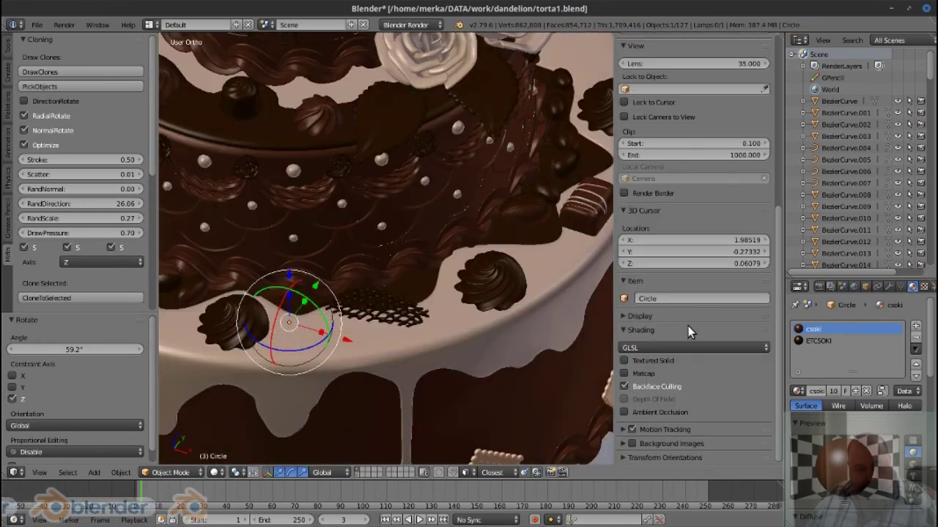
{"action": "left_click", "coordinate": [624, 374]}
{"action": "left_click_drag", "start_coordinate": [375, 311], "coordinate": [369, 303]}
{"action": "scroll", "scroll_direction": "down", "scroll_amount": 3}
{"action": "scroll", "scroll_direction": "up", "scroll_amount": 3}
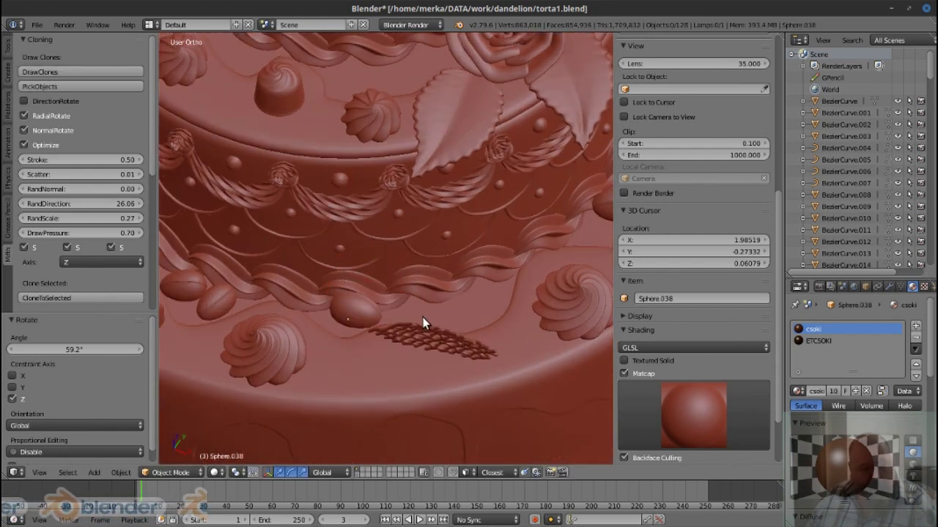
{"action": "left_click_drag", "start_coordinate": [435, 311], "coordinate": [427, 335]}
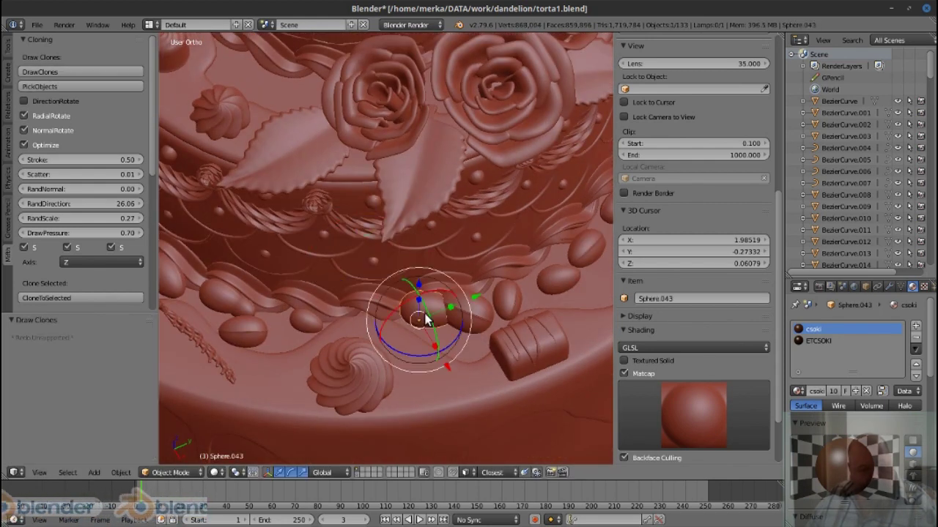
{"action": "left_click_drag", "start_coordinate": [320, 303], "coordinate": [384, 298]}
Rotate egg Sphere.042 beside the lattice about Z and X, then nudge it slightly along Y
{"action": "right_click", "coordinate": [383, 298]}
{"action": "key", "text": "r"}
{"action": "key", "text": "z"}
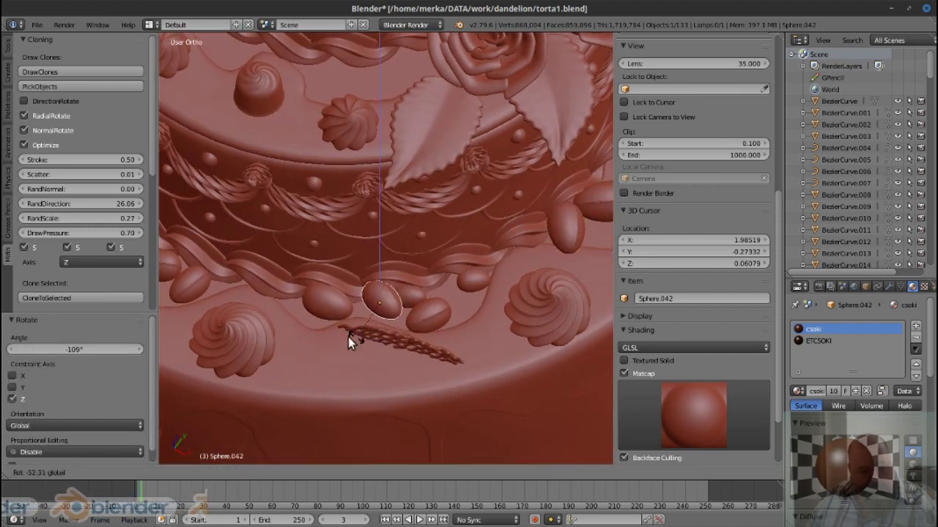
{"action": "key", "text": "x"}
{"action": "left_click", "coordinate": [348, 337]}
{"action": "left_click_drag", "start_coordinate": [348, 337], "coordinate": [450, 322]}
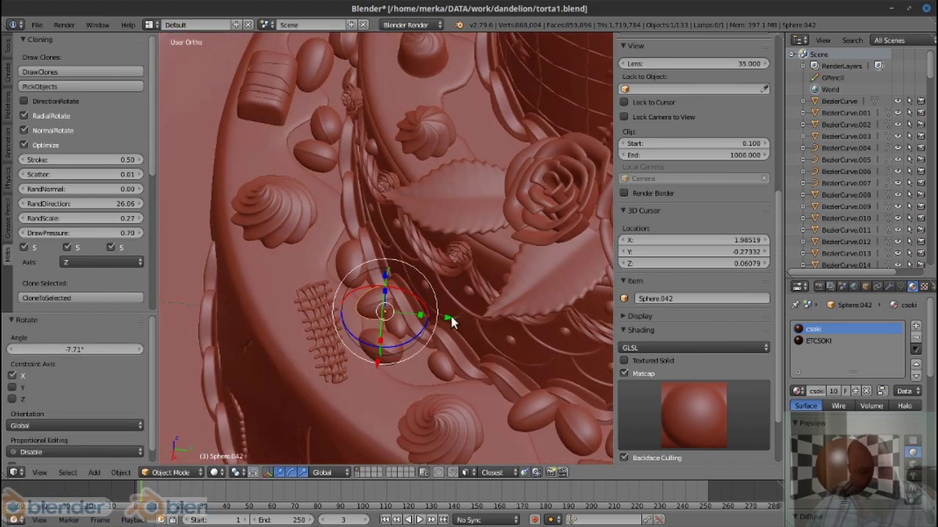
{"action": "left_click_drag", "start_coordinate": [448, 320], "coordinate": [442, 322]}
{"action": "scroll", "scroll_direction": "down", "scroll_amount": 3}
{"action": "left_click_drag", "start_coordinate": [379, 264], "coordinate": [476, 308]}
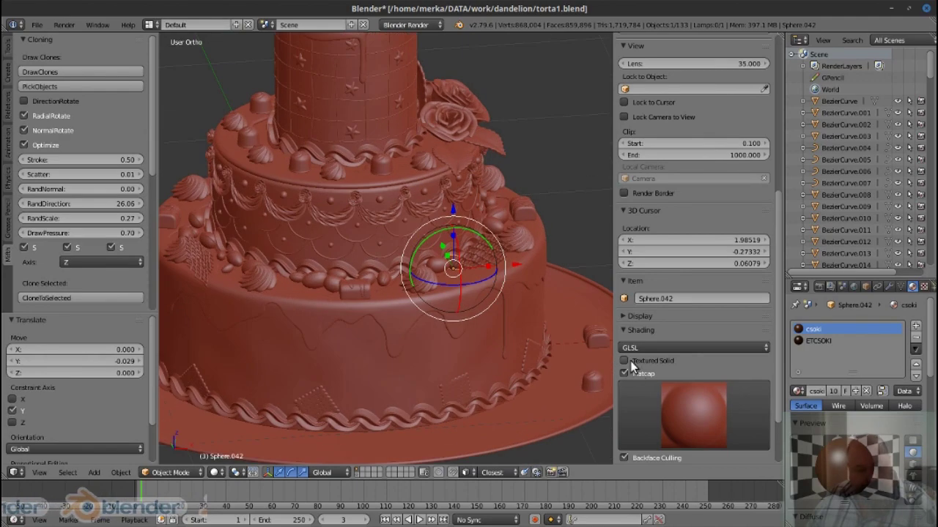
Turn Matcap off so the cake's chocolate textures show again, then check the window overview
{"action": "left_click", "coordinate": [624, 373]}
{"action": "scroll", "scroll_direction": "up", "scroll_amount": 3}
{"action": "scroll", "scroll_direction": "down", "scroll_amount": 3}
{"action": "scroll", "scroll_direction": "up", "scroll_amount": 3}
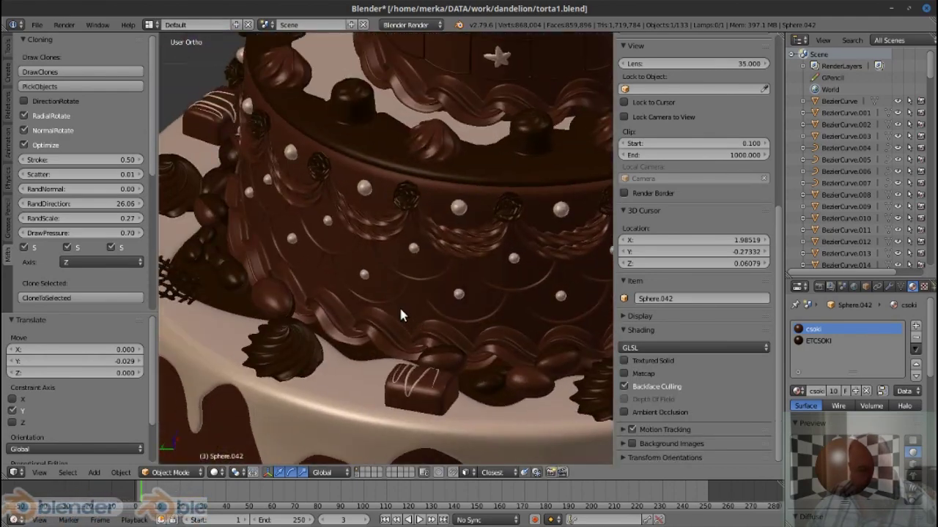
{"action": "scroll", "scroll_direction": "down", "scroll_amount": 3}
{"action": "key", "text": "super+w"}
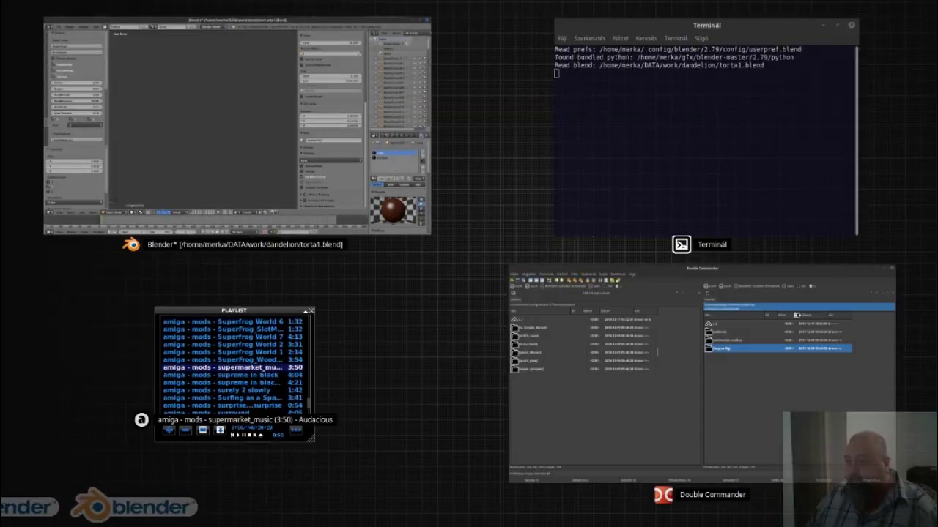
{"action": "key", "text": "Escape"}
Select the plate Circle.030 as the drawing surface and frame the whole cake
{"action": "scroll", "scroll_direction": "down", "scroll_amount": 3}
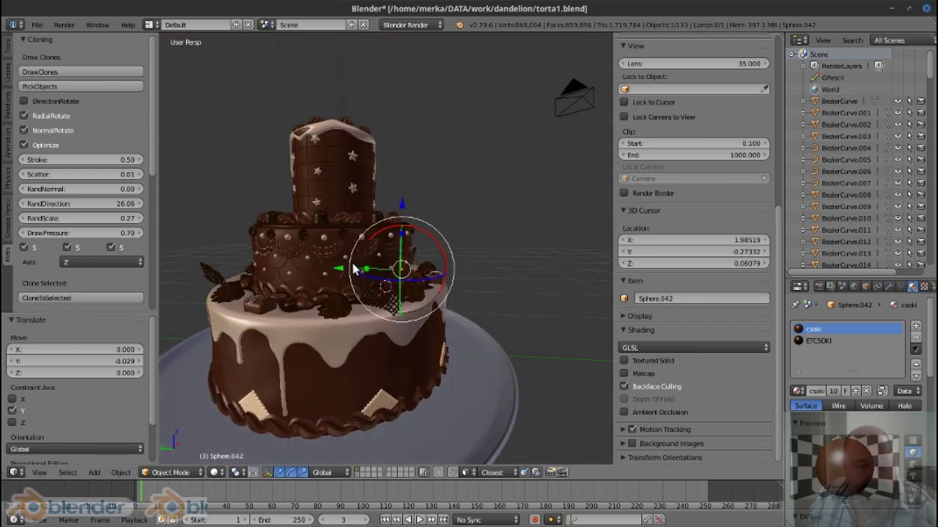
{"action": "scroll", "scroll_direction": "down", "scroll_amount": 3}
{"action": "scroll", "scroll_direction": "up", "scroll_amount": 3}
{"action": "right_click", "coordinate": [345, 342]}
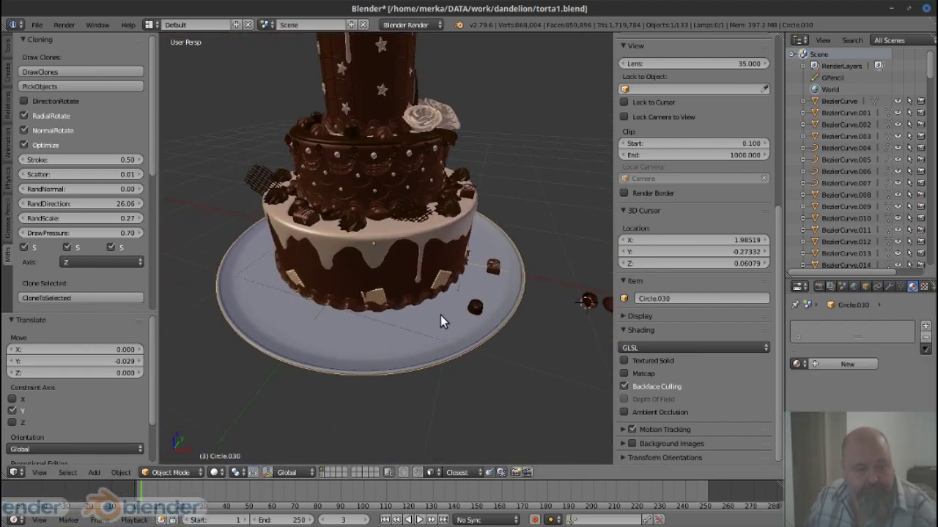
{"action": "scroll", "scroll_direction": "down", "scroll_amount": 3}
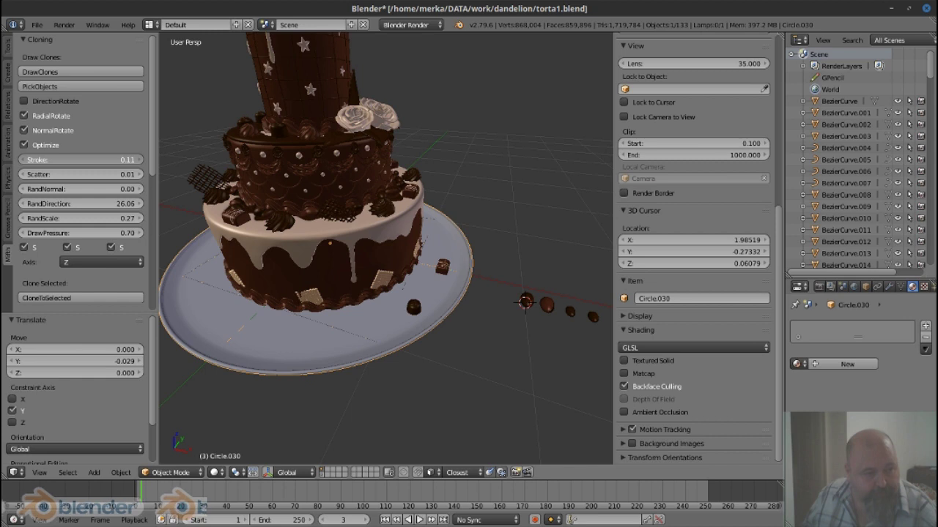
{"action": "left_click_drag", "start_coordinate": [377, 323], "coordinate": [391, 313]}
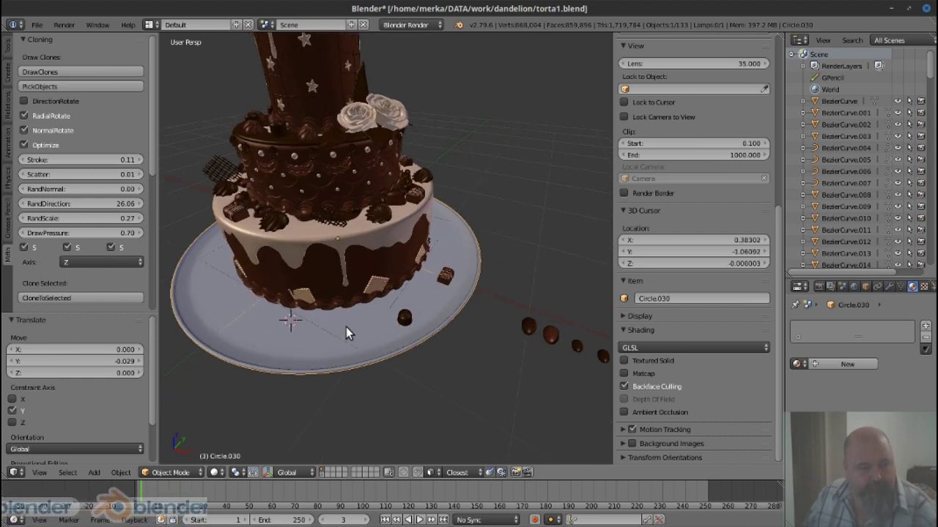
{"action": "left_click_drag", "start_coordinate": [368, 353], "coordinate": [388, 342]}
{"action": "scroll", "scroll_direction": "down", "scroll_amount": 3}
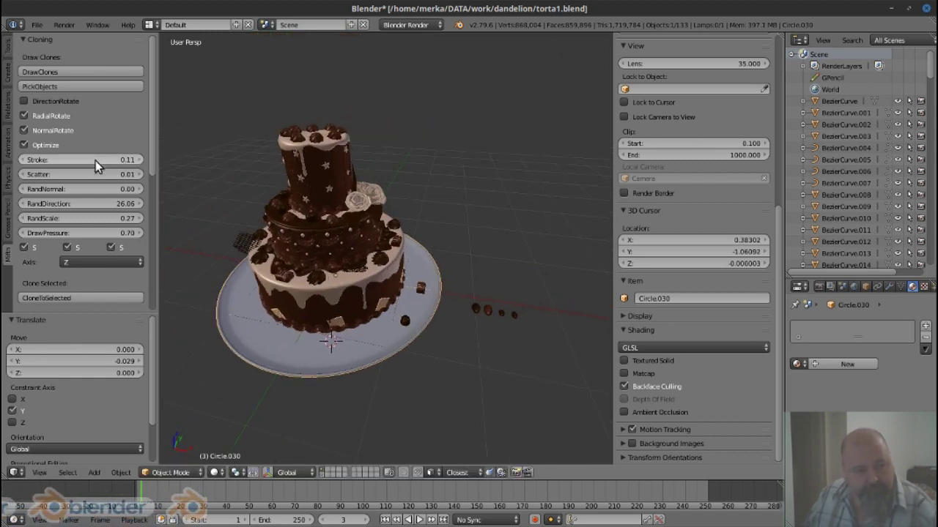
Paint a trial row of chocolate beans on the plate, then undo that batch
{"action": "left_click_drag", "start_coordinate": [366, 338], "coordinate": [275, 336]}
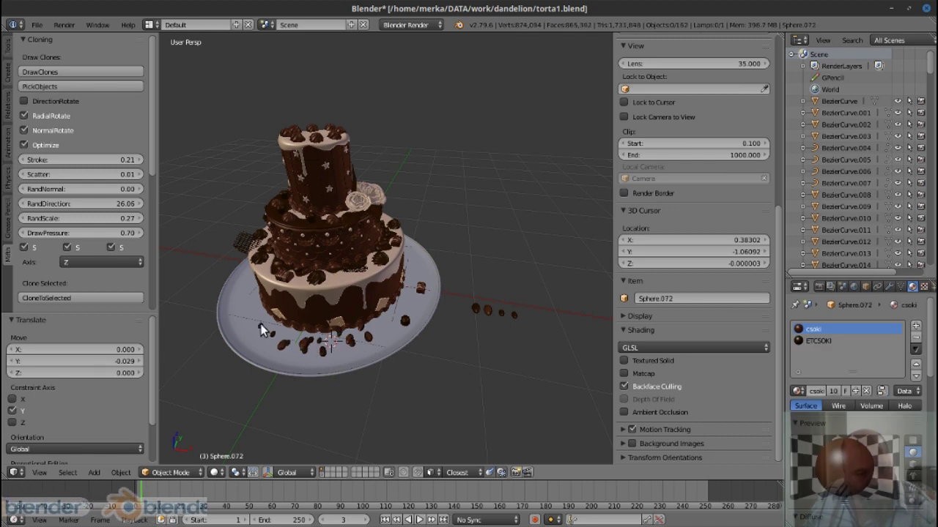
{"action": "left_click_drag", "start_coordinate": [256, 344], "coordinate": [363, 340]}
{"action": "scroll", "scroll_direction": "up", "scroll_amount": 3}
{"action": "key", "text": "ctrl+z"}
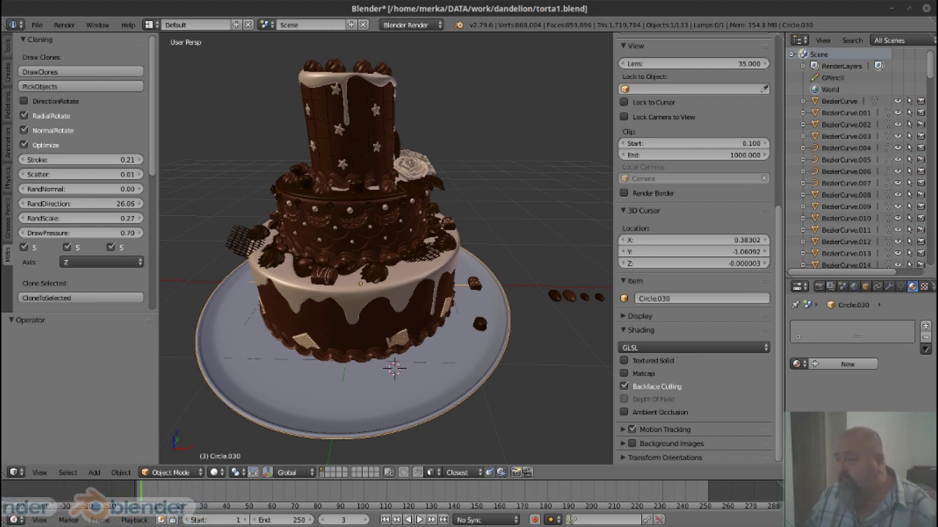
{"action": "left_click_drag", "start_coordinate": [366, 308], "coordinate": [406, 339]}
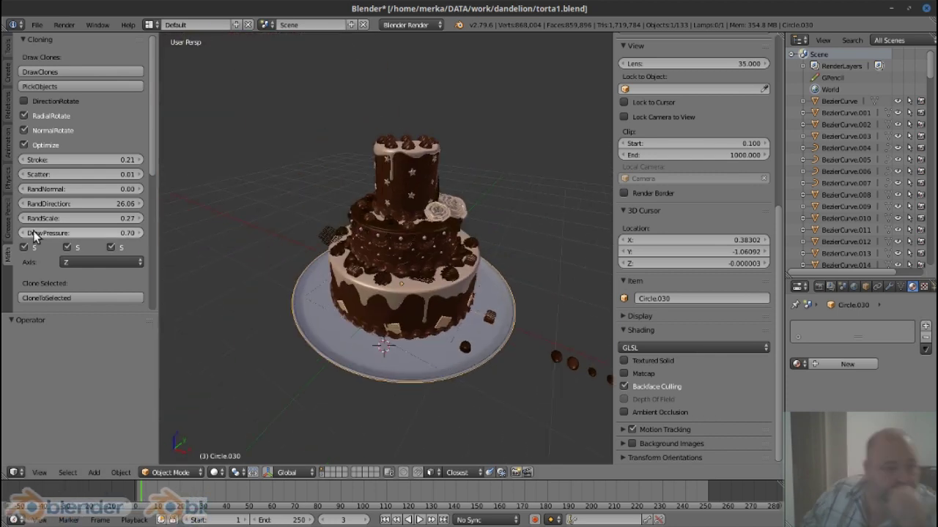
{"action": "scroll", "scroll_direction": "down", "scroll_amount": 3}
{"action": "scroll", "scroll_direction": "up", "scroll_amount": 3}
Enable DirectionRotate and DrawClones chocolate beans around the plate, filling its far side and gaps
{"action": "left_click", "coordinate": [43, 103]}
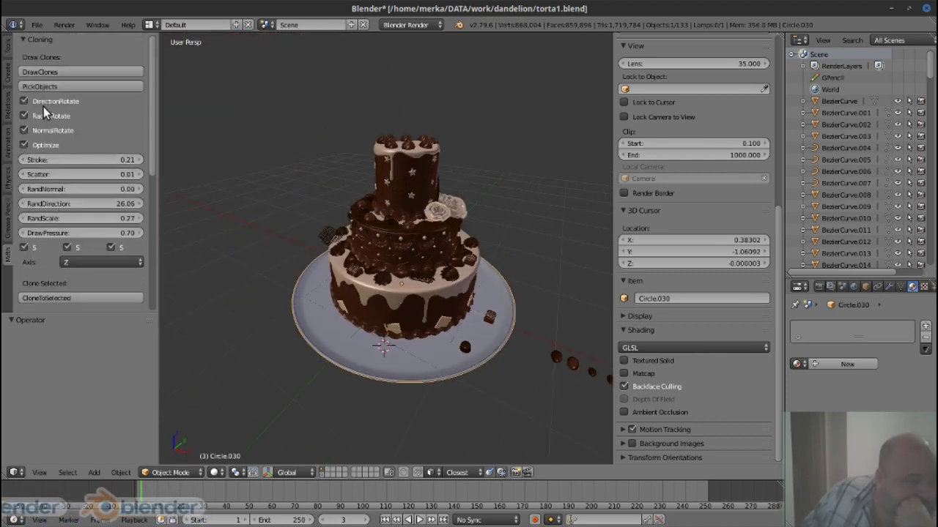
{"action": "scroll", "scroll_direction": "up", "scroll_amount": 3}
{"action": "left_click", "coordinate": [60, 74]}
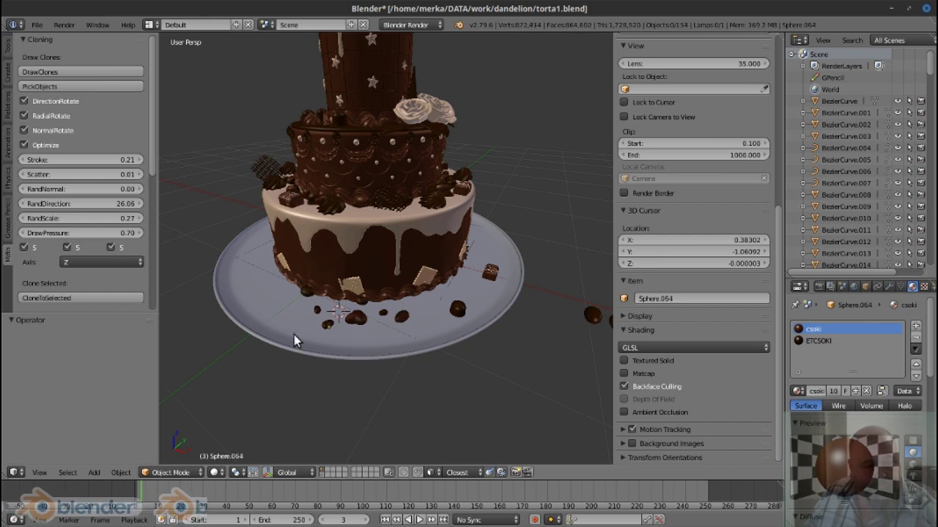
{"action": "left_click_drag", "start_coordinate": [257, 260], "coordinate": [431, 335]}
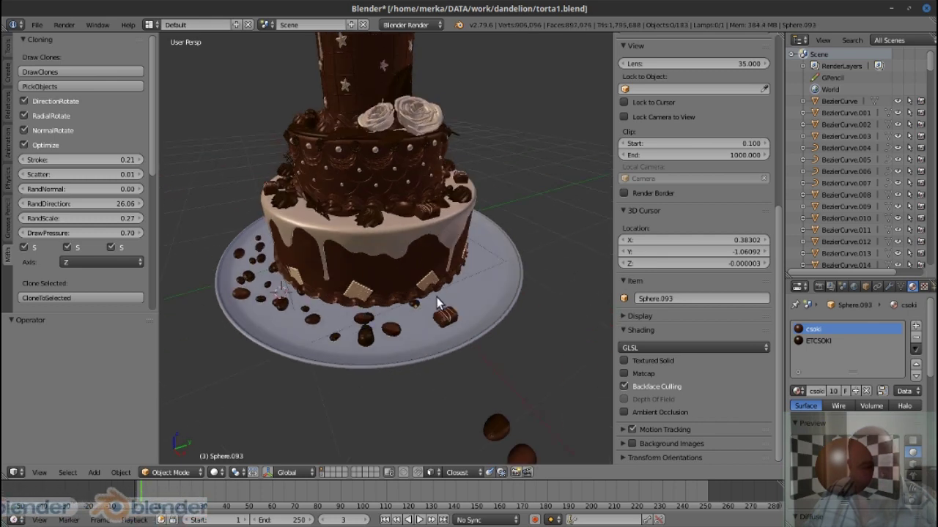
{"action": "left_click_drag", "start_coordinate": [431, 335], "coordinate": [386, 317]}
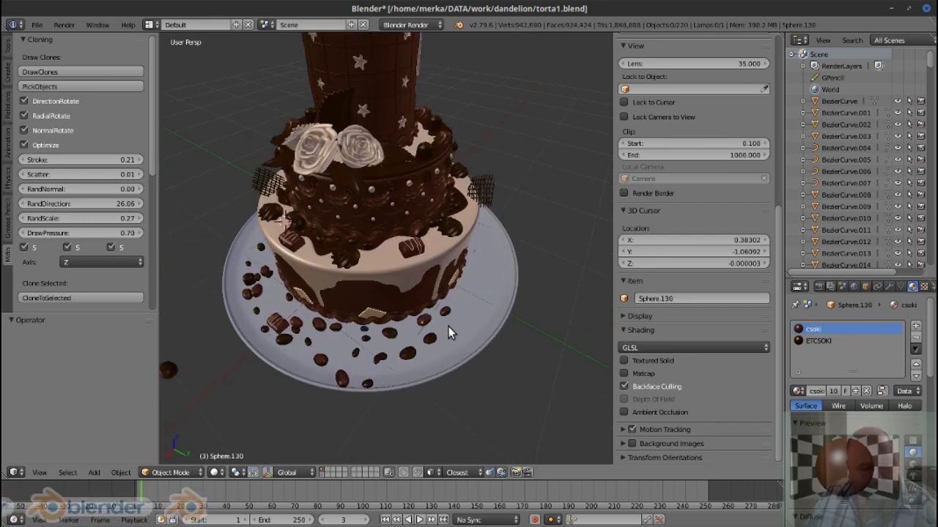
{"action": "left_click_drag", "start_coordinate": [499, 316], "coordinate": [436, 288]}
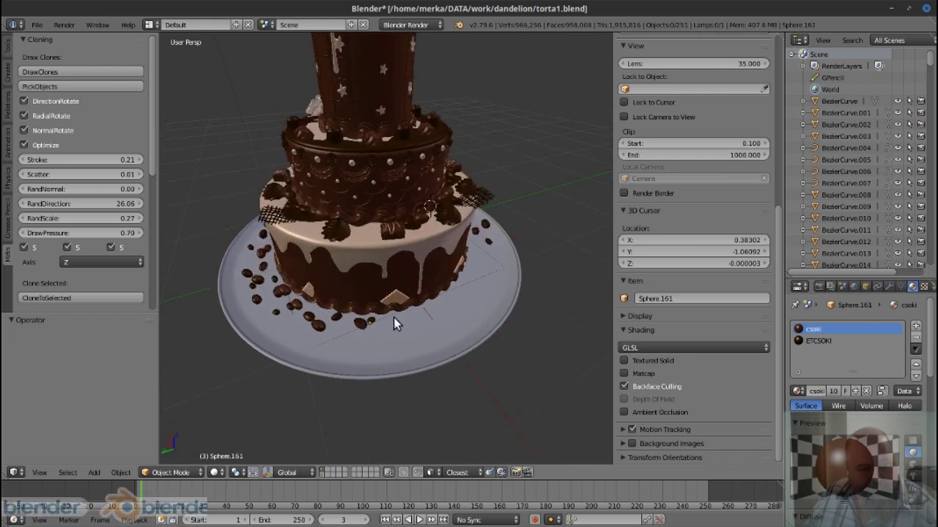
{"action": "left_click_drag", "start_coordinate": [394, 319], "coordinate": [441, 291]}
Add a few more beans, delete the stray clone, and centre the cake in view
{"action": "scroll", "scroll_direction": "up", "scroll_amount": 3}
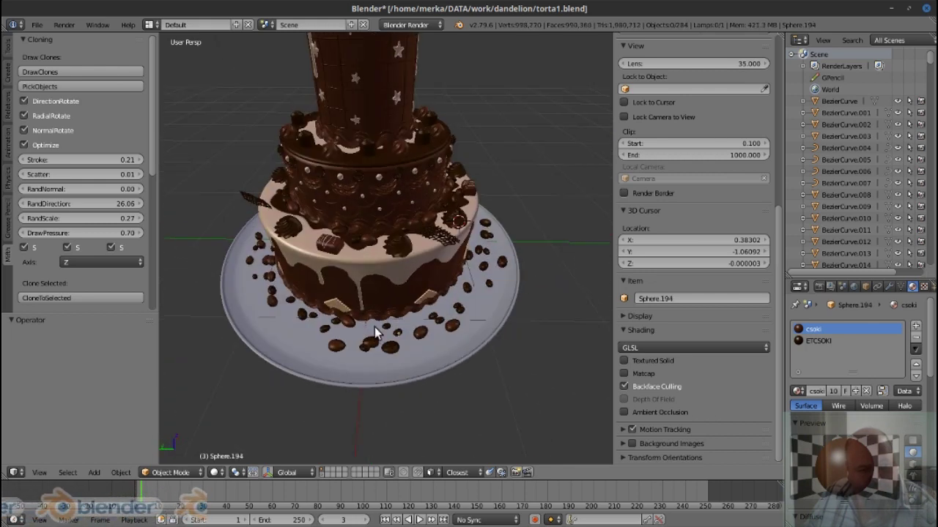
{"action": "scroll", "scroll_direction": "up", "scroll_amount": 3}
{"action": "scroll", "scroll_direction": "down", "scroll_amount": 3}
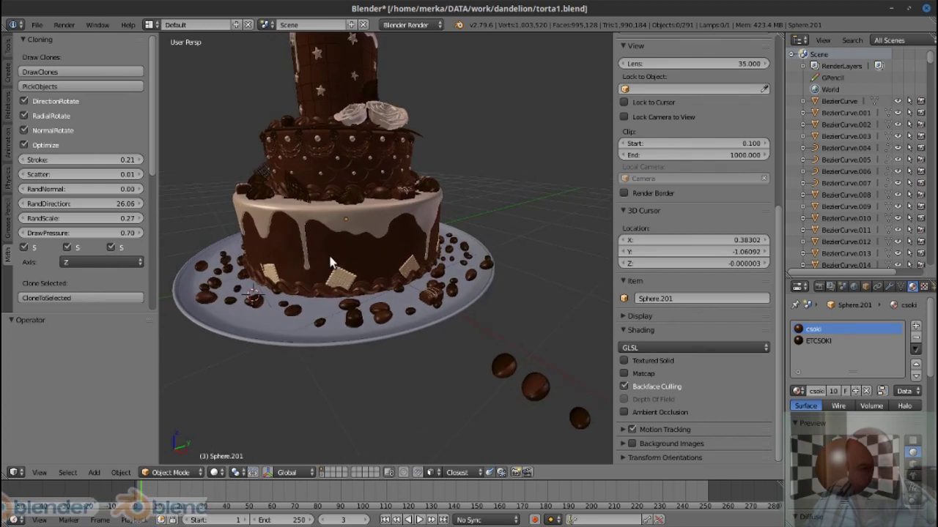
{"action": "left_click_drag", "start_coordinate": [480, 305], "coordinate": [511, 307]}
{"action": "key", "text": "Delete"}
{"action": "scroll", "scroll_direction": "up", "scroll_amount": 3}
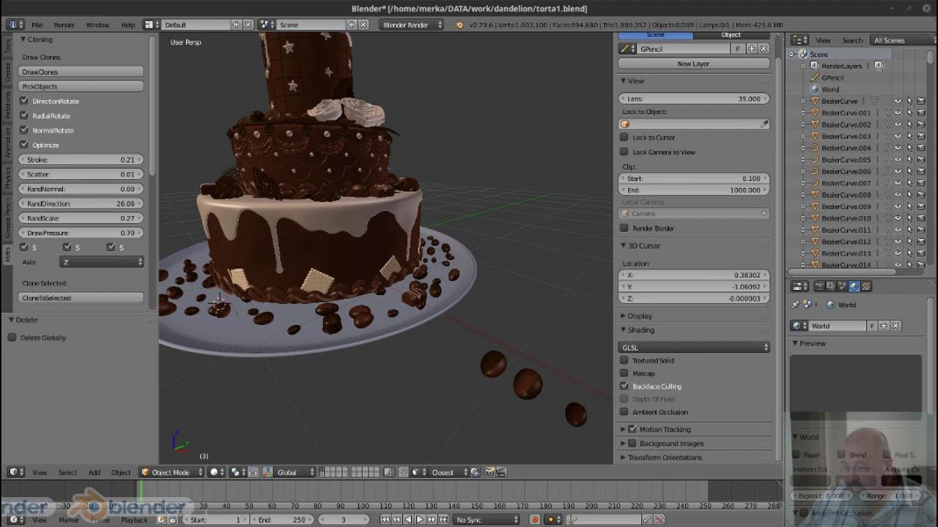
{"action": "scroll", "scroll_direction": "down", "scroll_amount": 3}
{"action": "left_click_drag", "start_coordinate": [366, 235], "coordinate": [399, 235]}
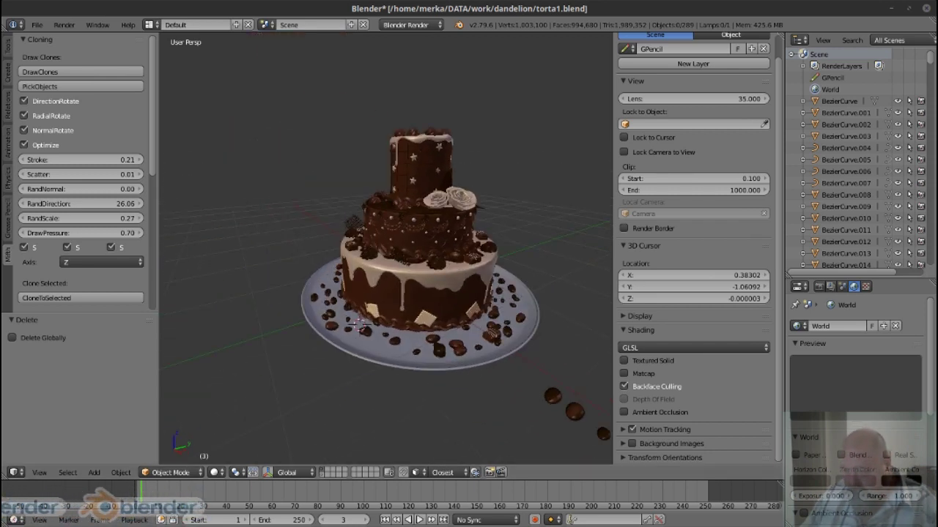
{"action": "scroll", "scroll_direction": "up", "scroll_amount": 3}
Use a chocolate bar piece as the clone source with the plate as the drawing surface
{"action": "scroll", "scroll_direction": "up", "scroll_amount": 3}
{"action": "right_click", "coordinate": [447, 299]}
{"action": "scroll", "scroll_direction": "down", "scroll_amount": 3}
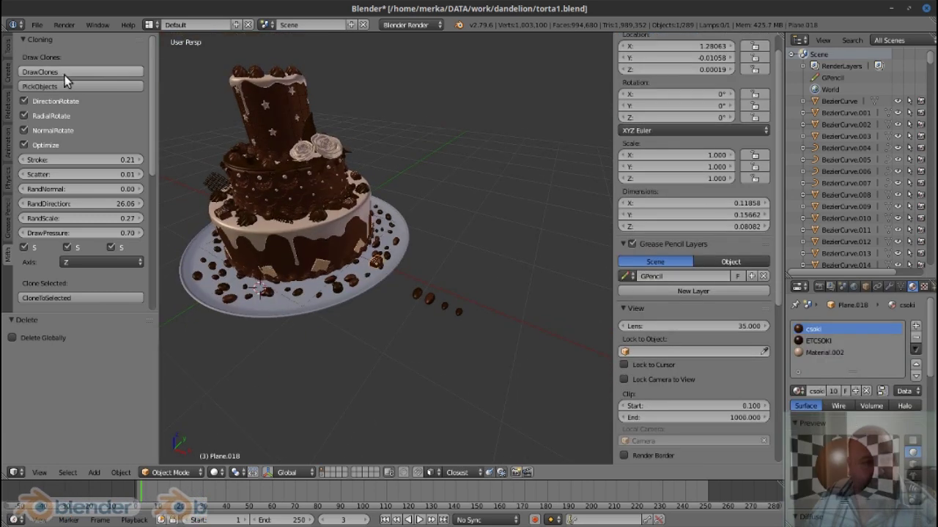
{"action": "left_click", "coordinate": [66, 86]}
{"action": "left_click_drag", "start_coordinate": [220, 219], "coordinate": [310, 292]}
{"action": "right_click", "coordinate": [310, 292]}
{"action": "scroll", "scroll_direction": "up", "scroll_amount": 3}
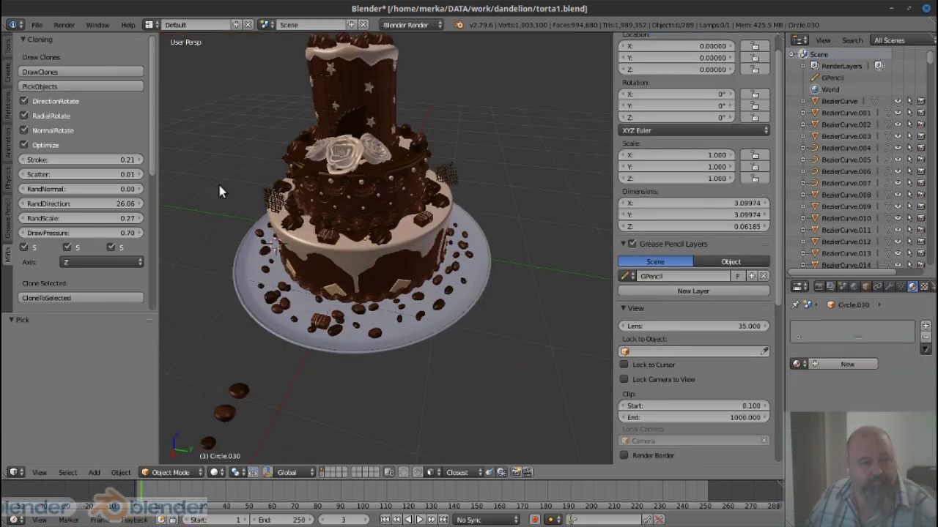
{"action": "scroll", "scroll_direction": "down", "scroll_amount": 3}
Try drawing chocolate bars around the plate rim, then undo them
{"action": "right_click", "coordinate": [424, 340]}
{"action": "scroll", "scroll_direction": "down", "scroll_amount": 3}
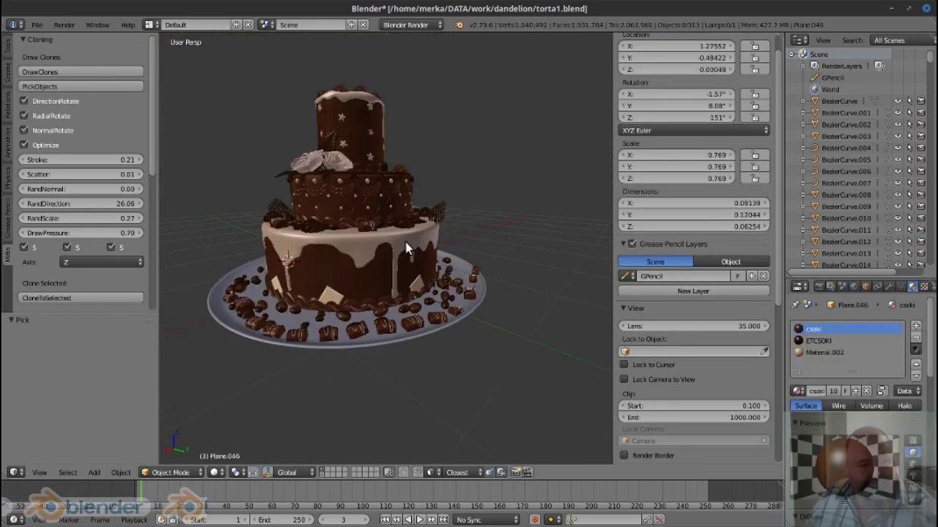
{"action": "scroll", "scroll_direction": "up", "scroll_amount": 3}
{"action": "key", "text": "ctrl+z"}
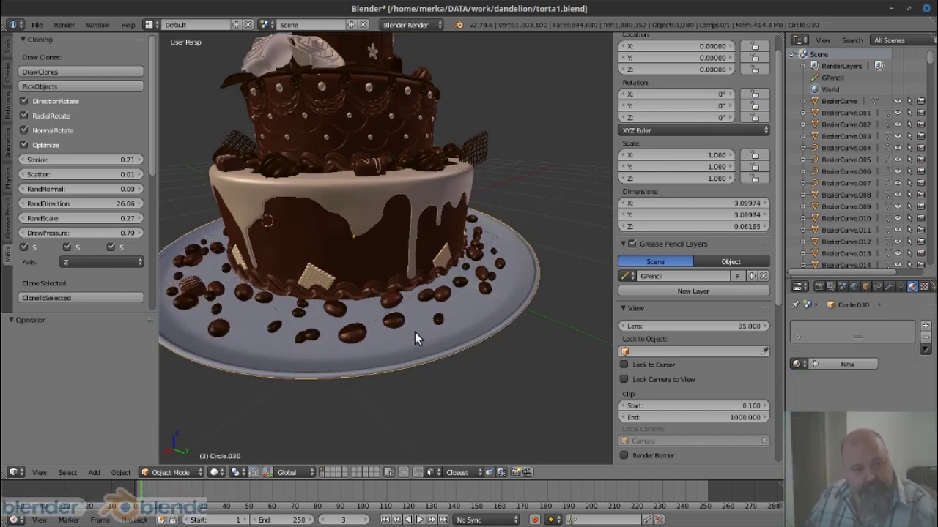
{"action": "scroll", "scroll_direction": "down", "scroll_amount": 3}
Reselect the chocolate bar, uncheck DirectionRotate and set RandScale to 0
{"action": "right_click", "coordinate": [311, 349]}
{"action": "scroll", "scroll_direction": "up", "scroll_amount": 3}
{"action": "left_click", "coordinate": [54, 103]}
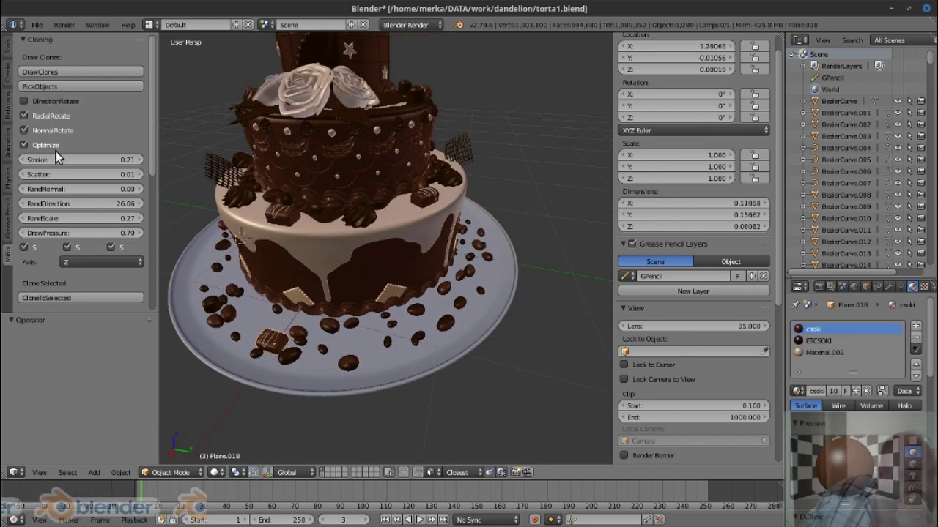
{"action": "left_click", "coordinate": [99, 218]}
{"action": "type", "text": "0"}
{"action": "key", "text": "Return"}
{"action": "scroll", "scroll_direction": "up", "scroll_amount": 3}
DrawClones chocolate bars across several sides of the plate among the beans
{"action": "right_click", "coordinate": [293, 344]}
{"action": "left_click_drag", "start_coordinate": [293, 343], "coordinate": [554, 249]}
{"action": "left_click_drag", "start_coordinate": [554, 249], "coordinate": [461, 291]}
{"action": "left_click_drag", "start_coordinate": [462, 291], "coordinate": [325, 287]}
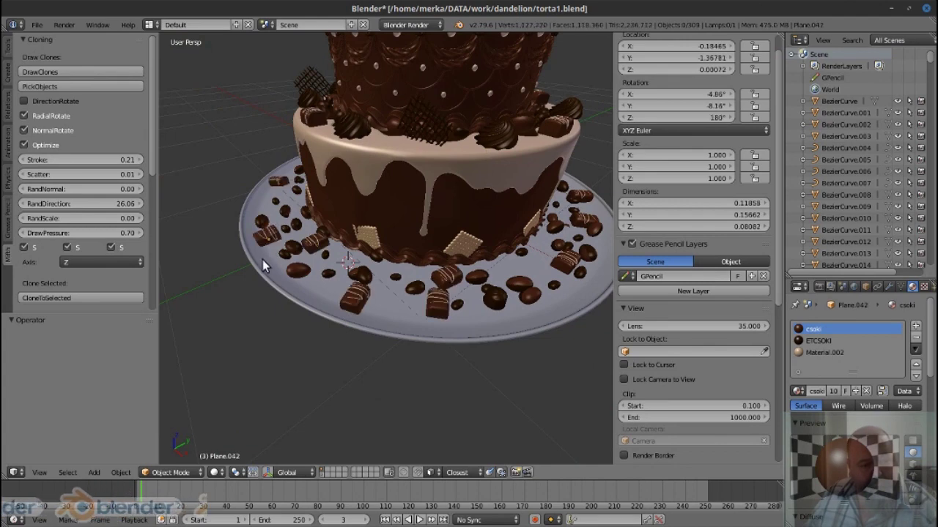
{"action": "left_click_drag", "start_coordinate": [262, 259], "coordinate": [355, 236]}
{"action": "scroll", "scroll_direction": "down", "scroll_amount": 3}
{"action": "left_click_drag", "start_coordinate": [322, 353], "coordinate": [454, 377]}
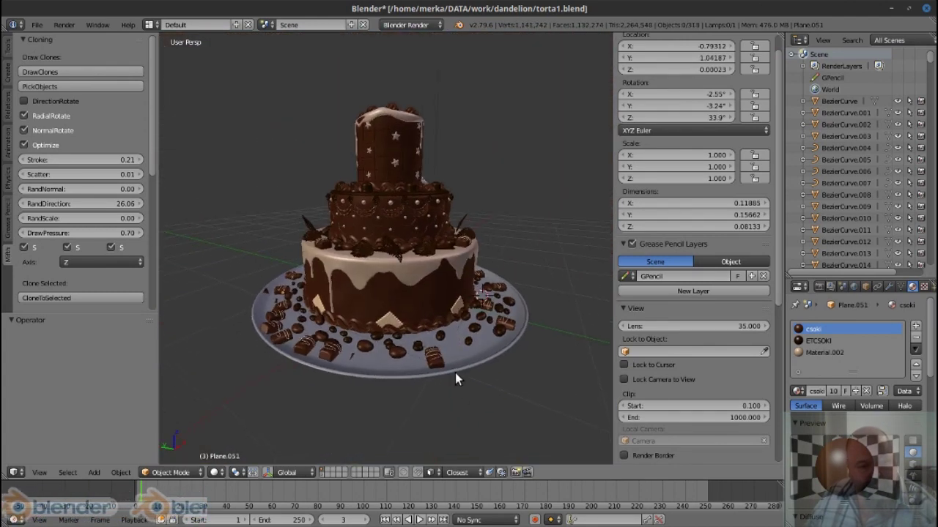
{"action": "scroll", "scroll_direction": "up", "scroll_amount": 3}
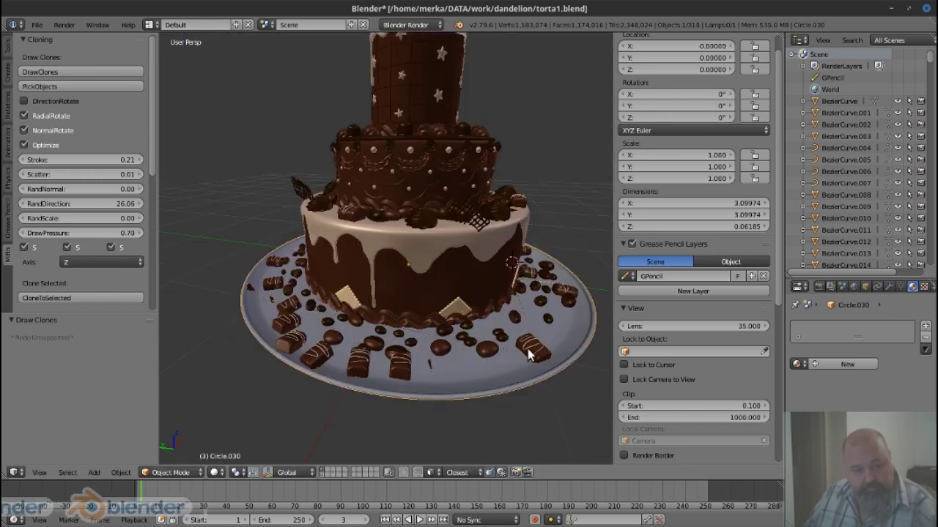
{"action": "left_click_drag", "start_coordinate": [534, 355], "coordinate": [523, 356]}
{"action": "left_click_drag", "start_coordinate": [523, 356], "coordinate": [512, 364]}
From the front view, box-select the stray pieces below the plate and delete them
{"action": "key", "text": "KP_1"}
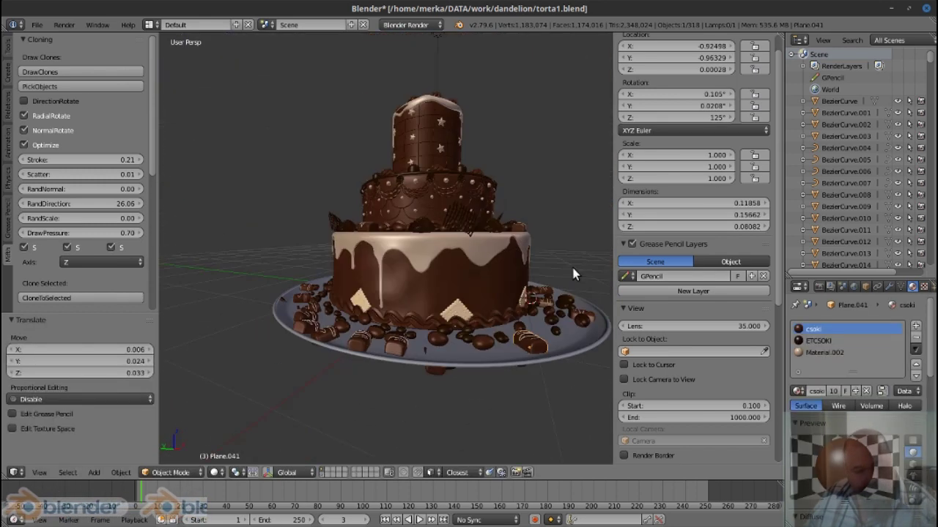
{"action": "scroll", "scroll_direction": "up", "scroll_amount": 3}
{"action": "right_click", "coordinate": [479, 286]}
{"action": "key", "text": "b"}
{"action": "left_click_drag", "start_coordinate": [195, 265], "coordinate": [567, 351]}
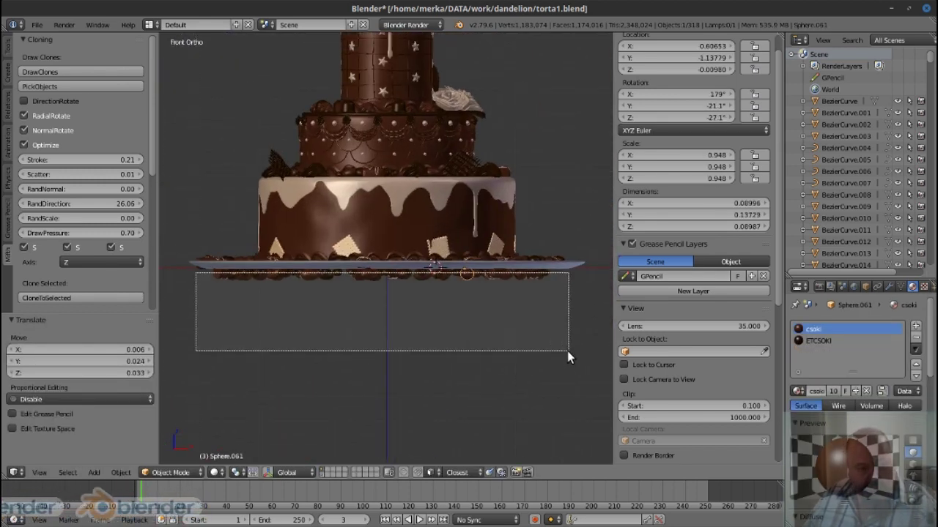
{"action": "left_click_drag", "start_coordinate": [567, 351], "coordinate": [446, 338]}
{"action": "key", "text": "g"}
{"action": "key", "text": "z"}
{"action": "left_click", "coordinate": [478, 378]}
{"action": "key", "text": "x"}
{"action": "left_click", "coordinate": [478, 378]}
{"action": "scroll", "scroll_direction": "up", "scroll_amount": 3}
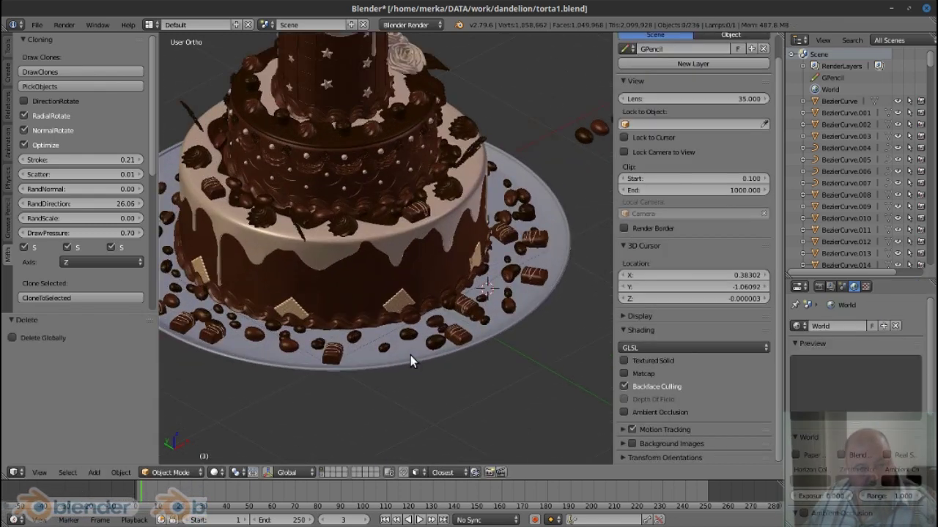
Return to perspective view and save the cake file with File > Save
{"action": "key", "text": "KP_5"}
{"action": "left_click_drag", "start_coordinate": [458, 364], "coordinate": [335, 238]}
{"action": "scroll", "scroll_direction": "up", "scroll_amount": 3}
{"action": "scroll", "scroll_direction": "up", "scroll_amount": 3}
{"action": "scroll", "scroll_direction": "up", "scroll_amount": 3}
{"action": "left_click_drag", "start_coordinate": [435, 270], "coordinate": [415, 263]}
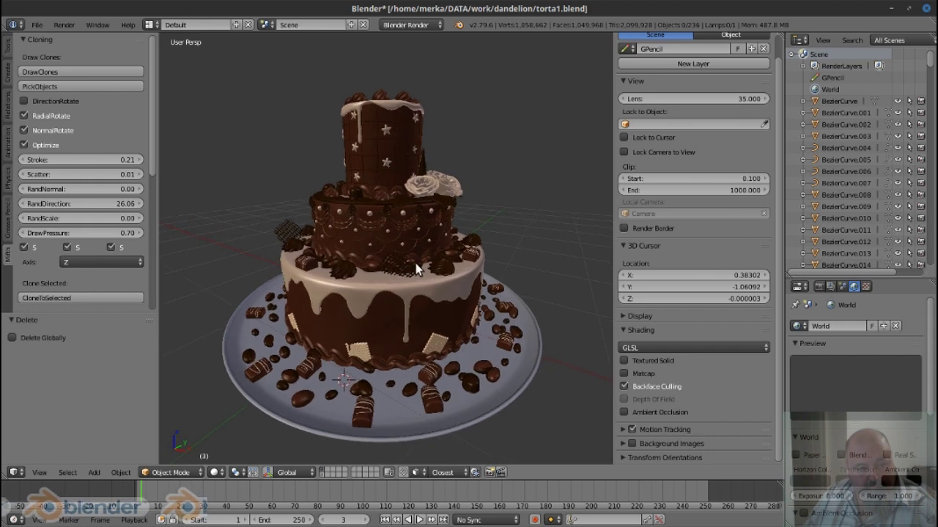
{"action": "left_click", "coordinate": [35, 27]}
{"action": "left_click", "coordinate": [66, 117]}
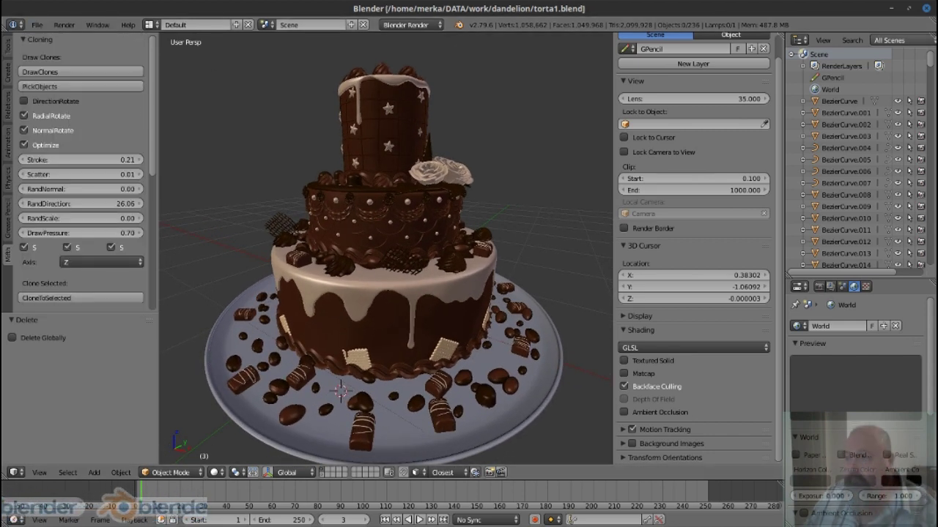
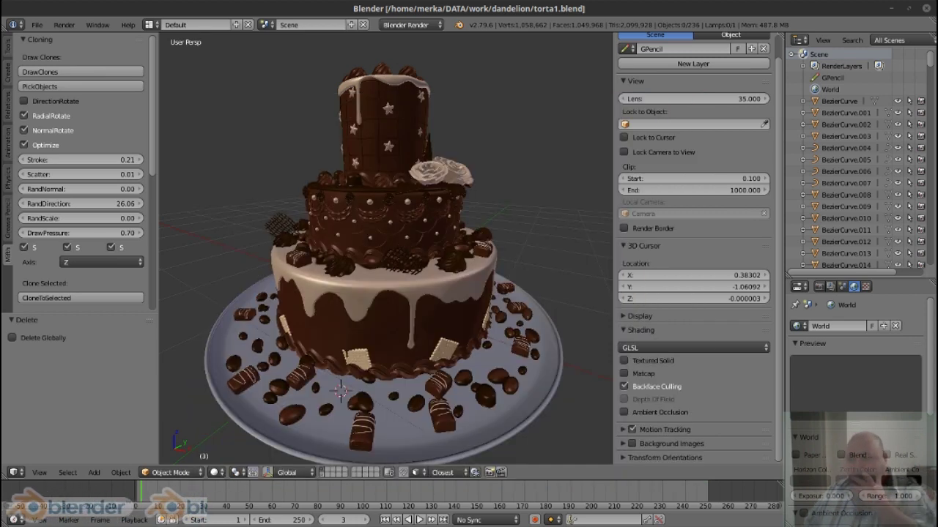
Place the 3D cursor at the plate's edge beside the cake
{"action": "left_click_drag", "start_coordinate": [498, 293], "coordinate": [439, 320]}
{"action": "scroll", "scroll_direction": "down", "scroll_amount": 3}
{"action": "scroll", "scroll_direction": "up", "scroll_amount": 3}
{"action": "left_click", "coordinate": [491, 322]}
{"action": "left_click_drag", "start_coordinate": [548, 333], "coordinate": [464, 337]}
{"action": "key", "text": "KP_7"}
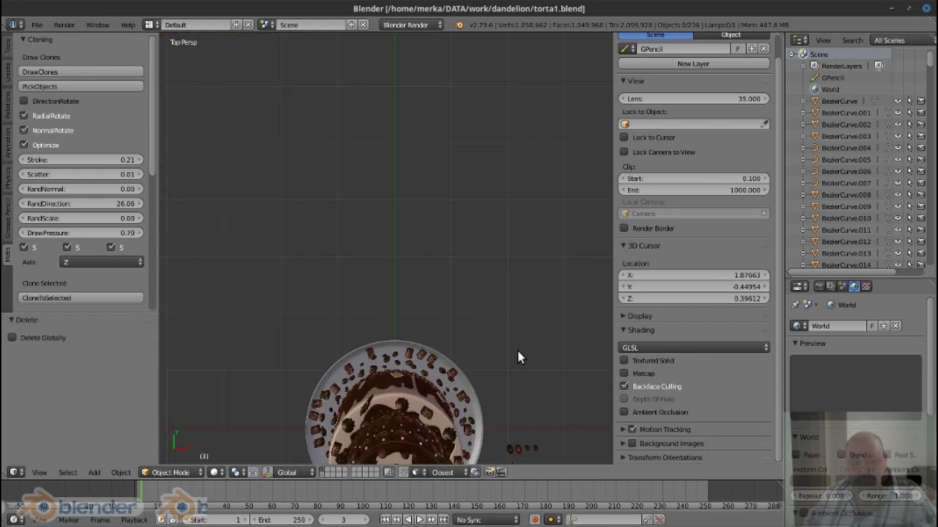
{"action": "left_click_drag", "start_coordinate": [473, 382], "coordinate": [484, 345]}
{"action": "left_click", "coordinate": [473, 320]}
Add a mesh circle with 10 vertices and a 0.1 radius
{"action": "key", "text": "shift+a"}
{"action": "left_click", "coordinate": [528, 362]}
{"action": "left_click", "coordinate": [75, 350]}
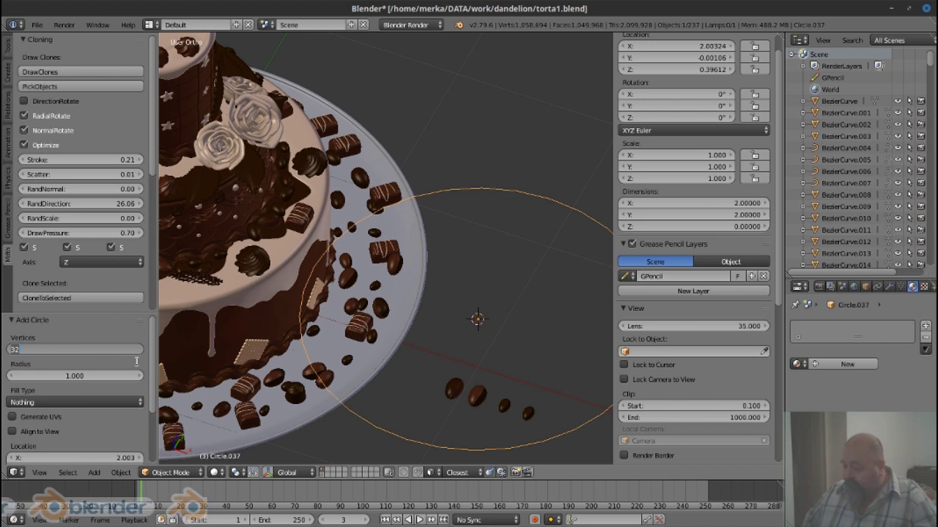
{"action": "key", "text": "Return"}
{"action": "left_click", "coordinate": [107, 376]}
{"action": "type", "text": "0.1"}
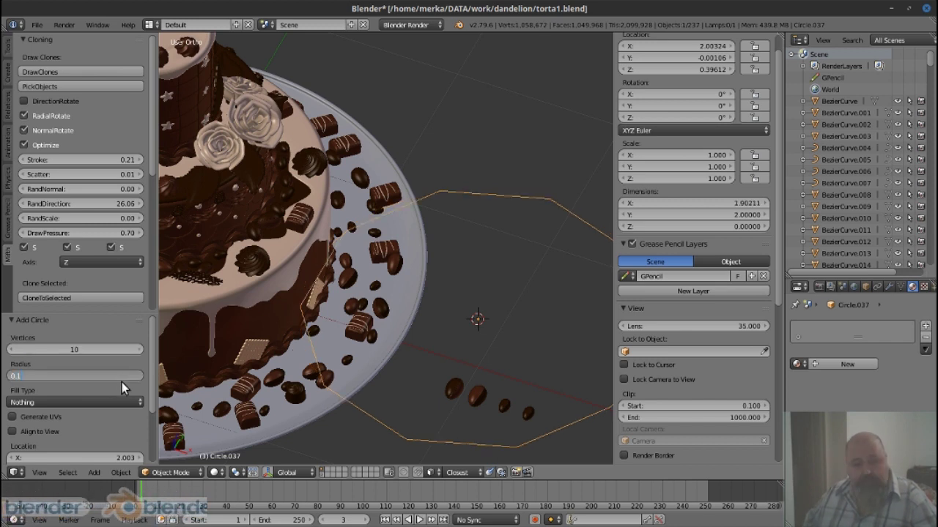
{"action": "key", "text": "Return"}
Extrude the circle along Z into a tube about 1.72 units tall
{"action": "left_click_drag", "start_coordinate": [485, 327], "coordinate": [468, 351]}
{"action": "key", "text": "Tab"}
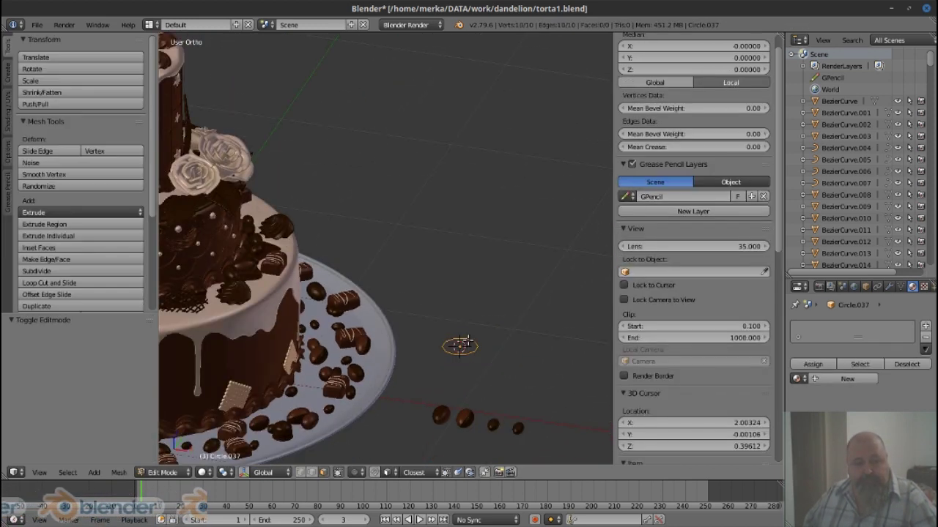
{"action": "key", "text": "g"}
{"action": "right_click", "coordinate": [478, 315]}
{"action": "key", "text": "e"}
{"action": "left_click", "coordinate": [476, 328]}
{"action": "key", "text": "z"}
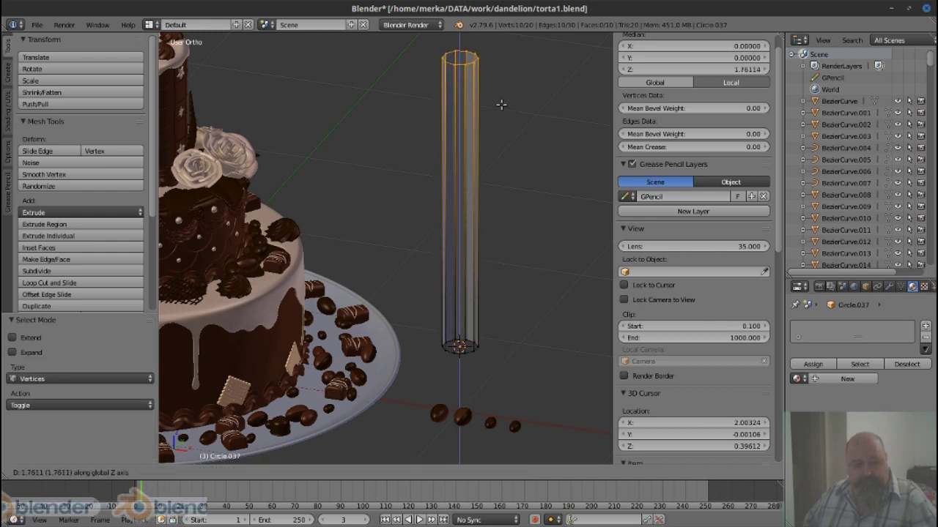
{"action": "left_click", "coordinate": [502, 217]}
Select the whole tube and return to object mode
{"action": "key", "text": "a"}
{"action": "key", "text": "Tab"}
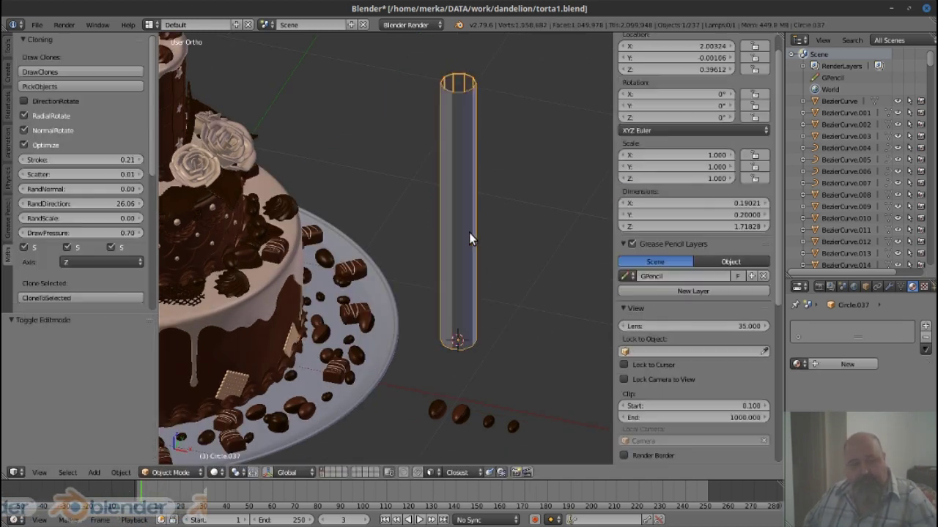
{"action": "key", "text": "Tab"}
{"action": "scroll", "scroll_direction": "up", "scroll_amount": 3}
{"action": "scroll", "scroll_direction": "down", "scroll_amount": 3}
{"action": "key", "text": "Tab"}
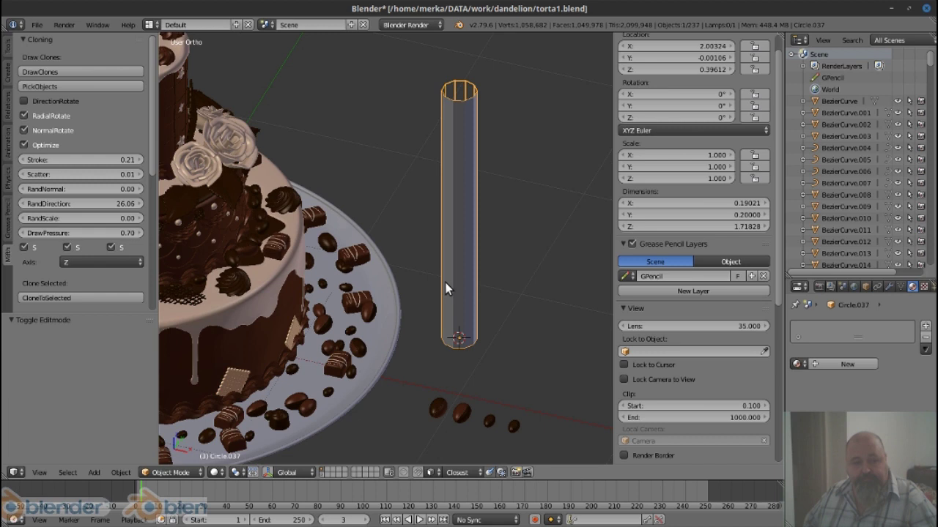
Link the cake's keksz material onto the tube and reselect the tube for editing
{"action": "right_click", "coordinate": [244, 380]}
{"action": "key", "text": "ctrl+l"}
{"action": "left_click", "coordinate": [337, 402]}
{"action": "left_click", "coordinate": [845, 328]}
{"action": "right_click", "coordinate": [458, 220]}
{"action": "key", "text": "Tab"}
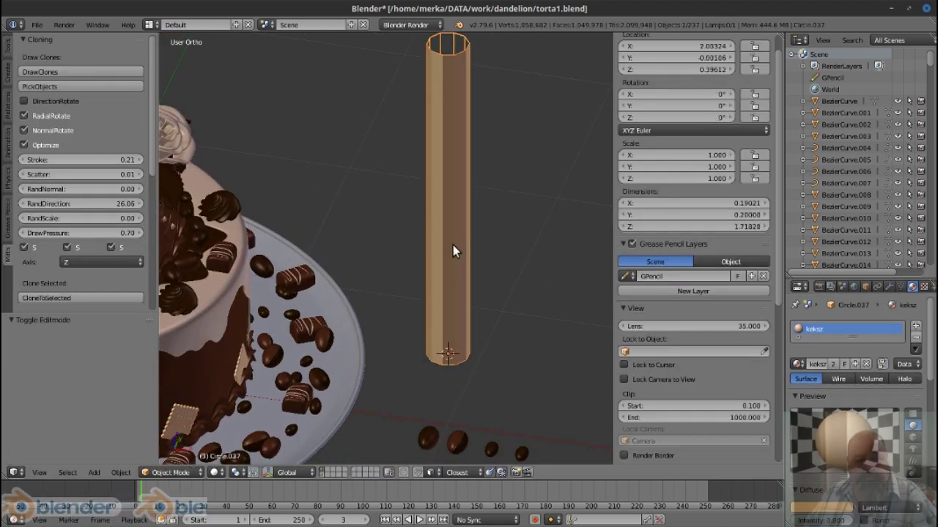
Raise the tube's top ring of vertices to make the tube taller
{"action": "scroll", "scroll_direction": "up", "scroll_amount": 3}
{"action": "scroll", "scroll_direction": "down", "scroll_amount": 3}
{"action": "scroll", "scroll_direction": "down", "scroll_amount": 3}
{"action": "scroll", "scroll_direction": "down", "scroll_amount": 3}
{"action": "right_click", "coordinate": [465, 106]}
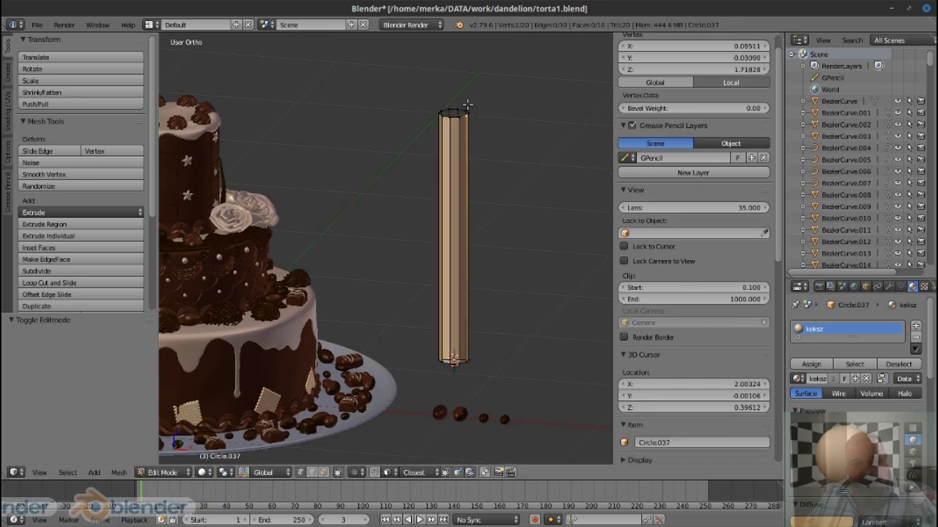
{"action": "key", "text": "g"}
{"action": "left_click", "coordinate": [477, 130]}
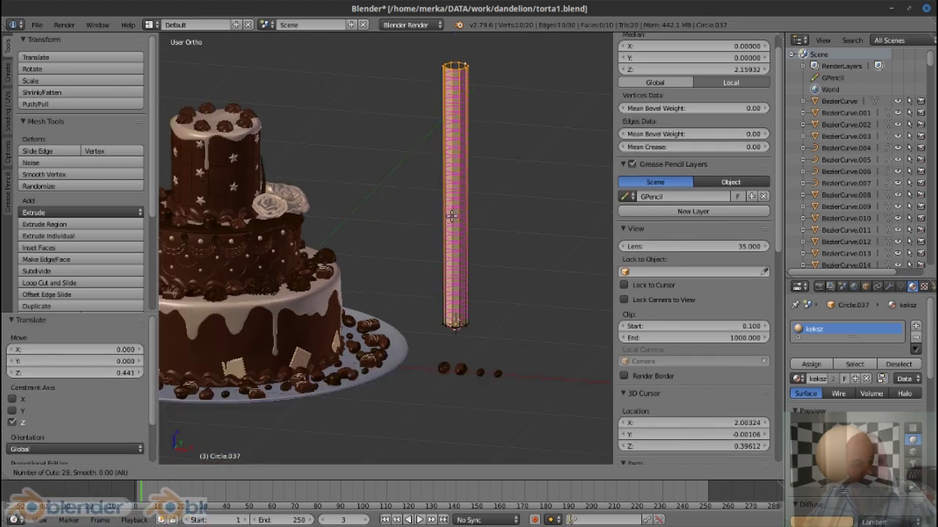
{"action": "key", "text": "Tab"}
{"action": "key", "text": "Tab"}
Switch to face select and select two vertical face loops on the tube
{"action": "scroll", "scroll_direction": "up", "scroll_amount": 3}
{"action": "scroll", "scroll_direction": "up", "scroll_amount": 3}
{"action": "key", "text": "ctrl+Tab"}
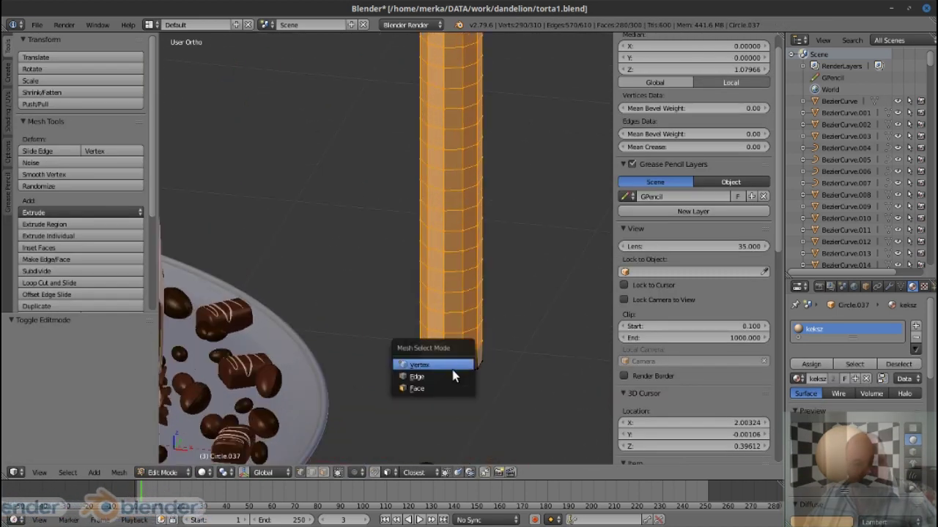
{"action": "left_click", "coordinate": [440, 389]}
{"action": "left_click_drag", "start_coordinate": [451, 359], "coordinate": [338, 290]}
{"action": "right_click", "coordinate": [480, 299]}
{"action": "right_click", "coordinate": [445, 295]}
Assign a new material slot holding a separate copy, keksz.001, to the selected strips
{"action": "scroll", "scroll_direction": "down", "scroll_amount": 3}
{"action": "scroll", "scroll_direction": "down", "scroll_amount": 3}
{"action": "left_click", "coordinate": [925, 326]}
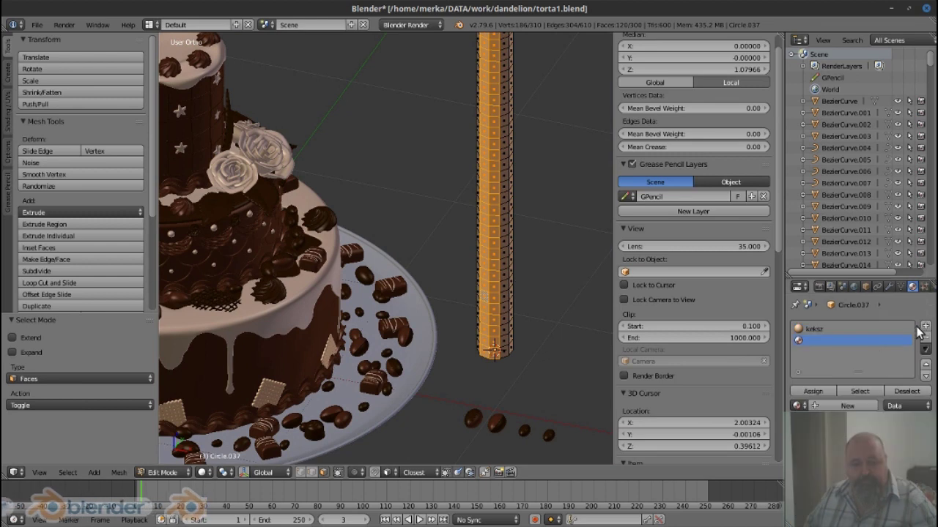
{"action": "left_click", "coordinate": [796, 403]}
{"action": "left_click", "coordinate": [688, 310]}
{"action": "left_click", "coordinate": [852, 407]}
{"action": "scroll", "scroll_direction": "down", "scroll_amount": 3}
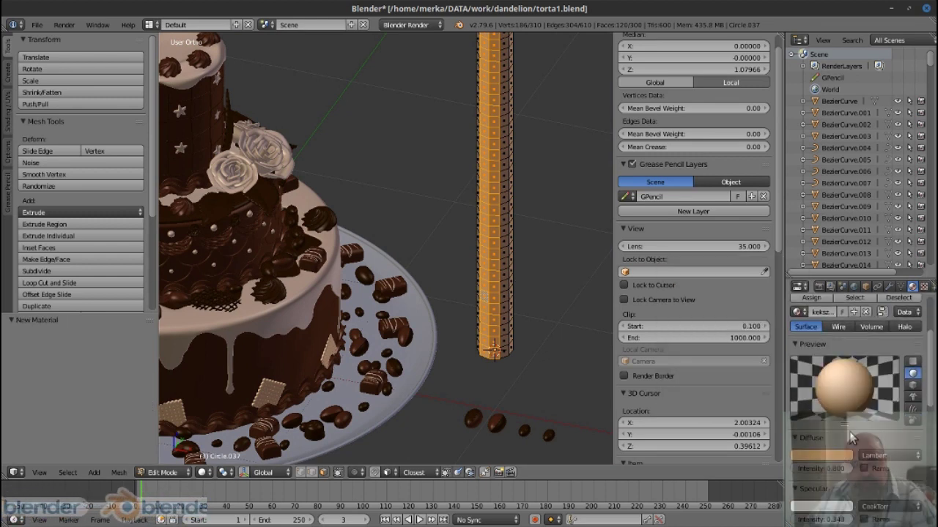
{"action": "left_click", "coordinate": [824, 478]}
{"action": "key", "text": "Tab"}
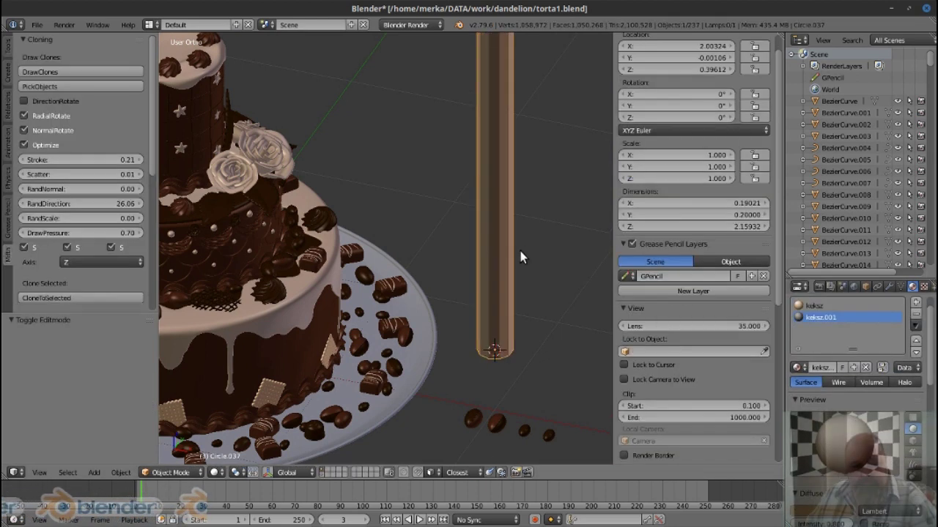
Add Subdivision Surface and Simple Deform modifiers to the tube
{"action": "scroll", "scroll_direction": "up", "scroll_amount": 3}
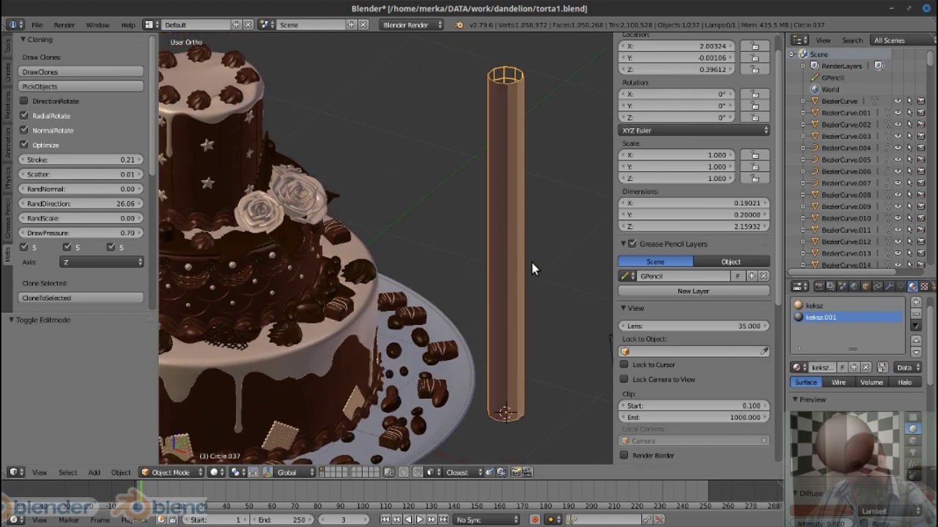
{"action": "key", "text": "Tab"}
{"action": "key", "text": "Tab"}
{"action": "left_click_drag", "start_coordinate": [533, 248], "coordinate": [557, 247]}
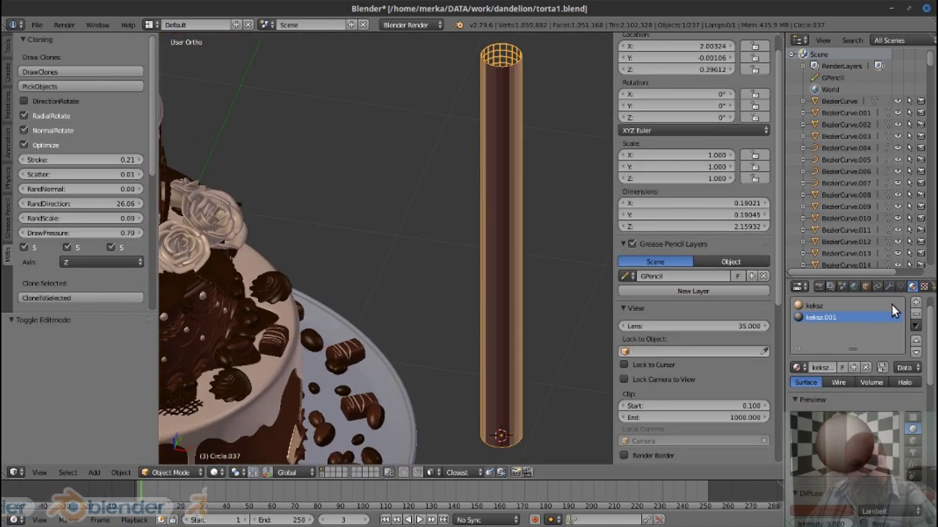
{"action": "left_click", "coordinate": [889, 287]}
{"action": "left_click", "coordinate": [855, 326]}
{"action": "left_click", "coordinate": [800, 276]}
Set the Simple Deform twist around the tube's length axis and raise the angle
{"action": "scroll", "scroll_direction": "down", "scroll_amount": 3}
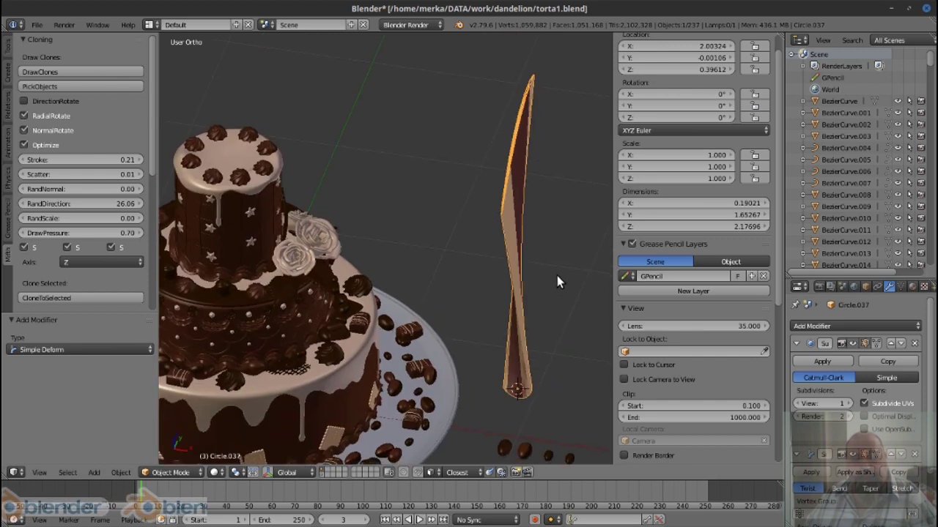
{"action": "scroll", "scroll_direction": "down", "scroll_amount": 3}
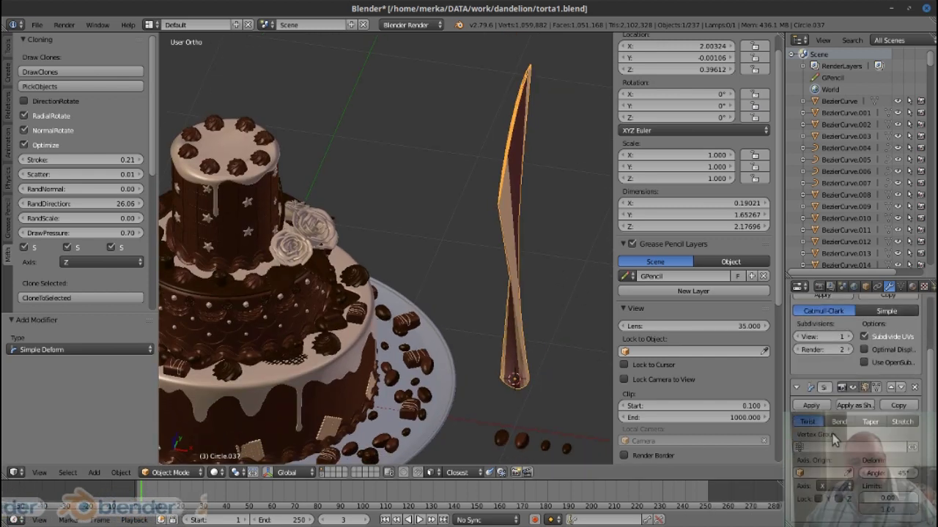
{"action": "left_click", "coordinate": [847, 487]}
{"action": "left_click_drag", "start_coordinate": [873, 473], "coordinate": [890, 480]}
{"action": "scroll", "scroll_direction": "up", "scroll_amount": 3}
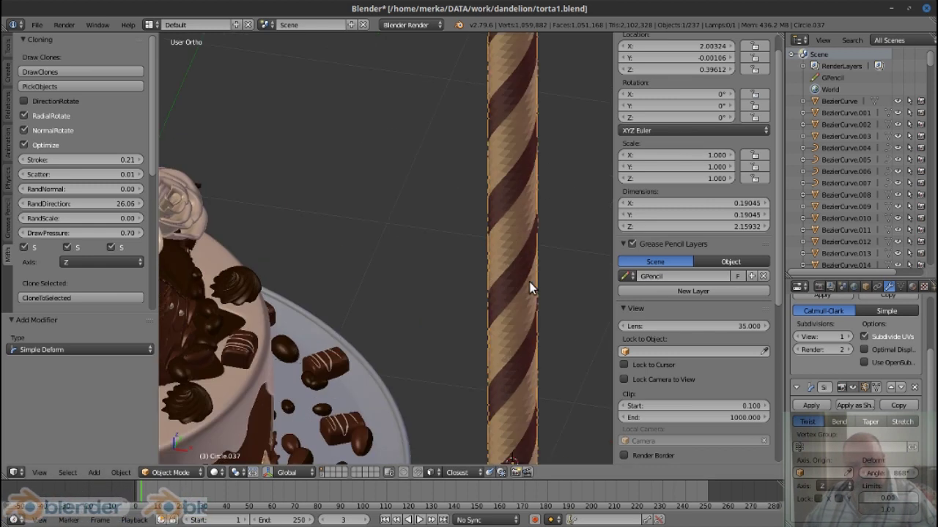
Change the stick's object shading options and inspect its mesh
{"action": "left_click", "coordinate": [8, 46]}
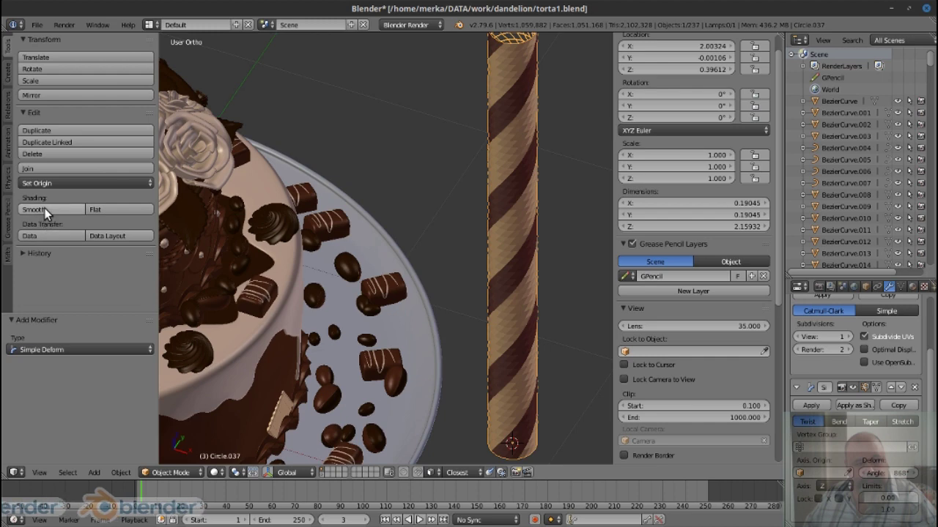
{"action": "scroll", "scroll_direction": "down", "scroll_amount": 3}
{"action": "key", "text": "Tab"}
{"action": "scroll", "scroll_direction": "up", "scroll_amount": 3}
{"action": "scroll", "scroll_direction": "up", "scroll_amount": 3}
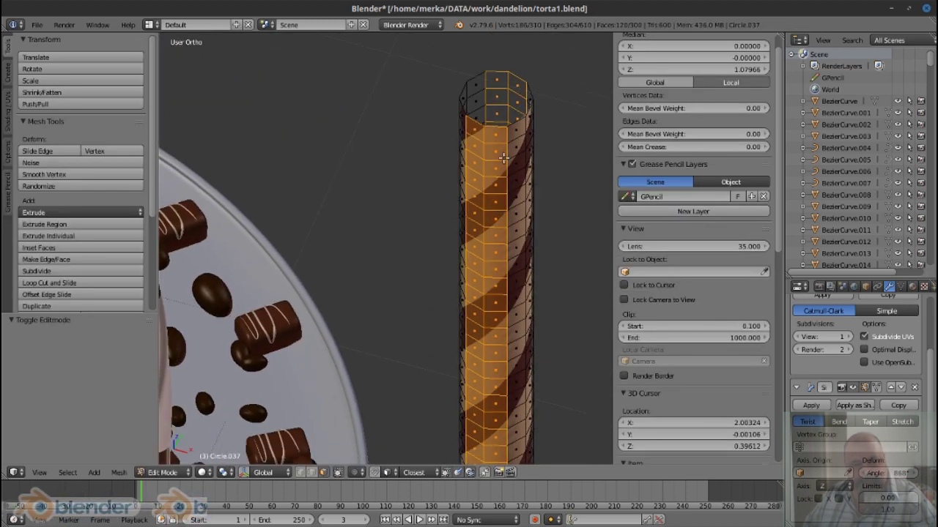
{"action": "scroll", "scroll_direction": "up", "scroll_amount": 3}
{"action": "scroll", "scroll_direction": "down", "scroll_amount": 3}
{"action": "key", "text": "Tab"}
{"action": "scroll", "scroll_direction": "down", "scroll_amount": 3}
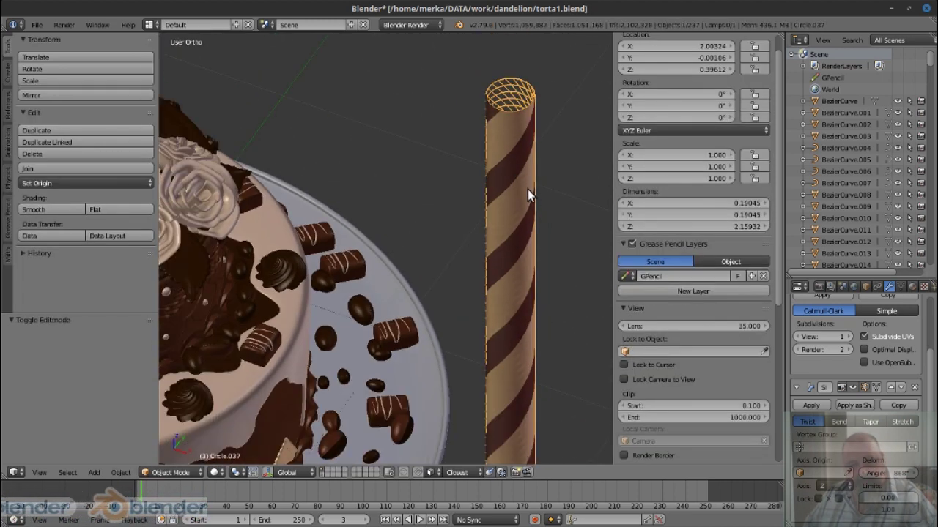
{"action": "scroll", "scroll_direction": "up", "scroll_amount": 3}
{"action": "scroll", "scroll_direction": "down", "scroll_amount": 3}
{"action": "scroll", "scroll_direction": "up", "scroll_amount": 3}
{"action": "scroll", "scroll_direction": "up", "scroll_amount": 3}
Add a Solidify modifier, move the twist above the subdivision, and apply it
{"action": "left_click", "coordinate": [839, 326]}
{"action": "left_click", "coordinate": [685, 446]}
{"action": "scroll", "scroll_direction": "down", "scroll_amount": 3}
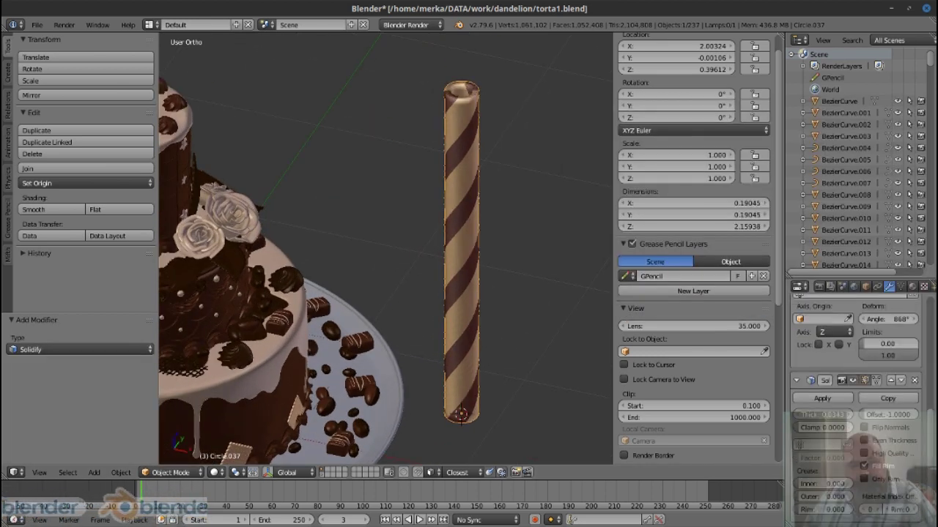
{"action": "scroll", "scroll_direction": "up", "scroll_amount": 3}
{"action": "scroll", "scroll_direction": "up", "scroll_amount": 3}
{"action": "scroll", "scroll_direction": "up", "scroll_amount": 3}
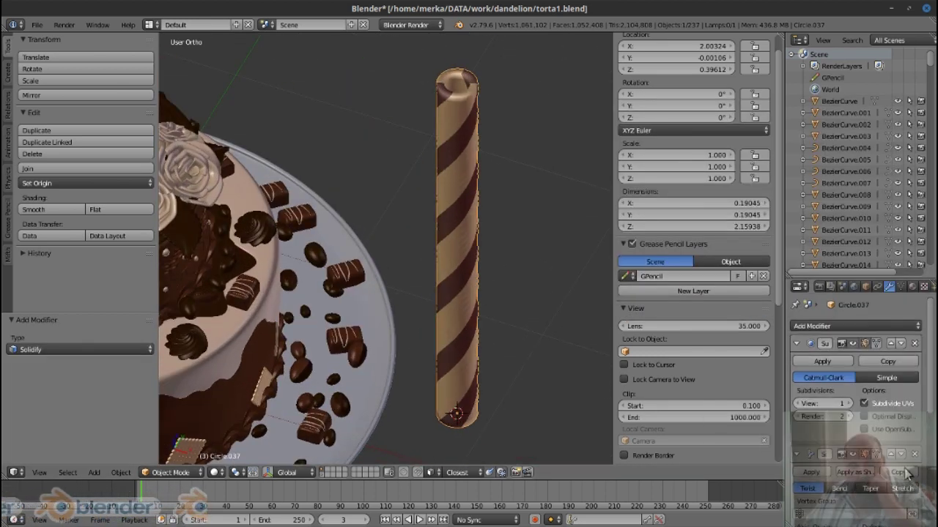
{"action": "left_click", "coordinate": [891, 455]}
{"action": "left_click", "coordinate": [811, 361]}
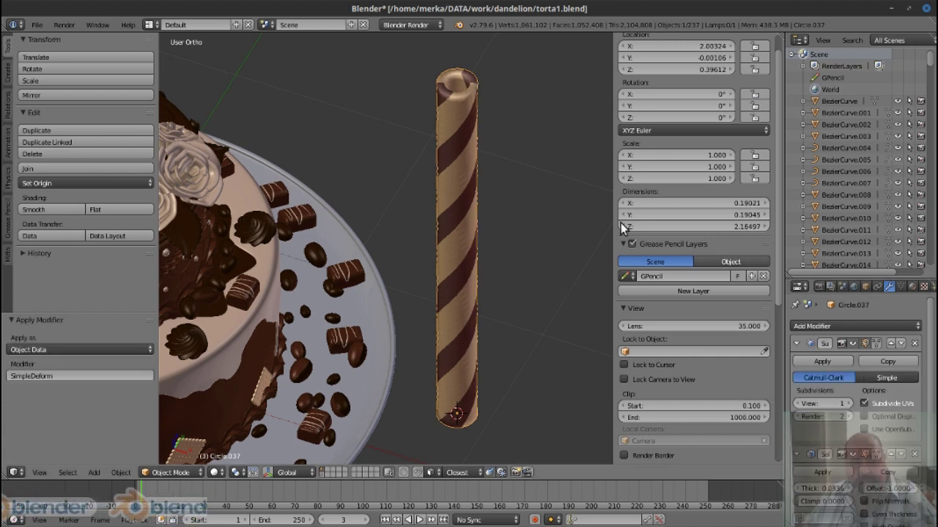
Inset the selected stripe faces and push them inward along their normals
{"action": "key", "text": "Tab"}
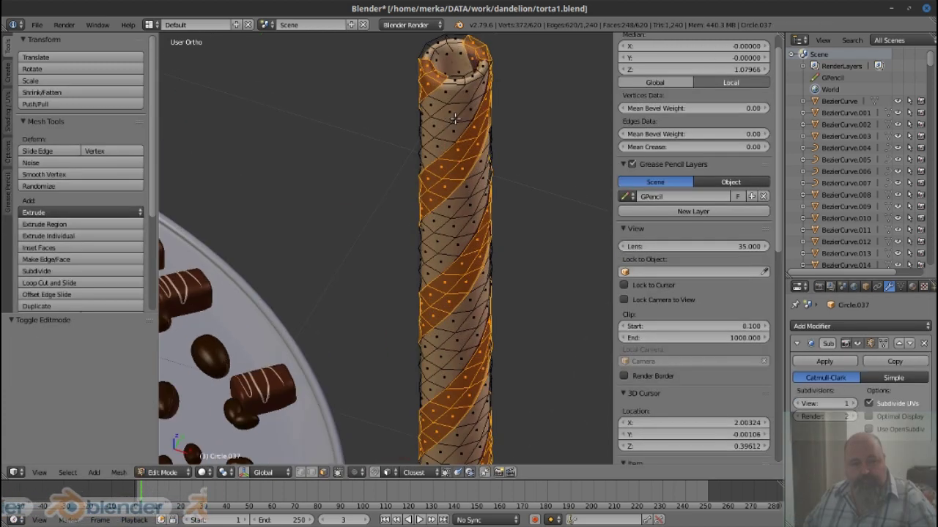
{"action": "scroll", "scroll_direction": "up", "scroll_amount": 3}
{"action": "key", "text": "i"}
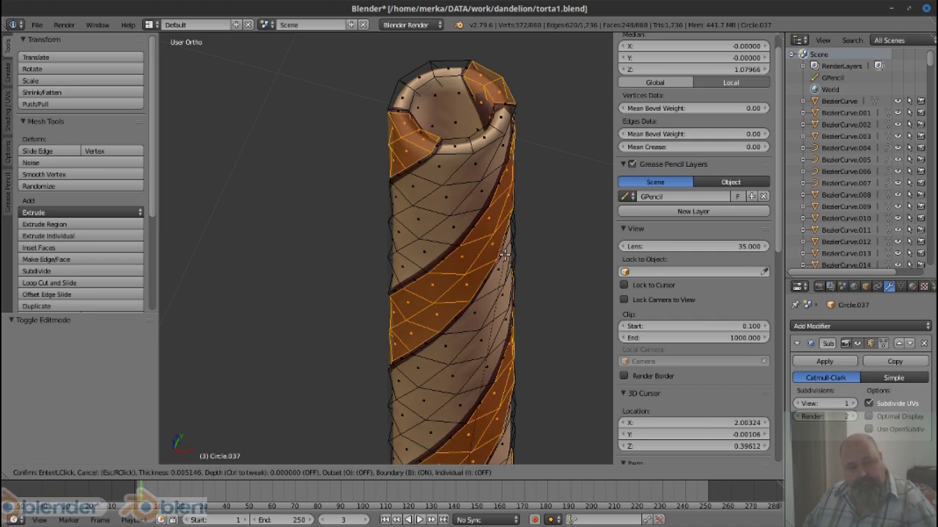
{"action": "left_click", "coordinate": [504, 253]}
{"action": "key", "text": "alt+s"}
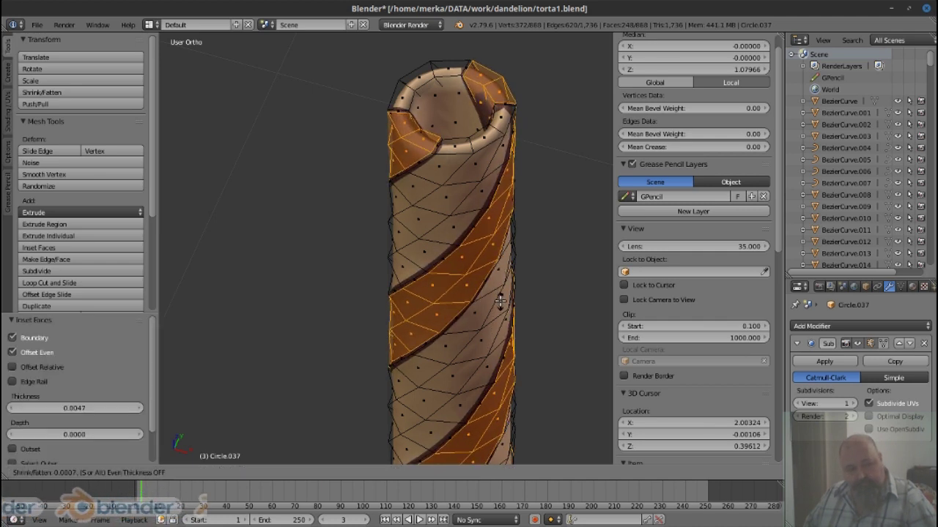
{"action": "left_click", "coordinate": [499, 302]}
Invert the selection and inset the other stripe's faces
{"action": "key", "text": "ctrl+i"}
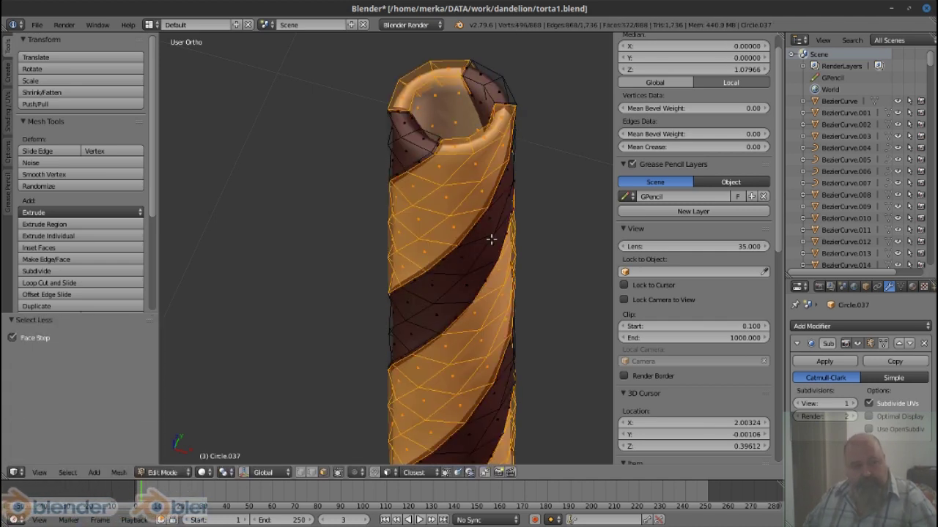
{"action": "key", "text": "i"}
{"action": "left_click", "coordinate": [542, 340]}
{"action": "key", "text": "Tab"}
Scale the stick down to 0.341
{"action": "scroll", "scroll_direction": "down", "scroll_amount": 3}
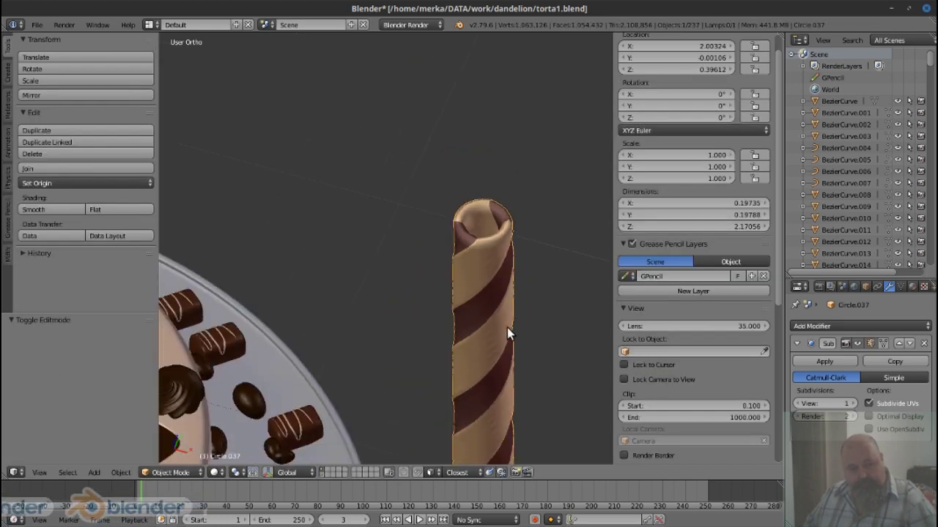
{"action": "scroll", "scroll_direction": "down", "scroll_amount": 3}
{"action": "key", "text": "s"}
{"action": "left_click", "coordinate": [447, 359]}
Rescale the striped wafer stick to 0.560
{"action": "left_click_drag", "start_coordinate": [447, 360], "coordinate": [562, 335]}
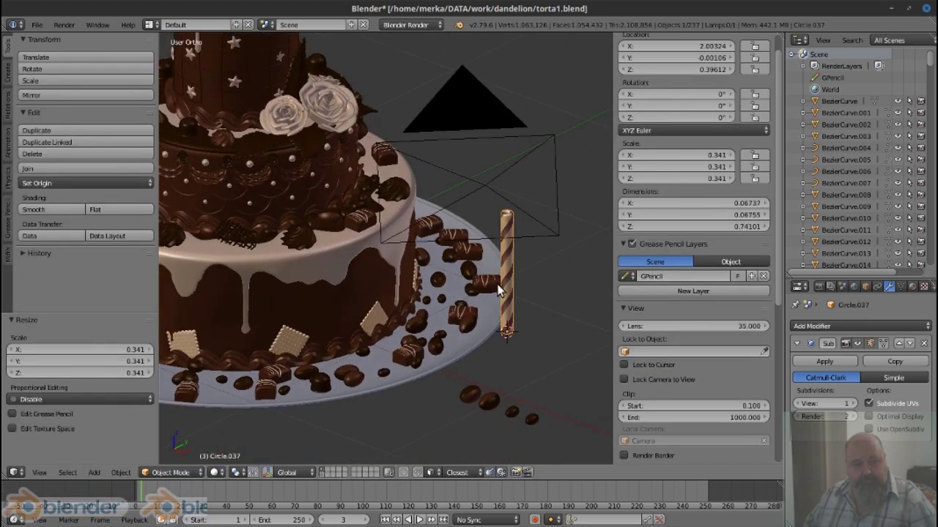
{"action": "key", "text": "ctrl+a"}
{"action": "left_click", "coordinate": [511, 370]}
{"action": "scroll", "scroll_direction": "up", "scroll_amount": 3}
{"action": "key", "text": "s"}
{"action": "left_click", "coordinate": [512, 314]}
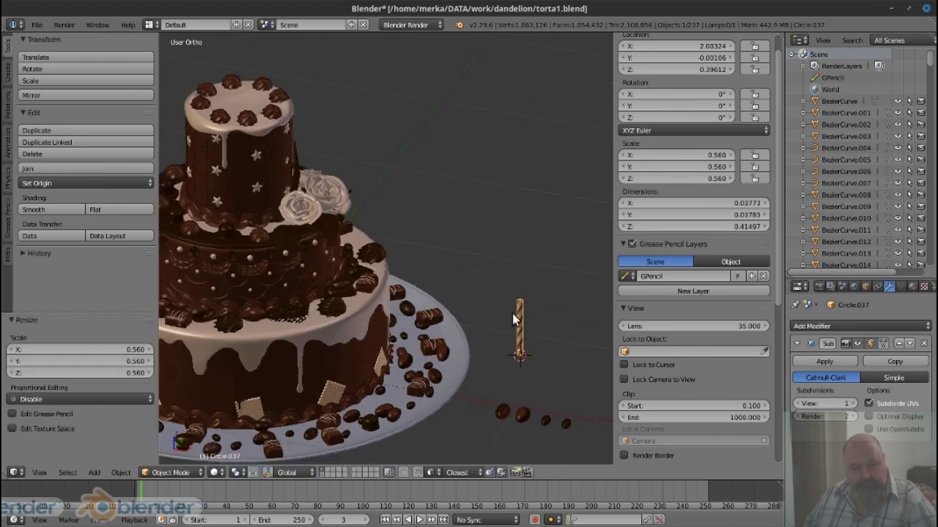
{"action": "scroll", "scroll_direction": "up", "scroll_amount": 3}
{"action": "left_click_drag", "start_coordinate": [561, 358], "coordinate": [576, 382]}
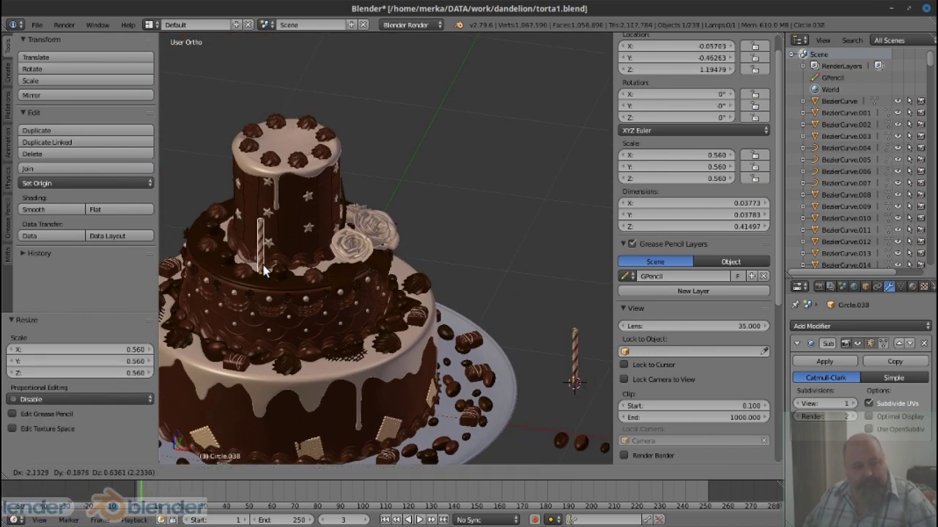
{"action": "scroll", "scroll_direction": "up", "scroll_amount": 3}
Turn the stick around its vertical axis and place it in the middle tier
{"action": "key", "text": "Tab"}
{"action": "key", "text": "a"}
{"action": "key", "text": "a"}
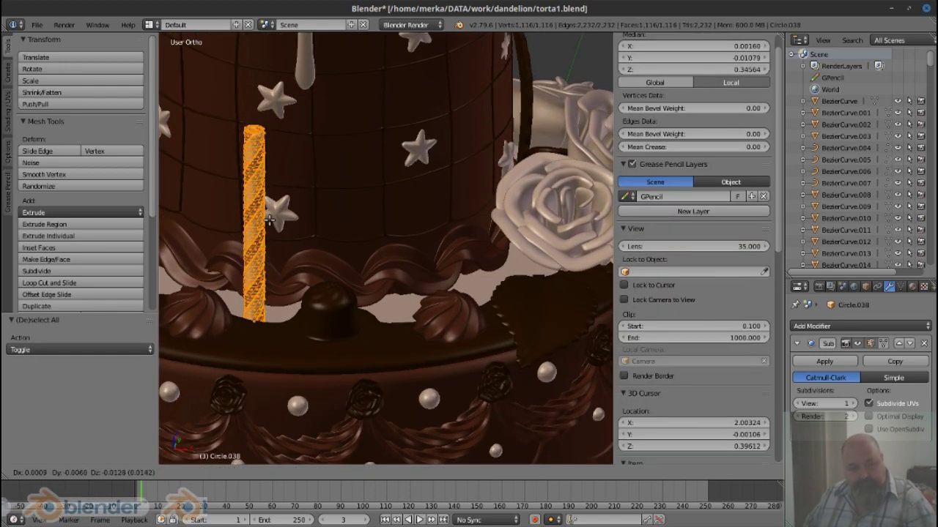
{"action": "key", "text": "Tab"}
{"action": "scroll", "scroll_direction": "down", "scroll_amount": 3}
{"action": "scroll", "scroll_direction": "down", "scroll_amount": 3}
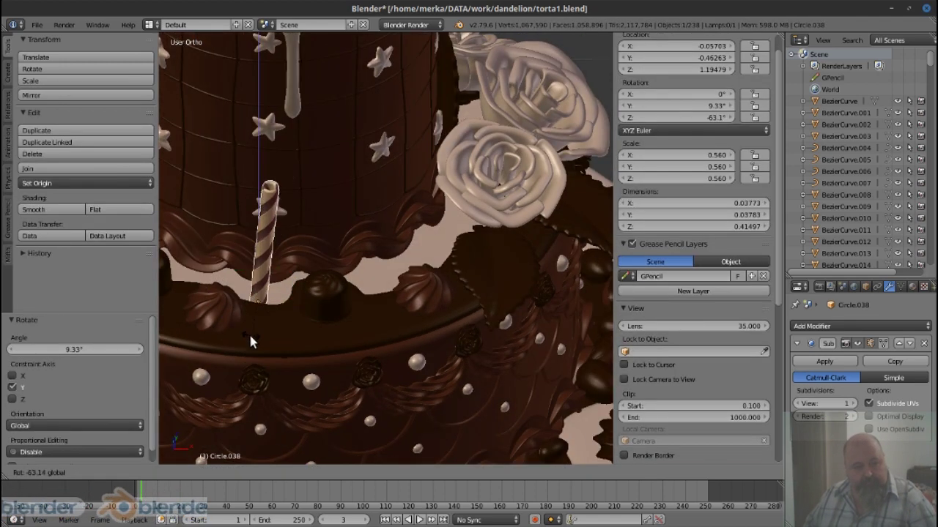
{"action": "left_click", "coordinate": [249, 332]}
{"action": "left_click", "coordinate": [337, 282]}
Tilt a copy of the stick about Y and shift it sideways on the middle tier
{"action": "key", "text": "r"}
{"action": "key", "text": "y"}
{"action": "left_click", "coordinate": [304, 278]}
{"action": "left_click_drag", "start_coordinate": [303, 278], "coordinate": [330, 289]}
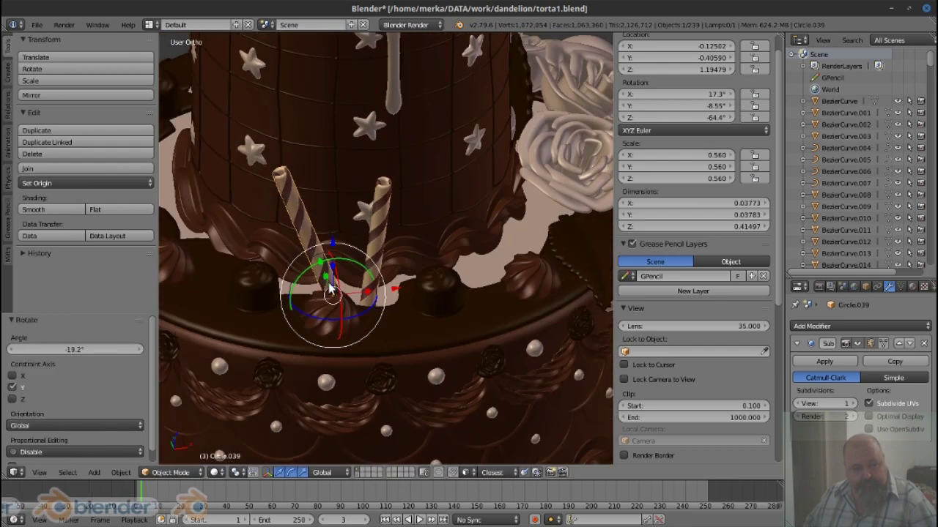
{"action": "left_click", "coordinate": [330, 282]}
{"action": "scroll", "scroll_direction": "down", "scroll_amount": 3}
{"action": "left_click_drag", "start_coordinate": [436, 242], "coordinate": [433, 258]}
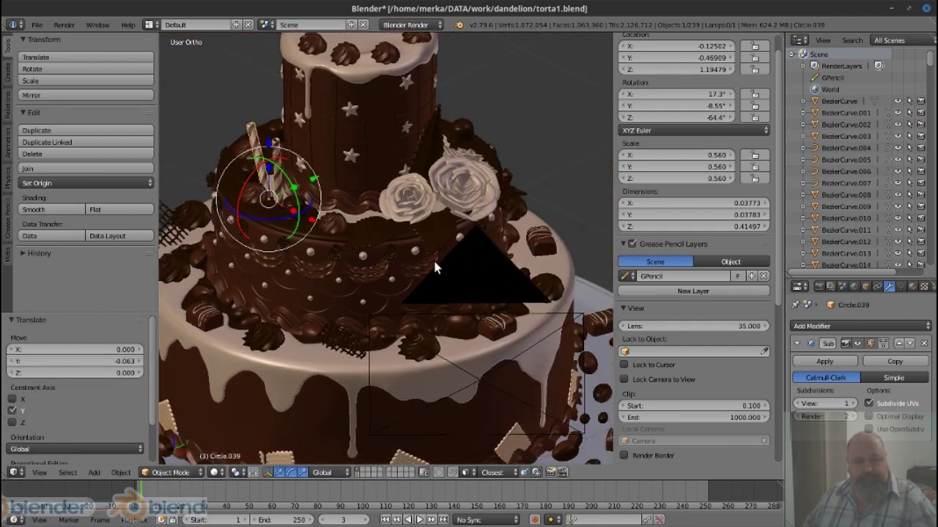
Duplicate the stick onto the middle tier's edge, sunk lower and tilted -15.5° about Y
{"action": "key", "text": "shift+d"}
{"action": "left_click", "coordinate": [517, 365]}
{"action": "scroll", "scroll_direction": "up", "scroll_amount": 3}
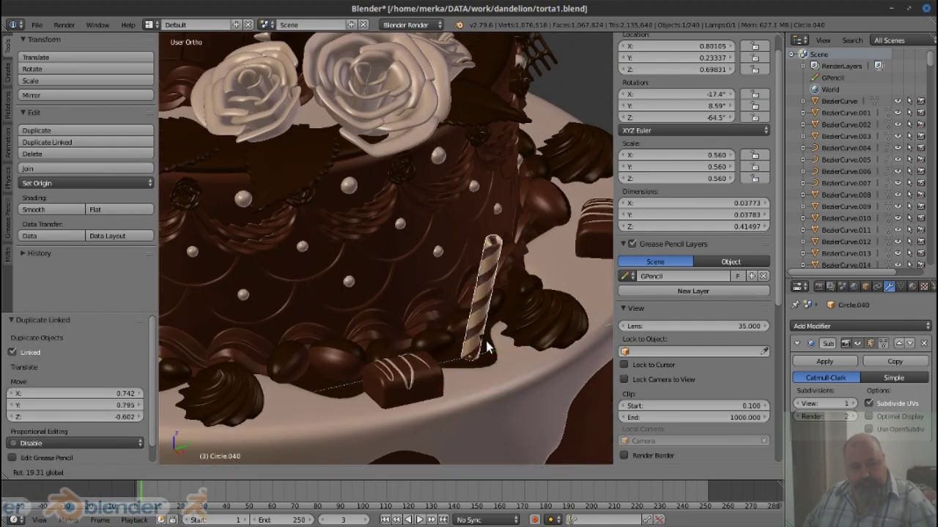
{"action": "right_click", "coordinate": [487, 348]}
{"action": "left_click_drag", "start_coordinate": [455, 315], "coordinate": [458, 345]}
{"action": "left_click_drag", "start_coordinate": [483, 366], "coordinate": [494, 359]}
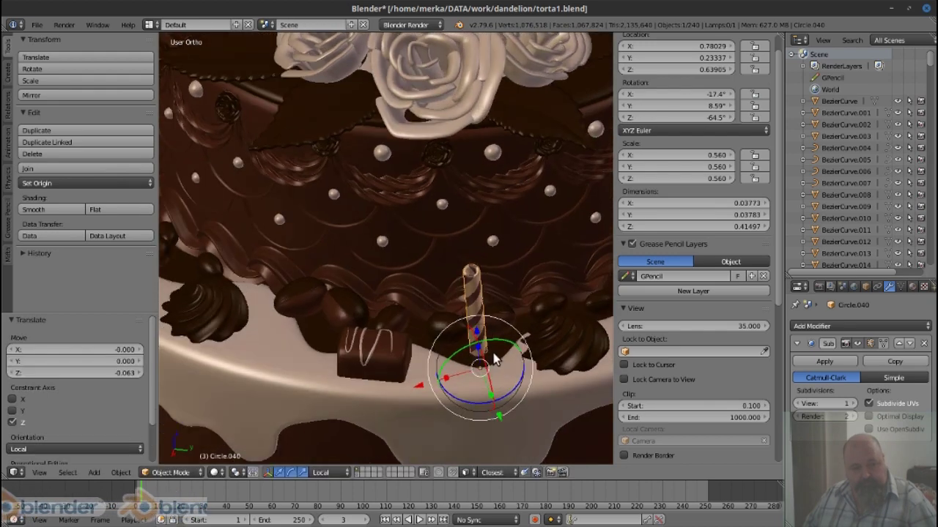
{"action": "left_click_drag", "start_coordinate": [507, 342], "coordinate": [513, 366]}
Tilt the new stick copy further about its X axis
{"action": "left_click_drag", "start_coordinate": [513, 329], "coordinate": [487, 331]}
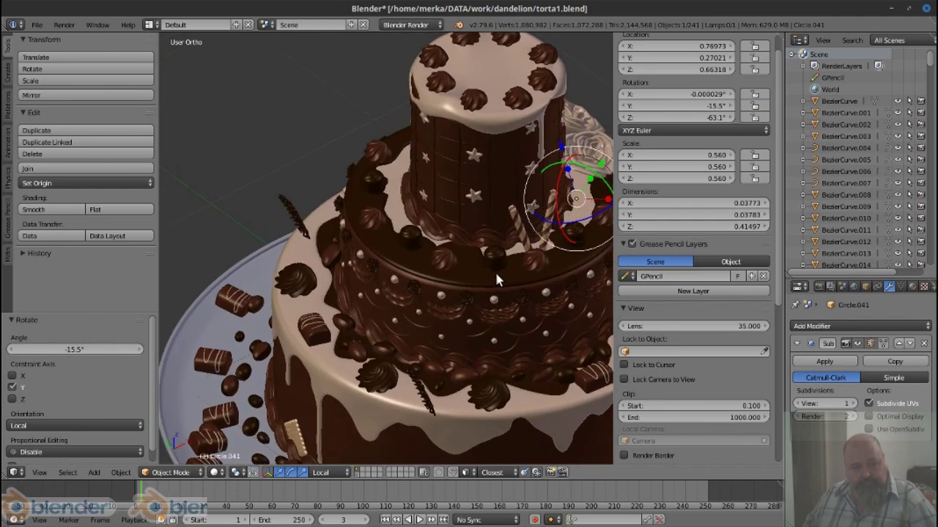
{"action": "scroll", "scroll_direction": "up", "scroll_amount": 3}
{"action": "scroll", "scroll_direction": "up", "scroll_amount": 3}
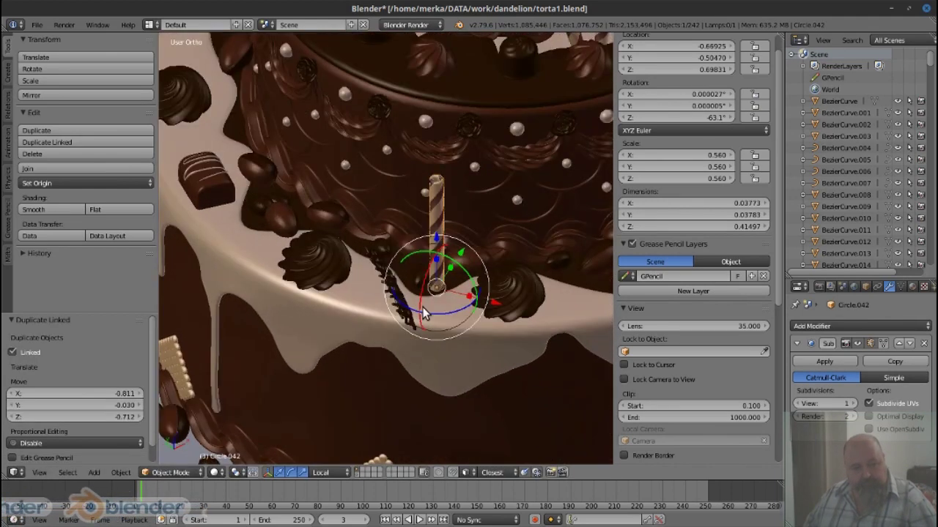
{"action": "scroll", "scroll_direction": "up", "scroll_amount": 3}
{"action": "left_click_drag", "start_coordinate": [418, 299], "coordinate": [445, 302]}
{"action": "left_click_drag", "start_coordinate": [445, 301], "coordinate": [427, 251]}
Duplicate the stick onto the lower tier, tilted -13° about its Y axis
{"action": "key", "text": "shift+d"}
{"action": "left_click", "coordinate": [428, 208]}
{"action": "type", "text": "y-13"}
{"action": "key", "text": "Return"}
{"action": "scroll", "scroll_direction": "down", "scroll_amount": 3}
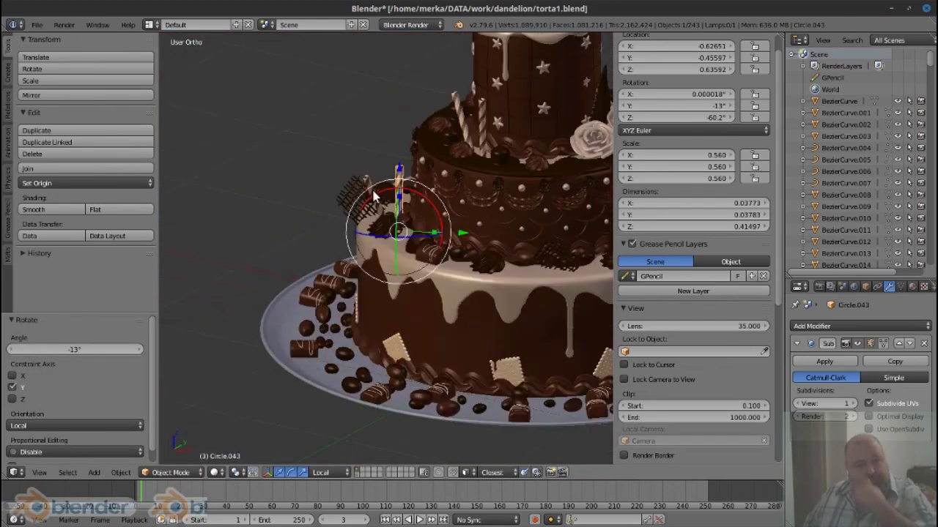
{"action": "left_click_drag", "start_coordinate": [373, 196], "coordinate": [433, 279]}
{"action": "scroll", "scroll_direction": "up", "scroll_amount": 3}
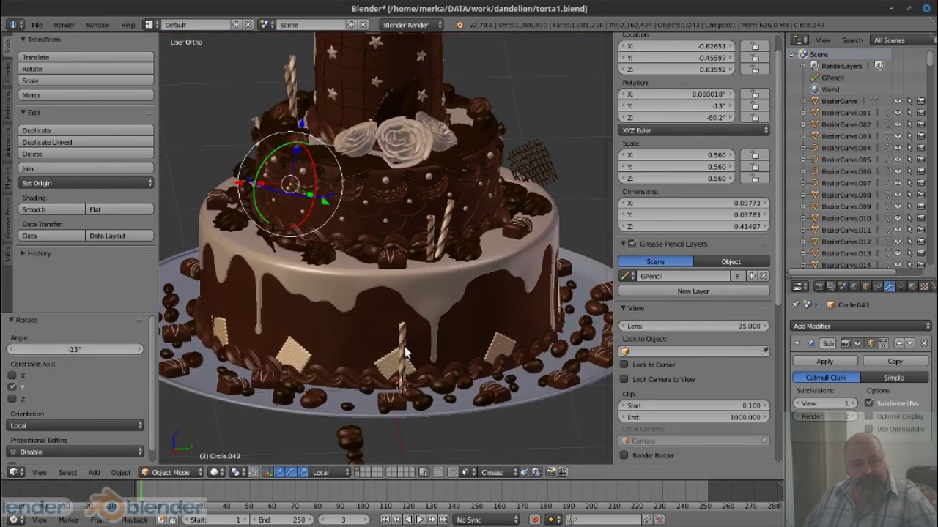
{"action": "scroll", "scroll_direction": "down", "scroll_amount": 3}
Reposition the stick on the lower tier's front and tilt it about Y
{"action": "right_click", "coordinate": [377, 376]}
{"action": "left_click_drag", "start_coordinate": [377, 377], "coordinate": [350, 330]}
{"action": "scroll", "scroll_direction": "up", "scroll_amount": 3}
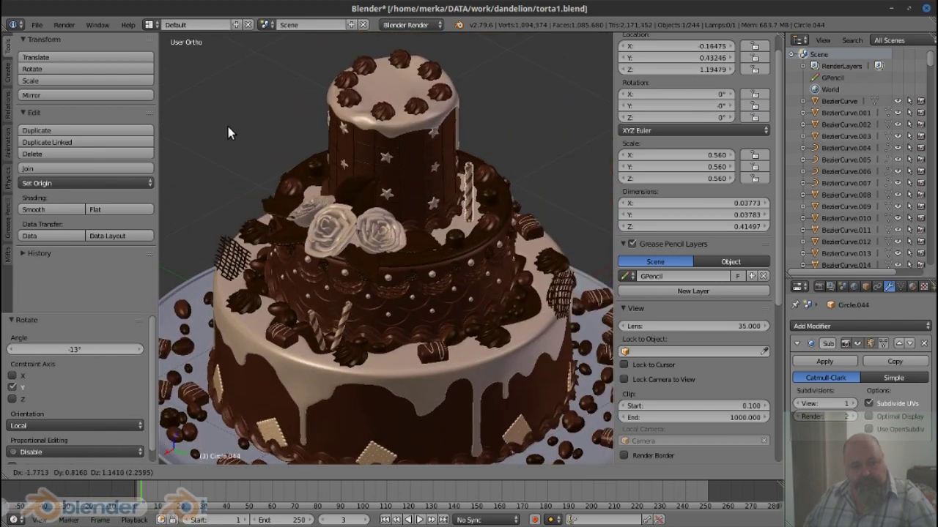
{"action": "left_click", "coordinate": [228, 130]}
{"action": "key", "text": "KP_Decimal"}
{"action": "key", "text": "r"}
{"action": "key", "text": "y"}
{"action": "left_click", "coordinate": [391, 288]}
{"action": "left_click_drag", "start_coordinate": [390, 287], "coordinate": [389, 331]}
Duplicate the stick with zero rotation, move it vertically onto the middle tier, and tilt it about Y
{"action": "key", "text": "shift+d"}
{"action": "key", "text": "alt+r"}
{"action": "key", "text": "g"}
{"action": "key", "text": "z"}
{"action": "left_click", "coordinate": [388, 331]}
{"action": "key", "text": "r"}
{"action": "key", "text": "y"}
{"action": "key", "text": "y"}
{"action": "scroll", "scroll_direction": "down", "scroll_amount": 3}
{"action": "left_click", "coordinate": [382, 326]}
{"action": "scroll", "scroll_direction": "down", "scroll_amount": 3}
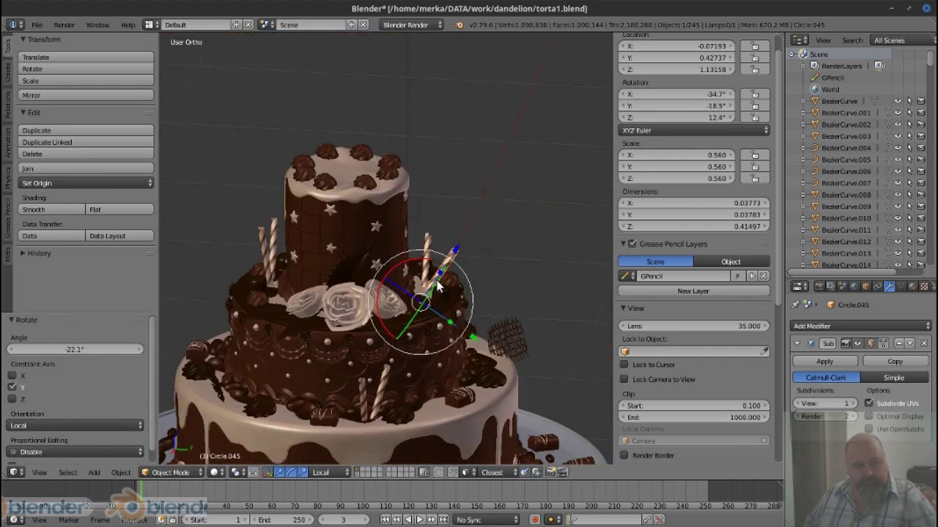
Give the stick standing on the plate its own single-user mesh
{"action": "left_click_drag", "start_coordinate": [438, 287], "coordinate": [475, 266]}
{"action": "scroll", "scroll_direction": "up", "scroll_amount": 3}
{"action": "right_click", "coordinate": [502, 283]}
{"action": "scroll", "scroll_direction": "up", "scroll_amount": 3}
{"action": "key", "text": "m"}
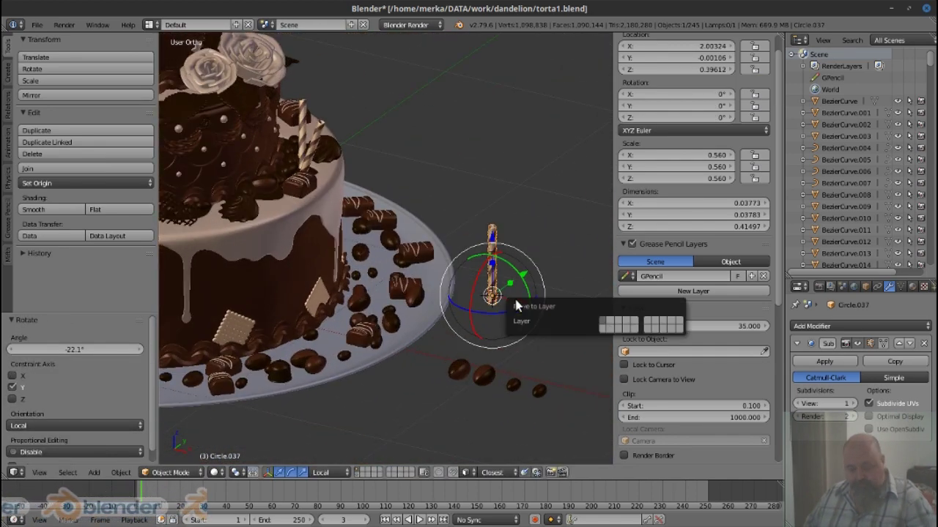
{"action": "left_click_drag", "start_coordinate": [516, 306], "coordinate": [498, 293]}
{"action": "scroll", "scroll_direction": "up", "scroll_amount": 3}
{"action": "left_click", "coordinate": [900, 286]}
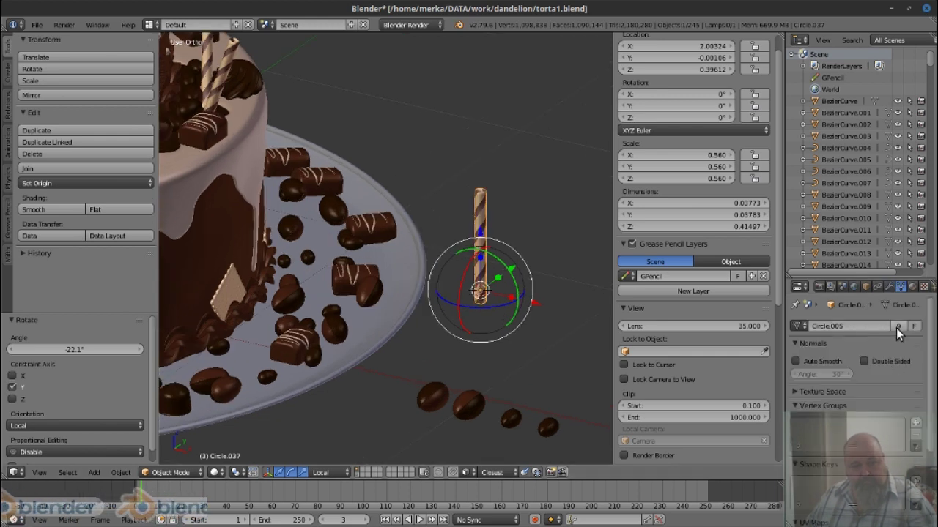
{"action": "left_click", "coordinate": [896, 328]}
{"action": "scroll", "scroll_direction": "up", "scroll_amount": 3}
Set the plate stick's origin to its centre of mass and rotate it 90° about X to lie flat
{"action": "key", "text": "Tab"}
{"action": "key", "text": "Tab"}
{"action": "left_click", "coordinate": [77, 183]}
{"action": "left_click", "coordinate": [96, 235]}
{"action": "key", "text": "9"}
{"action": "key", "text": "0"}
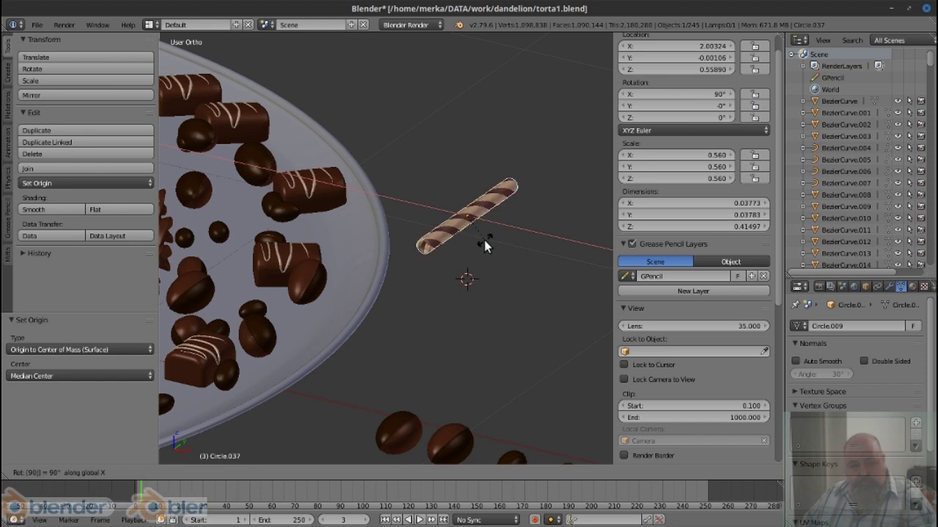
{"action": "key", "text": "Return"}
{"action": "key", "text": "KP_1"}
{"action": "key", "text": "KP_Decimal"}
Duplicate the lying stick and apply rotation and scale to the copy
{"action": "key", "text": "Tab"}
{"action": "key", "text": "Tab"}
{"action": "scroll", "scroll_direction": "down", "scroll_amount": 3}
{"action": "left_click_drag", "start_coordinate": [477, 257], "coordinate": [502, 276]}
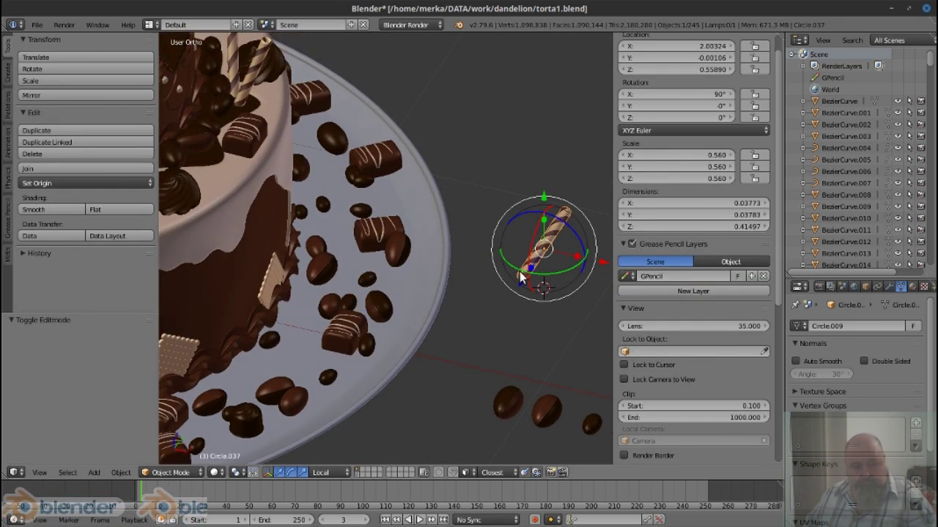
{"action": "key", "text": "Escape"}
{"action": "key", "text": "ctrl+a"}
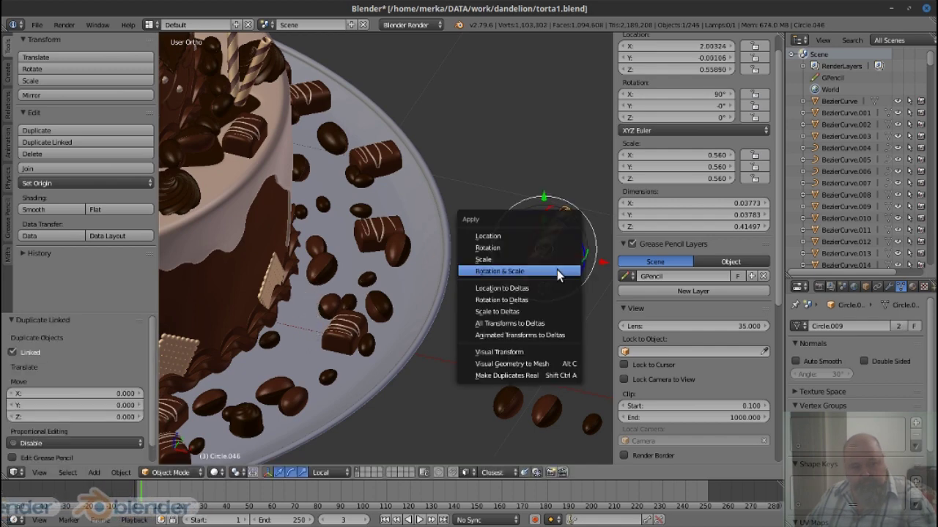
{"action": "left_click", "coordinate": [557, 269]}
{"action": "key", "text": "Delete"}
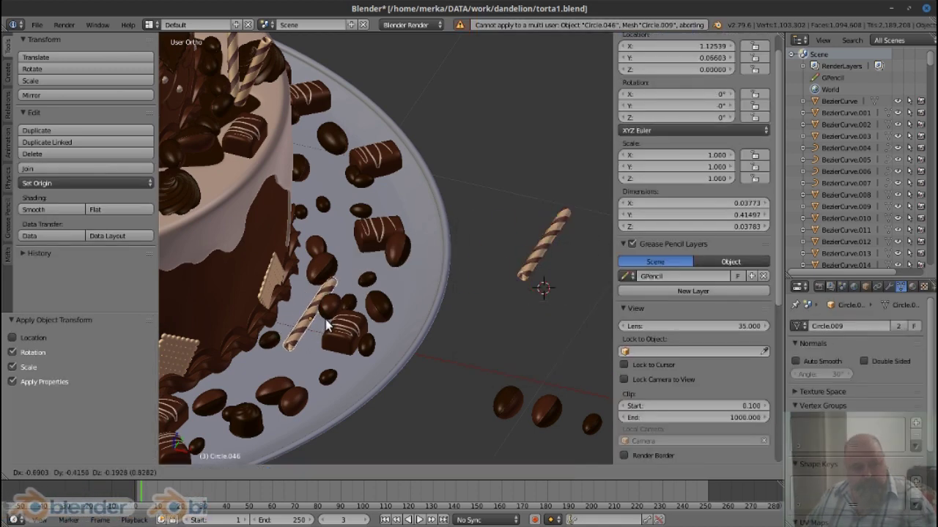
Set the copy down on the plate and swing the lying stick 28.5° around
{"action": "left_click", "coordinate": [327, 326]}
{"action": "scroll", "scroll_direction": "up", "scroll_amount": 3}
{"action": "scroll", "scroll_direction": "up", "scroll_amount": 3}
{"action": "left_click_drag", "start_coordinate": [321, 325], "coordinate": [293, 344]}
{"action": "left_click_drag", "start_coordinate": [293, 344], "coordinate": [269, 305]}
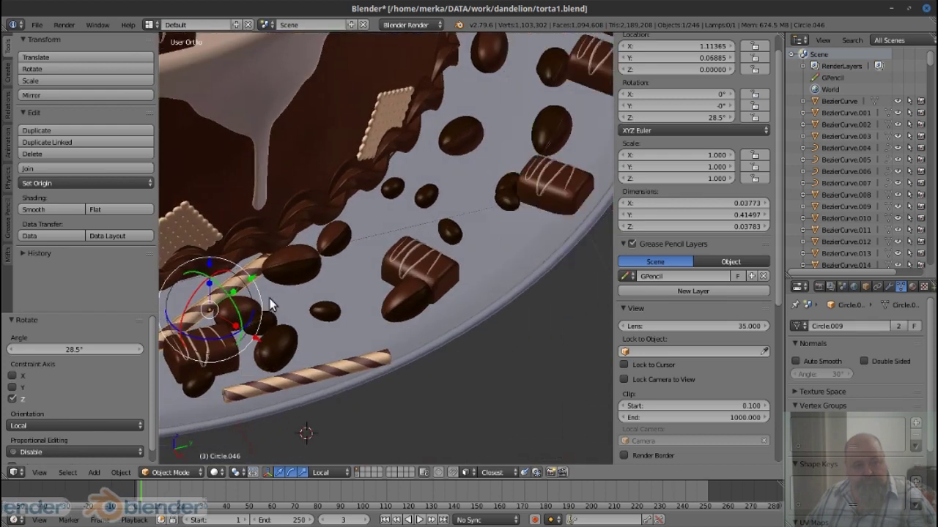
{"action": "scroll", "scroll_direction": "down", "scroll_amount": 3}
Duplicate the lying stick onto the plate, turned 73.2°
{"action": "key", "text": "shift+d"}
{"action": "left_click", "coordinate": [513, 303]}
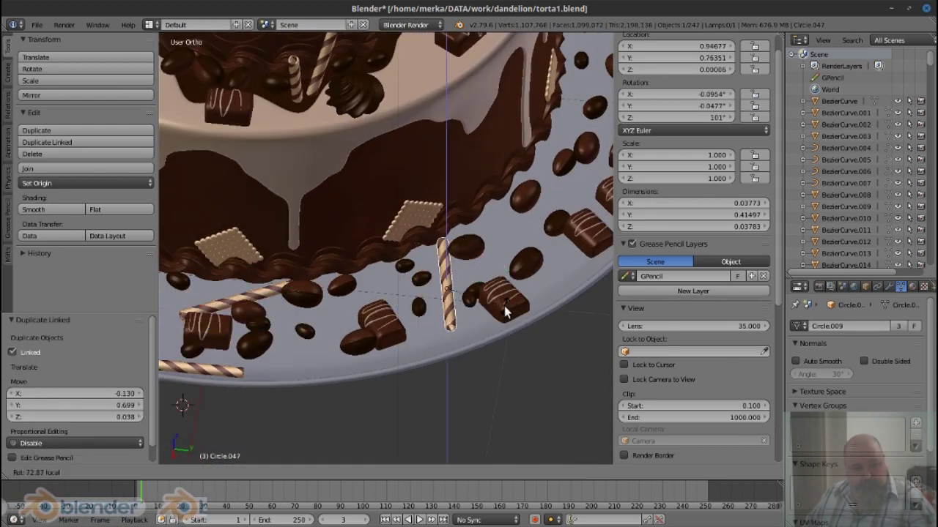
{"action": "left_click", "coordinate": [504, 308]}
{"action": "left_click_drag", "start_coordinate": [504, 308], "coordinate": [501, 287]}
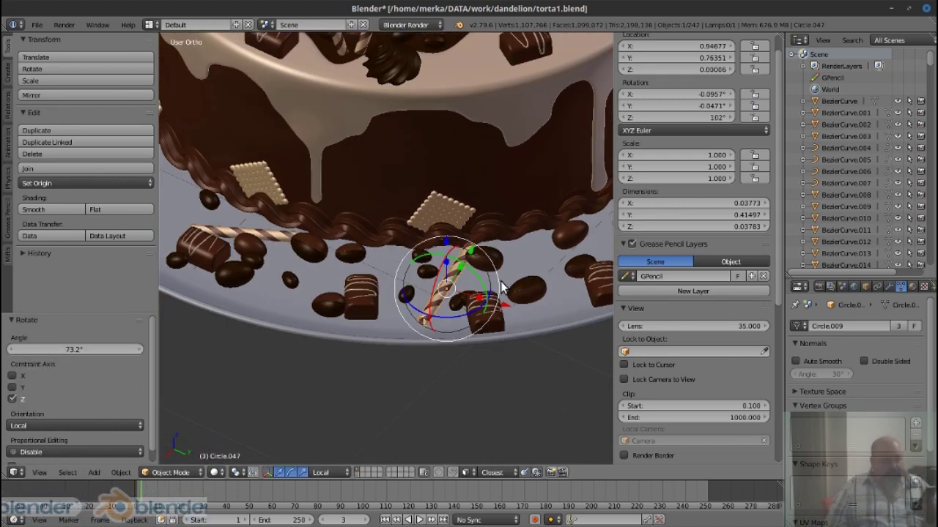
Briefly switch to the music player, then reposition the wafer stick on the plate
{"action": "key", "text": "super"}
{"action": "left_click", "coordinate": [265, 363]}
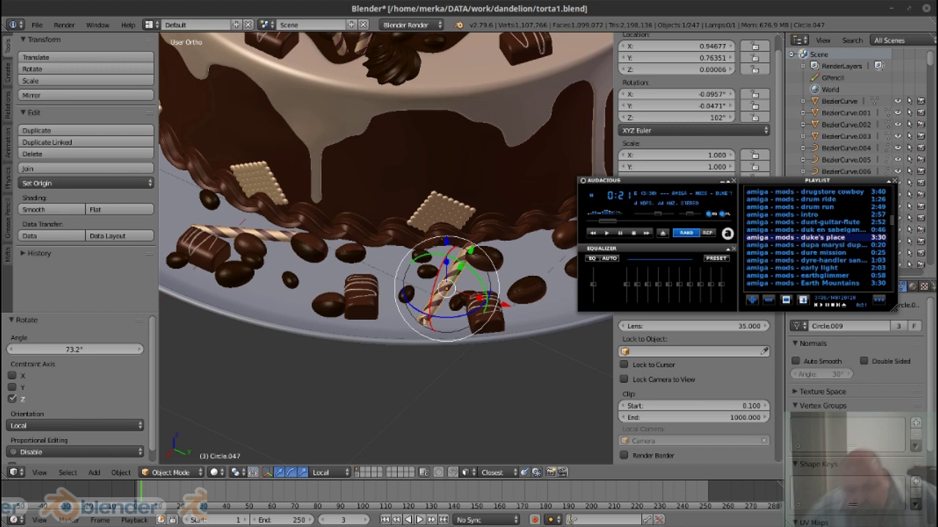
{"action": "left_click", "coordinate": [652, 5]}
{"action": "scroll", "scroll_direction": "up", "scroll_amount": 3}
{"action": "scroll", "scroll_direction": "up", "scroll_amount": 3}
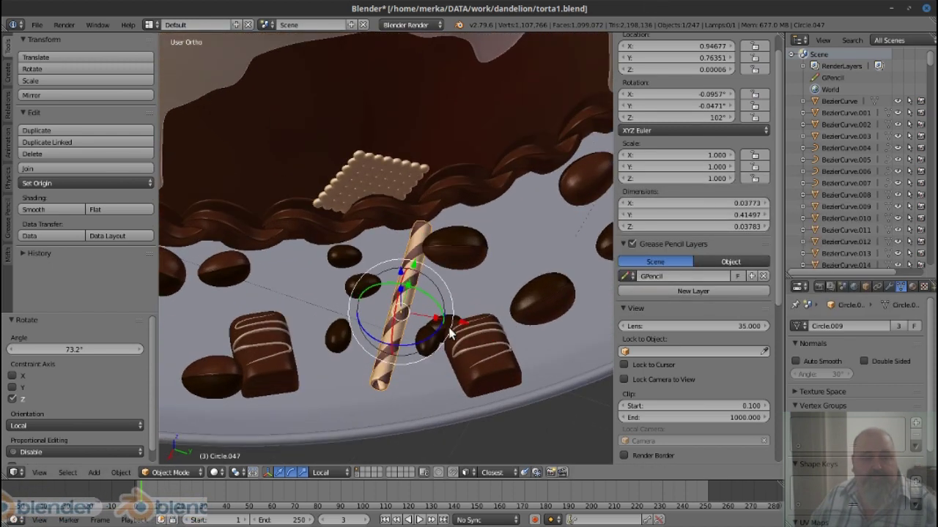
{"action": "left_click_drag", "start_coordinate": [419, 316], "coordinate": [436, 345]}
{"action": "key", "text": "ctrl+z"}
{"action": "key", "text": "ctrl+z"}
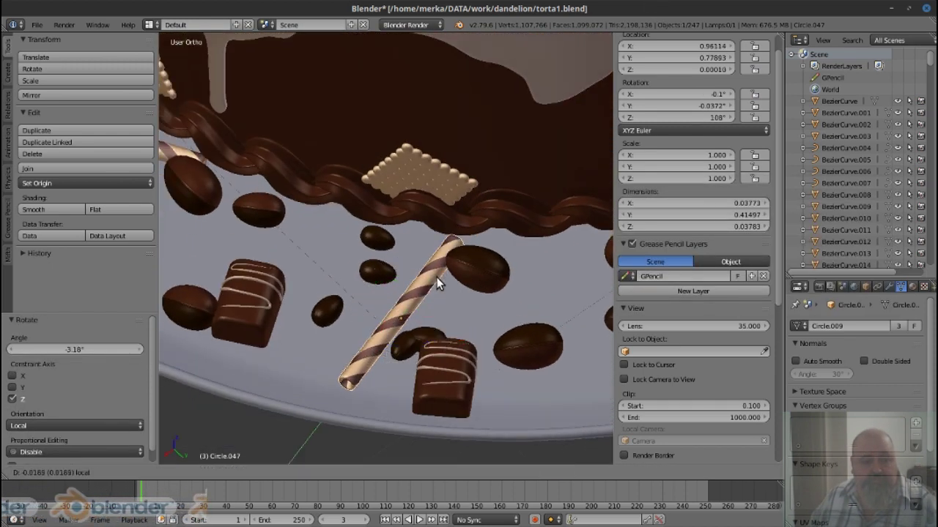
Make a linked copy of the wafer stick beside the original, slid along local Y and tilted about X
{"action": "key", "text": "alt+d"}
{"action": "left_click", "coordinate": [423, 373]}
{"action": "left_click_drag", "start_coordinate": [423, 373], "coordinate": [366, 310]}
{"action": "left_click_drag", "start_coordinate": [367, 310], "coordinate": [344, 300]}
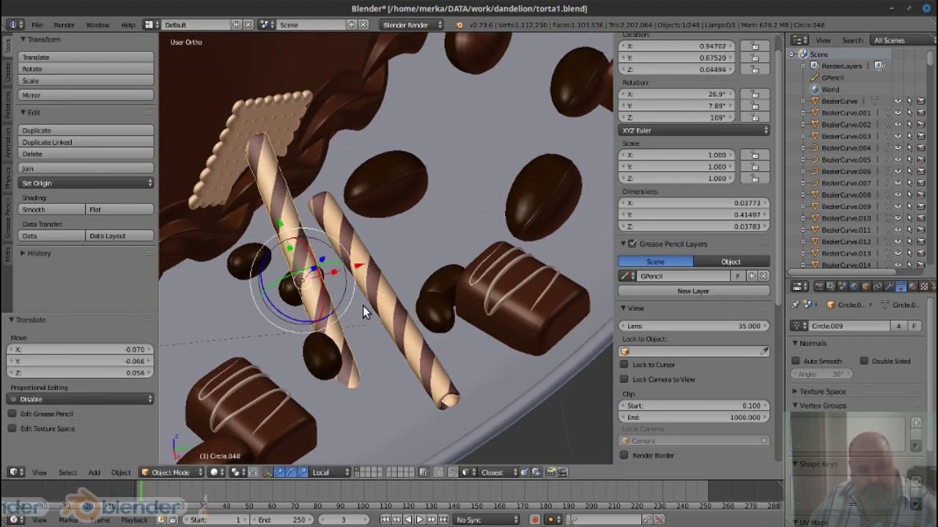
{"action": "left_click_drag", "start_coordinate": [344, 301], "coordinate": [293, 282]}
{"action": "left_click_drag", "start_coordinate": [345, 272], "coordinate": [346, 268]}
{"action": "left_click_drag", "start_coordinate": [346, 268], "coordinate": [262, 315]}
{"action": "left_click_drag", "start_coordinate": [263, 315], "coordinate": [303, 305]}
{"action": "left_click_drag", "start_coordinate": [304, 304], "coordinate": [327, 311]}
{"action": "left_click_drag", "start_coordinate": [327, 311], "coordinate": [293, 260]}
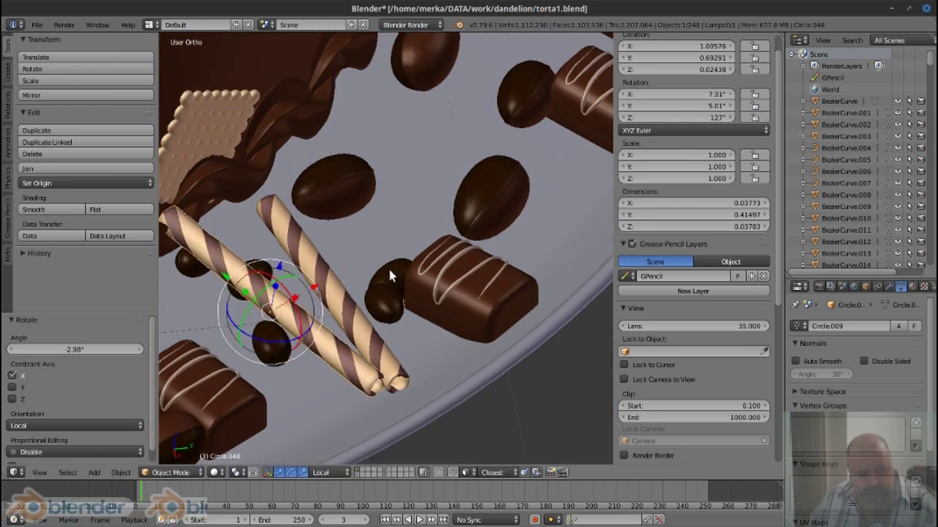
Move the stick along its local Z axis to a new position
{"action": "key", "text": "Tab"}
{"action": "key", "text": "Escape"}
{"action": "key", "text": "Tab"}
{"action": "key", "text": "Tab"}
{"action": "left_click_drag", "start_coordinate": [344, 225], "coordinate": [377, 392]}
{"action": "key", "text": "g"}
{"action": "key", "text": "z"}
{"action": "key", "text": "z"}
{"action": "key", "text": "Return"}
{"action": "key", "text": "Tab"}
{"action": "key", "text": "g"}
{"action": "key", "text": "z"}
{"action": "key", "text": "z"}
{"action": "left_click", "coordinate": [440, 318]}
Turn the second stick about Z, tilt it about local X, and move it along a local axis
{"action": "left_click_drag", "start_coordinate": [315, 329], "coordinate": [318, 351]}
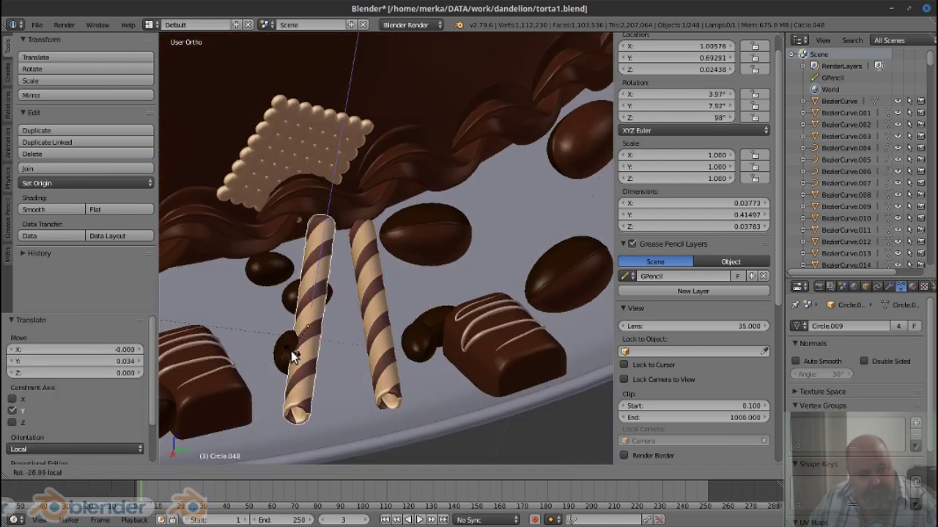
{"action": "left_click_drag", "start_coordinate": [319, 350], "coordinate": [293, 344]}
{"action": "left_click_drag", "start_coordinate": [293, 344], "coordinate": [265, 336]}
{"action": "left_click_drag", "start_coordinate": [265, 337], "coordinate": [350, 306]}
{"action": "key", "text": "g"}
{"action": "key", "text": "z"}
{"action": "key", "text": "z"}
{"action": "left_click", "coordinate": [384, 299]}
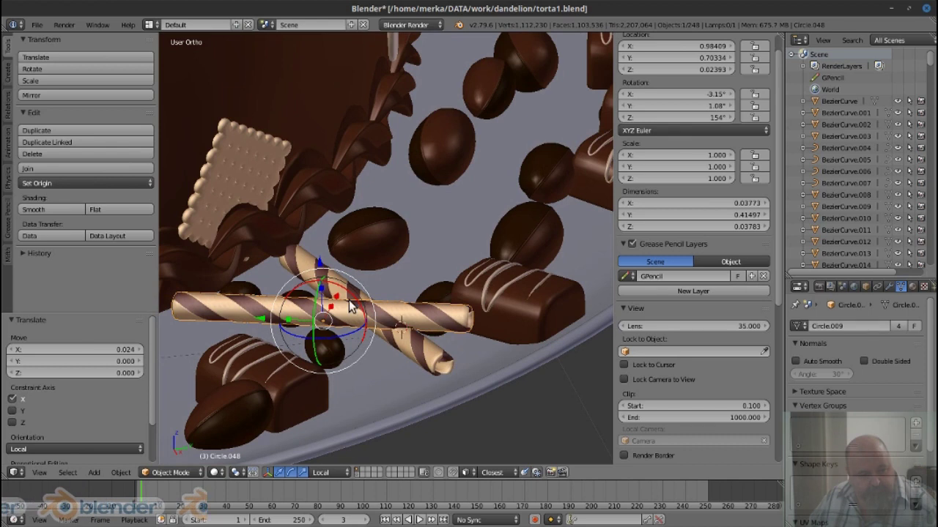
Tilt the stick slightly about X around the 3D cursor and place a new linked copy on the plate
{"action": "left_click", "coordinate": [262, 447]}
{"action": "left_click_drag", "start_coordinate": [429, 315], "coordinate": [421, 296]}
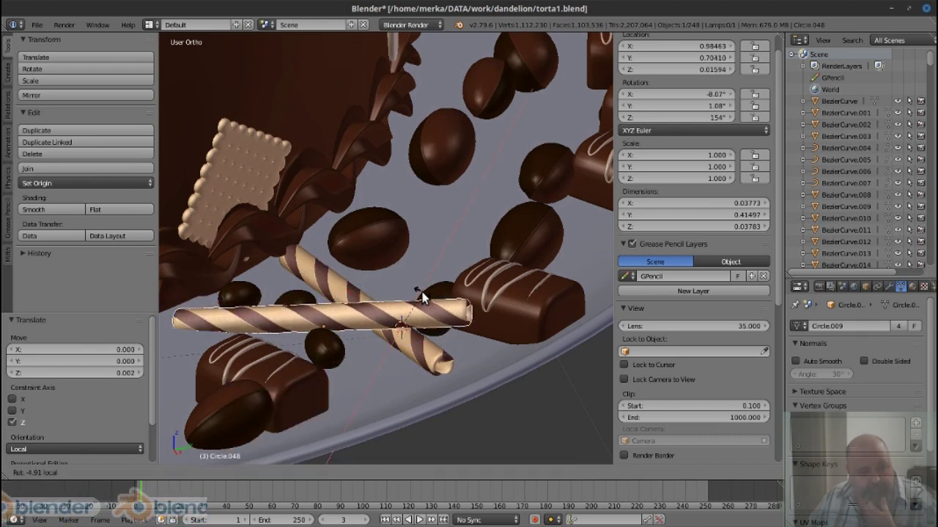
{"action": "left_click", "coordinate": [435, 319]}
{"action": "scroll", "scroll_direction": "down", "scroll_amount": 3}
{"action": "left_click_drag", "start_coordinate": [435, 319], "coordinate": [377, 340]}
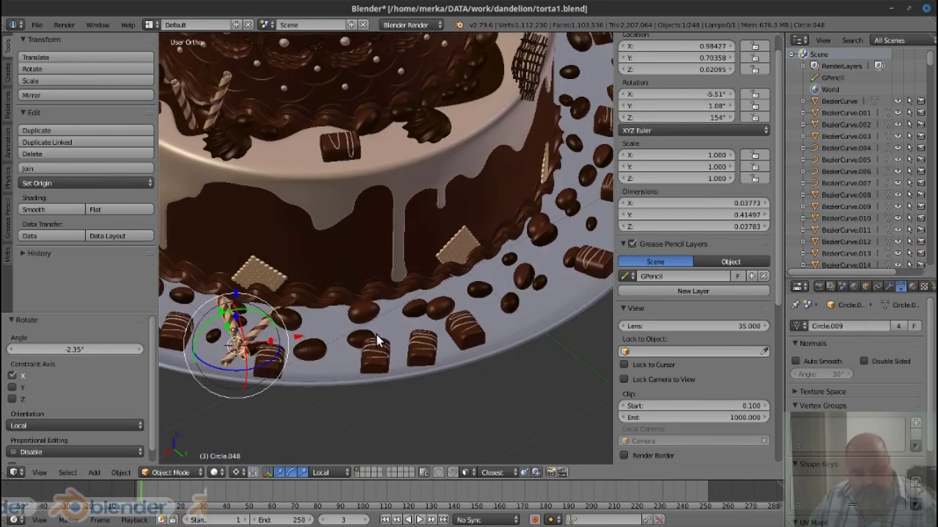
{"action": "left_click", "coordinate": [604, 278]}
{"action": "scroll", "scroll_direction": "up", "scroll_amount": 3}
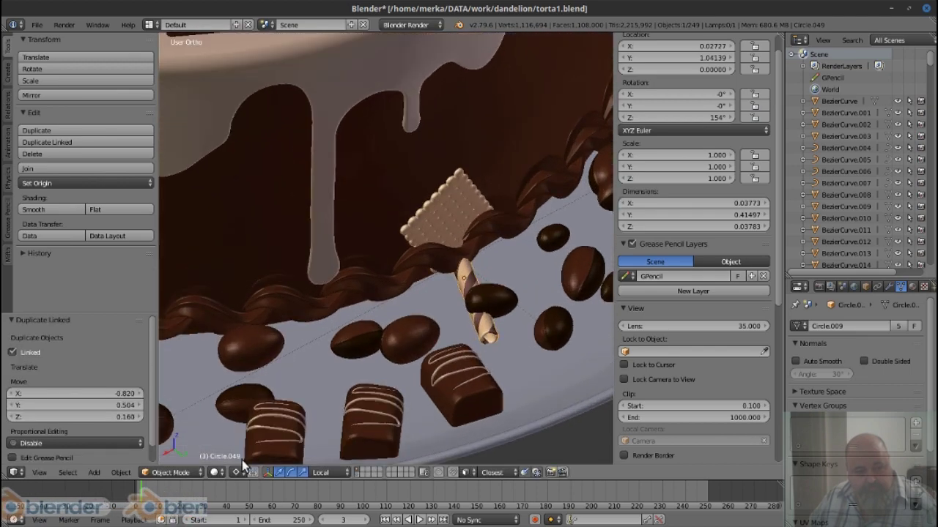
Rotate the new wafer-stick copy and slide it along X into place
{"action": "key", "text": "r"}
{"action": "left_click", "coordinate": [484, 288]}
{"action": "key", "text": "g"}
{"action": "key", "text": "x"}
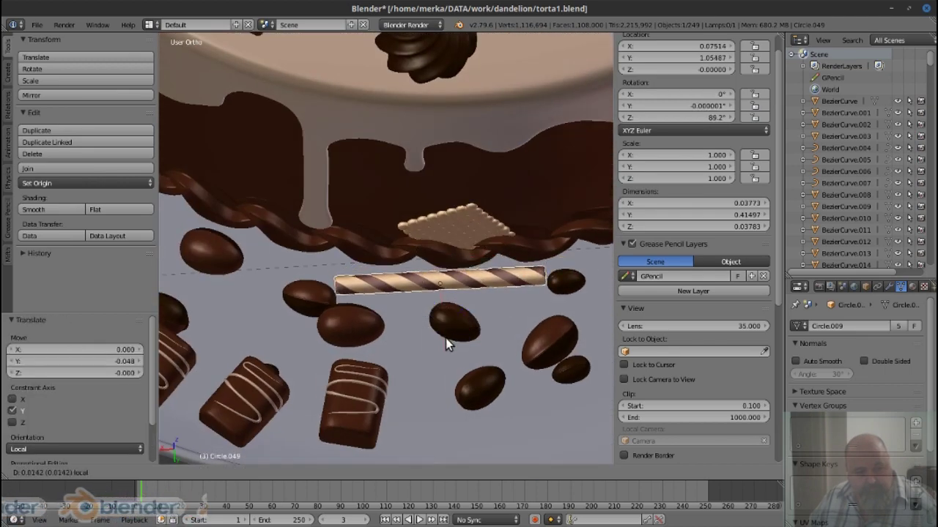
{"action": "left_click", "coordinate": [445, 338]}
{"action": "scroll", "scroll_direction": "down", "scroll_amount": 3}
Duplicate another wafer stick, turn the copy to about 71.6° and shift it along local Y
{"action": "right_click", "coordinate": [388, 287]}
{"action": "scroll", "scroll_direction": "down", "scroll_amount": 3}
{"action": "left_click_drag", "start_coordinate": [516, 291], "coordinate": [381, 405]}
{"action": "key", "text": "shift+d"}
{"action": "left_click", "coordinate": [216, 423]}
{"action": "scroll", "scroll_direction": "up", "scroll_amount": 3}
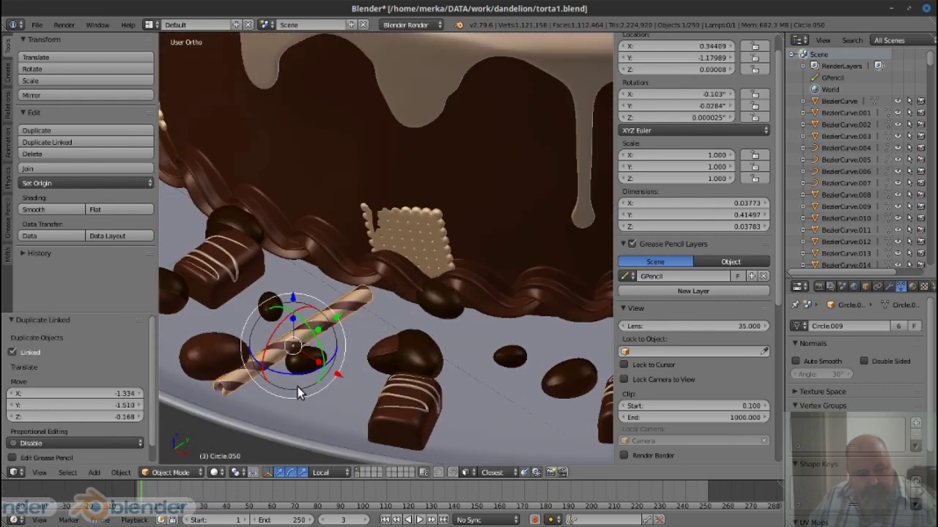
{"action": "left_click_drag", "start_coordinate": [304, 387], "coordinate": [315, 367]}
{"action": "key", "text": "g"}
{"action": "key", "text": "y"}
{"action": "key", "text": "y"}
{"action": "left_click", "coordinate": [376, 323]}
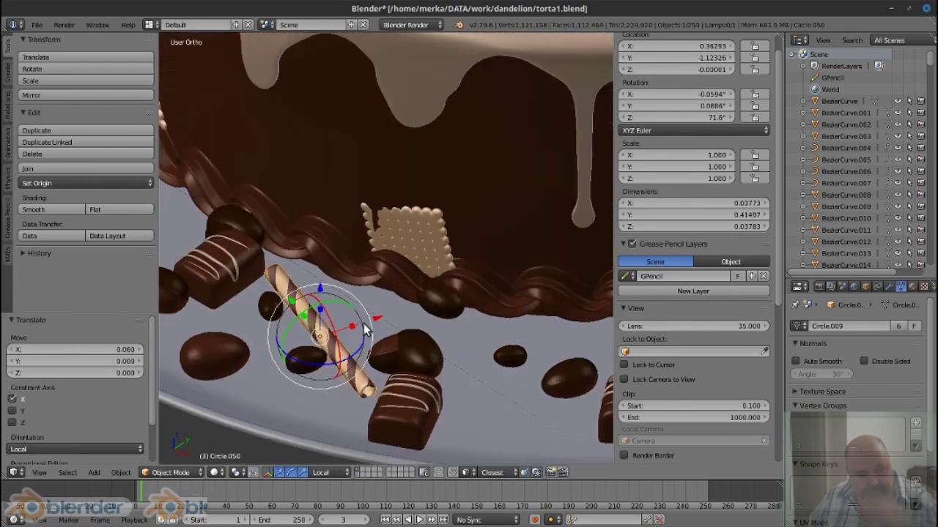
Nudge a chocolate candy near the stick slightly along X to a new position
{"action": "right_click", "coordinate": [396, 351]}
{"action": "left_click_drag", "start_coordinate": [395, 352], "coordinate": [315, 353]}
{"action": "right_click", "coordinate": [315, 375]}
{"action": "key", "text": "g"}
{"action": "key", "text": "x"}
{"action": "key", "text": "x"}
{"action": "left_click", "coordinate": [311, 382]}
{"action": "key", "text": "ctrl+z"}
{"action": "left_click", "coordinate": [325, 396]}
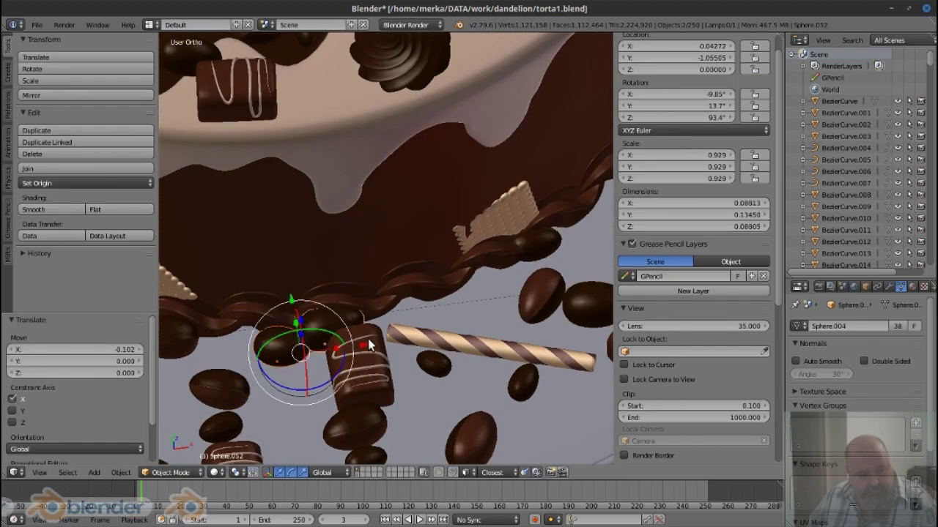
{"action": "left_click", "coordinate": [329, 348]}
{"action": "left_click_drag", "start_coordinate": [330, 348], "coordinate": [336, 305]}
Duplicate the striped stick among the chocolates and place the copy beside the original
{"action": "right_click", "coordinate": [469, 385]}
{"action": "left_click_drag", "start_coordinate": [478, 374], "coordinate": [475, 379]}
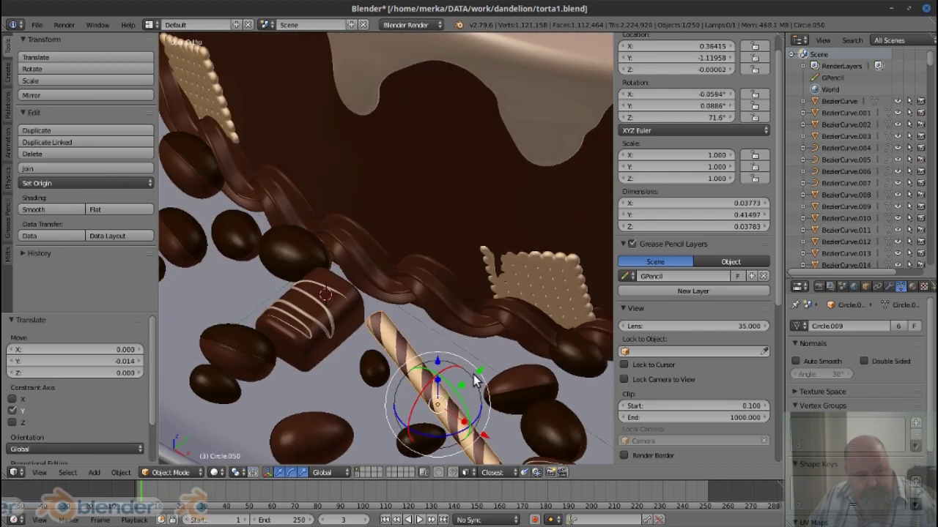
{"action": "key", "text": "shift+d"}
{"action": "key", "text": "y"}
{"action": "left_click", "coordinate": [498, 377]}
{"action": "left_click_drag", "start_coordinate": [498, 377], "coordinate": [326, 476]}
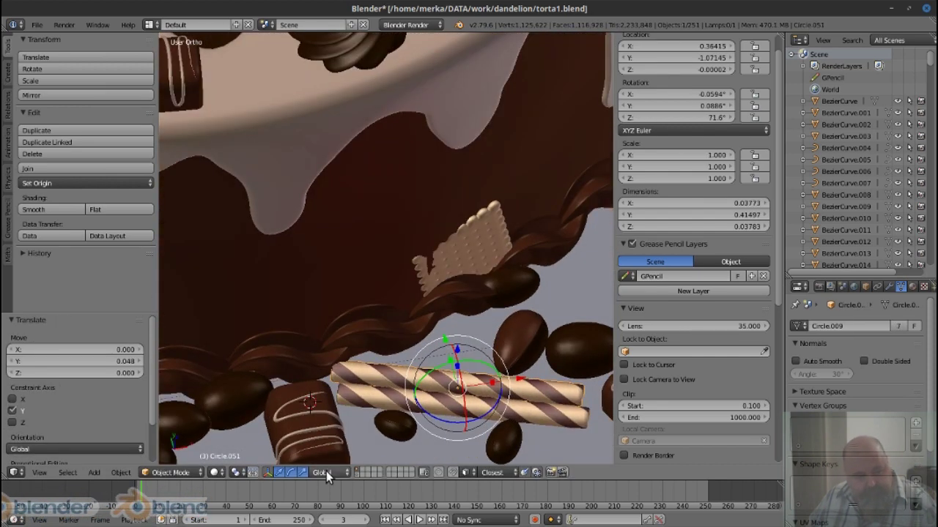
Turn the stick copy slightly about Z and slide it along local Y
{"action": "key", "text": "r"}
{"action": "key", "text": "z"}
{"action": "key", "text": "z"}
{"action": "left_click", "coordinate": [410, 380]}
{"action": "left_click_drag", "start_coordinate": [410, 380], "coordinate": [476, 377]}
{"action": "key", "text": "g"}
{"action": "left_click", "coordinate": [535, 376]}
{"action": "left_click_drag", "start_coordinate": [535, 376], "coordinate": [487, 314]}
{"action": "key", "text": "g"}
{"action": "key", "text": "y"}
{"action": "left_click", "coordinate": [568, 339]}
{"action": "scroll", "scroll_direction": "down", "scroll_amount": 3}
{"action": "left_click_drag", "start_coordinate": [568, 339], "coordinate": [337, 367]}
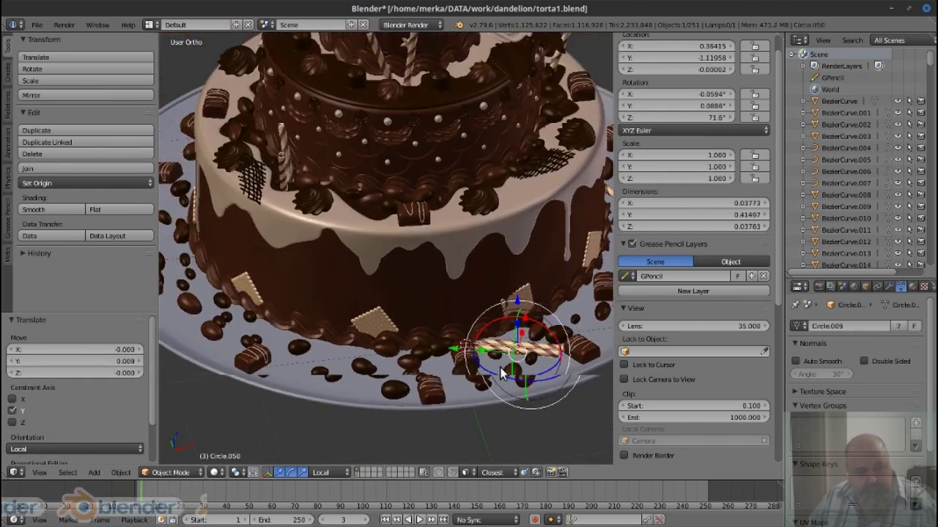
Make a linked copy of another wafer stick, rotate it and move it along local Y
{"action": "right_click", "coordinate": [337, 367]}
{"action": "key", "text": "alt+d"}
{"action": "left_click", "coordinate": [342, 371]}
{"action": "scroll", "scroll_direction": "up", "scroll_amount": 3}
{"action": "key", "text": "r"}
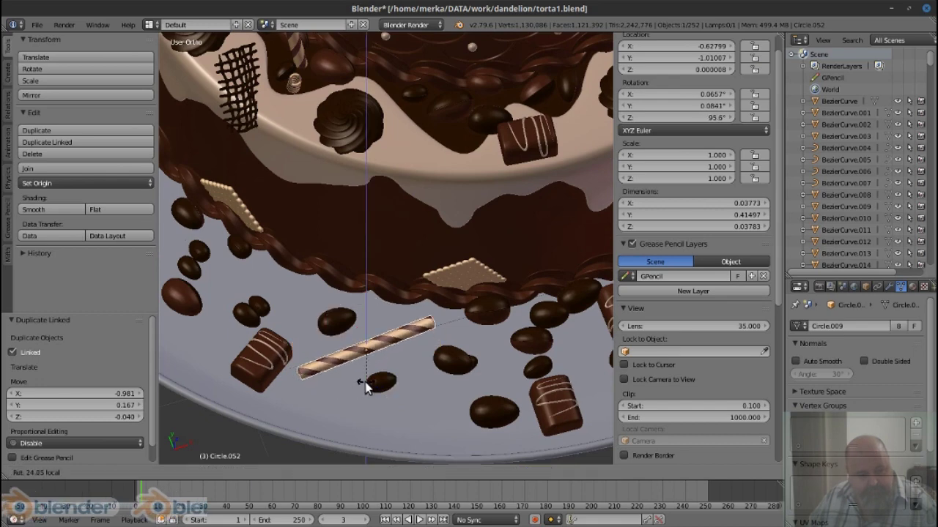
{"action": "left_click", "coordinate": [363, 381]}
{"action": "key", "text": "g"}
{"action": "key", "text": "y"}
{"action": "left_click", "coordinate": [383, 357]}
{"action": "left_click", "coordinate": [399, 381]}
Place another linked stick copy down-left on the plate
{"action": "key", "text": "alt+d"}
{"action": "left_click", "coordinate": [358, 378]}
{"action": "left_click", "coordinate": [356, 394]}
{"action": "scroll", "scroll_direction": "down", "scroll_amount": 3}
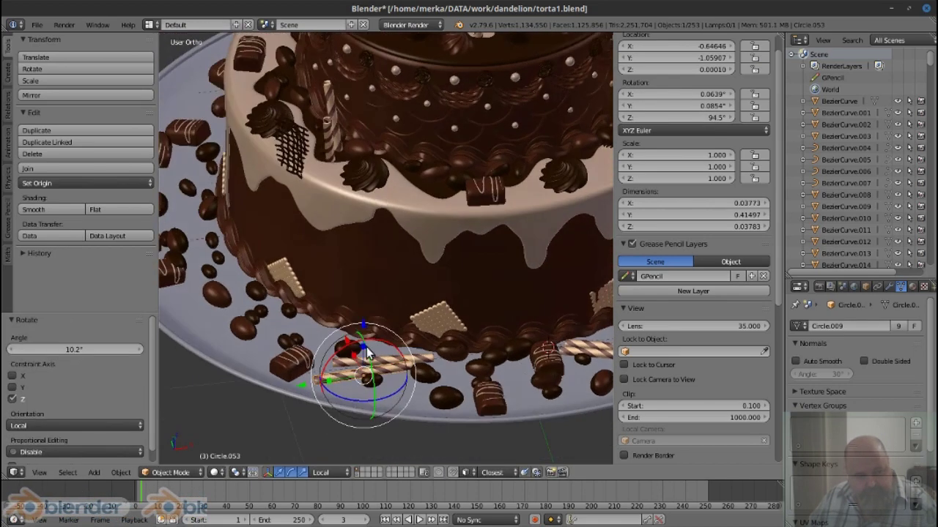
{"action": "left_click_drag", "start_coordinate": [366, 347], "coordinate": [453, 369]}
Add another linked stick copy turned to about 128° beside the cake base
{"action": "key", "text": "alt+d"}
{"action": "left_click", "coordinate": [373, 387]}
{"action": "scroll", "scroll_direction": "up", "scroll_amount": 3}
{"action": "left_click_drag", "start_coordinate": [370, 403], "coordinate": [394, 392]}
{"action": "left_click", "coordinate": [315, 378]}
{"action": "scroll", "scroll_direction": "down", "scroll_amount": 3}
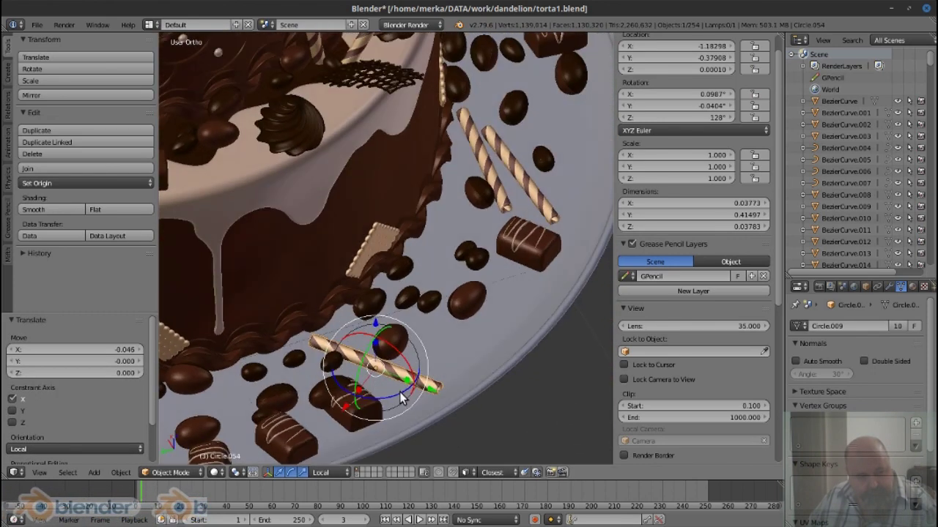
{"action": "left_click_drag", "start_coordinate": [418, 384], "coordinate": [526, 372]}
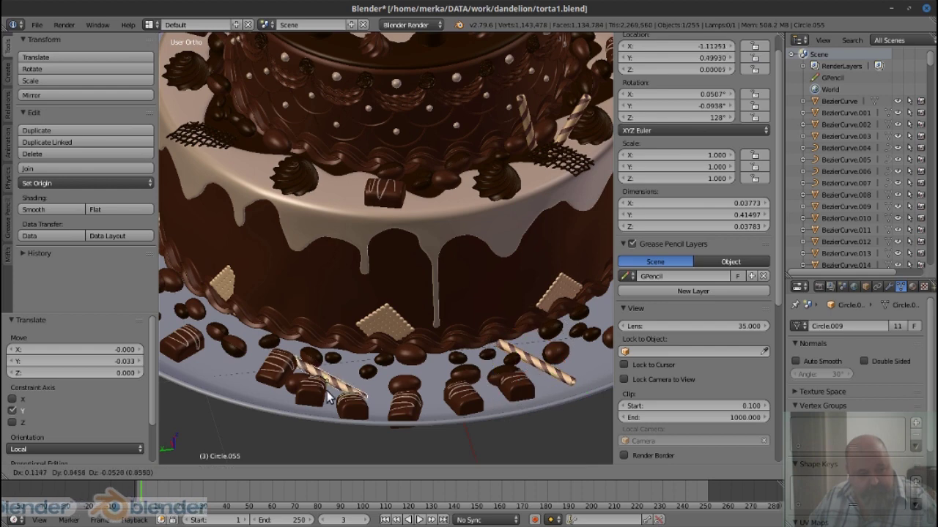
{"action": "left_click", "coordinate": [328, 396]}
{"action": "scroll", "scroll_direction": "up", "scroll_amount": 3}
{"action": "scroll", "scroll_direction": "up", "scroll_amount": 3}
Rotate the stick about Z, then add a linked copy rotated to -119° on the plate
{"action": "key", "text": "r"}
{"action": "key", "text": "z"}
{"action": "key", "text": "z"}
{"action": "left_click", "coordinate": [367, 421]}
{"action": "left_click_drag", "start_coordinate": [326, 440], "coordinate": [381, 410]}
{"action": "key", "text": "alt+d"}
{"action": "left_click", "coordinate": [334, 407]}
{"action": "key", "text": "r"}
{"action": "key", "text": "z"}
{"action": "key", "text": "z"}
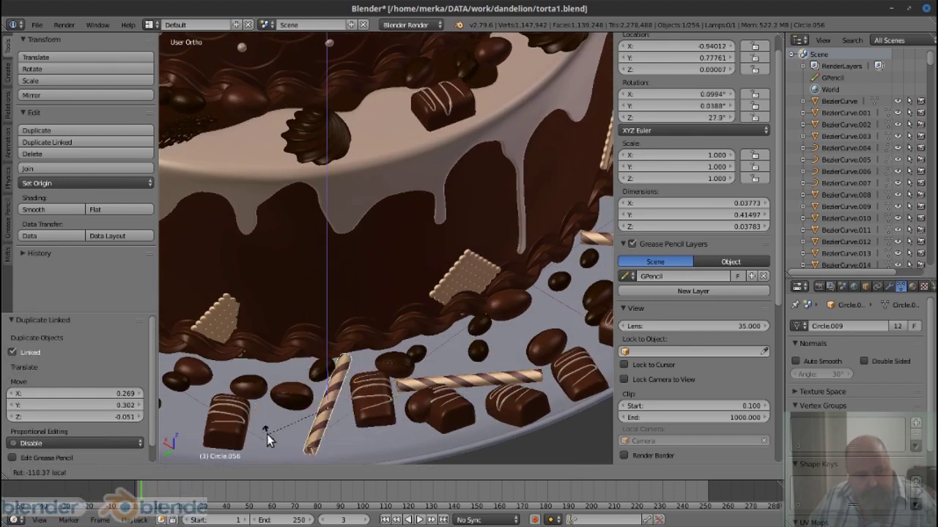
{"action": "left_click", "coordinate": [267, 434]}
{"action": "left_click_drag", "start_coordinate": [278, 410], "coordinate": [411, 315]}
{"action": "scroll", "scroll_direction": "down", "scroll_amount": 3}
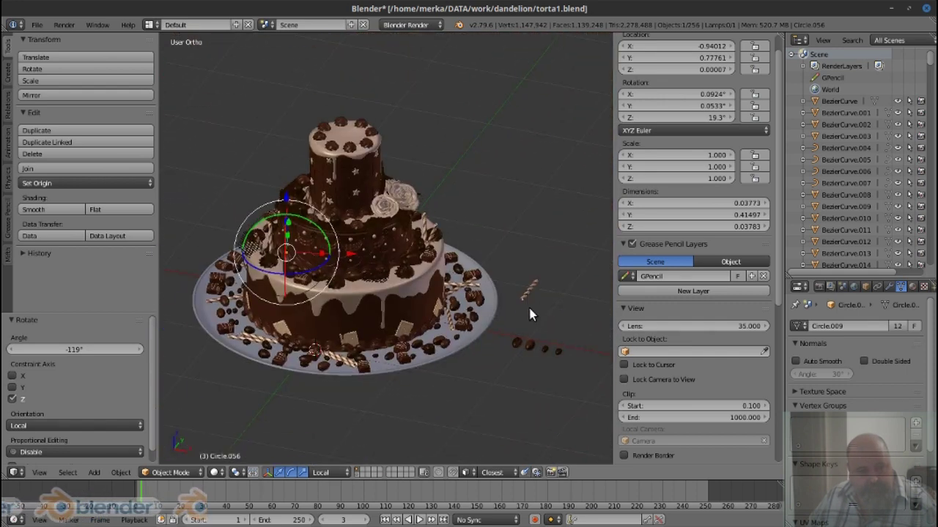
Send the stick lying off the plate to layer 2 and switch to perspective view
{"action": "right_click", "coordinate": [529, 307]}
{"action": "left_click_drag", "start_coordinate": [529, 308], "coordinate": [504, 272]}
{"action": "key", "text": "m"}
{"action": "key", "text": "2"}
{"action": "left_click_drag", "start_coordinate": [512, 196], "coordinate": [431, 289]}
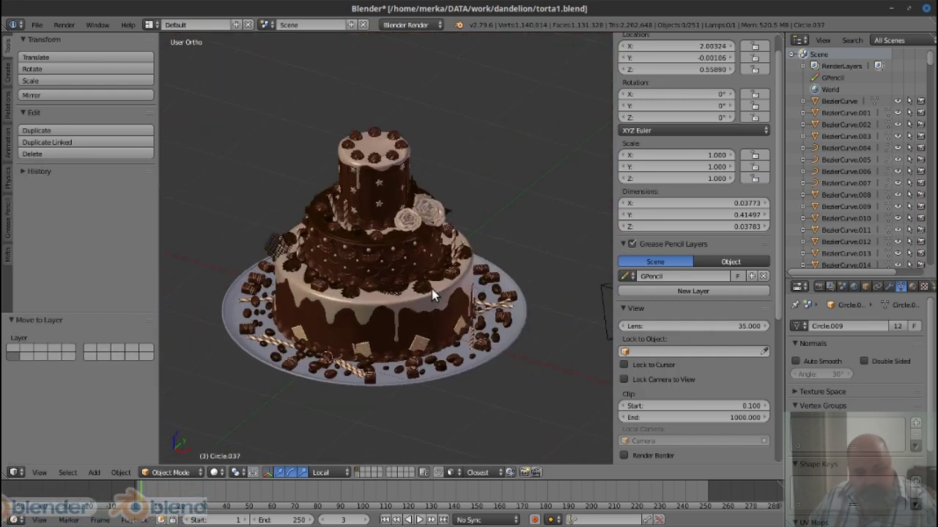
{"action": "key", "text": "KP_5"}
Reposition a wafer stick by moving it along its local axis
{"action": "key", "text": "a"}
{"action": "scroll", "scroll_direction": "down", "scroll_amount": 3}
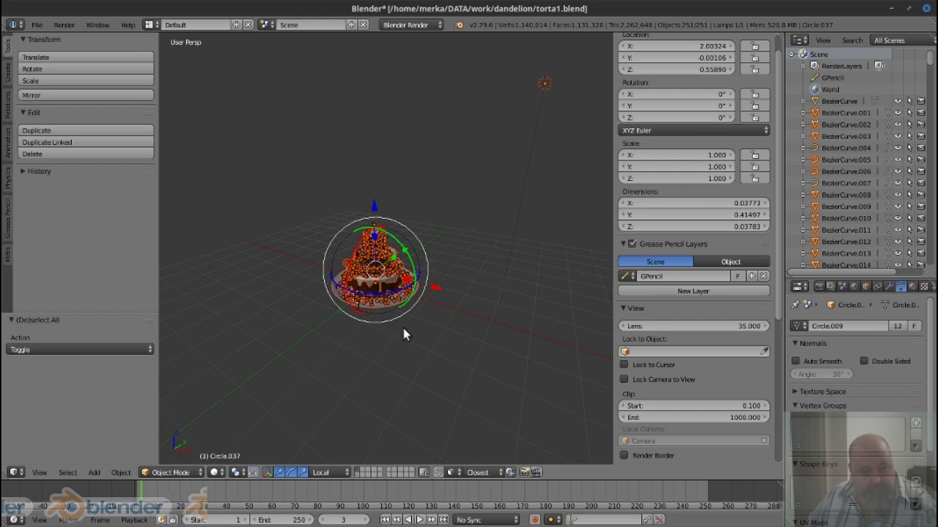
{"action": "right_click", "coordinate": [410, 300]}
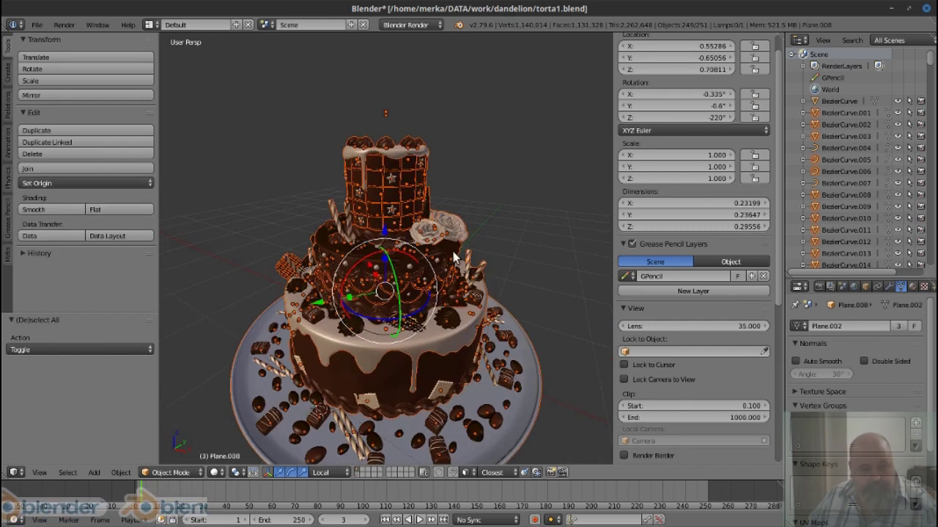
{"action": "scroll", "scroll_direction": "up", "scroll_amount": 3}
{"action": "scroll", "scroll_direction": "up", "scroll_amount": 3}
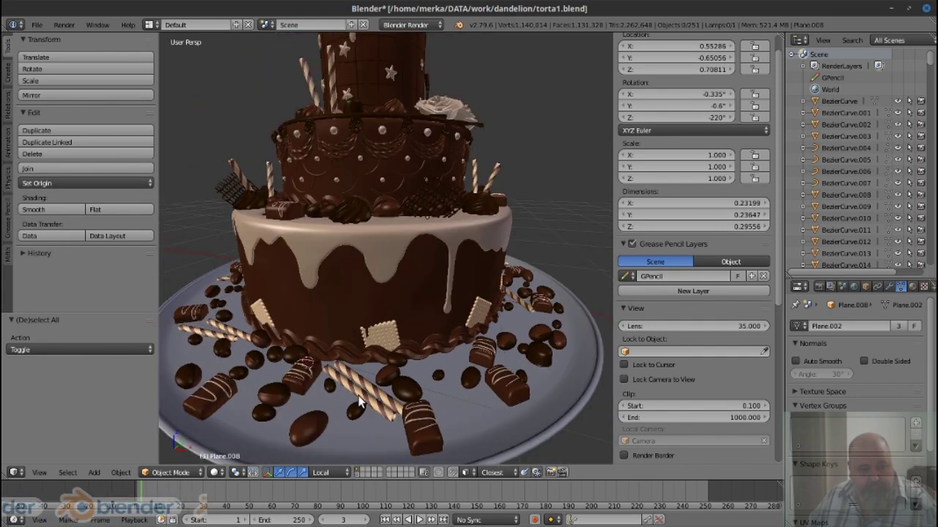
{"action": "key", "text": "g"}
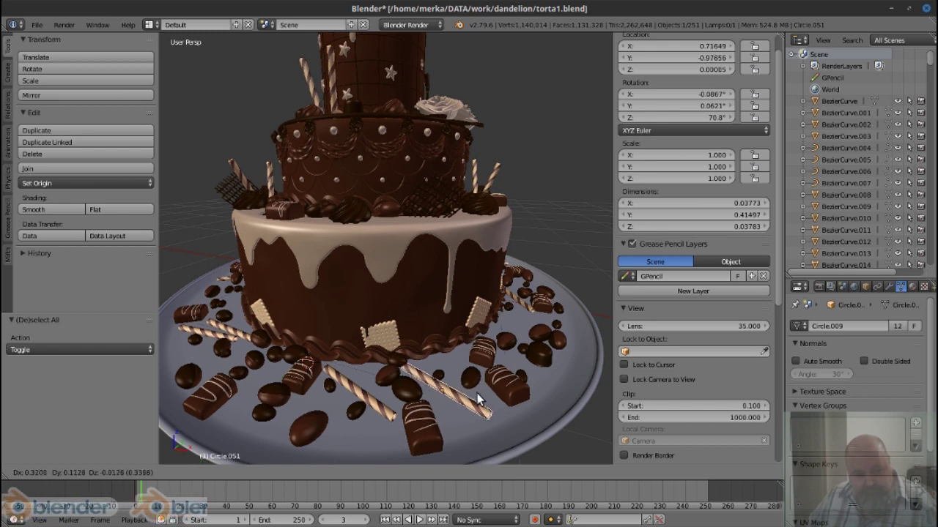
{"action": "left_click", "coordinate": [478, 399]}
{"action": "left_click_drag", "start_coordinate": [453, 404], "coordinate": [469, 366]}
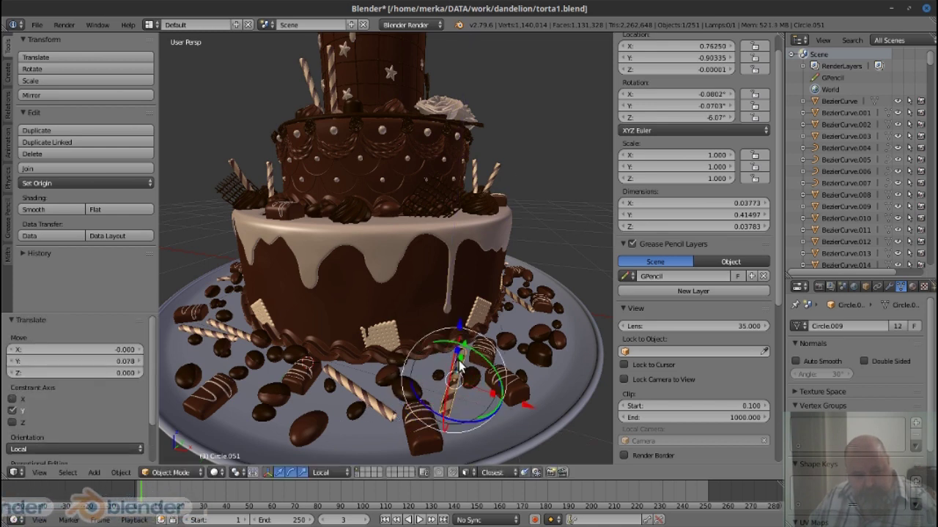
{"action": "left_click_drag", "start_coordinate": [372, 401], "coordinate": [388, 396]}
{"action": "scroll", "scroll_direction": "down", "scroll_amount": 3}
Hide the viewport properties panel and zoom the view in on the cake's base
{"action": "left_click_drag", "start_coordinate": [353, 303], "coordinate": [424, 223]}
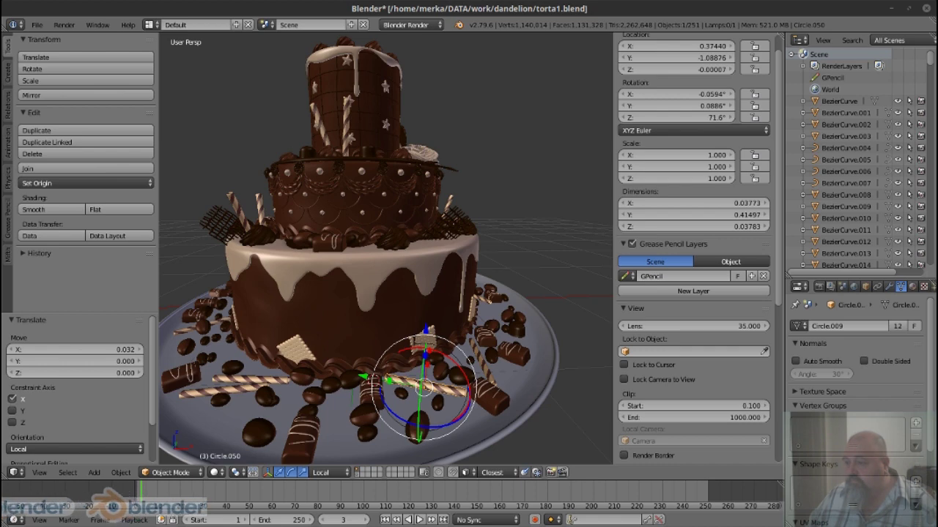
{"action": "left_click_drag", "start_coordinate": [379, 247], "coordinate": [447, 225]}
{"action": "key", "text": "n"}
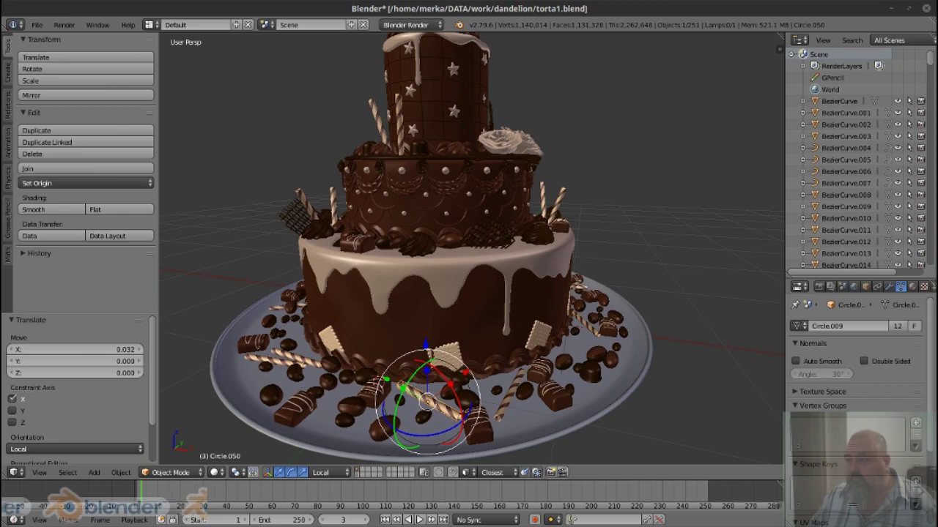
{"action": "left_click", "coordinate": [695, 128]}
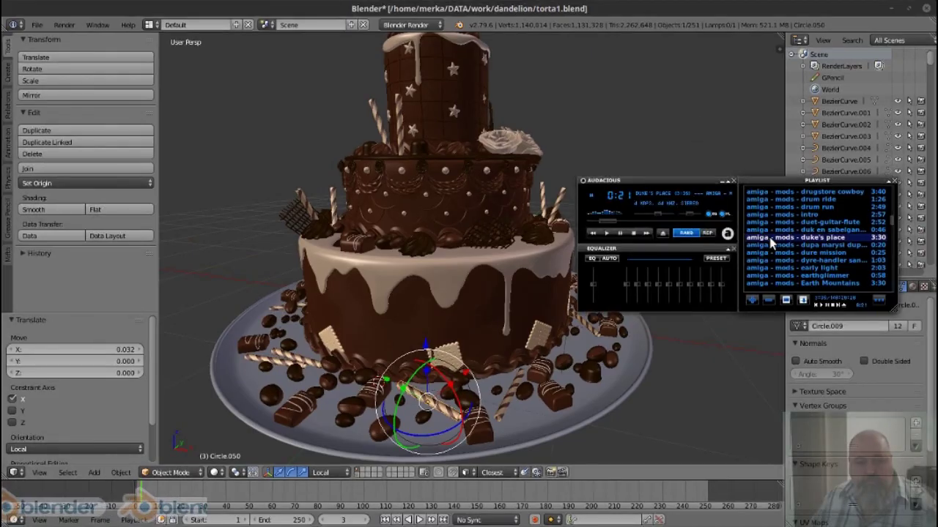
{"action": "left_click", "coordinate": [680, 331]}
{"action": "left_click_drag", "start_coordinate": [679, 331], "coordinate": [571, 279]}
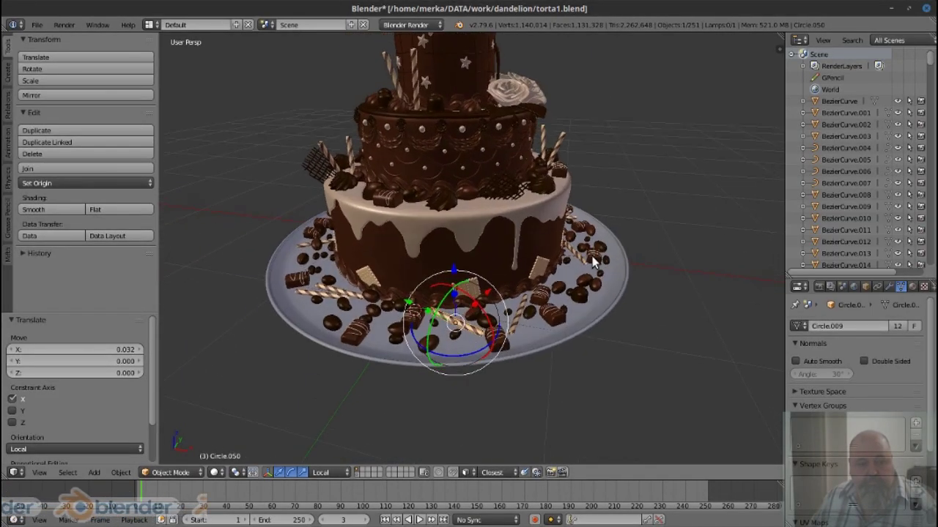
{"action": "scroll", "scroll_direction": "up", "scroll_amount": 3}
Add a UV sphere with 18 segments and 10 rings
{"action": "key", "text": "shift+a"}
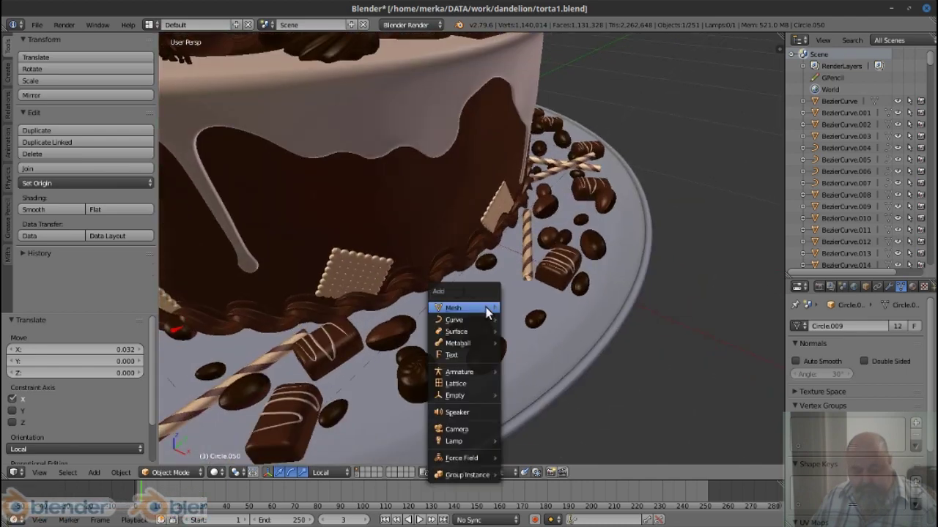
{"action": "left_click", "coordinate": [533, 342]}
{"action": "scroll", "scroll_direction": "down", "scroll_amount": 3}
{"action": "scroll", "scroll_direction": "up", "scroll_amount": 3}
{"action": "scroll", "scroll_direction": "up", "scroll_amount": 3}
{"action": "left_click", "coordinate": [131, 347]}
{"action": "type", "text": "20"}
{"action": "key", "text": "Return"}
{"action": "left_click", "coordinate": [102, 375]}
{"action": "type", "text": "10"}
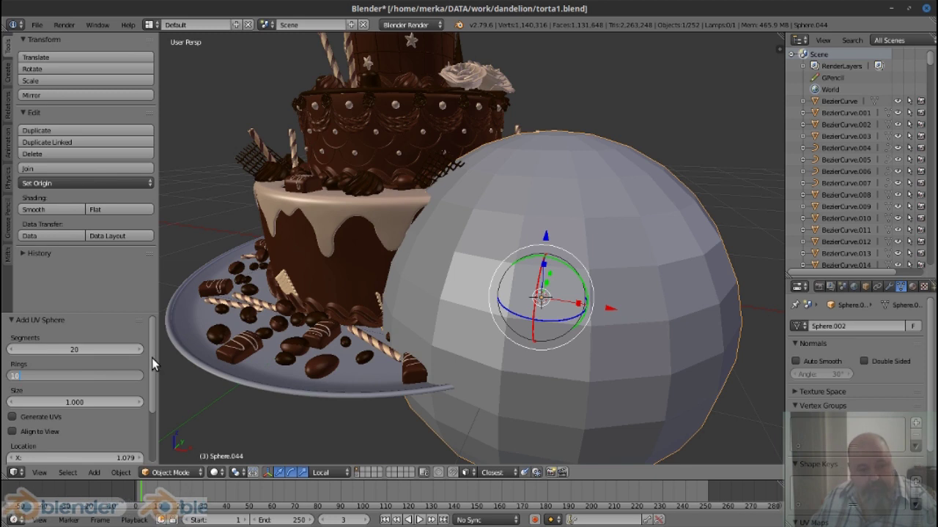
{"action": "key", "text": "Return"}
{"action": "left_click", "coordinate": [103, 350]}
{"action": "type", "text": "18"}
{"action": "key", "text": "Return"}
Shrink the sphere's mesh in Edit Mode and move the sphere 0.81 along X
{"action": "key", "text": "Tab"}
{"action": "key", "text": "s"}
{"action": "key", "text": "Return"}
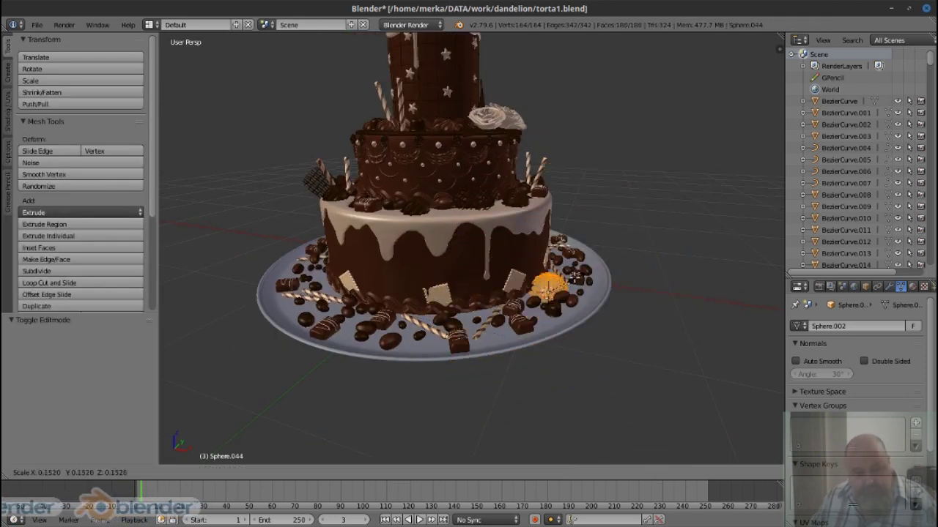
{"action": "key", "text": "KP_Decimal"}
{"action": "key", "text": "Tab"}
{"action": "scroll", "scroll_direction": "down", "scroll_amount": 3}
{"action": "type", "text": "x0.81"}
{"action": "key", "text": "Return"}
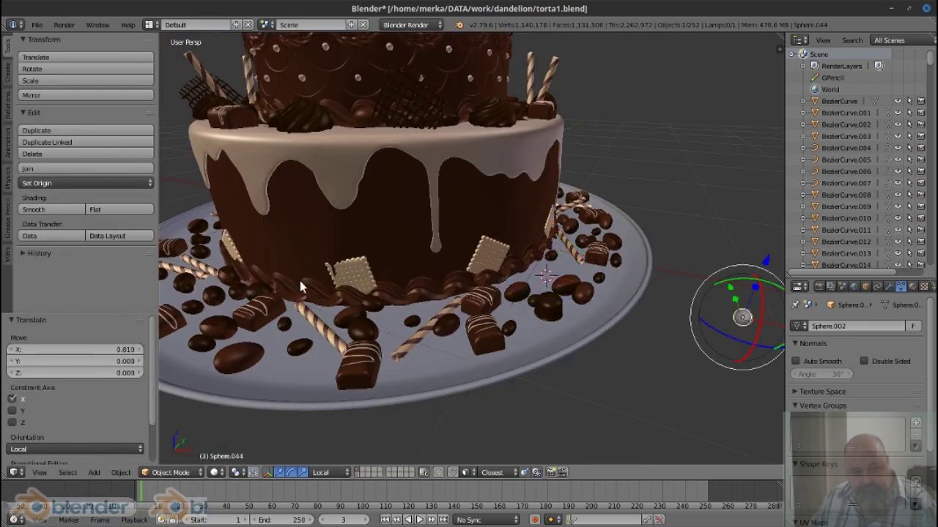
{"action": "key", "text": "KP_Decimal"}
Shade the sphere smooth, scale it down slightly, and apply its rotation and scale
{"action": "left_click", "coordinate": [51, 210]}
{"action": "left_click_drag", "start_coordinate": [496, 268], "coordinate": [657, 293]}
{"action": "key", "text": "s"}
{"action": "left_click", "coordinate": [672, 287]}
{"action": "key", "text": "ctrl+a"}
{"action": "left_click", "coordinate": [663, 297]}
Give the sphere a new blue material named 'kek'
{"action": "left_click", "coordinate": [912, 287]}
{"action": "left_click", "coordinate": [870, 364]}
{"action": "left_click", "coordinate": [822, 508]}
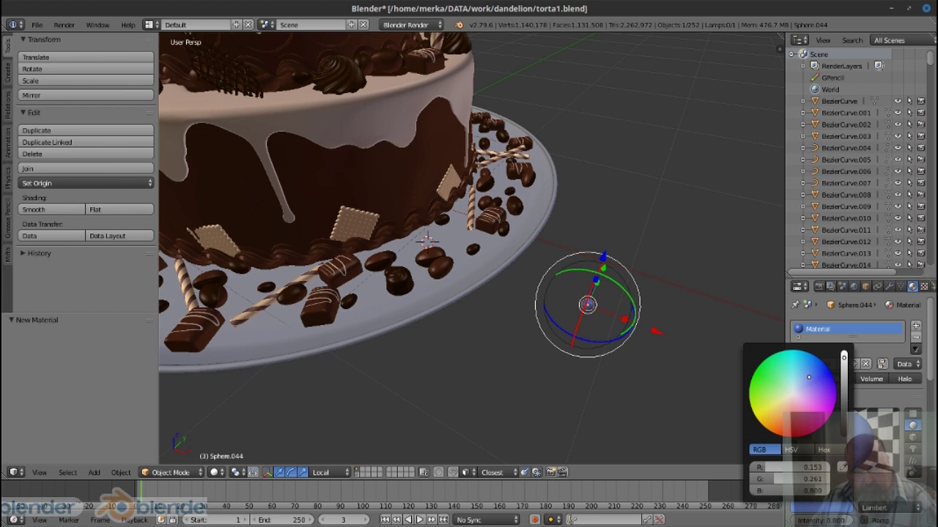
{"action": "left_click_drag", "start_coordinate": [674, 329], "coordinate": [659, 322]}
{"action": "left_click", "coordinate": [906, 328]}
{"action": "type", "text": "kek"}
{"action": "key", "text": "Return"}
{"action": "left_click_drag", "start_coordinate": [565, 397], "coordinate": [628, 311]}
Duplicate the sphere twice along X and give a copy its own orange material 'narancs'
{"action": "key", "text": "shift+d"}
{"action": "key", "text": "x"}
{"action": "left_click", "coordinate": [604, 313]}
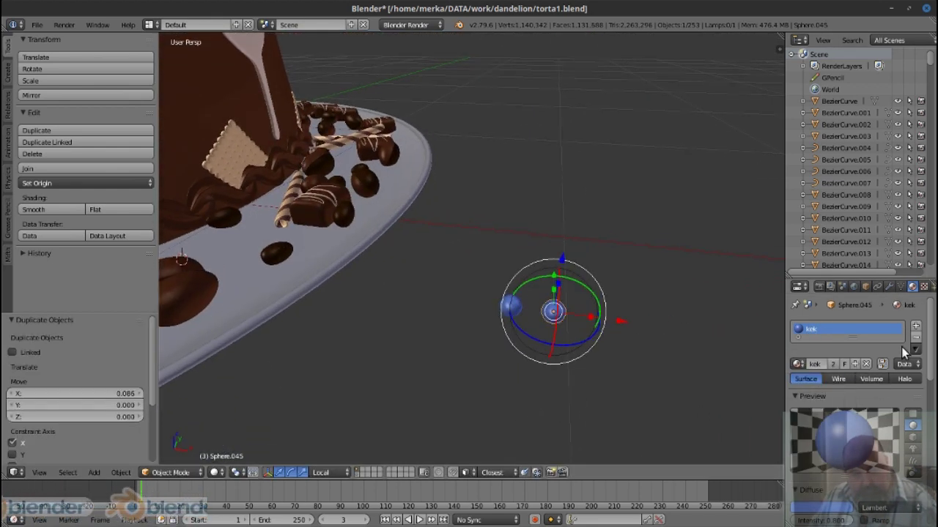
{"action": "left_click", "coordinate": [854, 364]}
{"action": "type", "text": "narancs"}
{"action": "key", "text": "Return"}
{"action": "left_click", "coordinate": [813, 507]}
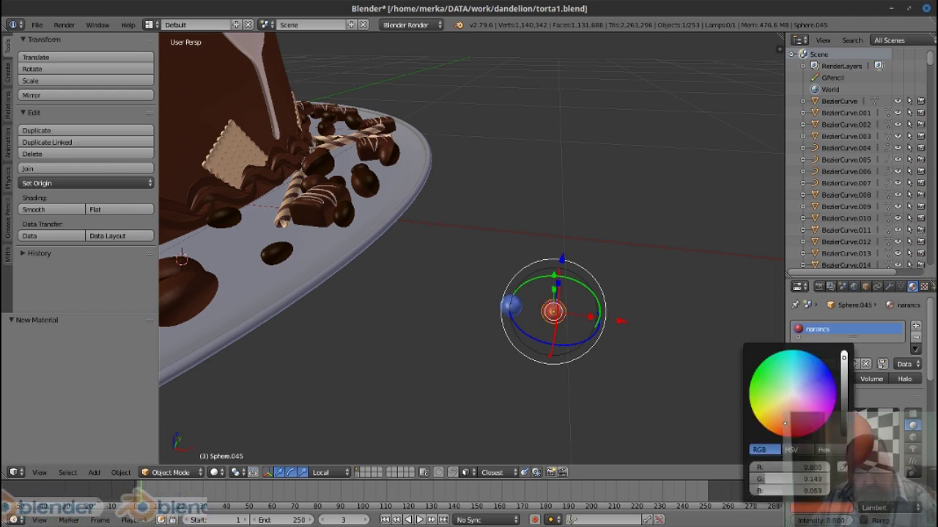
{"action": "key", "text": "shift+d"}
{"action": "key", "text": "x"}
{"action": "left_click", "coordinate": [526, 302]}
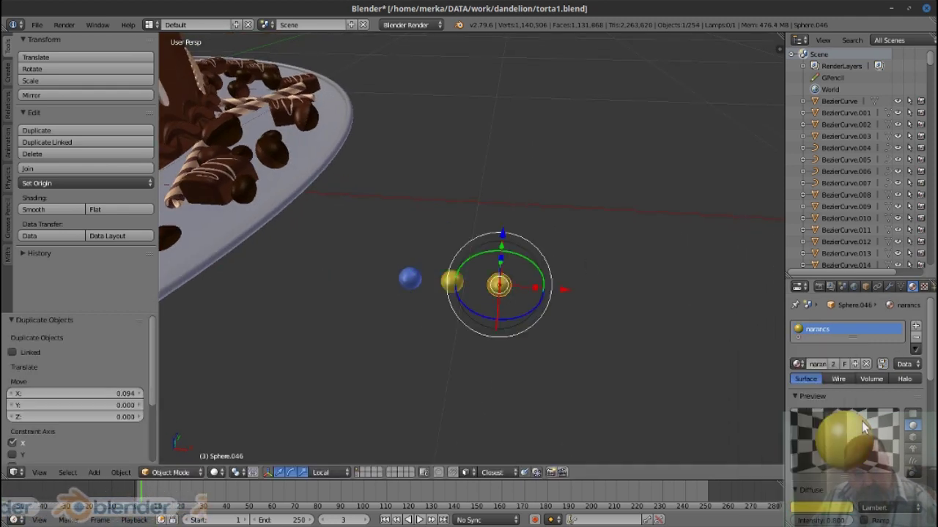
{"action": "left_click", "coordinate": [821, 507]}
{"action": "left_click", "coordinate": [806, 370]}
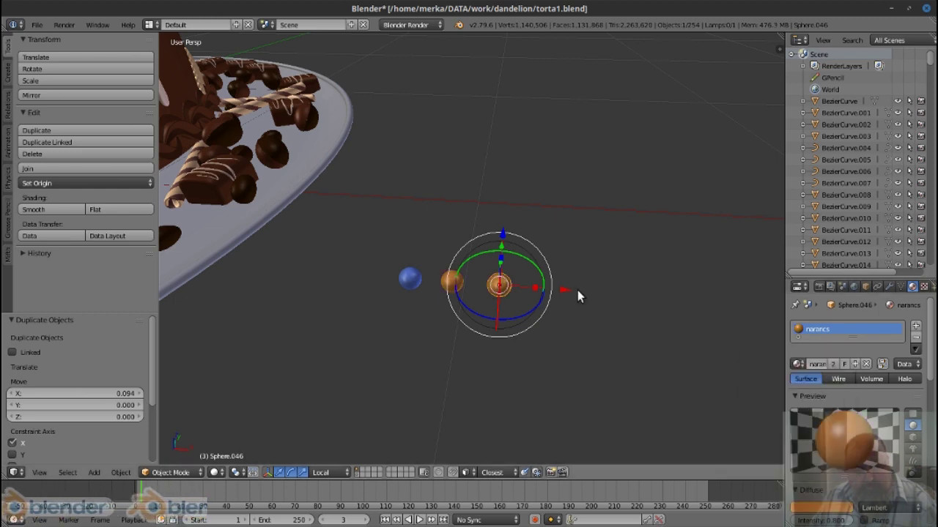
Give the next copy its own yellow material named 'sarga'
{"action": "left_click", "coordinate": [854, 364]}
{"action": "double_click", "coordinate": [840, 329]}
{"action": "type", "text": "sarga"}
{"action": "key", "text": "Return"}
{"action": "left_click", "coordinate": [820, 507]}
{"action": "left_click", "coordinate": [780, 417]}
Duplicate a fourth sphere along X with its own green material named 'zold'
{"action": "key", "text": "shift+d"}
{"action": "key", "text": "x"}
{"action": "left_click", "coordinate": [496, 300]}
{"action": "left_click", "coordinate": [854, 364]}
{"action": "double_click", "coordinate": [833, 331]}
{"action": "type", "text": "zold"}
{"action": "key", "text": "Return"}
{"action": "left_click", "coordinate": [820, 507]}
{"action": "left_click", "coordinate": [754, 386]}
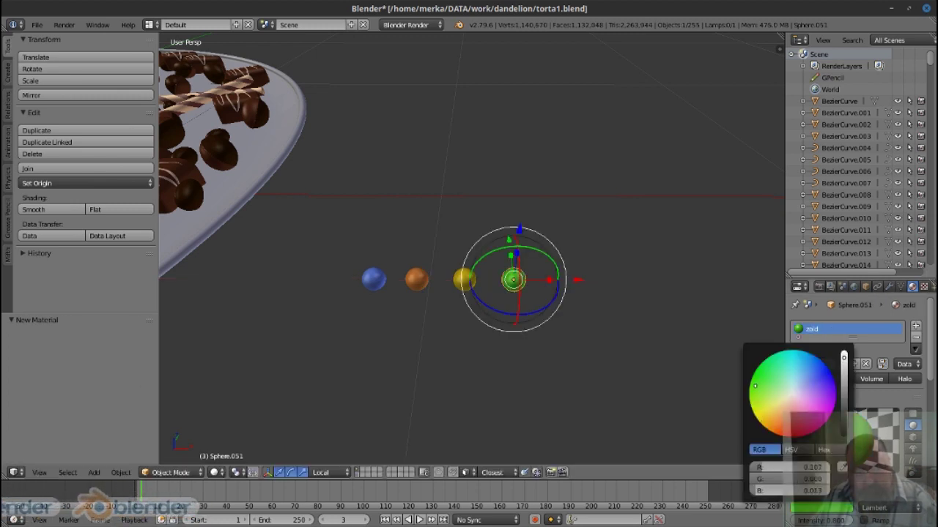
Duplicate a fifth sphere to the right of green with a red material named 'piros'
{"action": "left_click_drag", "start_coordinate": [583, 288], "coordinate": [494, 294]}
{"action": "key", "text": "shift+d"}
{"action": "key", "text": "x"}
{"action": "left_click", "coordinate": [541, 295]}
{"action": "type", "text": "piros"}
{"action": "key", "text": "Return"}
{"action": "left_click", "coordinate": [820, 507]}
{"action": "left_click", "coordinate": [802, 436]}
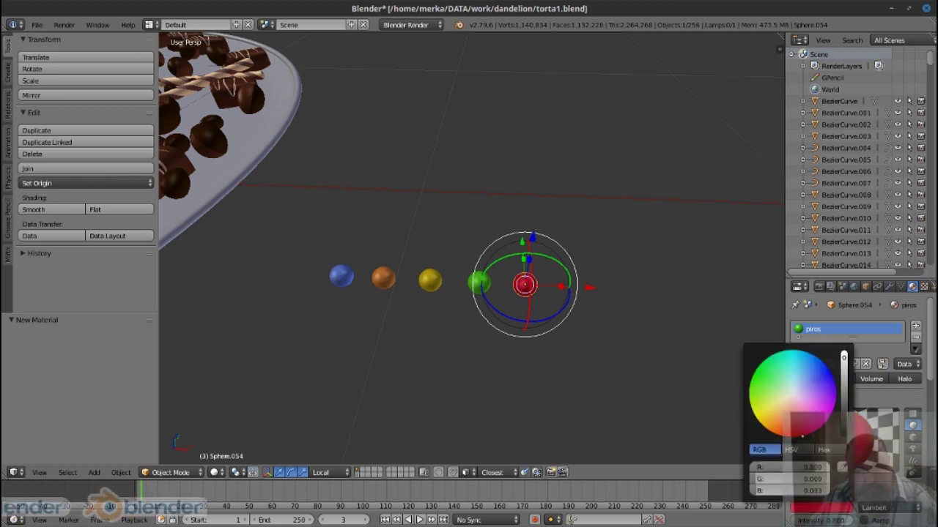
Box-select all five candy spheres, view them from the front, and pick the blue one
{"action": "left_click_drag", "start_coordinate": [485, 271], "coordinate": [597, 317]}
{"action": "key", "text": "b"}
{"action": "left_click_drag", "start_coordinate": [425, 262], "coordinate": [607, 324]}
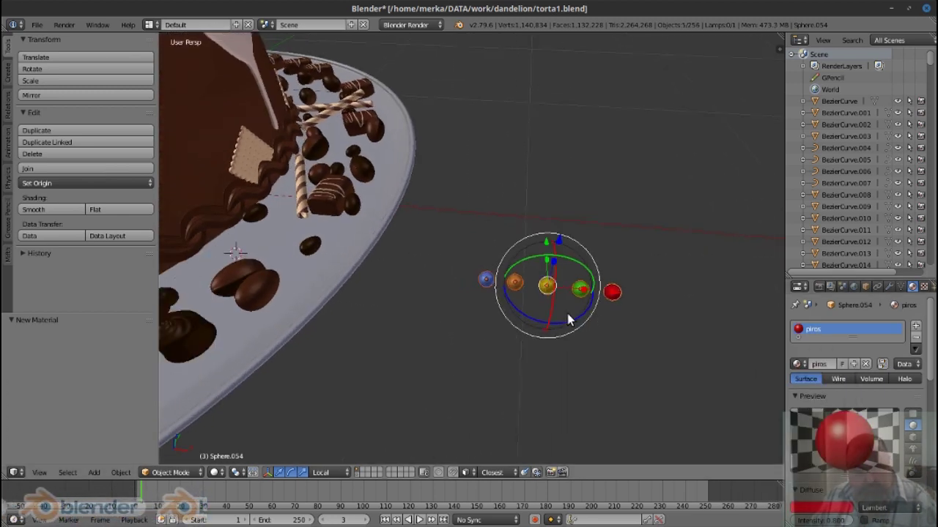
{"action": "key", "text": "KP_1"}
{"action": "scroll", "scroll_direction": "up", "scroll_amount": 3}
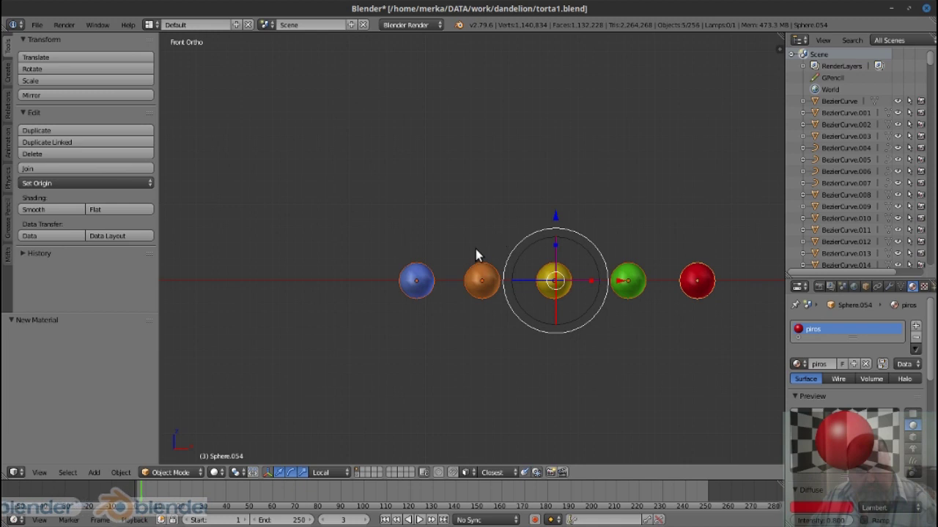
{"action": "right_click", "coordinate": [419, 278]}
{"action": "scroll", "scroll_direction": "up", "scroll_amount": 3}
{"action": "scroll", "scroll_direction": "down", "scroll_amount": 3}
{"action": "scroll", "scroll_direction": "up", "scroll_amount": 3}
Adjust the blue, orange and yellow spheres' meshes, raising them slightly along Z
{"action": "key", "text": "Tab"}
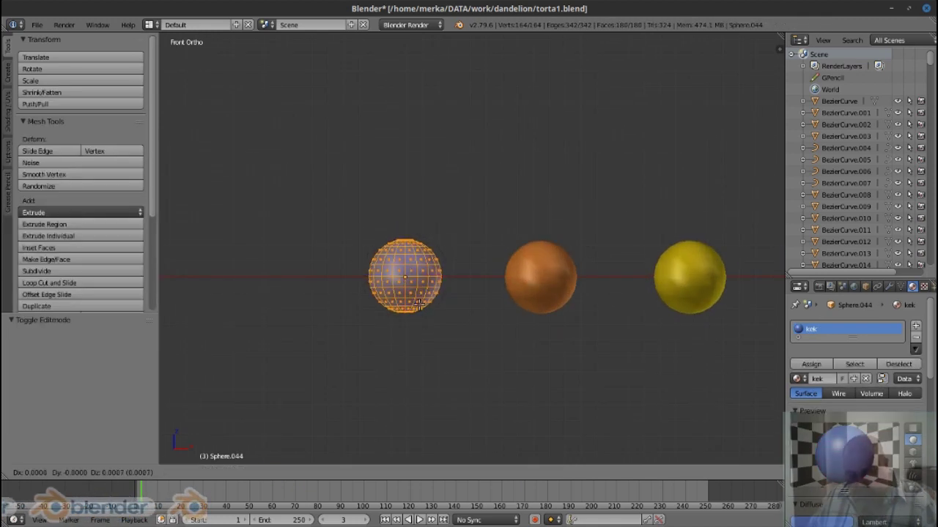
{"action": "key", "text": "Tab"}
{"action": "right_click", "coordinate": [529, 286]}
{"action": "key", "text": "Tab"}
{"action": "scroll", "scroll_direction": "down", "scroll_amount": 3}
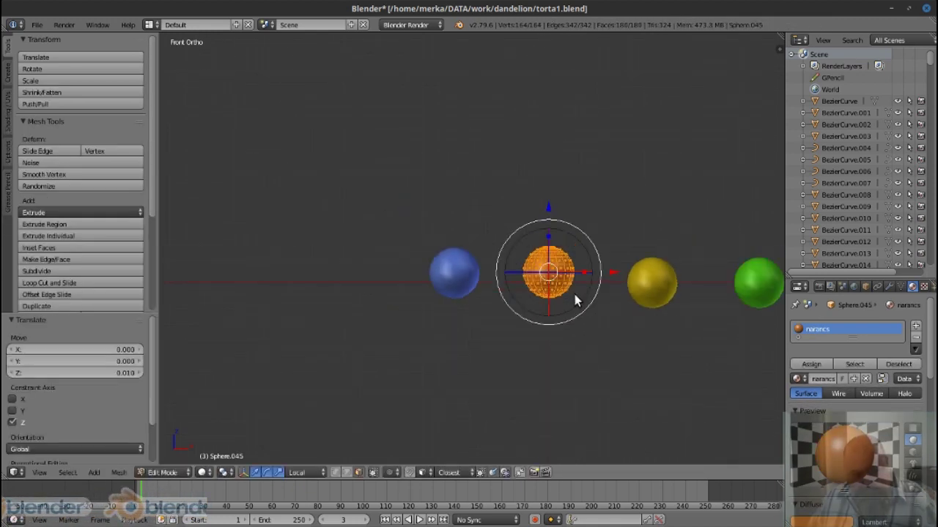
{"action": "key", "text": "Tab"}
{"action": "right_click", "coordinate": [494, 287]}
{"action": "key", "text": "Tab"}
{"action": "key", "text": "g"}
{"action": "key", "text": "z"}
{"action": "key", "text": "Return"}
{"action": "key", "text": "Tab"}
Raise the green sphere's mesh slightly, check the red sphere, then select the spheres together
{"action": "right_click", "coordinate": [619, 287]}
{"action": "scroll", "scroll_direction": "up", "scroll_amount": 3}
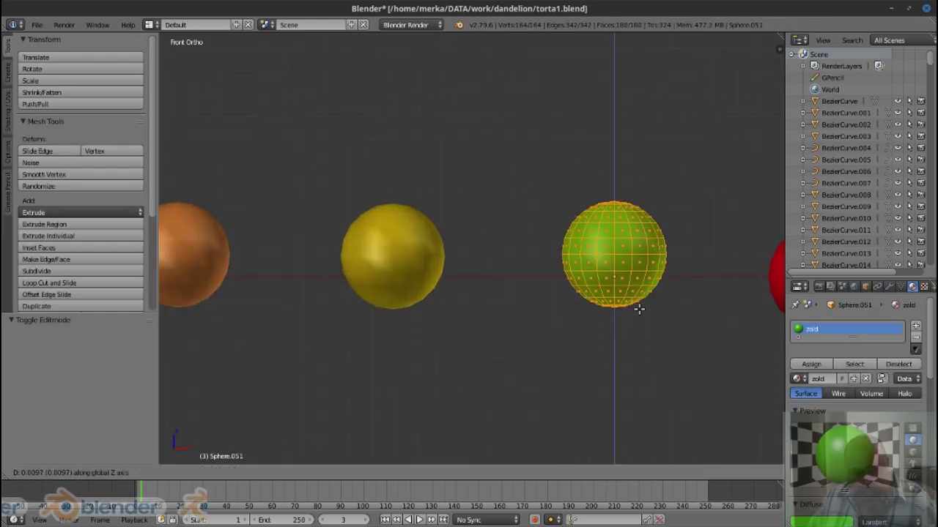
{"action": "key", "text": "Return"}
{"action": "key", "text": "Tab"}
{"action": "right_click", "coordinate": [622, 303]}
{"action": "key", "text": "Tab"}
{"action": "scroll", "scroll_direction": "down", "scroll_amount": 3}
{"action": "scroll", "scroll_direction": "up", "scroll_amount": 3}
{"action": "right_click", "coordinate": [540, 320]}
{"action": "left_click_drag", "start_coordinate": [517, 320], "coordinate": [566, 349]}
{"action": "scroll", "scroll_direction": "up", "scroll_amount": 3}
Group the selected candy spheres under the name 'cukorkak'
{"action": "scroll", "scroll_direction": "up", "scroll_amount": 3}
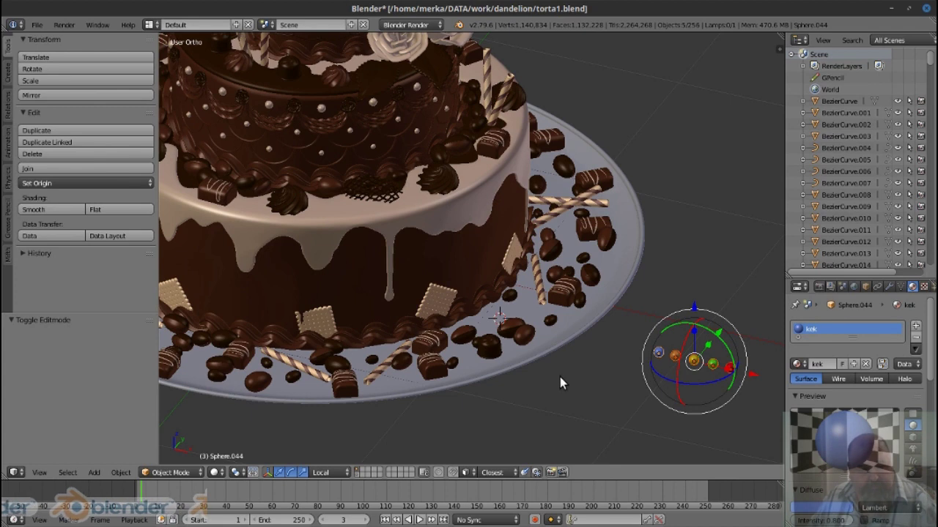
{"action": "key", "text": "ctrl+g"}
{"action": "left_click", "coordinate": [49, 348]}
{"action": "type", "text": "cukorkak"}
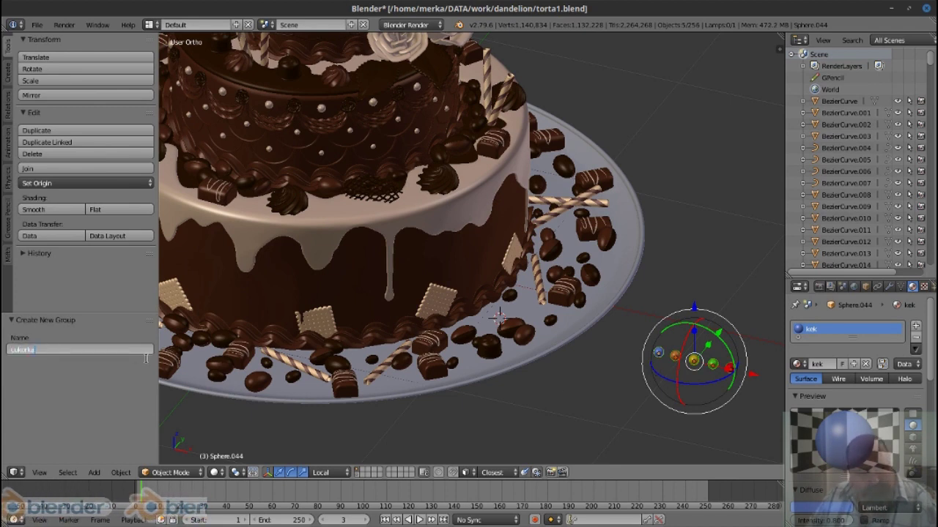
{"action": "key", "text": "Return"}
Choose the objects to scatter in the cloning tools panel
{"action": "scroll", "scroll_direction": "down", "scroll_amount": 3}
{"action": "left_click", "coordinate": [7, 253]}
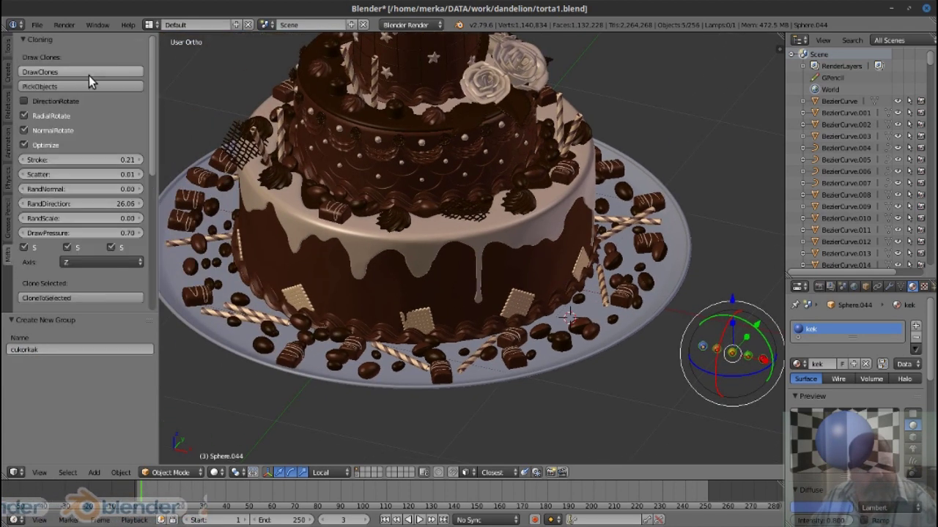
{"action": "left_click", "coordinate": [80, 86]}
Move a selected cake tier piece to the plate's edge
{"action": "scroll", "scroll_direction": "up", "scroll_amount": 3}
{"action": "right_click", "coordinate": [463, 269]}
{"action": "scroll", "scroll_direction": "down", "scroll_amount": 3}
{"action": "scroll", "scroll_direction": "up", "scroll_amount": 3}
{"action": "scroll", "scroll_direction": "up", "scroll_amount": 3}
{"action": "key", "text": "g"}
{"action": "left_click", "coordinate": [612, 238]}
Check two yellow candy spheres in local view, then return to the whole decorated cake
{"action": "key", "text": "KP_Divide"}
{"action": "right_click", "coordinate": [456, 285]}
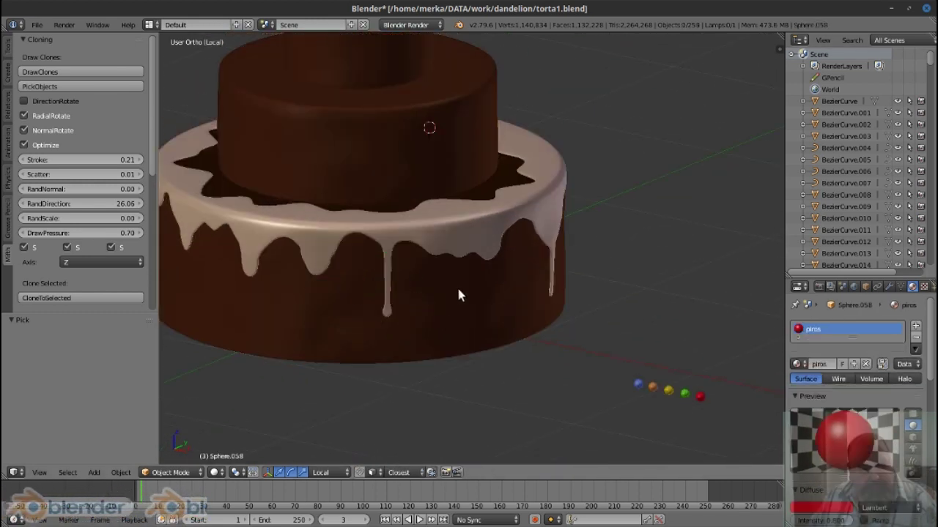
{"action": "right_click", "coordinate": [490, 328]}
{"action": "left_click_drag", "start_coordinate": [455, 308], "coordinate": [495, 262]}
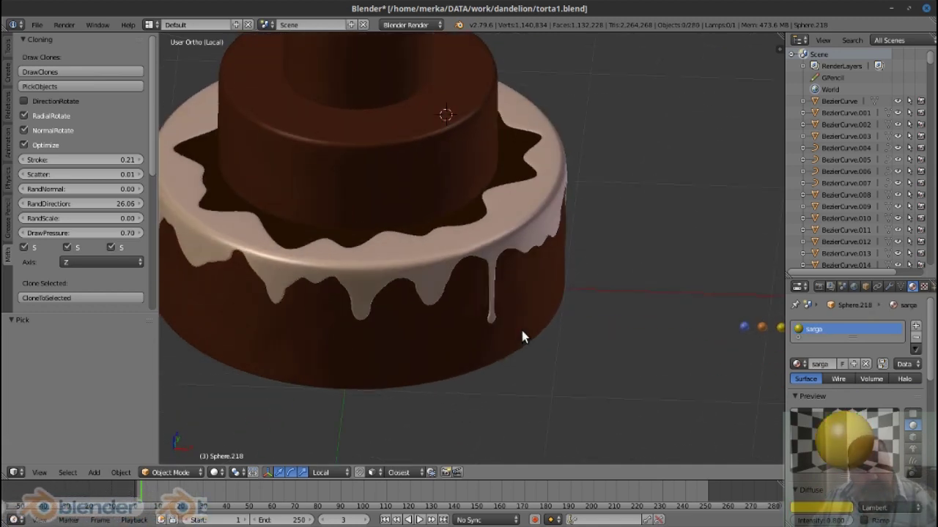
{"action": "key", "text": "KP_Divide"}
In wireframe, select the whole candy group and set it as the clone source
{"action": "key", "text": "z"}
{"action": "scroll", "scroll_direction": "up", "scroll_amount": 3}
{"action": "left_click_drag", "start_coordinate": [429, 300], "coordinate": [584, 293]}
{"action": "scroll", "scroll_direction": "up", "scroll_amount": 3}
{"action": "scroll", "scroll_direction": "down", "scroll_amount": 3}
{"action": "right_click", "coordinate": [677, 362]}
{"action": "key", "text": "shift+g"}
{"action": "left_click", "coordinate": [644, 431]}
{"action": "left_click", "coordinate": [39, 87]}
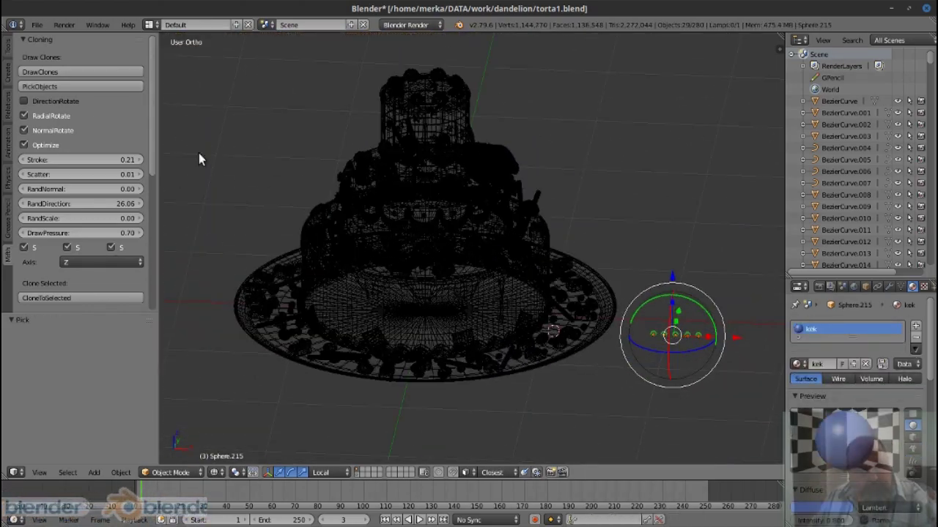
Select the lower cake tier and switch back to solid shading
{"action": "scroll", "scroll_direction": "up", "scroll_amount": 3}
{"action": "right_click", "coordinate": [517, 300]}
{"action": "right_click", "coordinate": [513, 299]}
{"action": "right_click", "coordinate": [634, 335]}
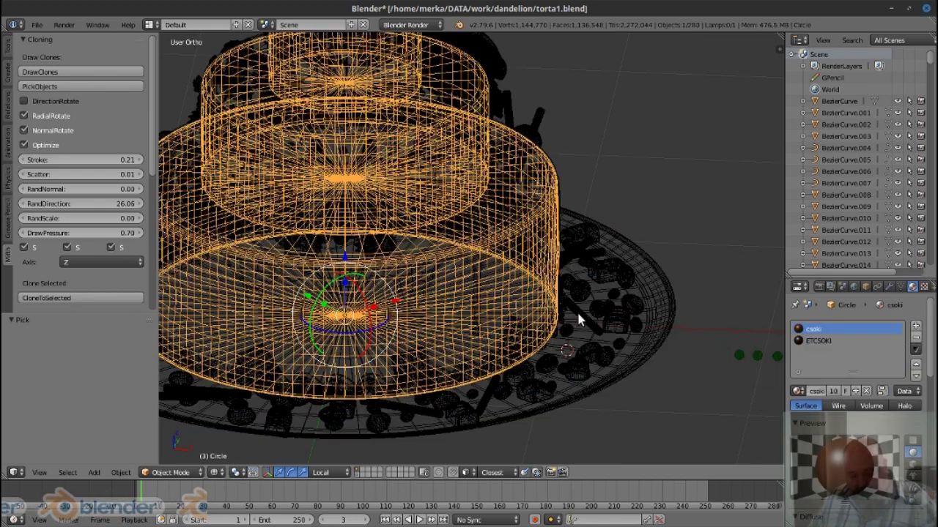
{"action": "key", "text": "z"}
{"action": "scroll", "scroll_direction": "down", "scroll_amount": 3}
Unhide the hidden cake decorations, then undo that reveal
{"action": "key", "text": "alt+h"}
{"action": "scroll", "scroll_direction": "up", "scroll_amount": 3}
{"action": "scroll", "scroll_direction": "down", "scroll_amount": 3}
{"action": "key", "text": "ctrl+z"}
{"action": "scroll", "scroll_direction": "up", "scroll_amount": 3}
Isolate the lower cake tier by hiding everything else, and orbit around it
{"action": "right_click", "coordinate": [547, 269]}
{"action": "left_click_drag", "start_coordinate": [547, 270], "coordinate": [540, 253]}
{"action": "key", "text": "shift+h"}
{"action": "scroll", "scroll_direction": "up", "scroll_amount": 3}
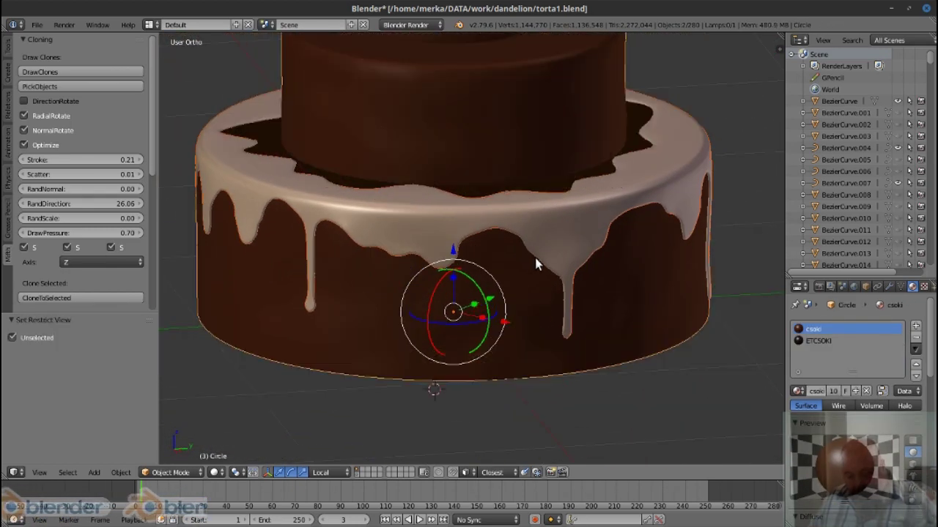
{"action": "scroll", "scroll_direction": "up", "scroll_amount": 3}
{"action": "left_click_drag", "start_coordinate": [579, 309], "coordinate": [270, 204]}
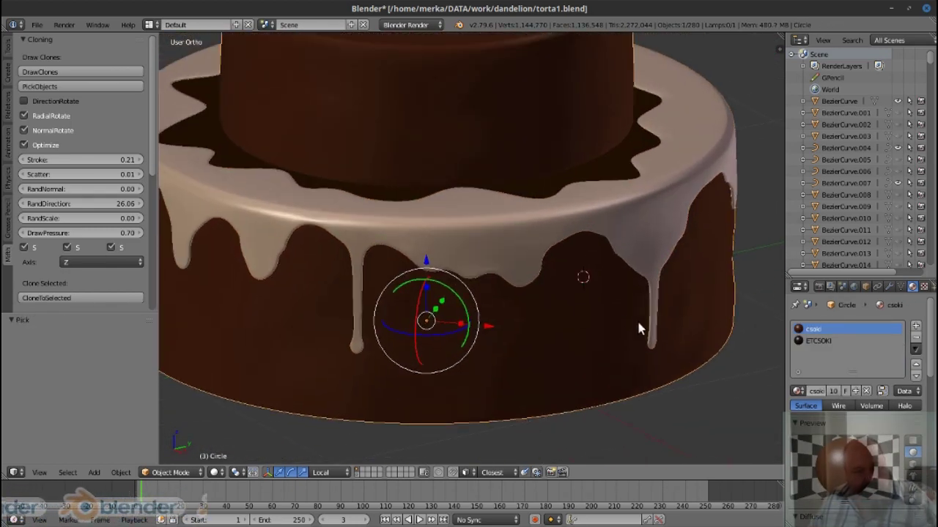
{"action": "scroll", "scroll_direction": "down", "scroll_amount": 3}
Undo the unwanted chocolate ring clones and unhide all decorations
{"action": "left_click", "coordinate": [81, 72]}
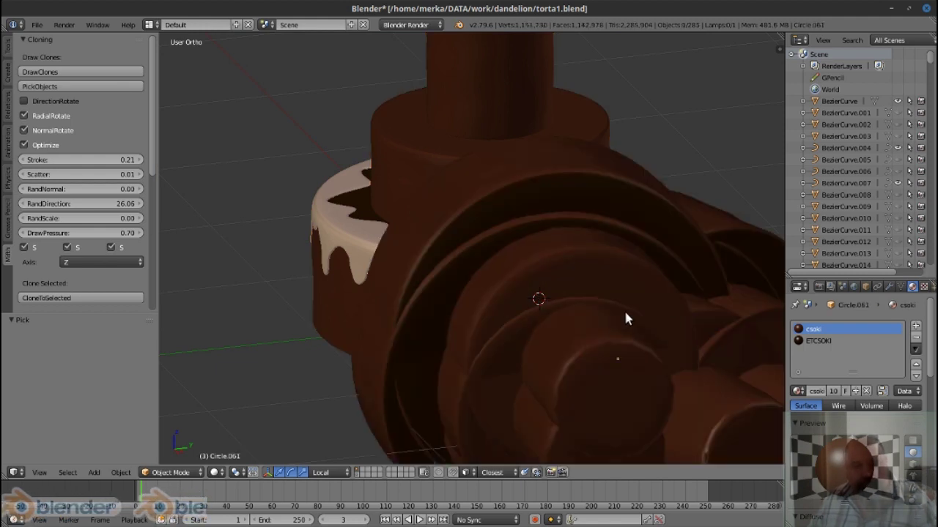
{"action": "key", "text": "ctrl+z"}
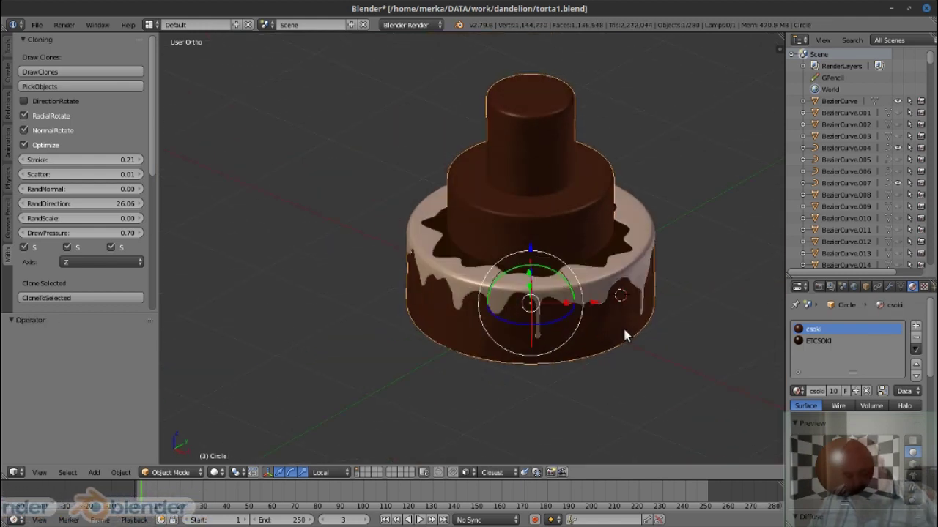
{"action": "key", "text": "alt+h"}
Select the first two candy spheres beside the plate
{"action": "scroll", "scroll_direction": "up", "scroll_amount": 3}
{"action": "right_click", "coordinate": [663, 355]}
{"action": "right_click", "coordinate": [639, 344]}
Add the last candy spheres and the lower tier to the selection, hiding everything else
{"action": "right_click", "coordinate": [614, 337]}
{"action": "right_click", "coordinate": [566, 318]}
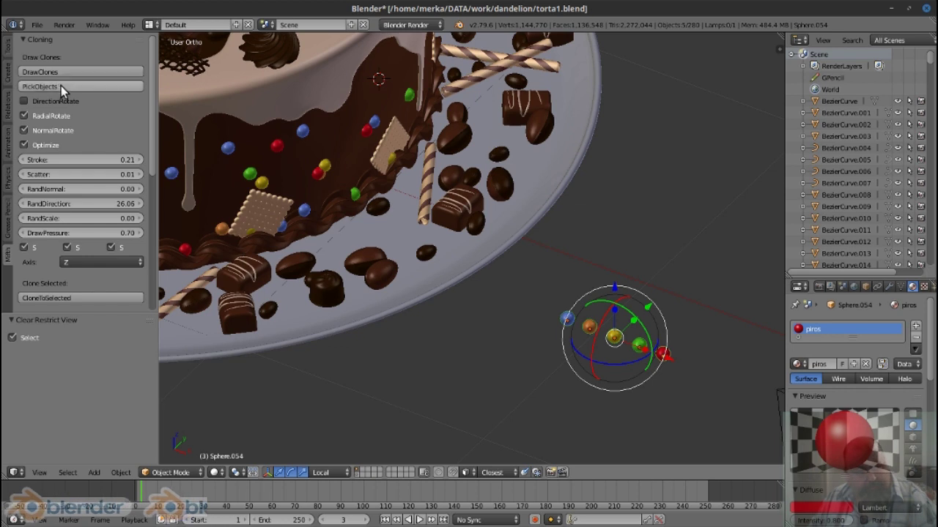
{"action": "scroll", "scroll_direction": "down", "scroll_amount": 3}
{"action": "left_click_drag", "start_coordinate": [367, 183], "coordinate": [439, 169]}
{"action": "right_click", "coordinate": [453, 177]}
{"action": "key", "text": "shift+h"}
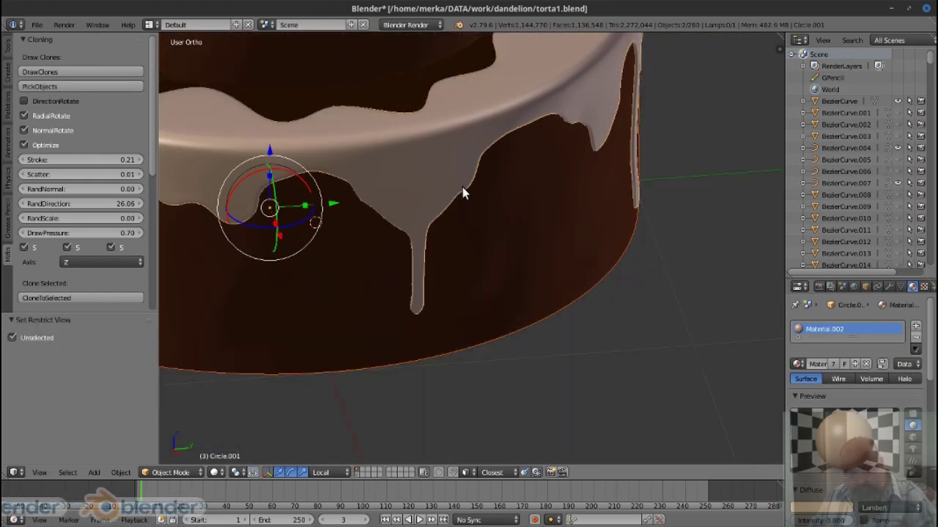
Paint candy sphere clones over several sides of the lower tier
{"action": "scroll", "scroll_direction": "down", "scroll_amount": 3}
{"action": "left_click", "coordinate": [81, 72]}
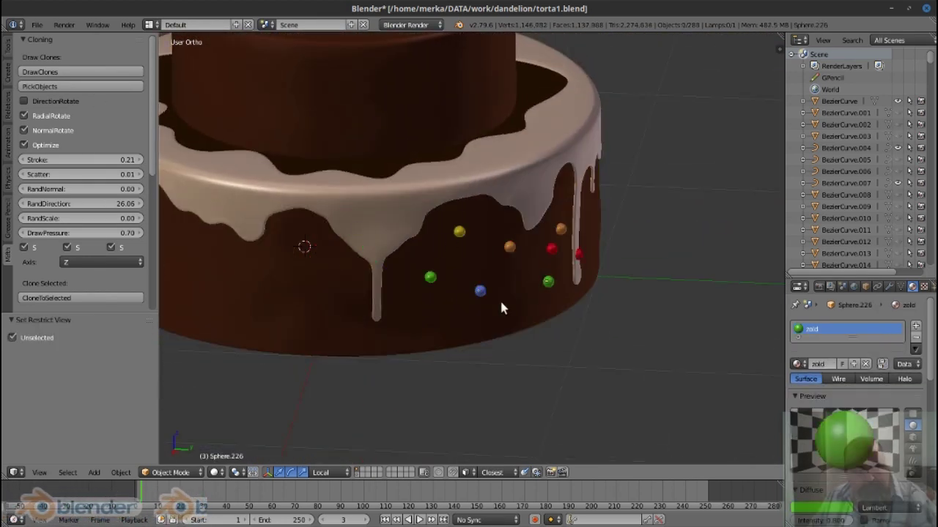
{"action": "left_click_drag", "start_coordinate": [501, 309], "coordinate": [533, 256]}
{"action": "left_click_drag", "start_coordinate": [424, 280], "coordinate": [354, 274]}
{"action": "left_click_drag", "start_coordinate": [483, 242], "coordinate": [380, 286]}
{"action": "left_click_drag", "start_coordinate": [380, 285], "coordinate": [207, 262]}
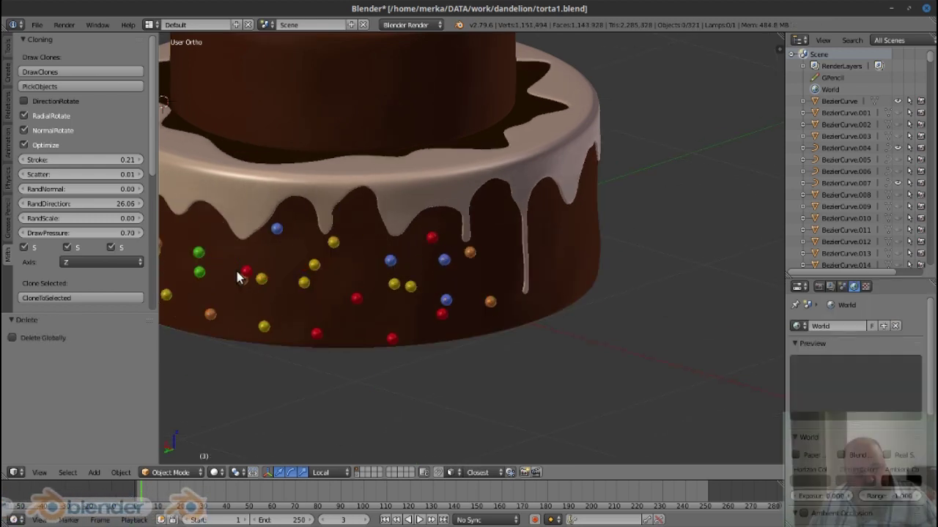
Paint more candy clones along the tier's front and remaining sides
{"action": "left_click", "coordinate": [247, 272]}
{"action": "left_click", "coordinate": [649, 344]}
{"action": "left_click", "coordinate": [80, 72]}
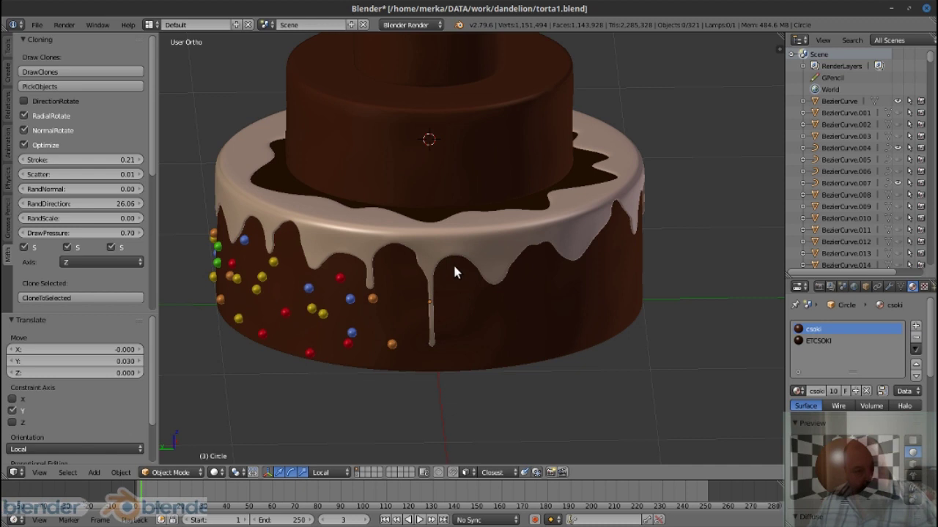
{"action": "left_click_drag", "start_coordinate": [452, 270], "coordinate": [567, 341]}
{"action": "left_click_drag", "start_coordinate": [567, 341], "coordinate": [374, 269]}
{"action": "left_click_drag", "start_coordinate": [374, 270], "coordinate": [334, 275]}
{"action": "left_click_drag", "start_coordinate": [334, 276], "coordinate": [406, 298]}
{"action": "left_click_drag", "start_coordinate": [406, 298], "coordinate": [379, 299]}
{"action": "left_click_drag", "start_coordinate": [378, 289], "coordinate": [491, 310]}
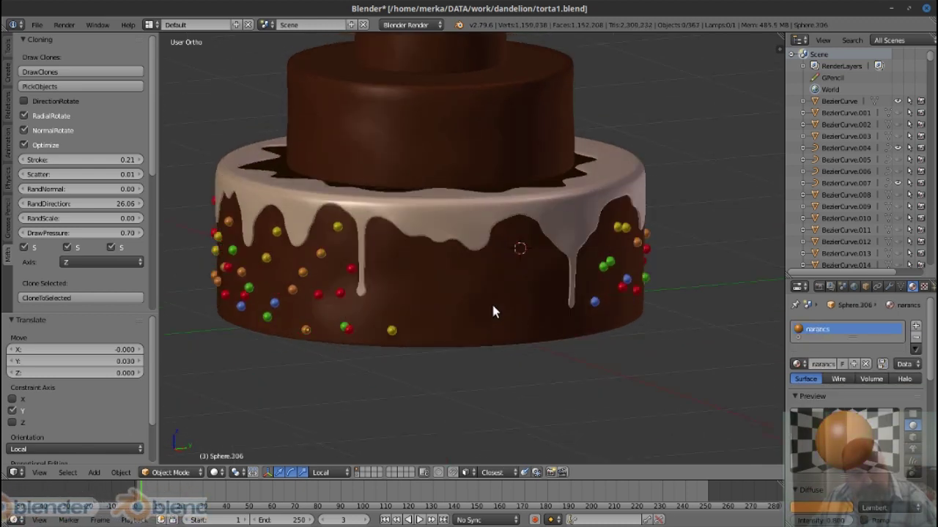
{"action": "left_click_drag", "start_coordinate": [492, 310], "coordinate": [298, 307]}
Unhide all decorations and delete the stray candy spheres
{"action": "left_click_drag", "start_coordinate": [352, 330], "coordinate": [391, 320]}
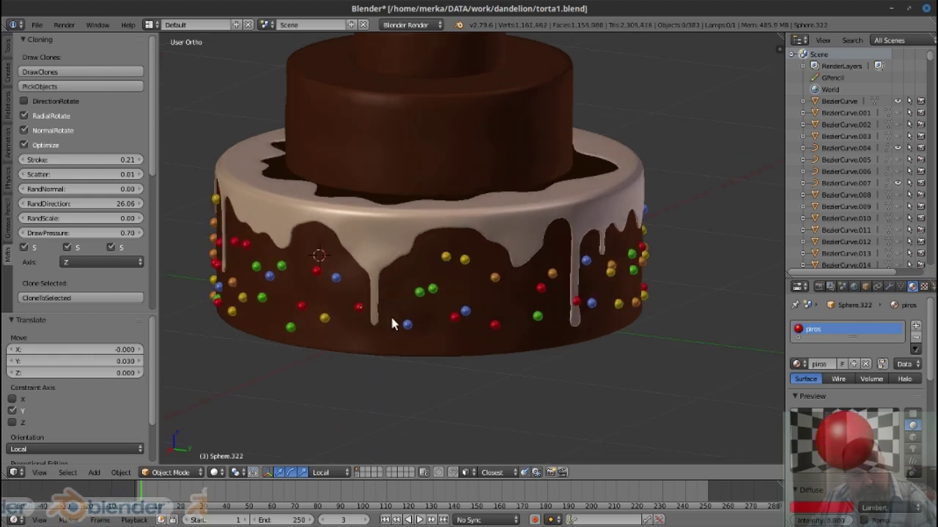
{"action": "key", "text": "alt+h"}
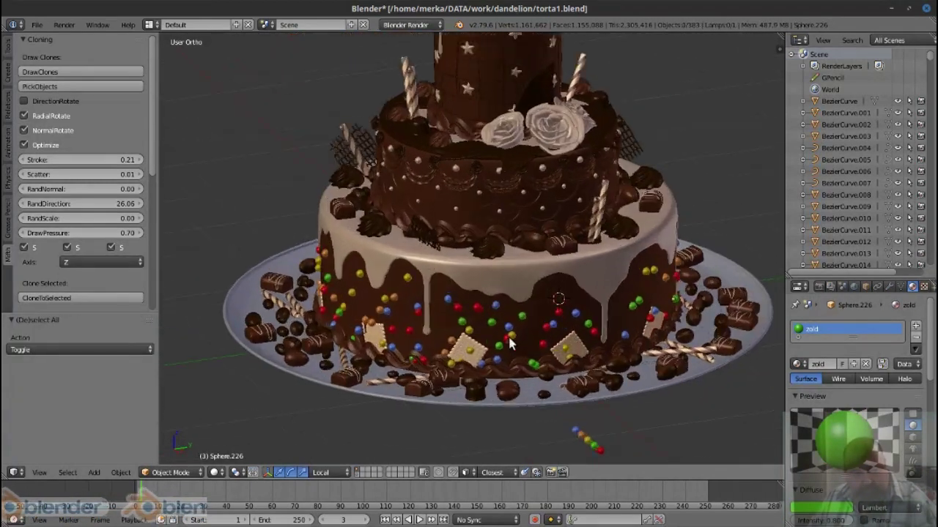
{"action": "scroll", "scroll_direction": "up", "scroll_amount": 3}
{"action": "key", "text": "Delete"}
{"action": "scroll", "scroll_direction": "down", "scroll_amount": 3}
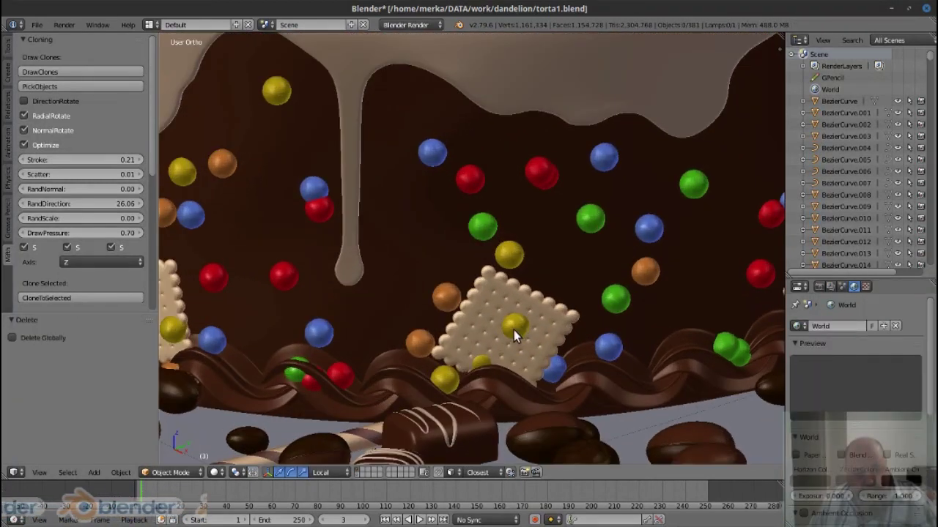
{"action": "right_click", "coordinate": [513, 330]}
{"action": "key", "text": "x"}
{"action": "left_click", "coordinate": [502, 324]}
Select the whole candy group on the tier and isolate it in local view
{"action": "right_click", "coordinate": [478, 363]}
{"action": "scroll", "scroll_direction": "down", "scroll_amount": 3}
{"action": "scroll", "scroll_direction": "up", "scroll_amount": 3}
{"action": "right_click", "coordinate": [557, 377]}
{"action": "key", "text": "shift+g"}
{"action": "left_click", "coordinate": [635, 359]}
{"action": "right_click", "coordinate": [582, 363]}
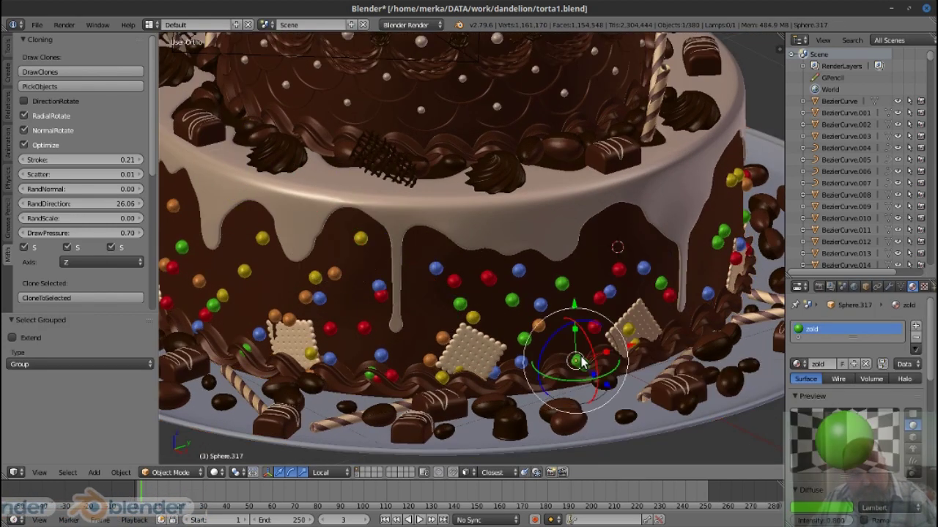
{"action": "key", "text": "KP_Divide"}
In front view, box-select and delete the stray candy spheres along the tier's base
{"action": "key", "text": "KP_1"}
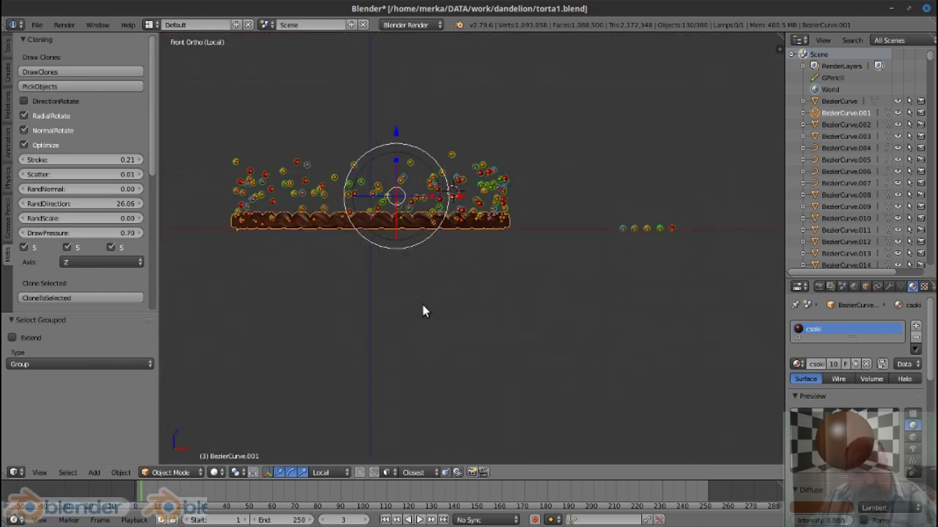
{"action": "right_click", "coordinate": [534, 343]}
{"action": "right_click", "coordinate": [649, 324]}
{"action": "right_click", "coordinate": [350, 377]}
{"action": "key", "text": "b"}
{"action": "left_click_drag", "start_coordinate": [271, 291], "coordinate": [680, 363]}
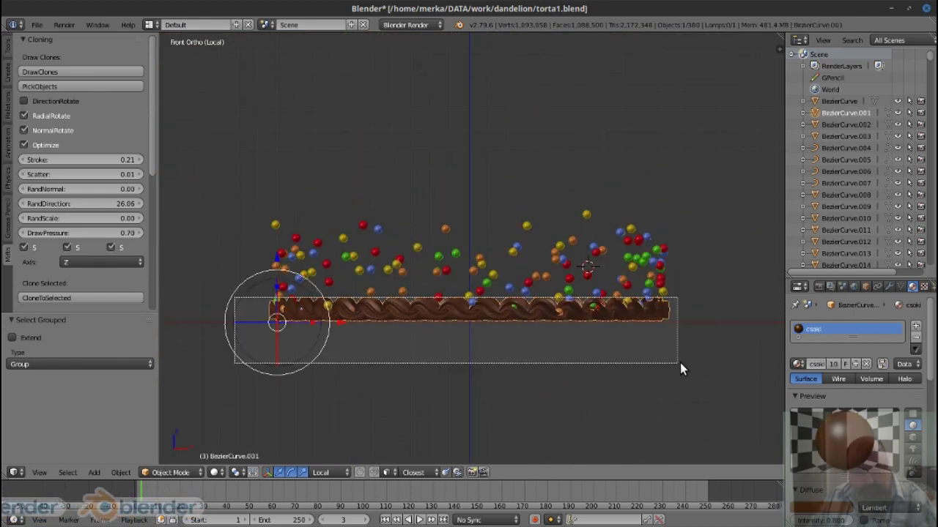
{"action": "key", "text": "x"}
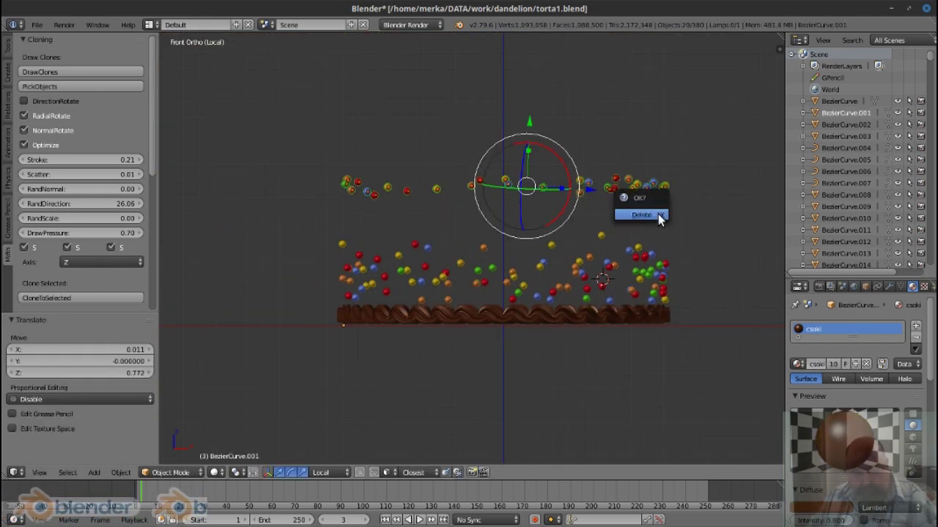
{"action": "left_click", "coordinate": [645, 214]}
Unhide all objects, return to the full cake view and delete the remaining stray object
{"action": "key", "text": "alt+h"}
{"action": "key", "text": "KP_Divide"}
{"action": "scroll", "scroll_direction": "up", "scroll_amount": 3}
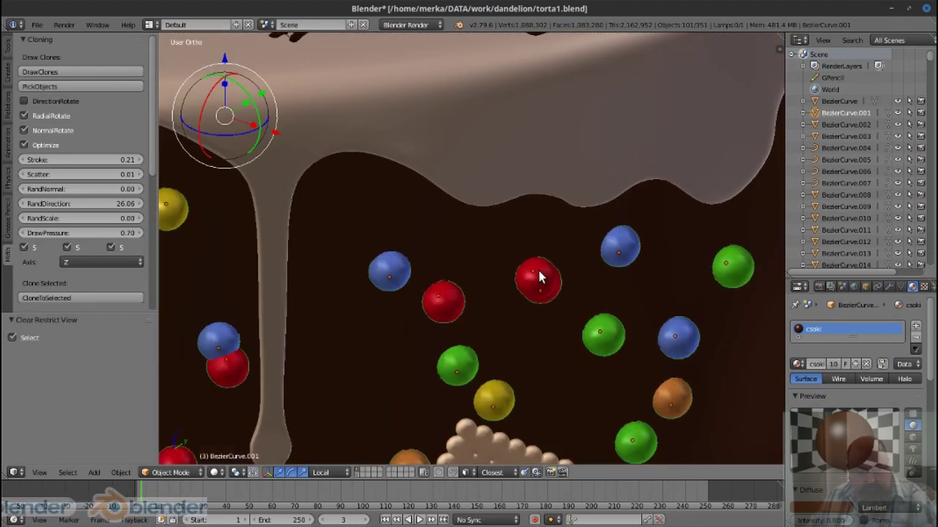
{"action": "key", "text": "Delete"}
{"action": "key", "text": "KP_5"}
Move one orange candy straight up along Z and another orange candy to the left
{"action": "right_click", "coordinate": [472, 278]}
{"action": "key", "text": "g"}
{"action": "key", "text": "z"}
{"action": "left_click", "coordinate": [472, 200]}
{"action": "right_click", "coordinate": [352, 330]}
{"action": "key", "text": "g"}
{"action": "left_click", "coordinate": [326, 328]}
Delete an overlapping sphere and slide a neighbouring candy sideways along X
{"action": "right_click", "coordinate": [289, 368]}
{"action": "key", "text": "Delete"}
{"action": "right_click", "coordinate": [323, 404]}
{"action": "left_click_drag", "start_coordinate": [322, 379], "coordinate": [287, 370]}
{"action": "key", "text": "g"}
{"action": "key", "text": "x"}
{"action": "left_click", "coordinate": [317, 374]}
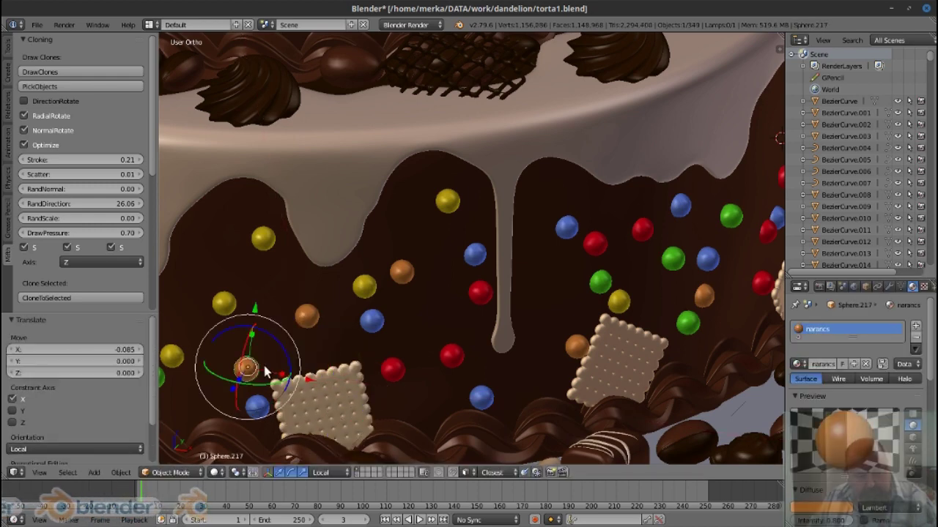
Delete the candy sitting on the biscuit and shift the blue candy elsewhere
{"action": "left_click_drag", "start_coordinate": [317, 374], "coordinate": [375, 338]}
{"action": "right_click", "coordinate": [371, 335]}
{"action": "key", "text": "Delete"}
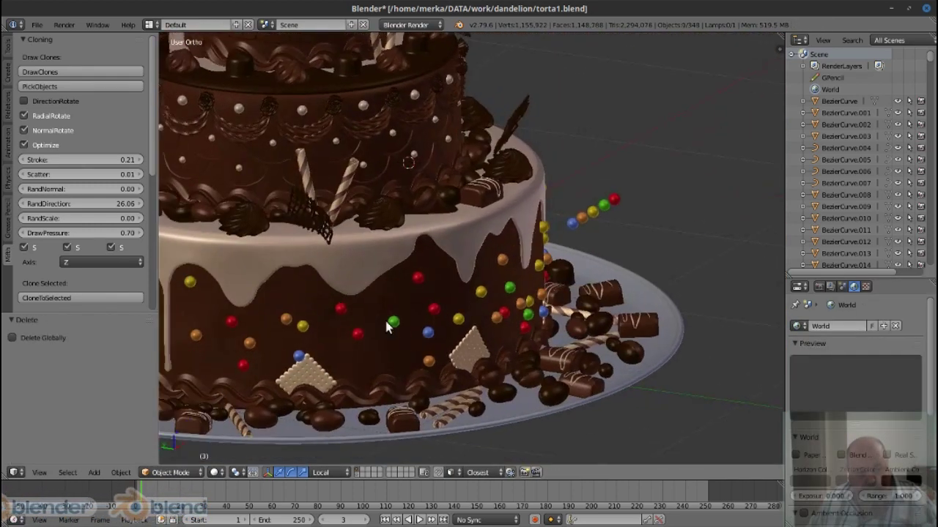
{"action": "key", "text": "g"}
{"action": "left_click", "coordinate": [403, 292]}
Reposition the yellow and green candies on the side of the tier
{"action": "left_click_drag", "start_coordinate": [402, 291], "coordinate": [526, 293]}
{"action": "scroll", "scroll_direction": "up", "scroll_amount": 3}
{"action": "right_click", "coordinate": [393, 305]}
{"action": "key", "text": "g"}
{"action": "left_click", "coordinate": [420, 342]}
{"action": "left_click_drag", "start_coordinate": [420, 342], "coordinate": [367, 284]}
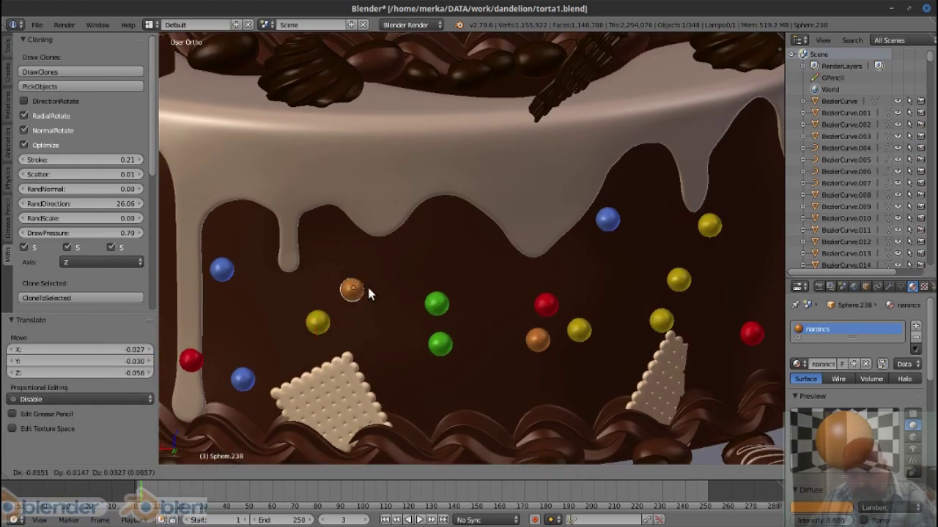
{"action": "scroll", "scroll_direction": "down", "scroll_amount": 3}
{"action": "right_click", "coordinate": [424, 335]}
{"action": "key", "text": "g"}
{"action": "left_click", "coordinate": [405, 367]}
Delete the green candy and the blue candy on the biscuit, and move the red candy left
{"action": "scroll", "scroll_direction": "down", "scroll_amount": 3}
{"action": "key", "text": "Delete"}
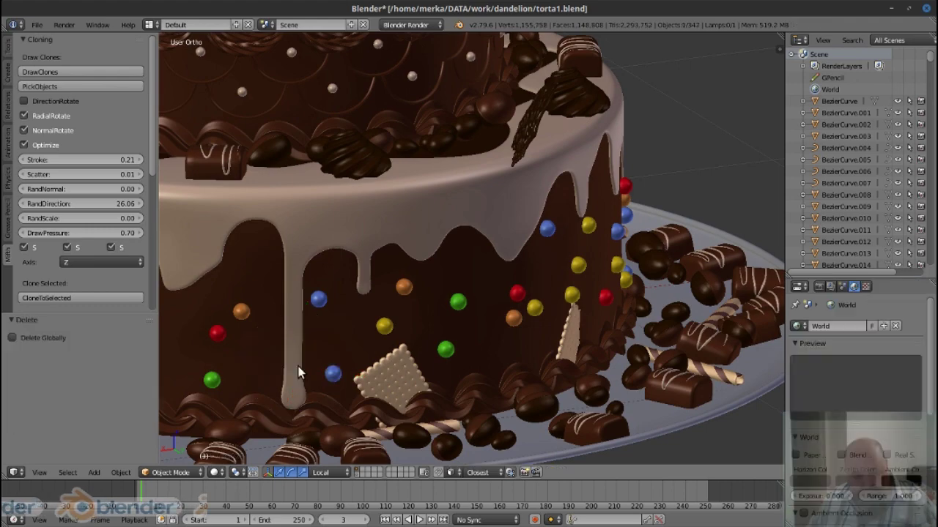
{"action": "left_click_drag", "start_coordinate": [405, 366], "coordinate": [469, 322]}
{"action": "scroll", "scroll_direction": "up", "scroll_amount": 3}
{"action": "right_click", "coordinate": [469, 317]}
{"action": "key", "text": "Delete"}
{"action": "right_click", "coordinate": [442, 331]}
{"action": "key", "text": "g"}
{"action": "left_click", "coordinate": [403, 324]}
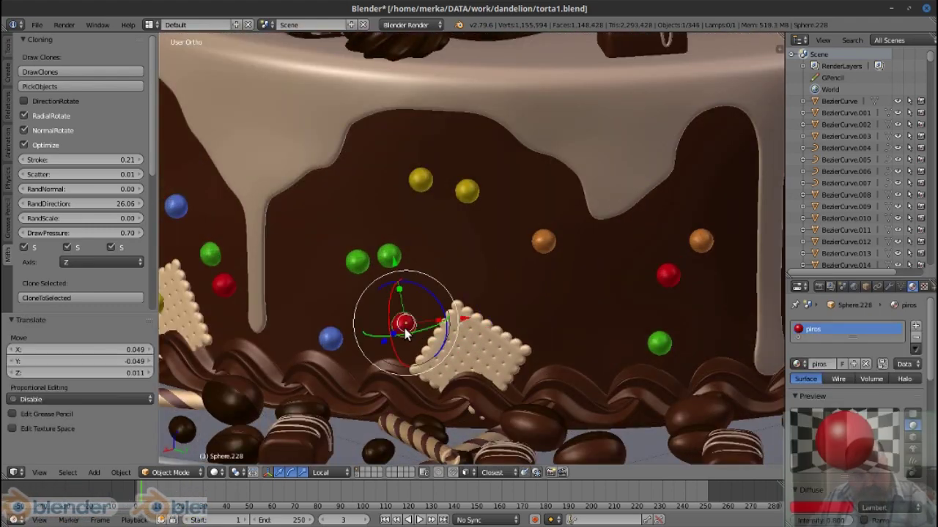
Move the green candy and the blue candy to new spots on the tier
{"action": "right_click", "coordinate": [389, 255]}
{"action": "key", "text": "g"}
{"action": "left_click", "coordinate": [542, 304]}
{"action": "scroll", "scroll_direction": "down", "scroll_amount": 3}
{"action": "right_click", "coordinate": [444, 216]}
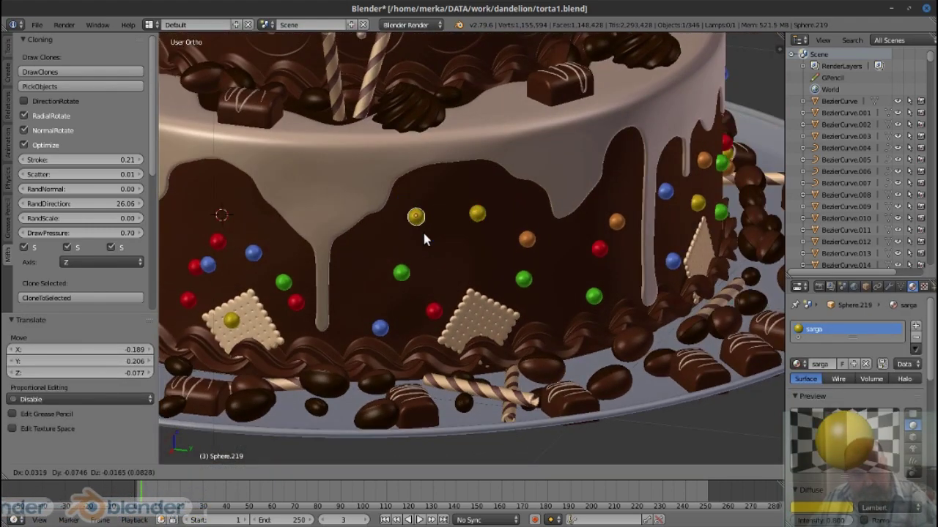
{"action": "scroll", "scroll_direction": "up", "scroll_amount": 3}
{"action": "right_click", "coordinate": [399, 229]}
{"action": "key", "text": "g"}
{"action": "left_click", "coordinate": [409, 240]}
Lift the yellow candy off the biscuit, move the red candy left, and raise the green candy
{"action": "right_click", "coordinate": [405, 297]}
{"action": "key", "text": "g"}
{"action": "left_click", "coordinate": [334, 202]}
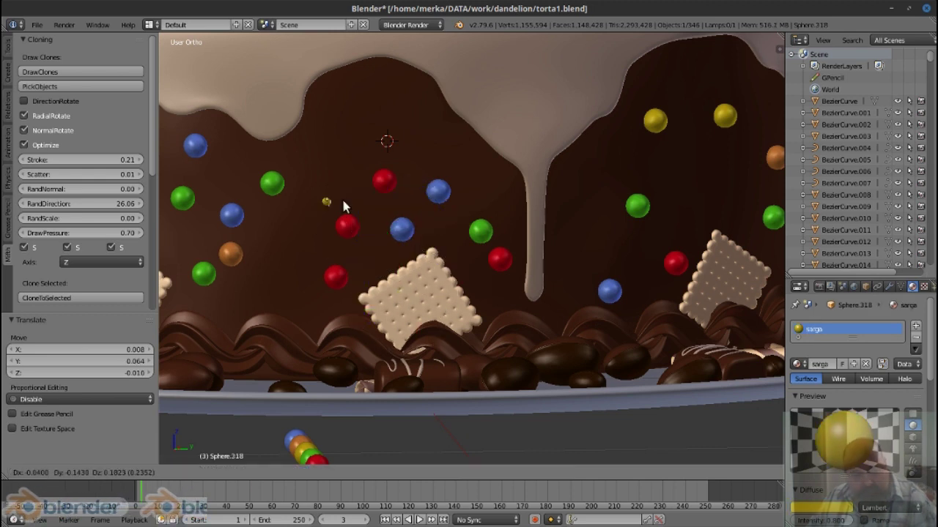
{"action": "right_click", "coordinate": [347, 226]}
{"action": "key", "text": "g"}
{"action": "left_click", "coordinate": [208, 238]}
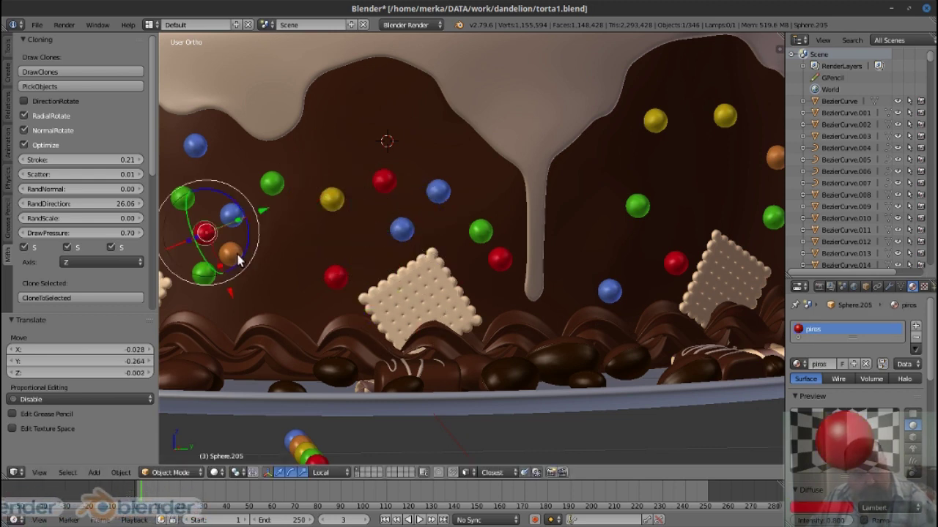
{"action": "right_click", "coordinate": [204, 273]}
{"action": "key", "text": "g"}
{"action": "left_click", "coordinate": [386, 112]}
Select the red candy and zoom out to view the whole cake
{"action": "right_click", "coordinate": [205, 233]}
{"action": "scroll", "scroll_direction": "down", "scroll_amount": 3}
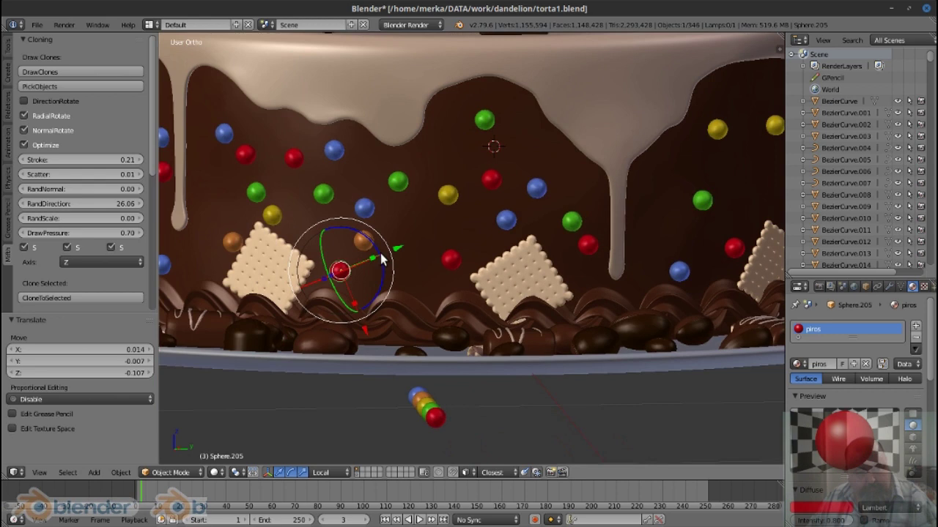
{"action": "scroll", "scroll_direction": "down", "scroll_amount": 3}
{"action": "left_click_drag", "start_coordinate": [327, 256], "coordinate": [409, 308]}
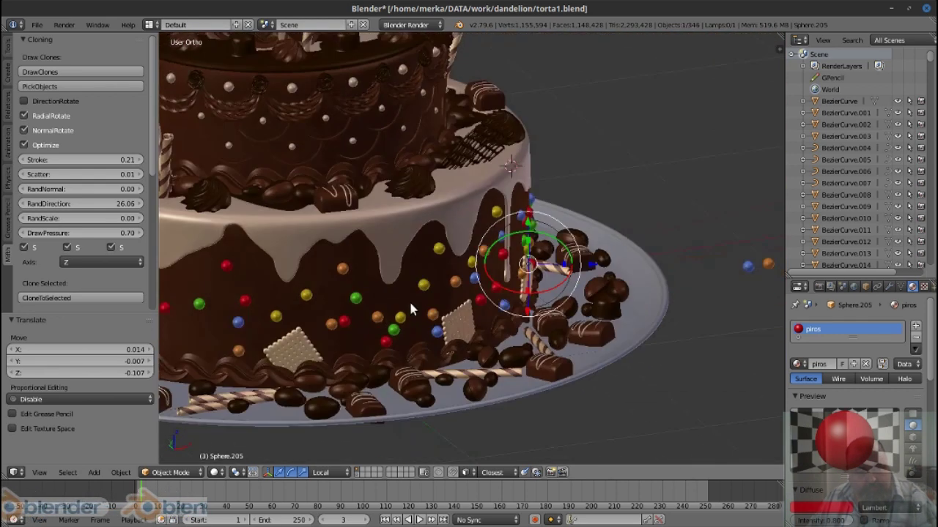